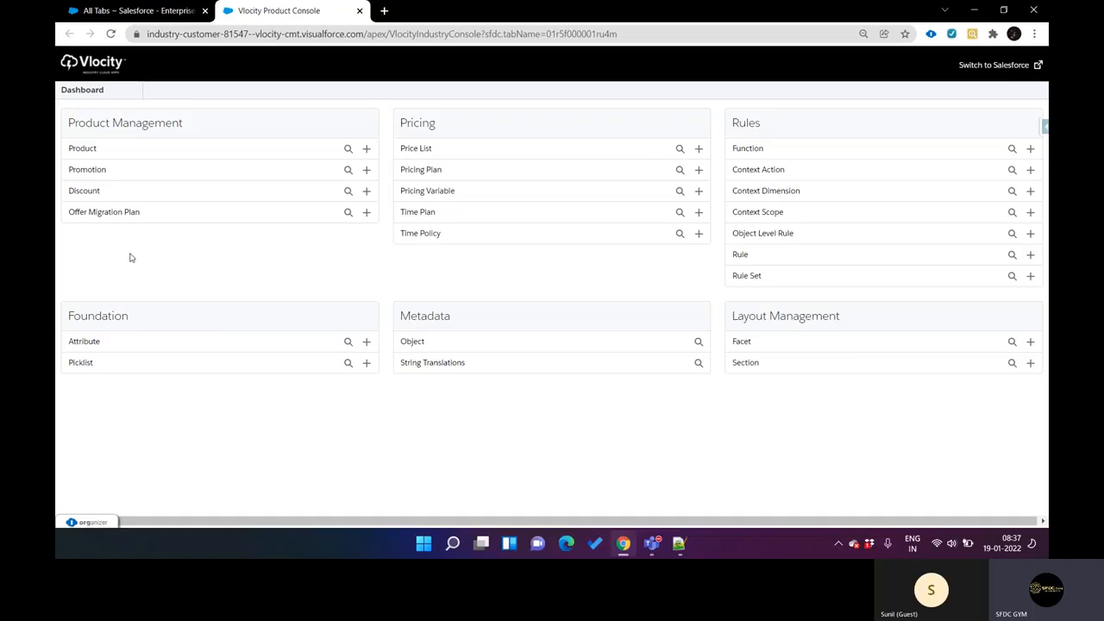
double_click(408, 341)
double_click(90, 191)
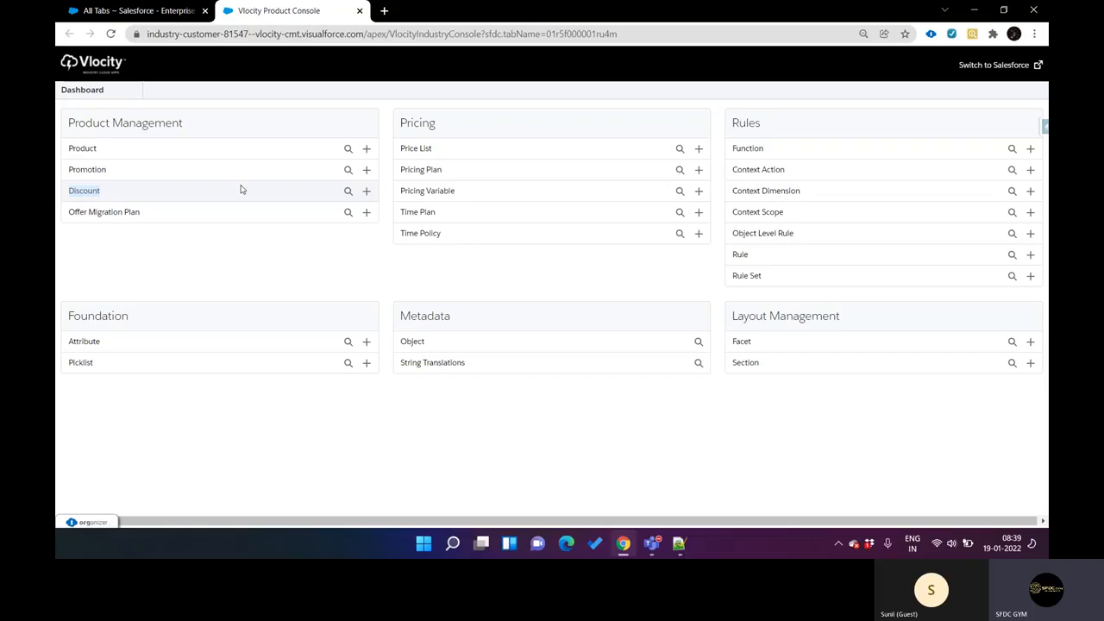
Step: List all promotions and open the Disney+ On Us promotion to view its general properties
left_click(347, 169)
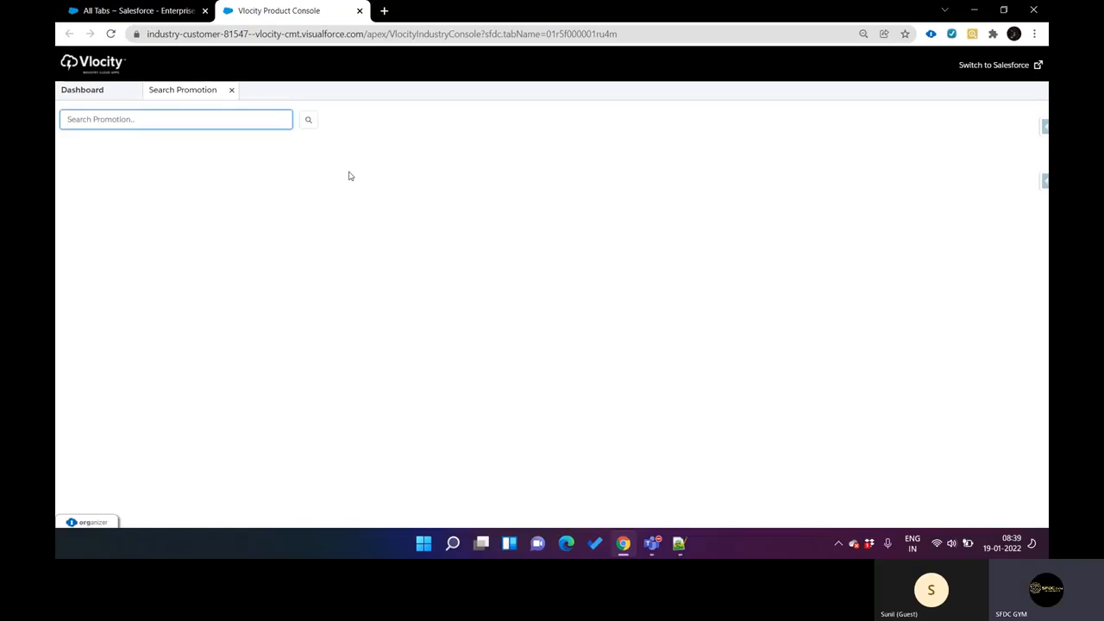
left_click(308, 122)
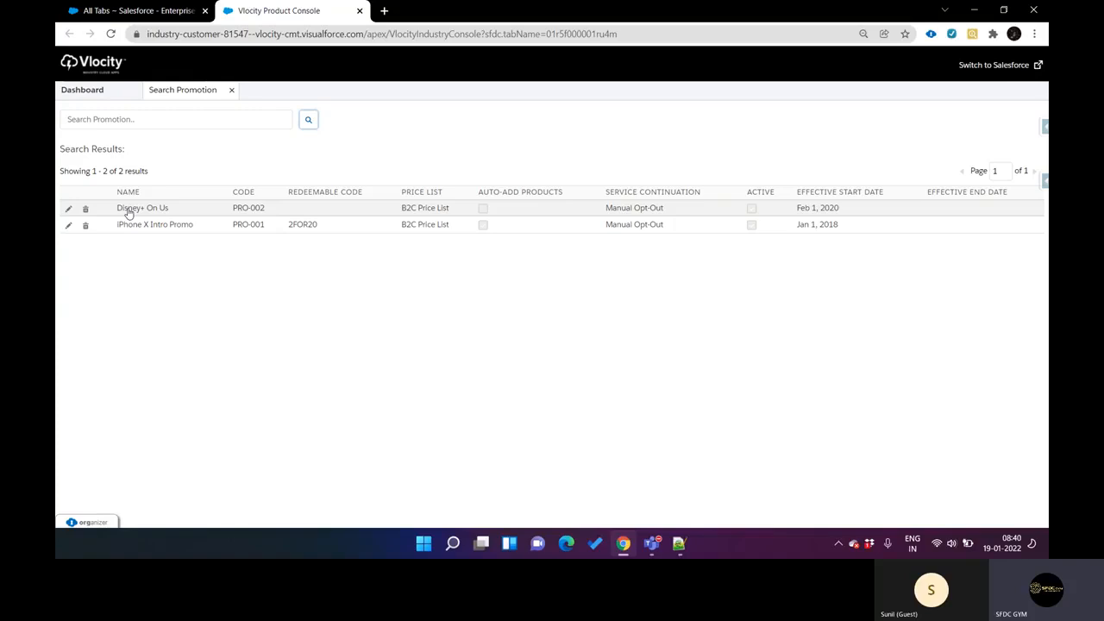
left_click(167, 215)
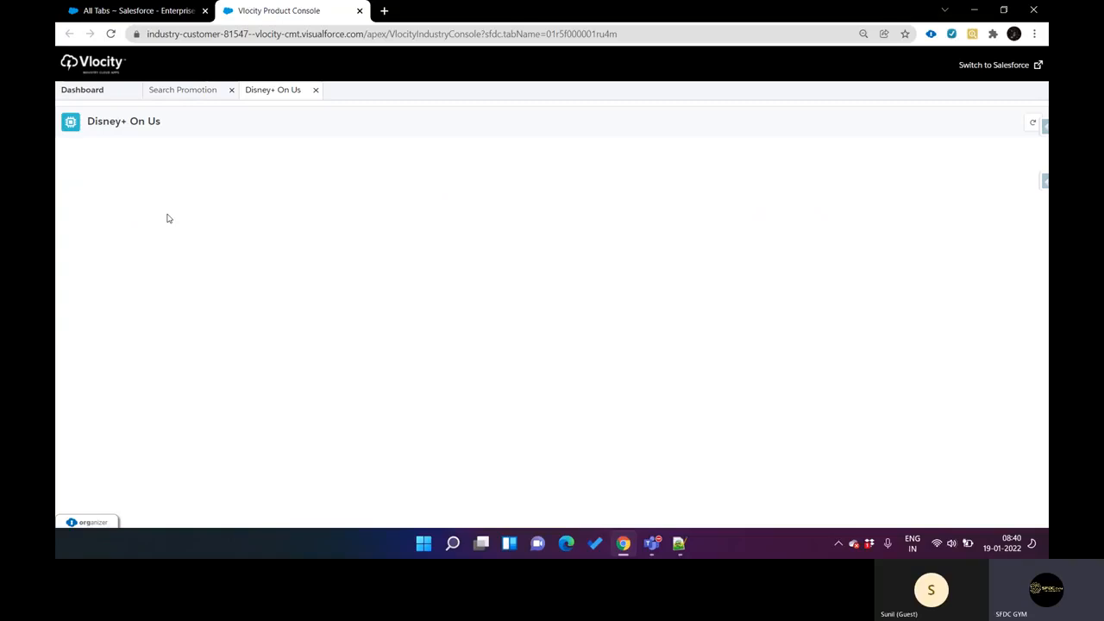
left_click(184, 101)
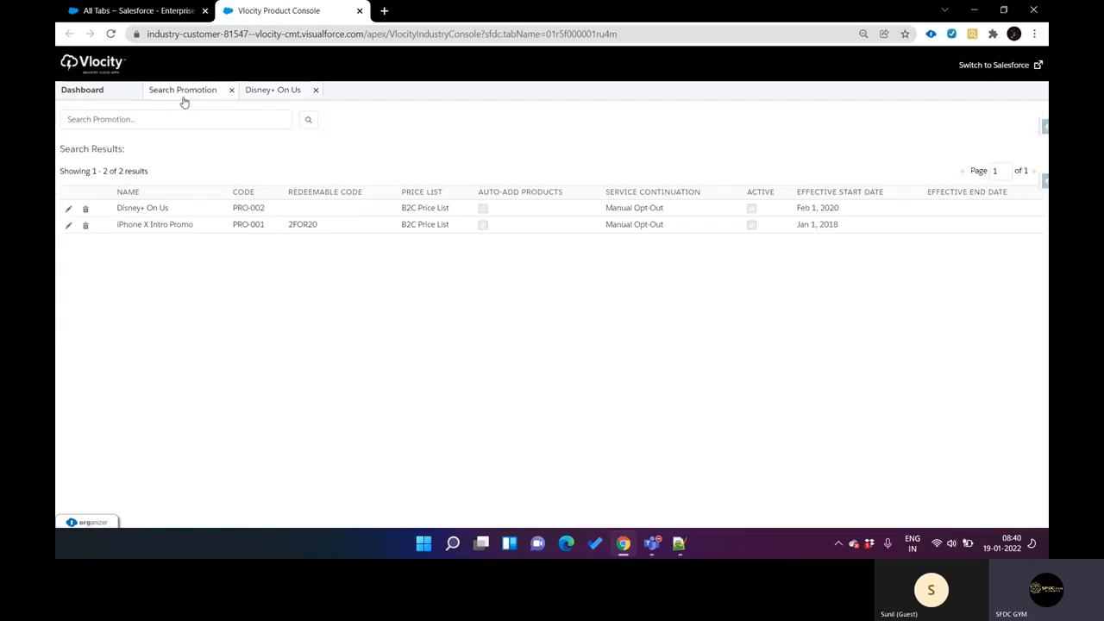
left_click(256, 100)
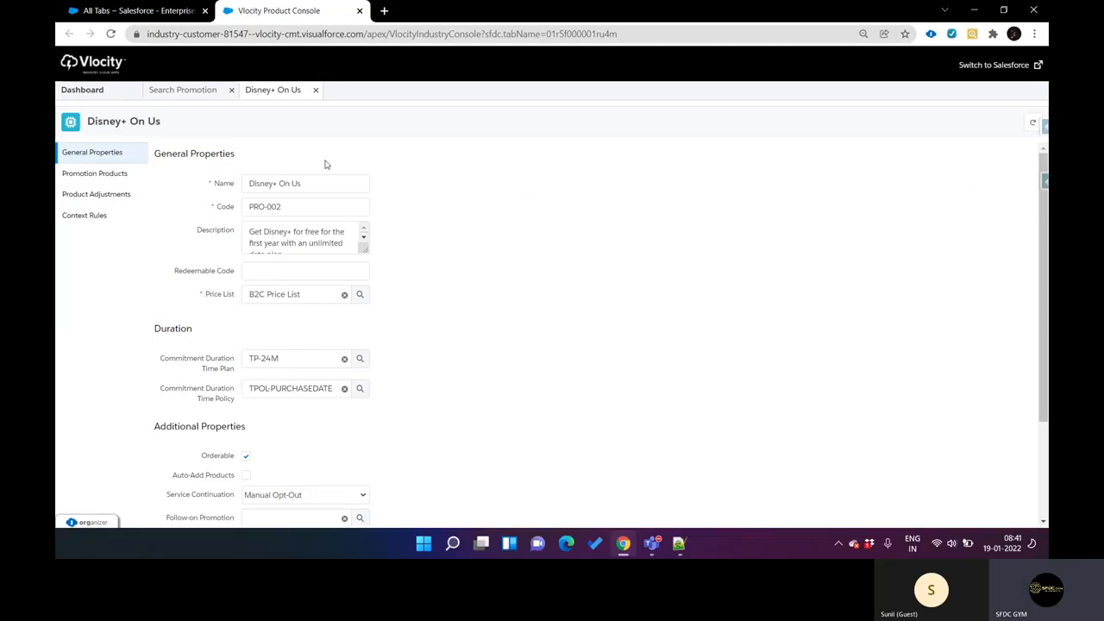
Step: Open the iPhone X Intro Promo in place of Disney+ On Us and view the details of its promotion product
left_click(184, 90)
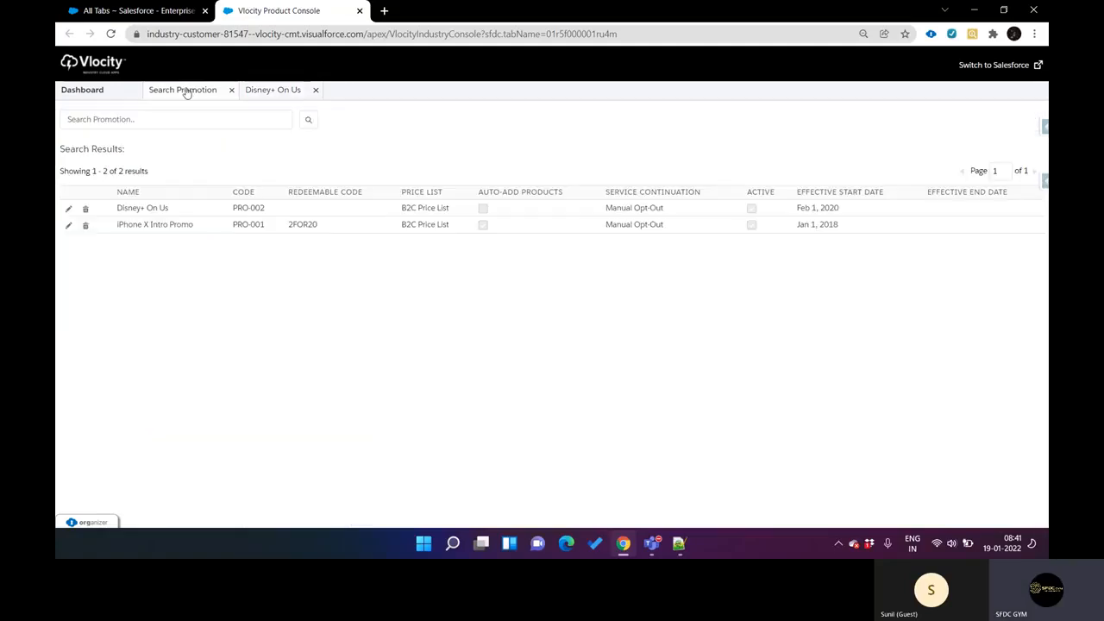
left_click(168, 225)
left_click(315, 90)
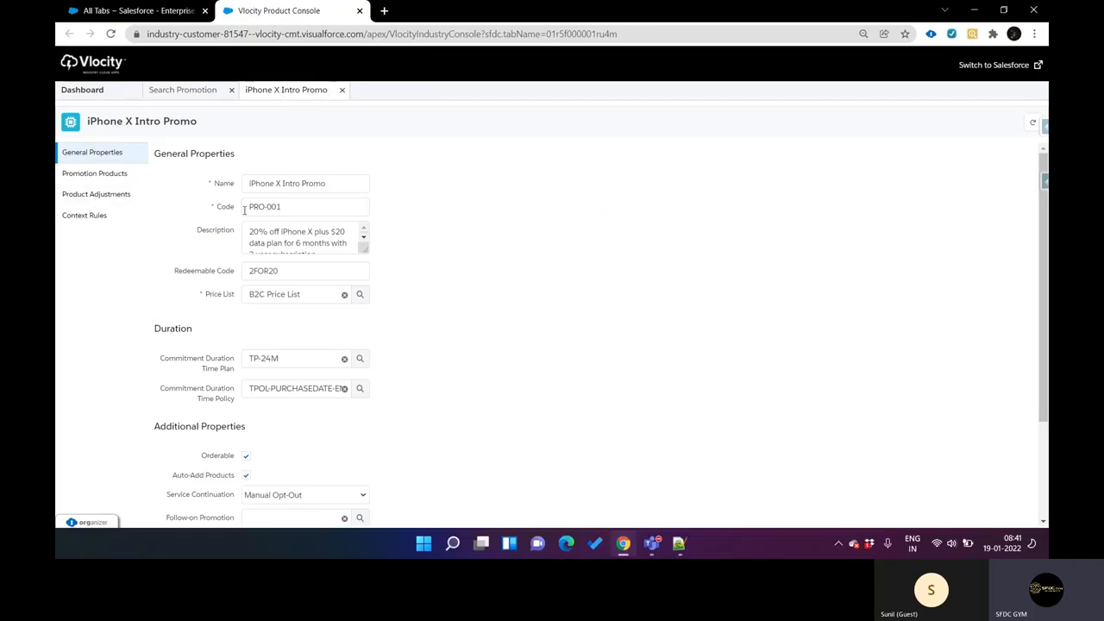
left_click(117, 176)
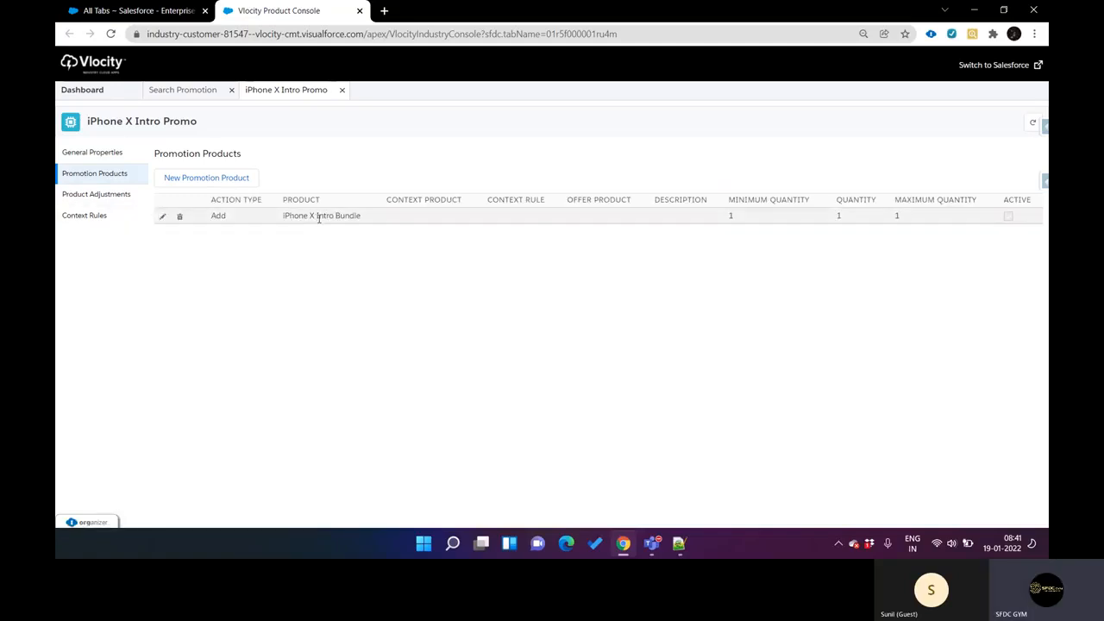
left_click(299, 217)
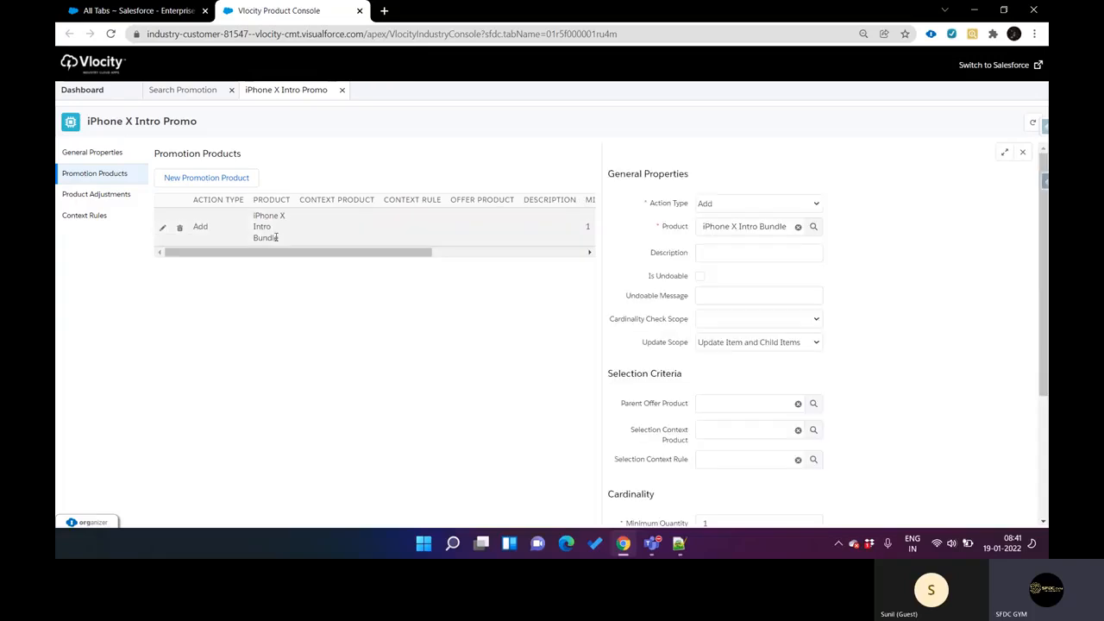
Step: Open the Orders home page in Salesforce and review the settings of the iPhone X Intro Promo's product
left_click(161, 19)
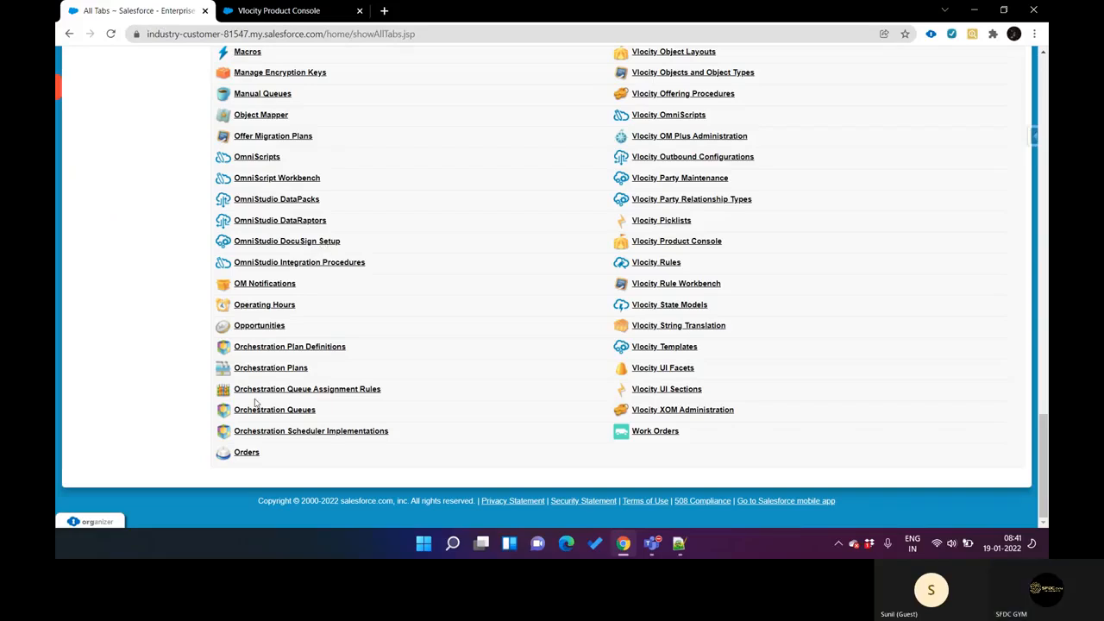
left_click(252, 458)
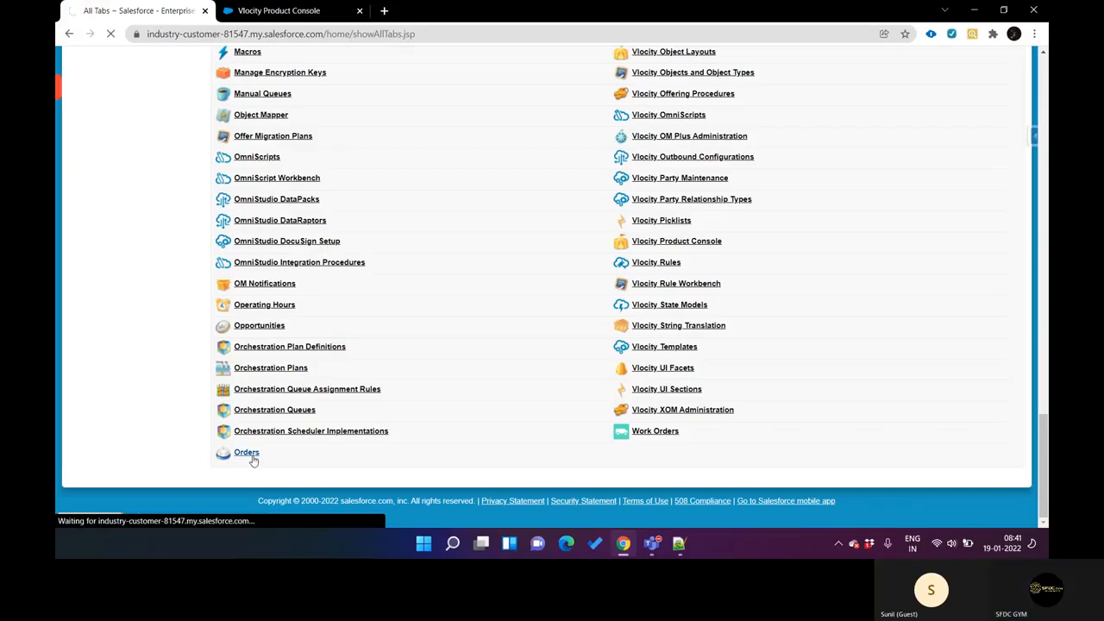
key("ctrl+Tab")
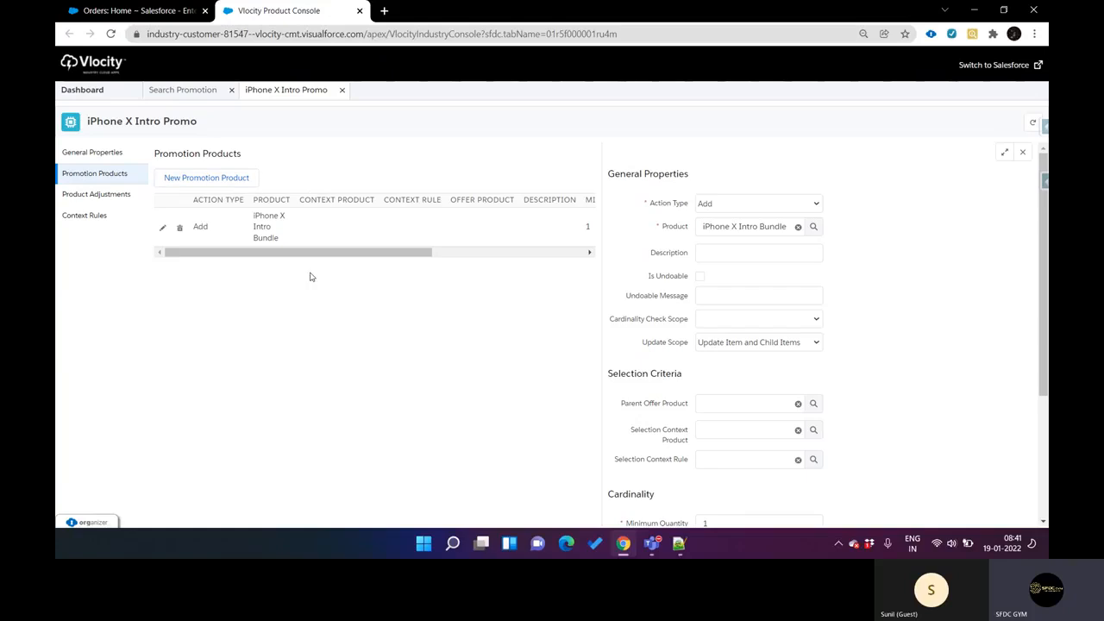
scroll(834, 384, "down", 1)
scroll(834, 384, "down", 2)
scroll(834, 383, "up", 3)
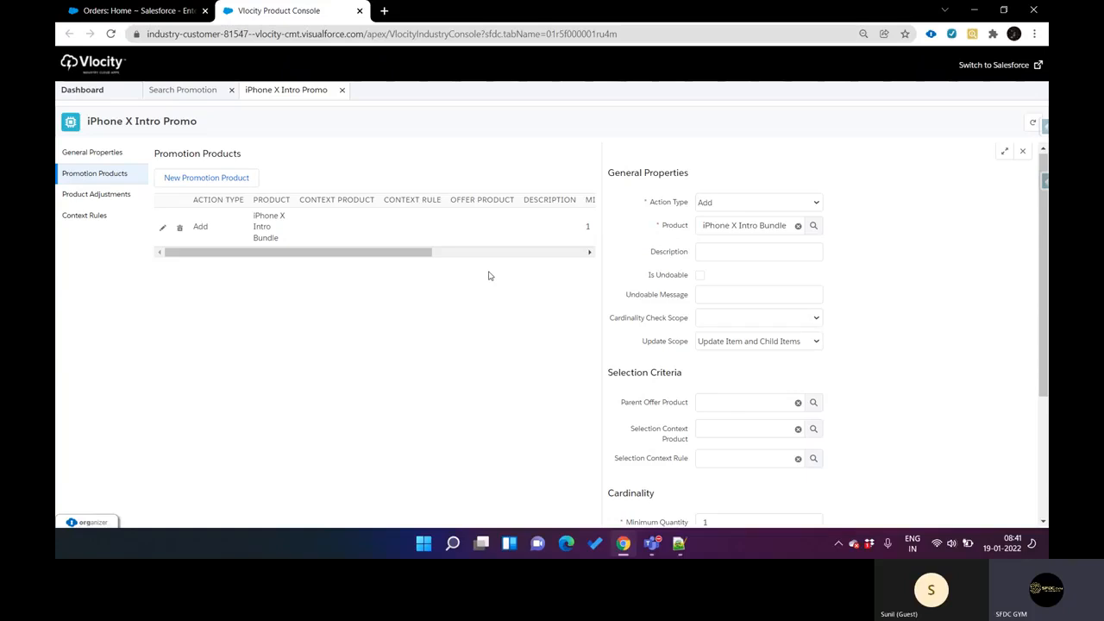
key("ctrl+Tab")
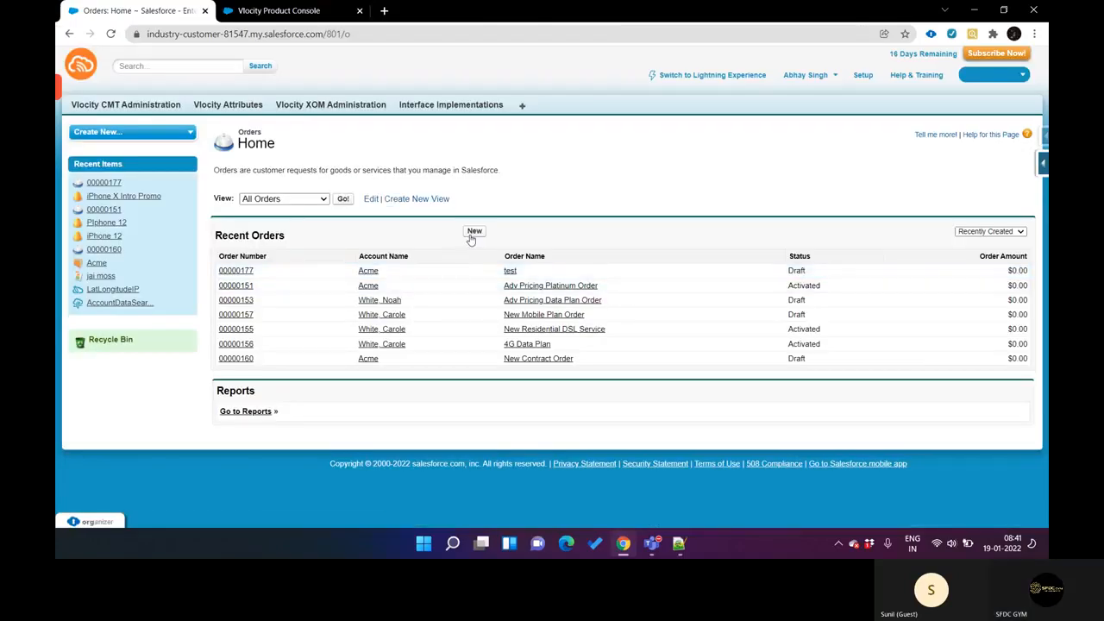
Step: Start a new order and name it iPhone X Intro Bundle, copying the name from the promotion's product
left_click(472, 233)
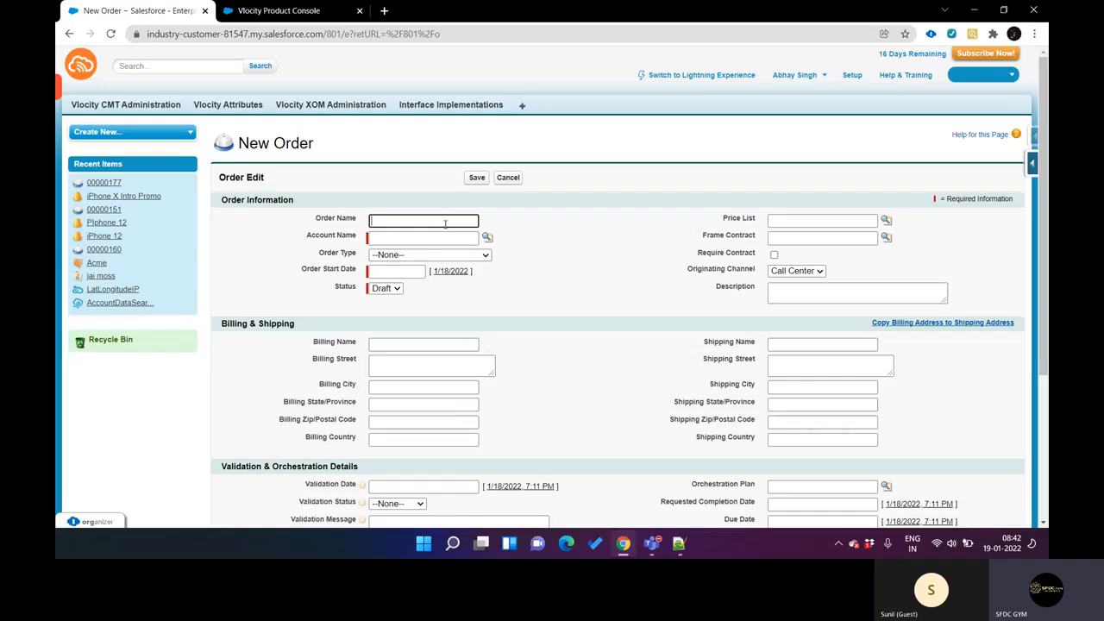
type("Iphone X")
key("ctrl+Tab")
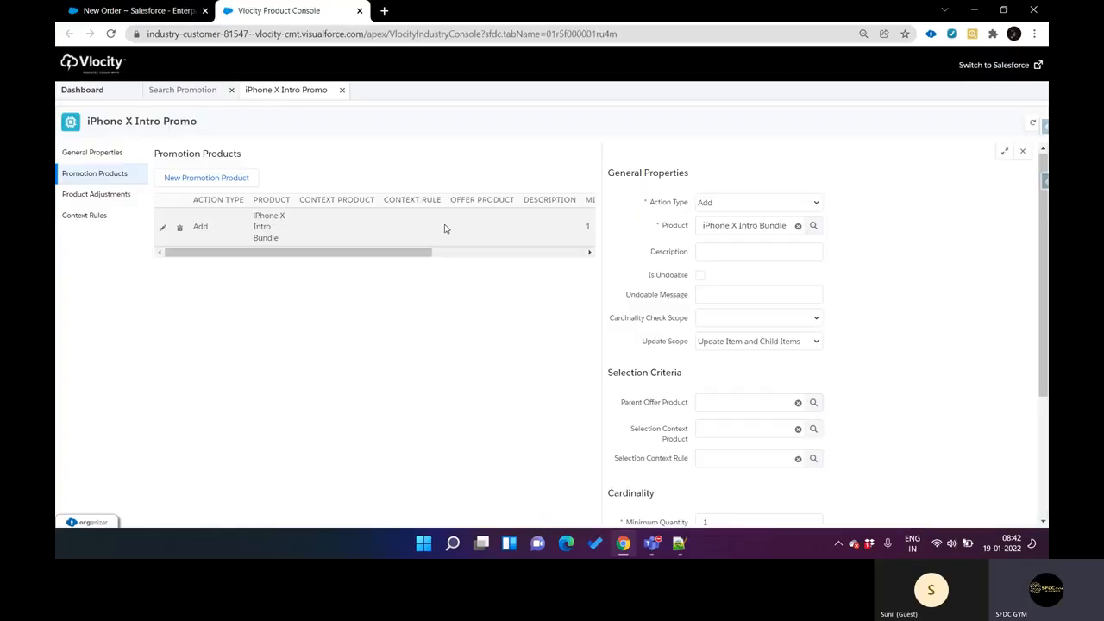
left_click_drag(255, 215, 287, 240)
key("ctrl+c")
key("ctrl+Tab")
key("ctrl+a")
key("ctrl+v")
Step: Set the order's account to Acme and its start date to 1/18/2022, and save the order
left_click(487, 237)
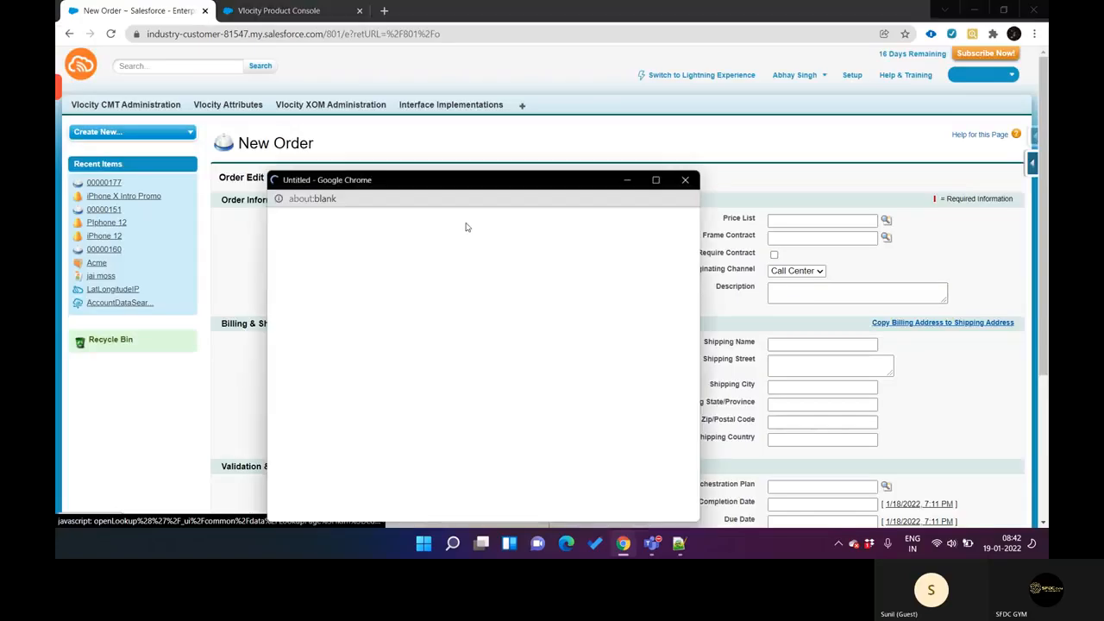
left_click_drag(384, 182, 530, 91)
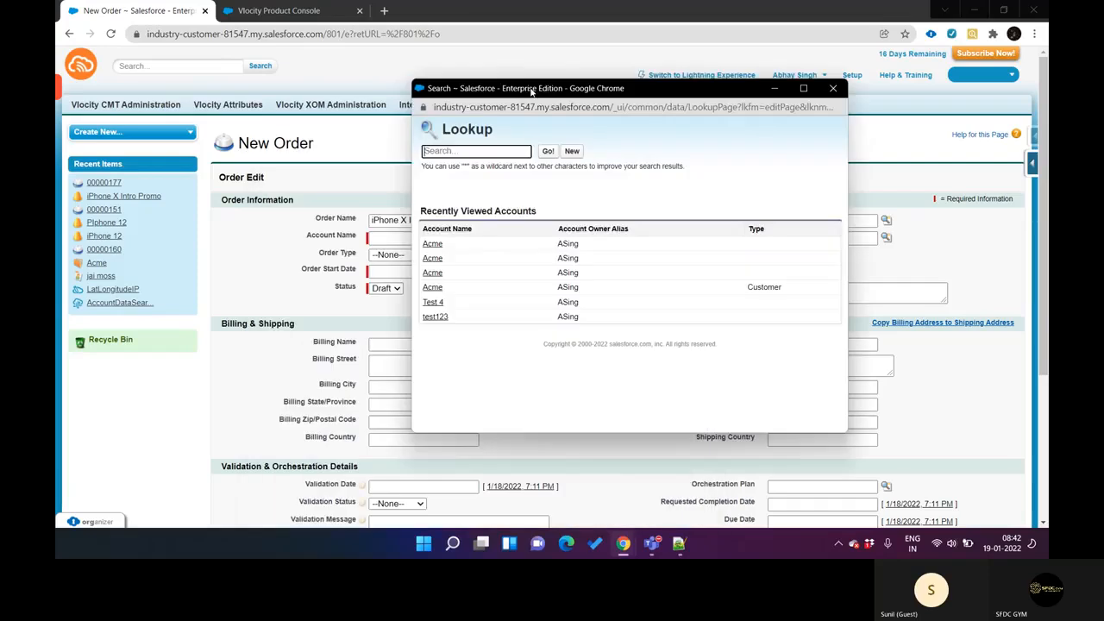
left_click(434, 244)
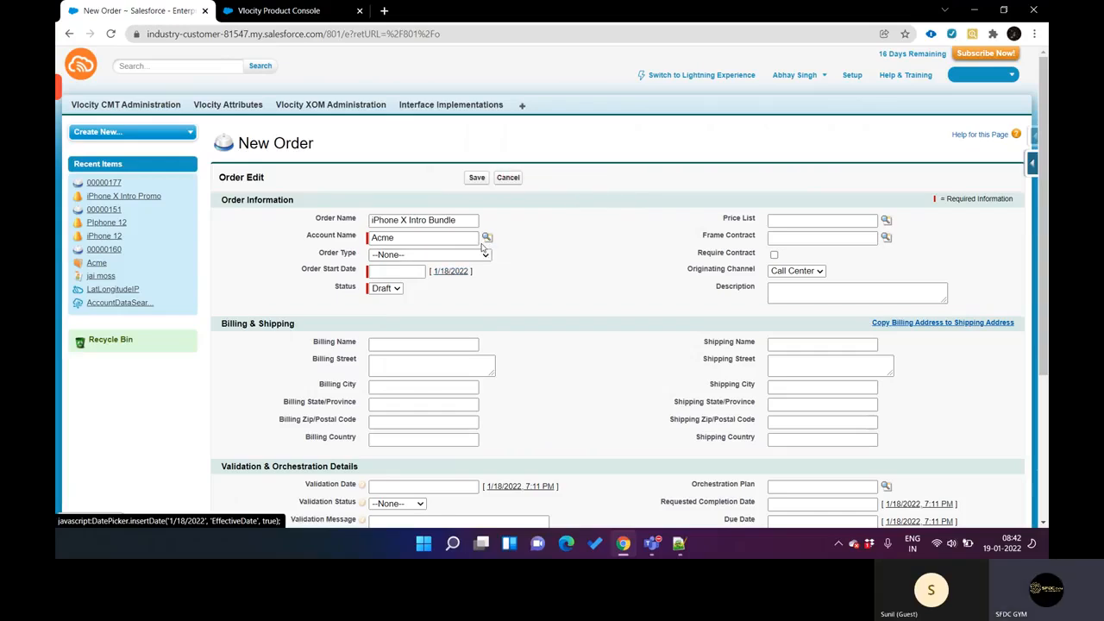
left_click(452, 272)
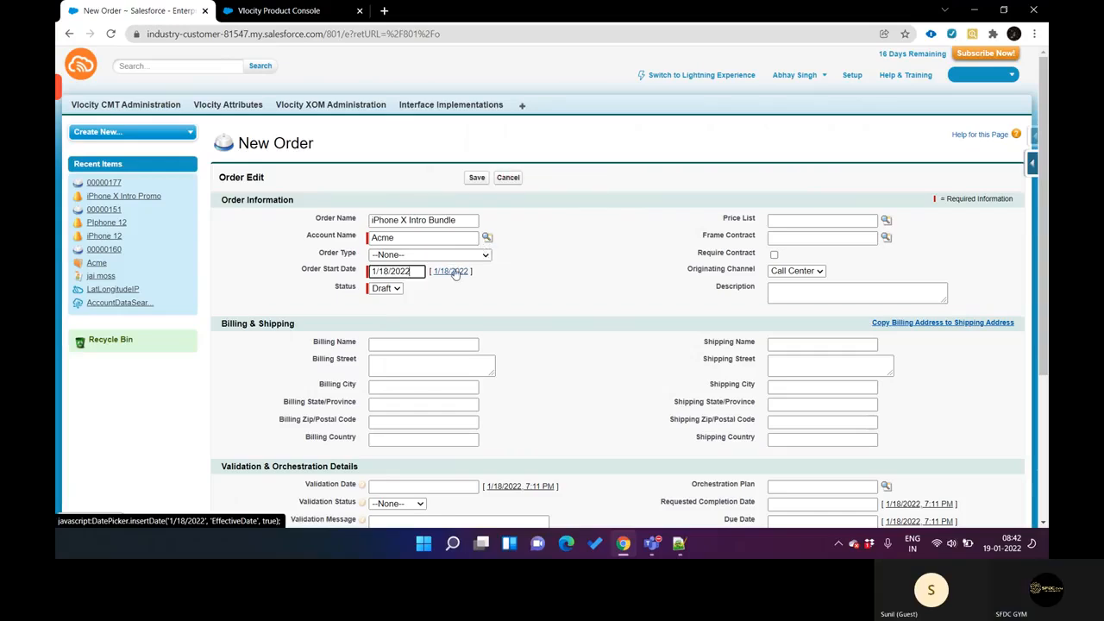
left_click(478, 178)
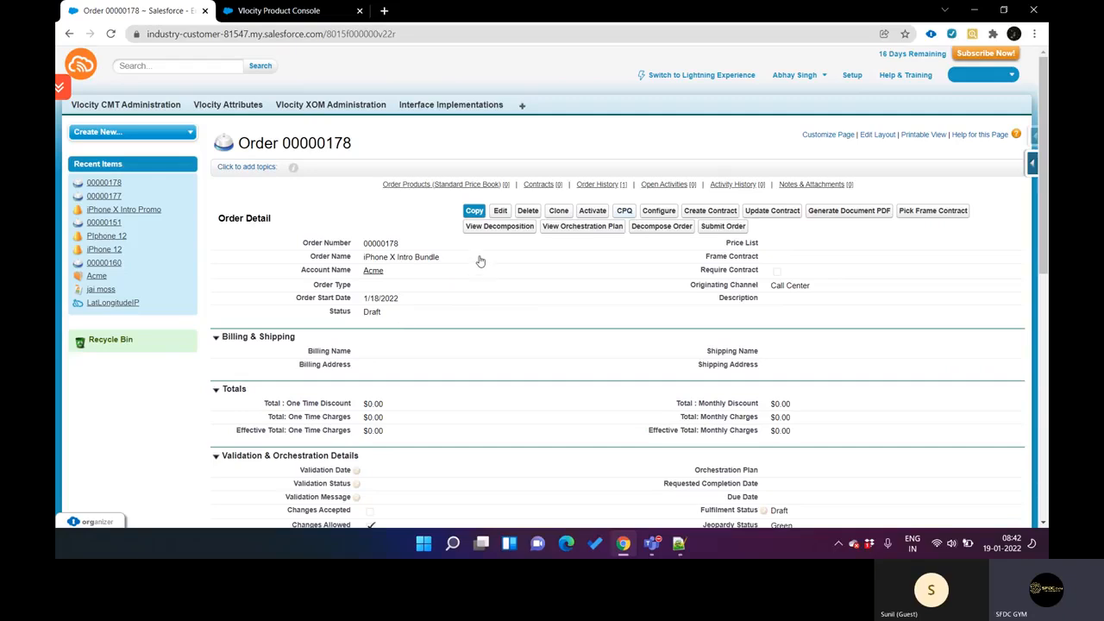
Step: Open the order in CPQ and select B2C Price List as its price list
left_click(620, 212)
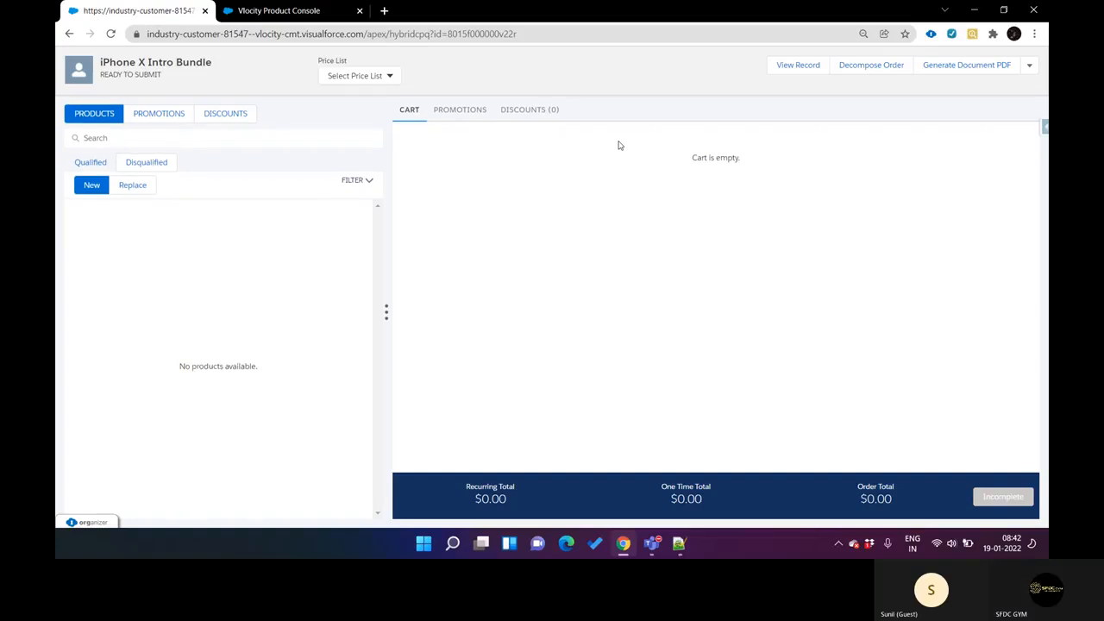
left_click(353, 75)
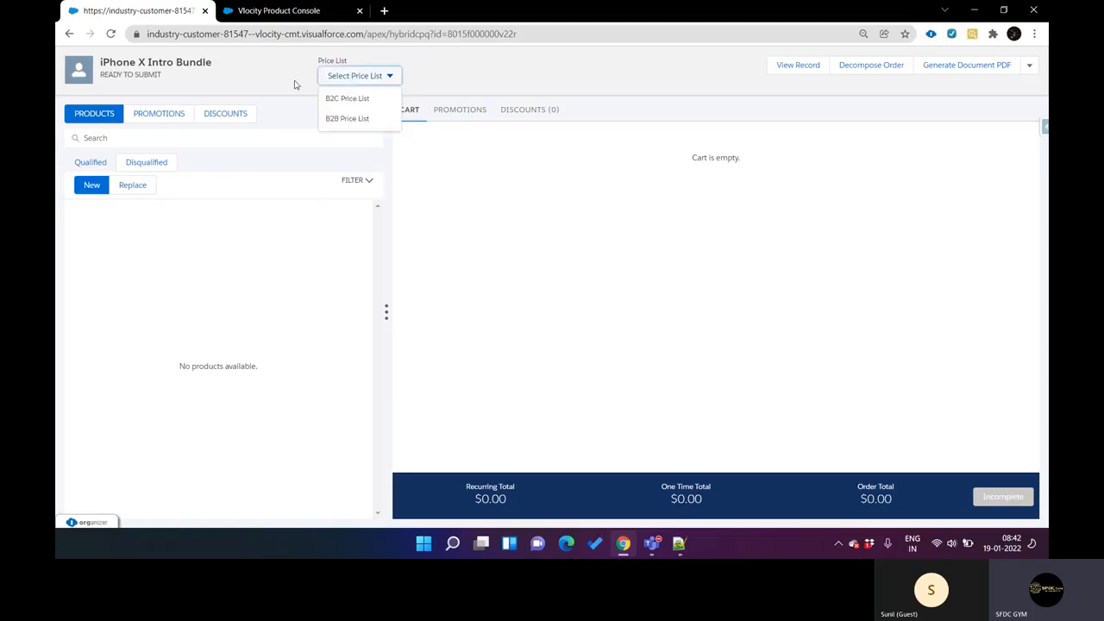
left_click(355, 107)
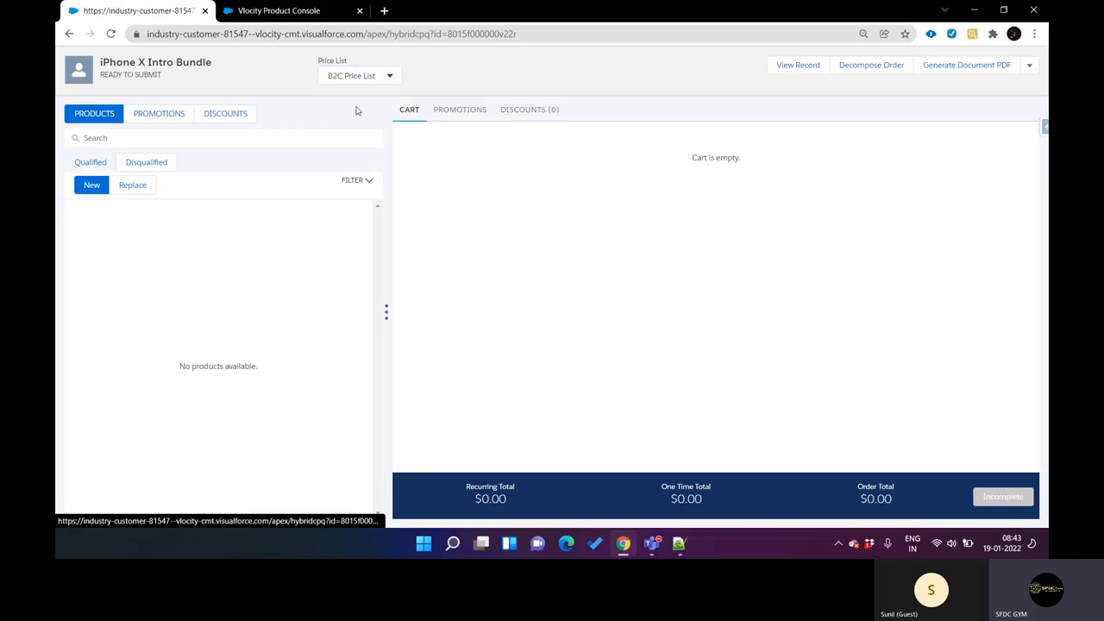
Step: Search the products for iPhone X Intro Bundle, add it to the cart and expand its child items
key("ctrl+Tab")
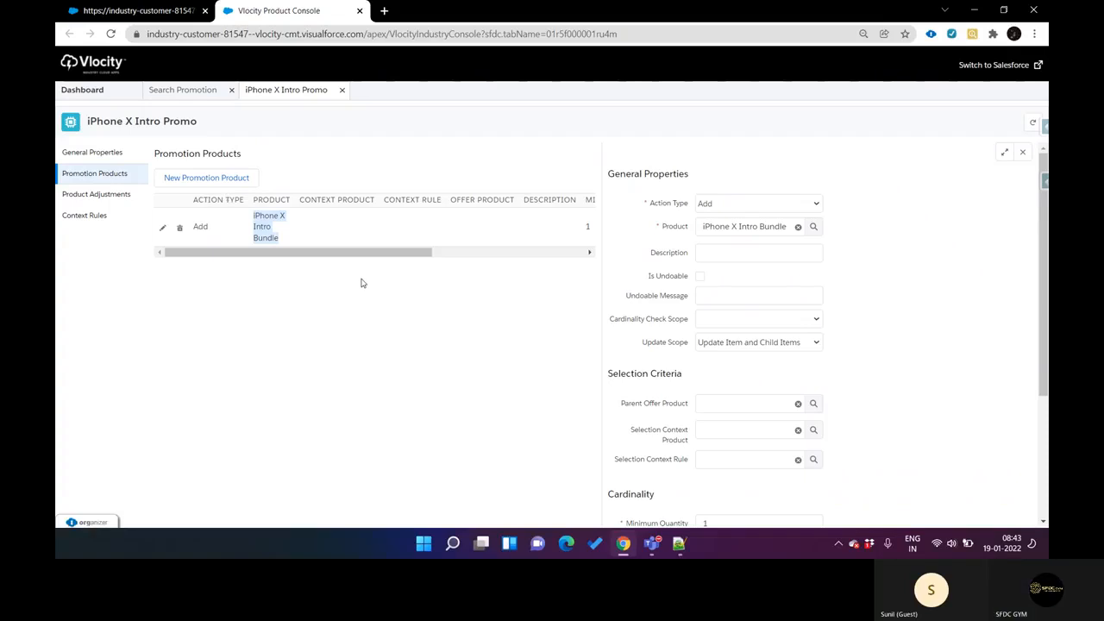
key("ctrl+Tab")
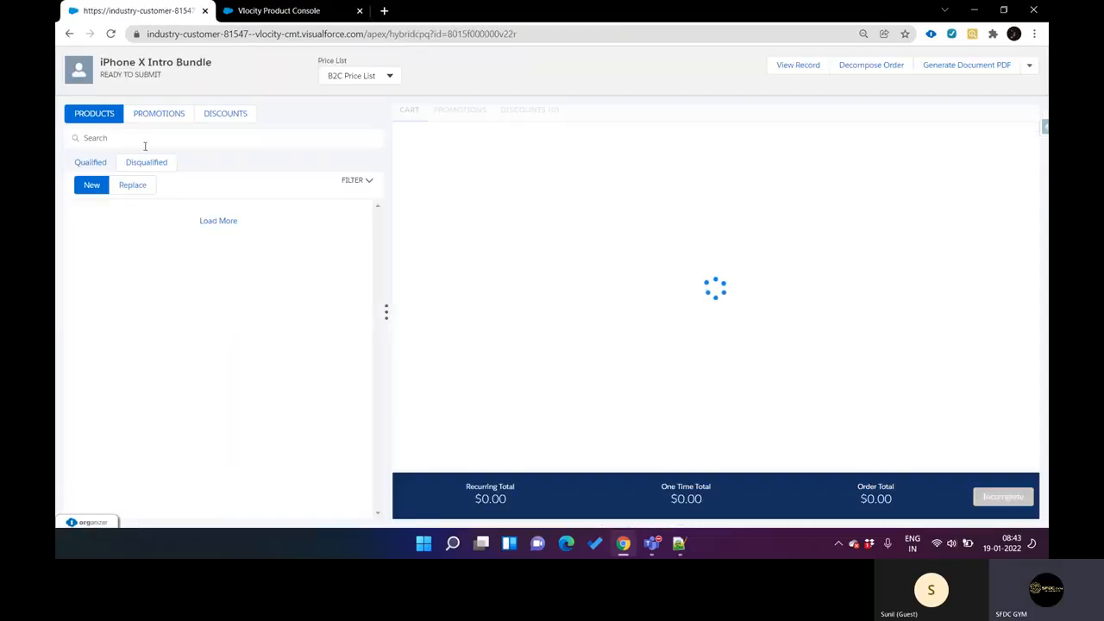
left_click(142, 140)
key("ctrl+v")
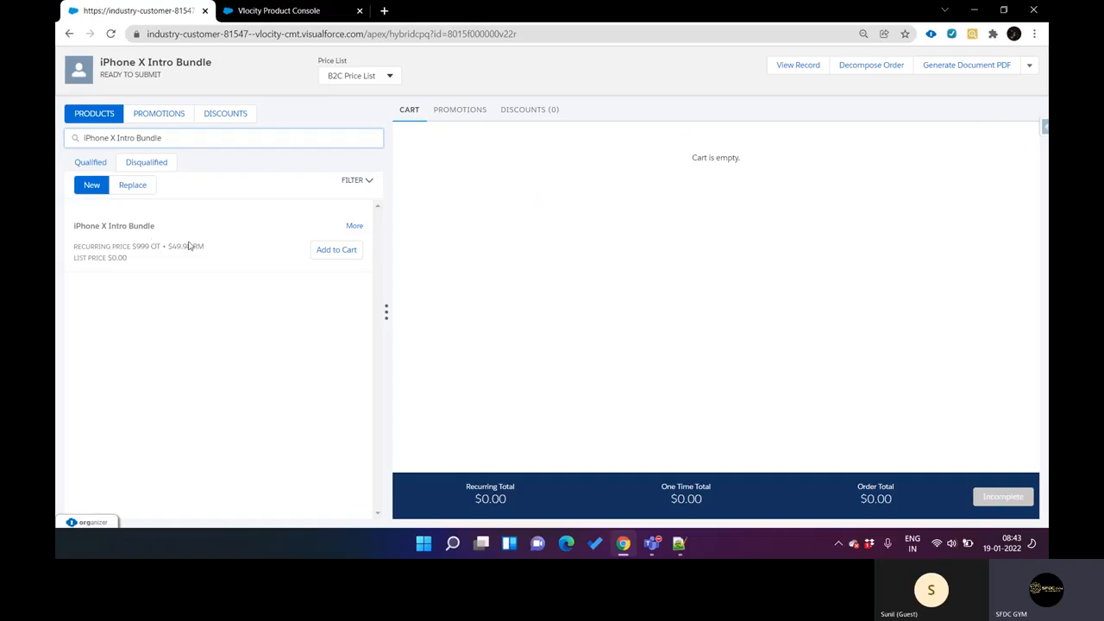
left_click(330, 251)
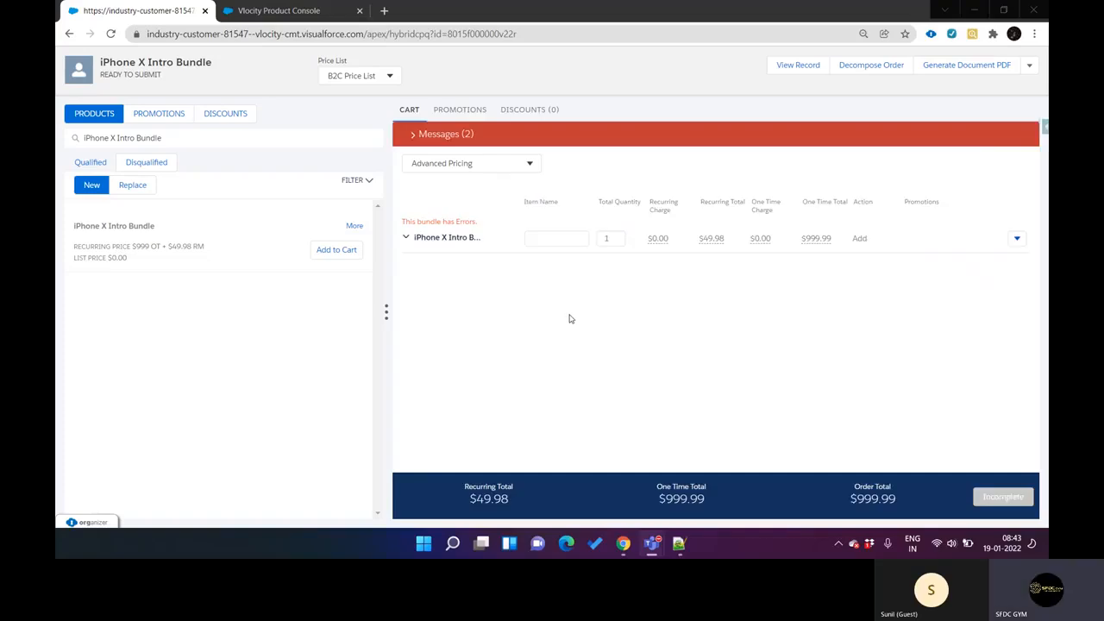
left_click(410, 240)
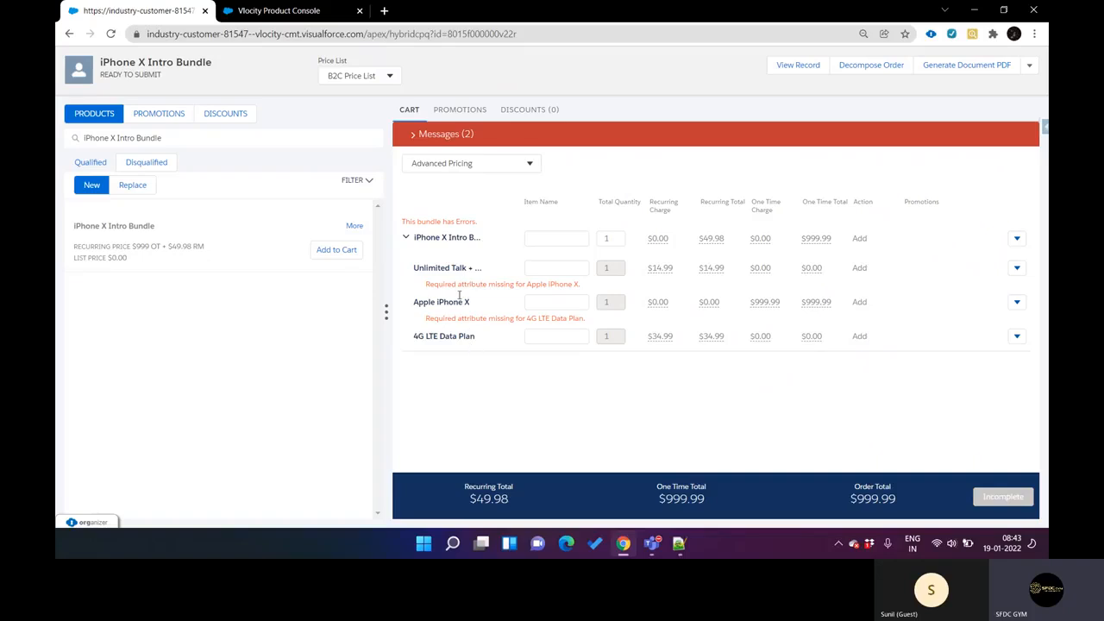
Step: Examine the cart's one-time total and the pricing details of the Apple iPhone X one-time charge
mouse_move(422, 245)
left_click_drag(662, 503, 702, 506)
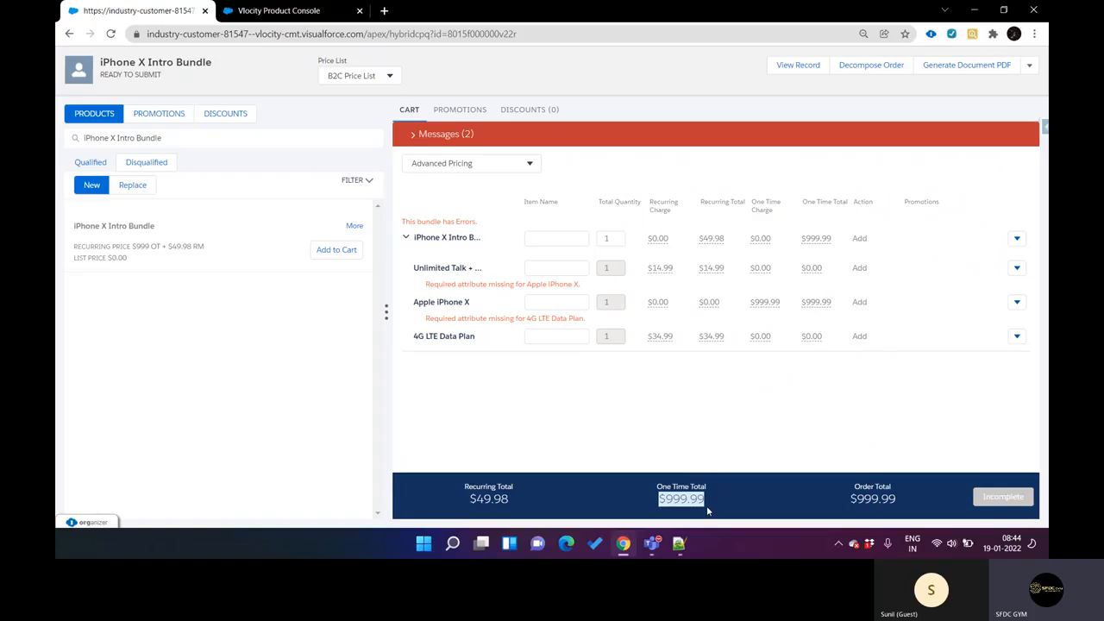
left_click(764, 302)
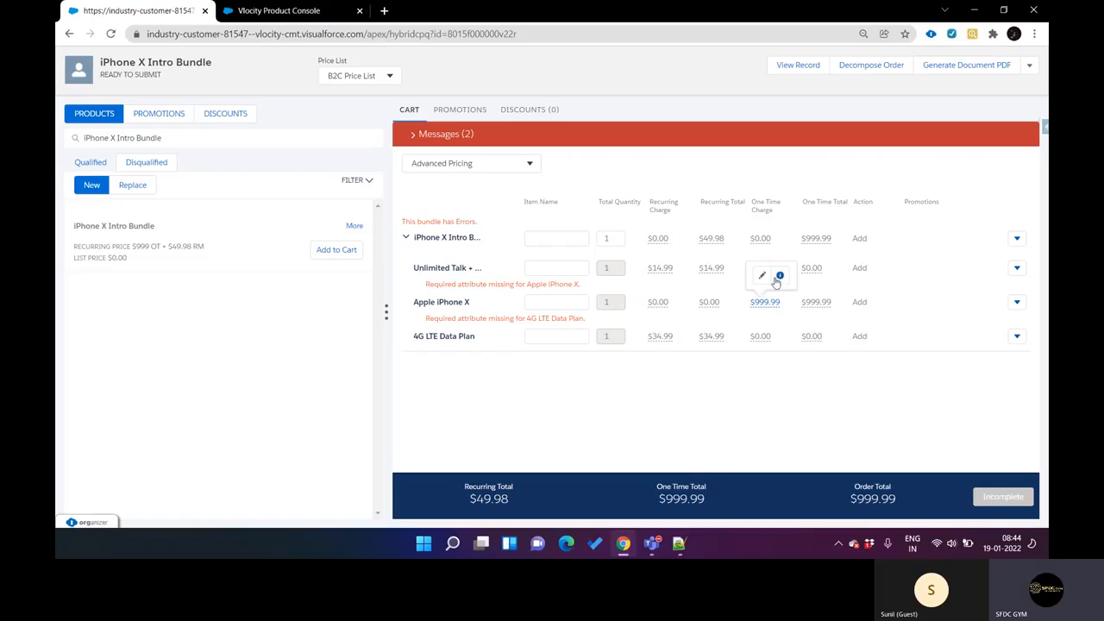
left_click(780, 276)
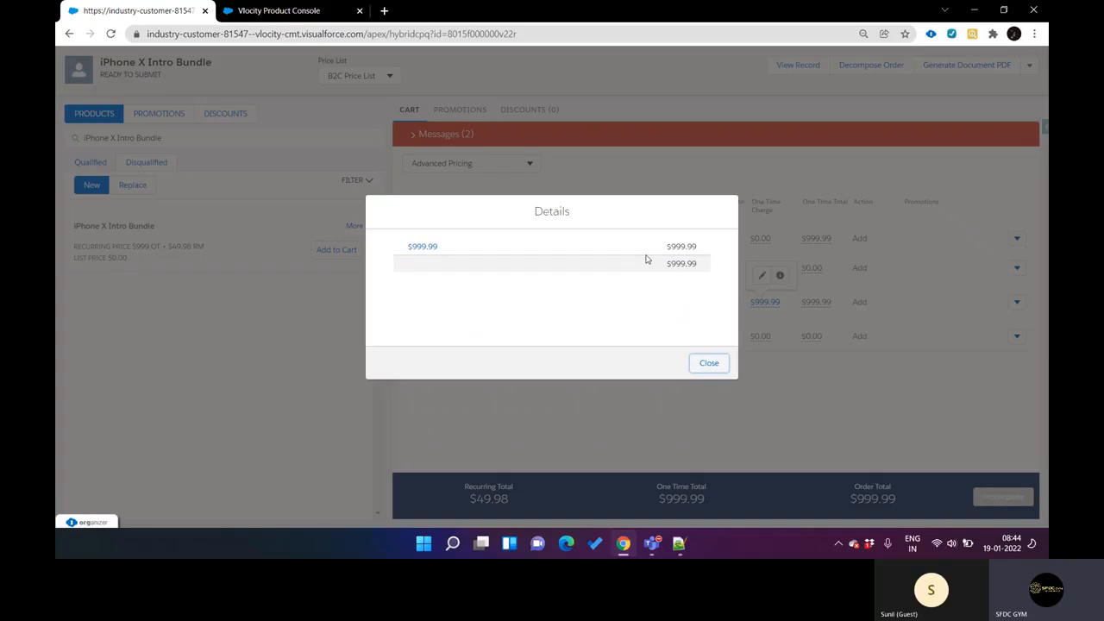
left_click(712, 363)
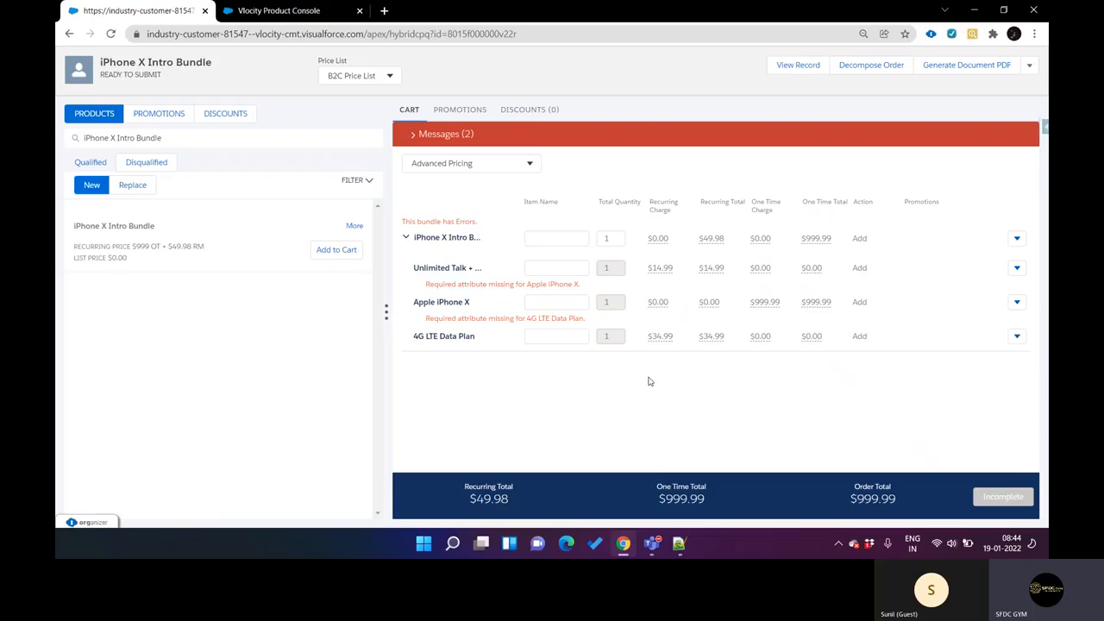
Step: Find the iPhone X Intro Promo among the available promotions and apply it to the cart
left_click(172, 114)
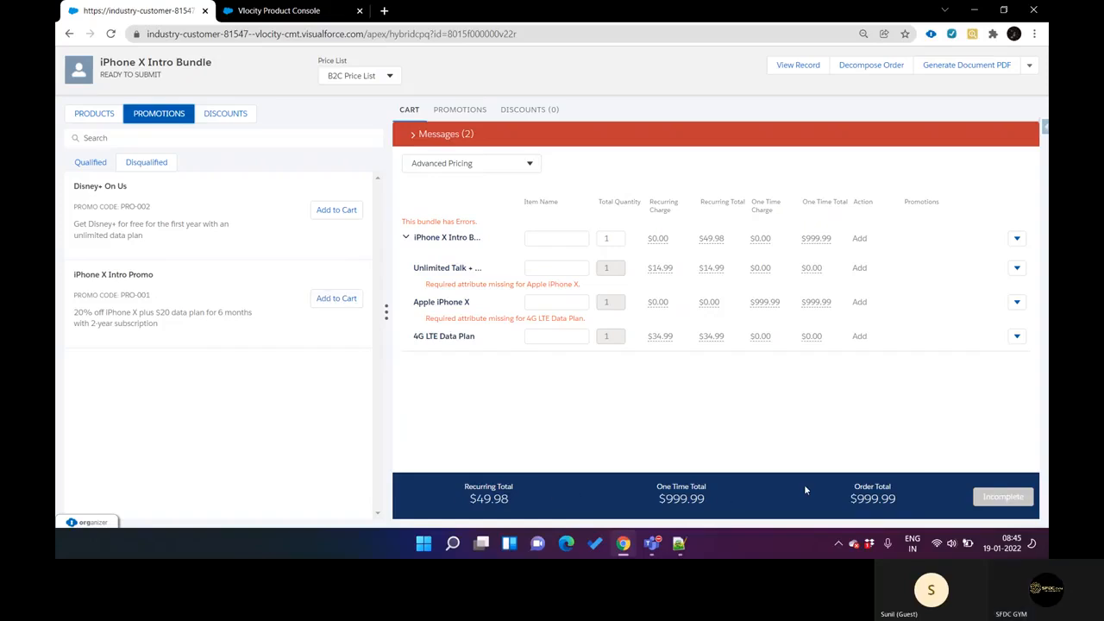
left_click(343, 302)
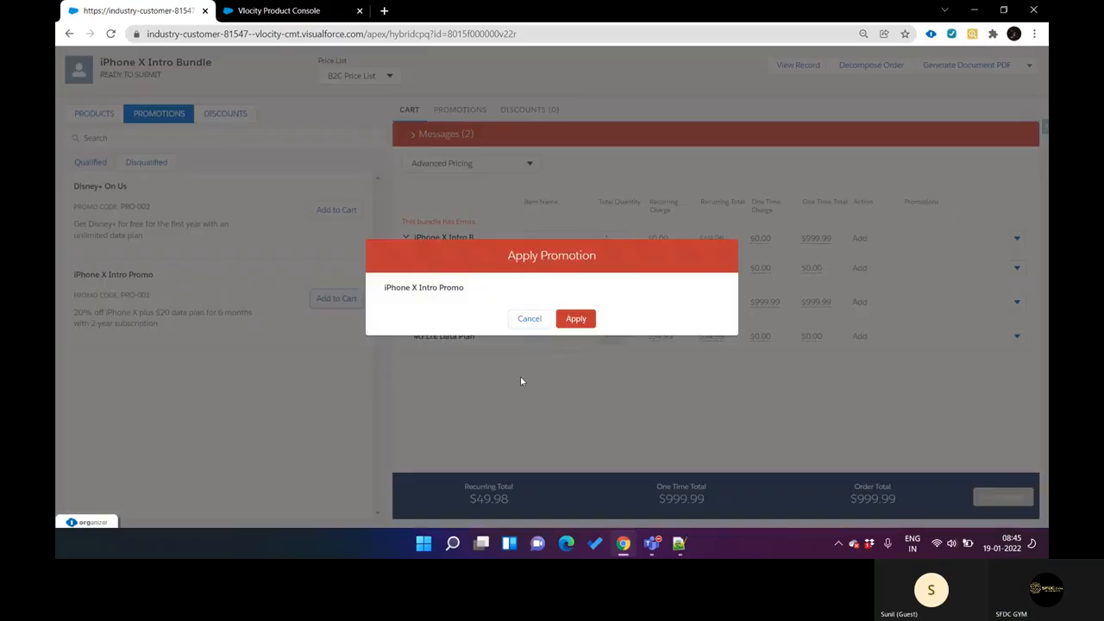
left_click(576, 318)
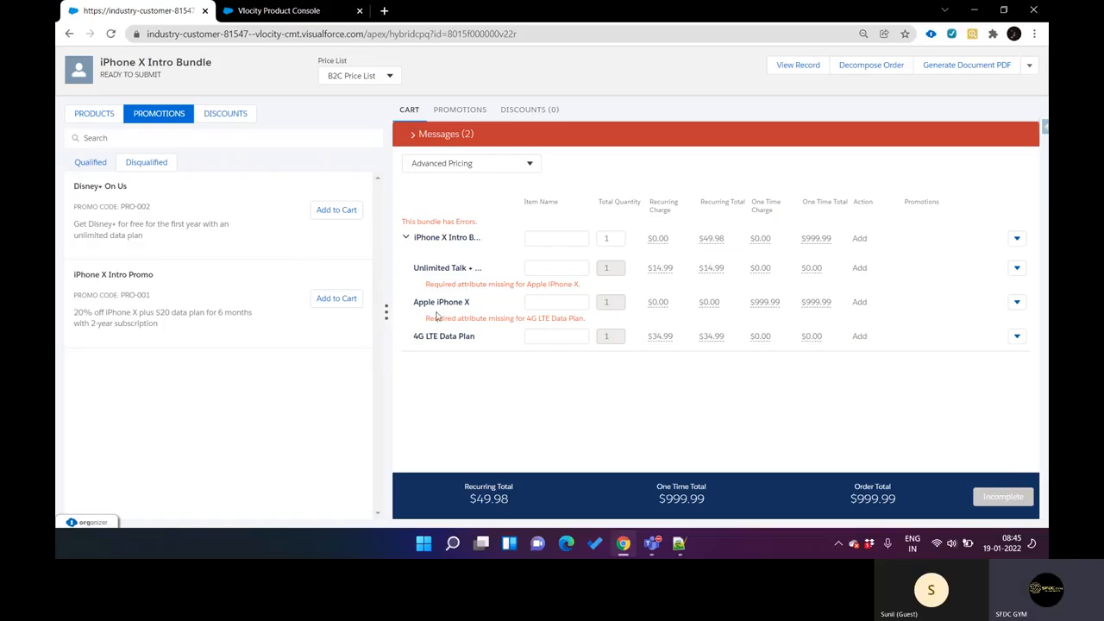
Step: Review the iPhone X Intro Promo's general properties in Vlocity Product Console and compare its description with the promotion's entry in CPQ
left_click(290, 13)
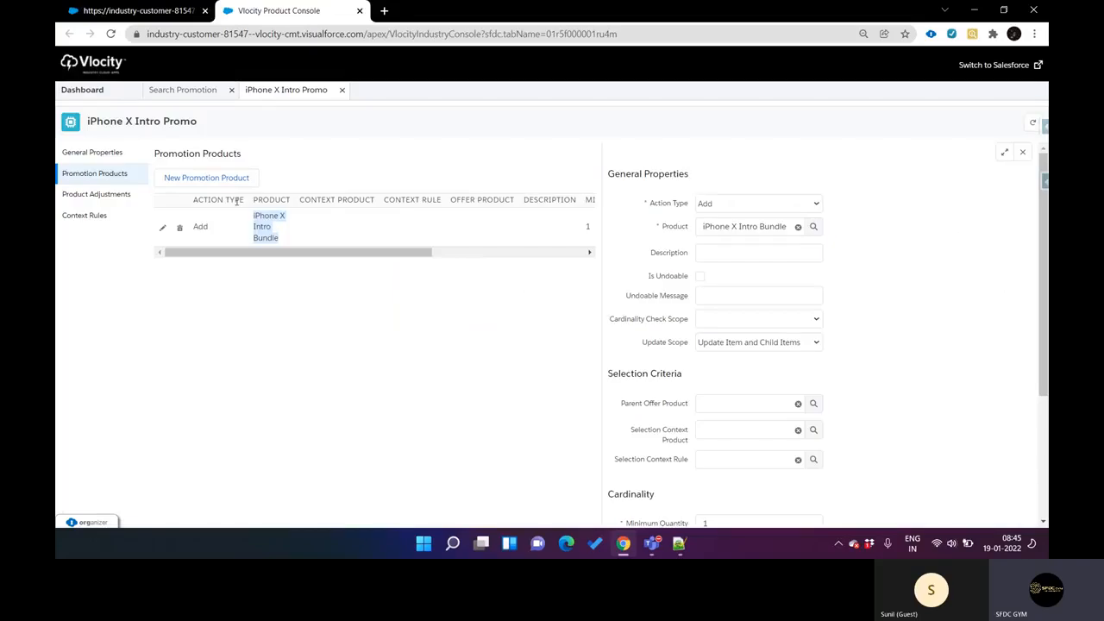
left_click(98, 161)
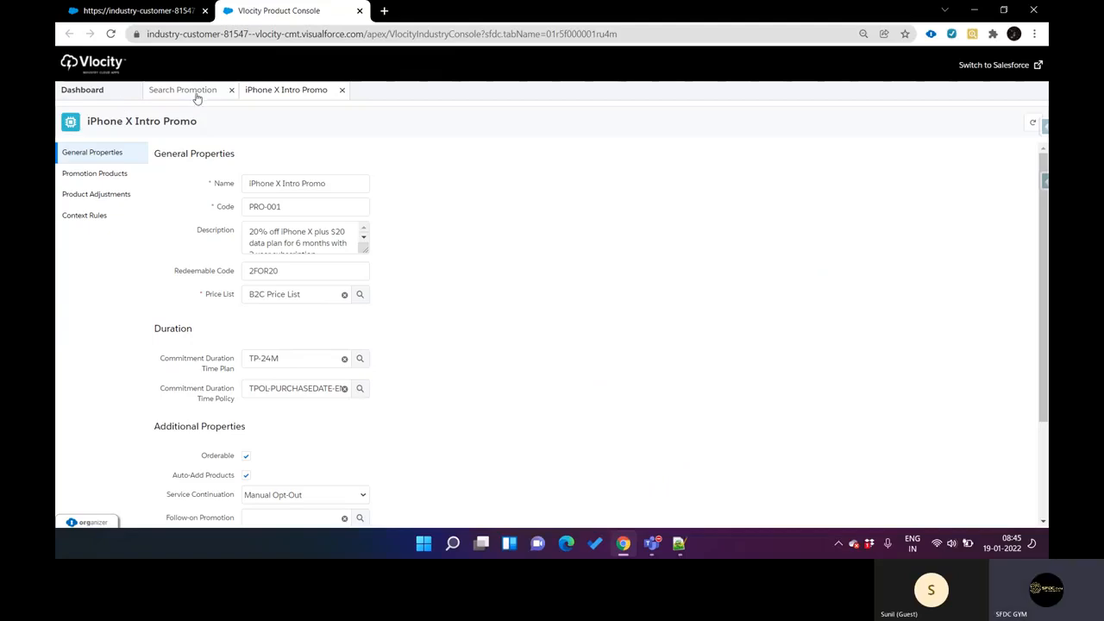
left_click(197, 95)
left_click(272, 93)
scroll(370, 167, "down", 1)
scroll(329, 171, "up", 1)
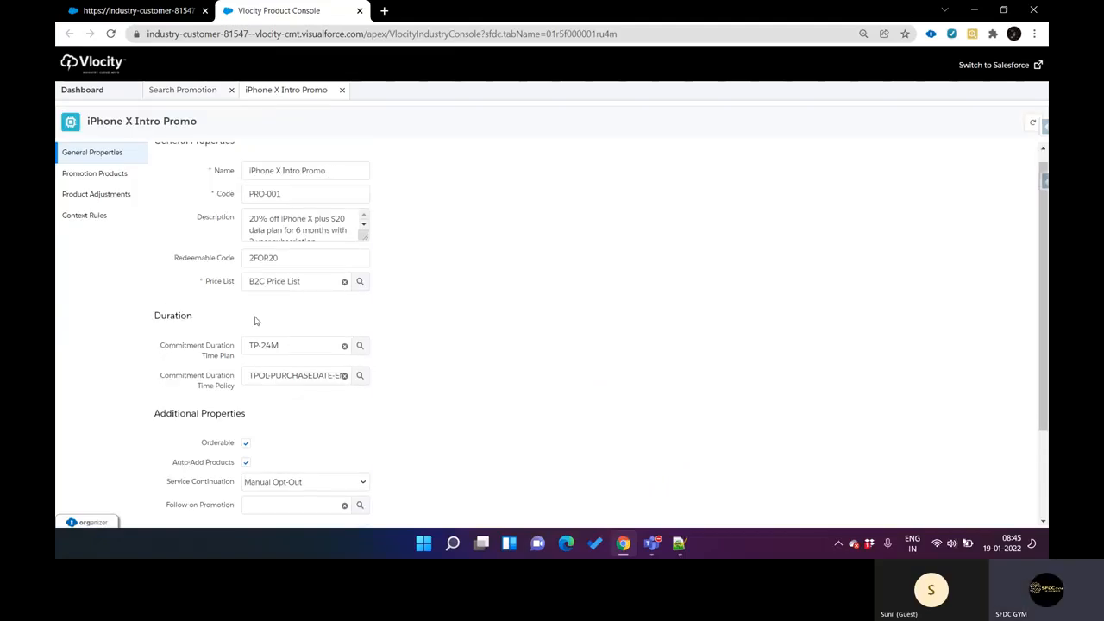
left_click_drag(256, 222, 324, 242)
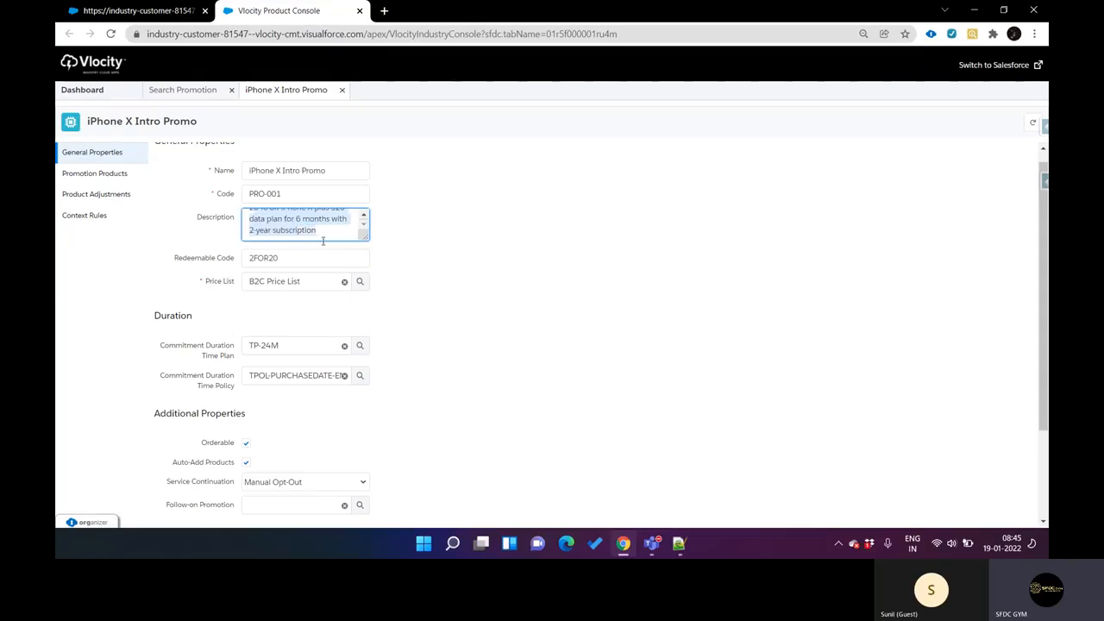
left_click(138, 10)
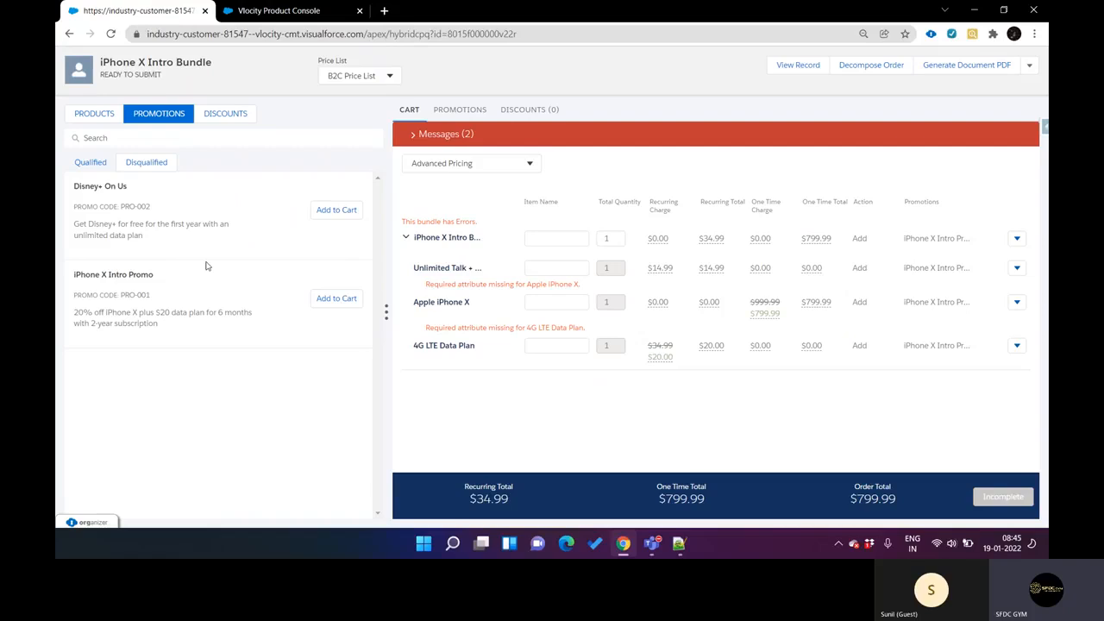
left_click_drag(74, 312, 180, 330)
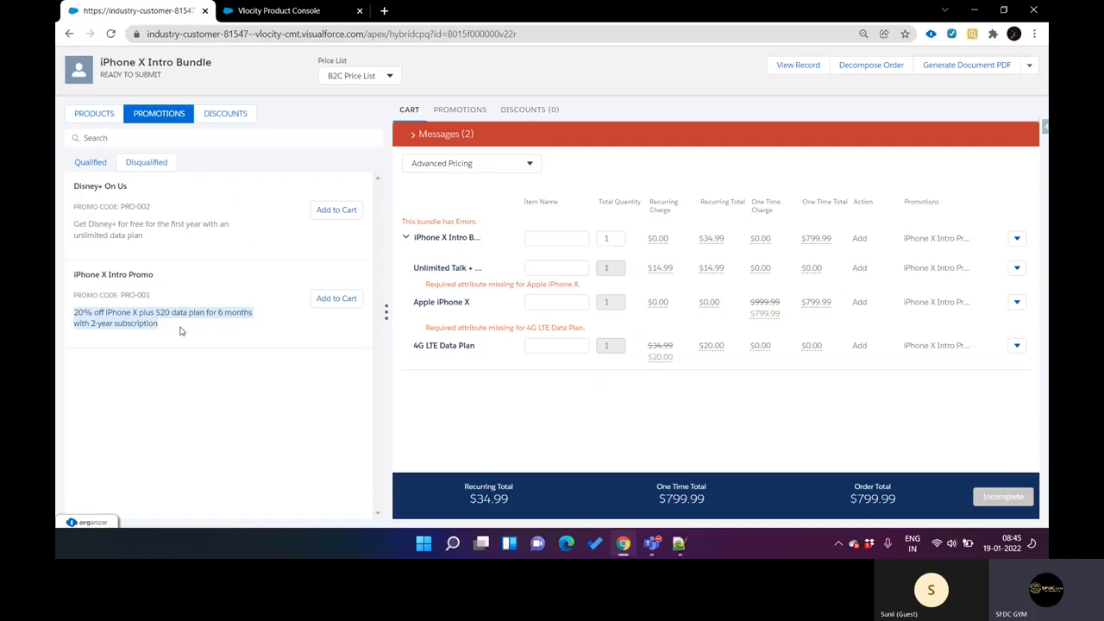
Step: Examine the promotion's price list, duration and effectivity settings, and check them against the price list choices of the CPQ order
left_click(285, 11)
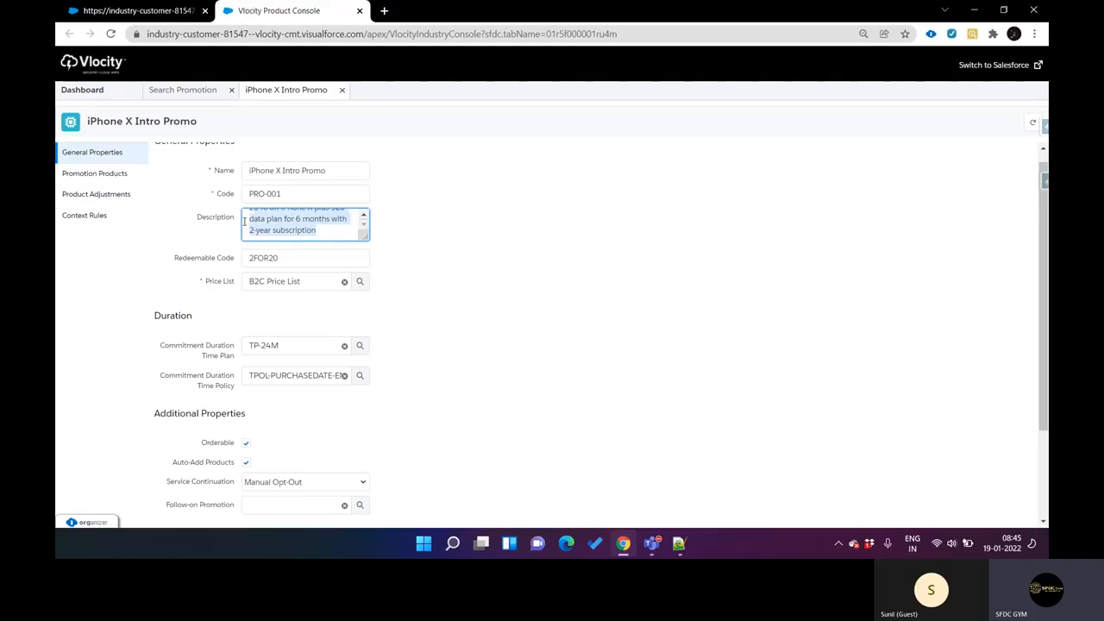
scroll(298, 265, "down", 1)
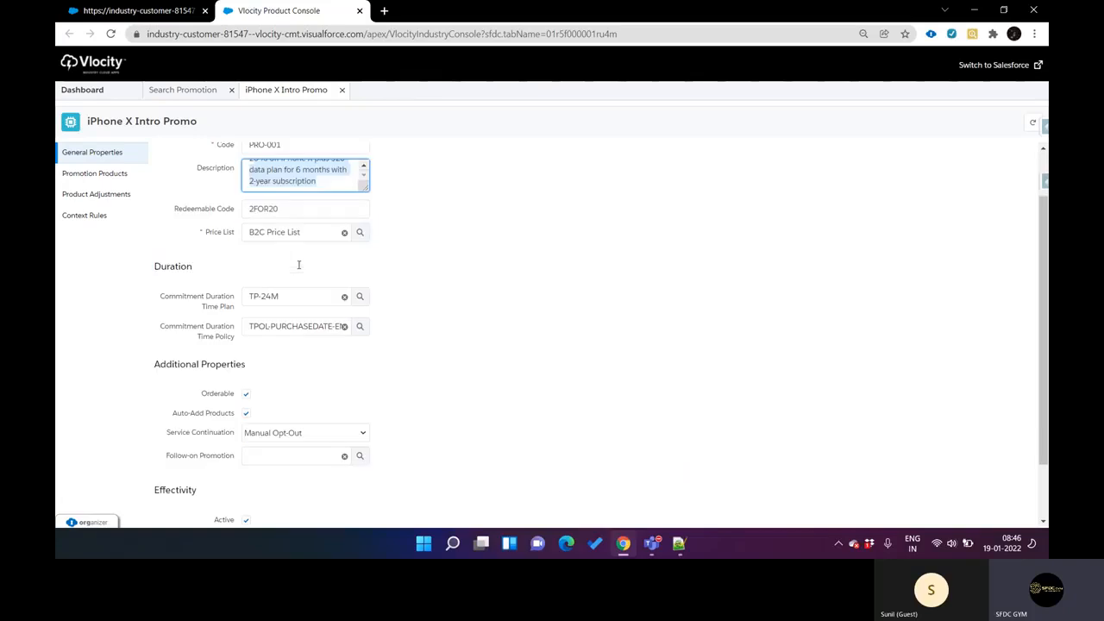
scroll(299, 265, "down", 1)
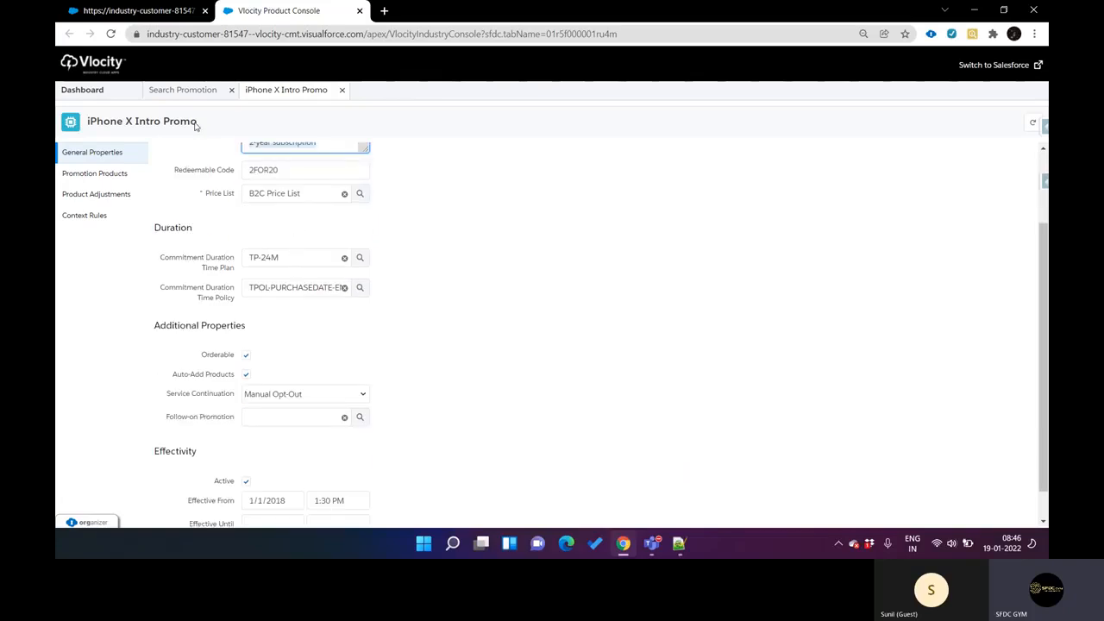
left_click(178, 12)
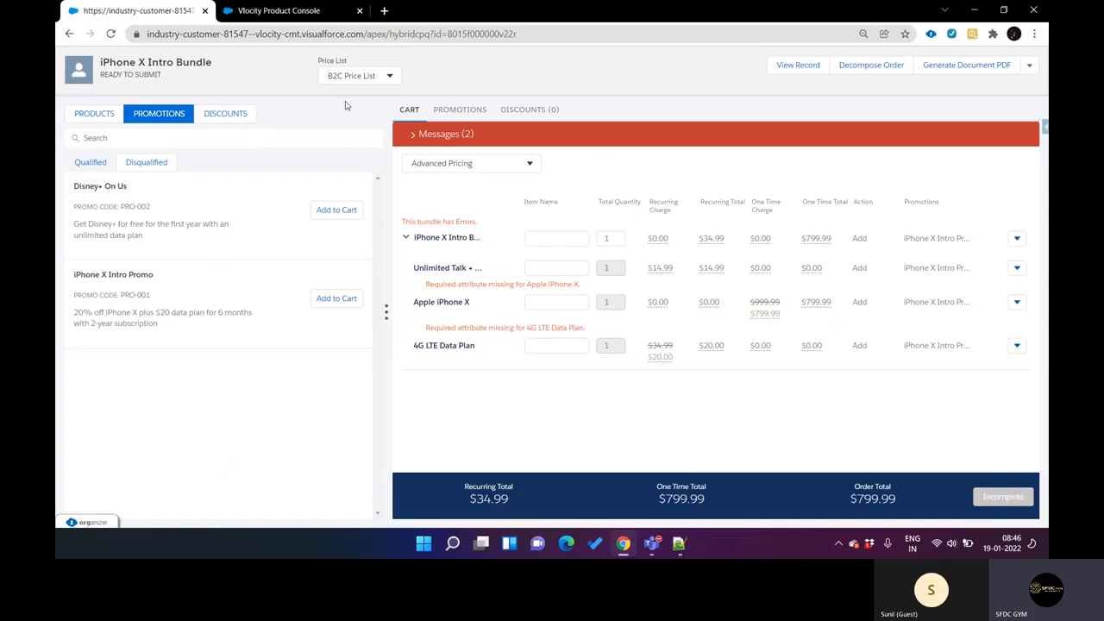
left_click(345, 77)
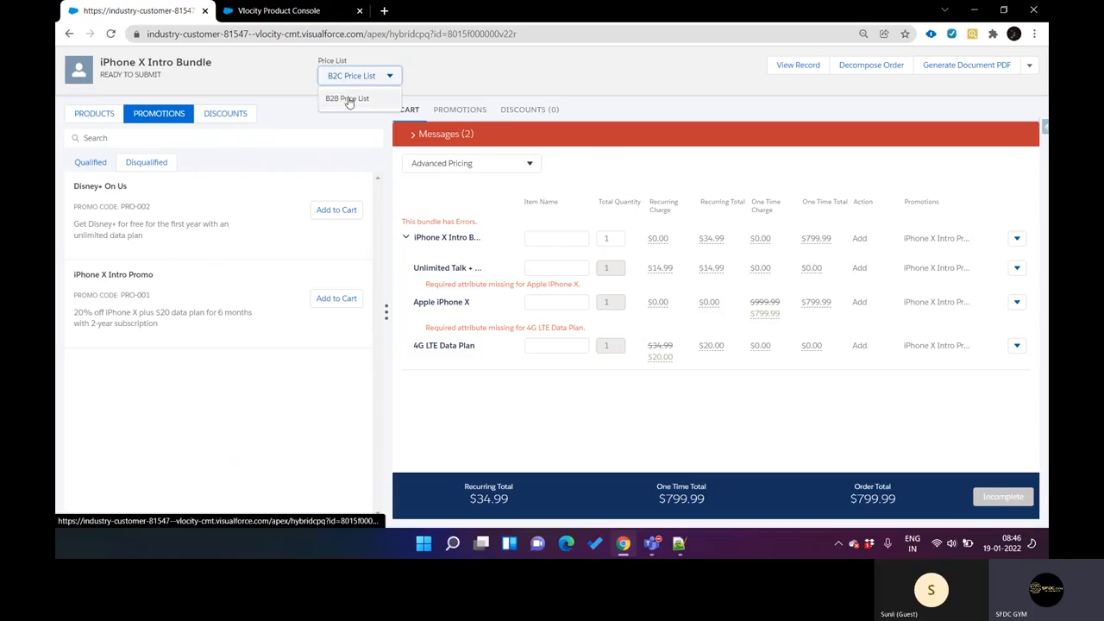
left_click(250, 79)
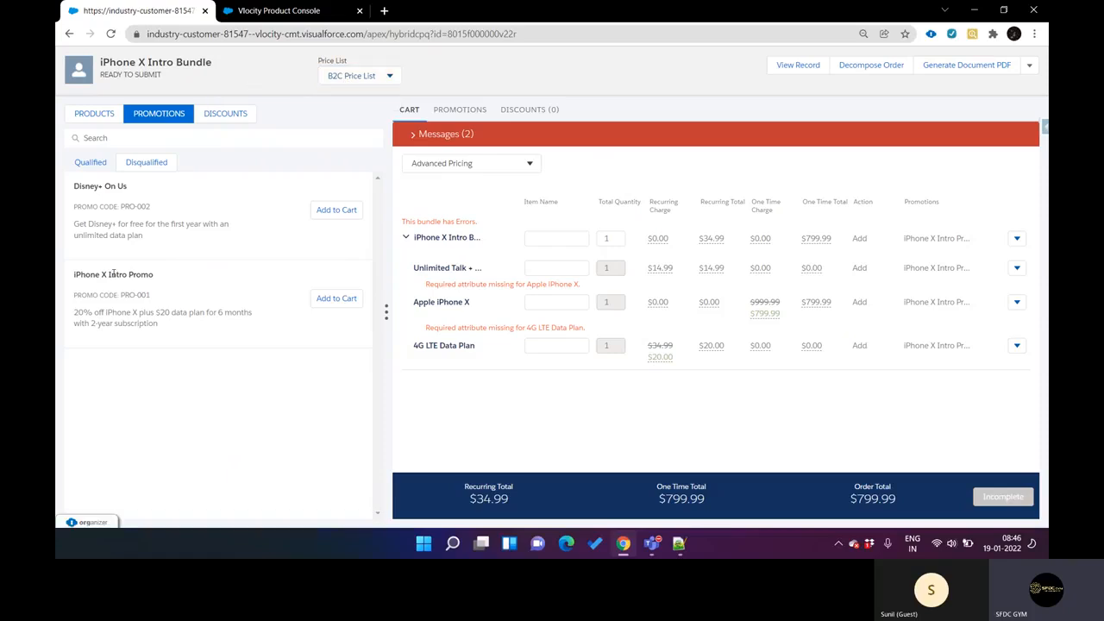
left_click(249, 19)
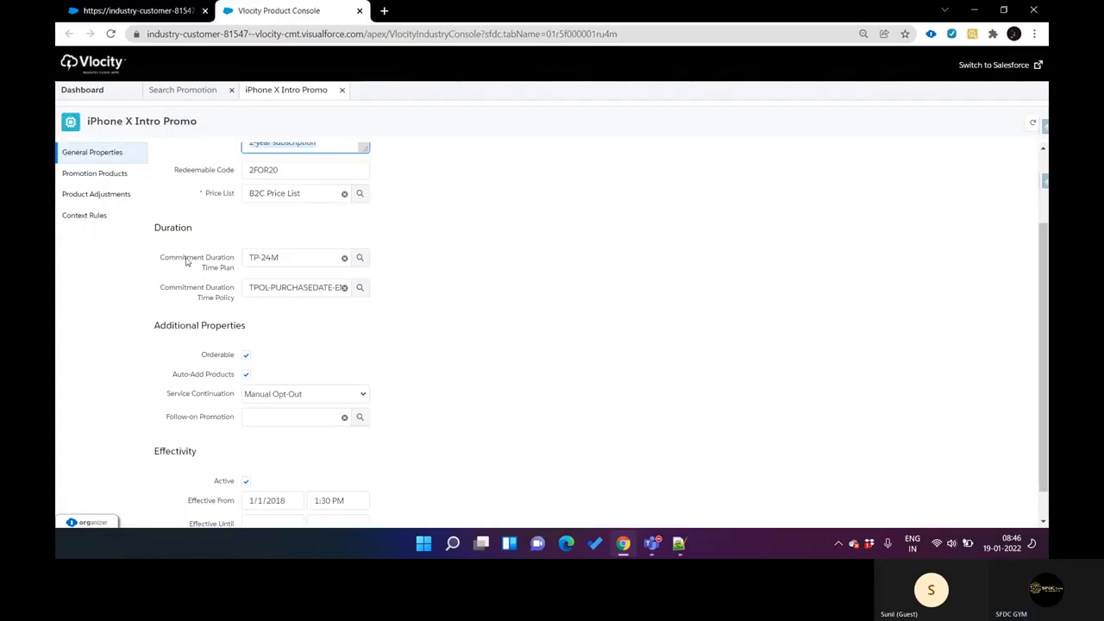
scroll(187, 263, "down", 1)
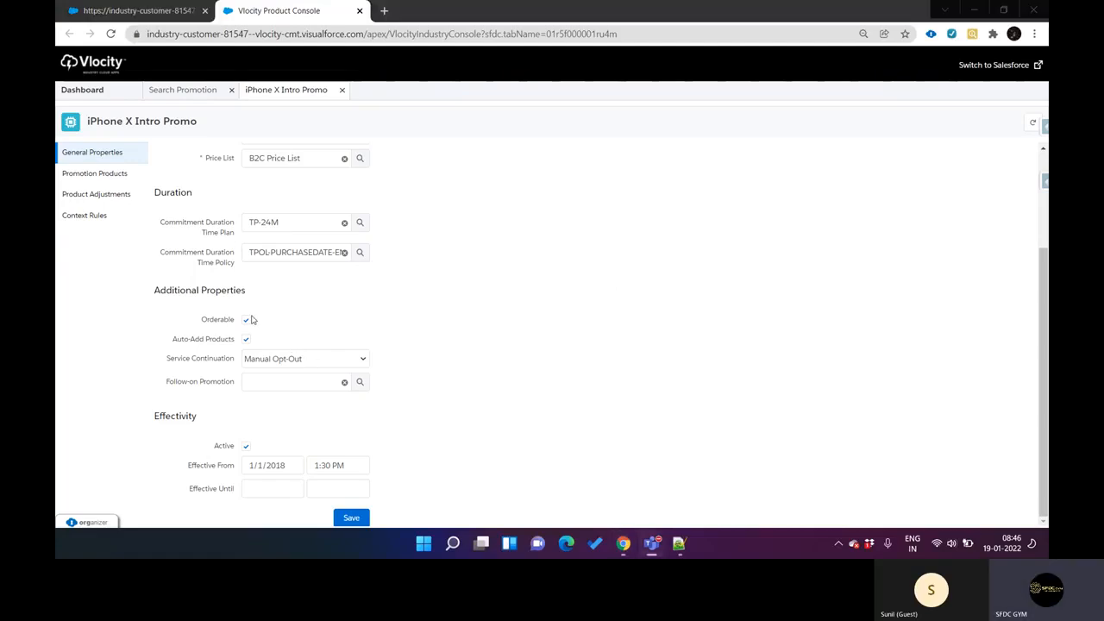
left_click(164, 12)
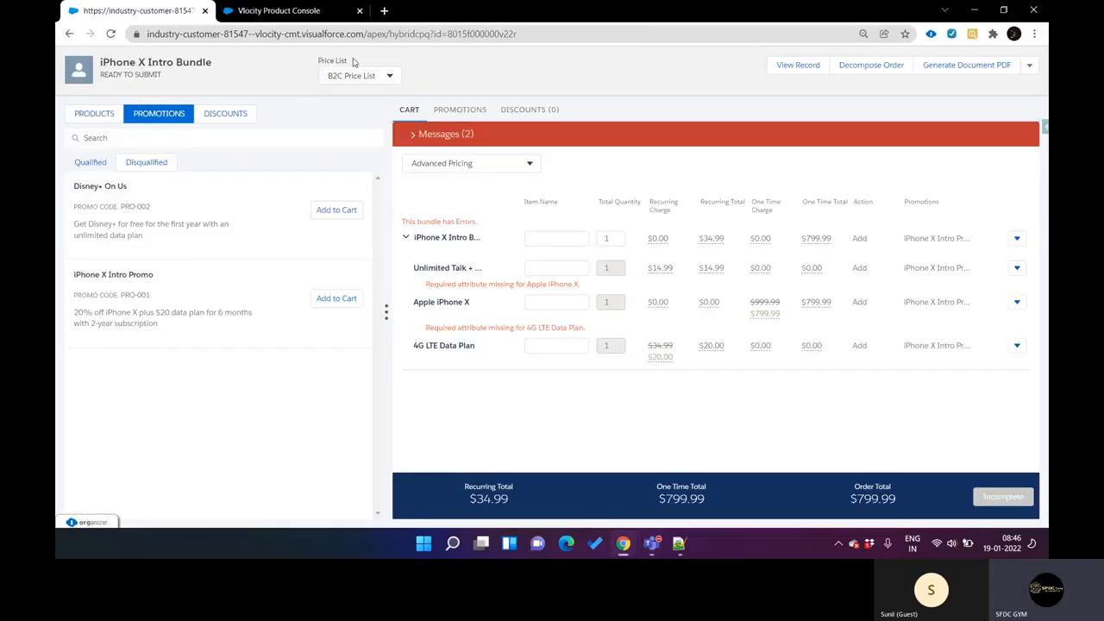
Step: Open the details of the iPhone X Intro Bundle entry in the promotion's products in Vlocity Product Console
left_click(302, 12)
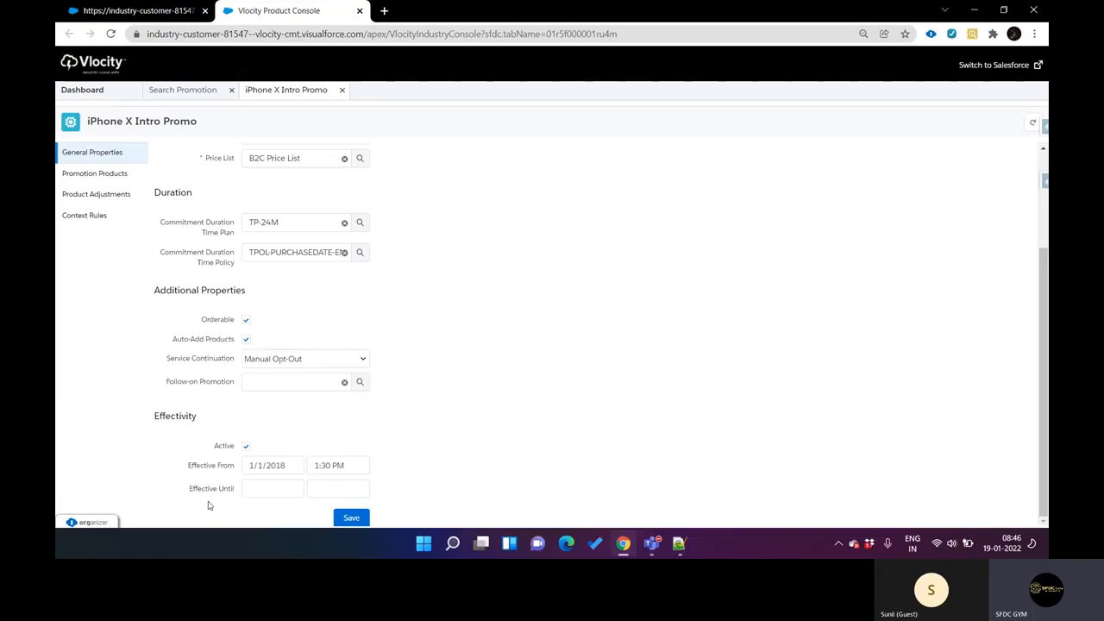
left_click(125, 174)
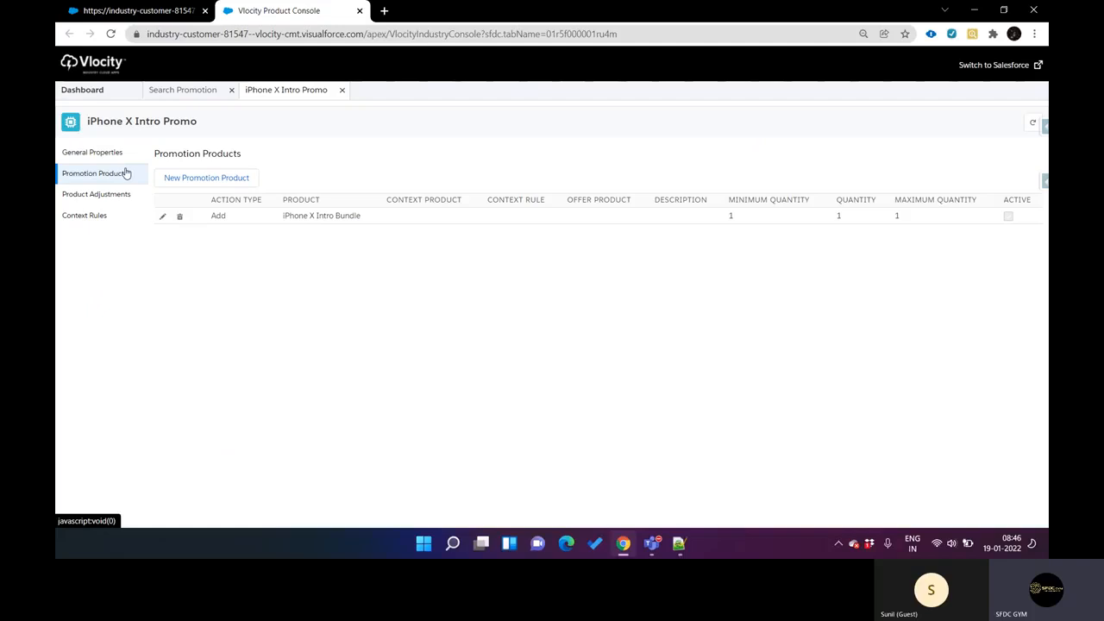
left_click(439, 219)
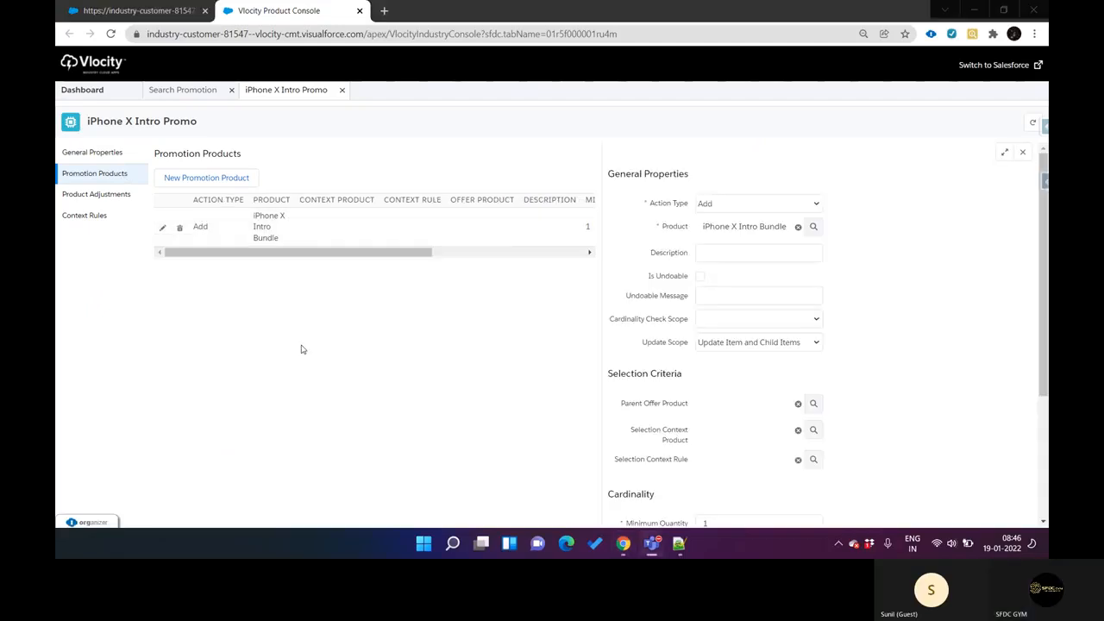
Step: Examine the CPQ cart's recurring and one-time totals and the discounted Apple iPhone X and 4G LTE Data Plan charges
left_click(162, 10)
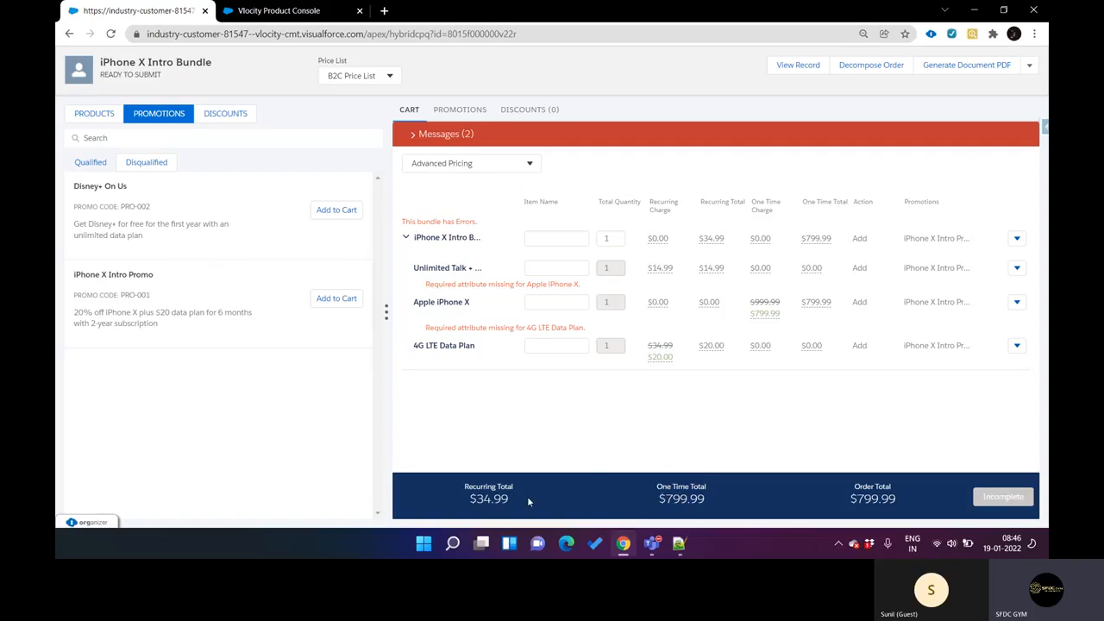
left_click_drag(469, 506, 515, 508)
left_click_drag(657, 500, 709, 507)
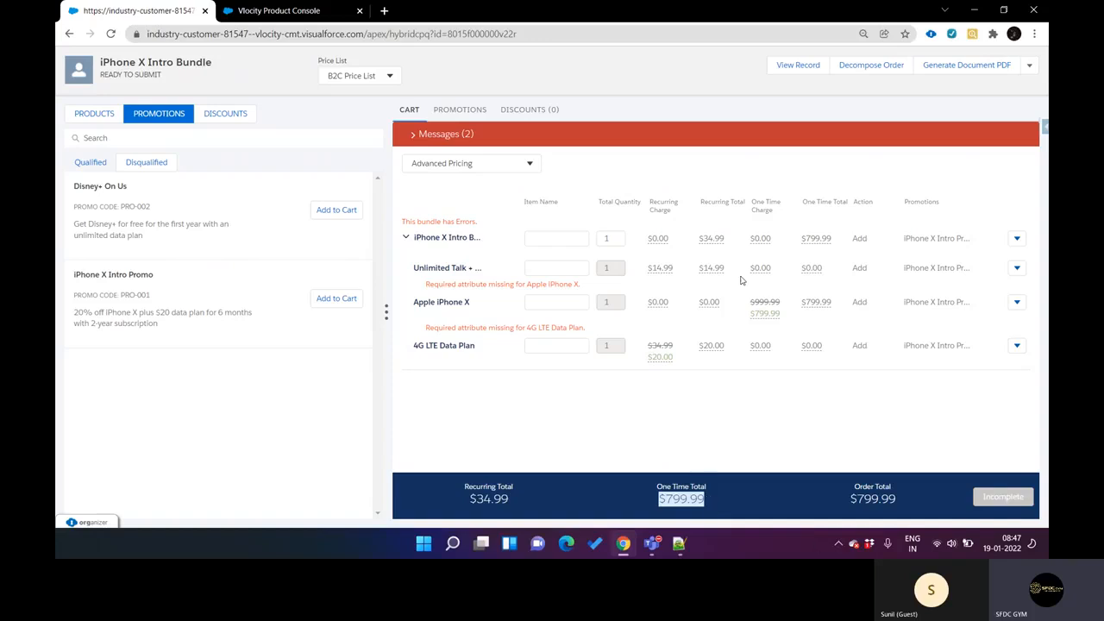
left_click_drag(751, 304, 784, 306)
left_click(649, 345)
left_click_drag(649, 345, 669, 362)
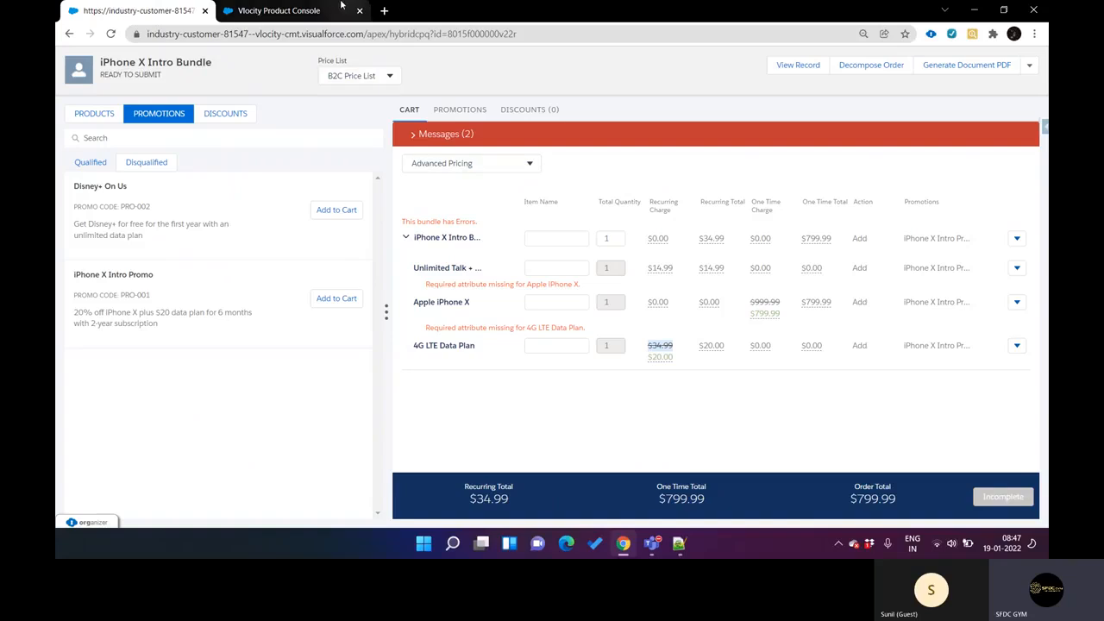
Step: Review the bundle's promotion product settings in Vlocity Product Console, including cardinality, effectivity and the Update Scope options
left_click(306, 7)
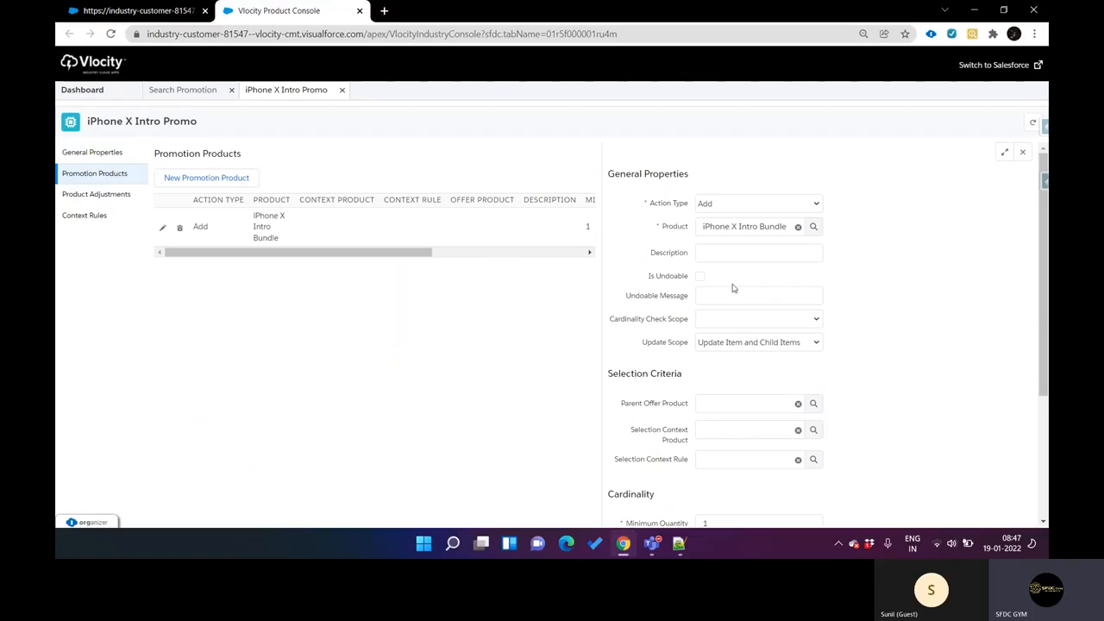
scroll(644, 386, "down", 2)
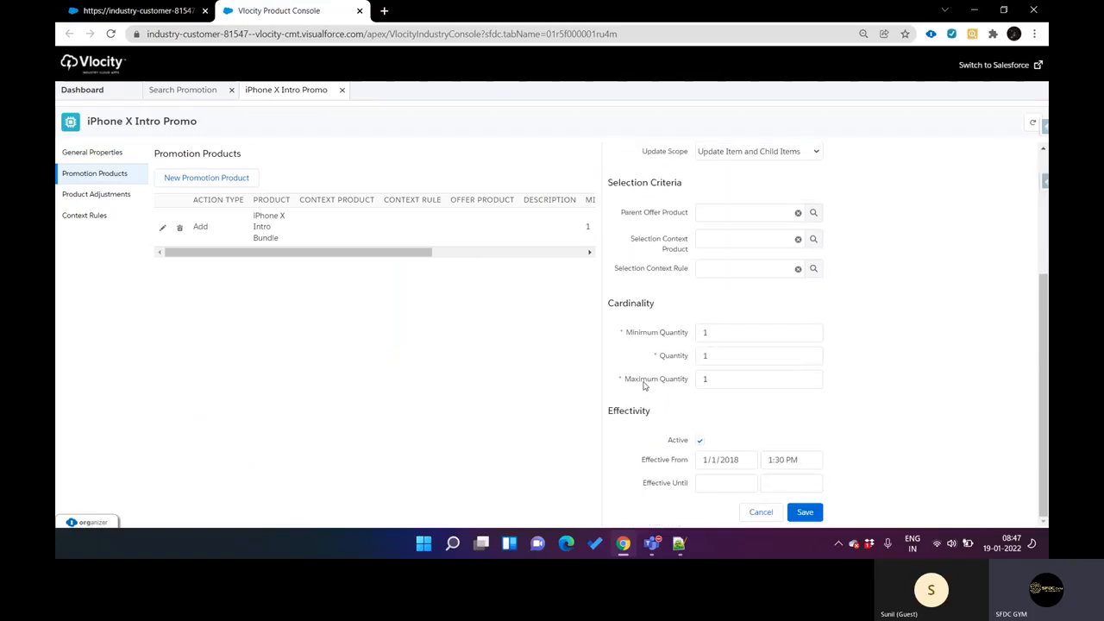
scroll(643, 386, "up", 3)
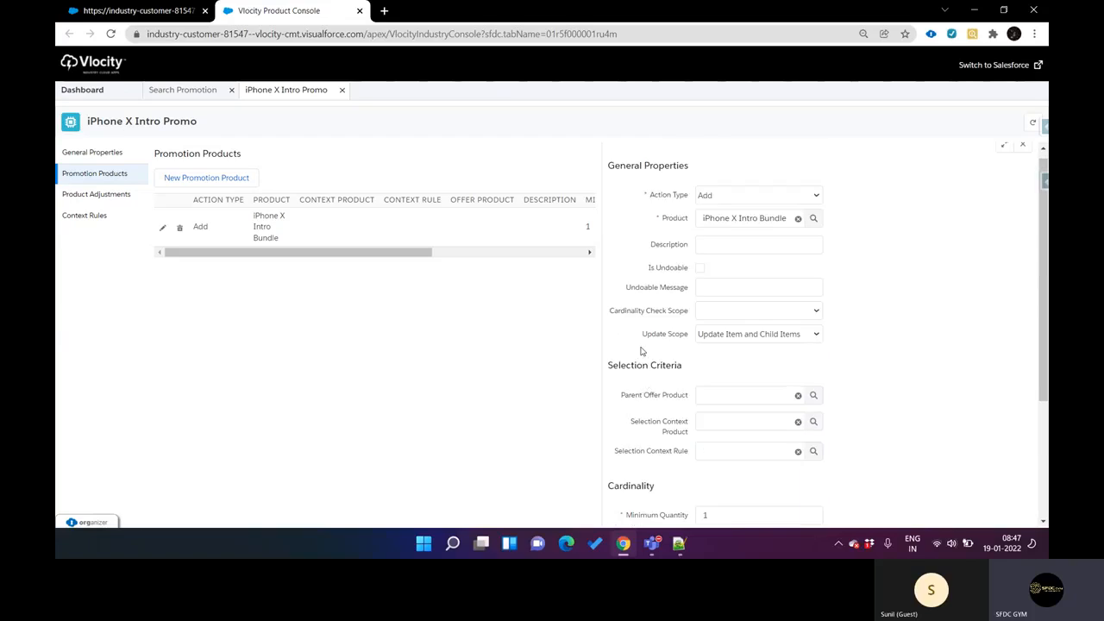
left_click_drag(646, 338, 688, 339)
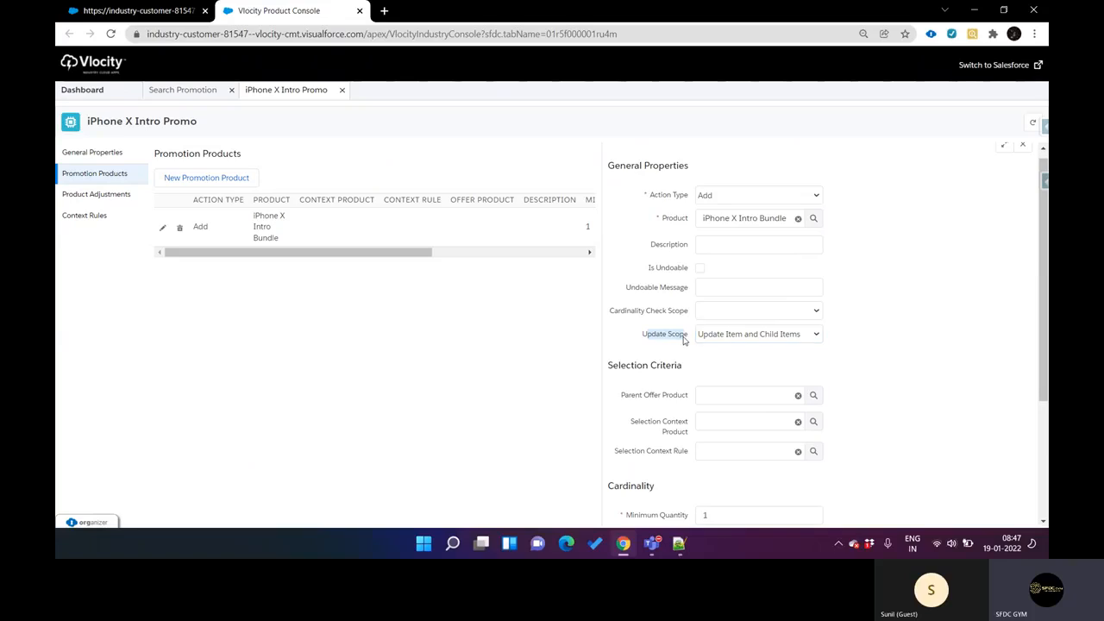
left_click(740, 339)
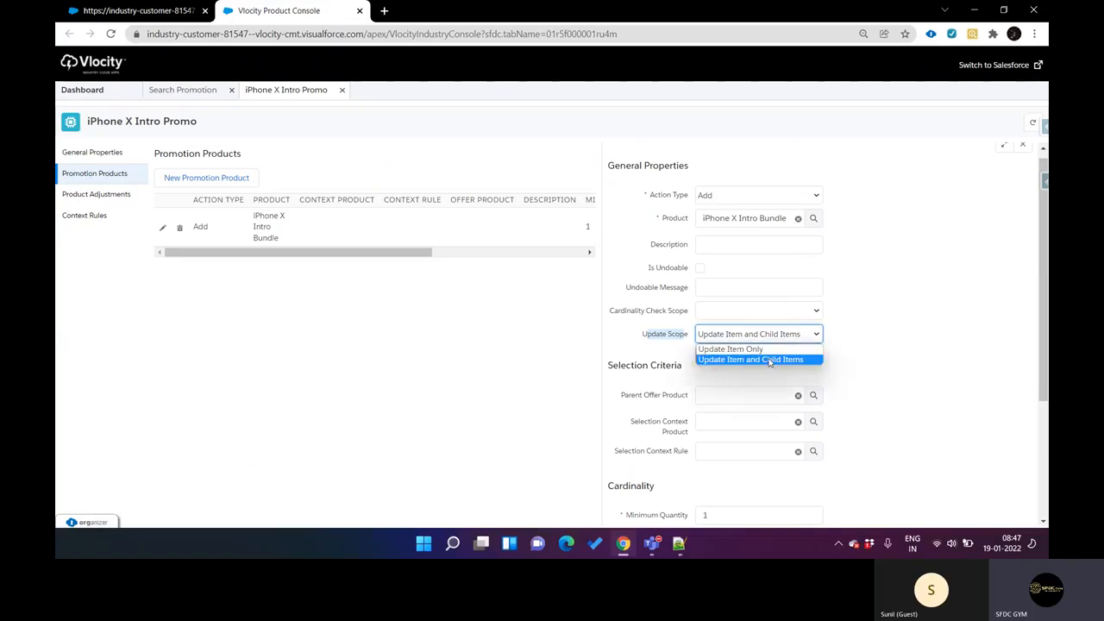
left_click(860, 360)
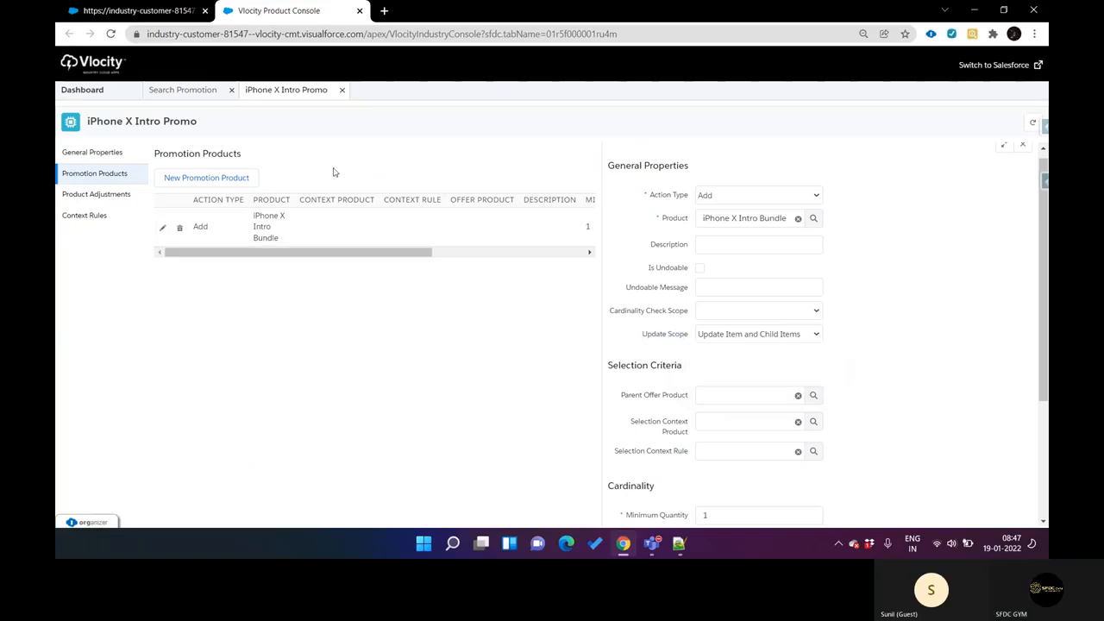
Step: Compare the bundle's child items in the CPQ cart, such as Apple iPhone X, with the promotion product's Update Scope choices
left_click(172, 12)
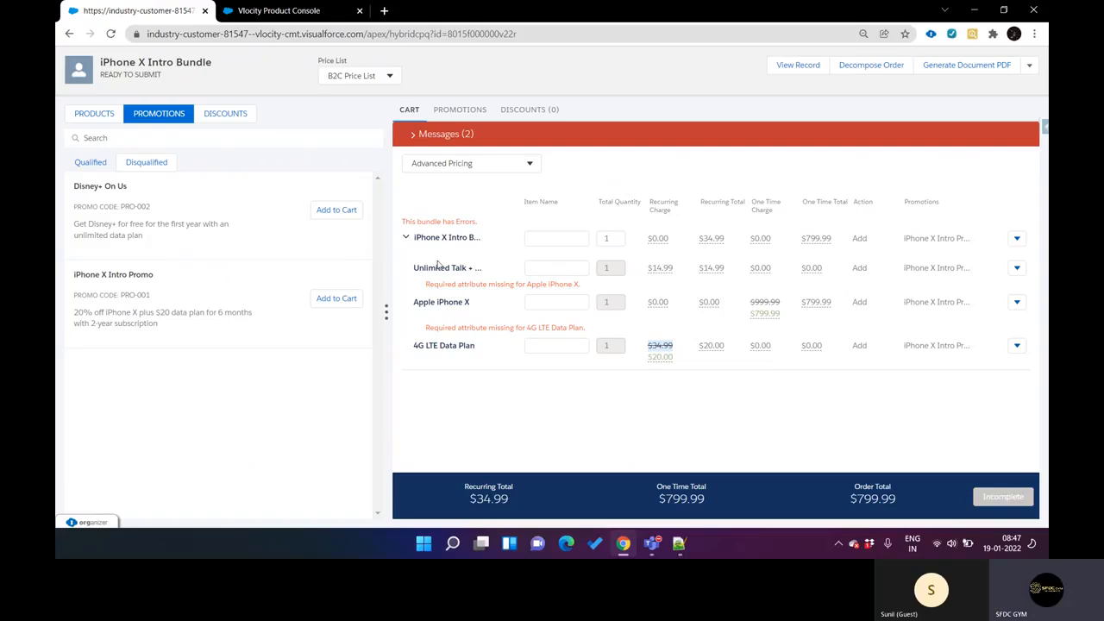
left_click_drag(415, 301, 466, 297)
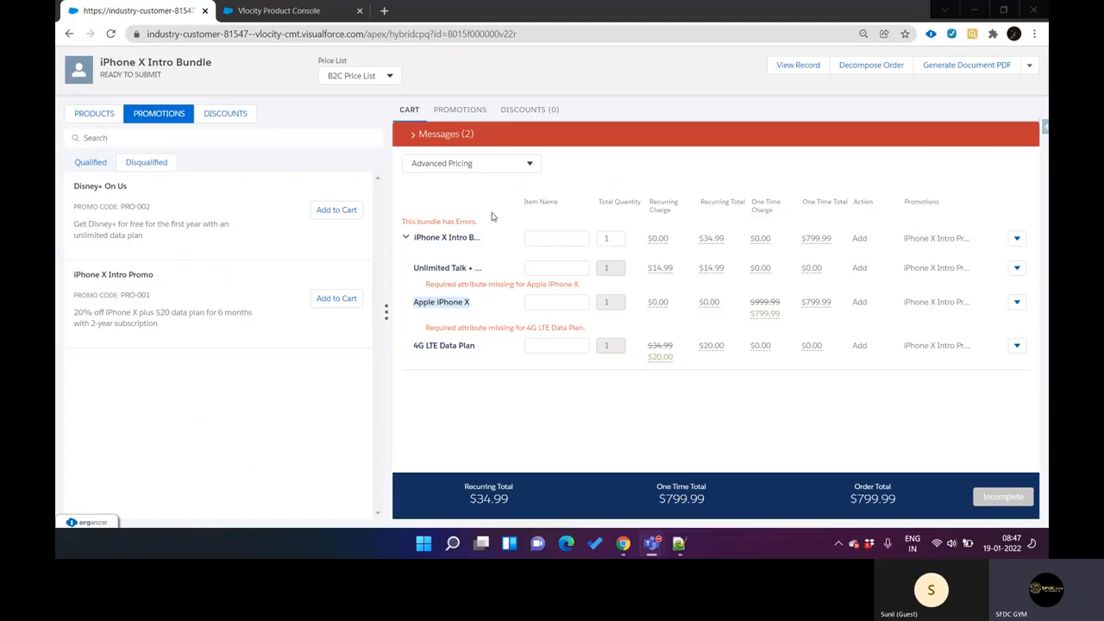
left_click(306, 12)
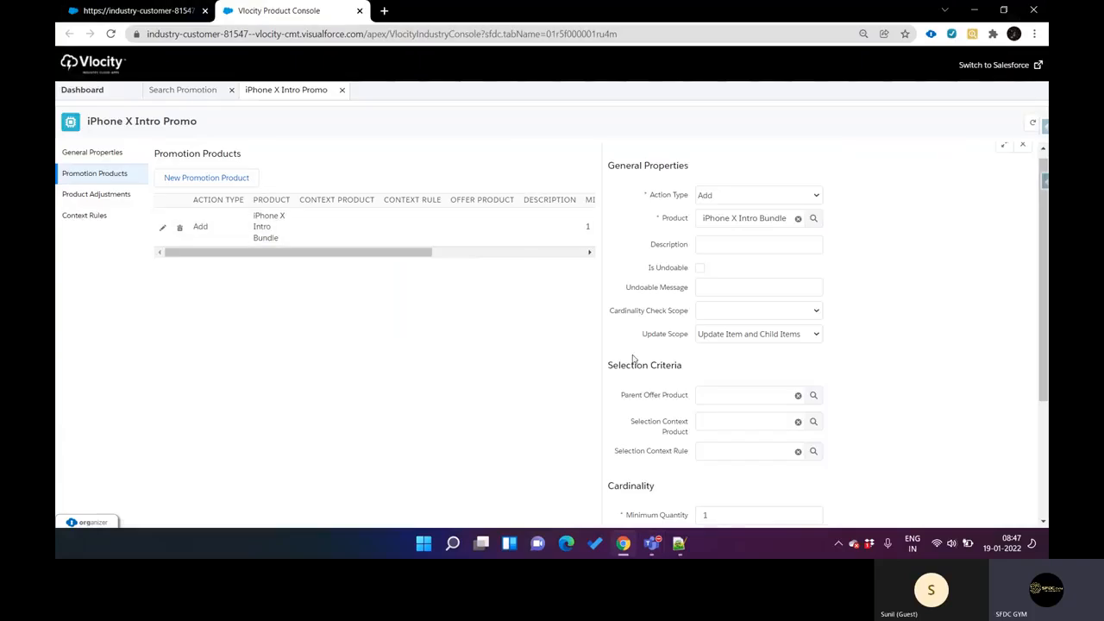
left_click(752, 336)
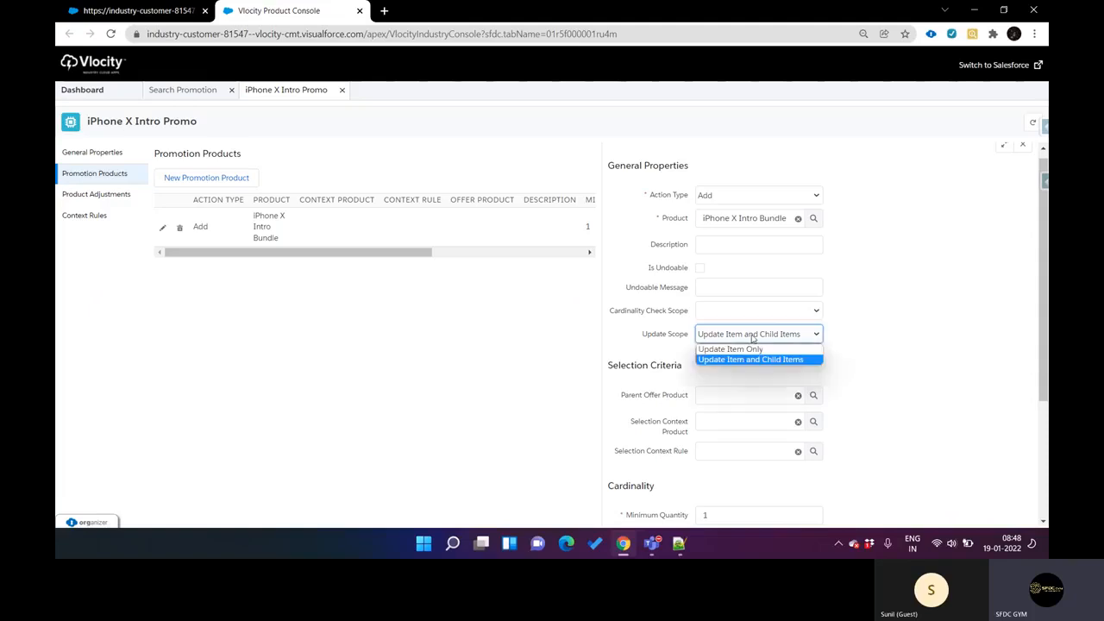
left_click(752, 338)
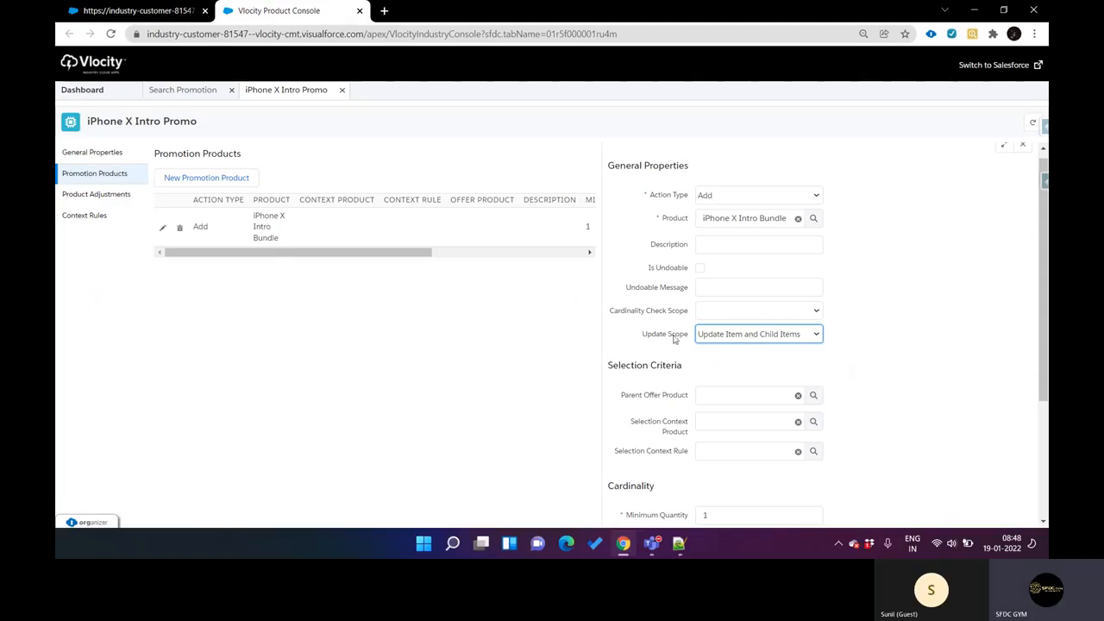
left_click(177, 10)
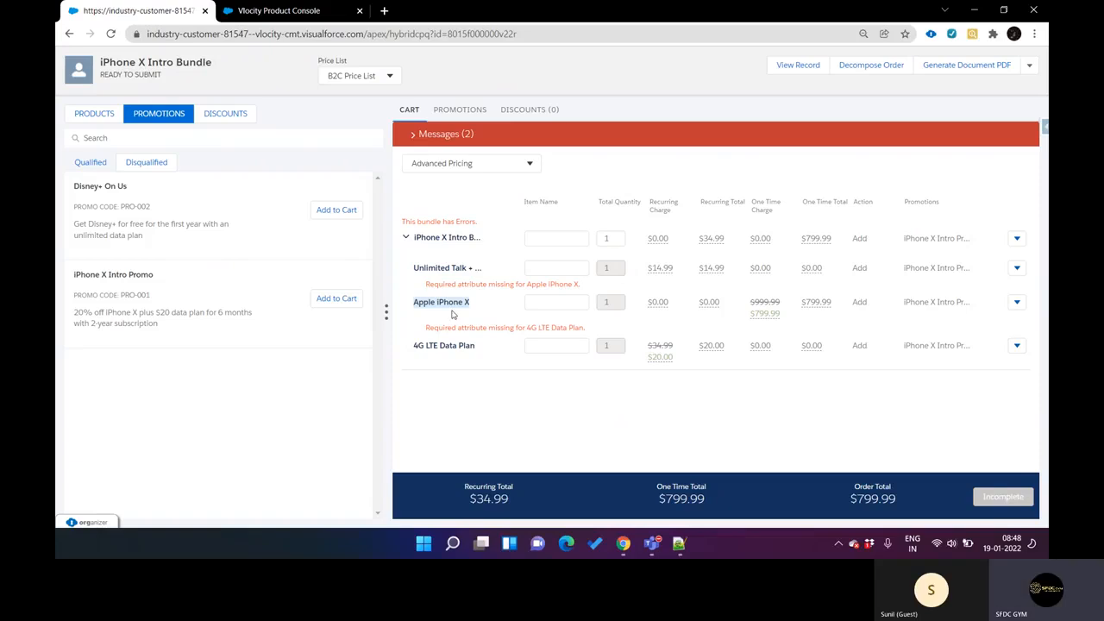
Step: Check the Update Scope choices for the bundle in Vlocity Product Console and return to the CPQ cart
left_click(277, 10)
left_click(780, 338)
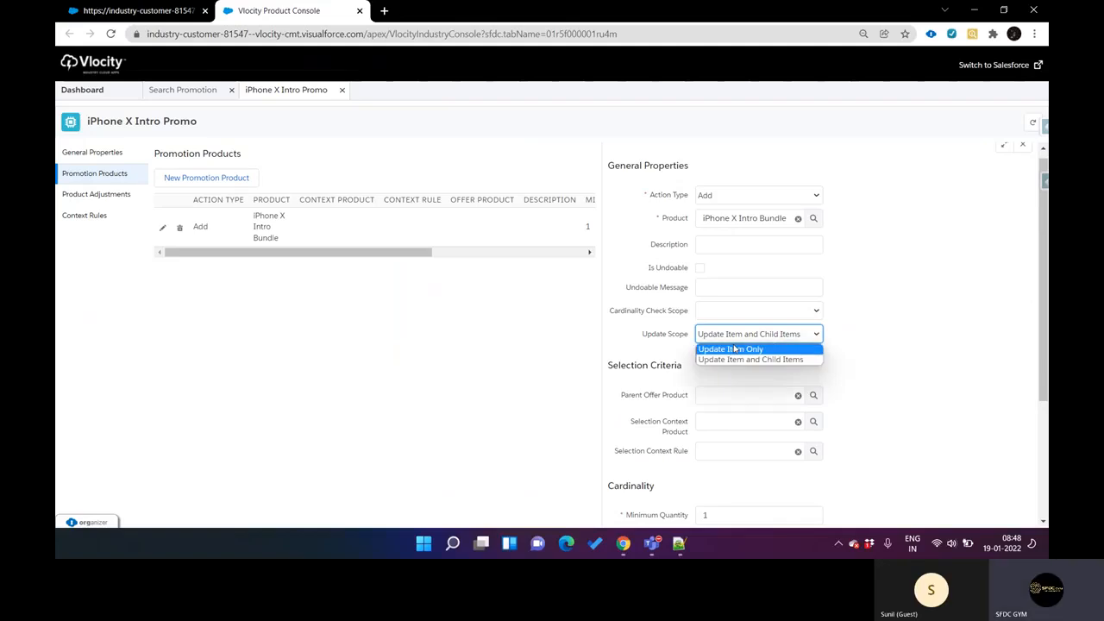
left_click(171, 12)
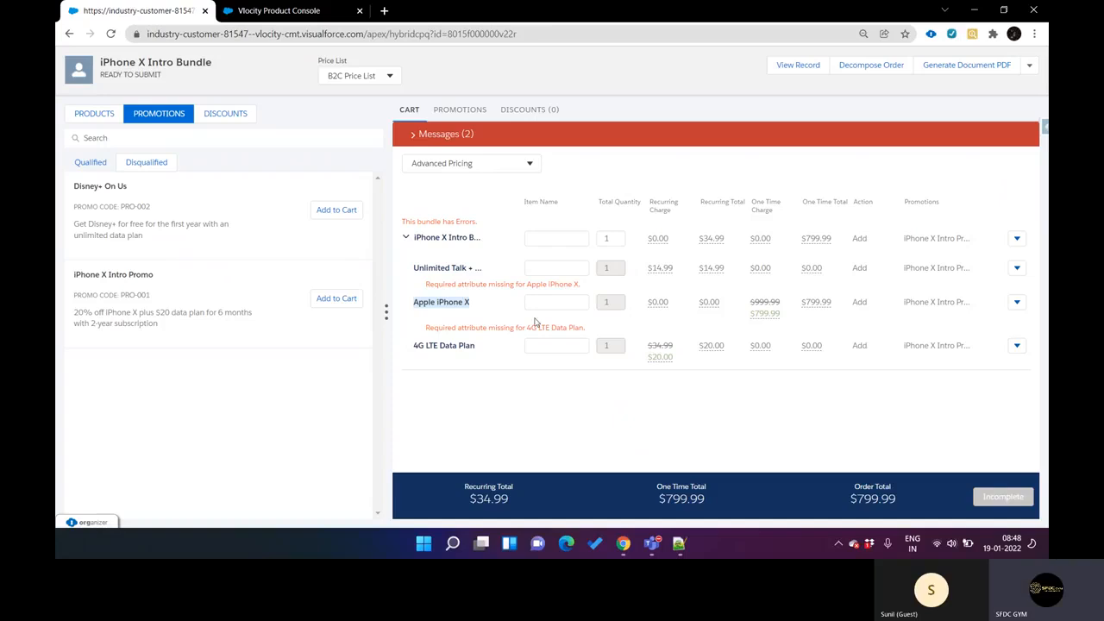
Step: View the price breakdown of Apple iPhone X's one-time charge in the cart, closing the details when done
left_click(489, 284)
mouse_move(415, 269)
mouse_move(768, 314)
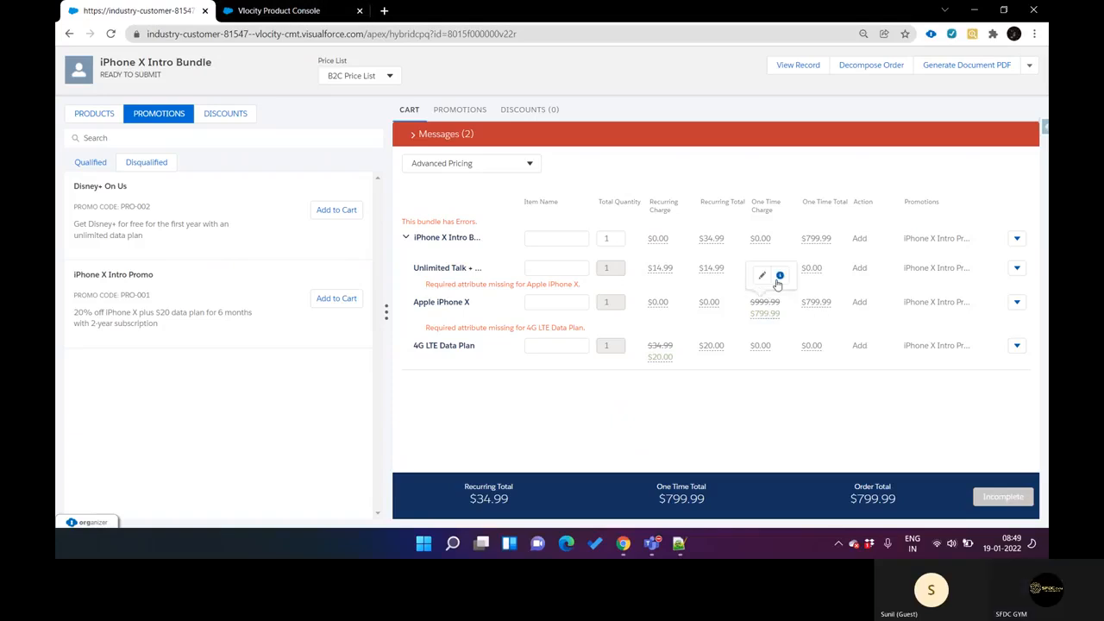
left_click(781, 276)
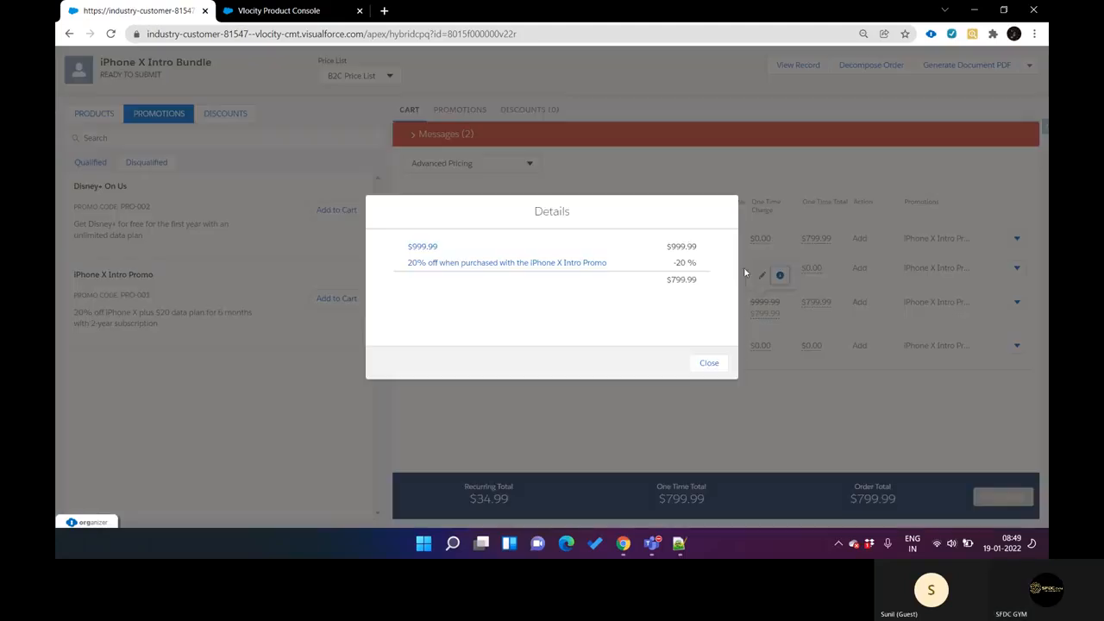
left_click(709, 364)
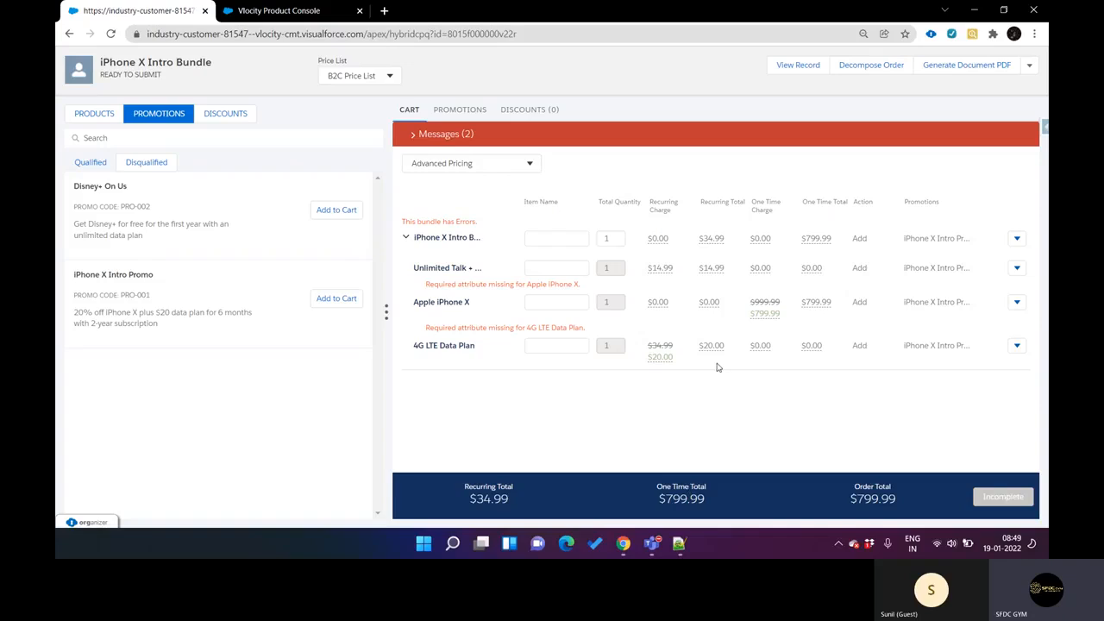
Step: Examine the price breakdown of the 4G LTE Data Plan's recurring charge, comparing the base and promotional amounts, and close the details
left_click(662, 359)
left_click(679, 320)
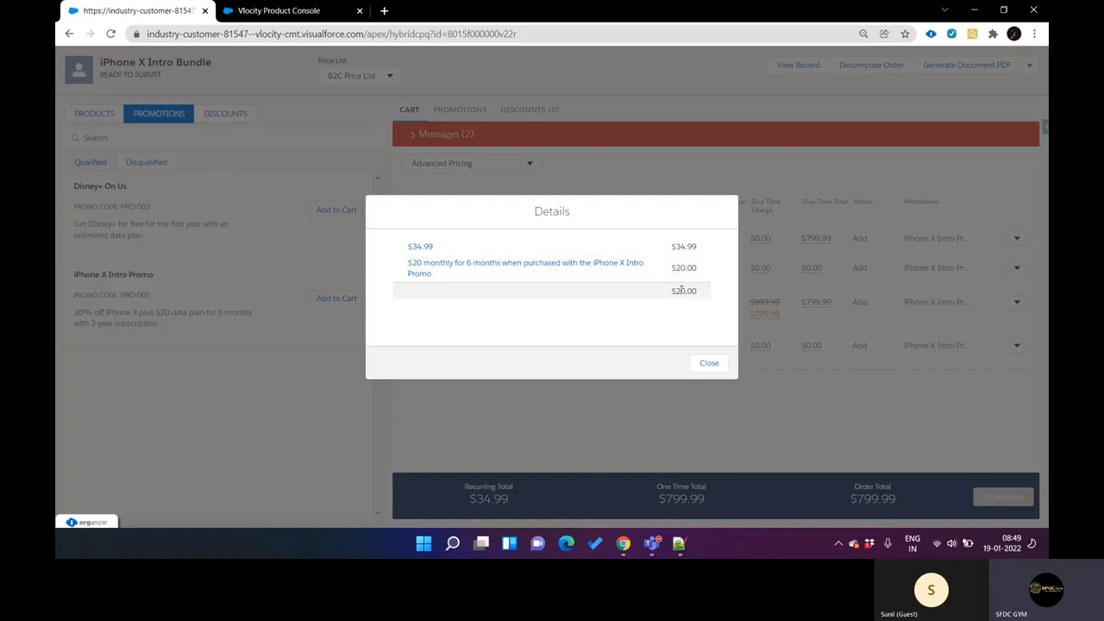
double_click(683, 269)
double_click(688, 293)
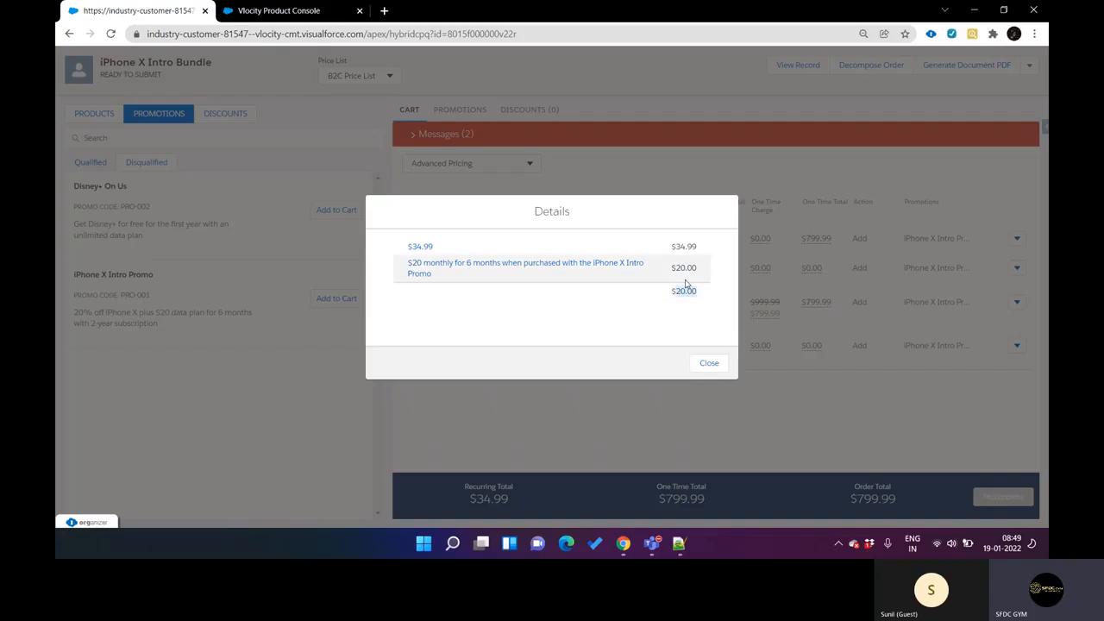
double_click(680, 268)
left_click_drag(674, 246, 710, 246)
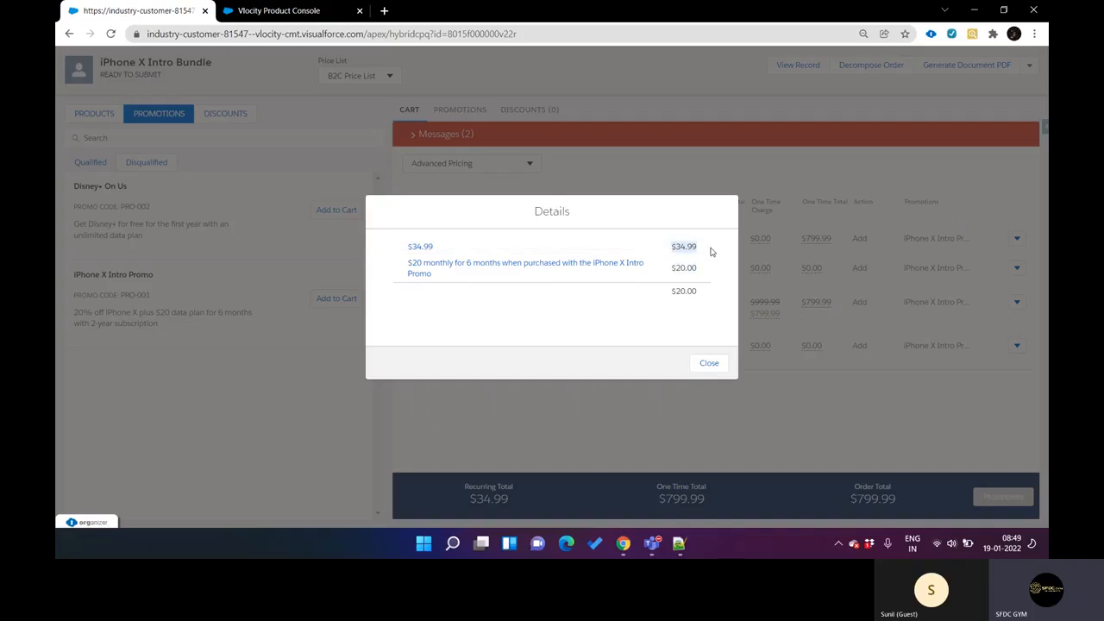
left_click_drag(663, 270, 695, 269)
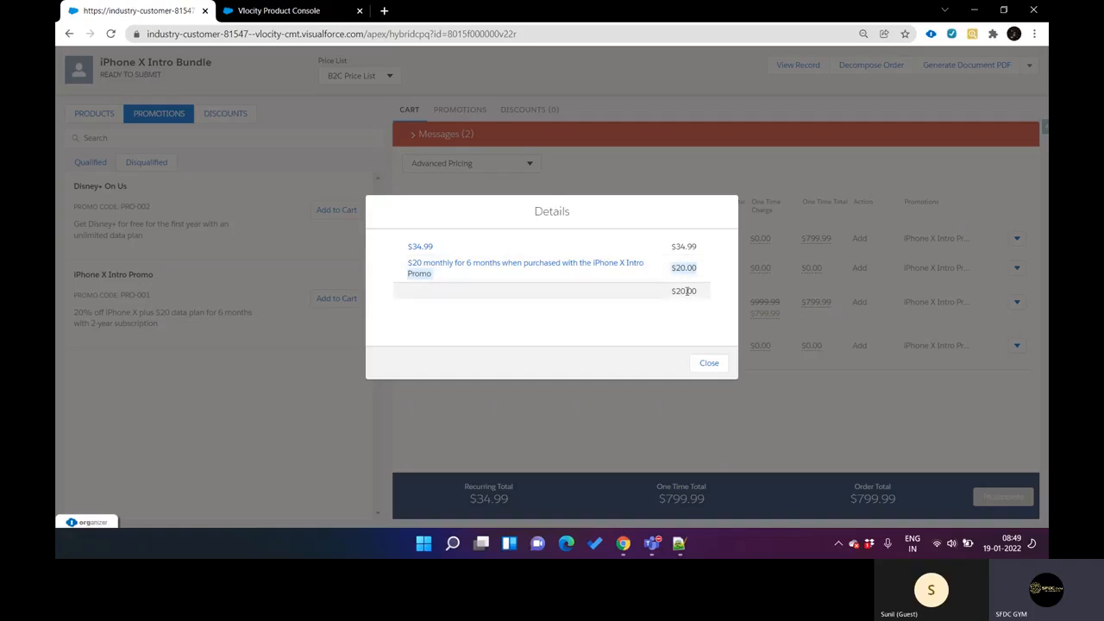
left_click(709, 363)
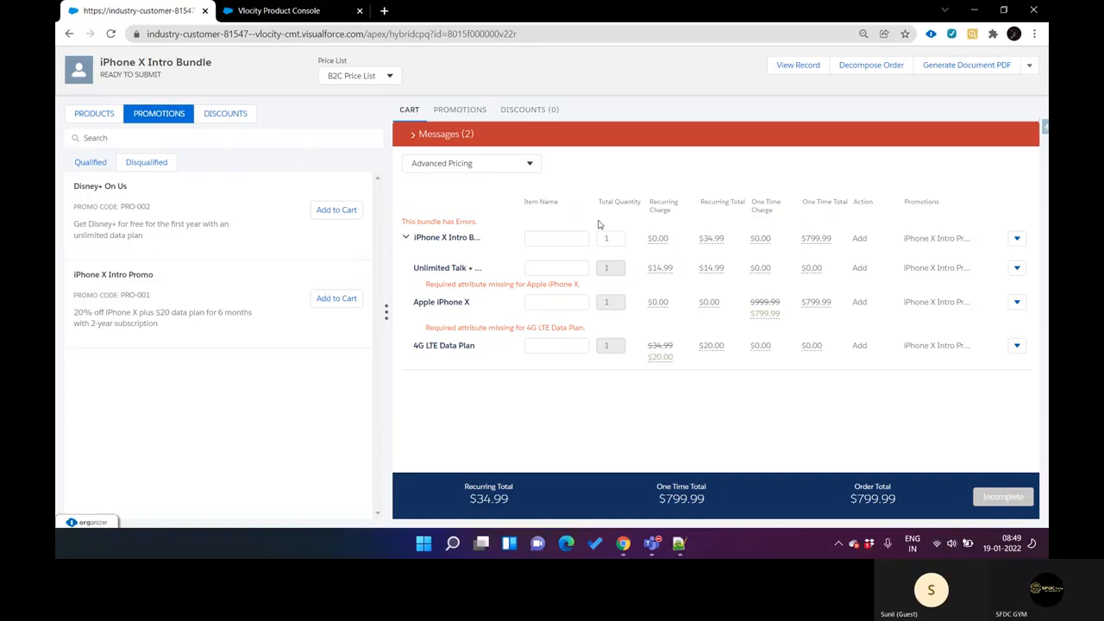
Step: Review the bundle's Update Scope, cardinality and effectivity settings in Vlocity Product Console, checking them against the CPQ cart
left_click(307, 12)
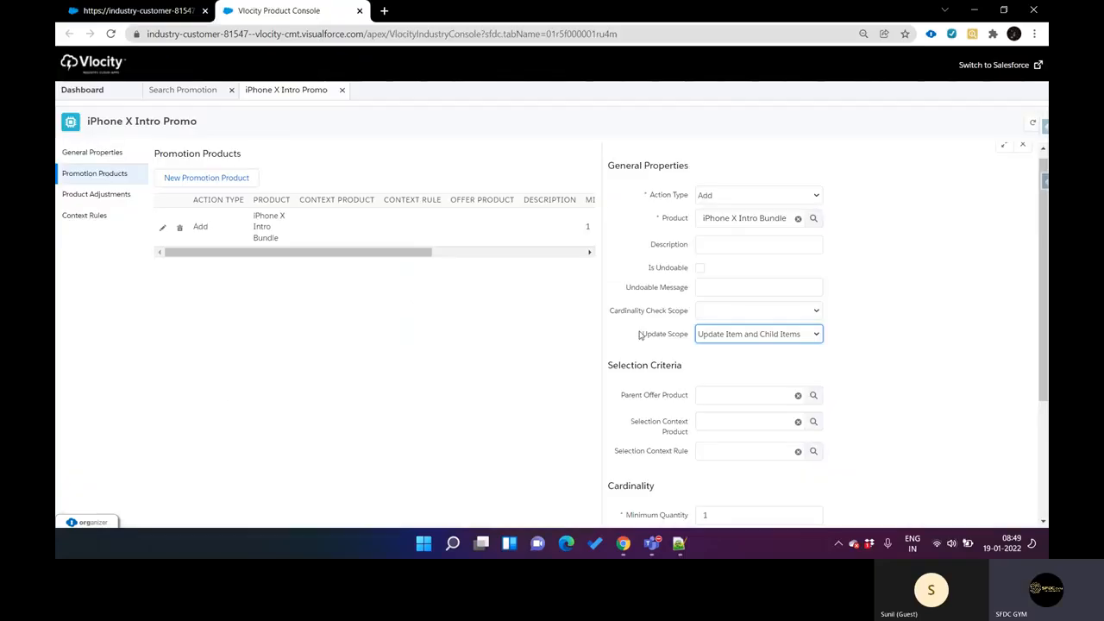
scroll(634, 338, "down", 2)
scroll(628, 340, "up", 1)
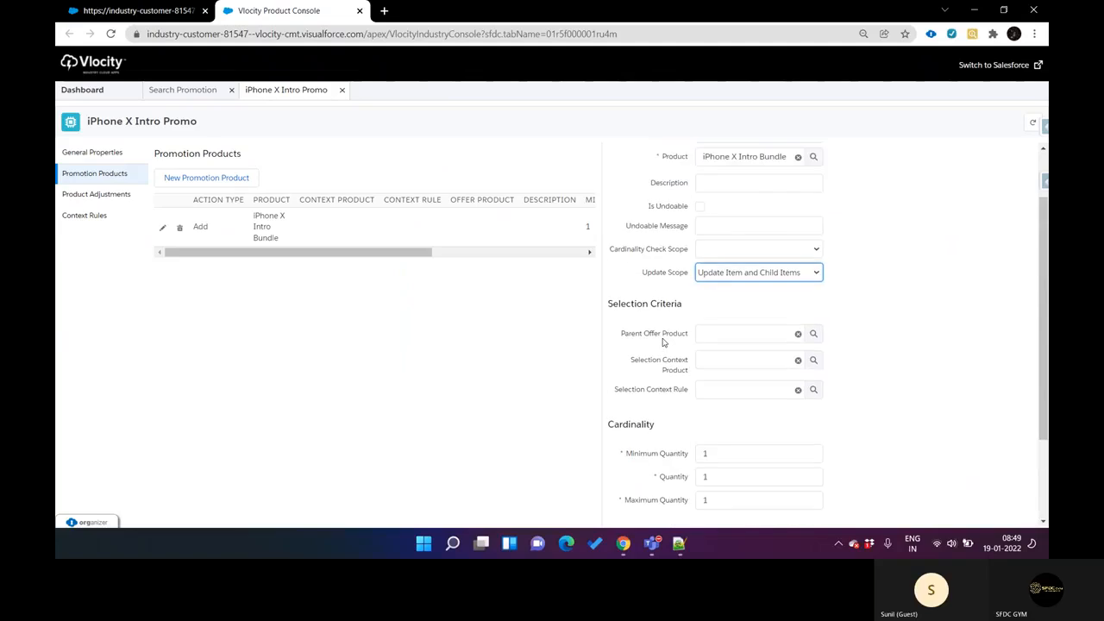
left_click(763, 276)
left_click(762, 276)
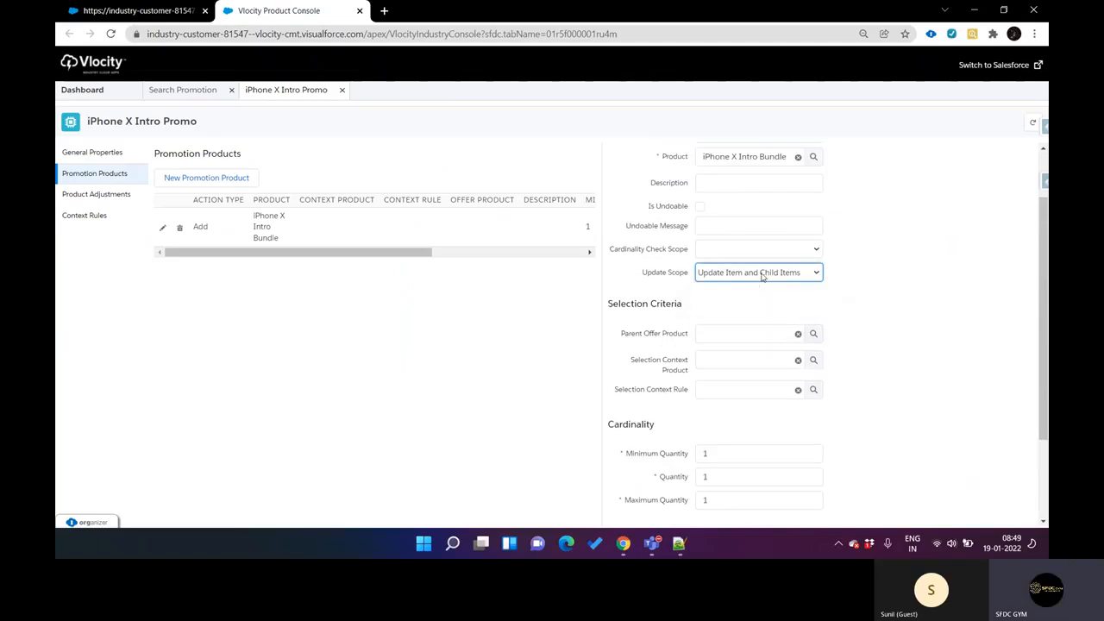
scroll(762, 276, "down", 2)
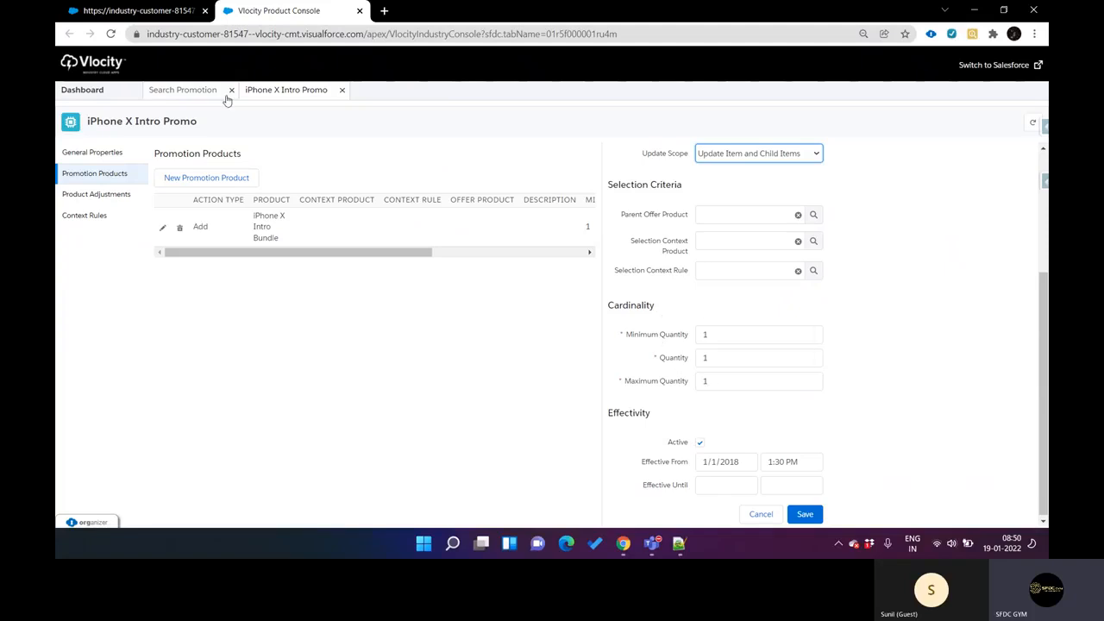
left_click(172, 11)
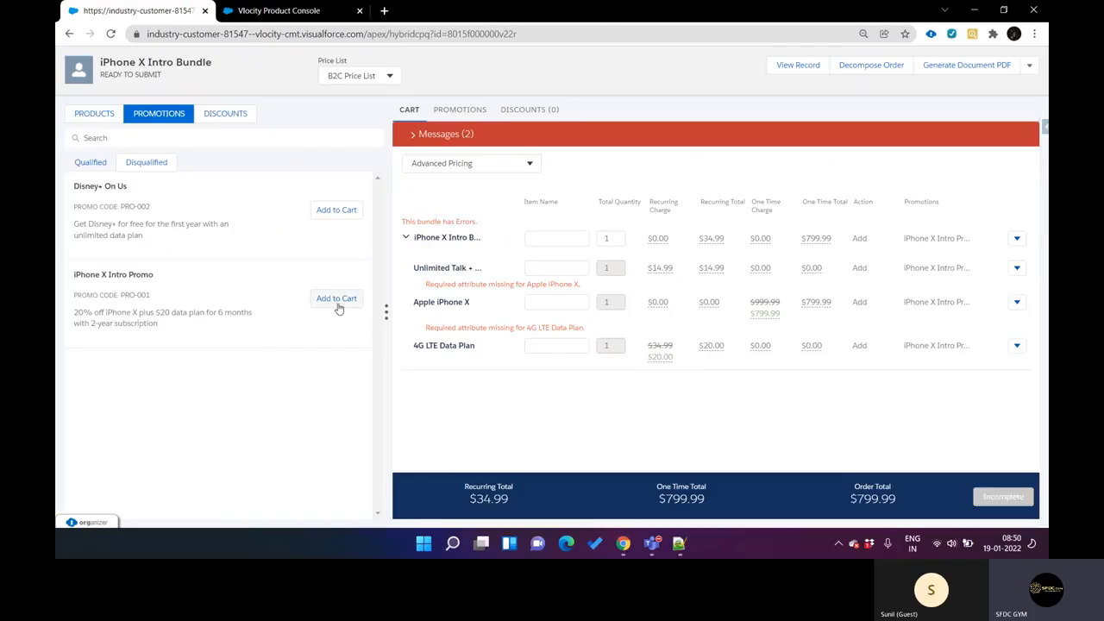
left_click(285, 12)
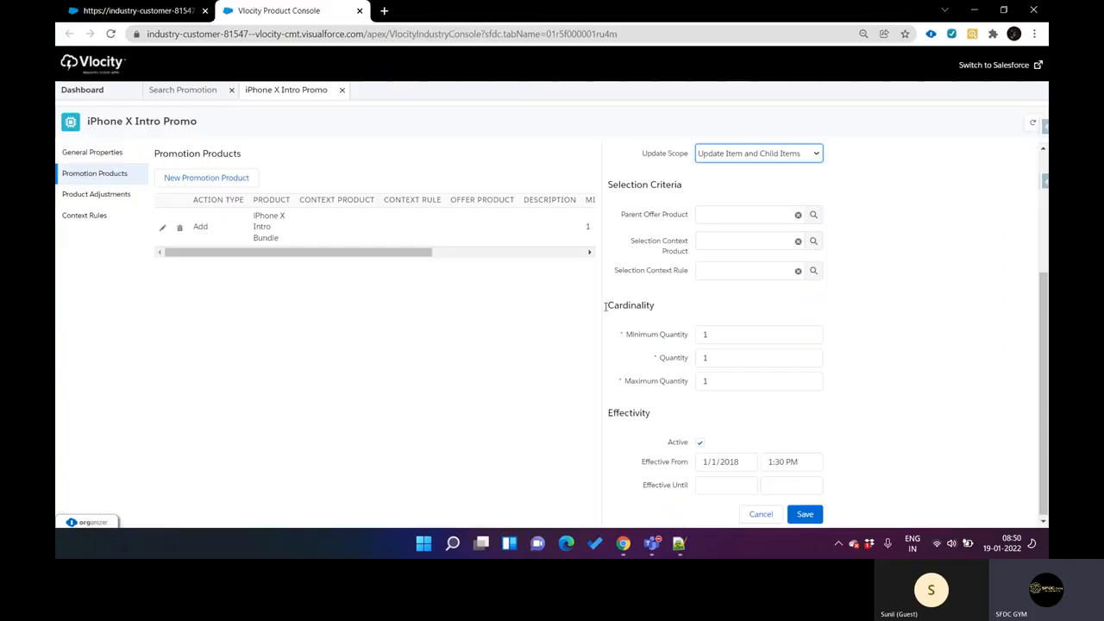
Step: Review the iPhone X Intro Promo's general properties, promotion products and product adjustments
left_click(104, 198)
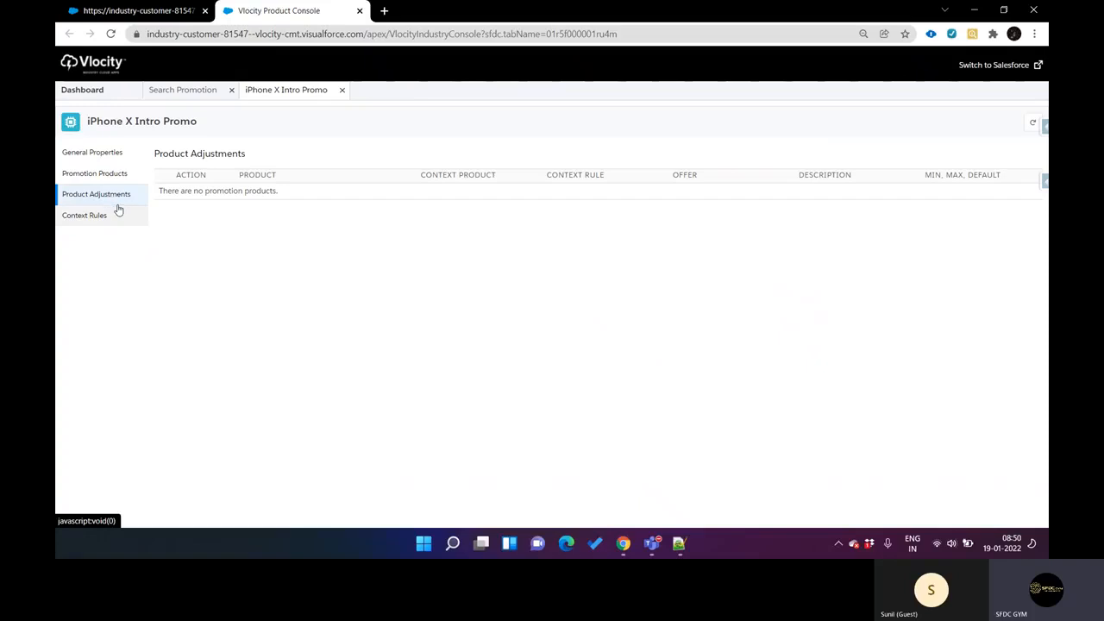
left_click(106, 159)
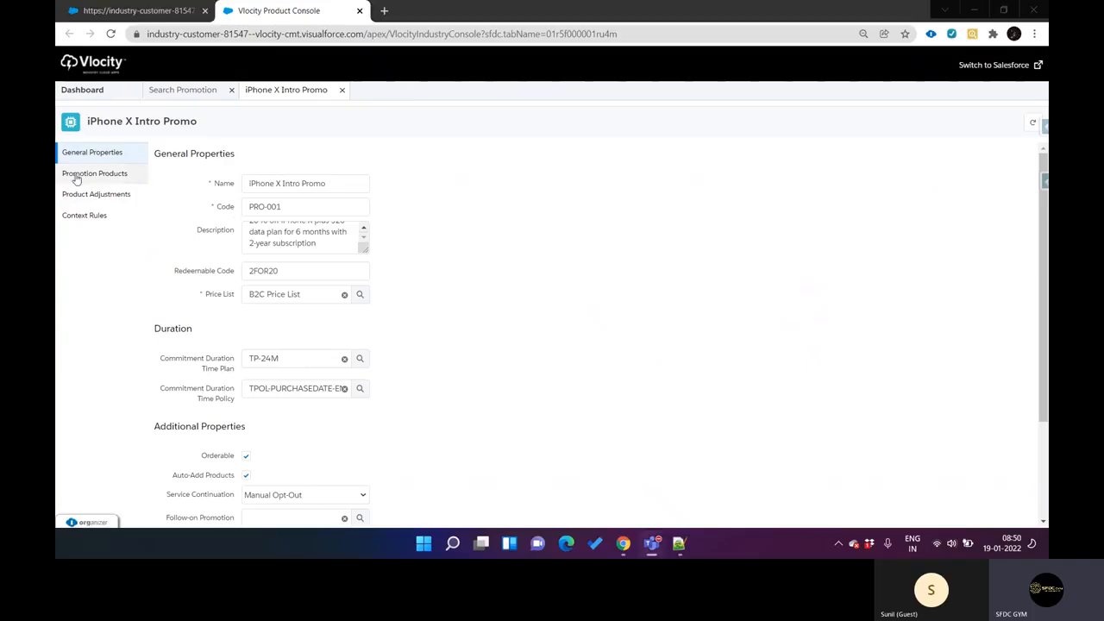
scroll(393, 258, "down", 3)
scroll(394, 259, "up", 3)
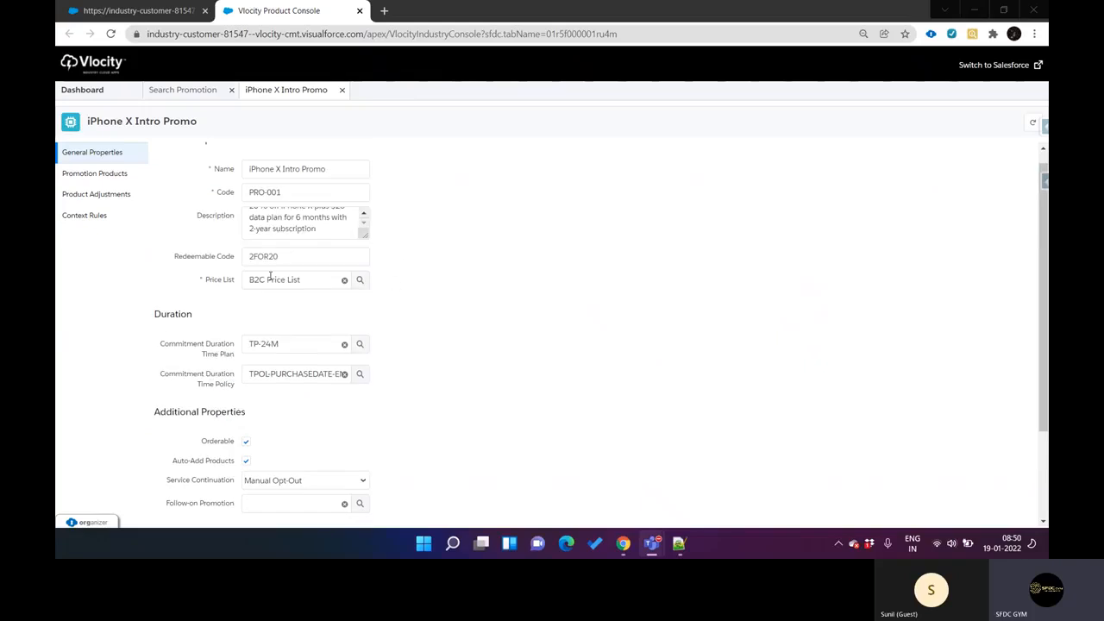
scroll(246, 272, "up", 1)
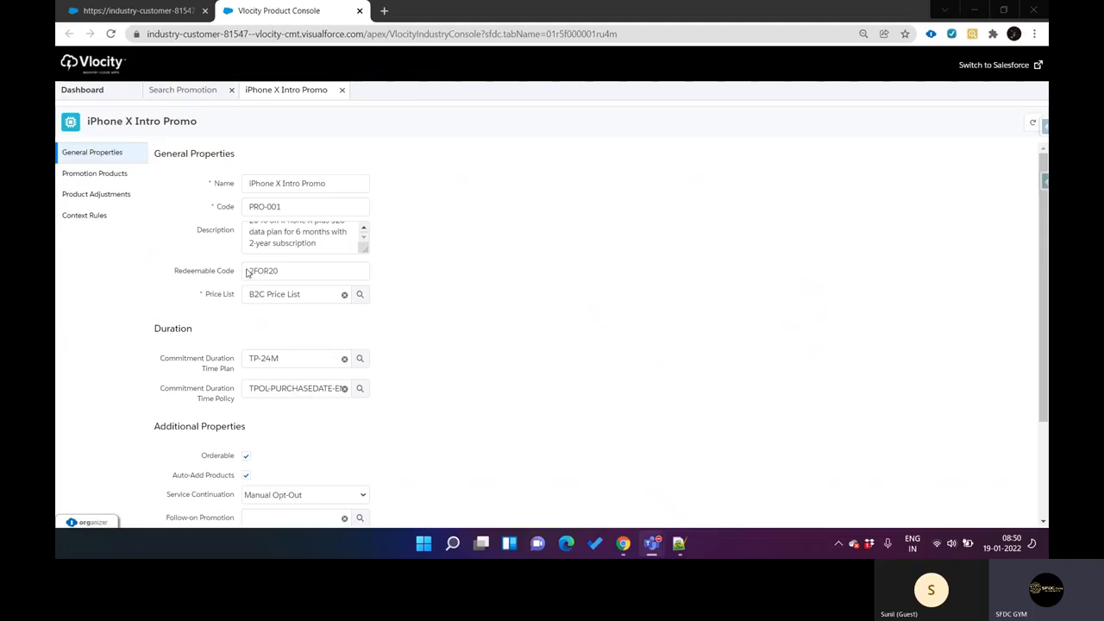
left_click(118, 176)
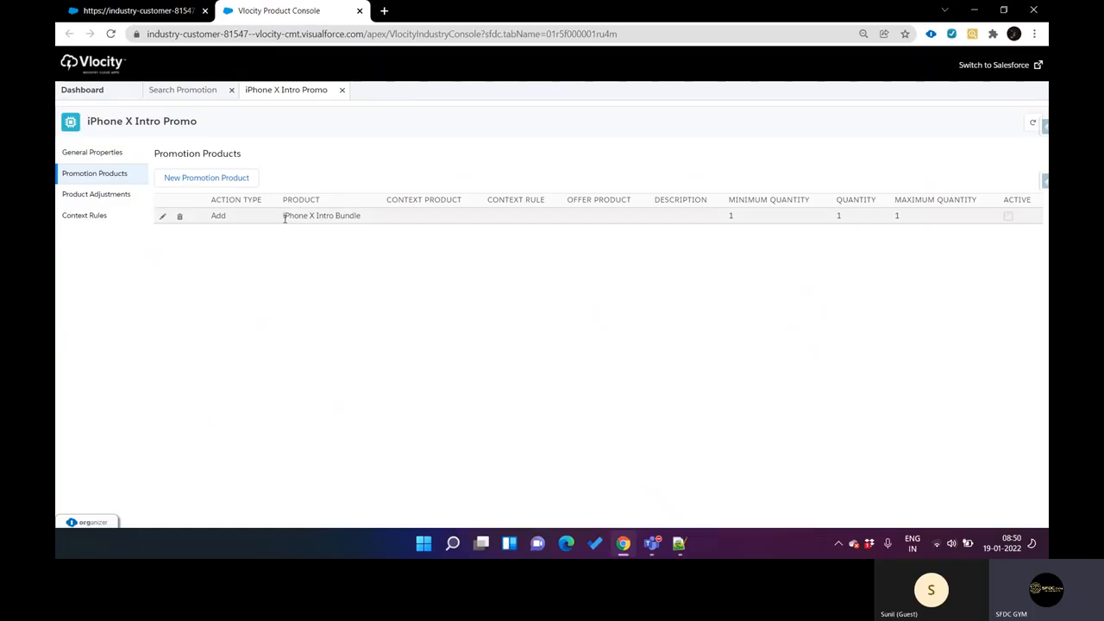
left_click(96, 198)
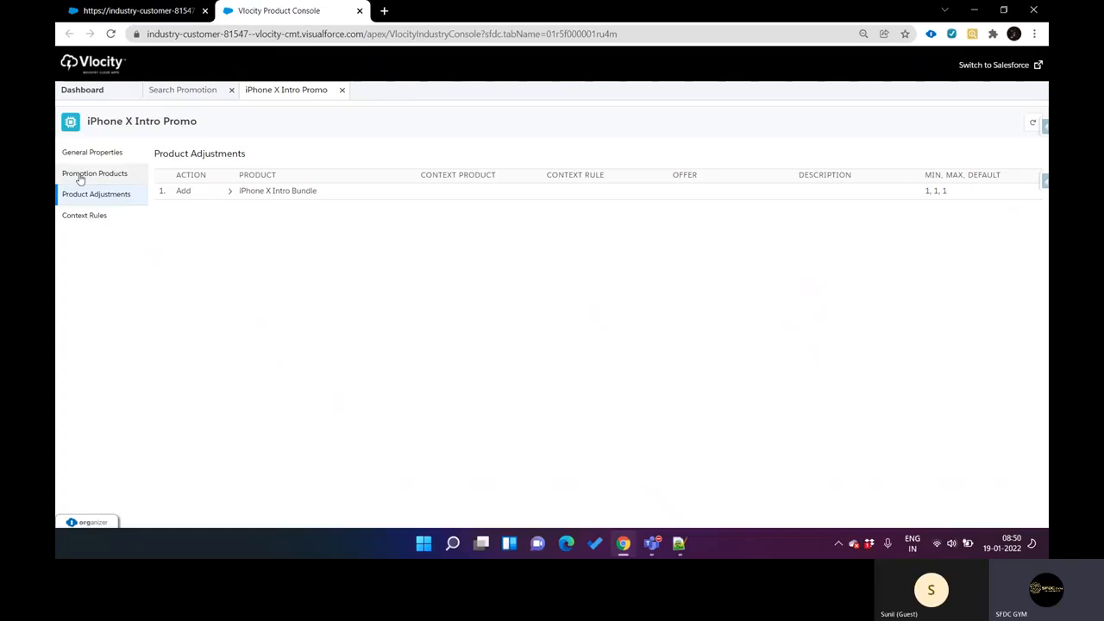
left_click(111, 158)
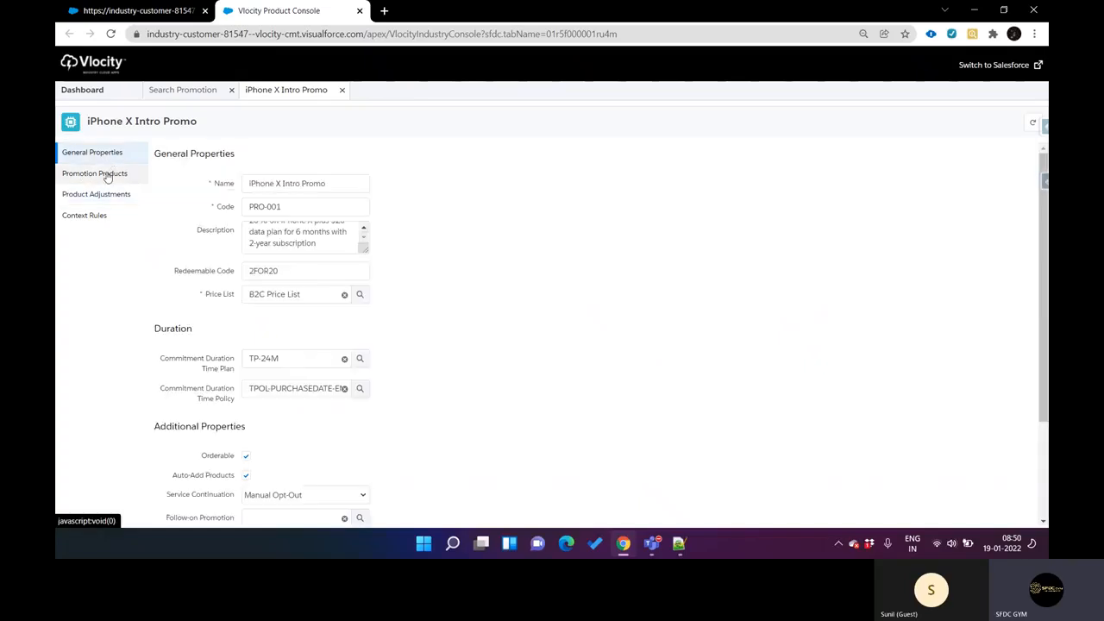
left_click(105, 174)
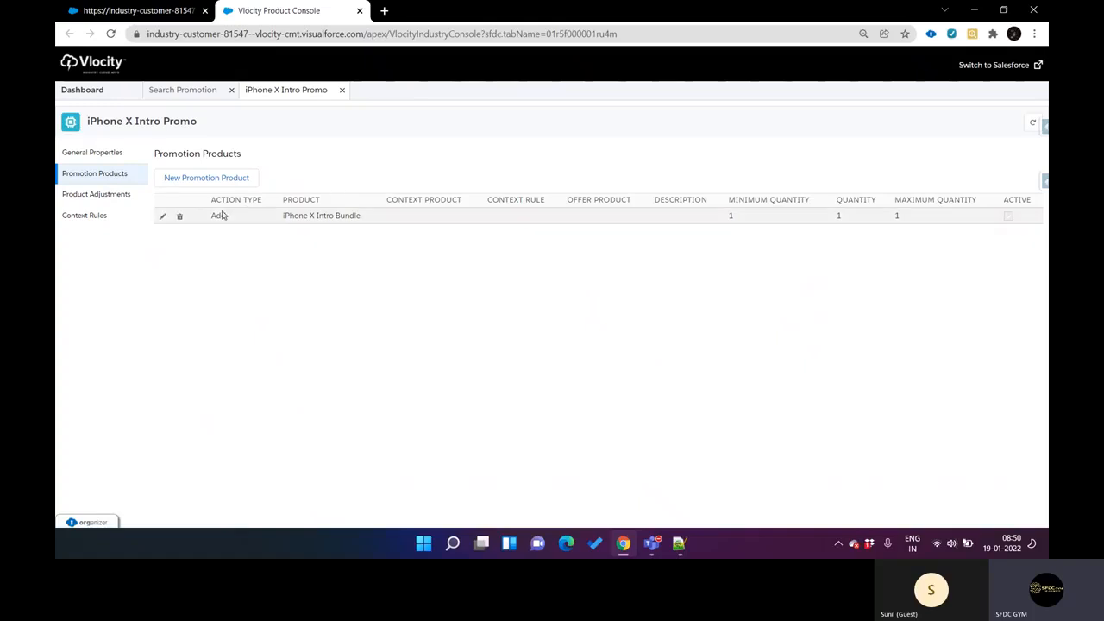
Step: Open the iPhone X Intro Bundle promotion product's details and check its Update Scope setting
left_click(293, 215)
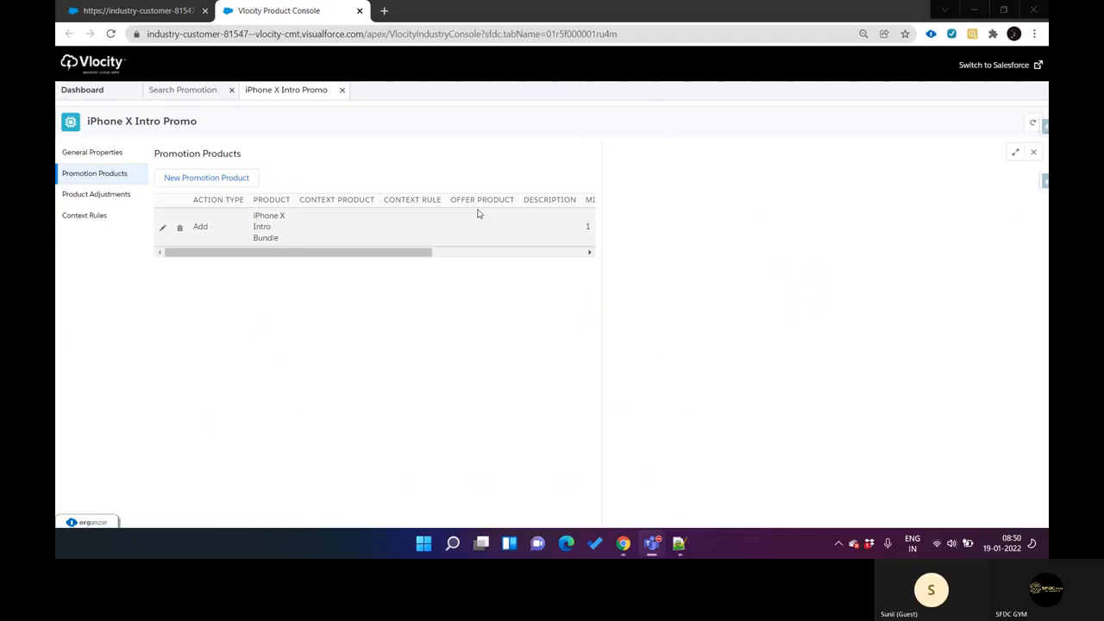
left_click(403, 224)
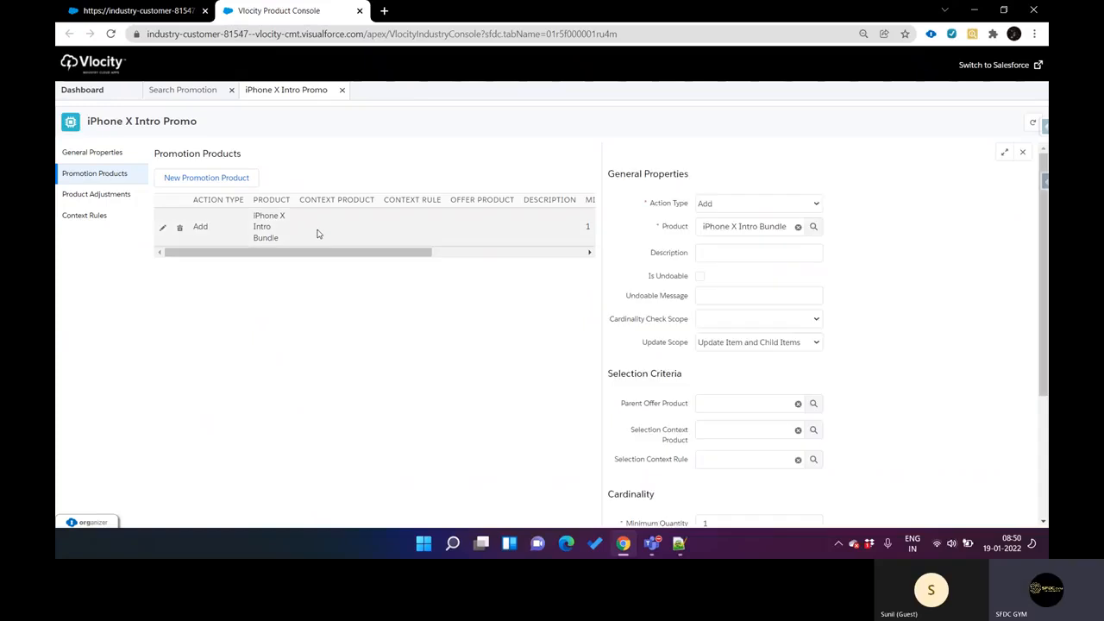
left_click(735, 347)
left_click(738, 348)
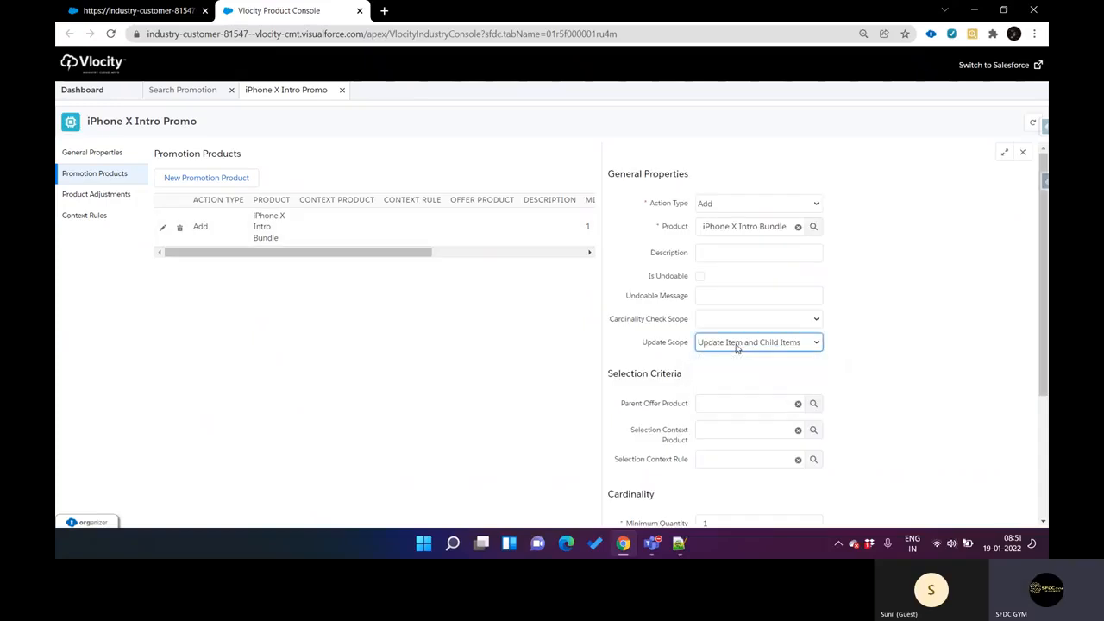
Step: View Unlimited Talk + Text's pricing adjustments under the bundle's product adjustments and compare them with its charges in the CPQ cart
left_click(129, 198)
left_click(231, 192)
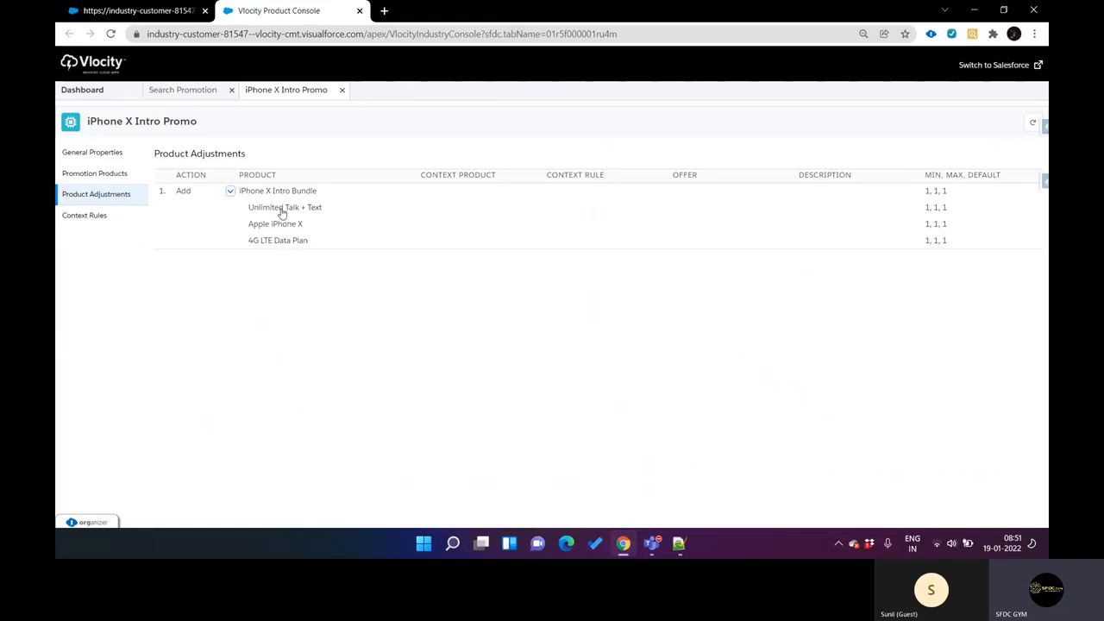
left_click(284, 214)
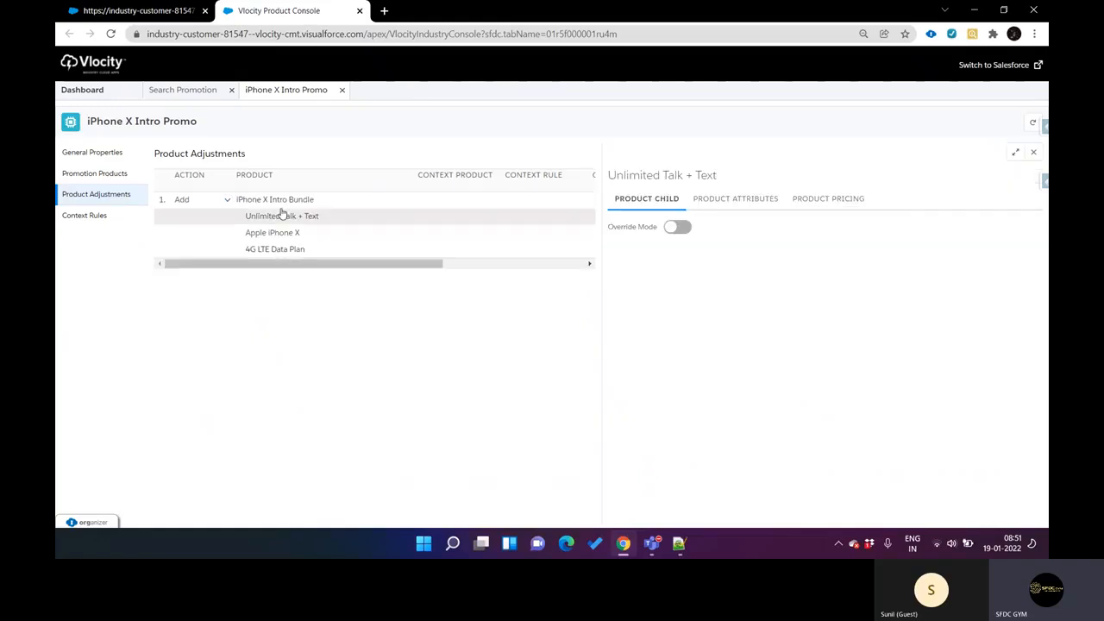
left_click(805, 205)
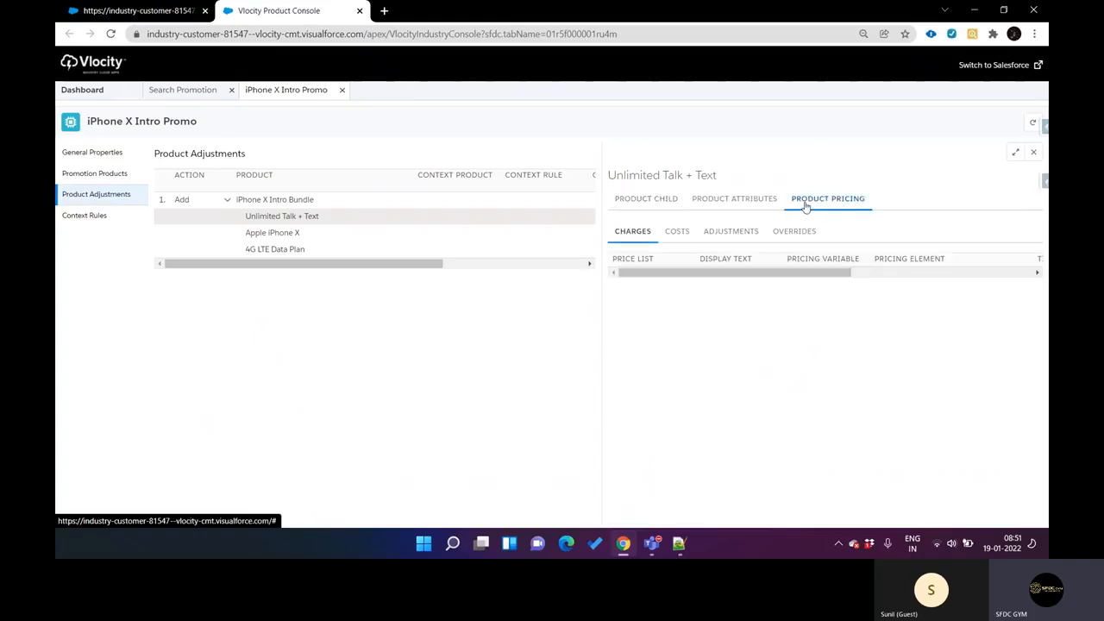
left_click(715, 244)
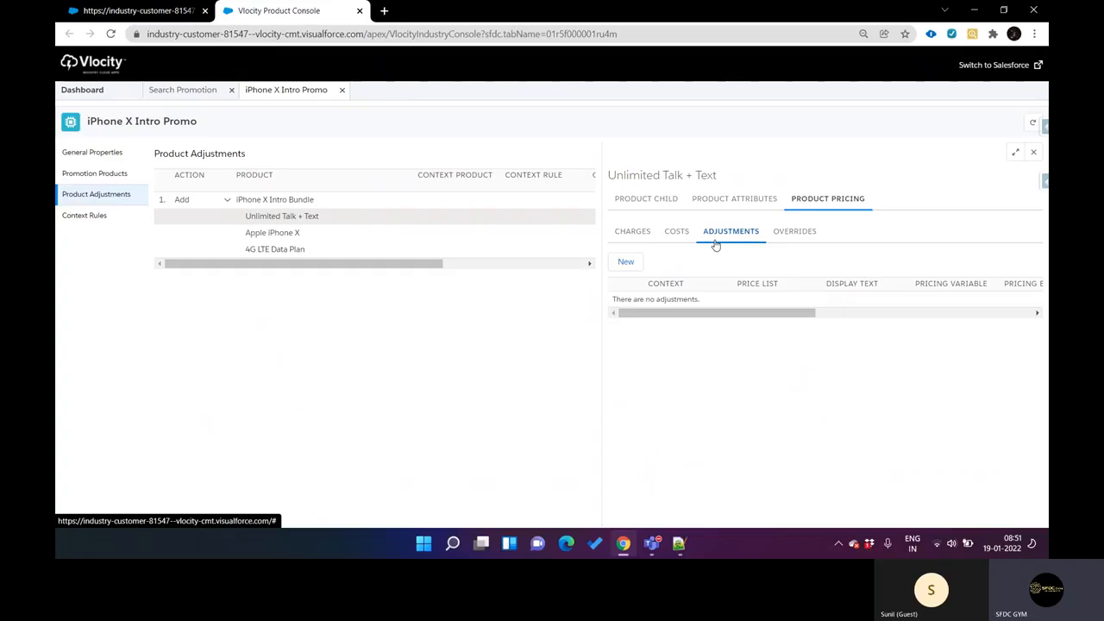
left_click_drag(613, 301, 703, 308)
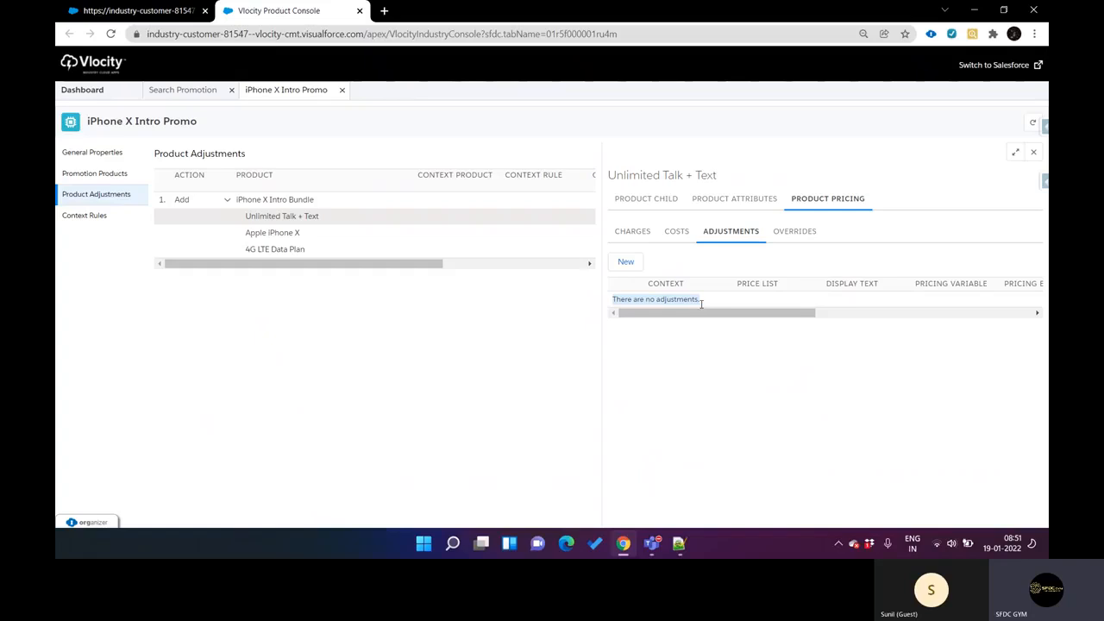
key("ctrl+Tab")
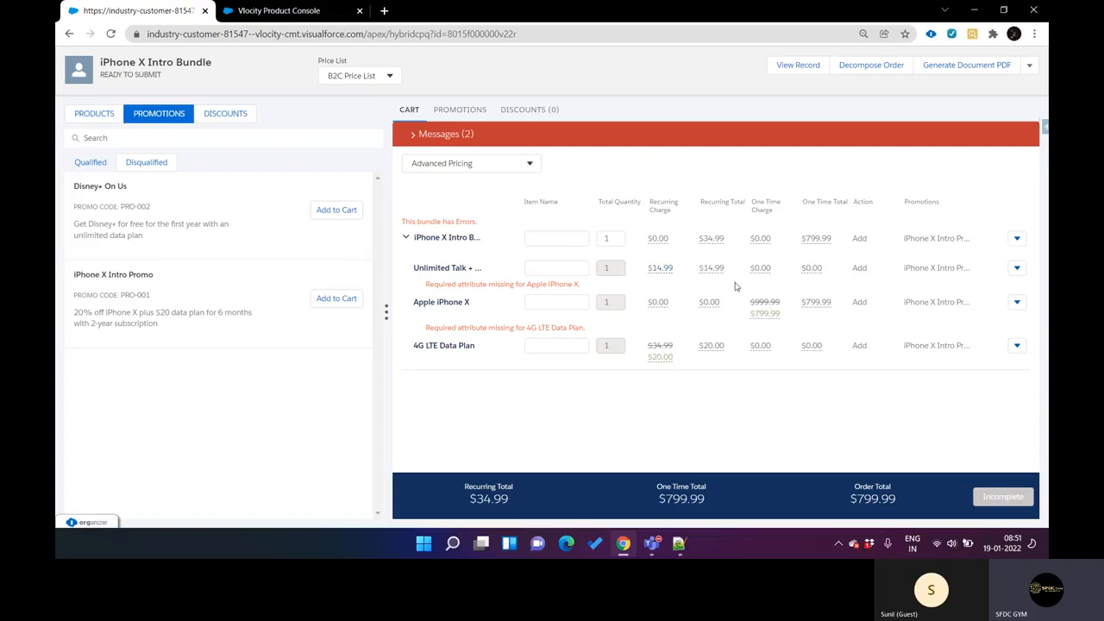
key("ctrl+Tab")
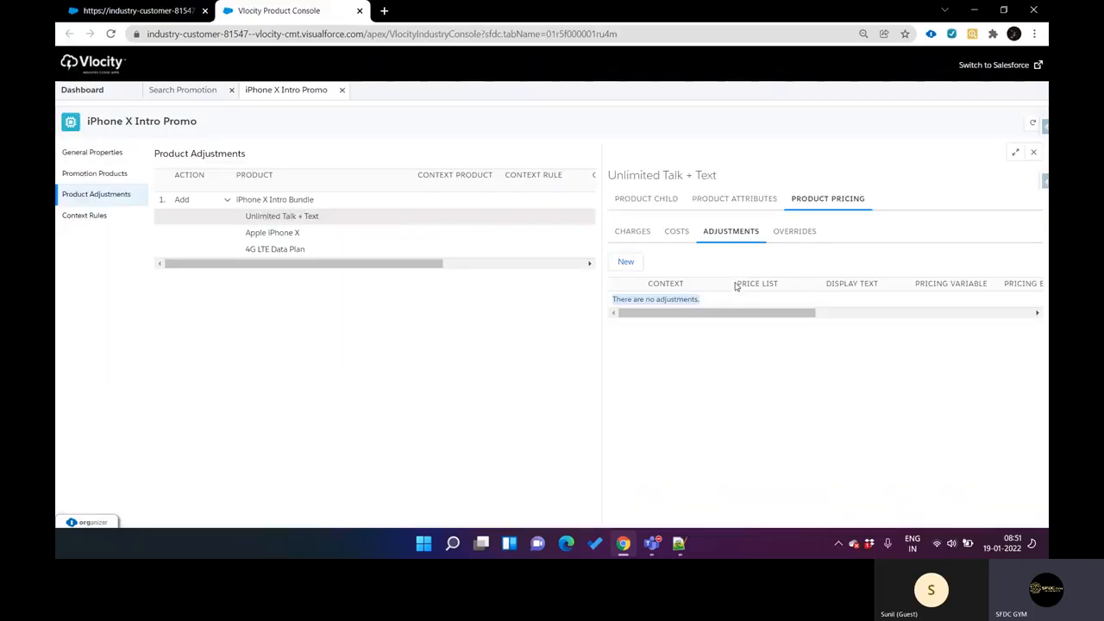
Step: Open Apple iPhone X's pricing adjustment, review its display text, pricing variable, pricing element and effectivity, and close the entry without saving
left_click(272, 234)
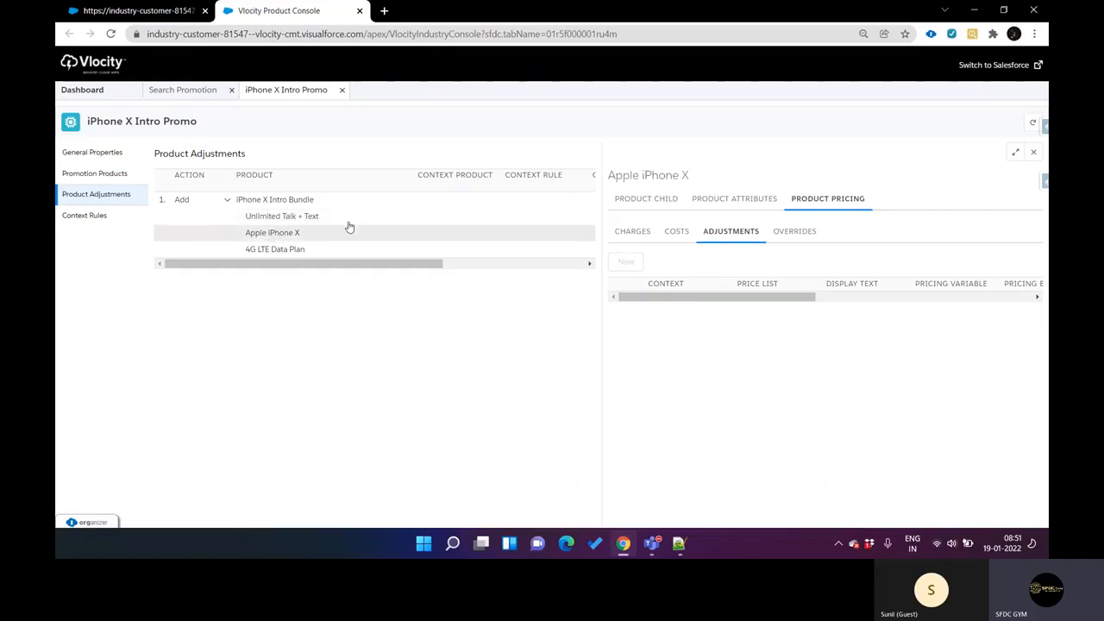
left_click(732, 236)
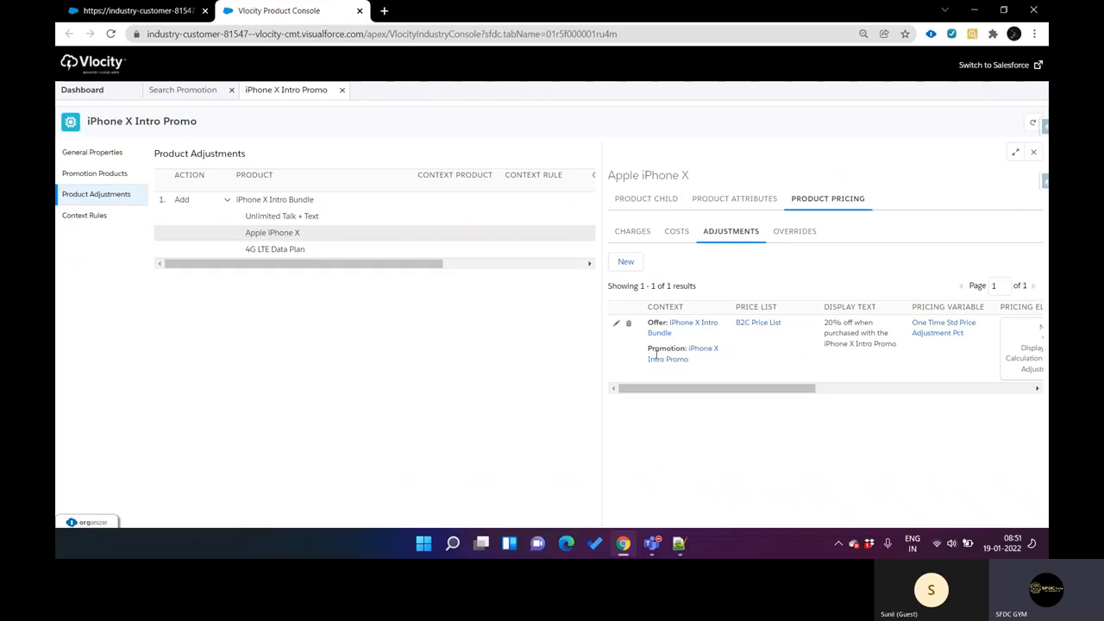
left_click(618, 323)
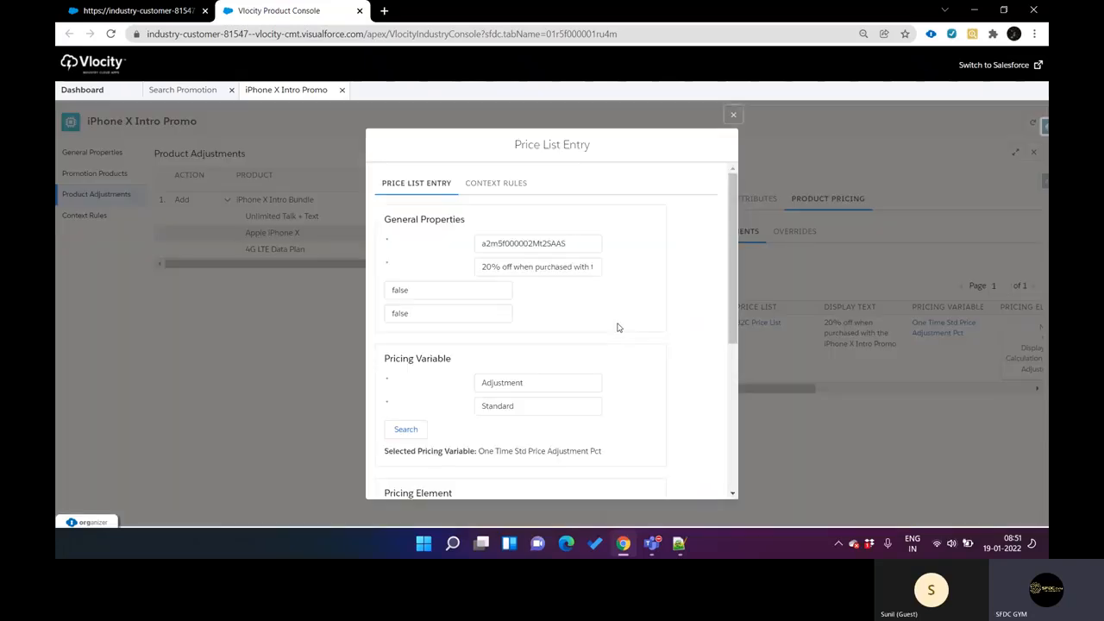
left_click_drag(485, 269, 588, 279)
left_click(590, 286)
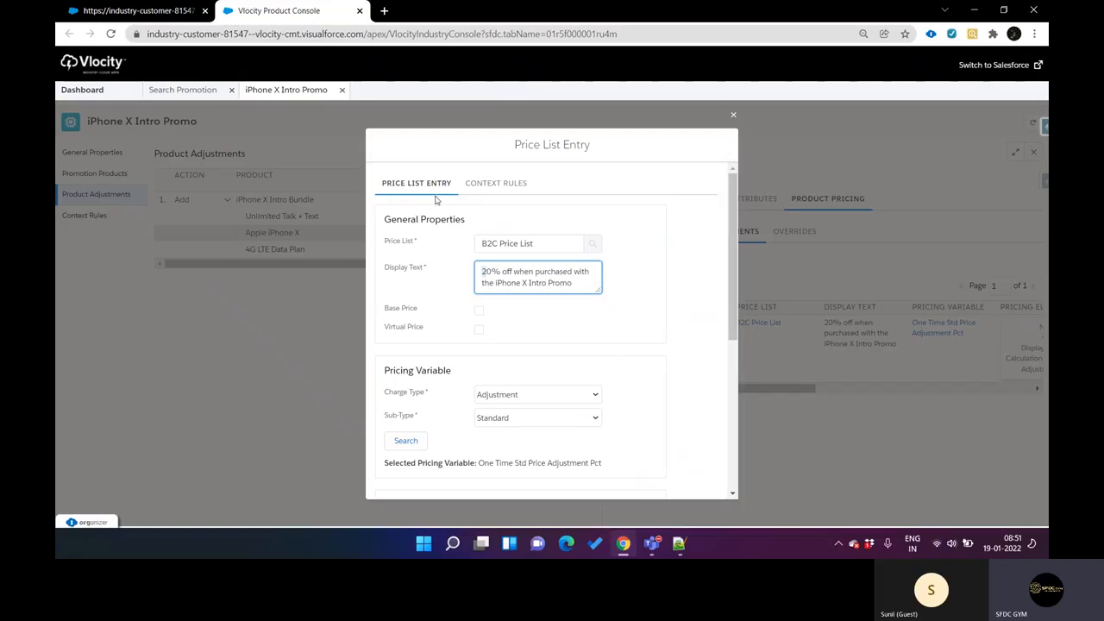
scroll(558, 311, "down", 1)
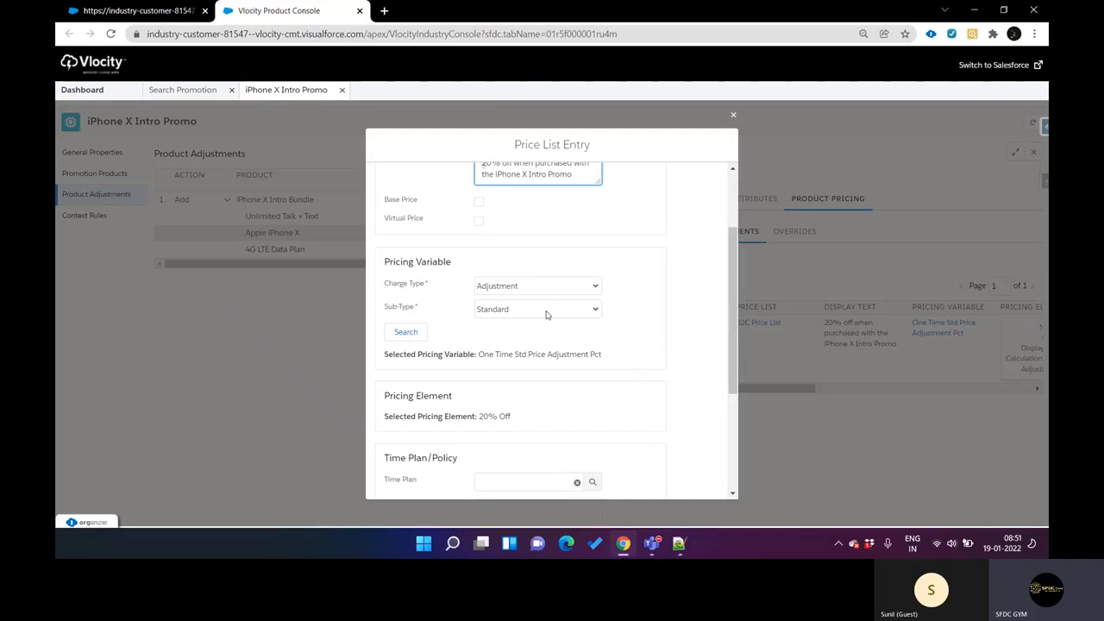
scroll(547, 315, "down", 2)
double_click(487, 259)
scroll(522, 263, "down", 1)
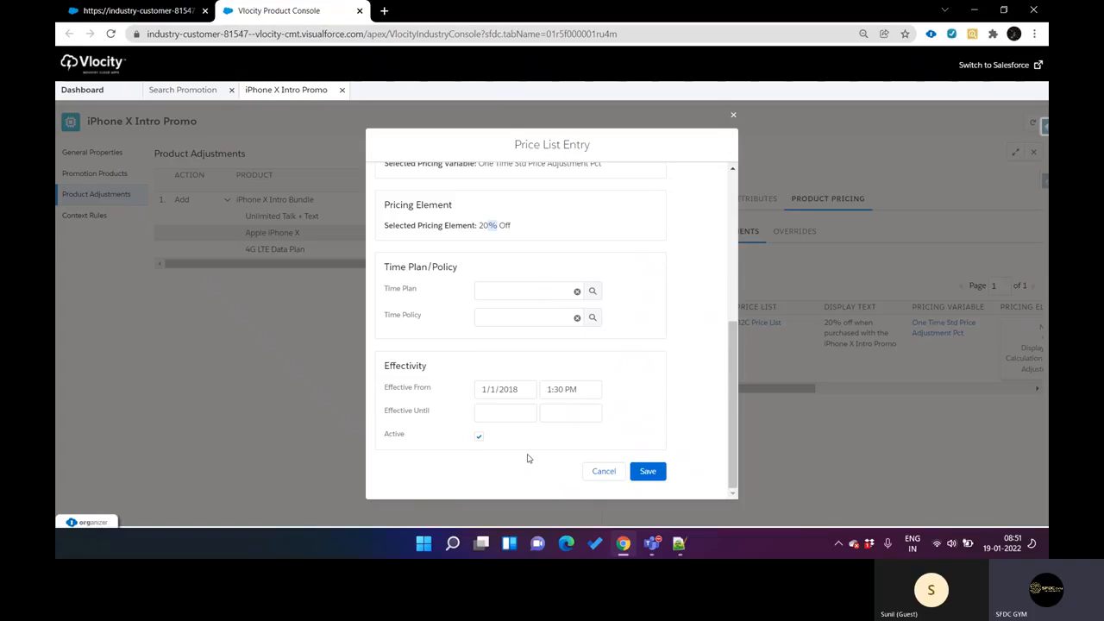
left_click(595, 471)
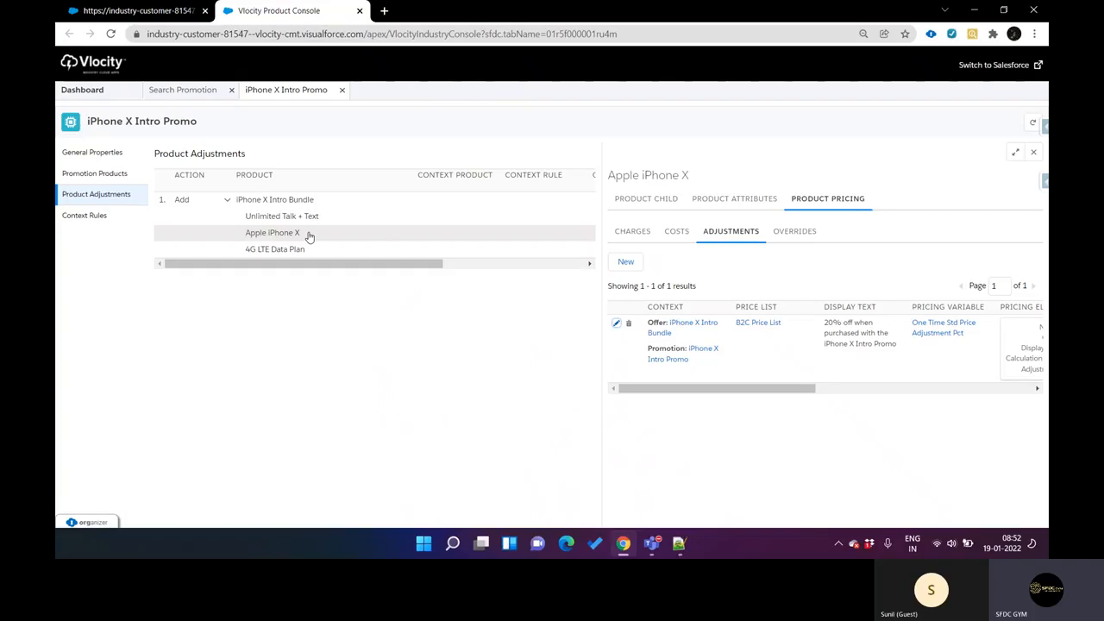
Step: Compare Apple iPhone X's one-time charge details in the CPQ cart with its adjustment's price list entry in Vlocity Product Console
key("ctrl+shift+Tab")
mouse_move(772, 316)
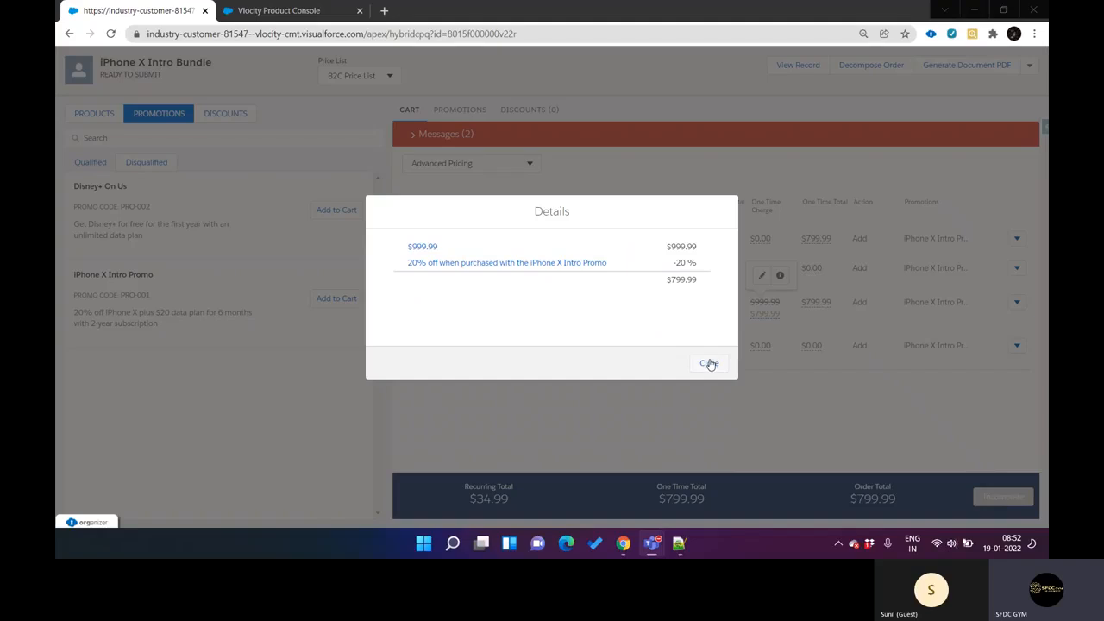
left_click(281, 11)
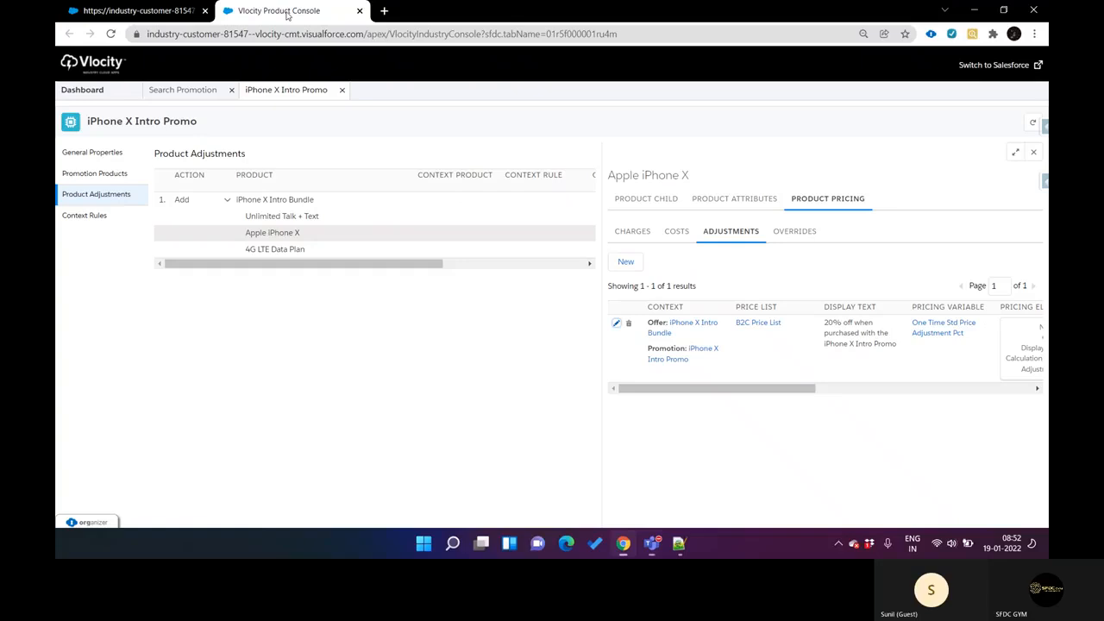
left_click(616, 323)
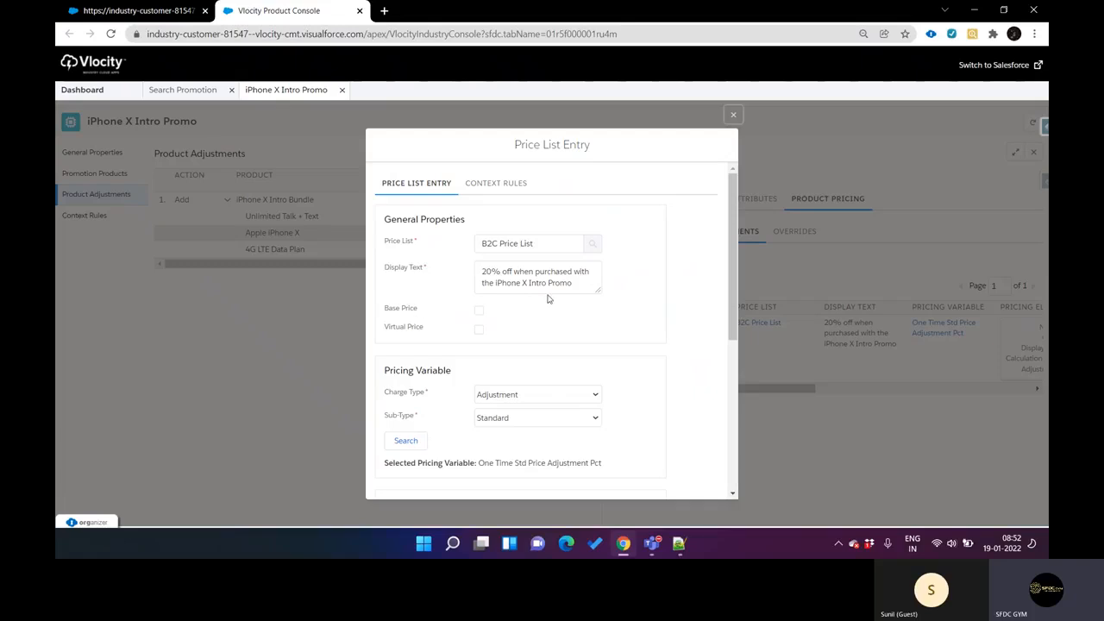
key("ctrl+Tab")
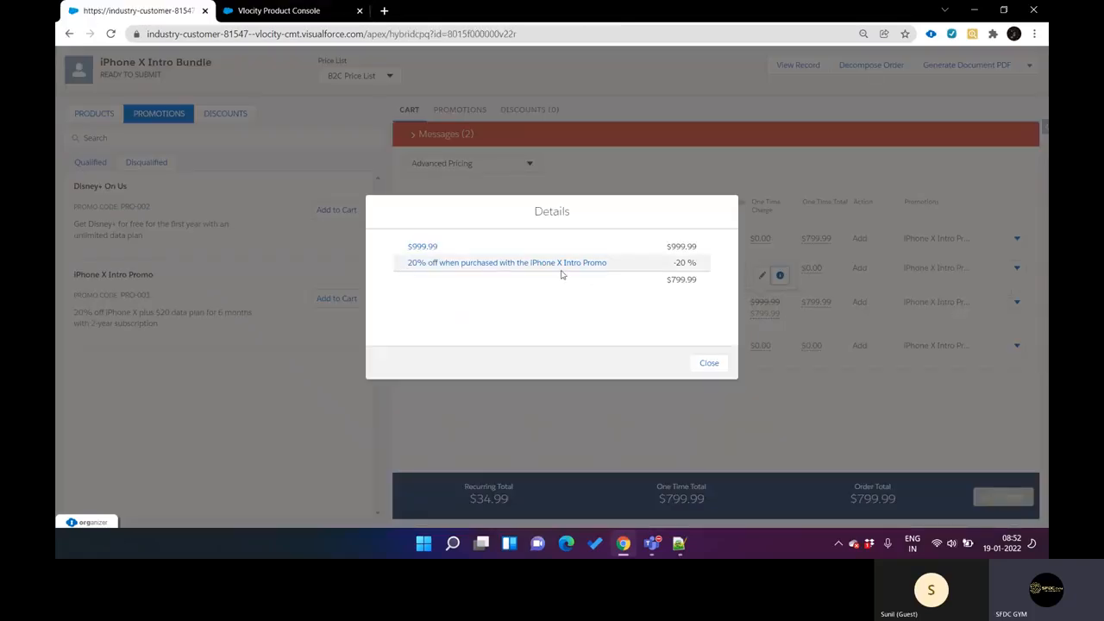
key("ctrl+Tab")
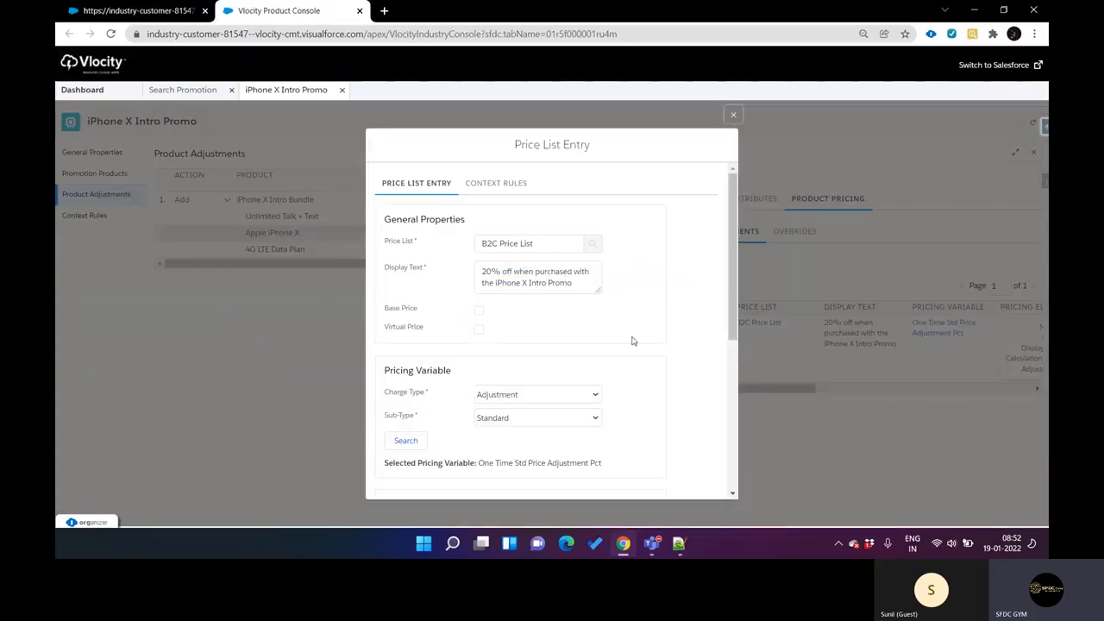
scroll(631, 341, "down", 5)
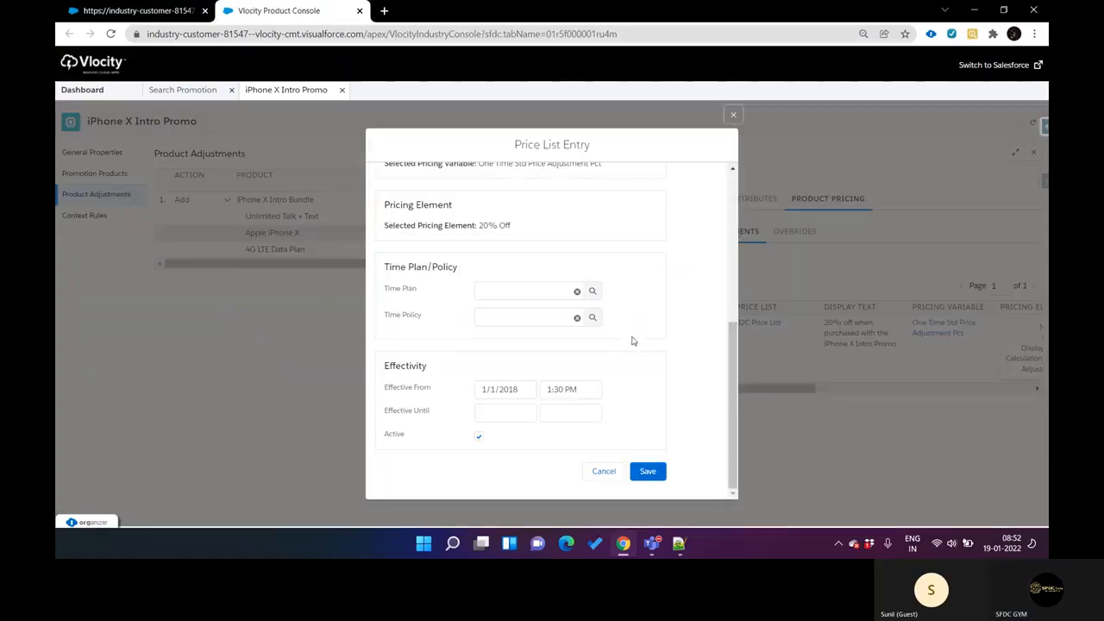
left_click(611, 473)
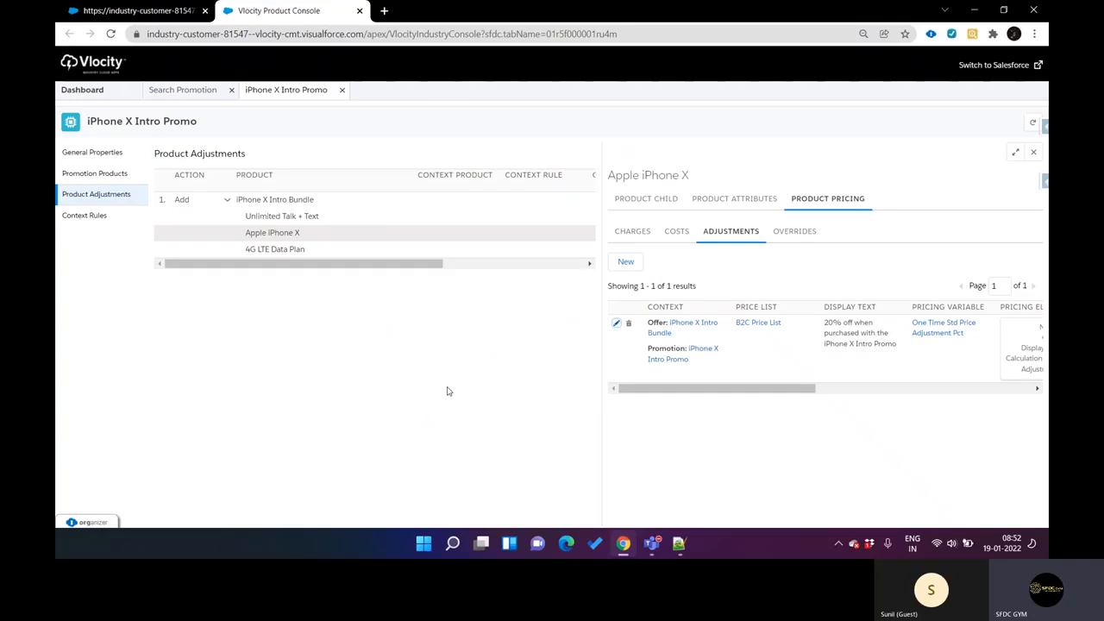
Step: Check 4G LTE Data Plan's pricing adjustments in Product Console and open its recurring charge details in the CPQ cart
left_click(276, 255)
key("ctrl+Tab")
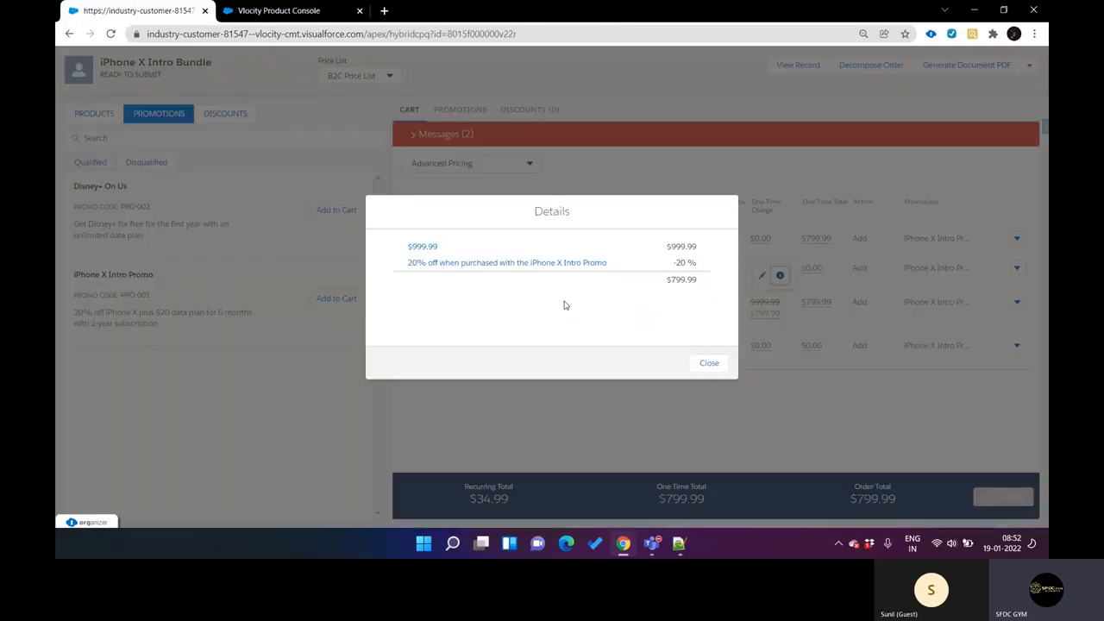
left_click(709, 364)
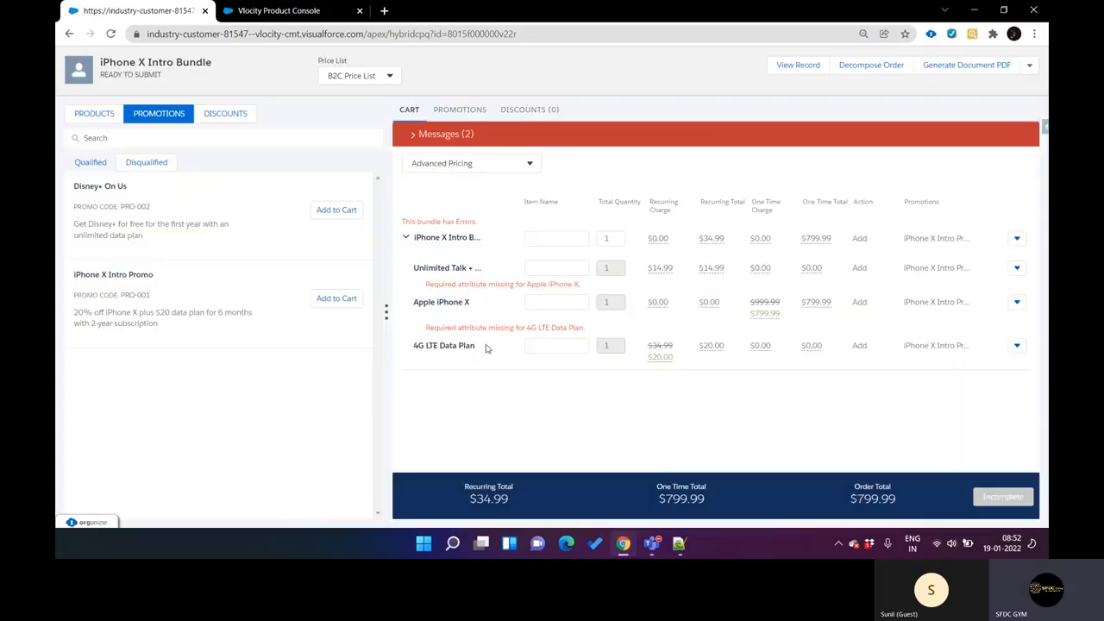
key("ctrl+Tab")
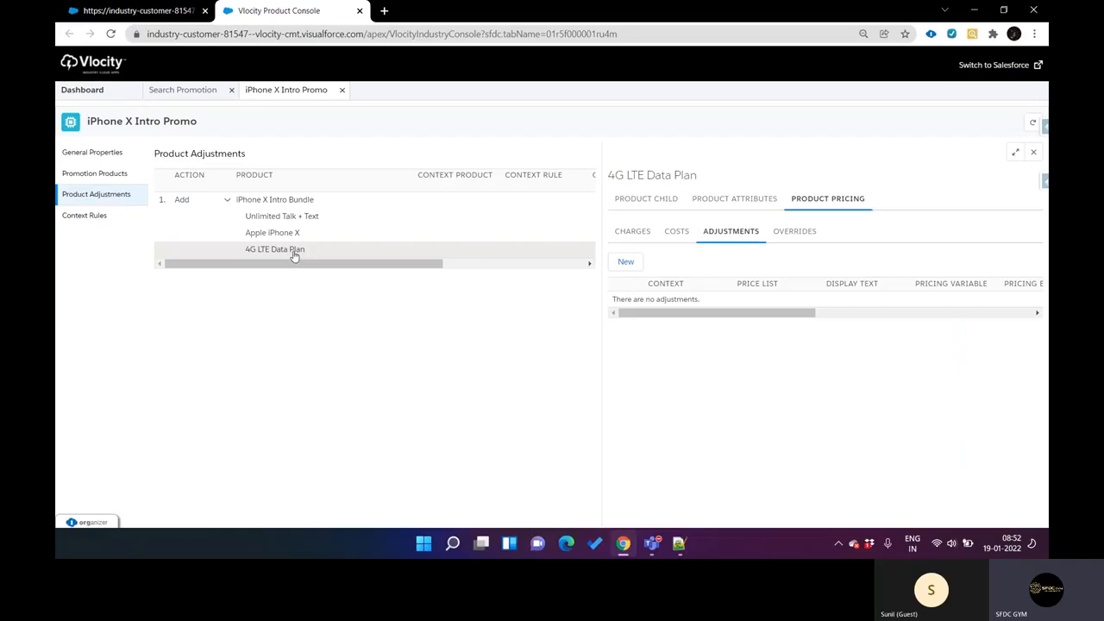
key("ctrl+Tab")
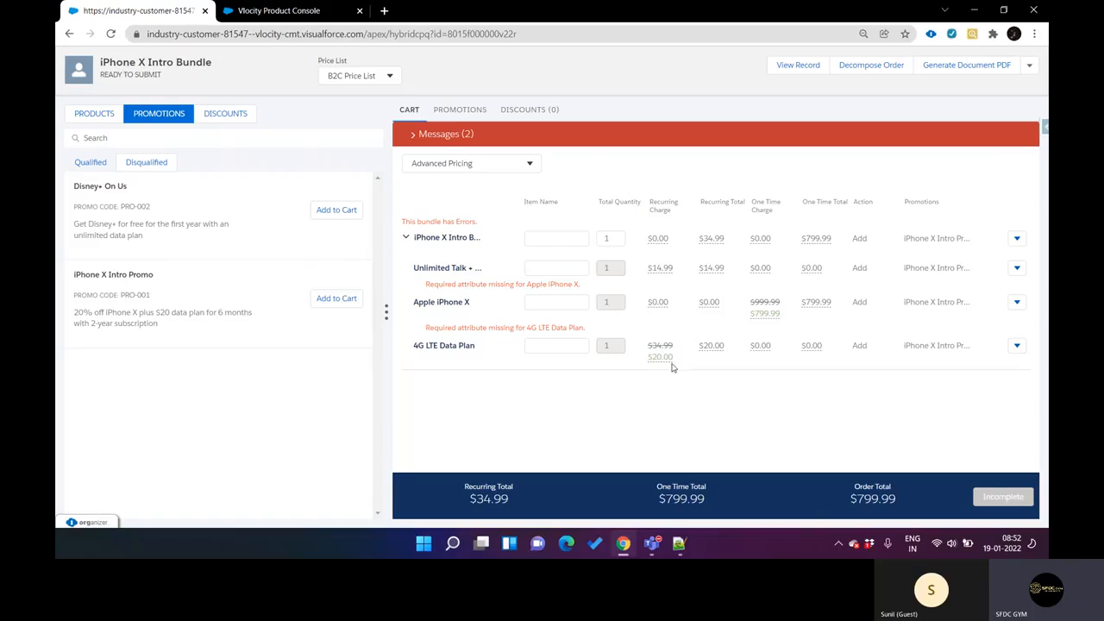
mouse_move(665, 361)
left_click(678, 321)
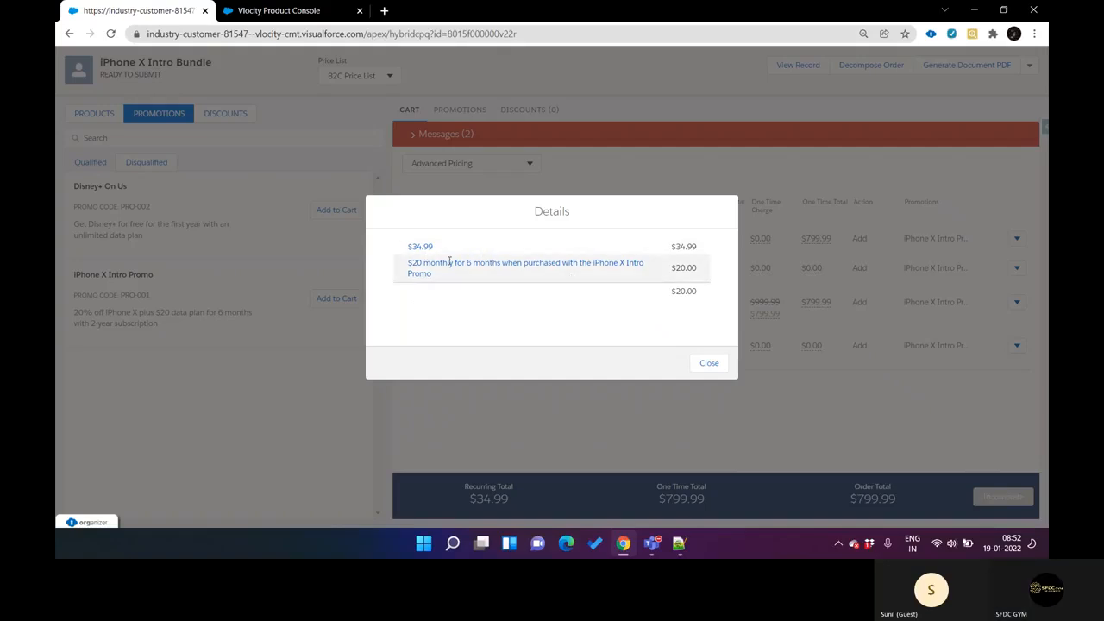
Step: Open 4G LTE Data Plan's pricing override in Product Console and compare its display text and pricing element with the cart's charge details
key("ctrl+Tab")
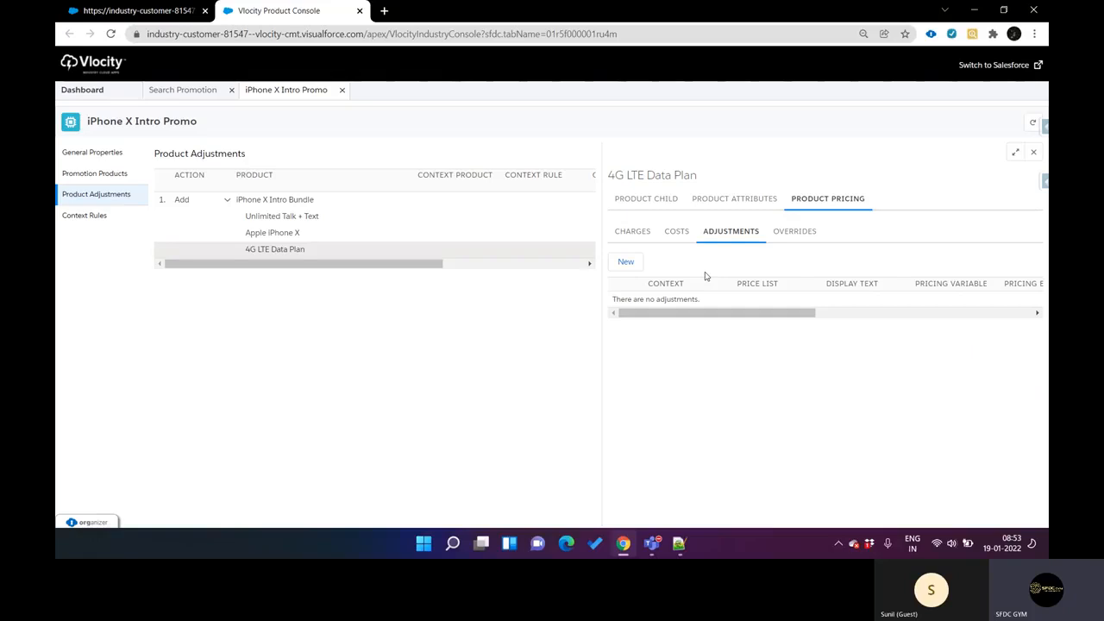
left_click(788, 243)
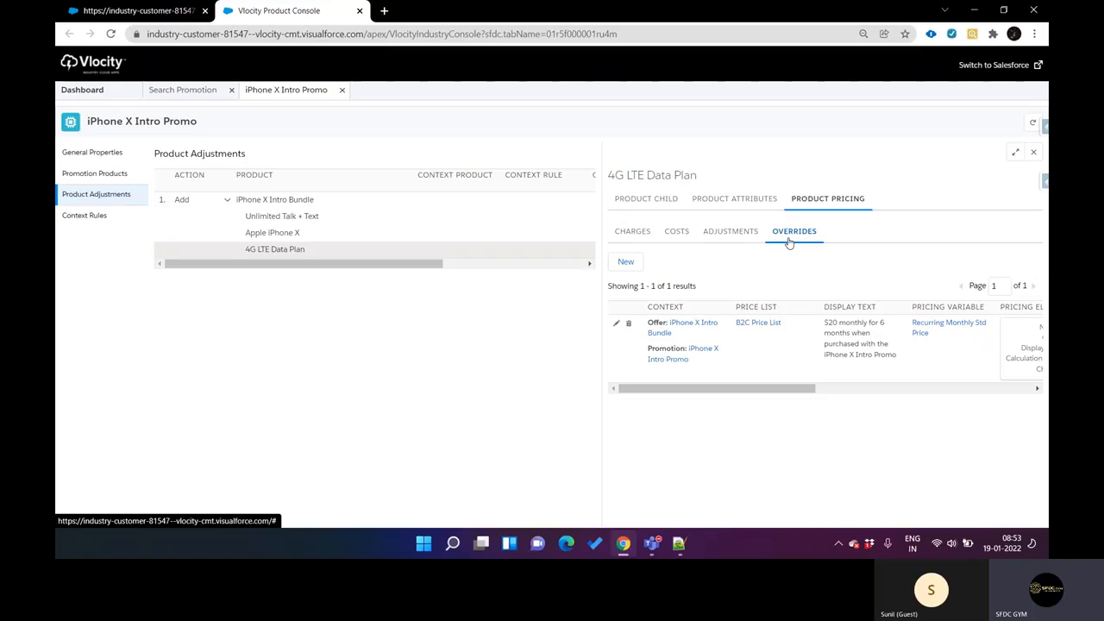
left_click(615, 324)
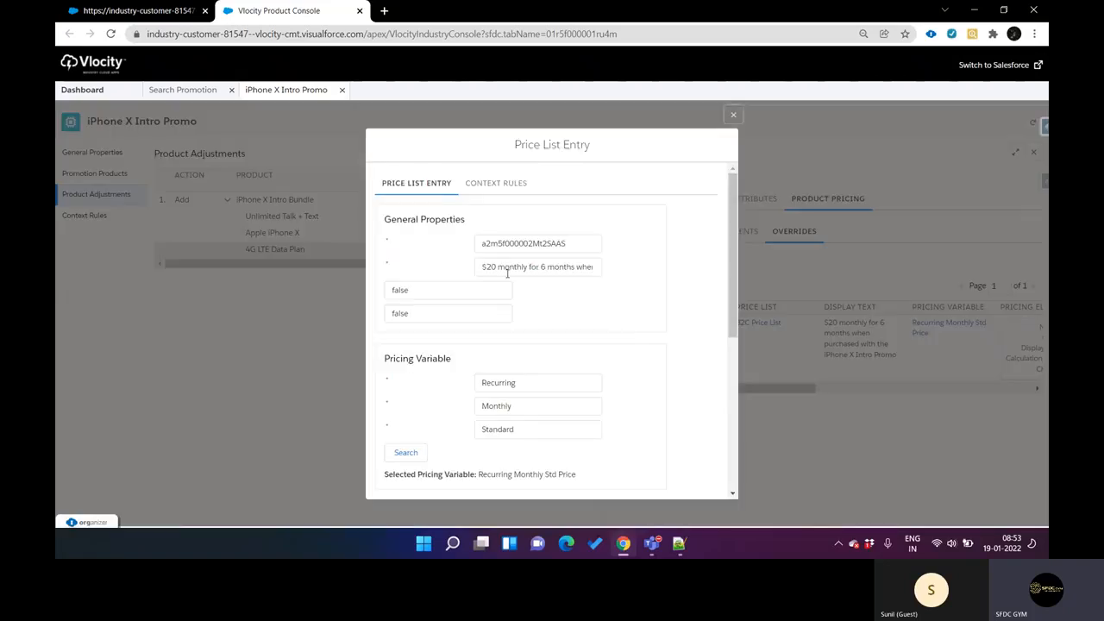
left_click_drag(494, 270, 566, 289)
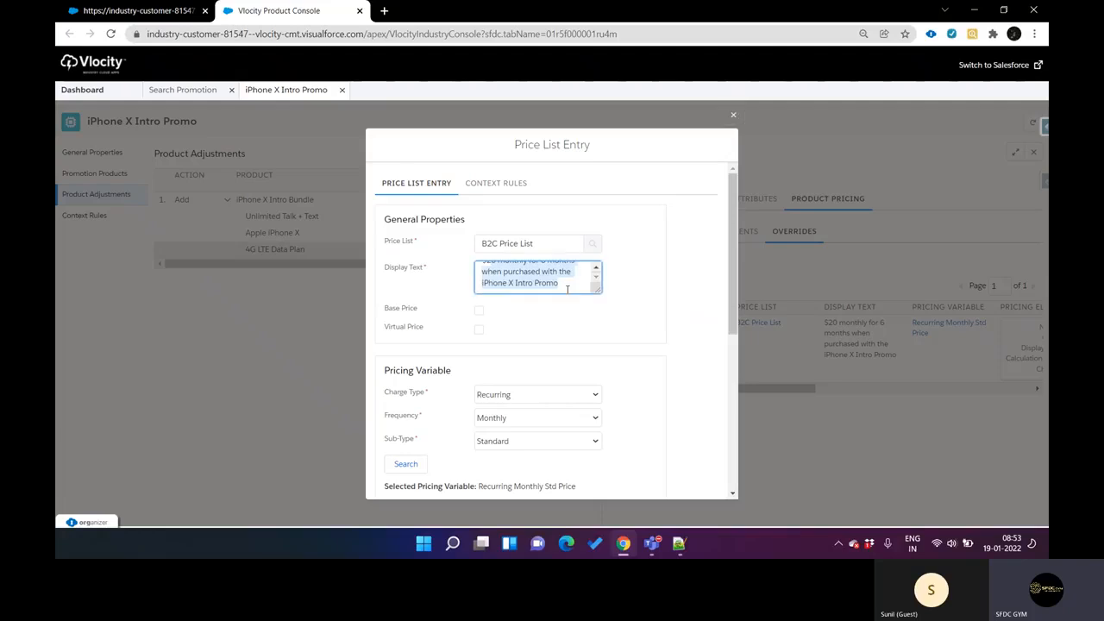
key("ctrl+Tab")
key("ctrl+Tab")
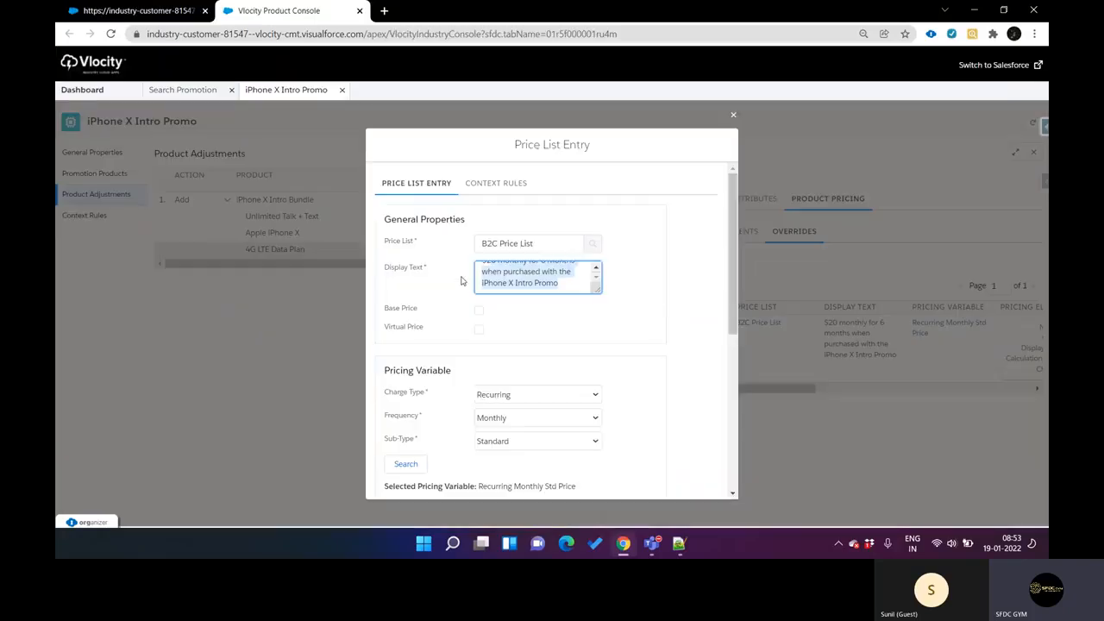
scroll(544, 320, "down", 3)
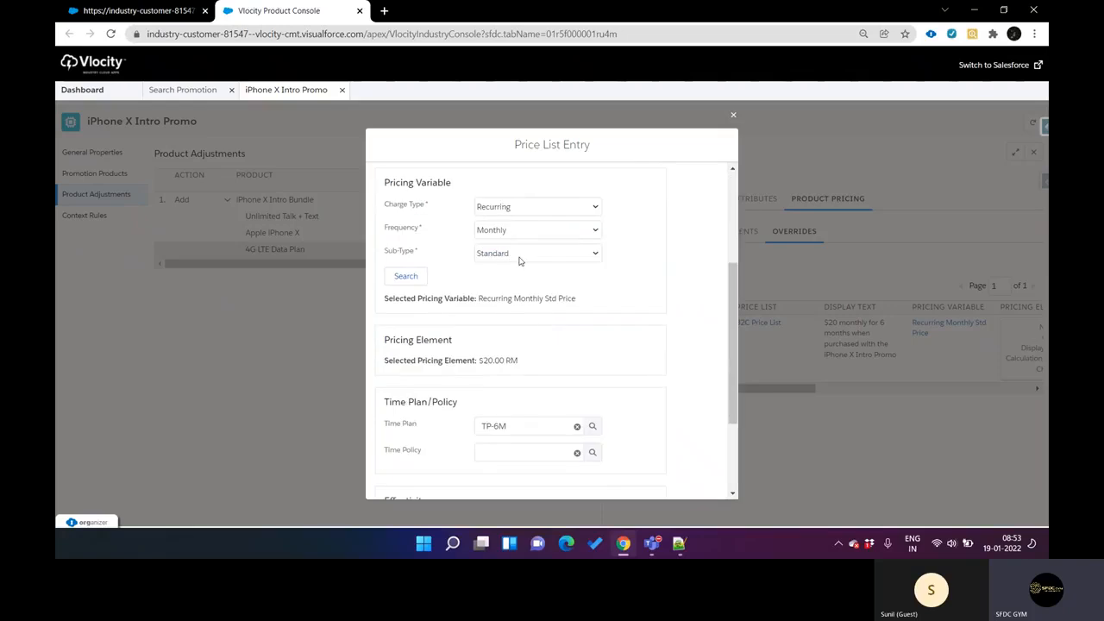
scroll(519, 261, "down", 2)
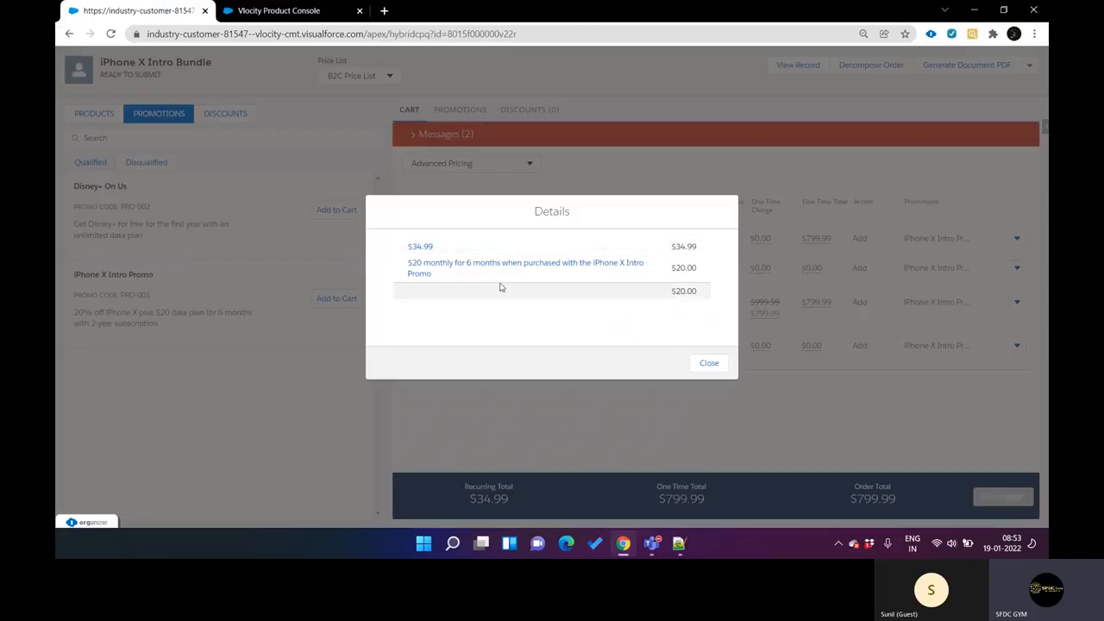
Step: Compare the override's Time Plan and Time Policy with the 6-month period in the cart's charge details, and close the entry without saving
left_click_drag(466, 265, 504, 263)
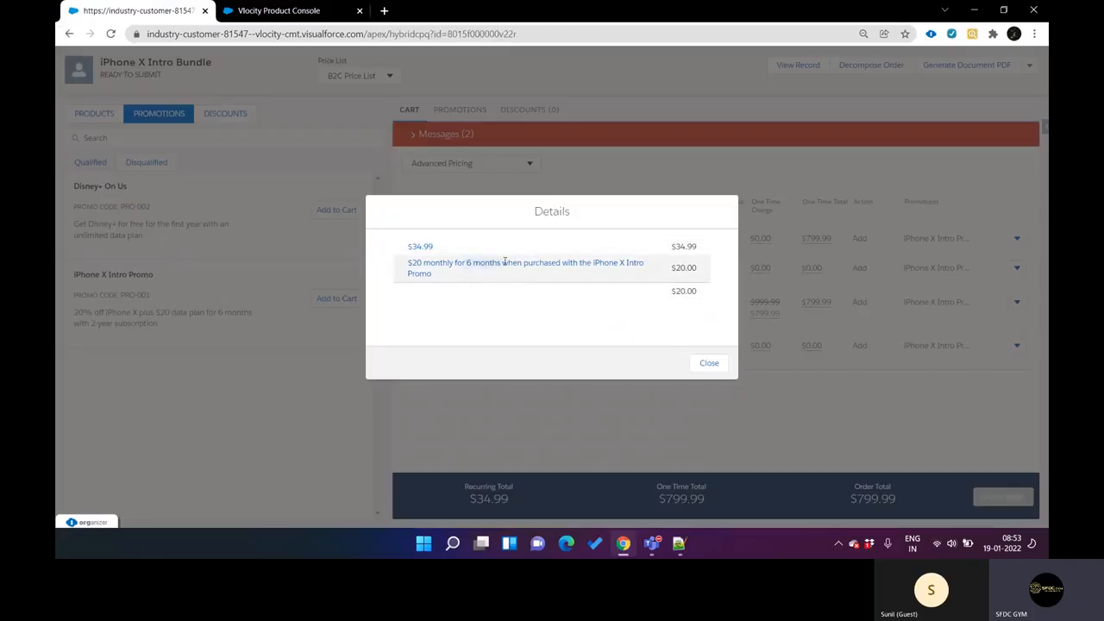
key("ctrl+Tab")
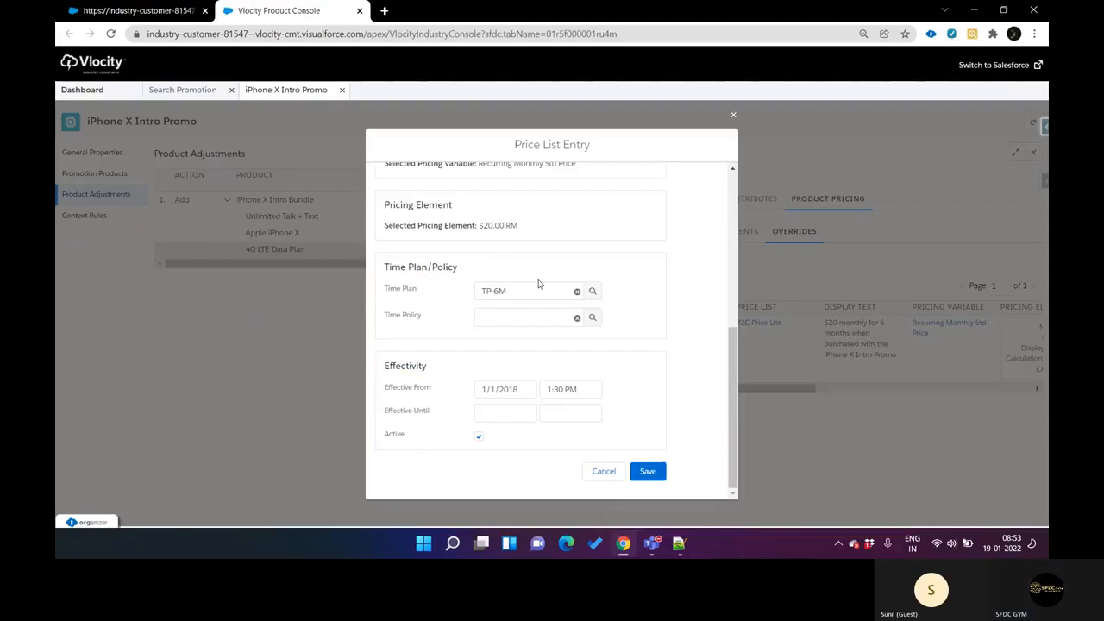
double_click(409, 321)
key("ctrl+Tab")
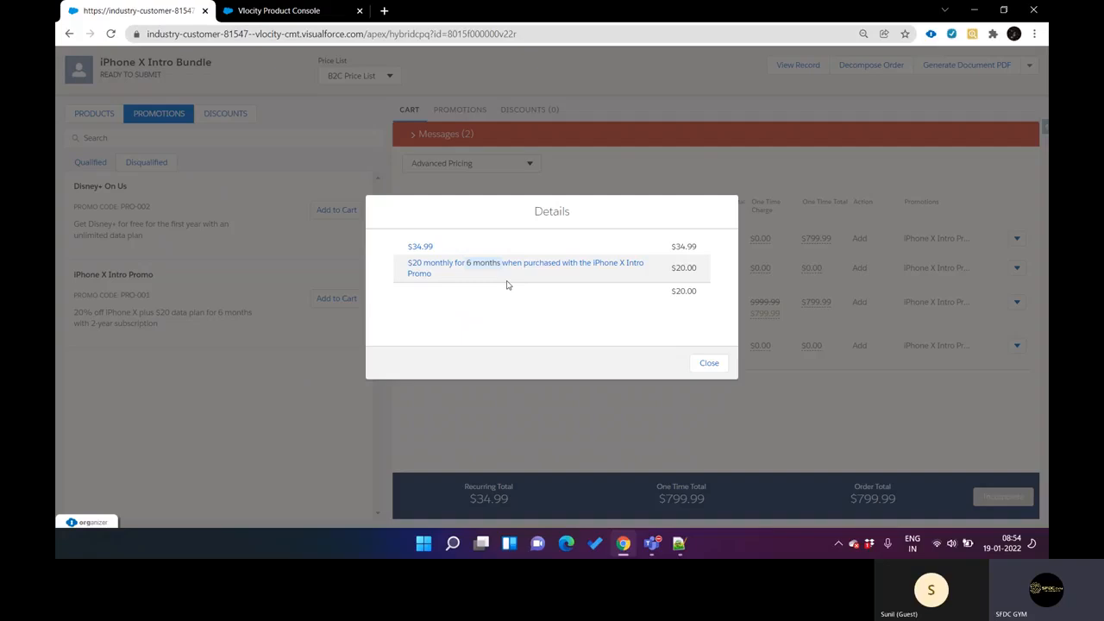
key("ctrl+Tab")
double_click(409, 290)
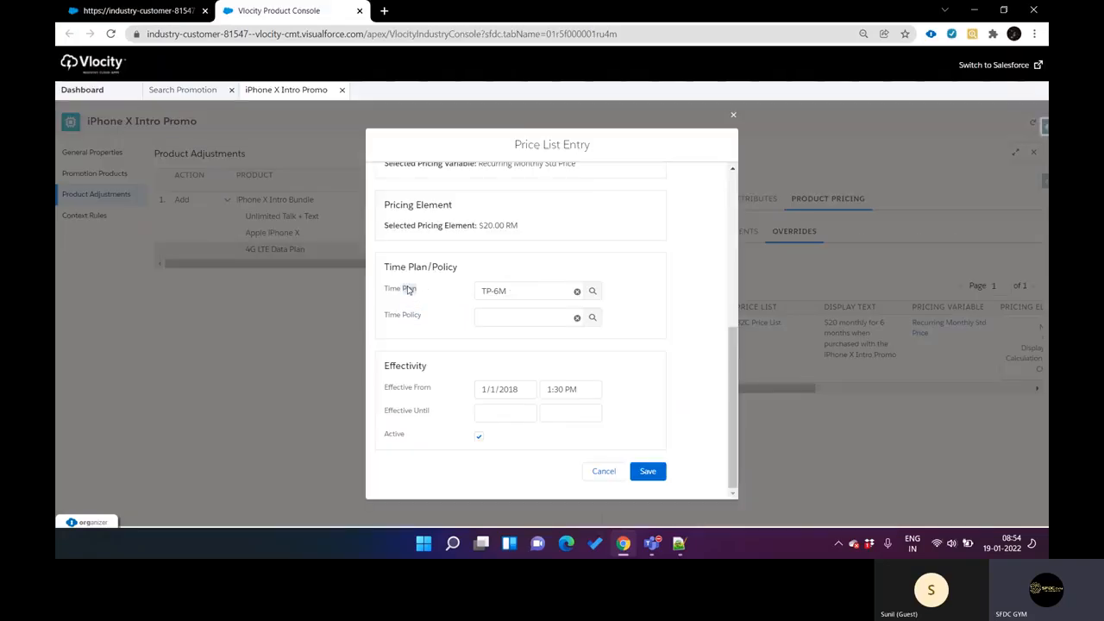
double_click(412, 315)
double_click(405, 293)
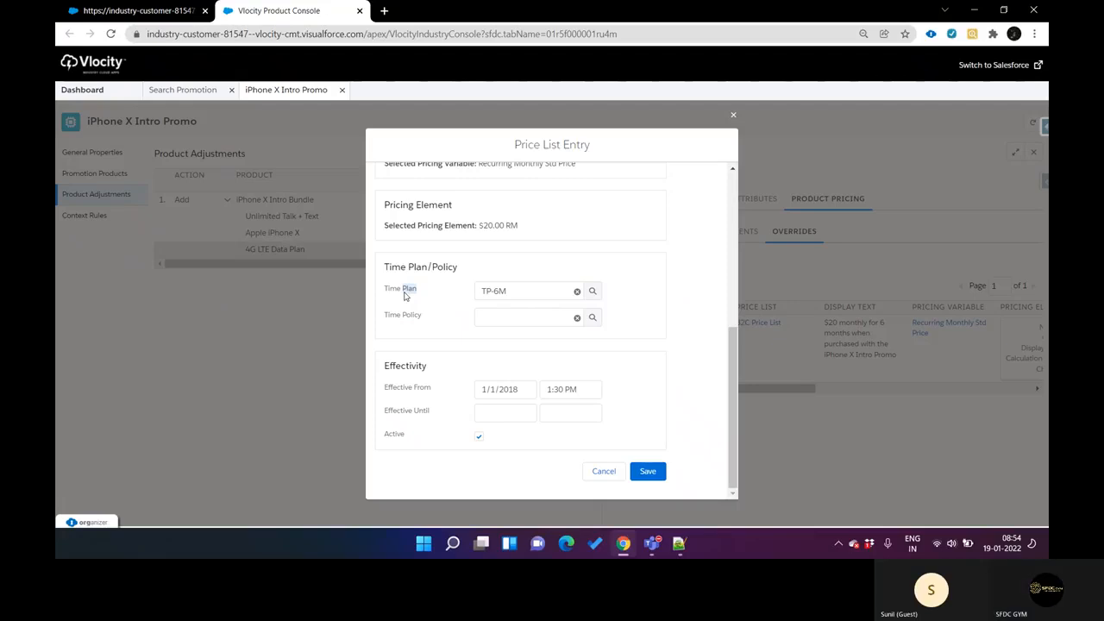
scroll(405, 295, "up", 4)
scroll(405, 296, "up", 1)
scroll(404, 296, "down", 3)
scroll(404, 296, "up", 3)
scroll(404, 295, "down", 5)
left_click(597, 470)
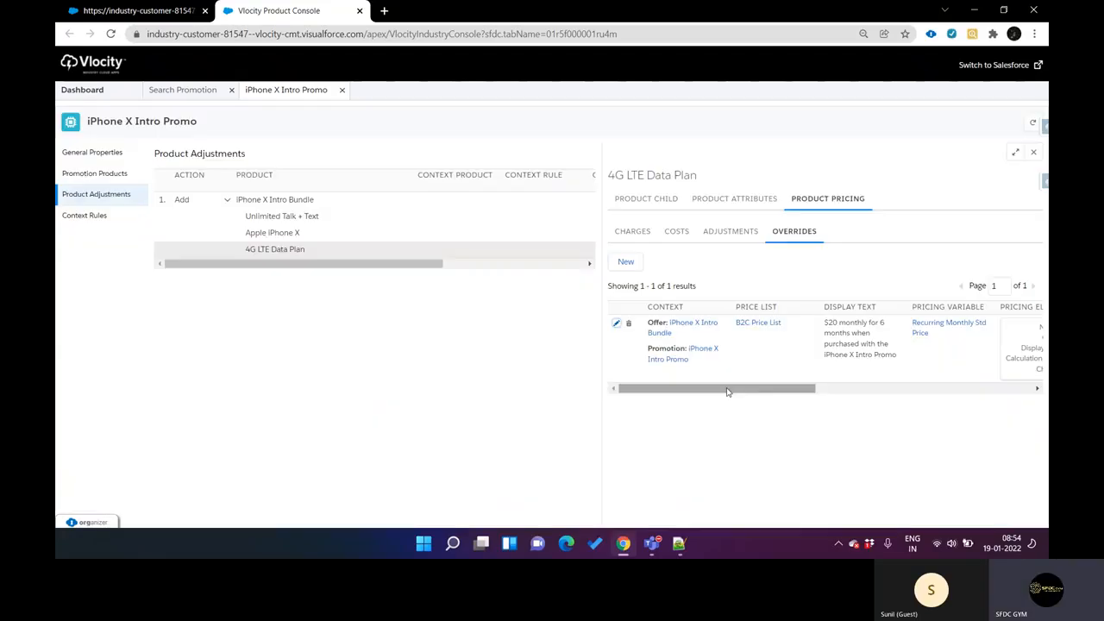
Step: Close the 4G LTE Data Plan charge details in the CPQ cart, review the bundle's line items and return to Vlocity Product Console
key("ctrl+shift+Tab")
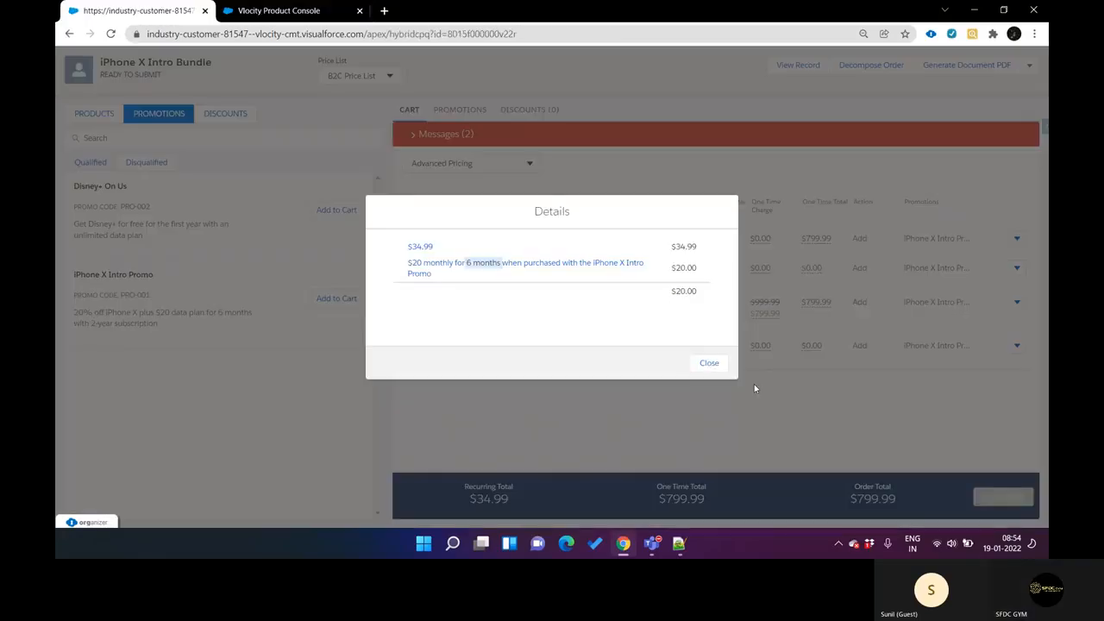
left_click(709, 362)
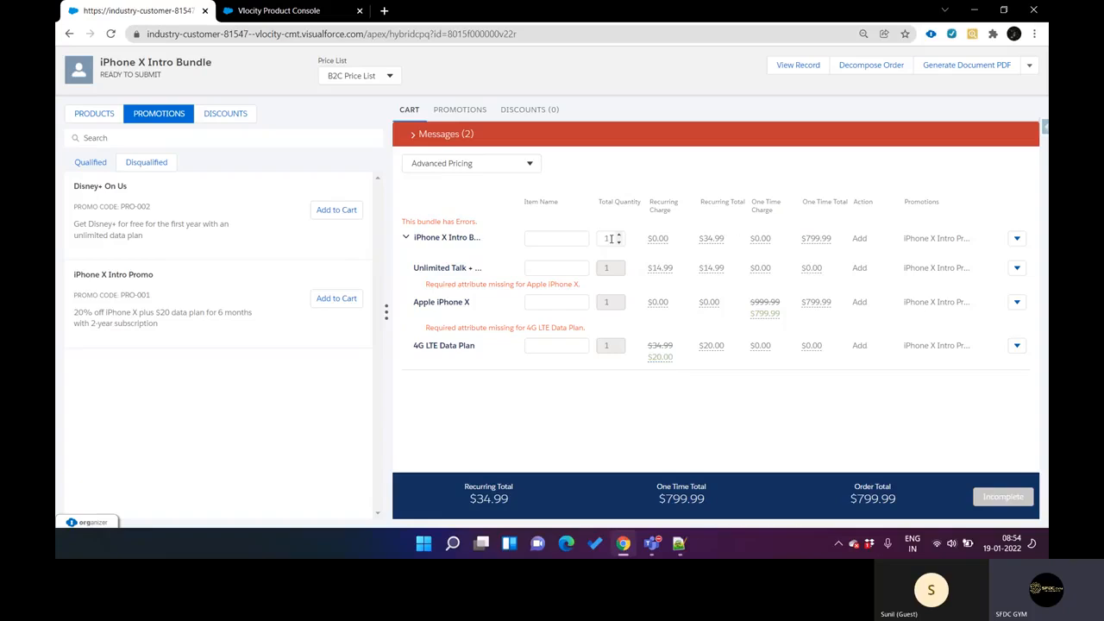
key("ctrl+Tab")
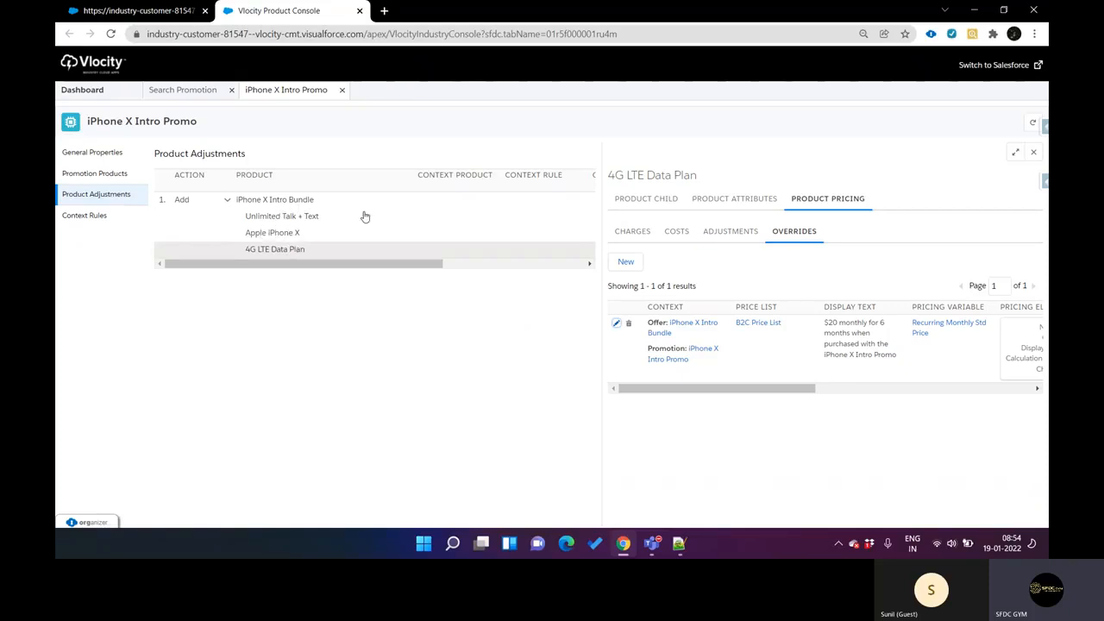
Step: Check the iPhone X Intro Bundle's pricing adjustments and compare the promotion's general properties with the CPQ cart
left_click(315, 203)
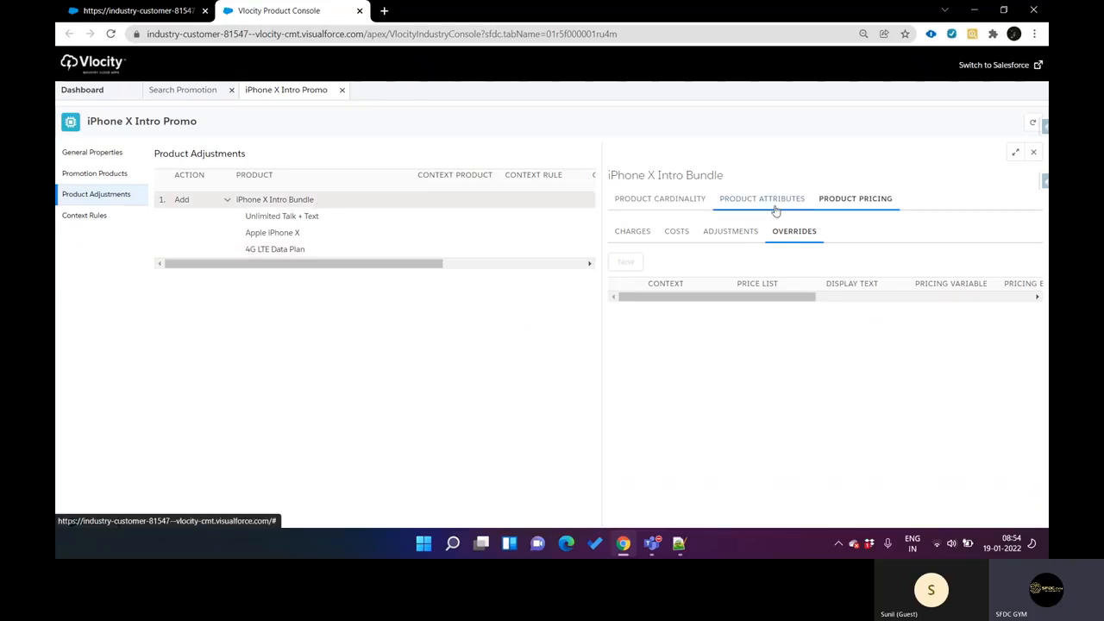
left_click(735, 234)
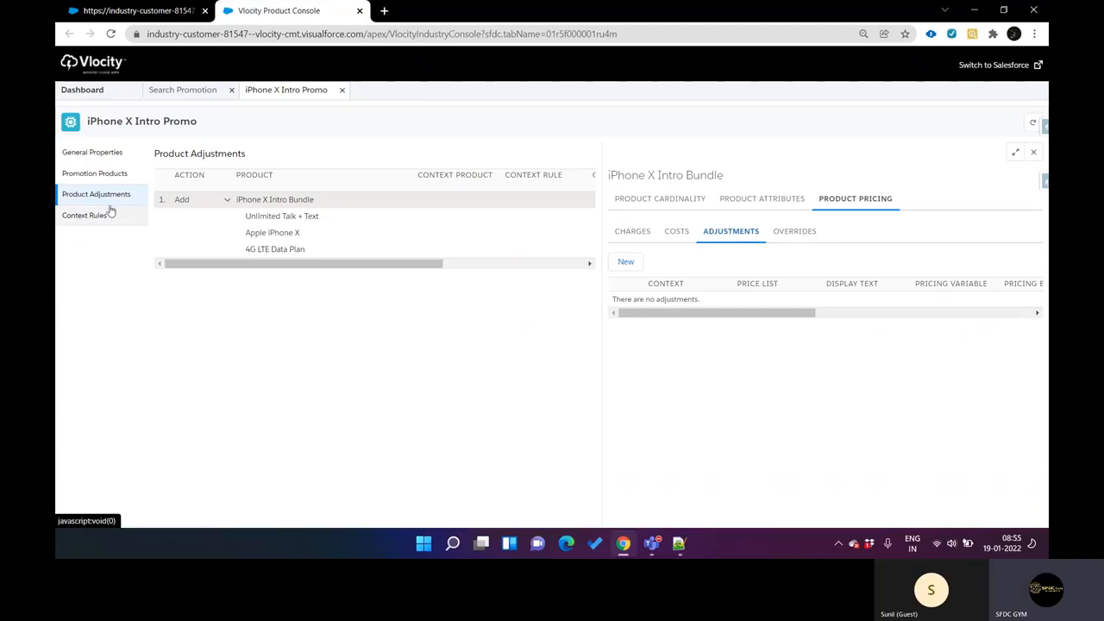
left_click(110, 153)
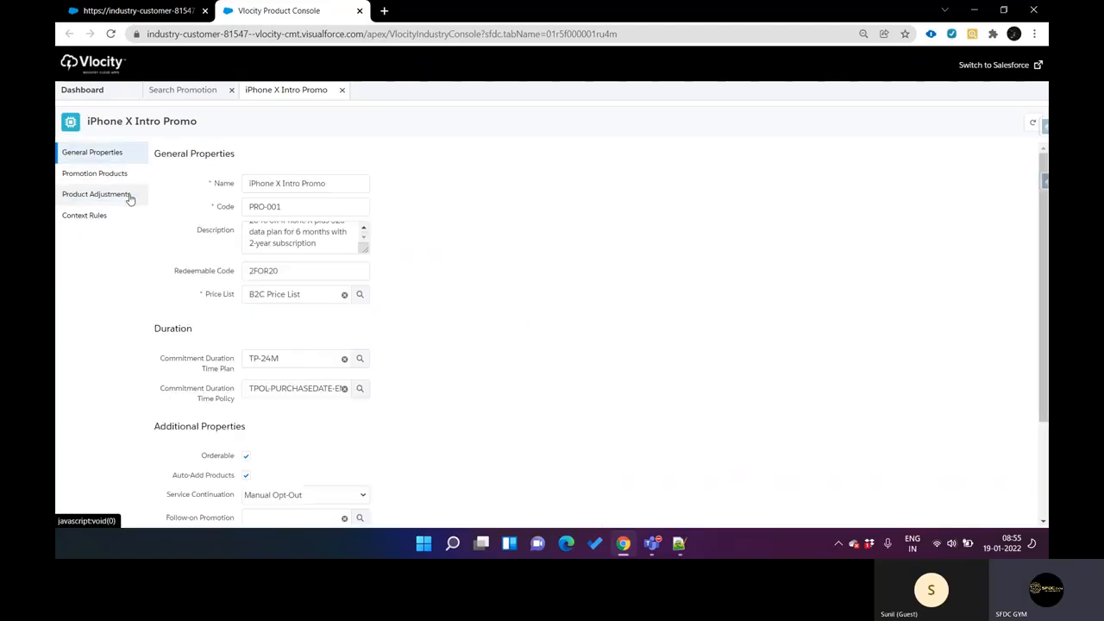
key("ctrl+Tab")
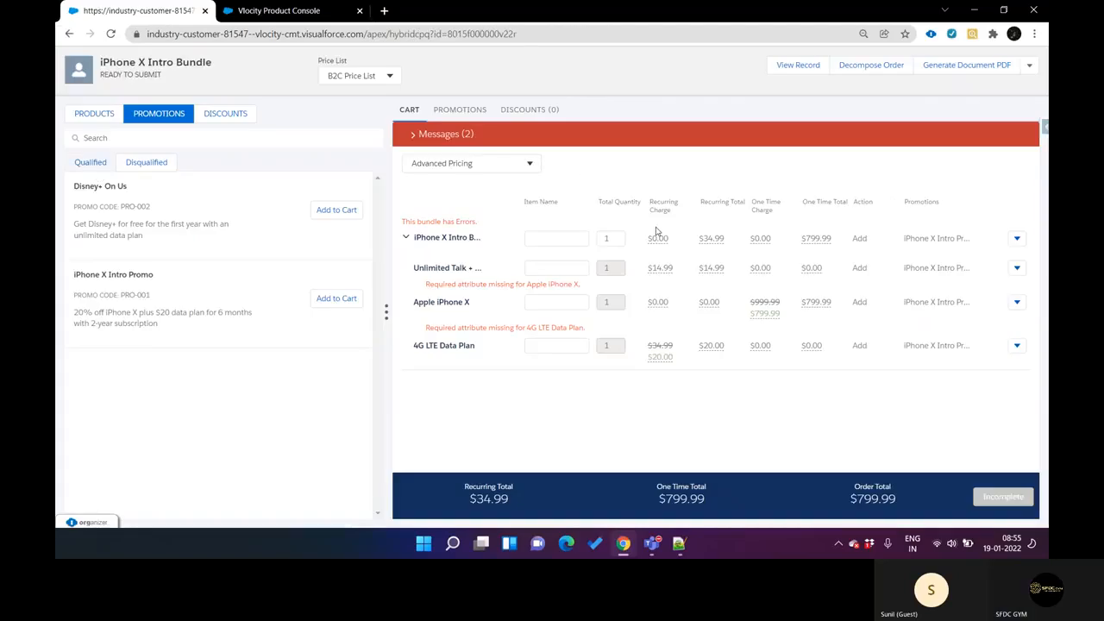
key("ctrl+Tab")
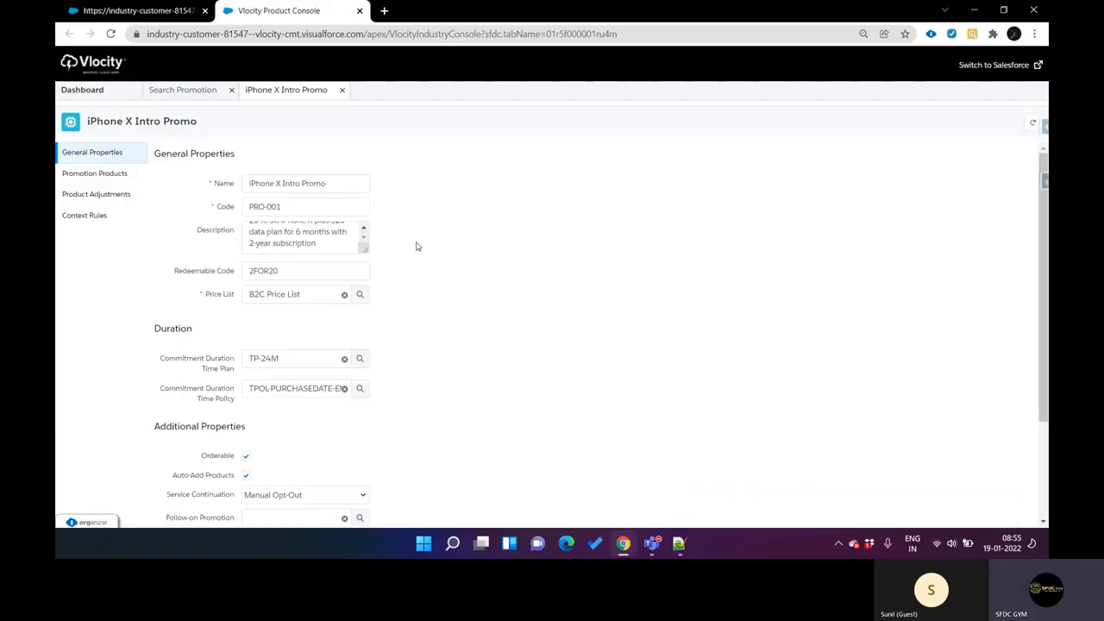
Step: Compare the promotion's products and product adjustments in Product Console with the bundle's line items in the CPQ cart
left_click(115, 181)
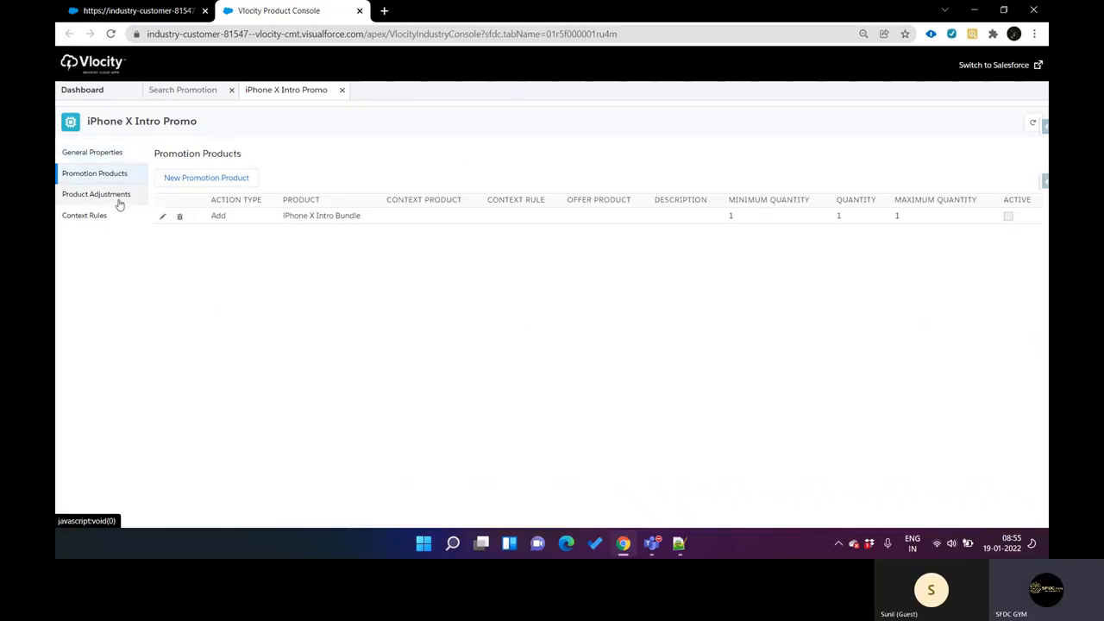
left_click(119, 202)
key("ctrl+Tab")
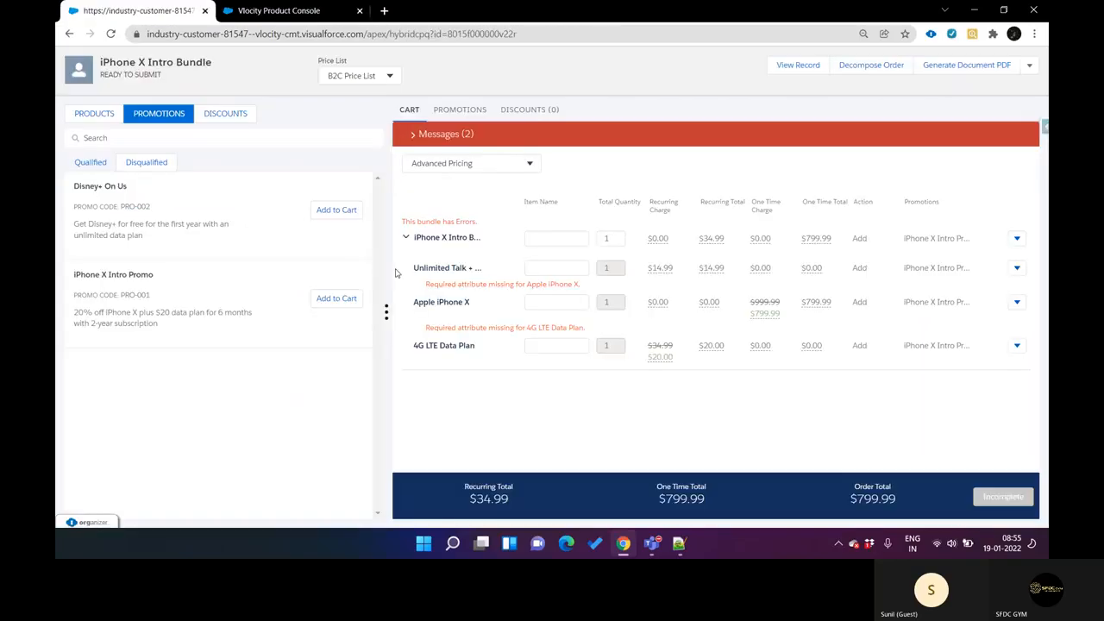
key("ctrl+Tab")
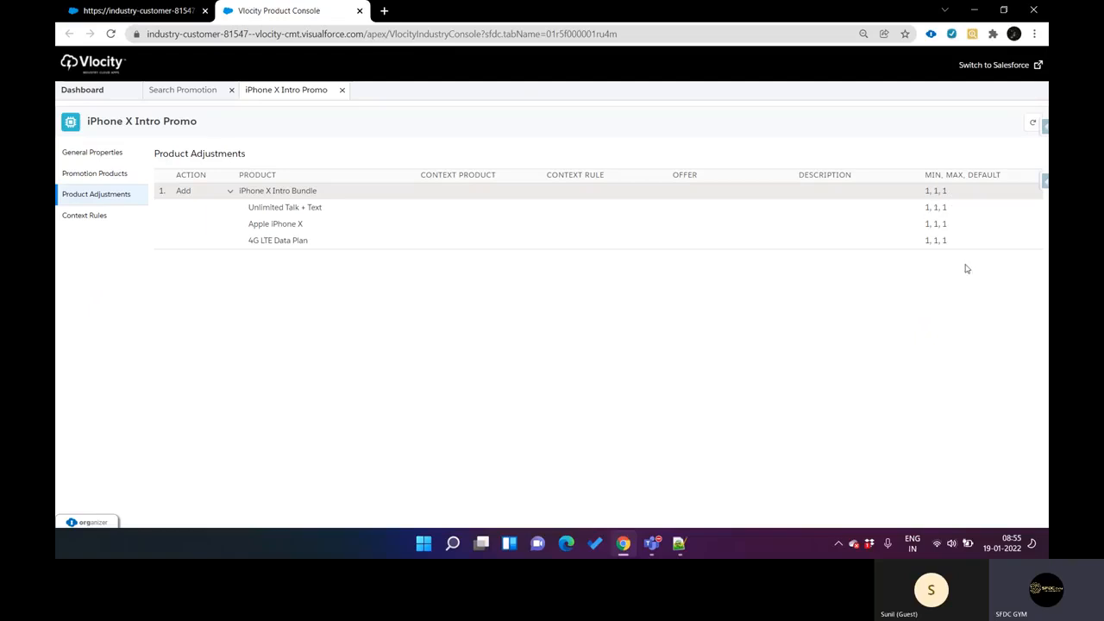
key("ctrl+Tab")
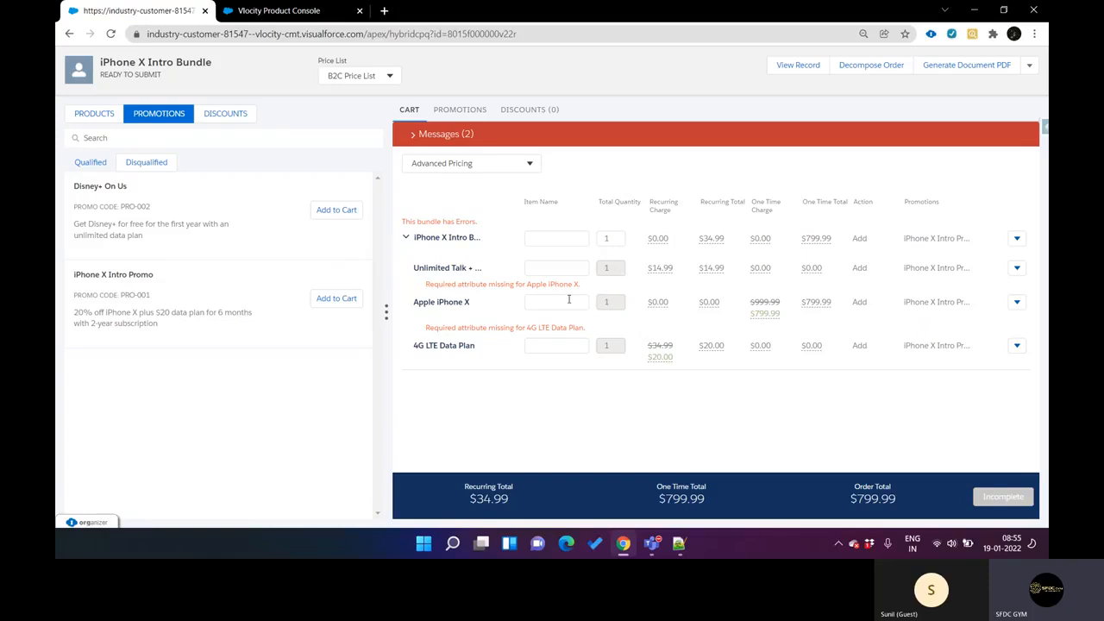
key("ctrl+Tab")
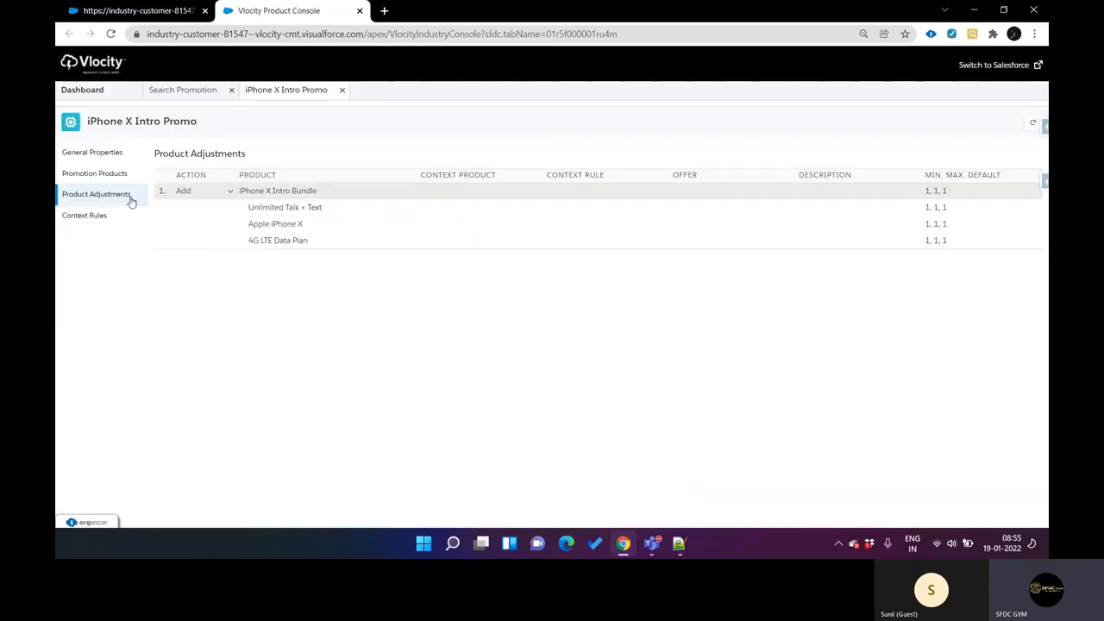
Step: Review the promotion's general properties and open the iPhone X Intro Bundle promotion product to examine its cardinality
left_click(111, 152)
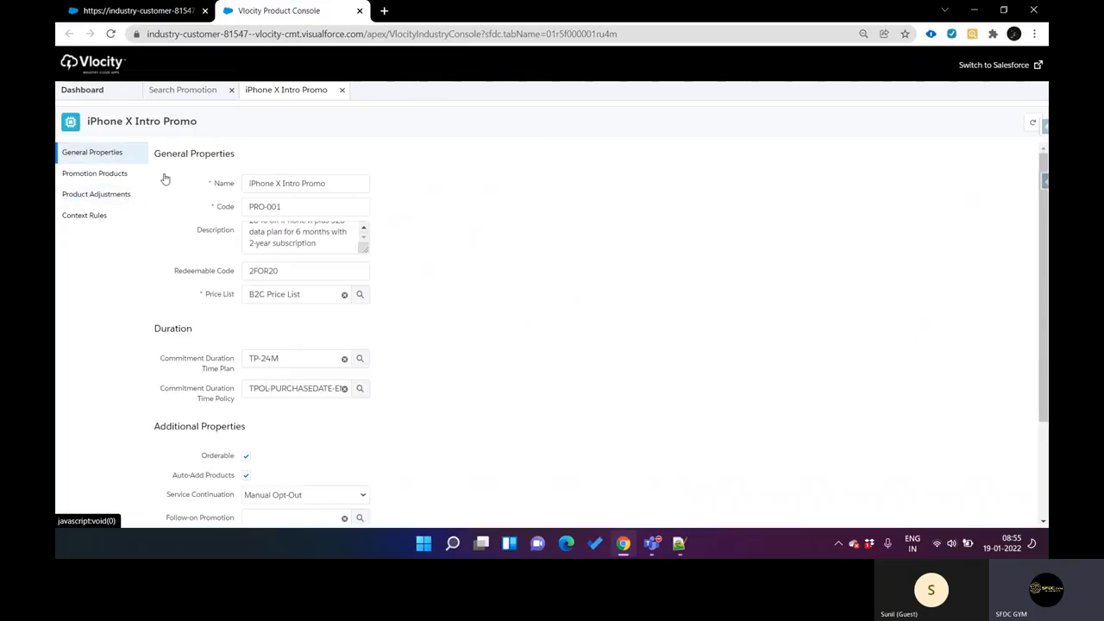
scroll(179, 372, "down", 3)
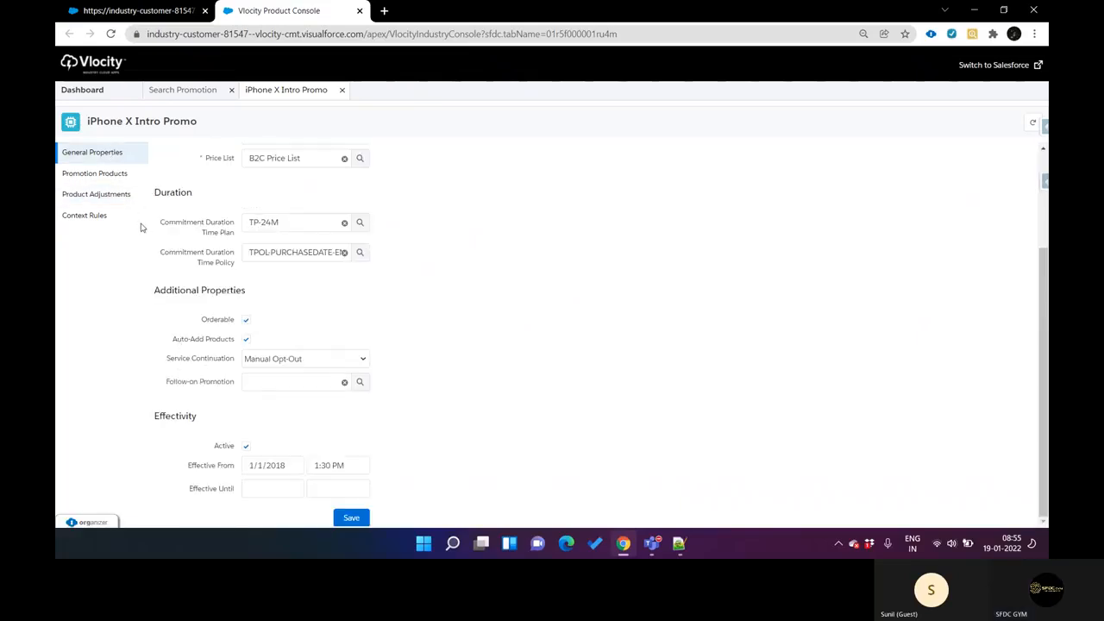
left_click(123, 181)
left_click(411, 217)
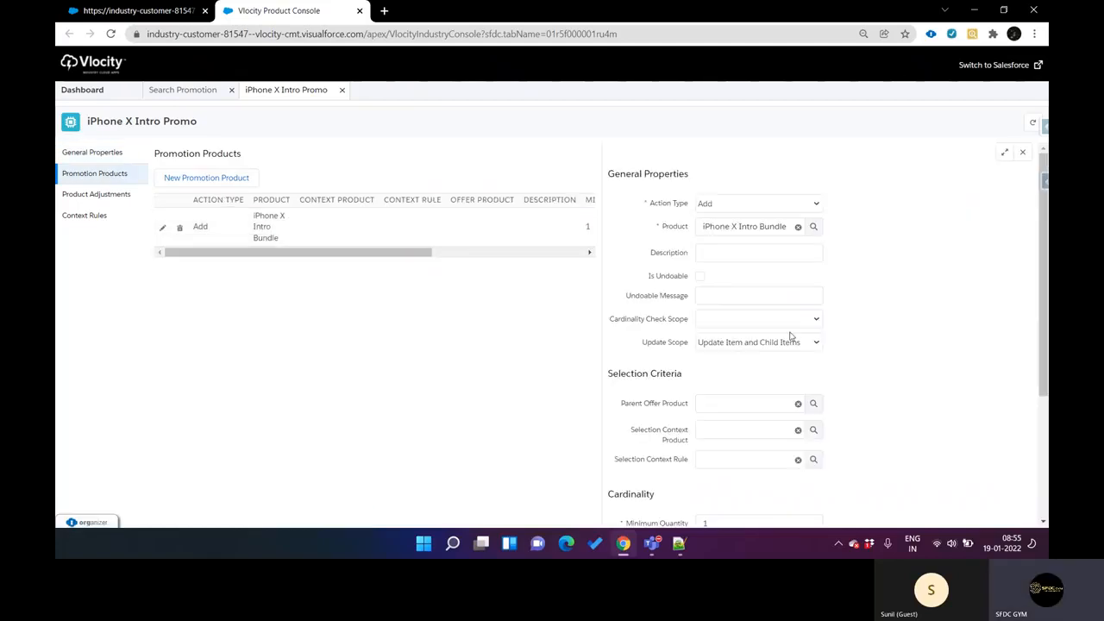
scroll(790, 335, "down", 3)
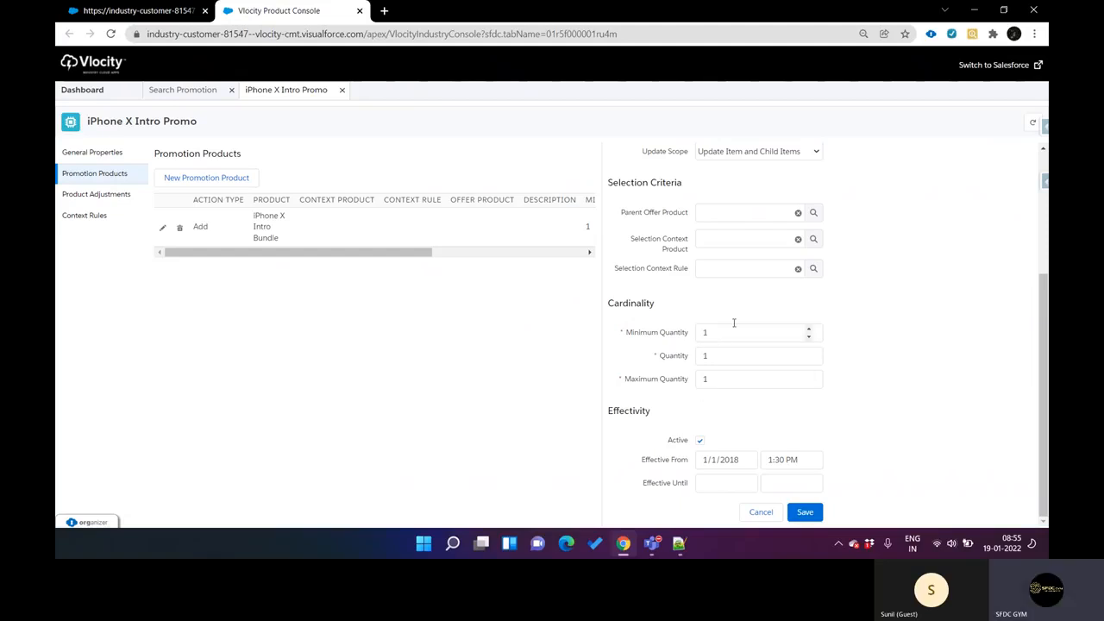
Step: In the CPQ cart, try a quantity of 2 for the iPhone X Intro Bundle and set it back to 1
key("ctrl+Tab")
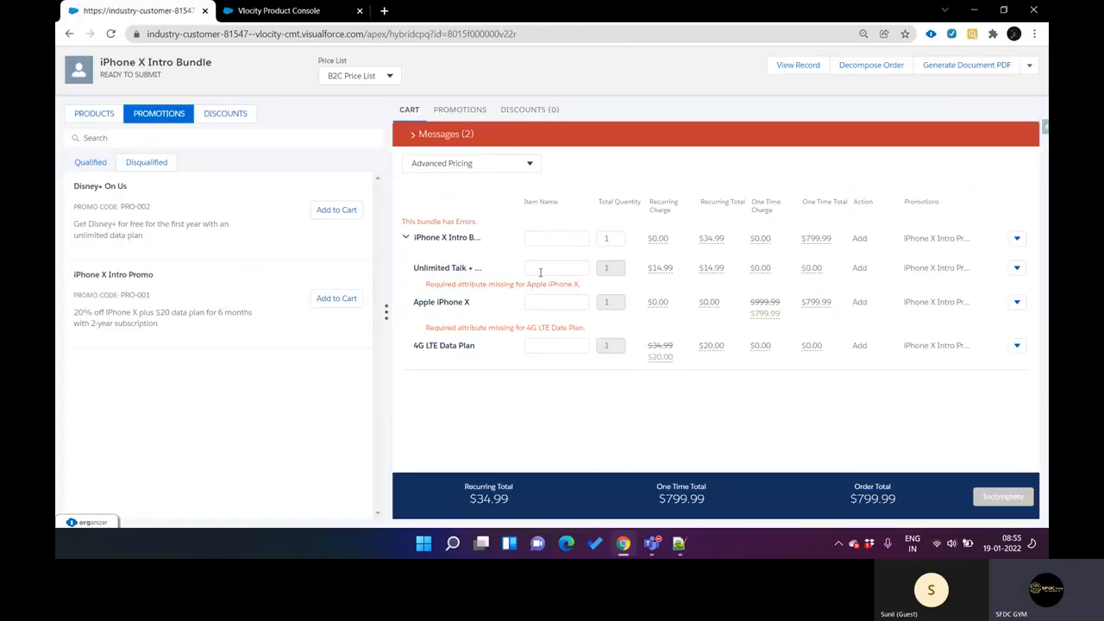
left_click(619, 244)
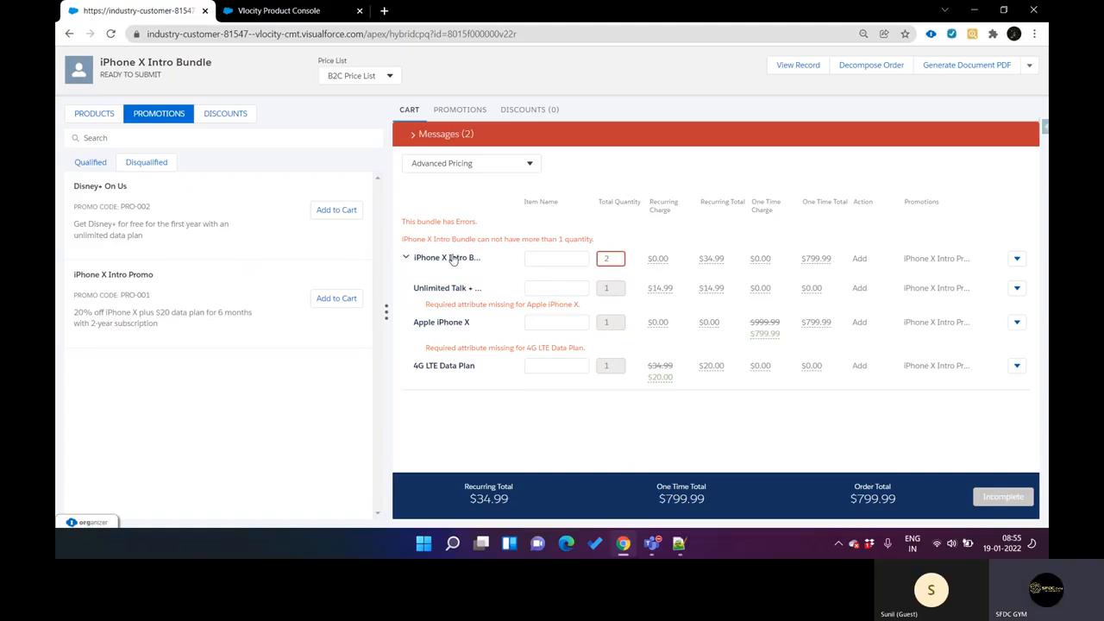
left_click_drag(406, 242, 596, 247)
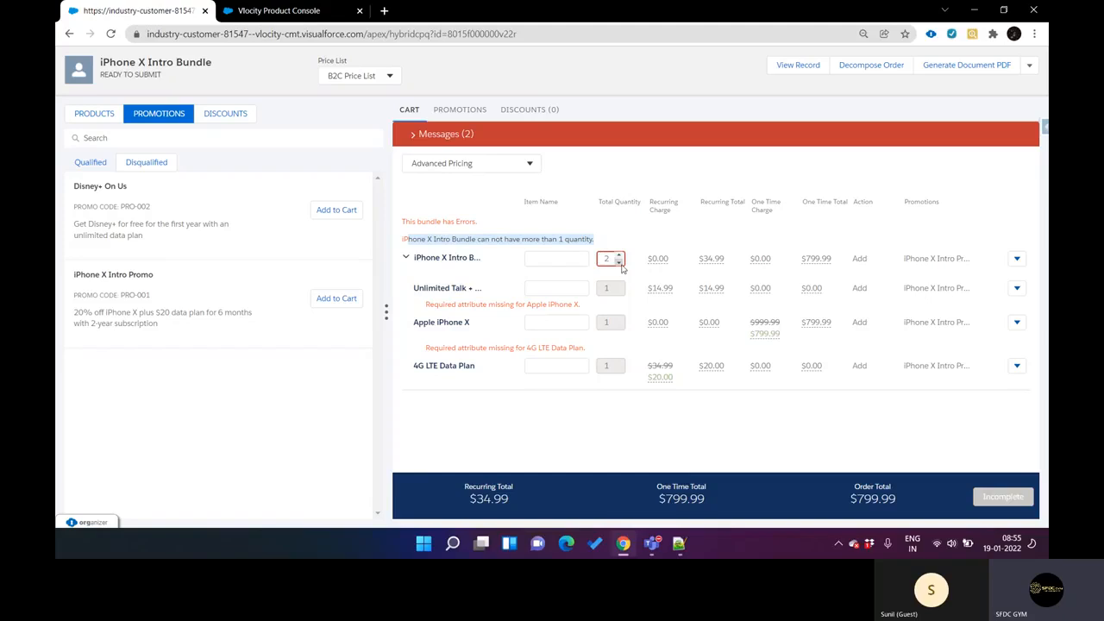
left_click(620, 262)
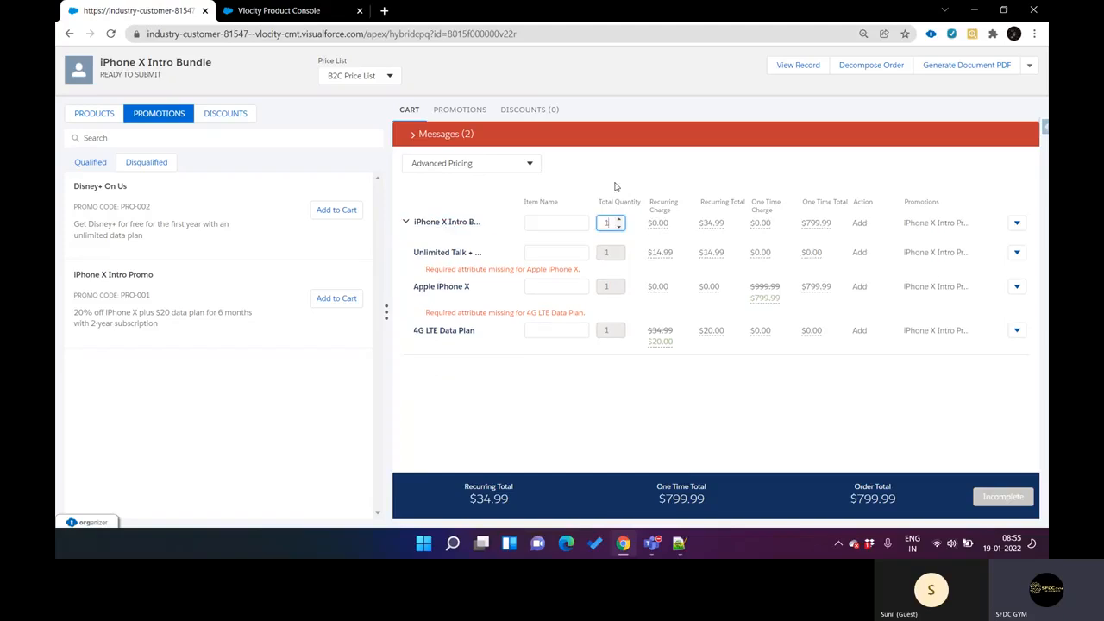
Step: Add a second iPhone X Intro Bundle to the cart from the product list and review the cart's line items
left_click(95, 165)
left_click(94, 117)
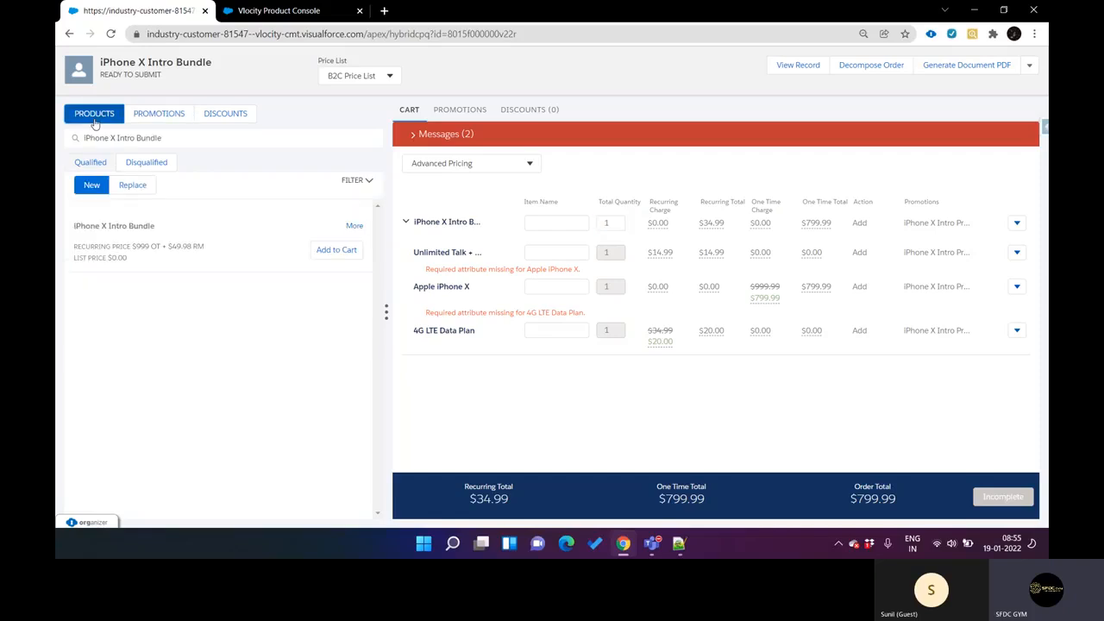
left_click(333, 251)
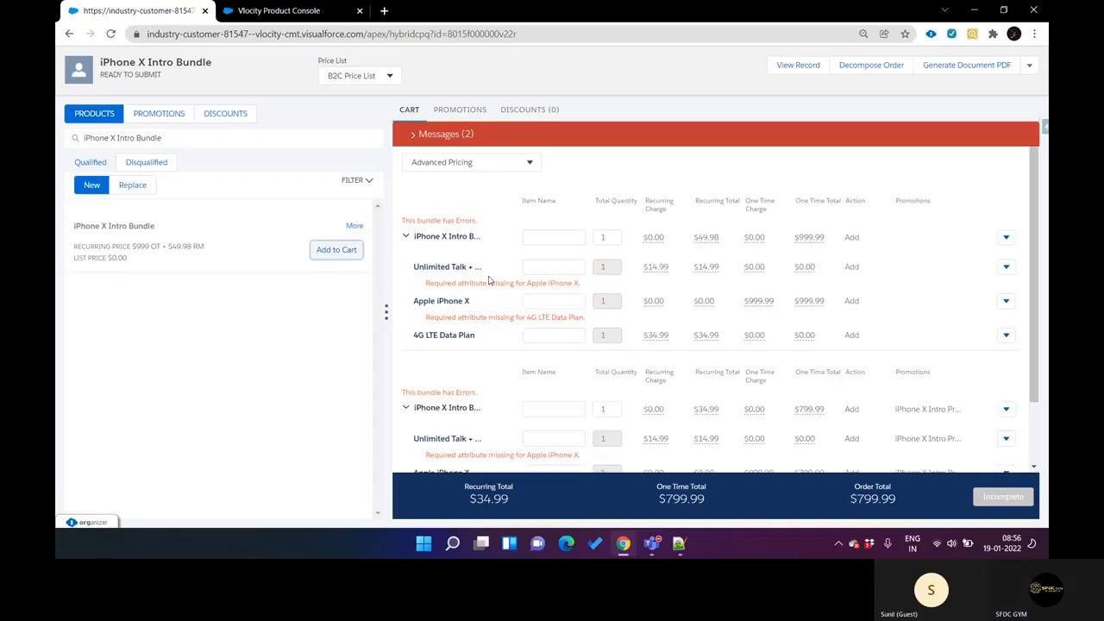
scroll(489, 279, "down", 2)
scroll(488, 279, "up", 2)
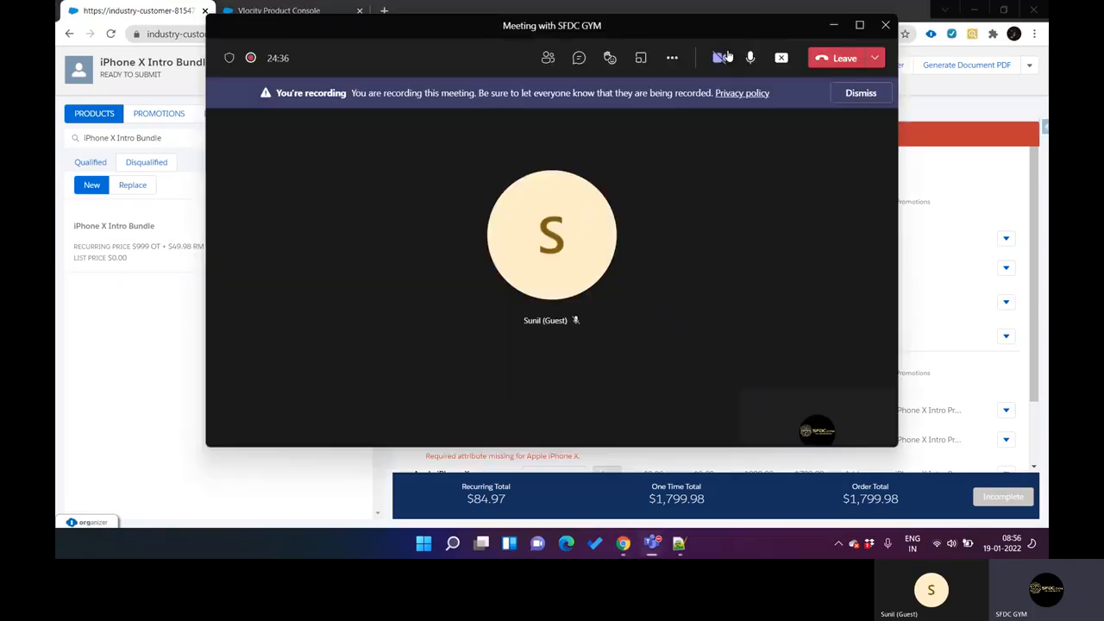
left_click(721, 58)
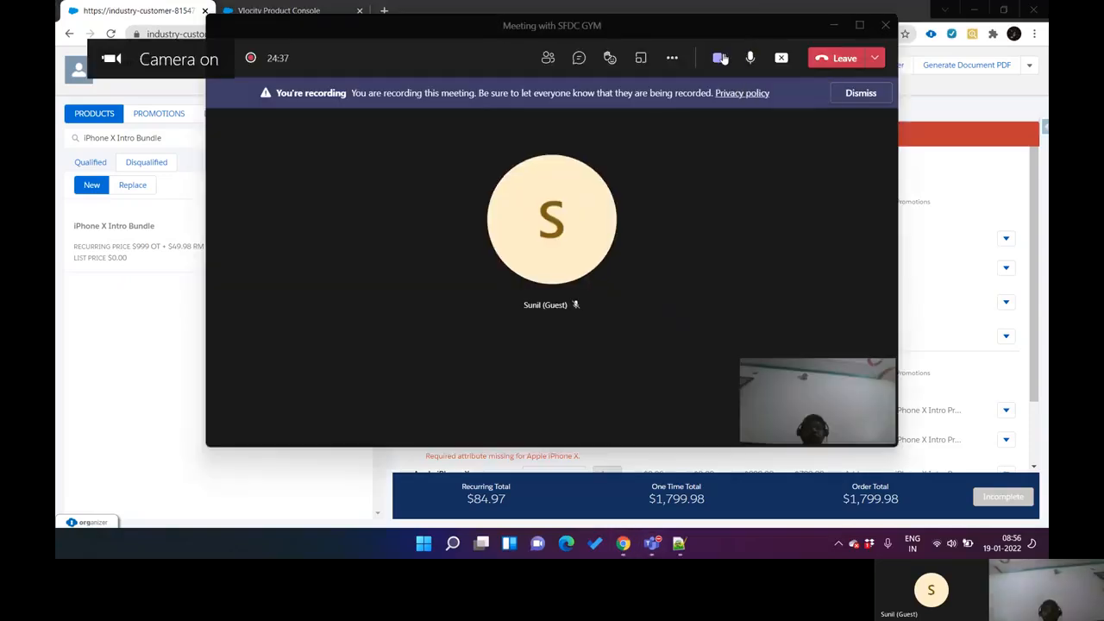
left_click(721, 57)
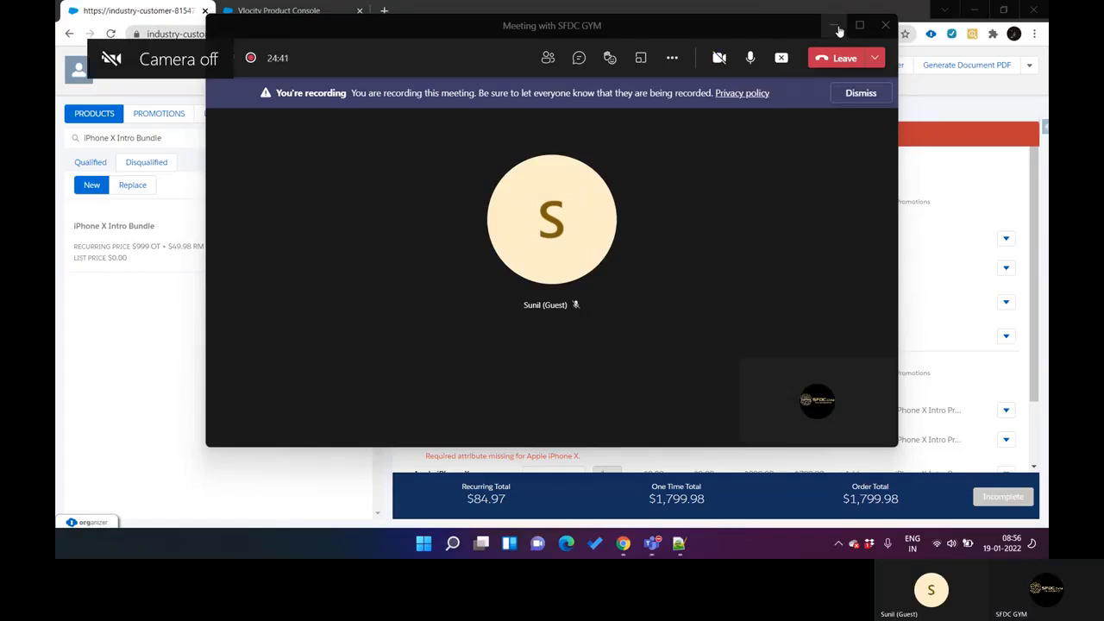
left_click(834, 27)
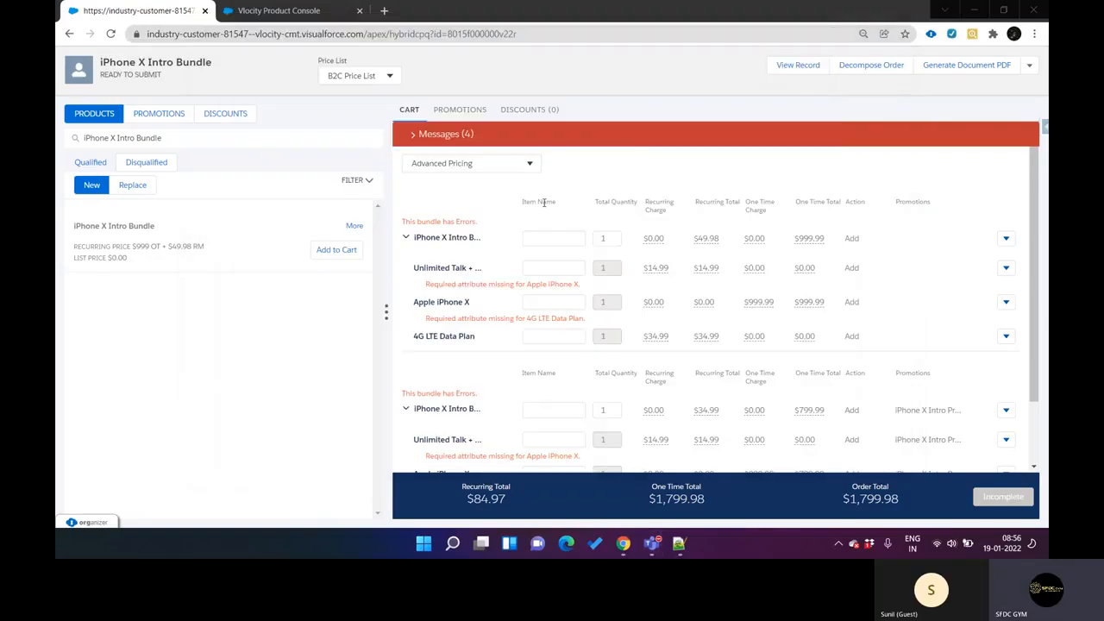
Step: Compare the bundles with and without the promotion in the cart, and add a third iPhone X Intro Bundle
scroll(555, 285, "down", 1)
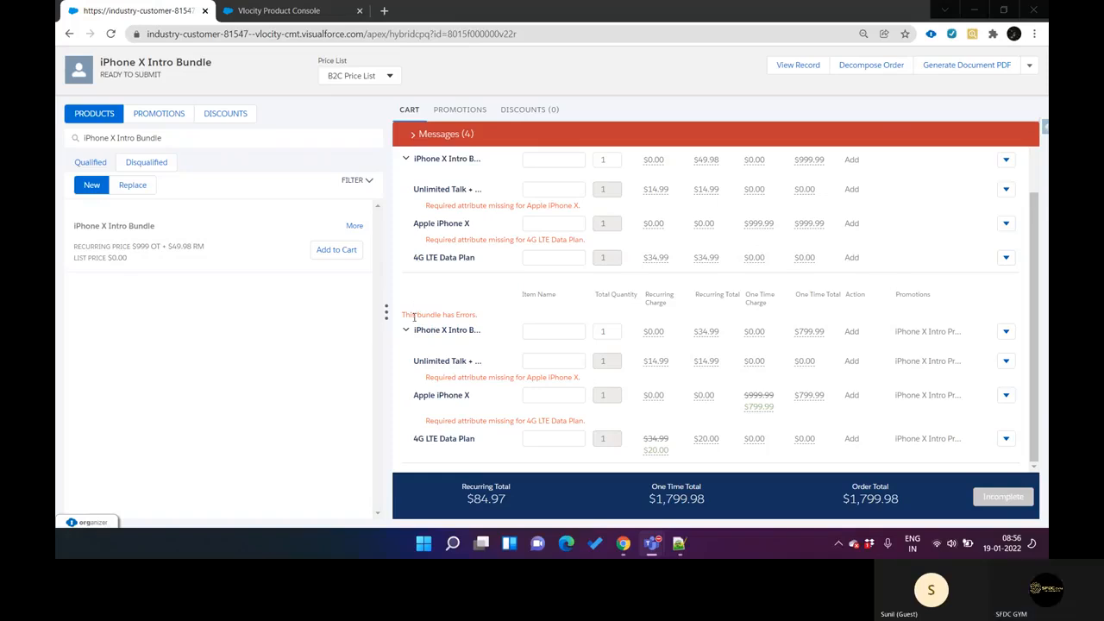
left_click_drag(411, 315, 471, 314)
scroll(472, 314, "up", 1)
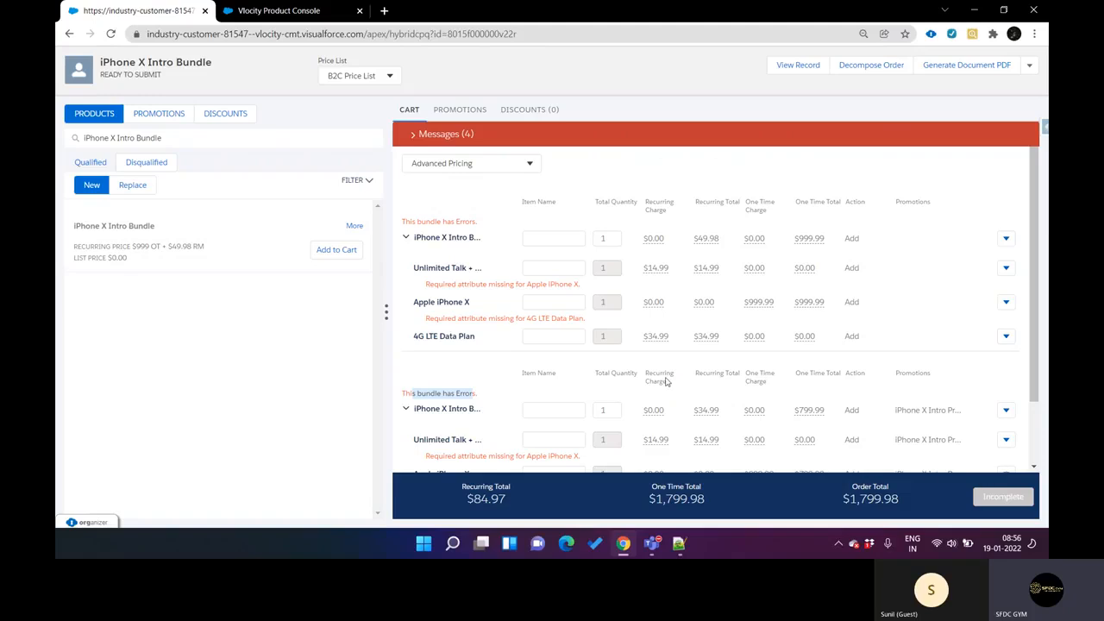
scroll(516, 333, "down", 1)
left_click(335, 250)
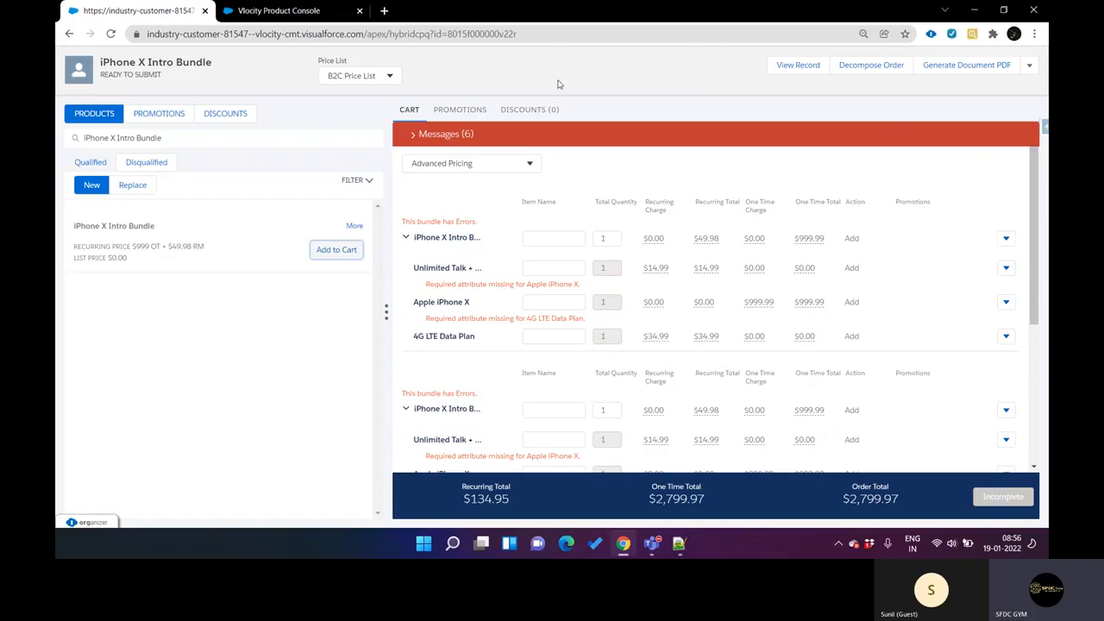
scroll(484, 216, "down", 3)
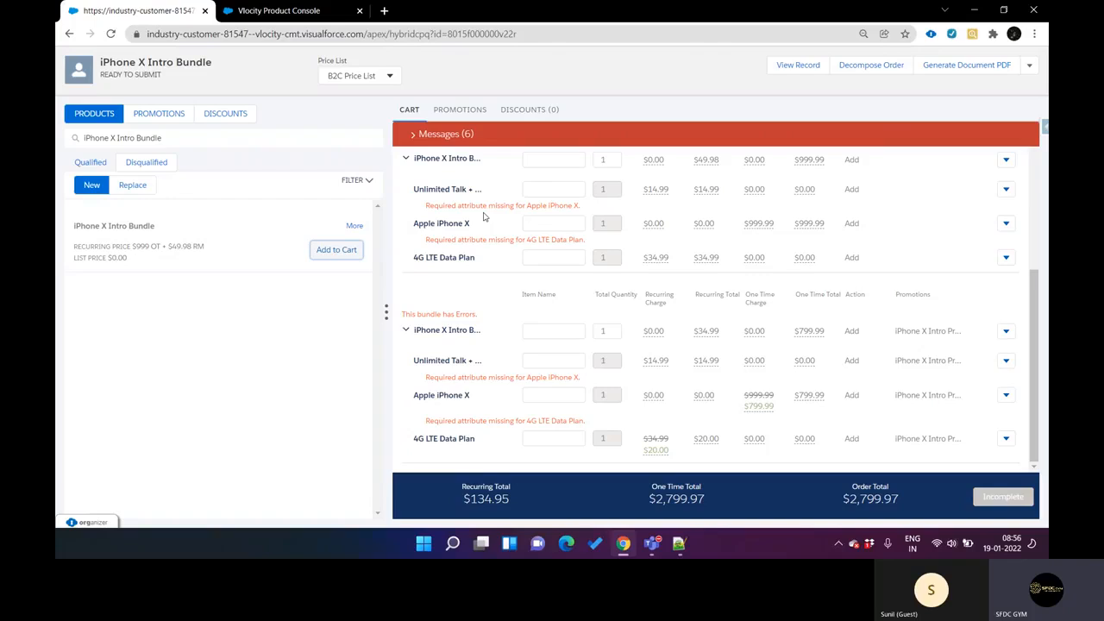
Step: Check the iPhone X Intro Bundle promotion product's Maximum Quantity in Product Console and return to the CPQ cart
key("ctrl+Tab")
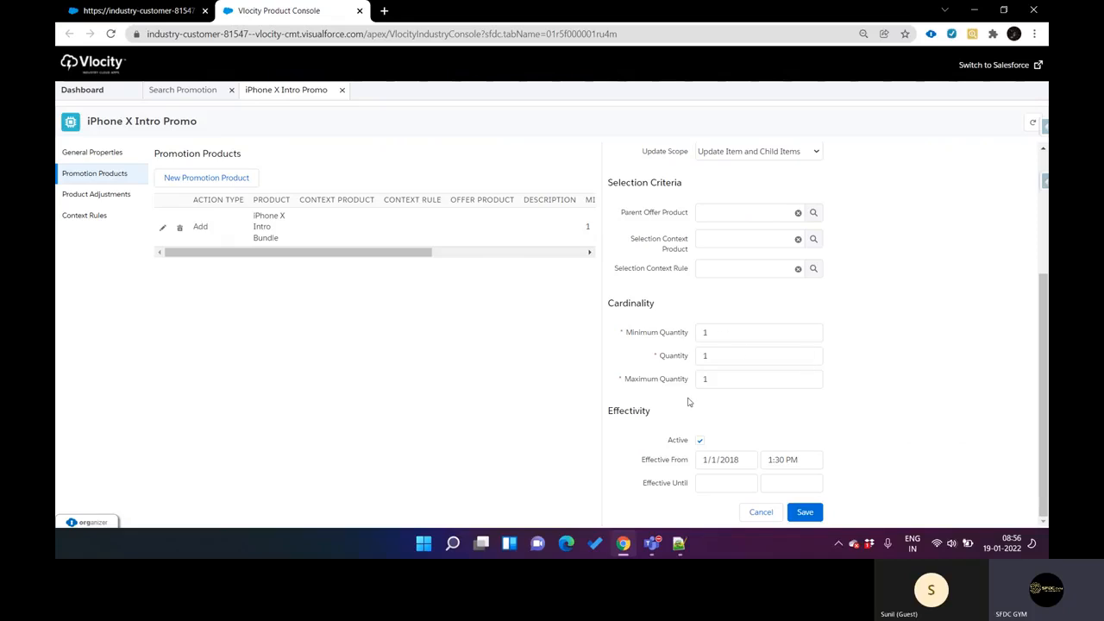
double_click(717, 382)
key("ctrl+Tab")
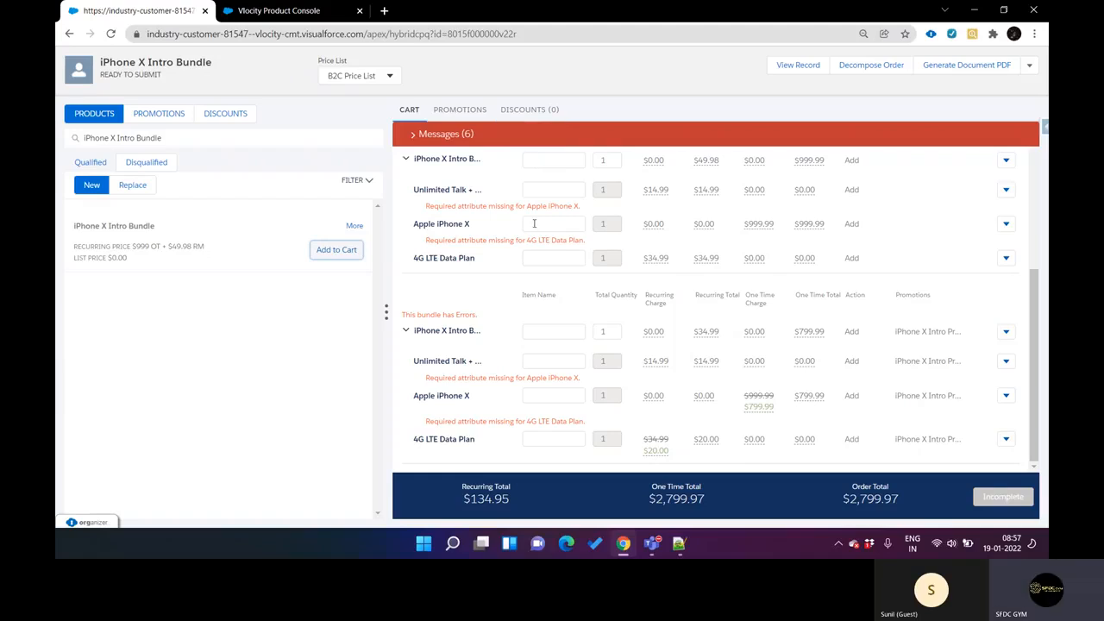
Step: Show the qualified discounts available for the order
scroll(522, 285, "up", 5)
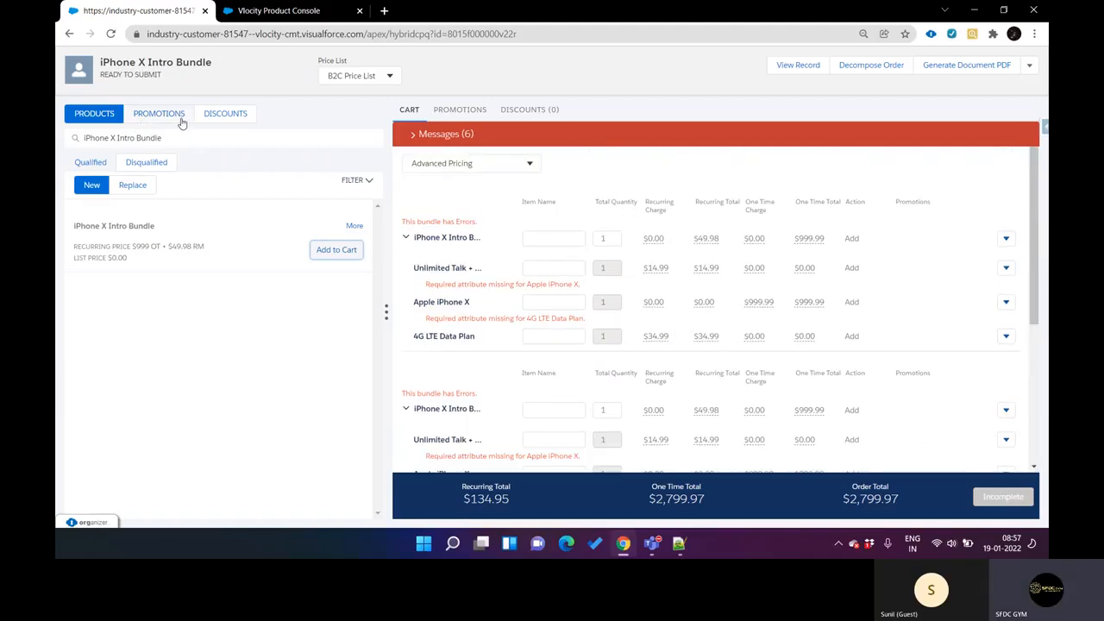
left_click(225, 113)
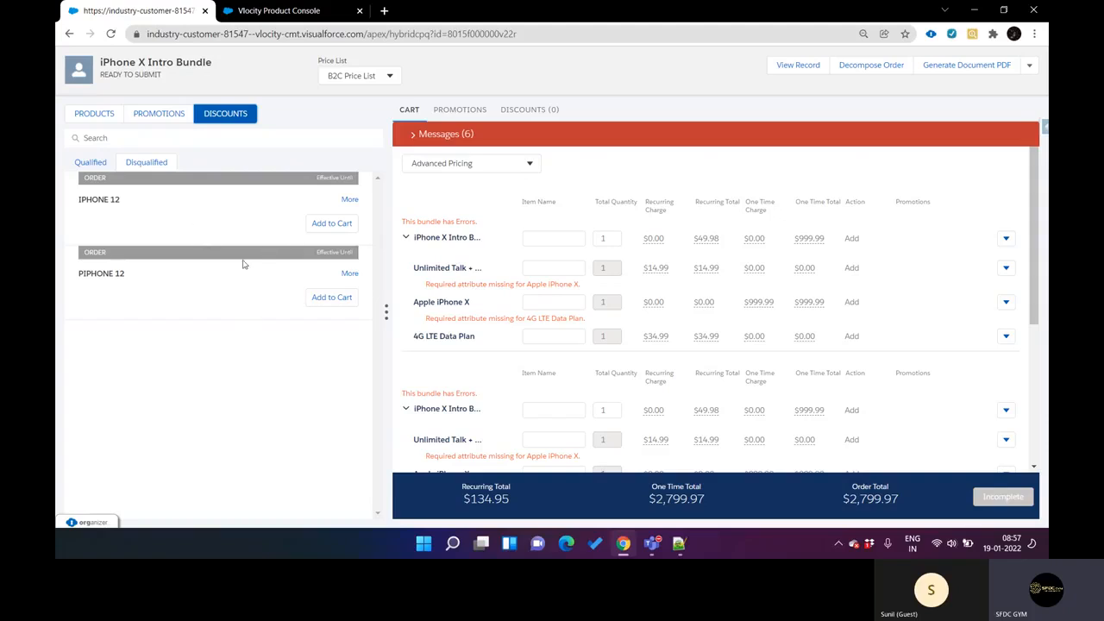
left_click(89, 161)
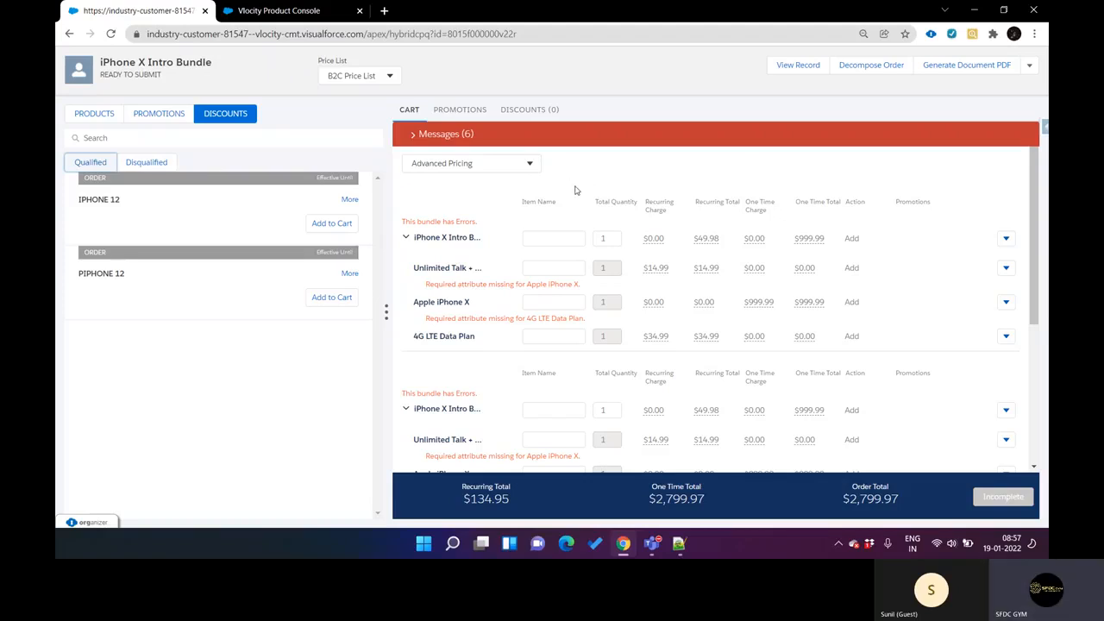
Step: Return to Vlocity Product Console and switch from it to Salesforce
key("ctrl+Tab")
key("ctrl+Tab")
key("ctrl+Tab")
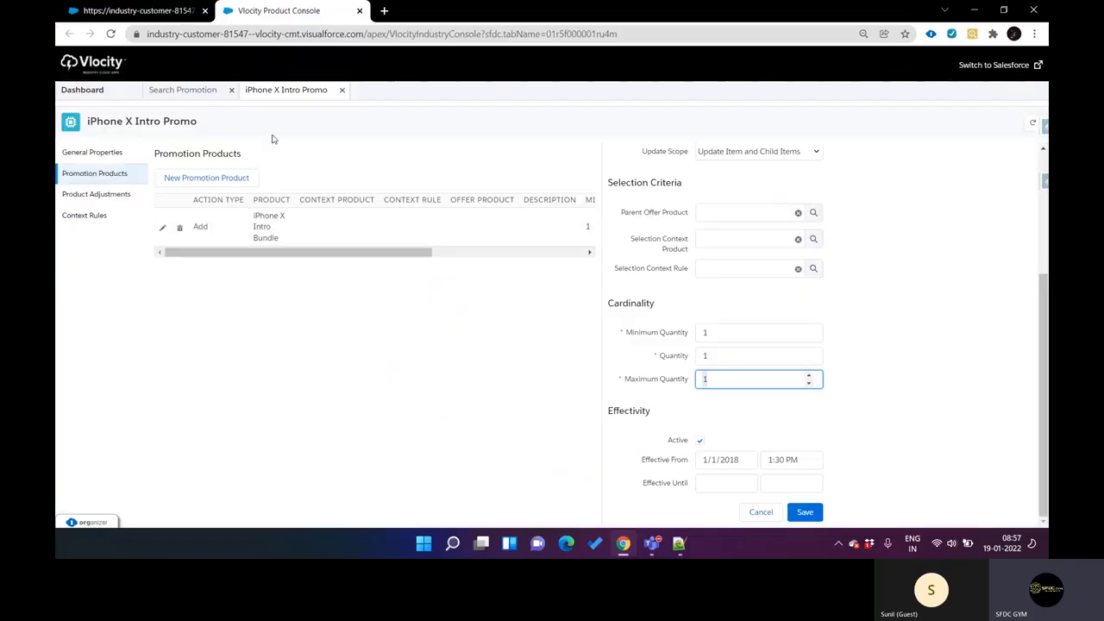
left_click(992, 68)
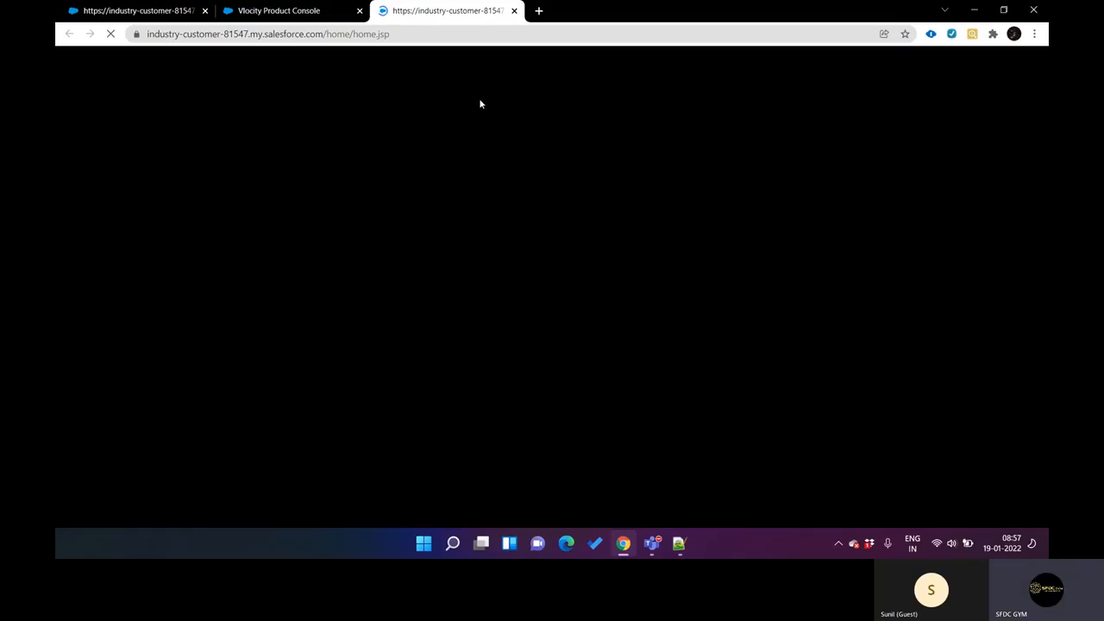
Step: Review the order's cart and qualified discounts, and return to the Salesforce home page
key("ctrl+shift+Tab")
key("ctrl+shift+Tab")
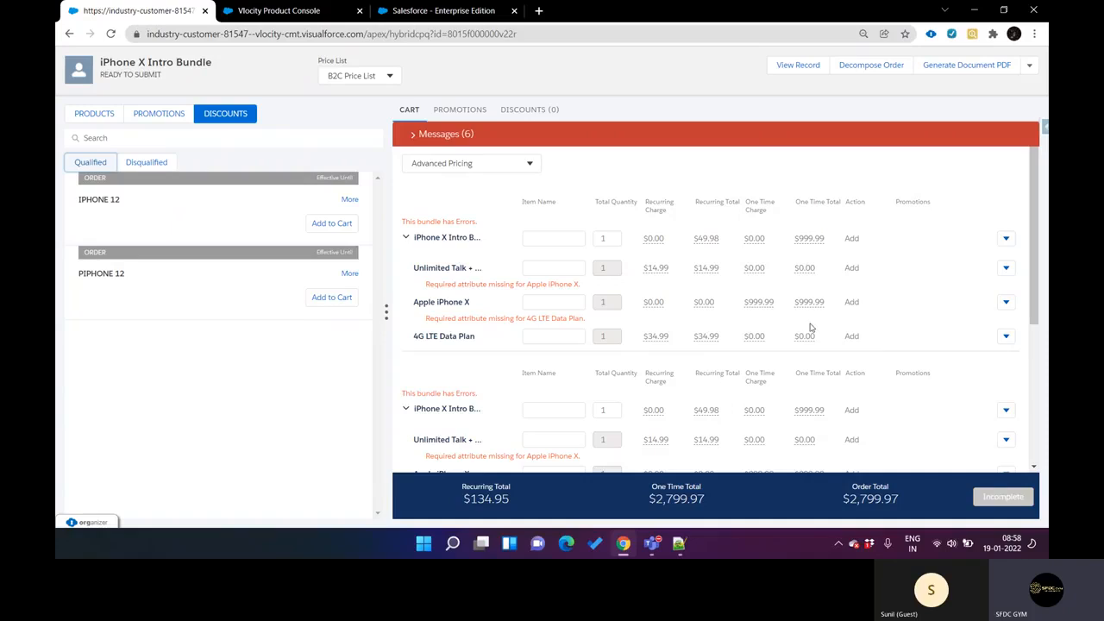
key("ctrl+Tab")
key("ctrl+Tab")
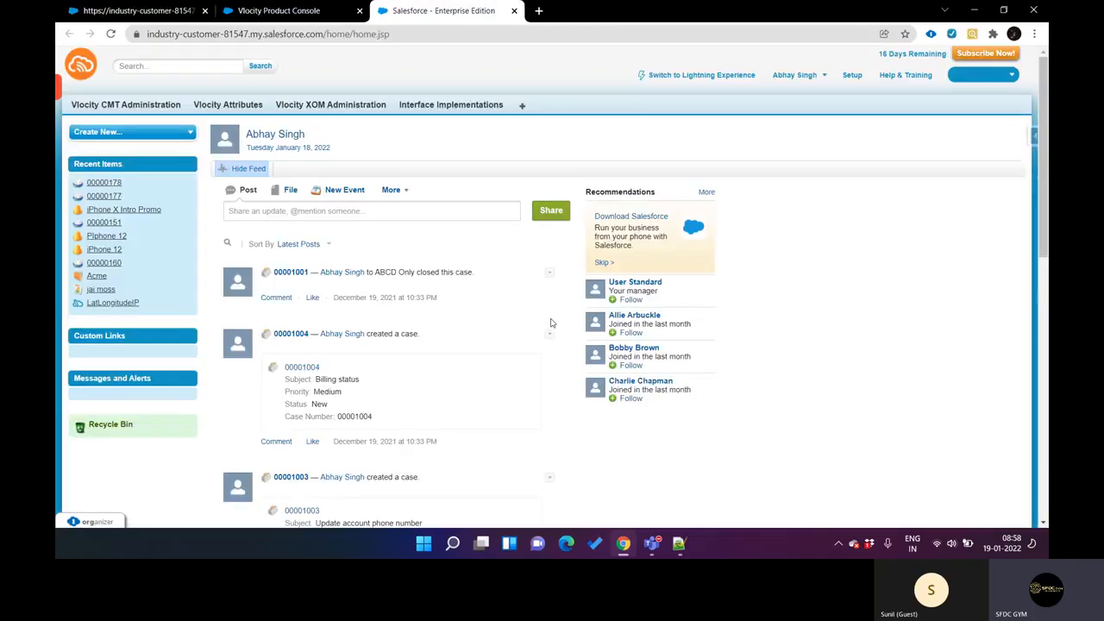
Step: Find "omniscri" in the full list of Salesforce tabs and open OmniScripts in a new browser tab
left_click(523, 109)
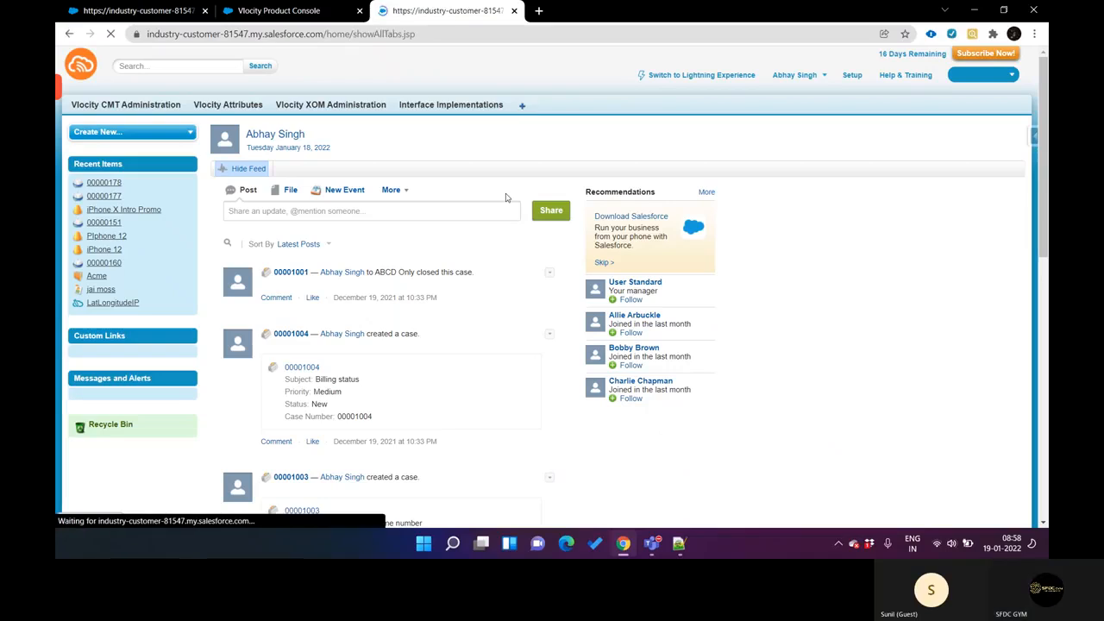
scroll(506, 223, "down", 3)
scroll(506, 225, "down", 10)
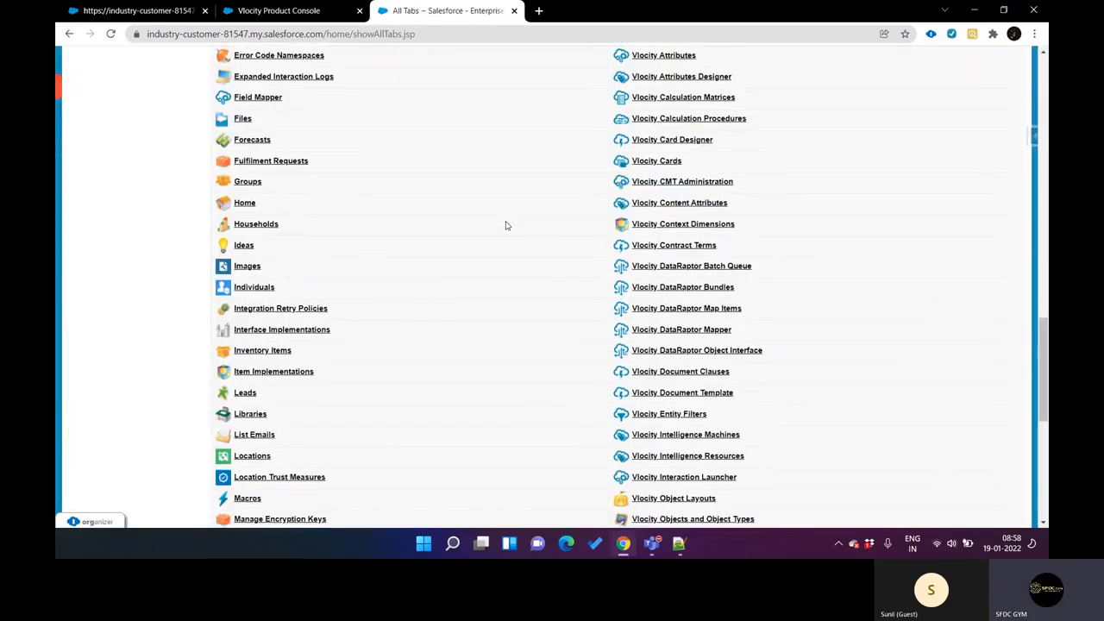
key("ctrl+f")
type("omniscri")
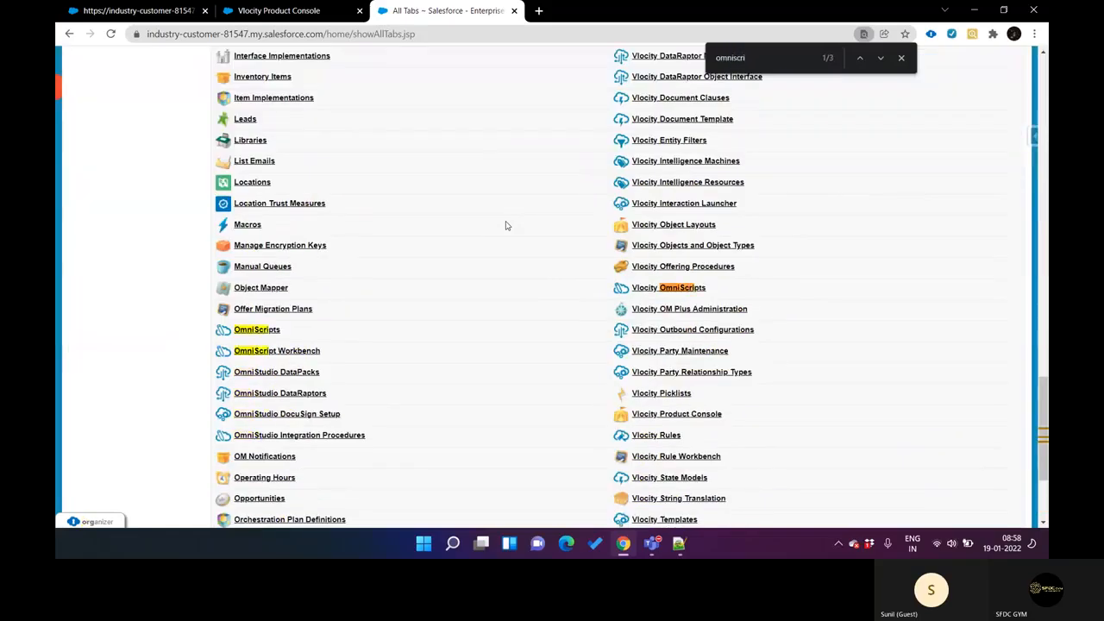
scroll(506, 225, "down", 1)
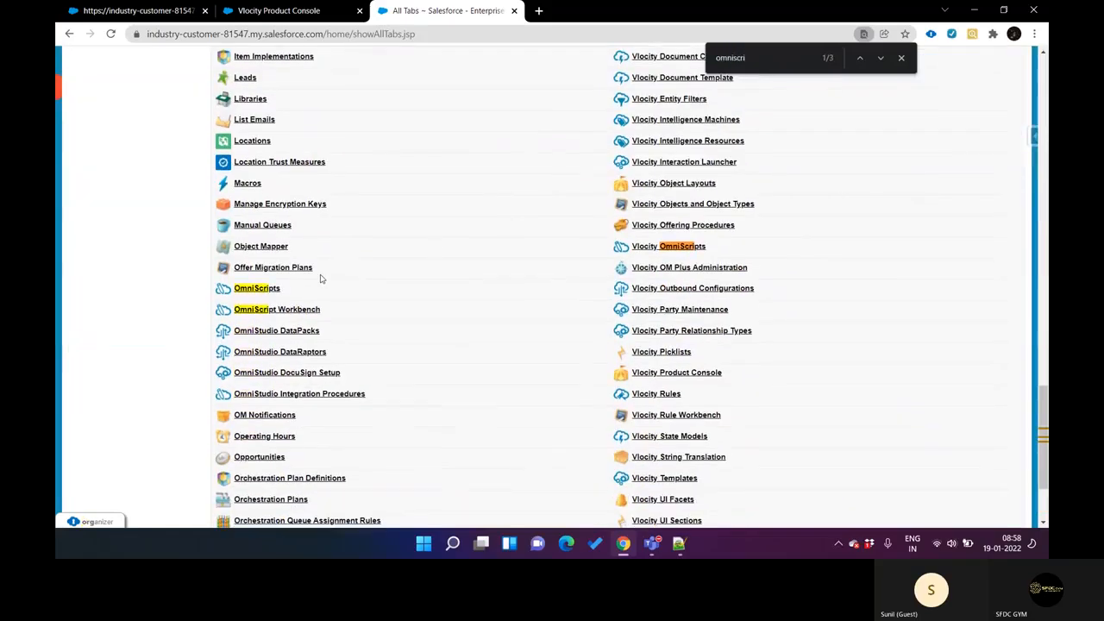
left_click(277, 294)
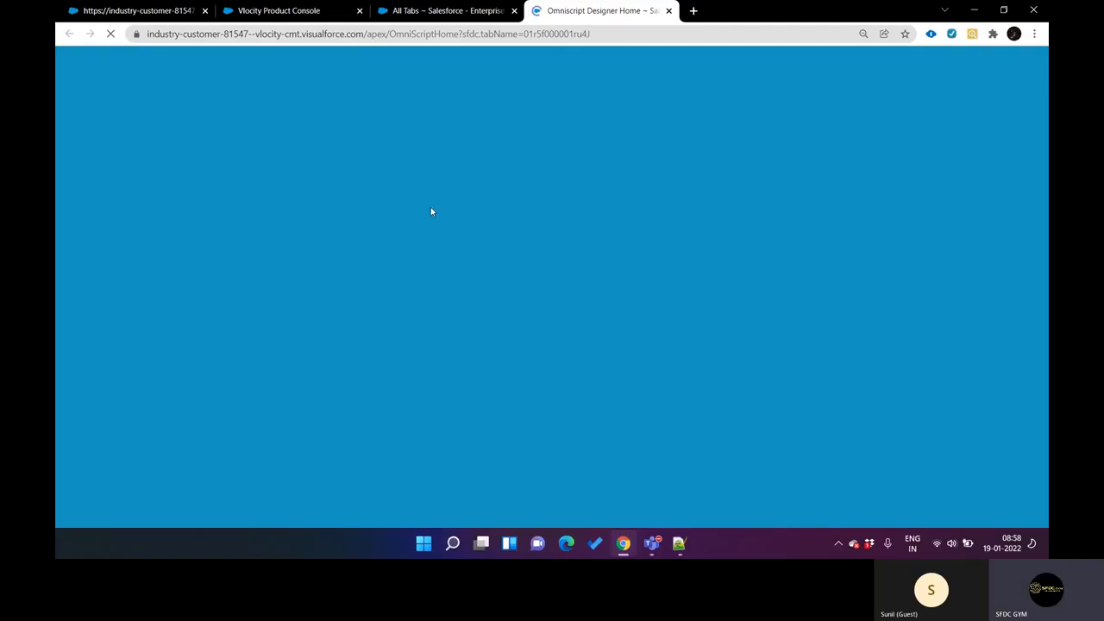
Step: Find OmniStudio DataRaptors in the All Tabs list, open it in a new browser tab, and sort the bundles by last modified date
key("ctrl+shift+Tab")
key("ctrl+f")
type("datara")
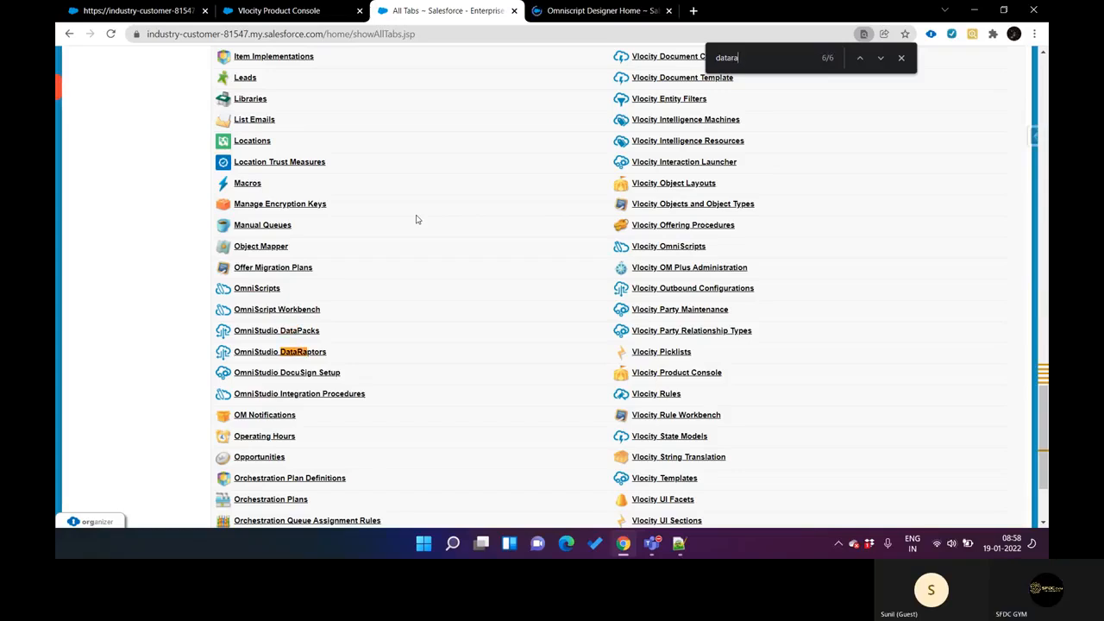
left_click(317, 355)
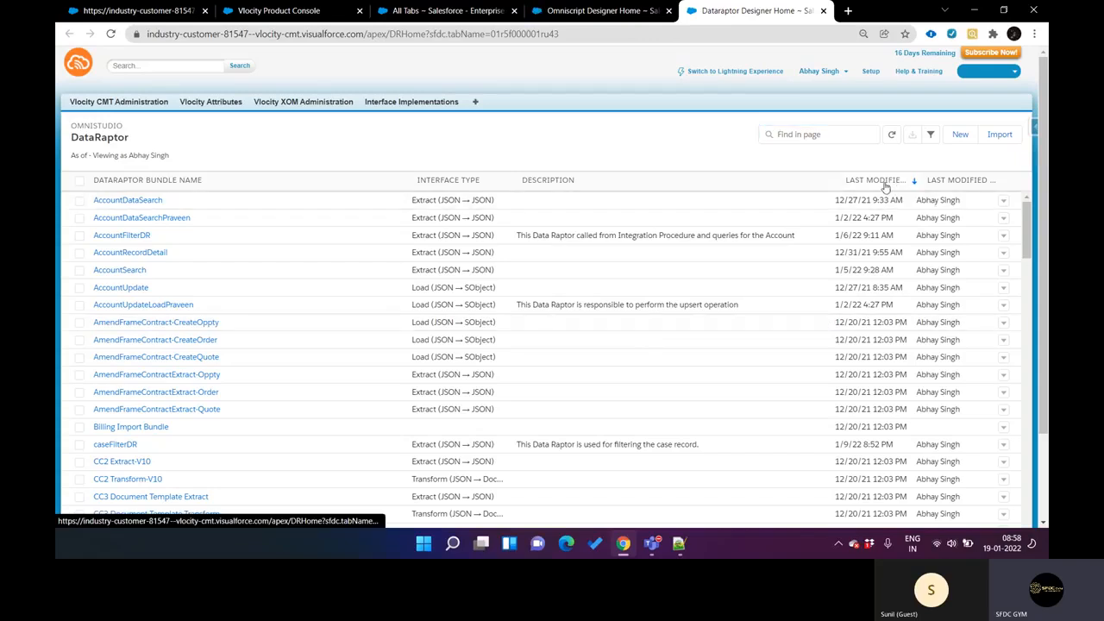
left_click(888, 187)
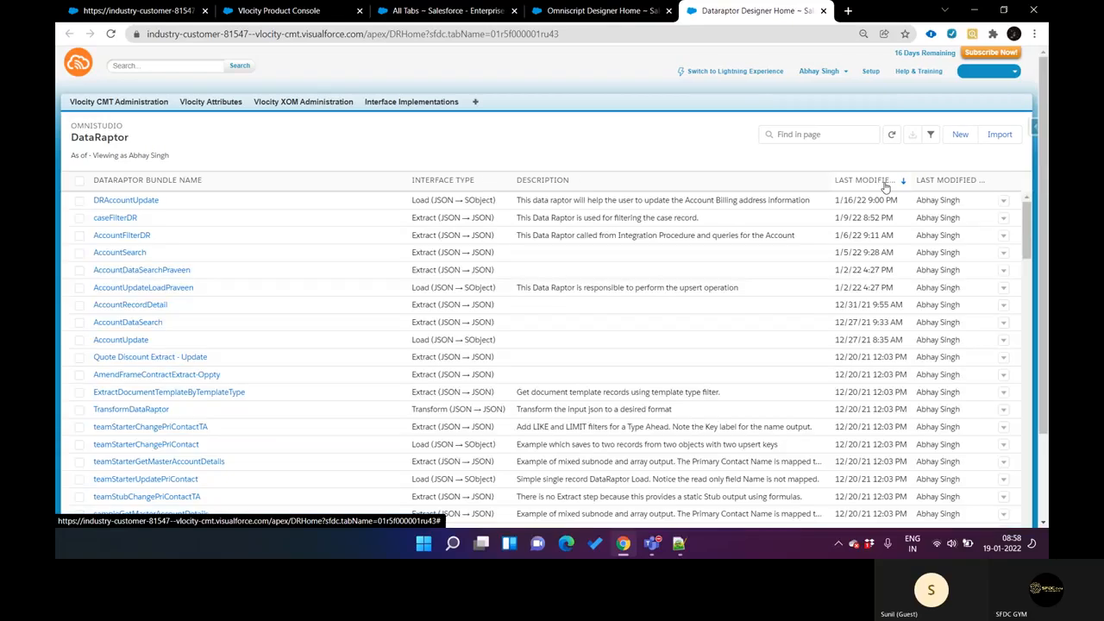
Step: Open the DRAccountUpdate DataRaptor and review its fields, options, formulas and objects
left_click(136, 201)
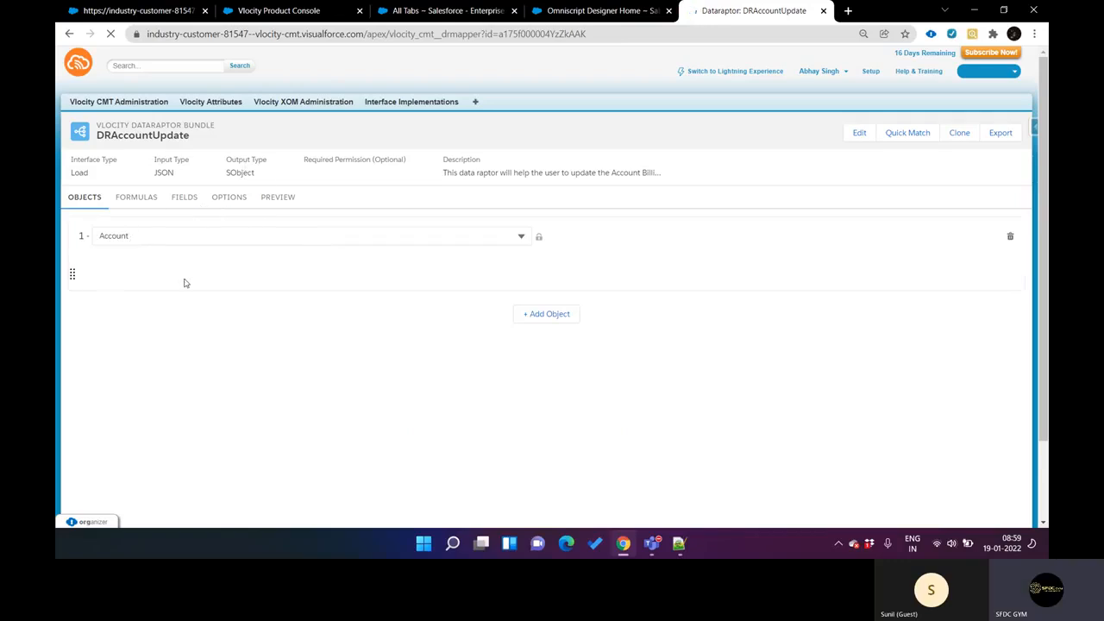
left_click(187, 200)
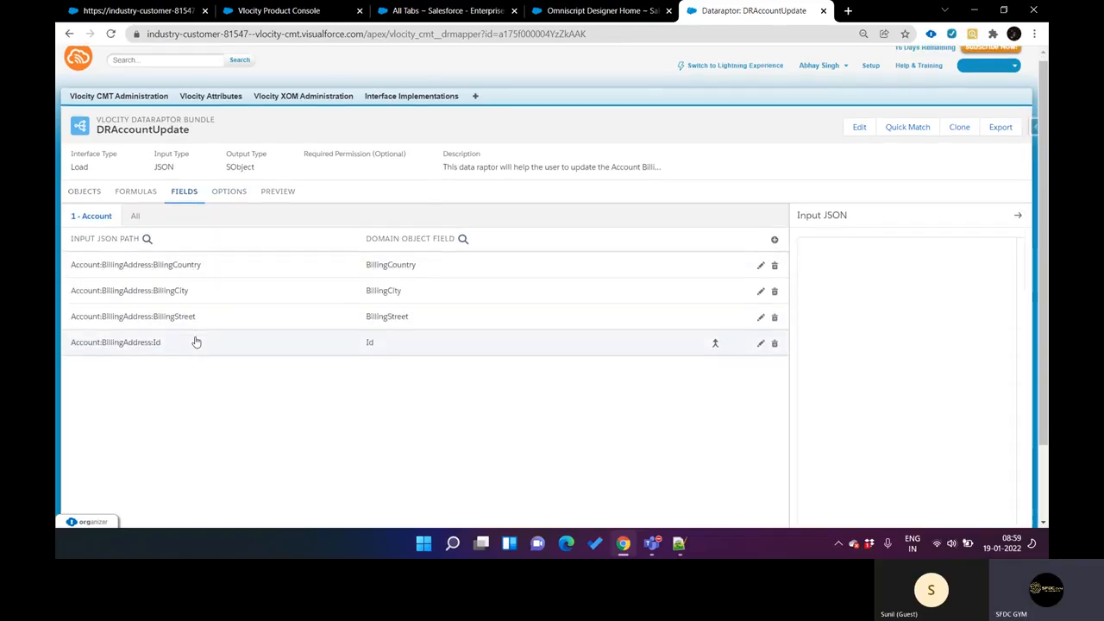
scroll(198, 328, "down", 1)
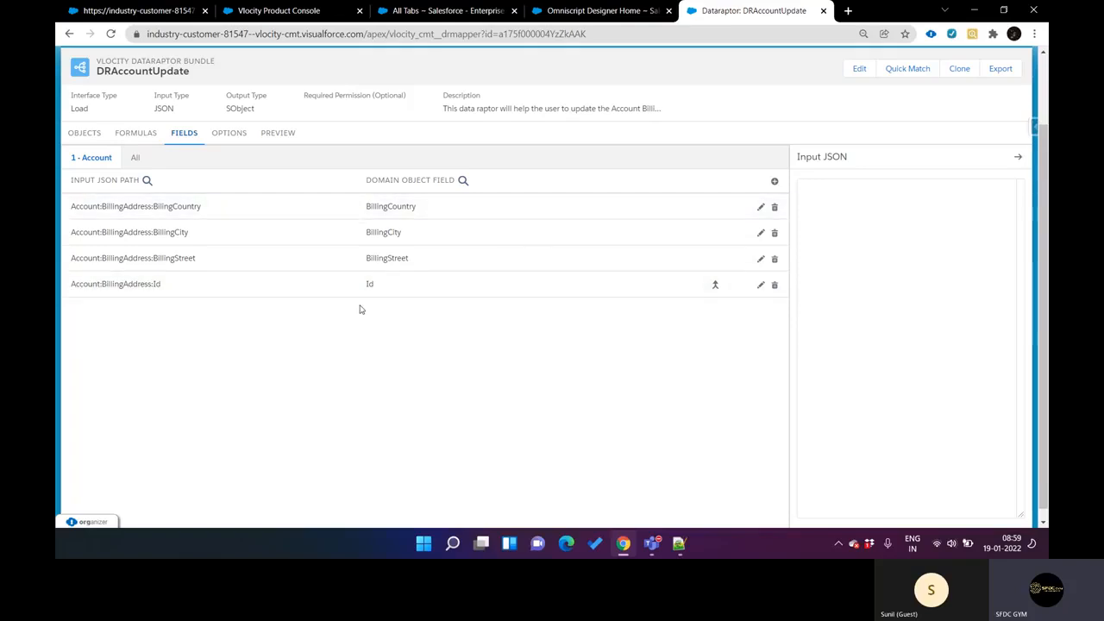
left_click(220, 140)
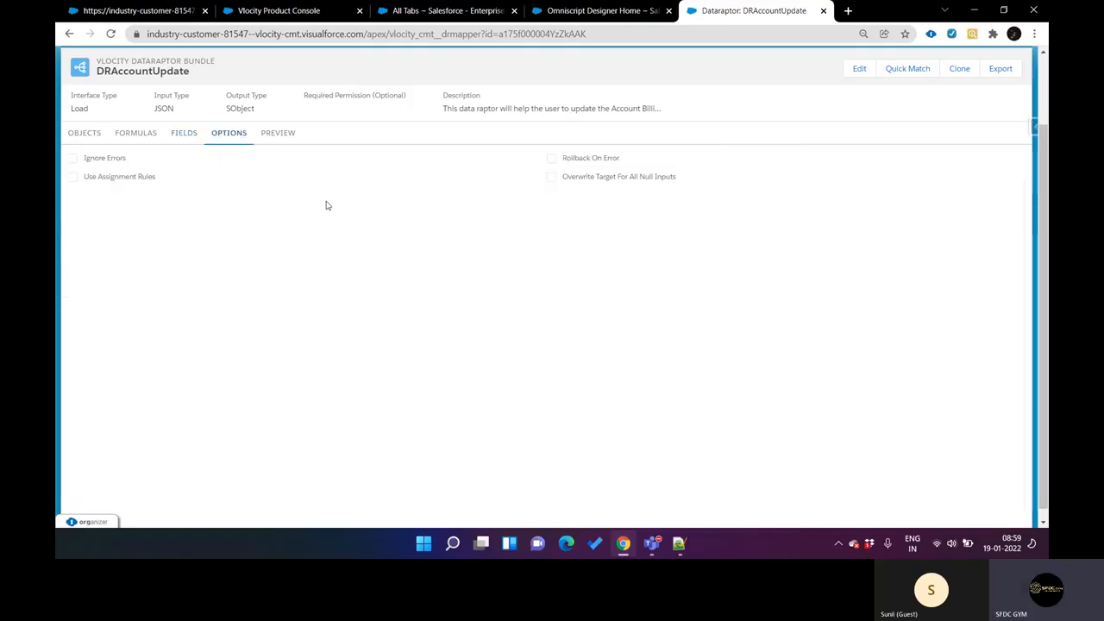
left_click(130, 142)
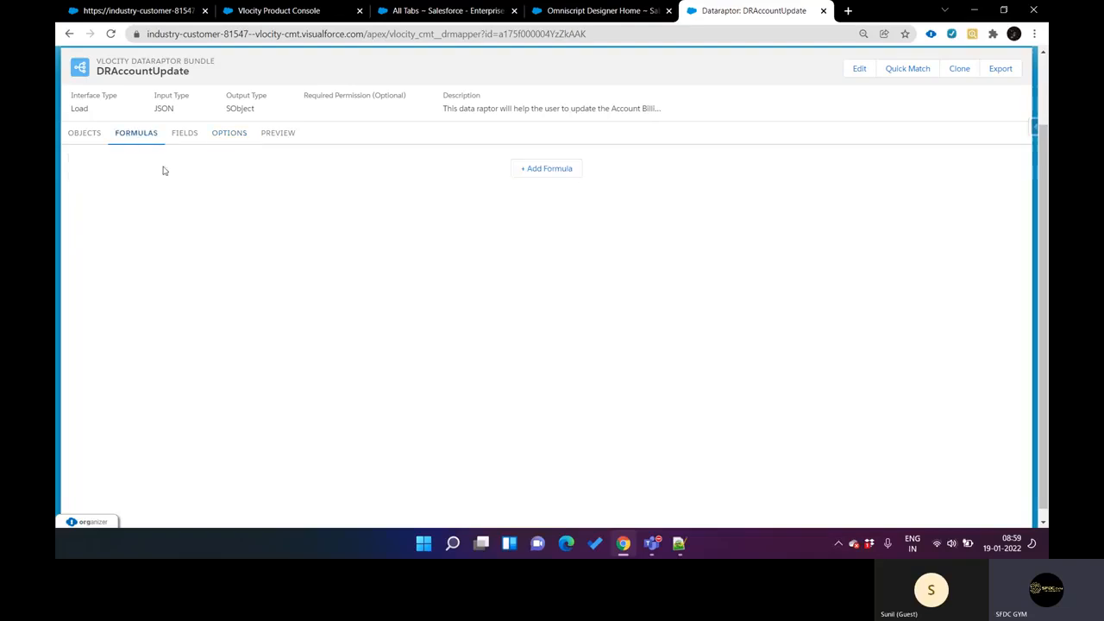
left_click(86, 134)
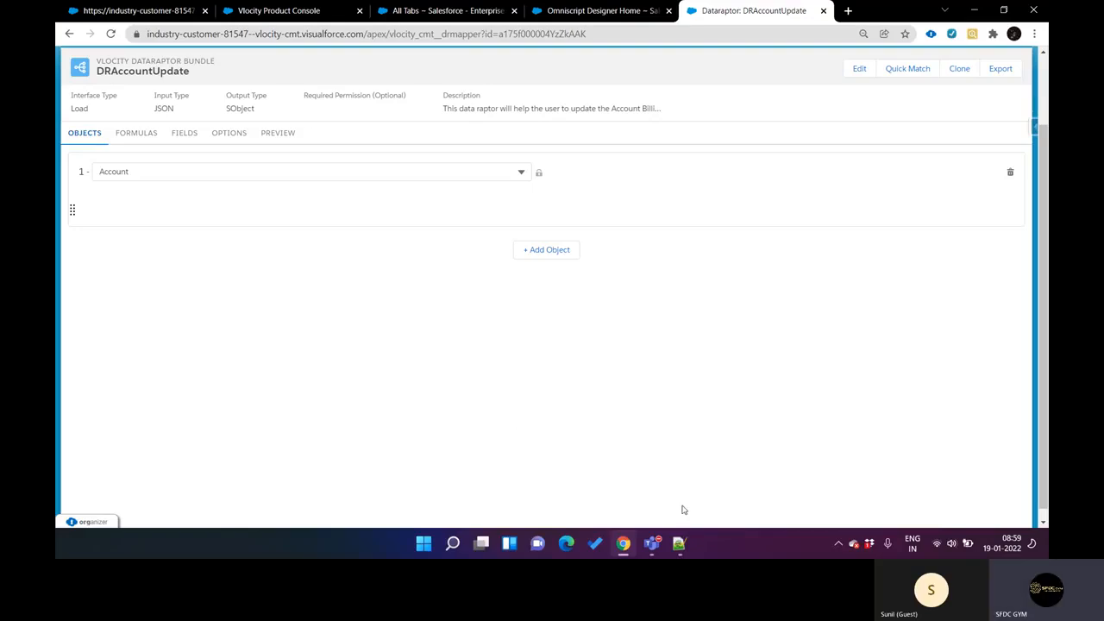
Step: Switch to Notepad++, show the Extract notes in "new 49", and highlight the first SOQL Query line
left_click(679, 543)
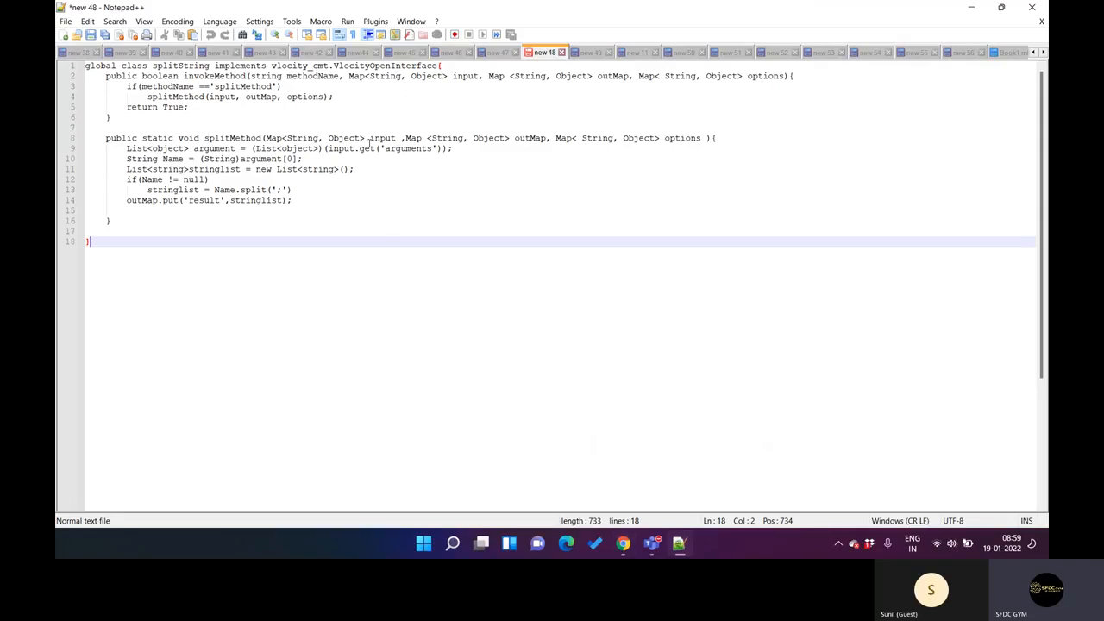
left_click(588, 56)
left_click(544, 139)
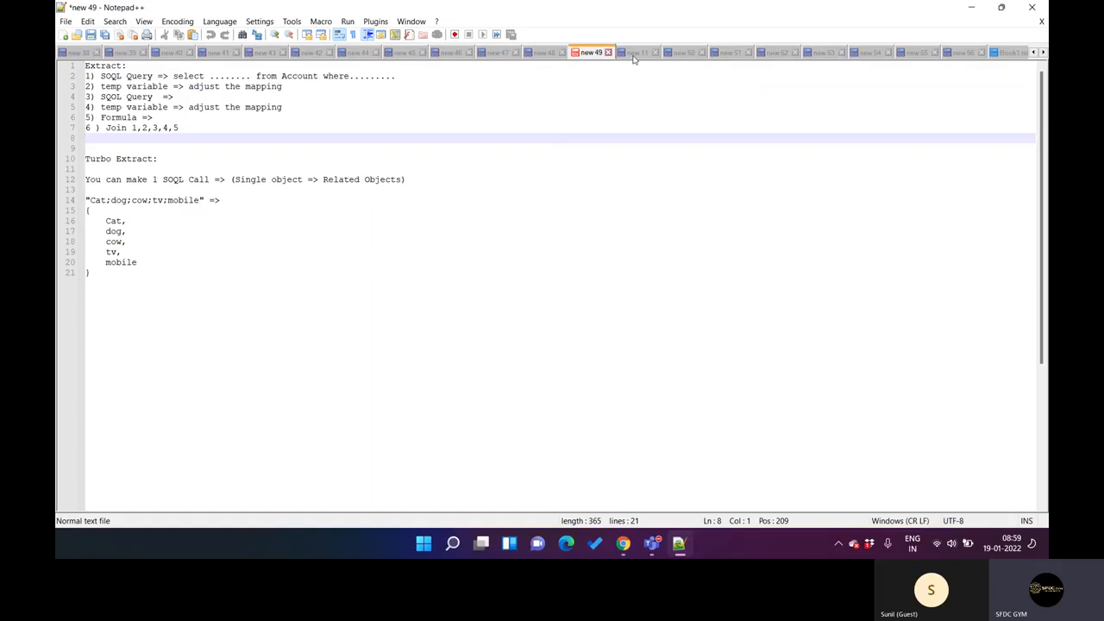
left_click_drag(168, 130, 180, 134)
left_click(192, 127)
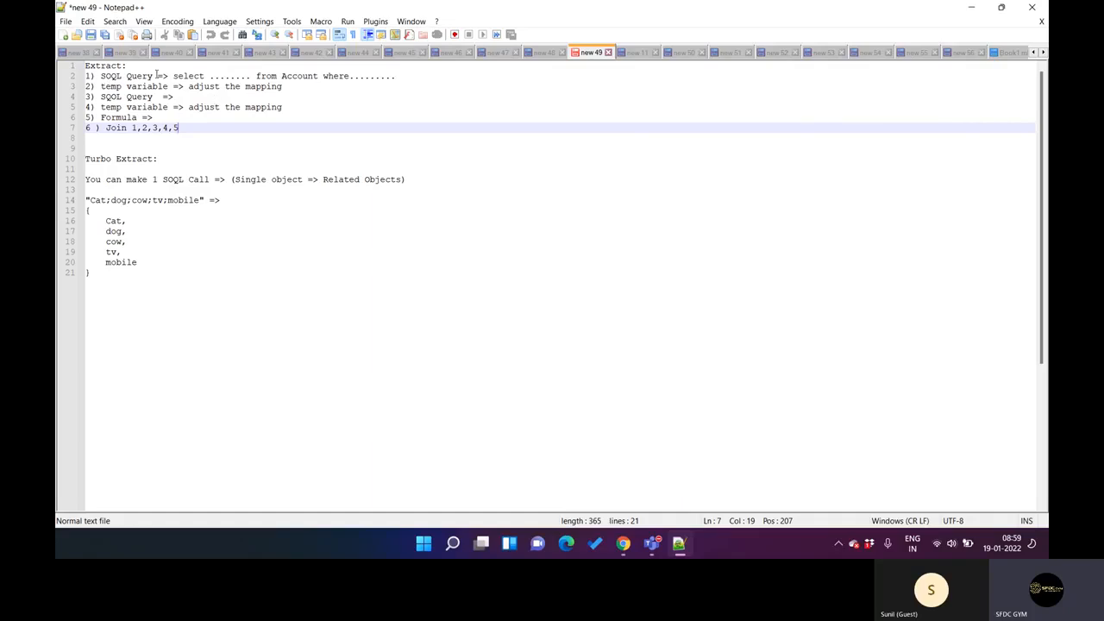
double_click(187, 76)
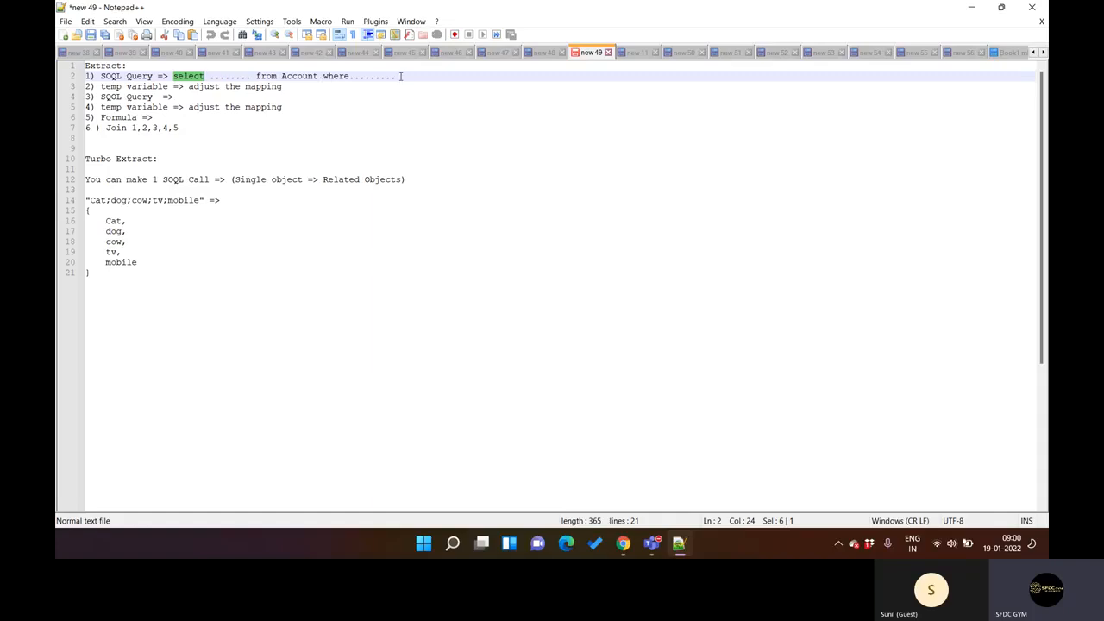
left_click_drag(398, 77, 85, 77)
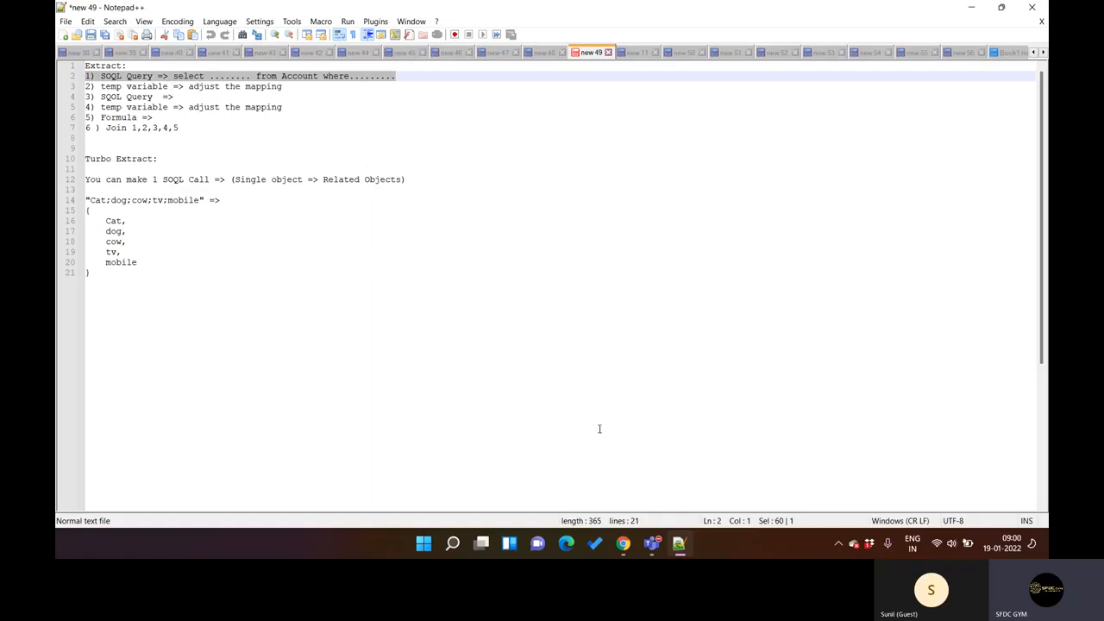
Step: Return to Chrome and compare DRAccountUpdate's object and field mappings with the Extract notes
left_click(622, 542)
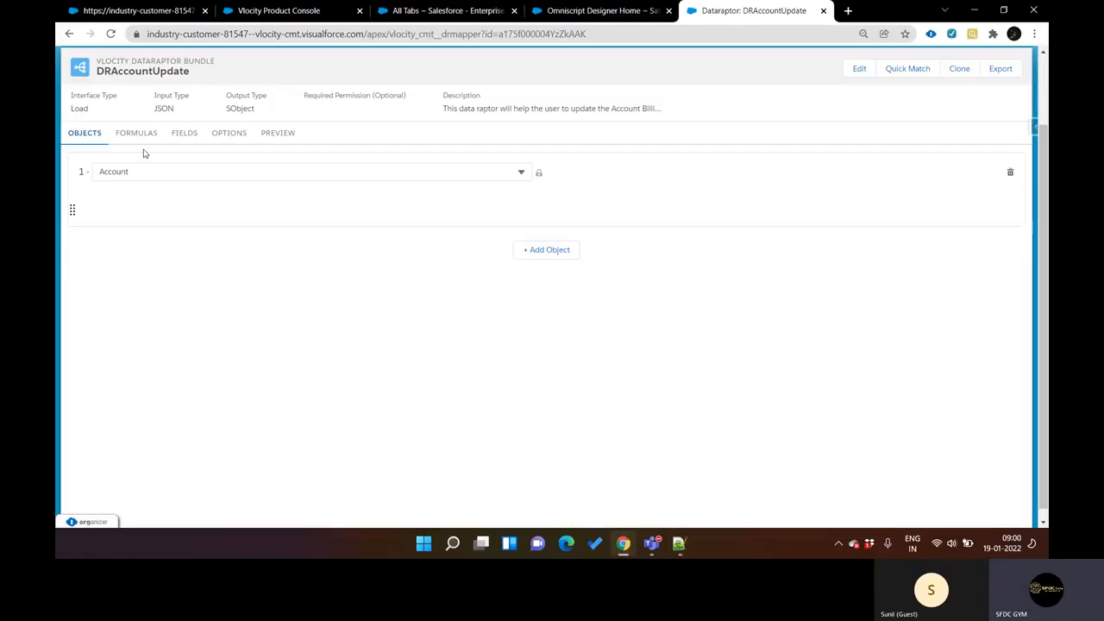
left_click(185, 136)
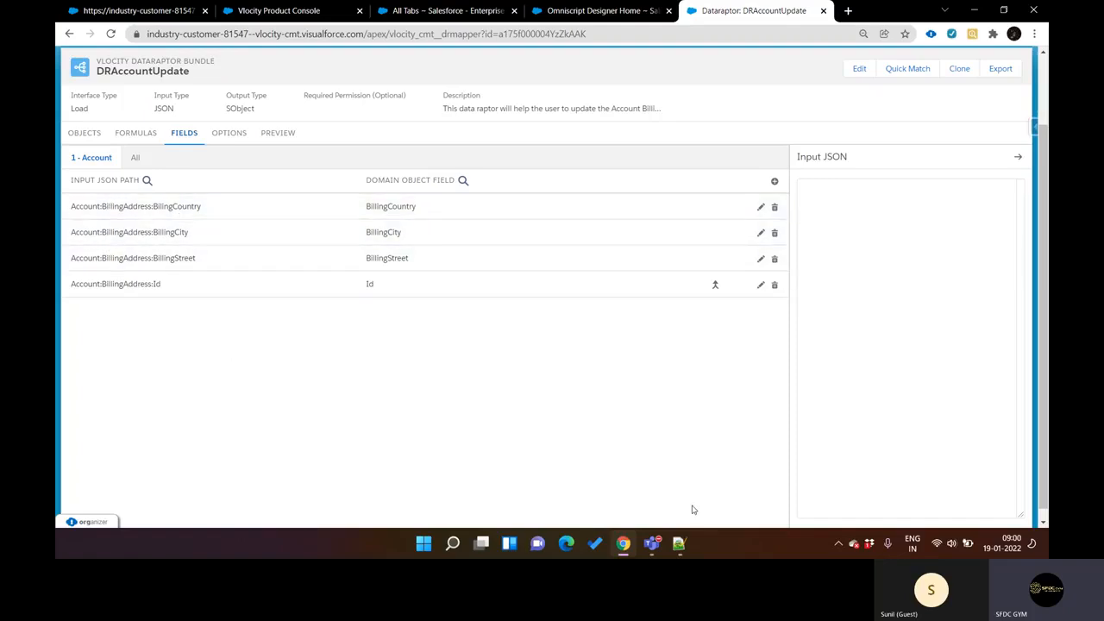
left_click(679, 544)
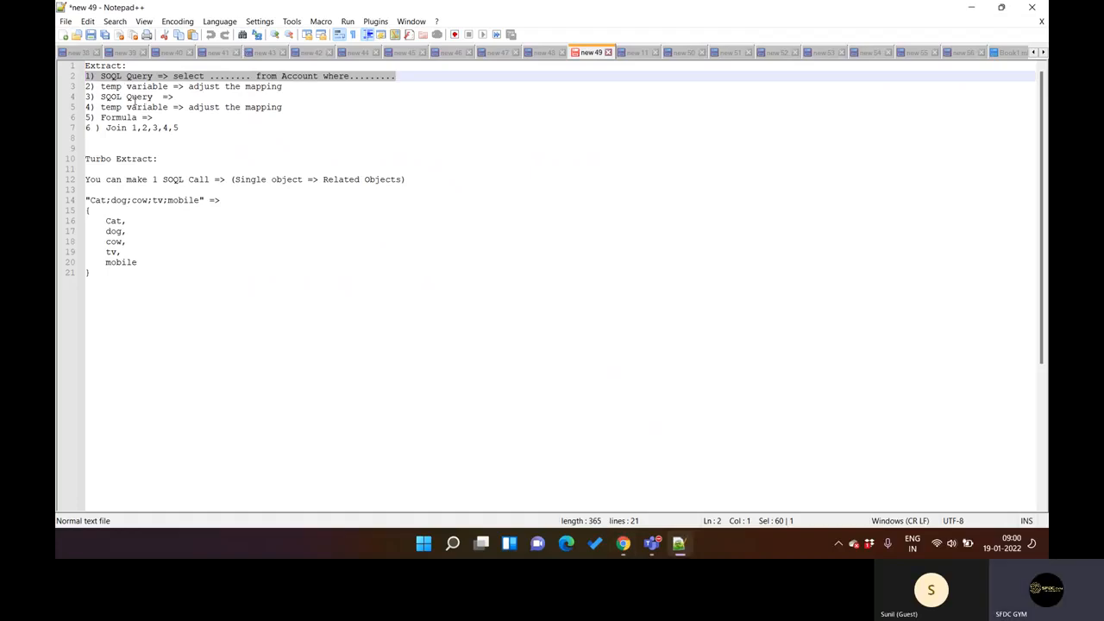
left_click(681, 542)
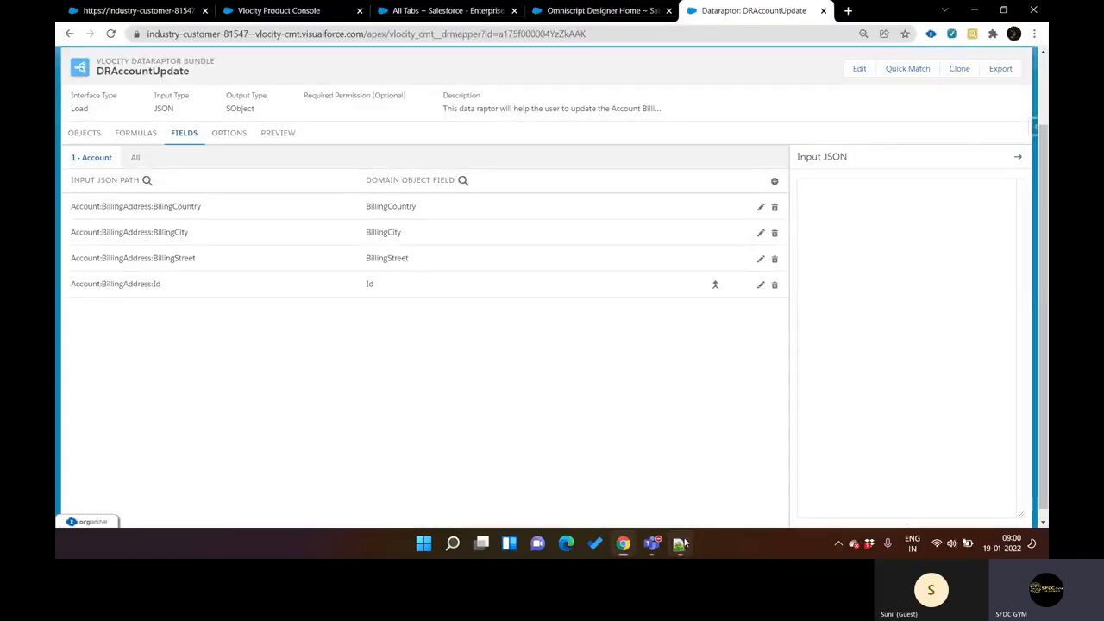
left_click(84, 132)
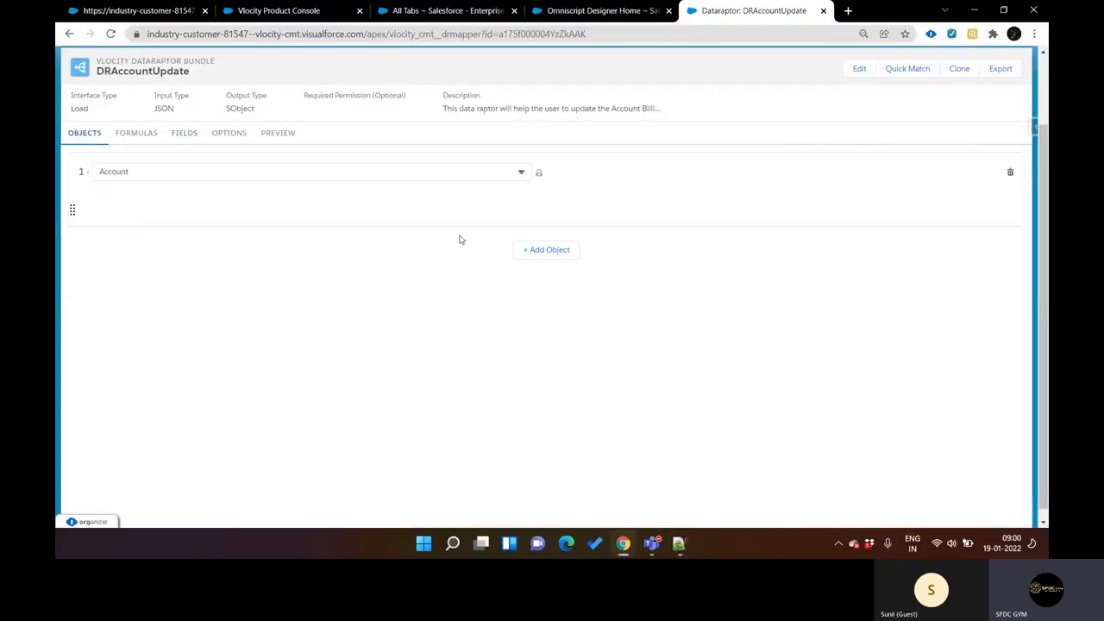
left_click(191, 135)
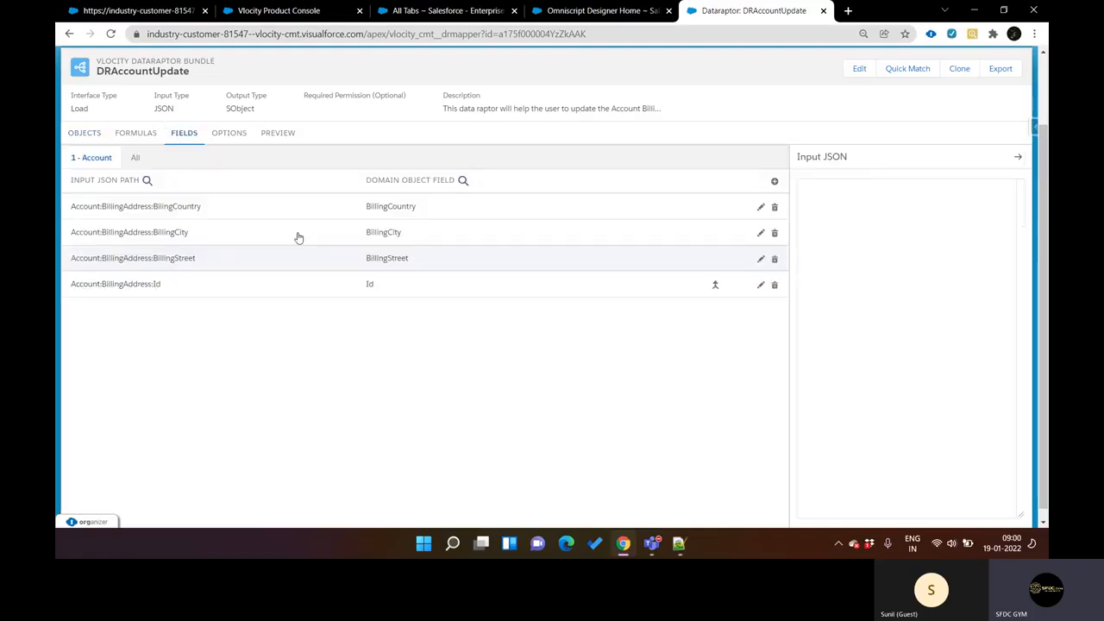
Step: Highlight the temp variable text on item 4 of the Notepad++ notes, and return to Chrome to show DRAccountUpdate's formulas
left_click(681, 543)
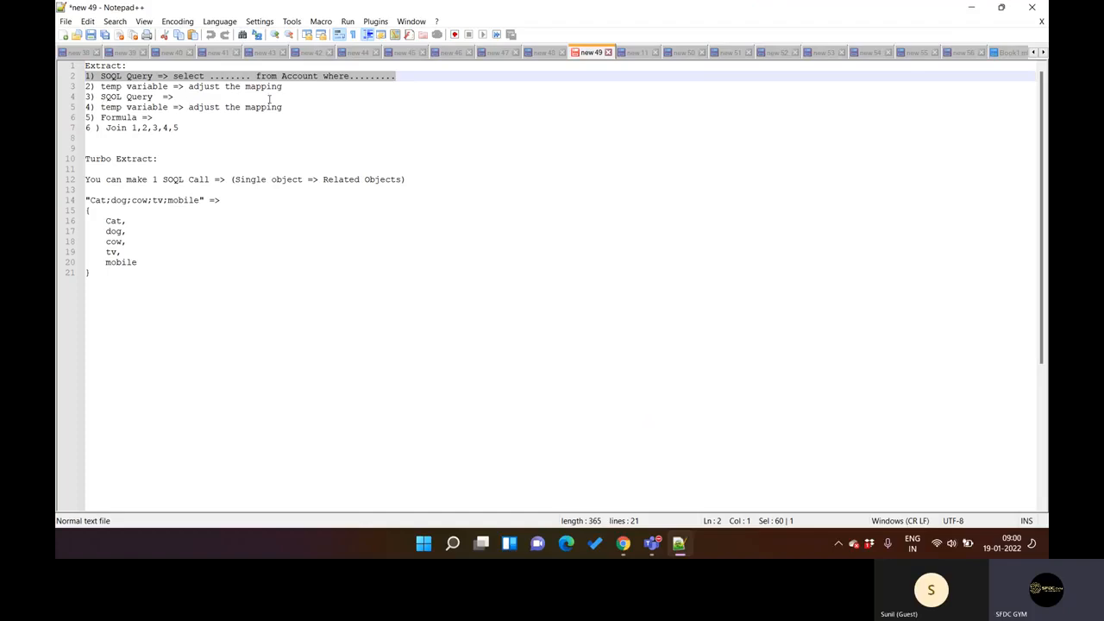
left_click_drag(292, 107, 102, 107)
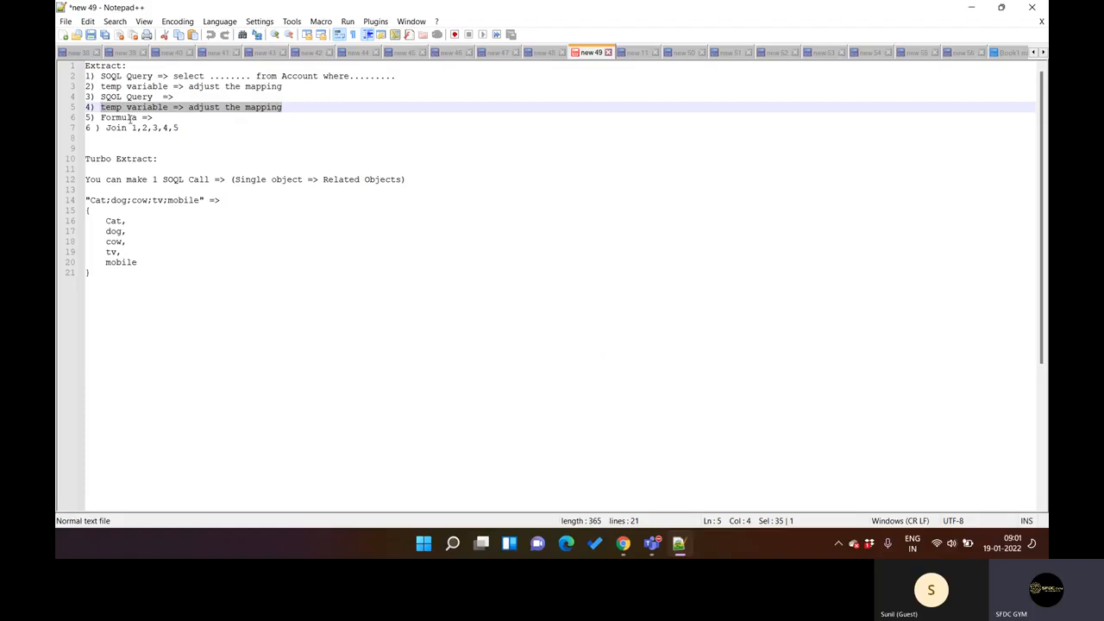
left_click(679, 544)
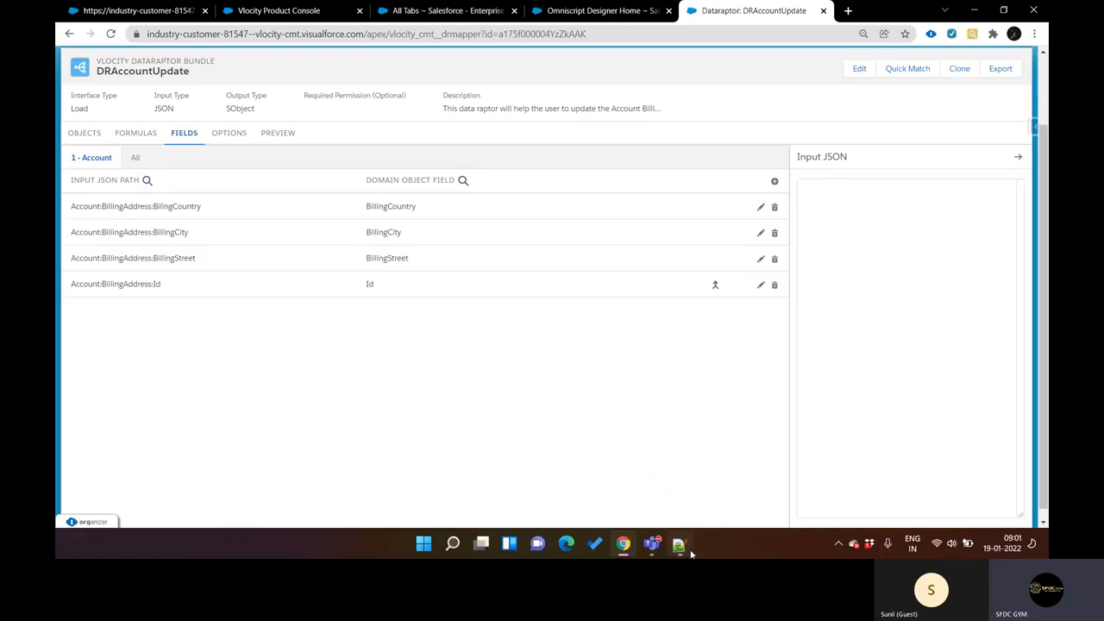
left_click(141, 134)
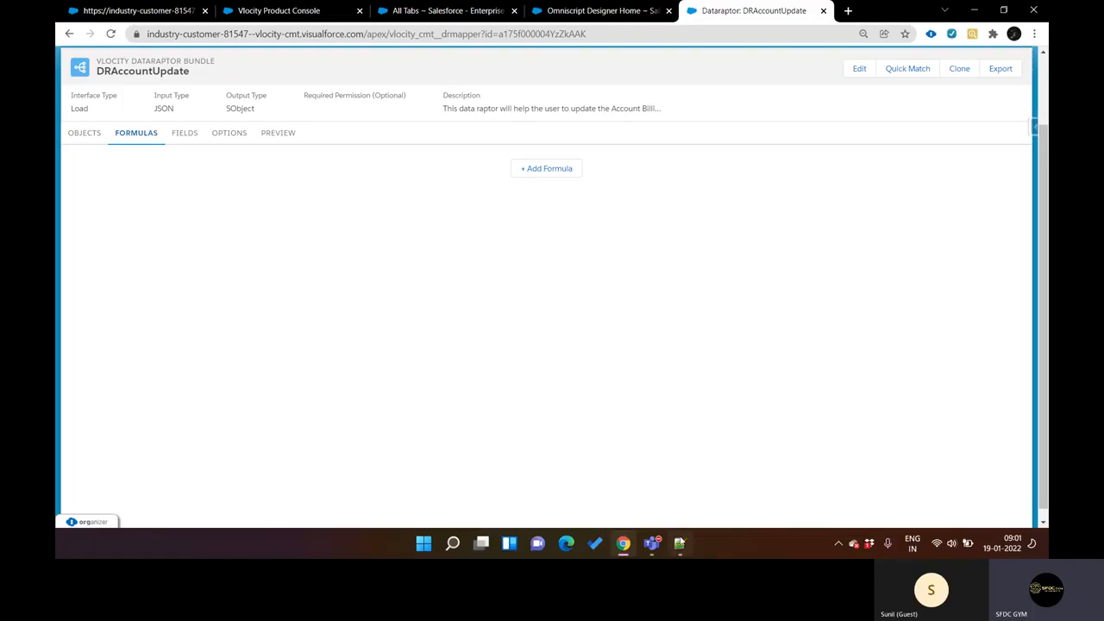
Step: Point out the Join and Formula lines in the Notepad++ Extract notes and return to DRAccountUpdate in Chrome
left_click(679, 540)
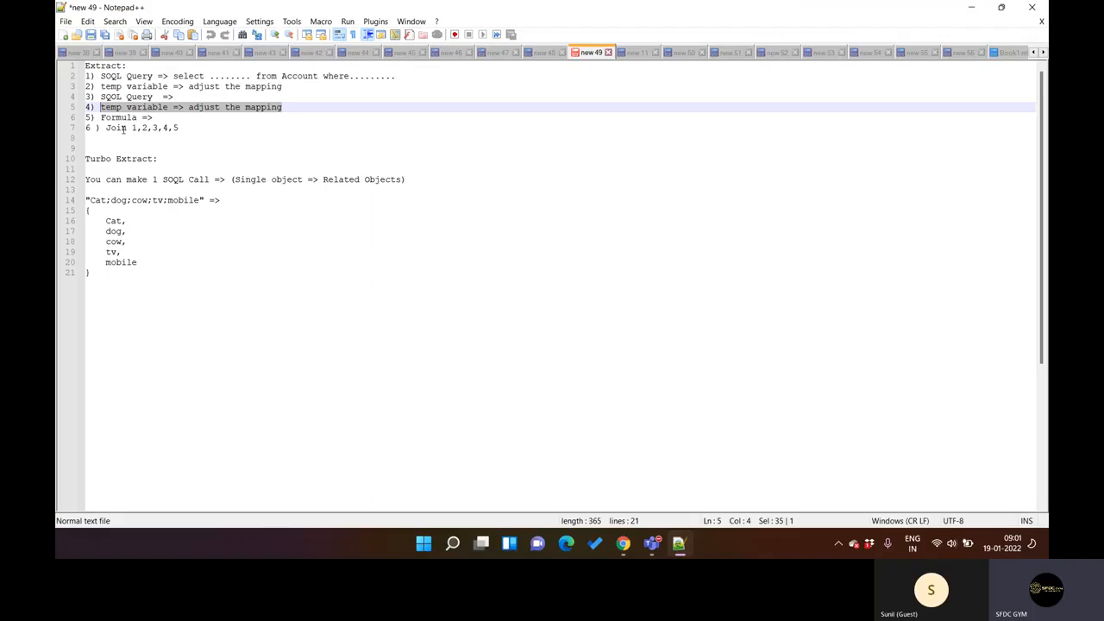
left_click(194, 131)
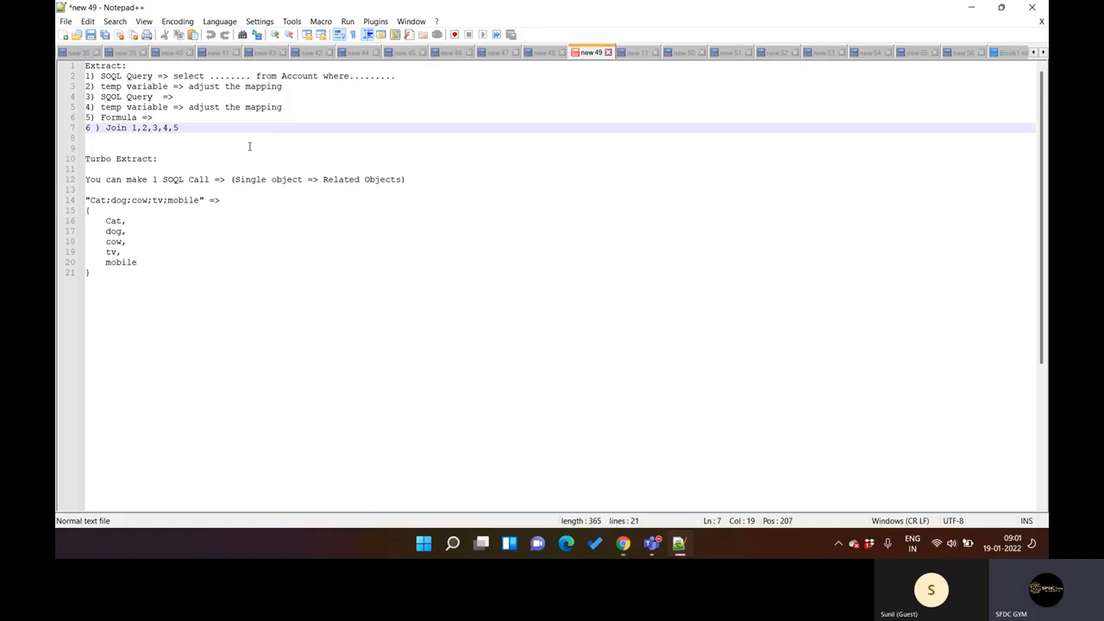
left_click(199, 121)
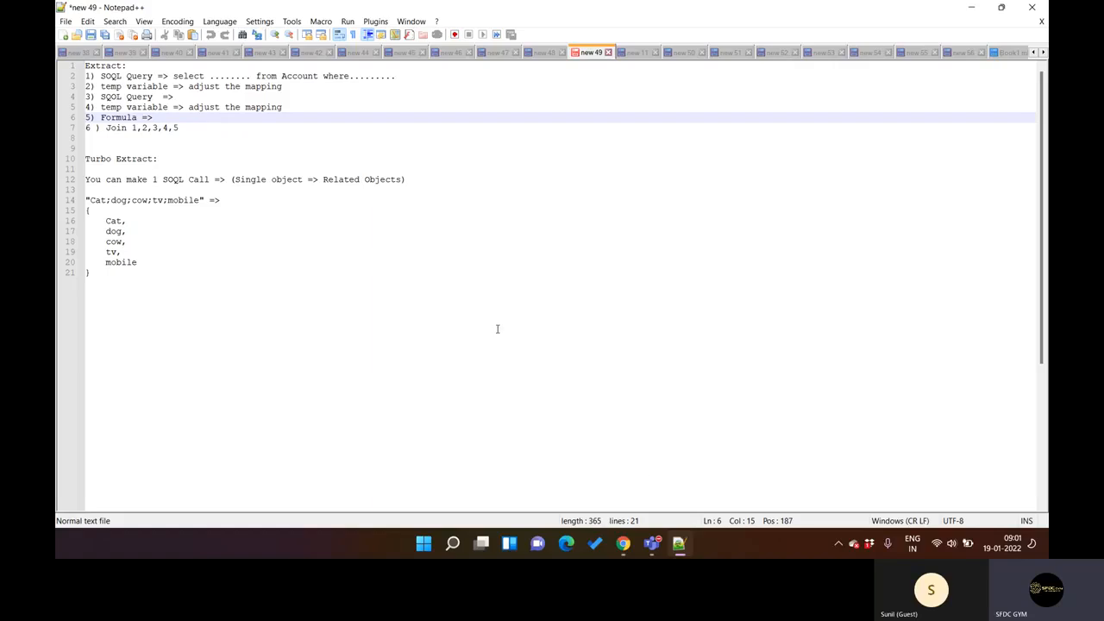
left_click(679, 552)
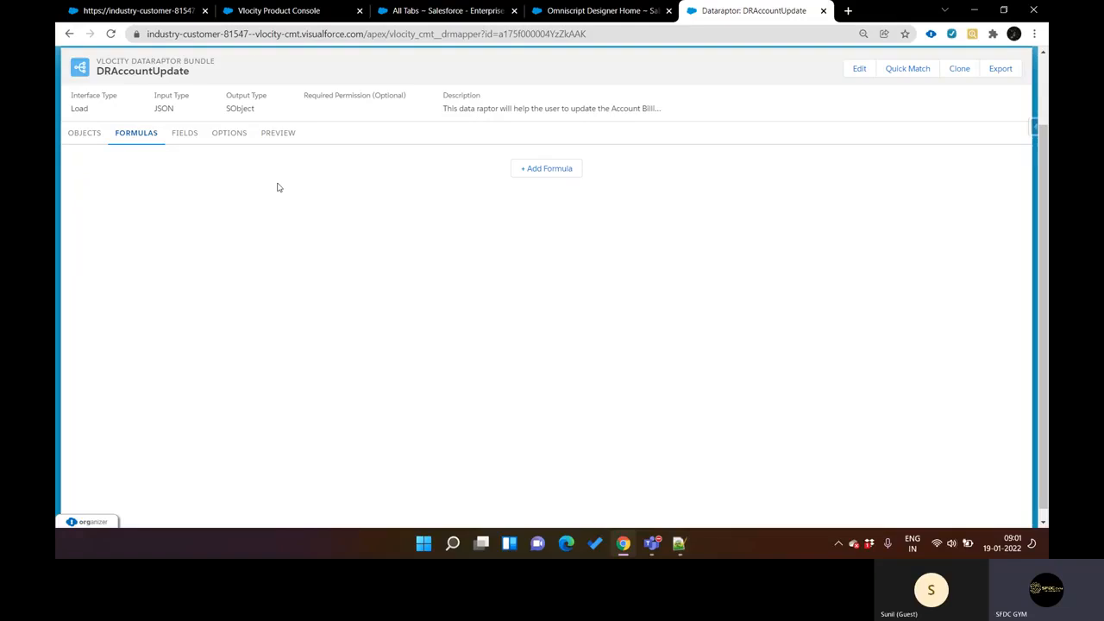
Step: Review DRAccountUpdate's options and field mappings, check the Extract notes in Notepad++, and return to Chrome
left_click(228, 136)
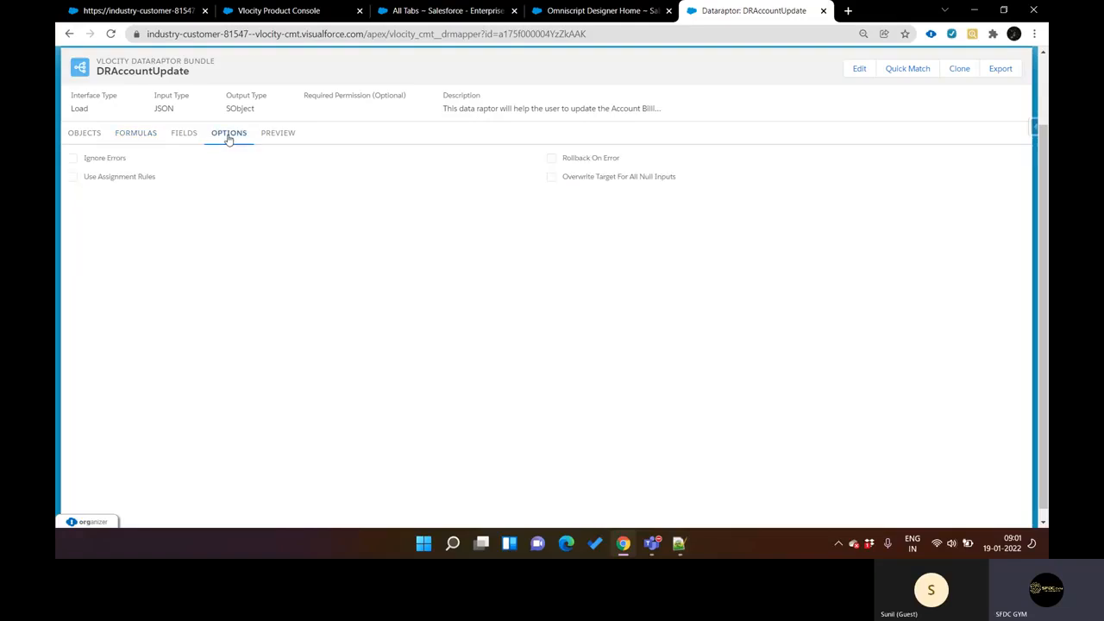
left_click(184, 133)
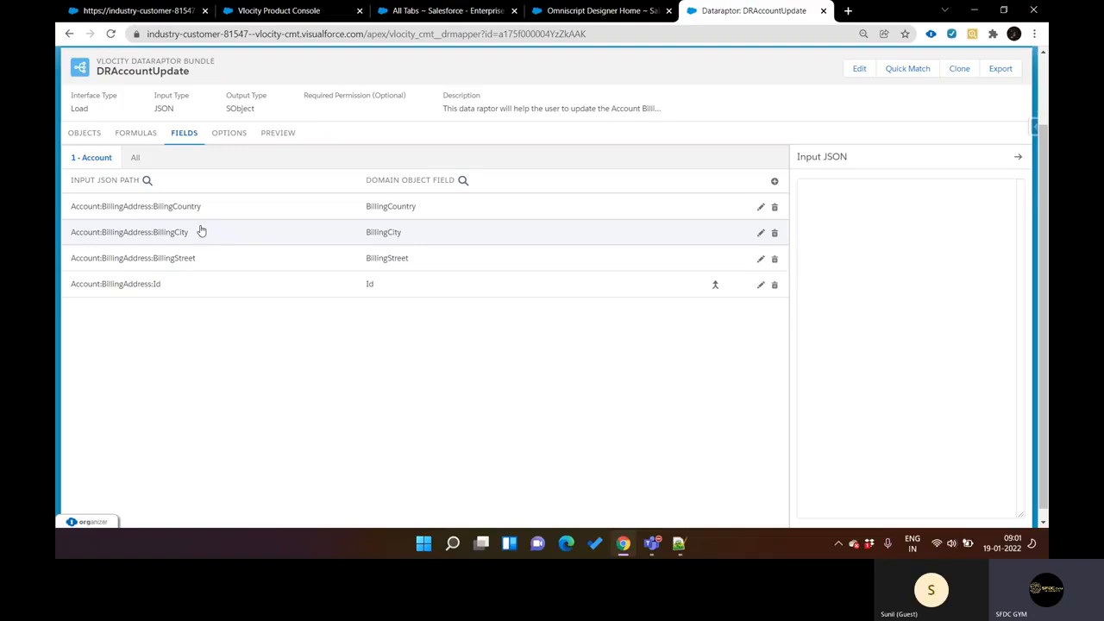
left_click(679, 543)
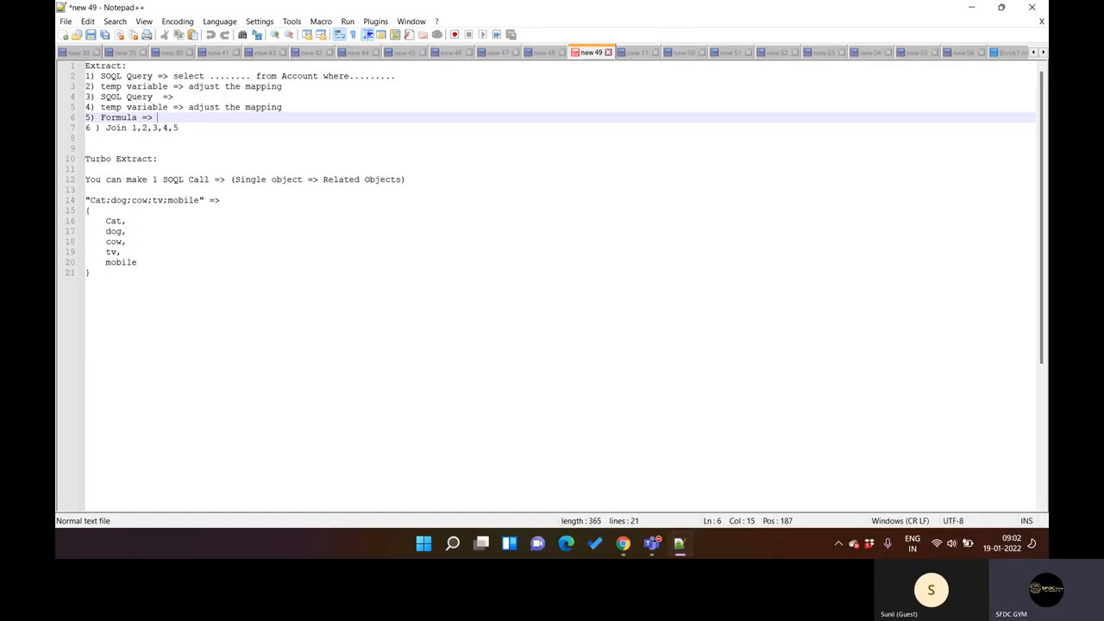
key("alt+Tab")
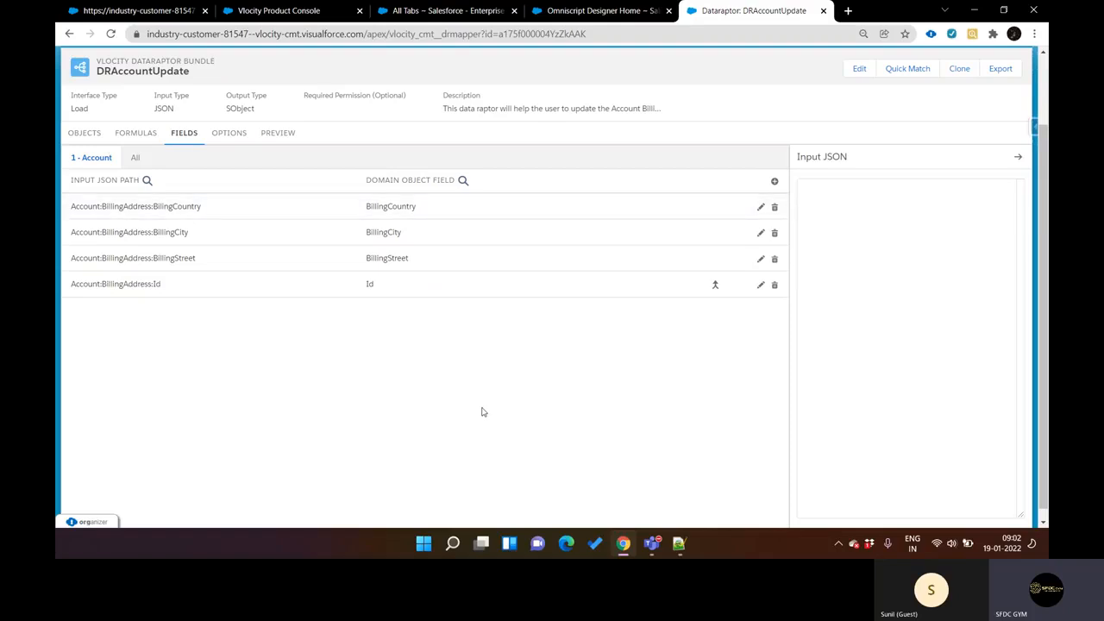
key("ctrl+shift+Tab")
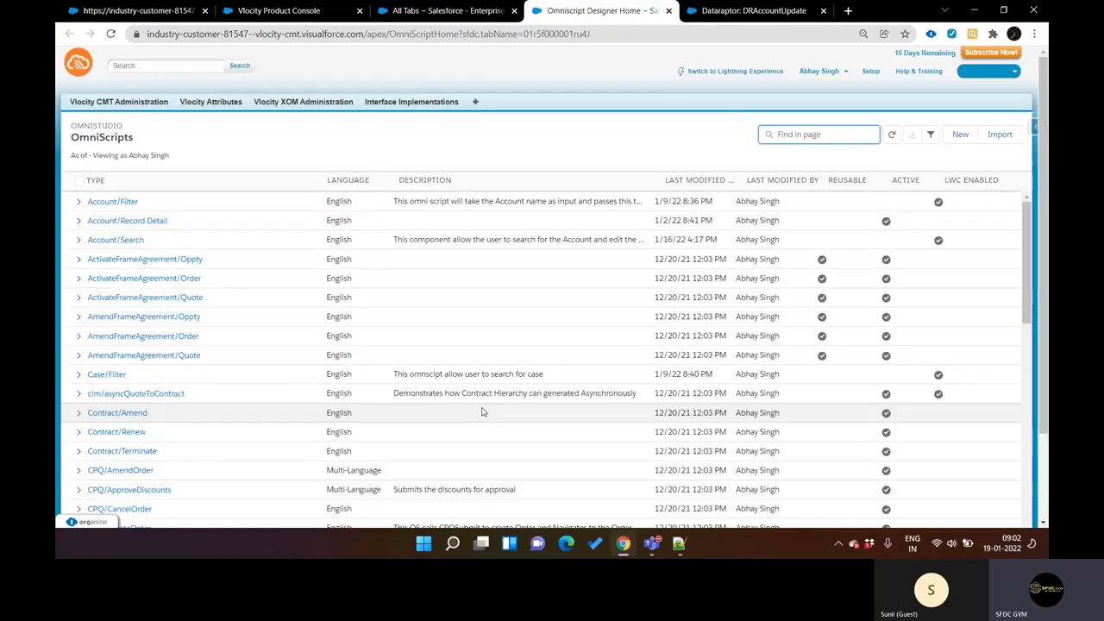
left_click(959, 136)
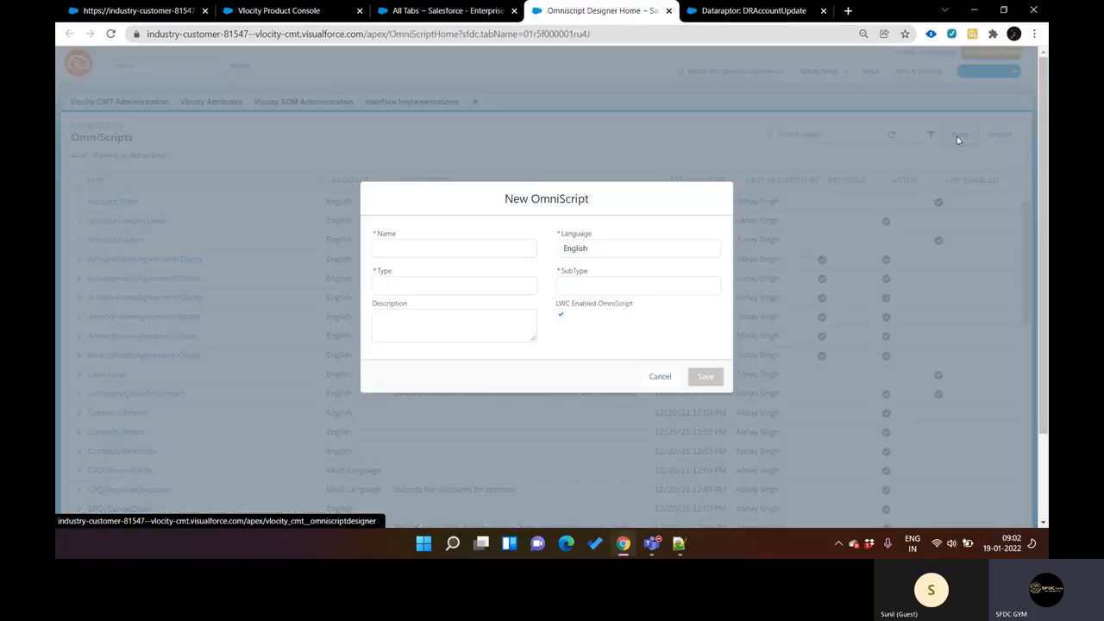
left_click(468, 290)
left_click(458, 244)
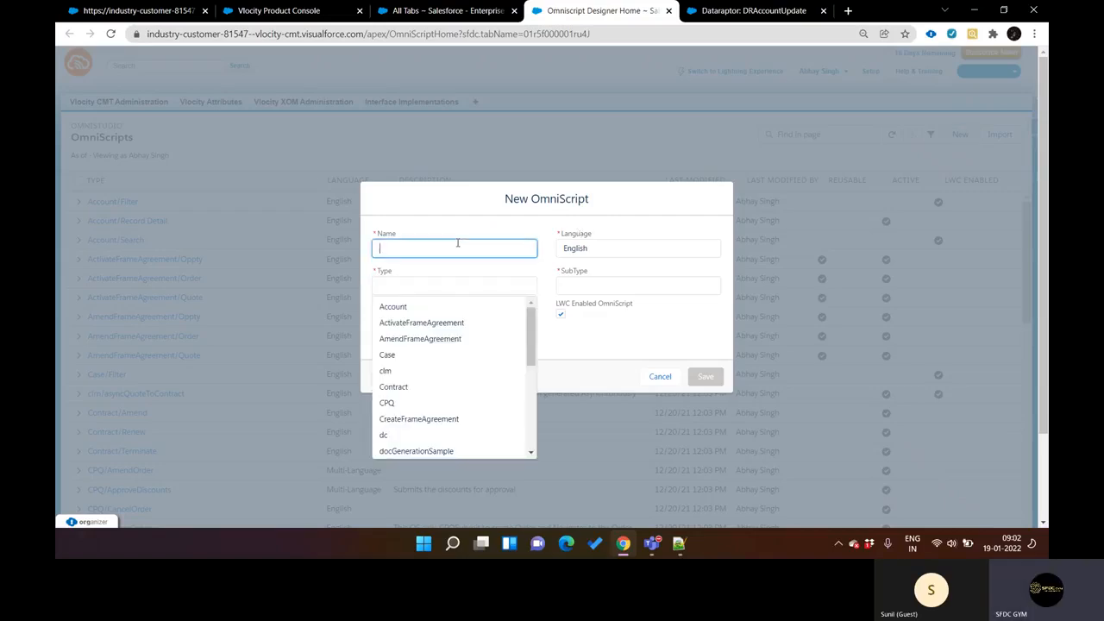
left_click(660, 384)
key("ctrl+Tab")
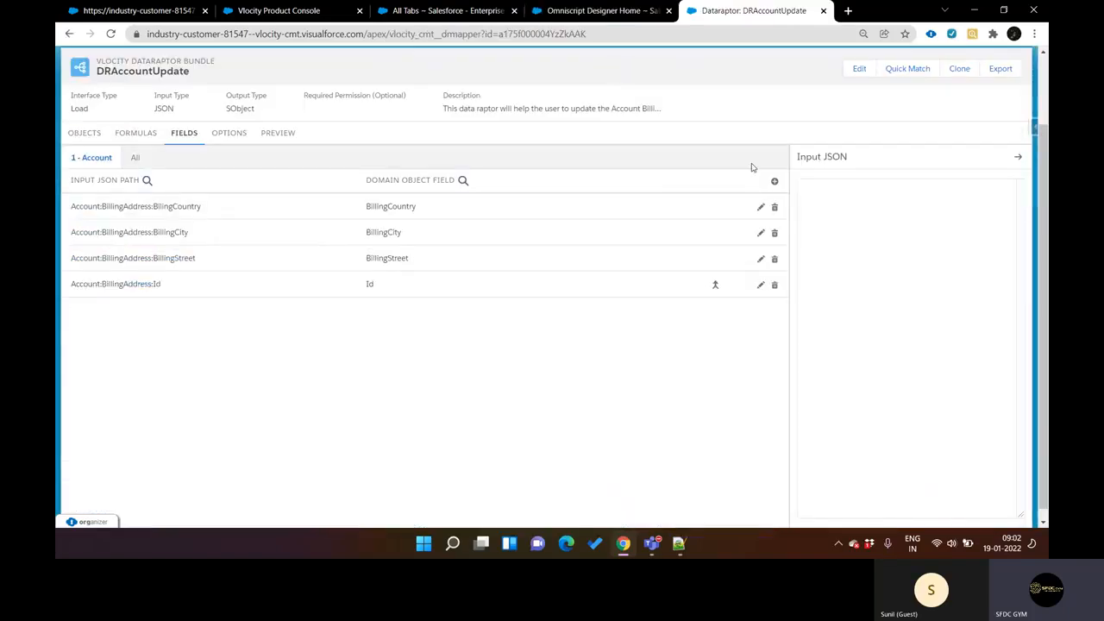
key("ctrl+shift+Tab")
key("ctrl+shift+Tab")
key("ctrl+Tab")
key("ctrl+Tab")
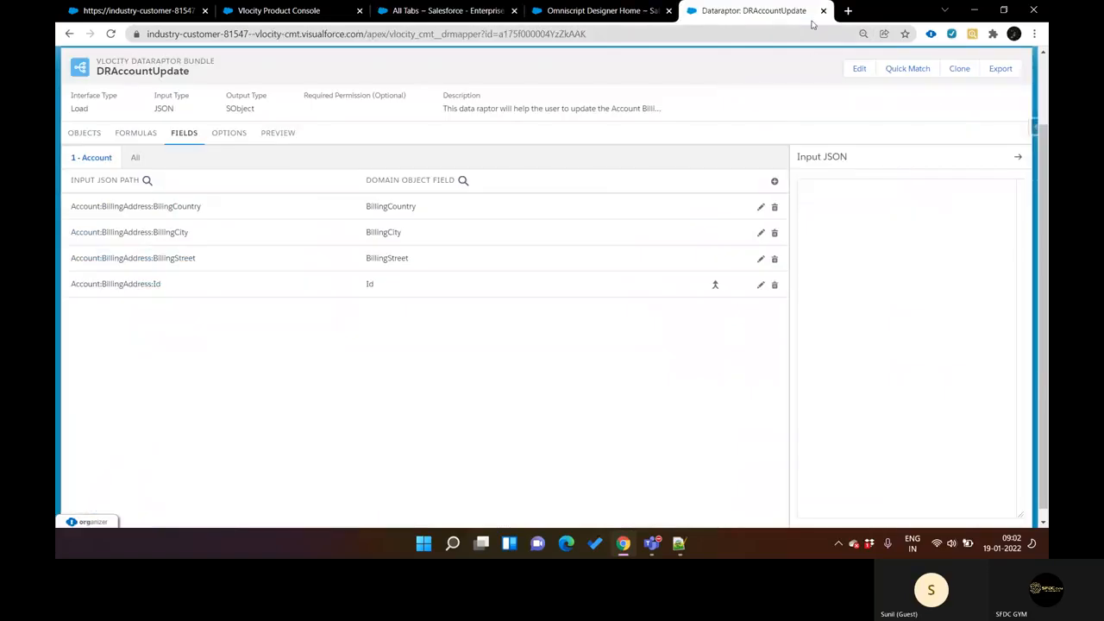
Step: Duplicate the DRAccountUpdate browser tab, highlight its Load interface type, and go back to the DataRaptor list in the duplicate
right_click(784, 10)
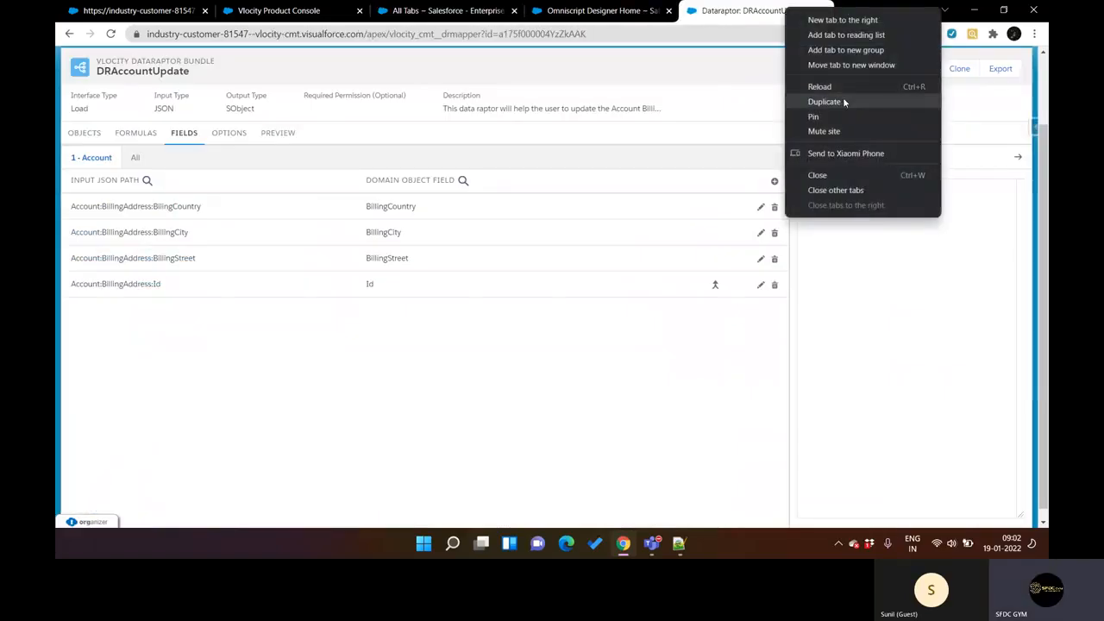
left_click(842, 102)
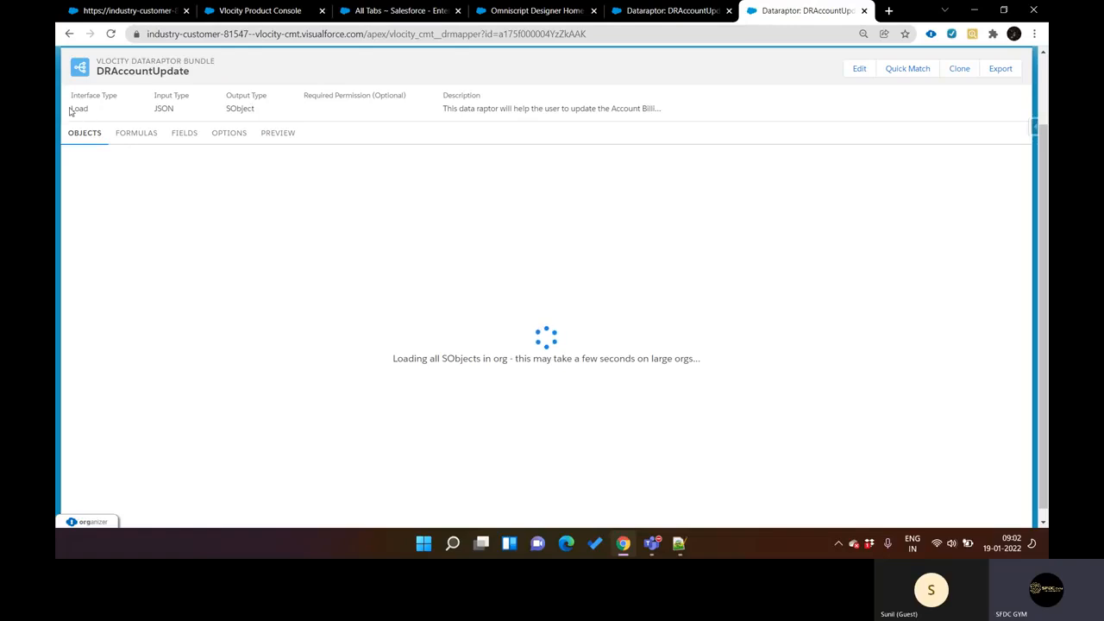
left_click_drag(68, 109, 89, 109)
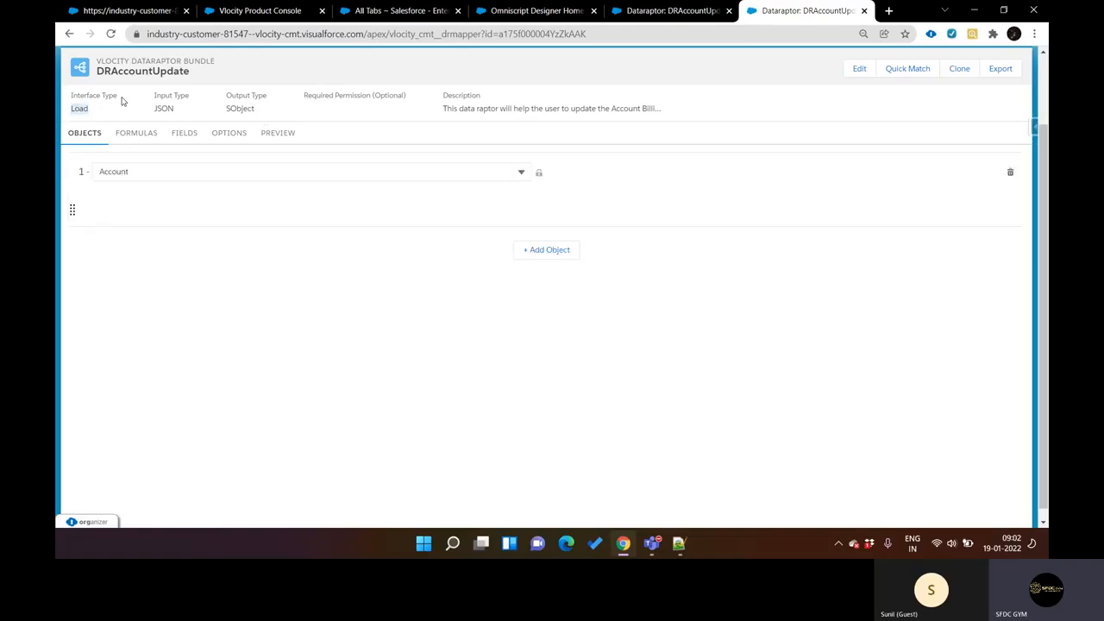
left_click(68, 35)
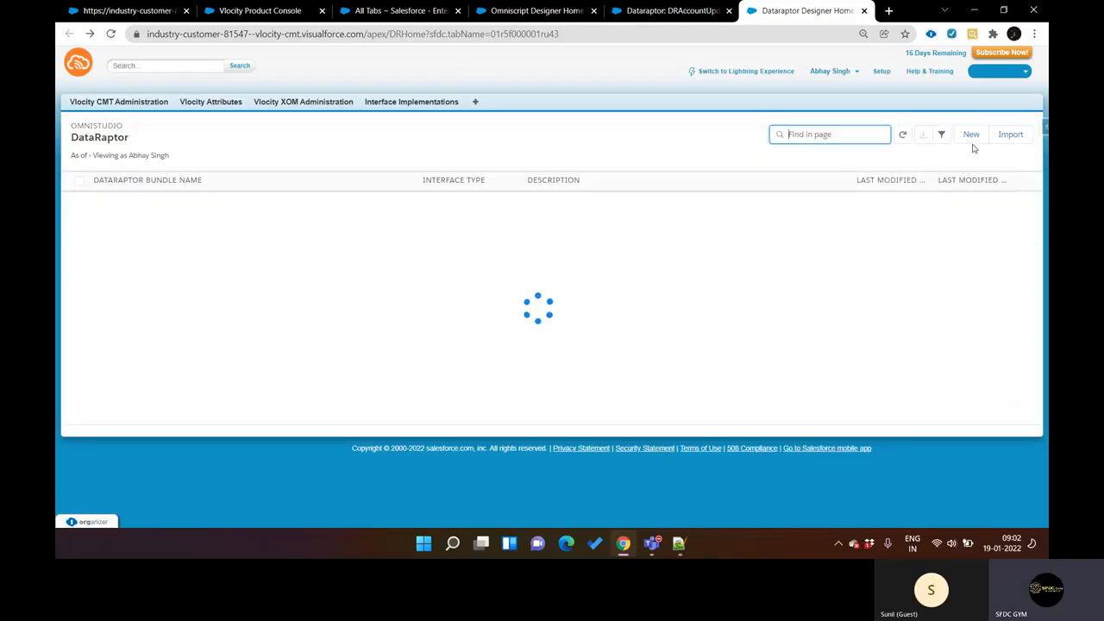
Step: Create and save a DataRaptor named AccountObject_Turbo with interface type Turbo Extract and JSON as input and output type
left_click(971, 137)
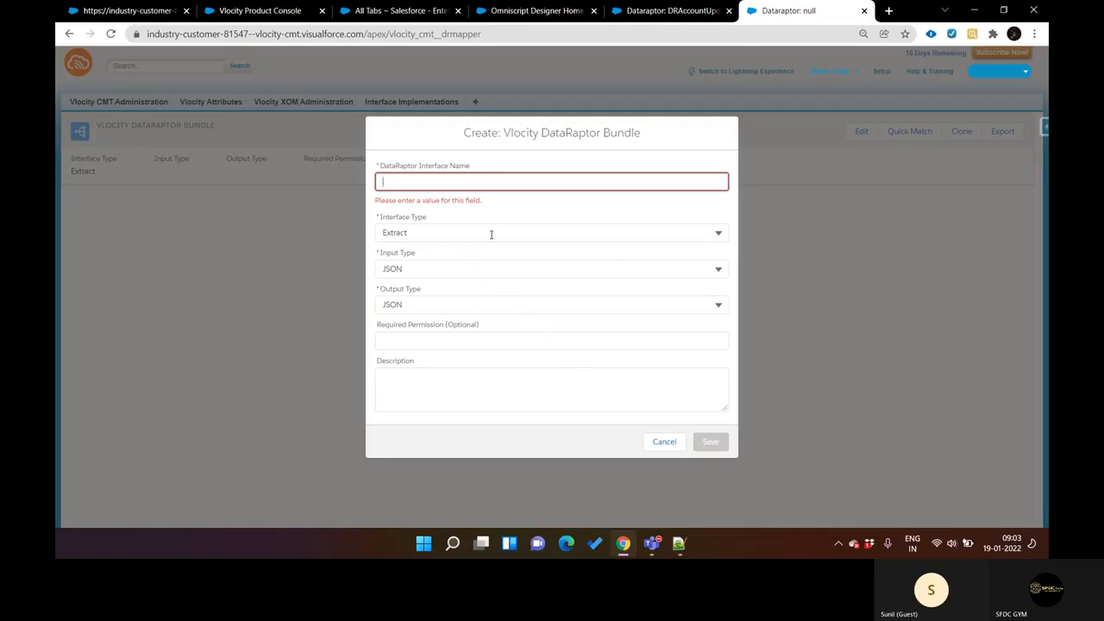
left_click(491, 234)
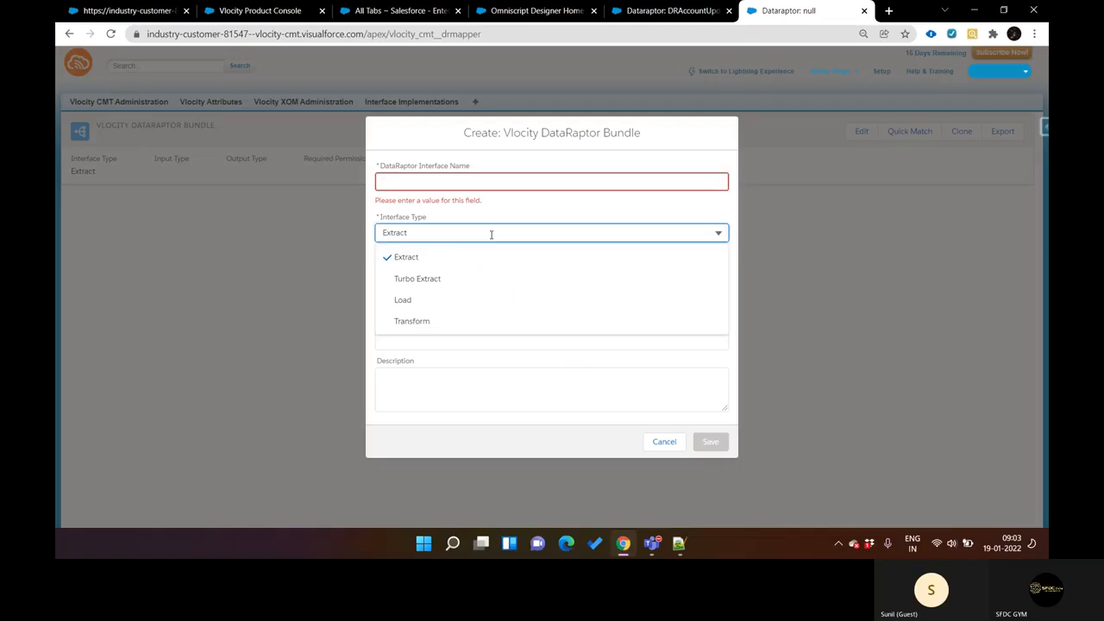
left_click(430, 282)
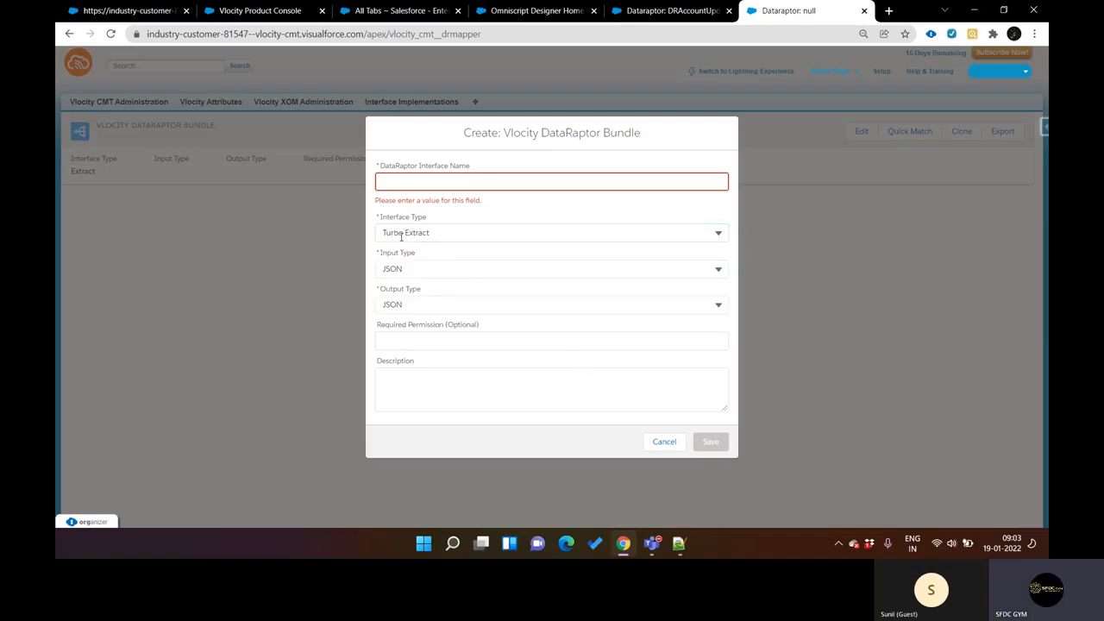
left_click(417, 187)
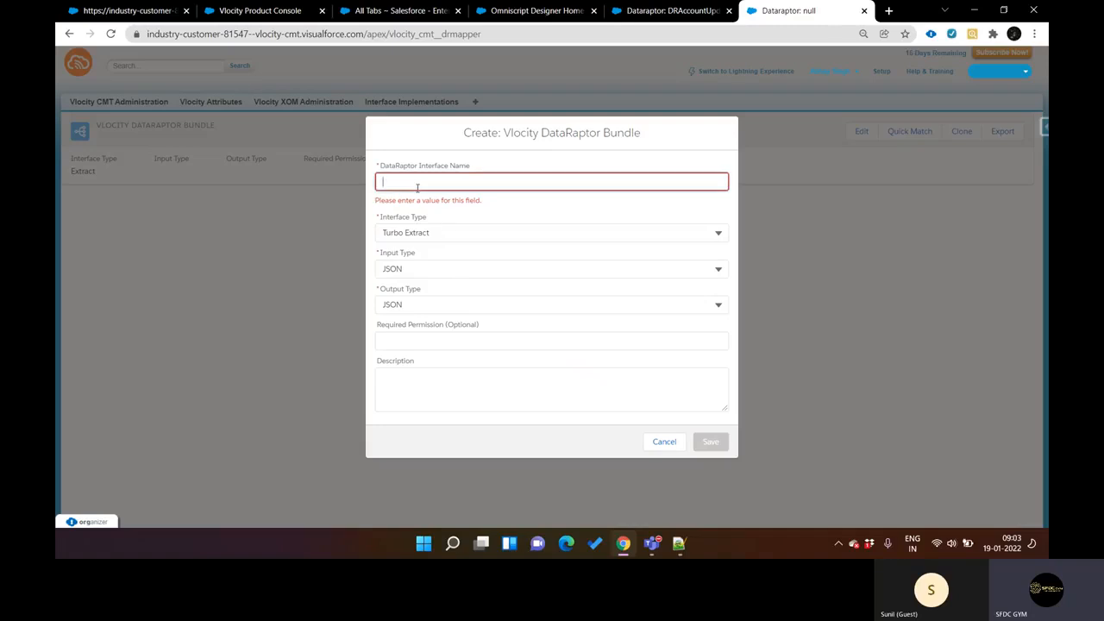
type("Acco")
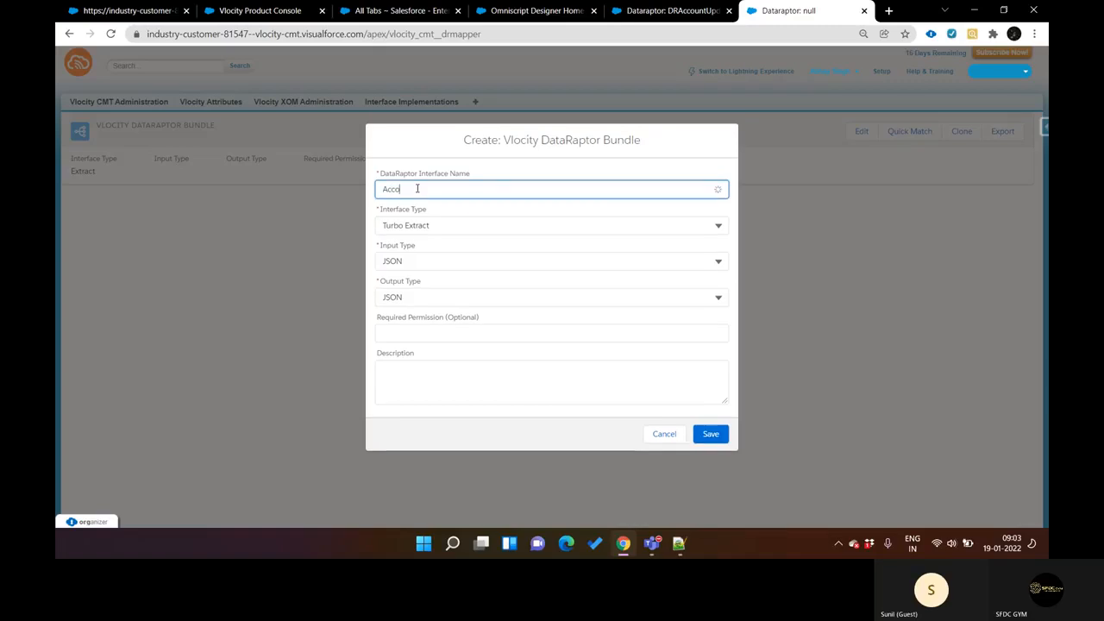
type("untObject_")
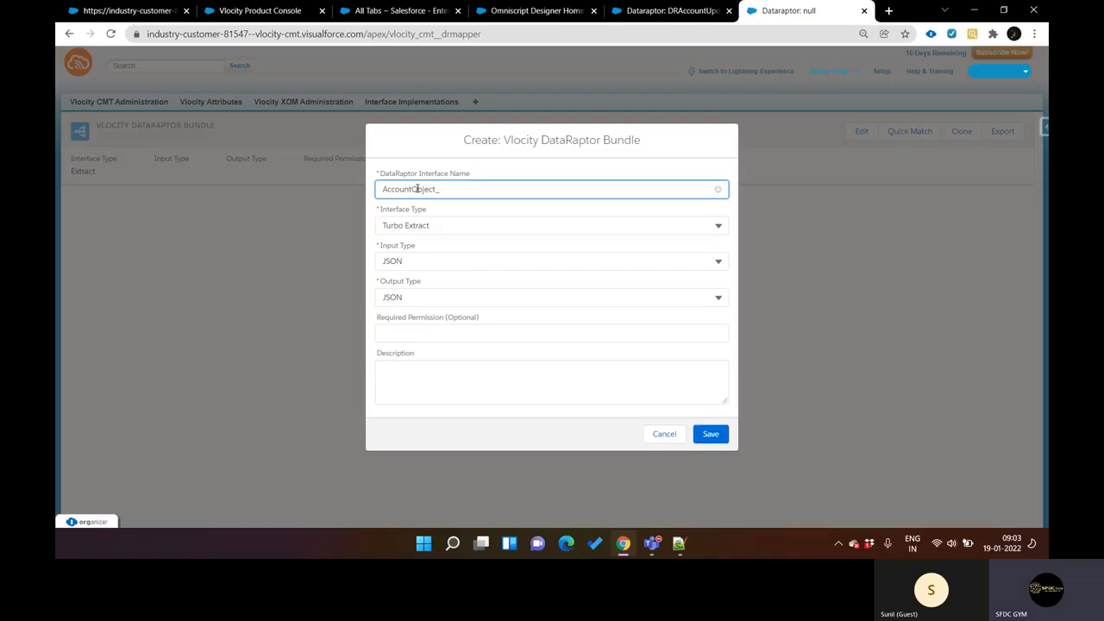
key("BackSpace")
type("_Turb")
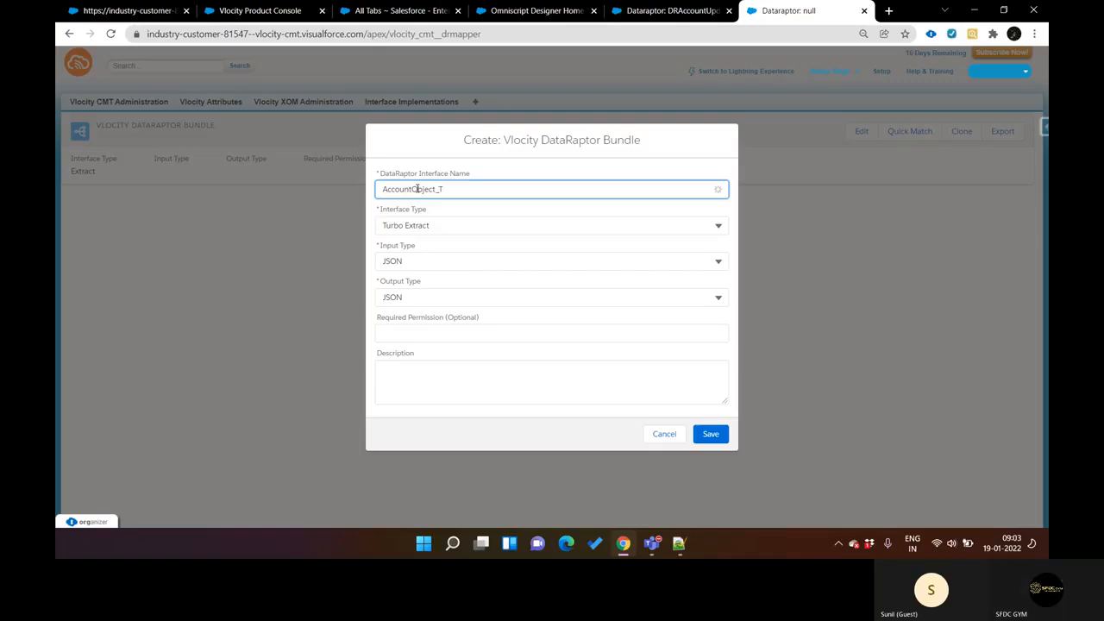
type("o")
left_click(711, 437)
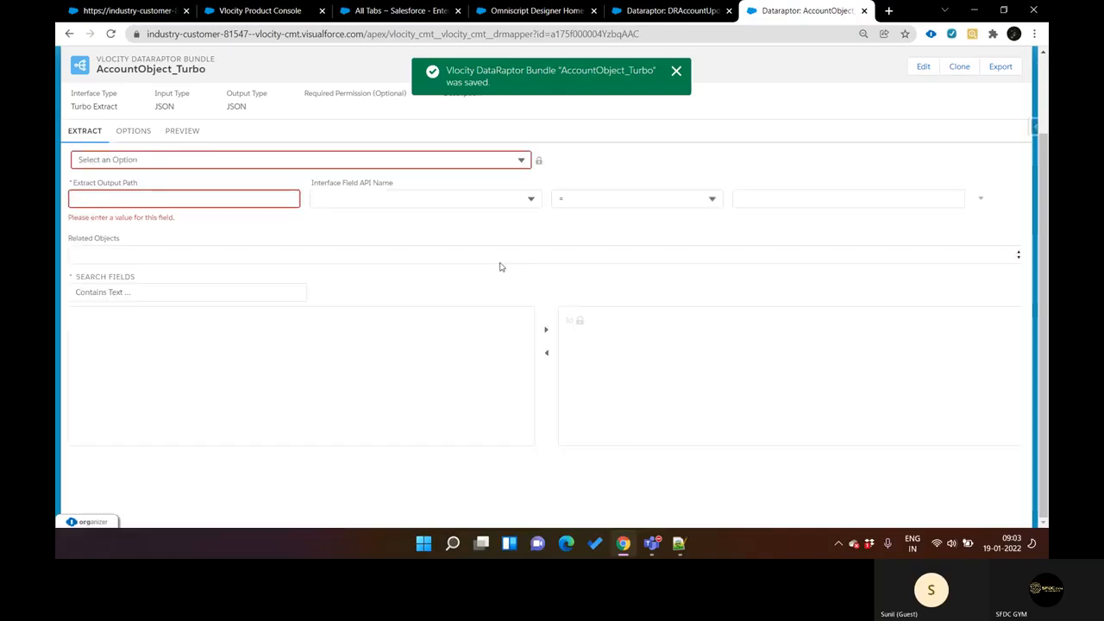
Step: Compare the configuration sections of DRAccountUpdate with those of AccountObject_Turbo, including the Turbo Extract options
key("ctrl+shift+Tab")
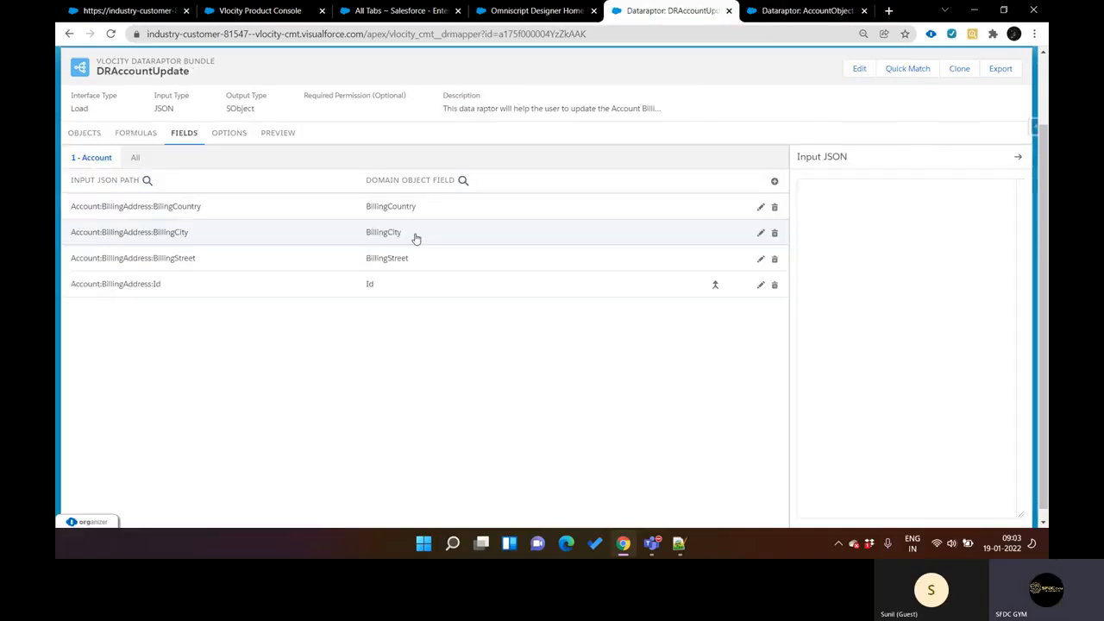
key("ctrl+Tab")
key("ctrl+shift+Tab")
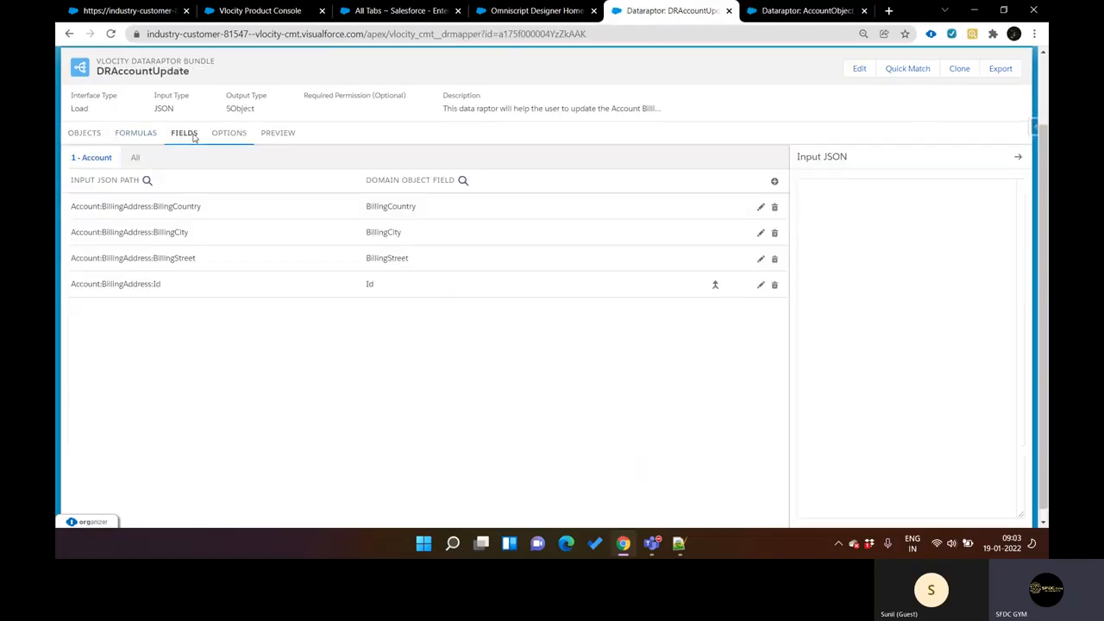
key("ctrl+Tab")
key("ctrl+shift+Tab")
key("ctrl+Tab")
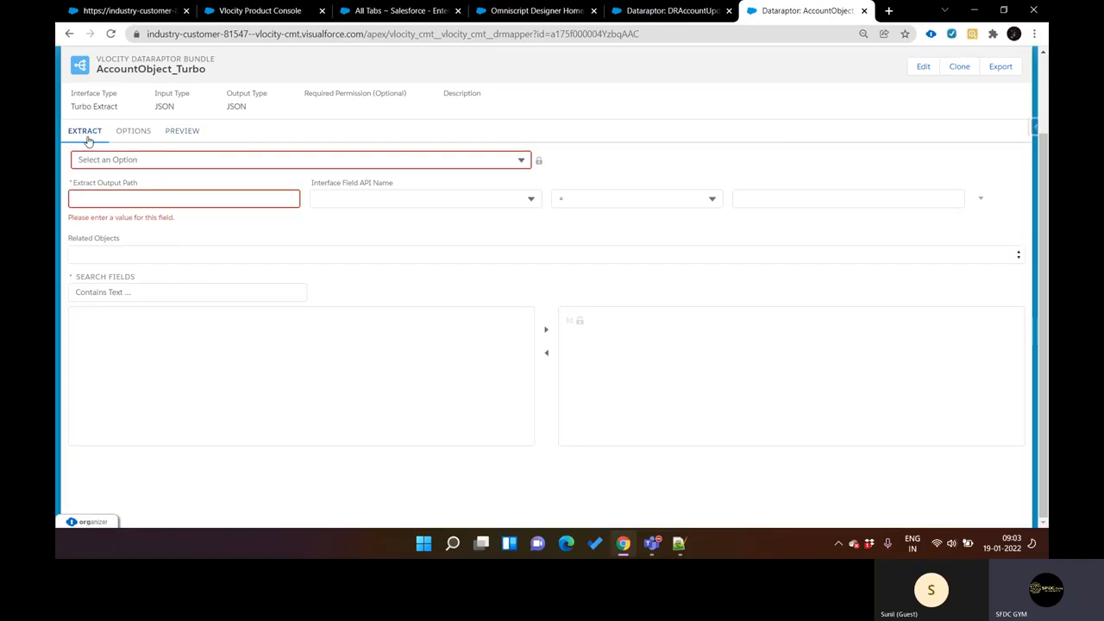
left_click(132, 135)
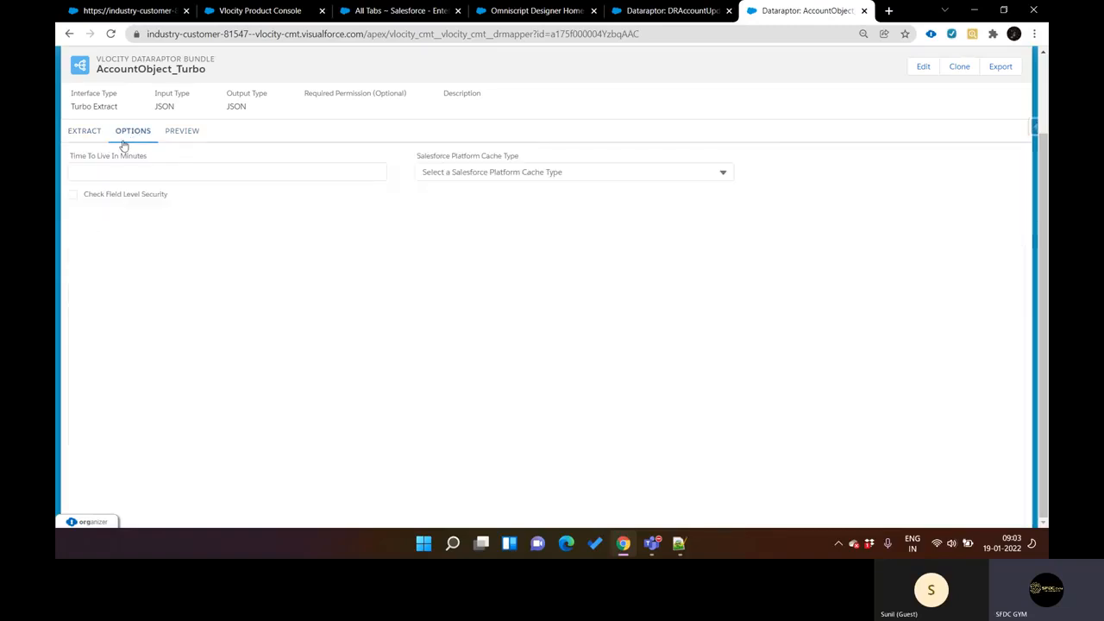
key("ctrl+shift+Tab")
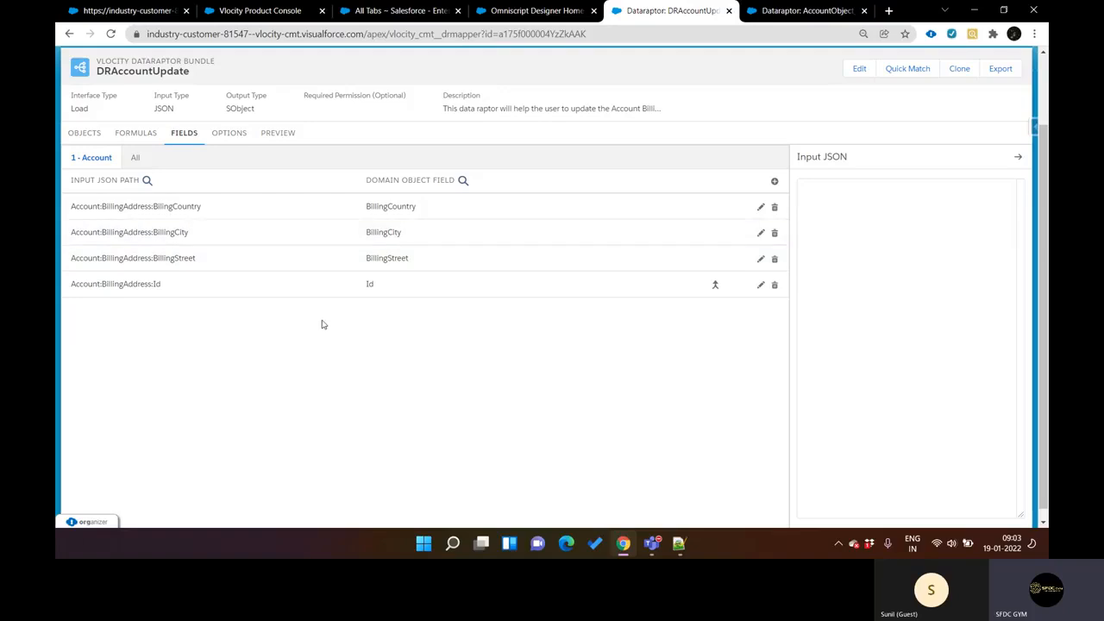
key("ctrl+Tab")
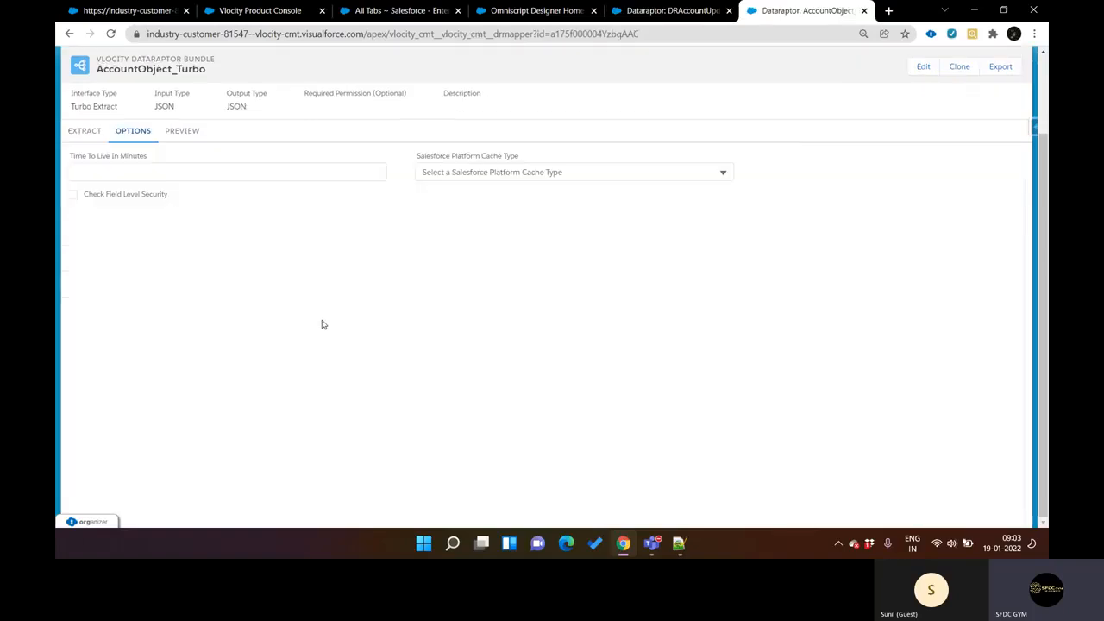
Step: Select Account as the object that AccountObject_Turbo extracts from
left_click(87, 140)
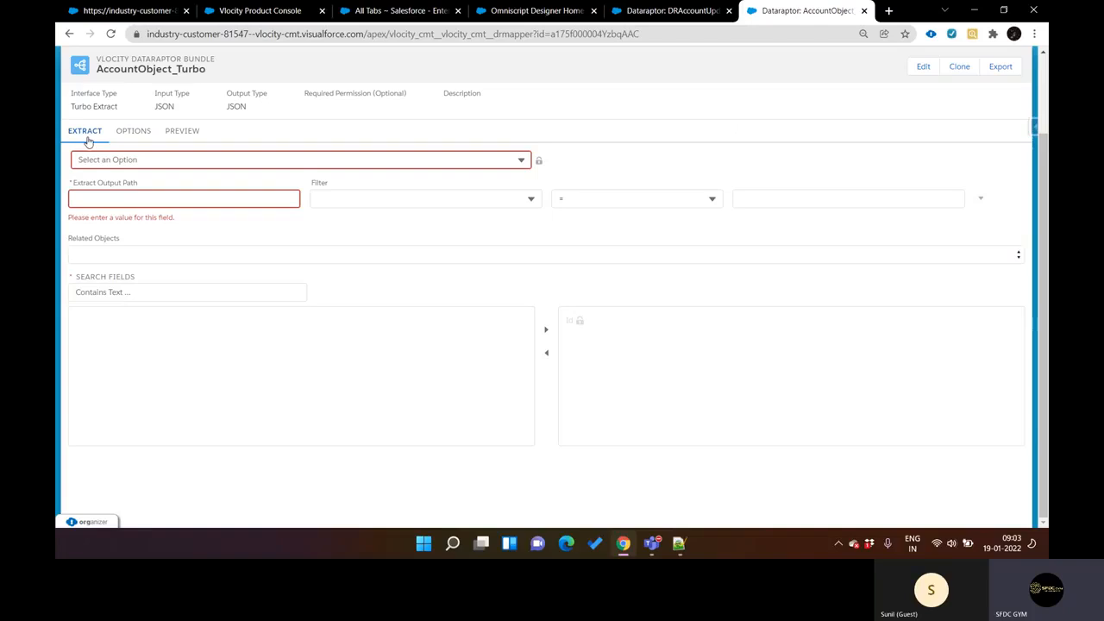
left_click(160, 159)
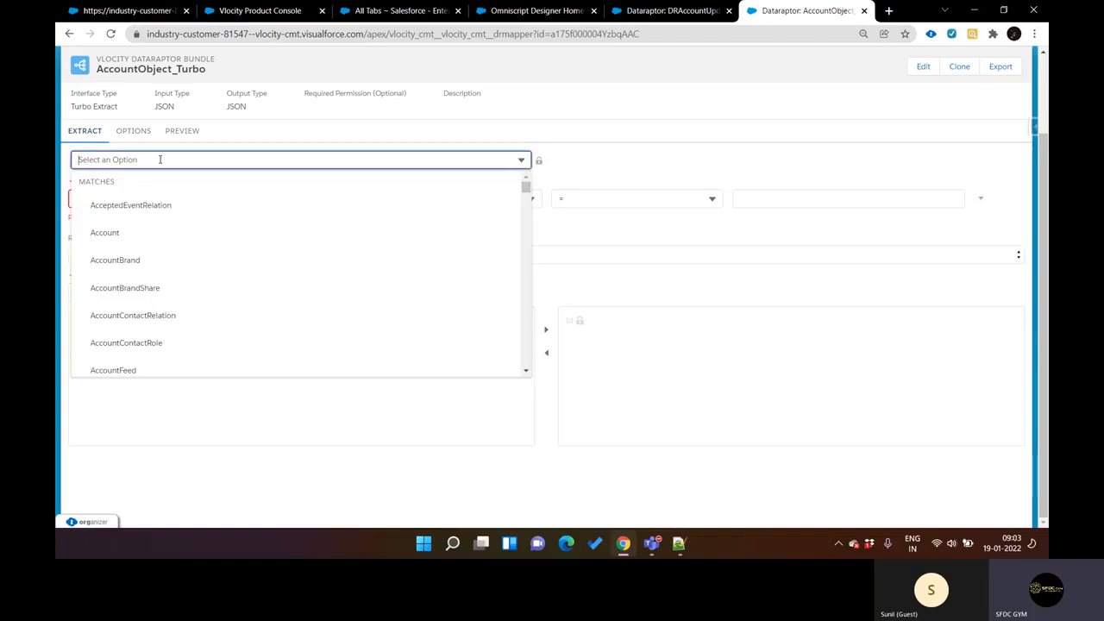
left_click(131, 240)
Step: Examine the Account fields offered in AccountObject_Turbo and compare them with DRAccountUpdate's field mappings
scroll(311, 248, "up", 12)
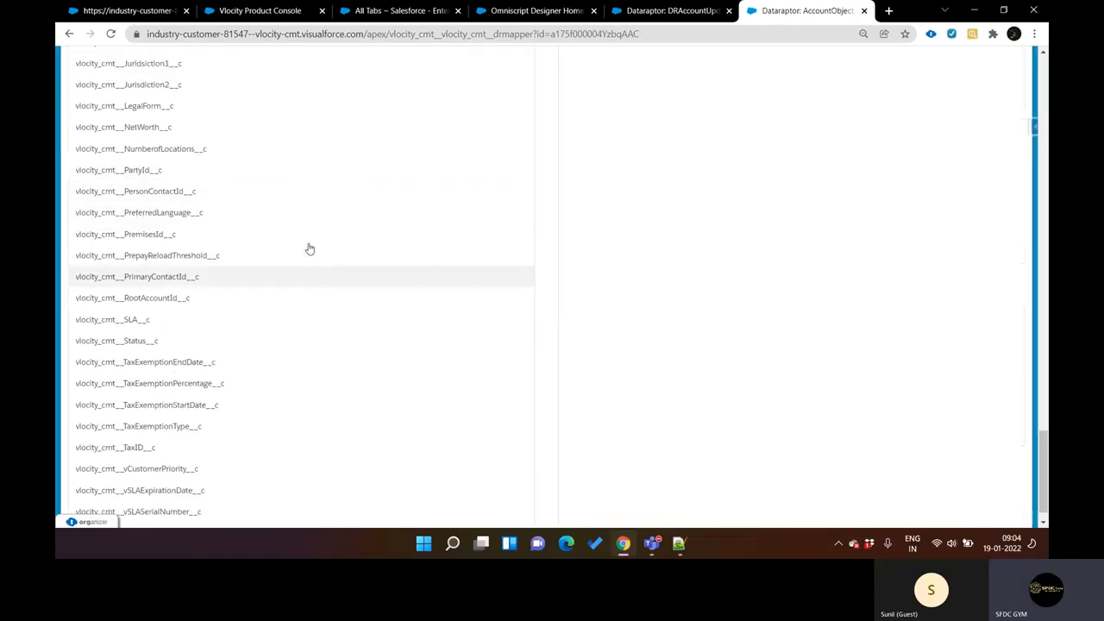
scroll(309, 248, "up", 14)
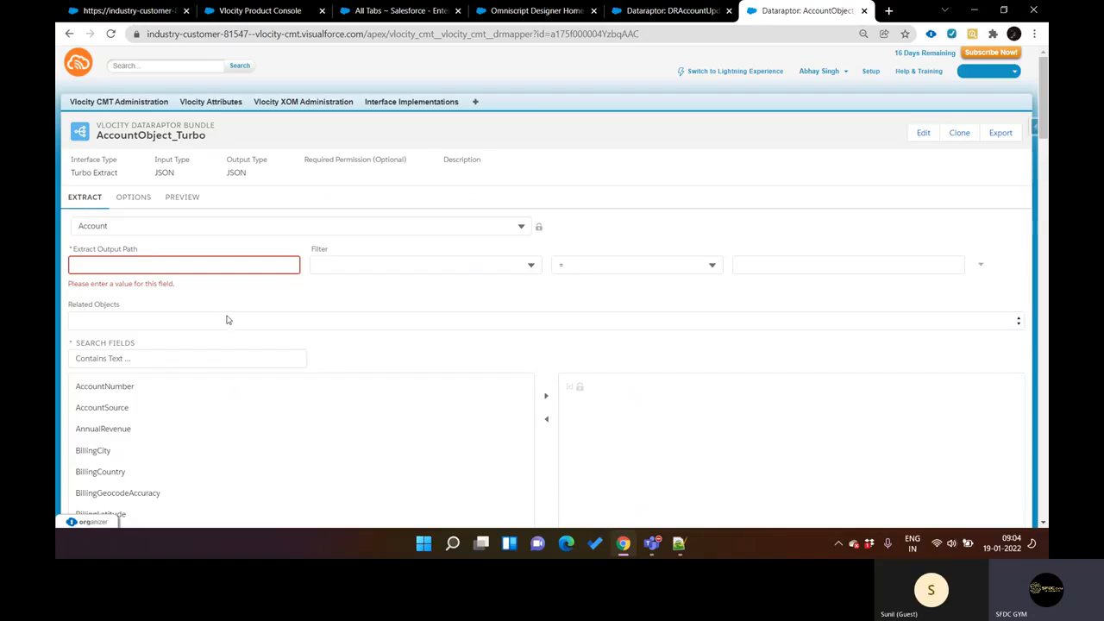
scroll(226, 319, "down", 2)
key("ctrl+shift+Tab")
key("ctrl+Tab")
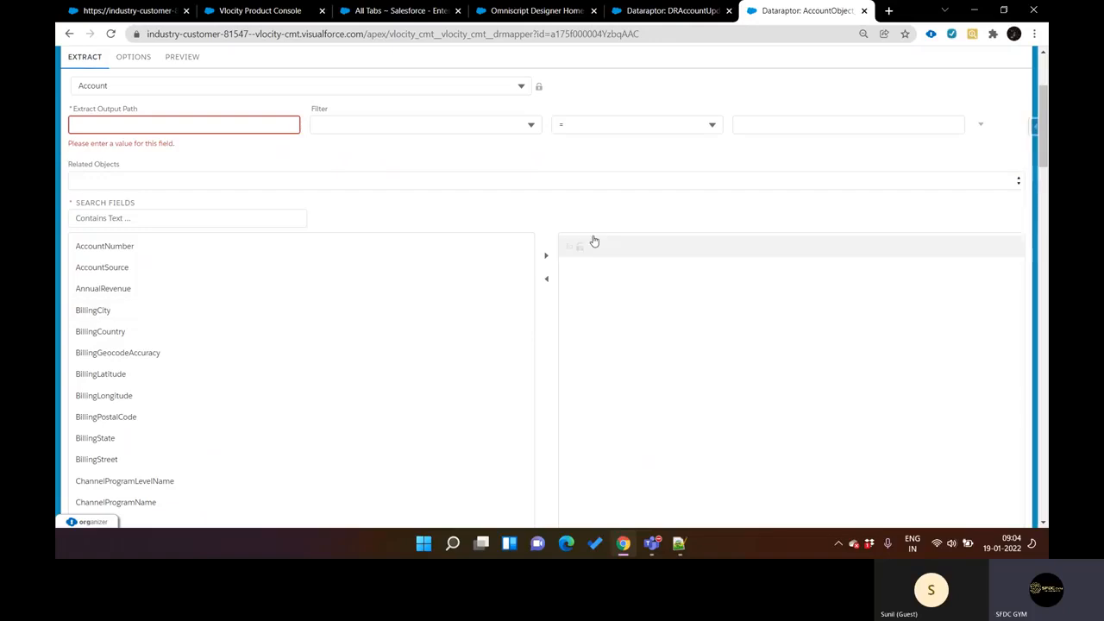
key("ctrl+shift+Tab")
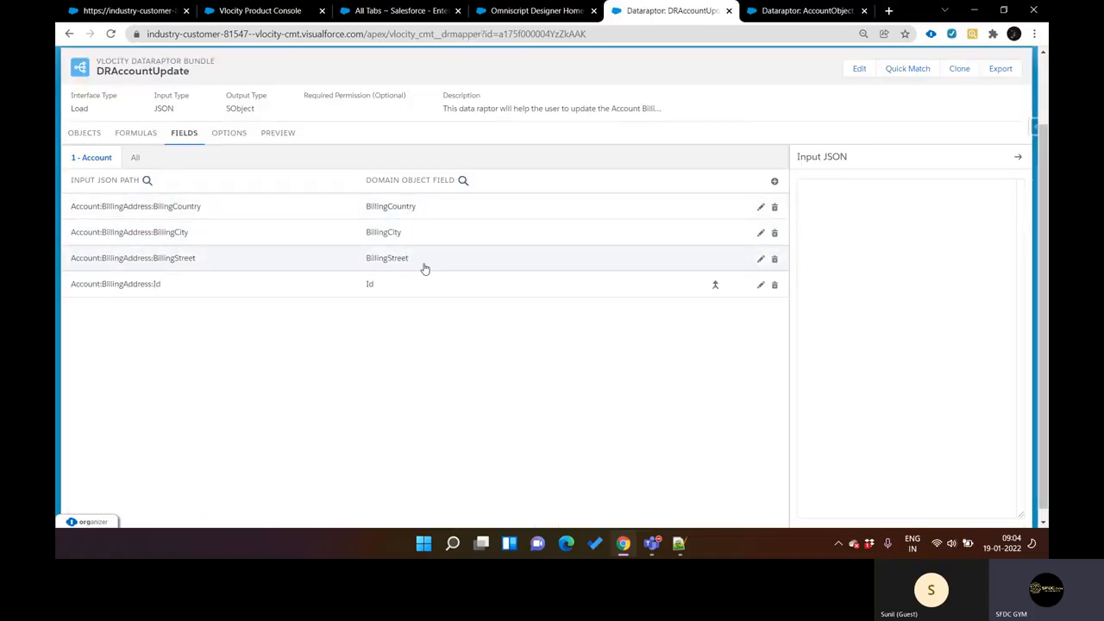
Step: Enter "bill" as the extract output path of AccountObject_Turbo
key("ctrl+Tab")
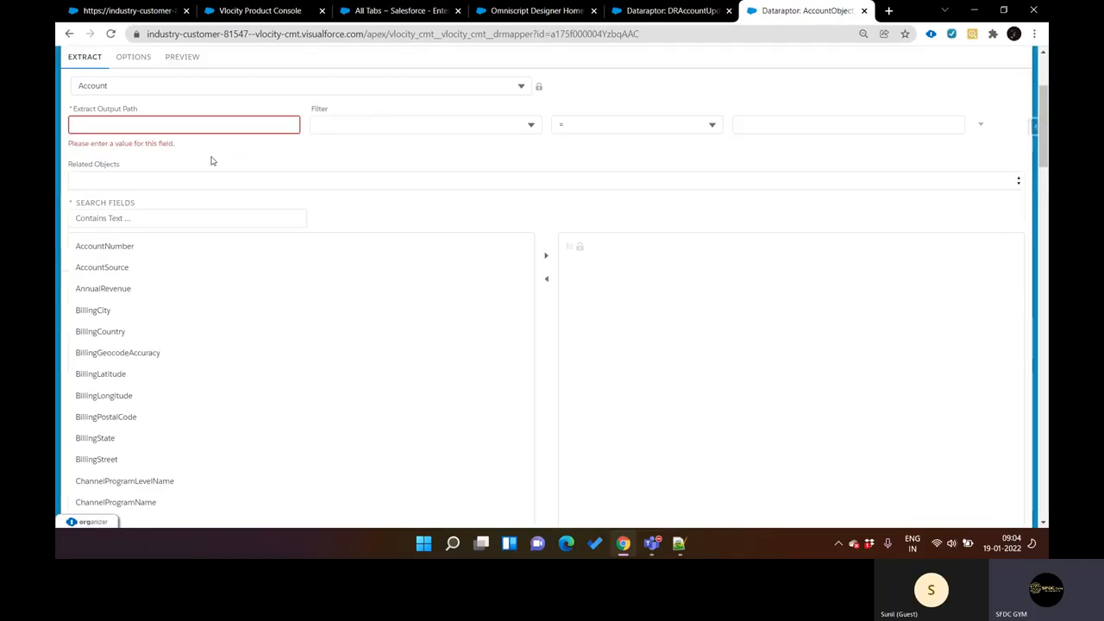
left_click(158, 124)
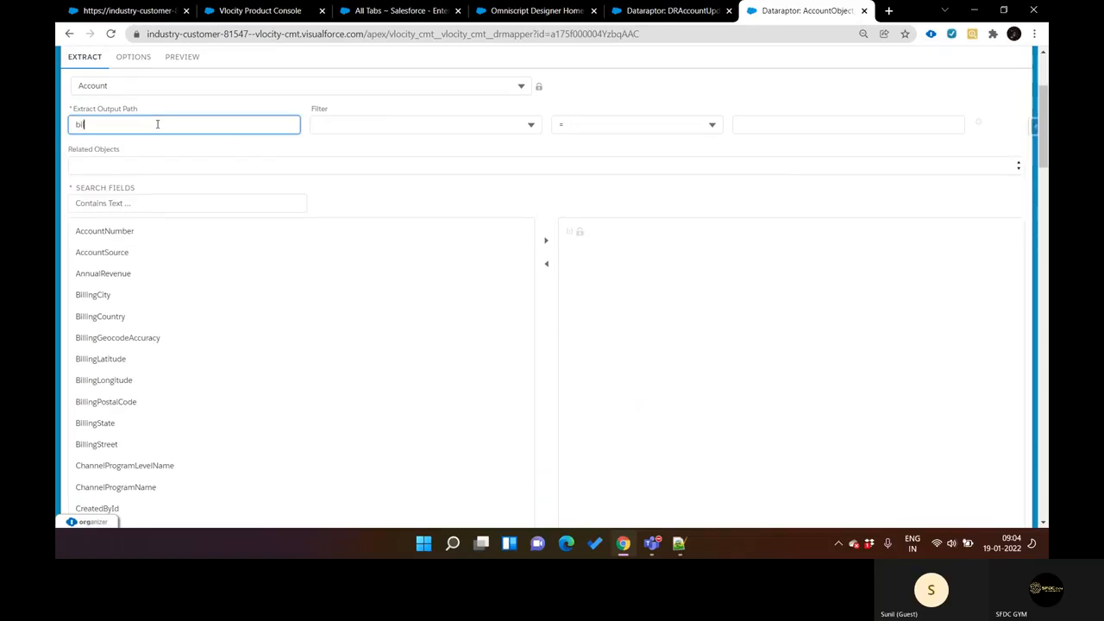
scroll(182, 254, "down", 5)
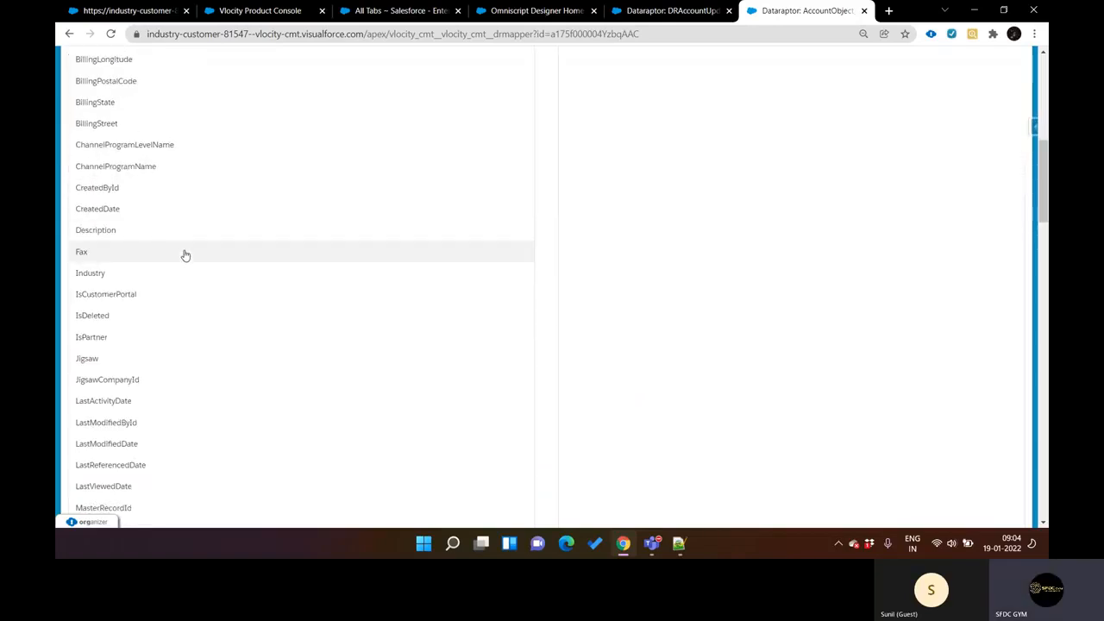
Step: Search the AccountObject_Turbo page for "billing" and add BillingCity, BillingCountry and BillingStreet to the extracted fields
key("ctrl+f")
type("billing")
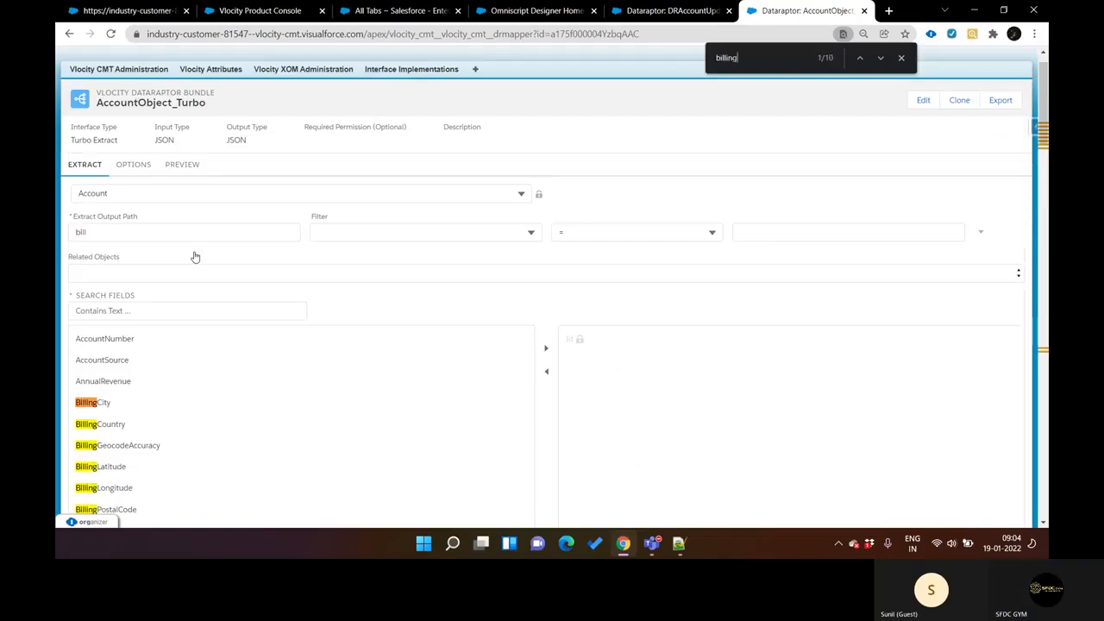
scroll(188, 257, "down", 2)
left_click(146, 248)
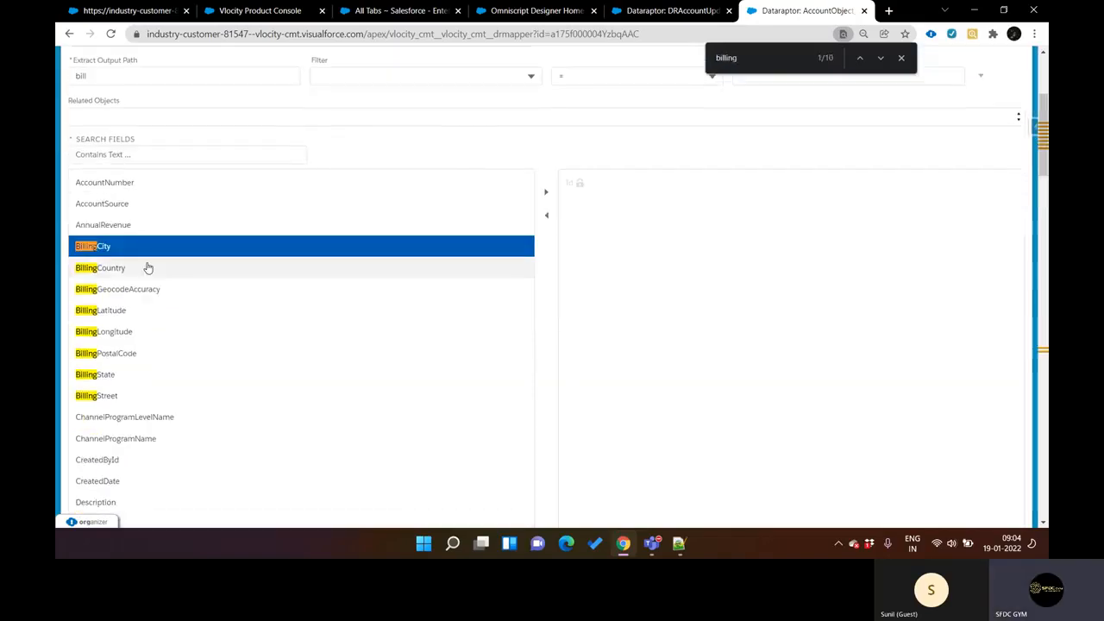
left_click(148, 270, "ctrl")
key("ctrl+shift+Tab")
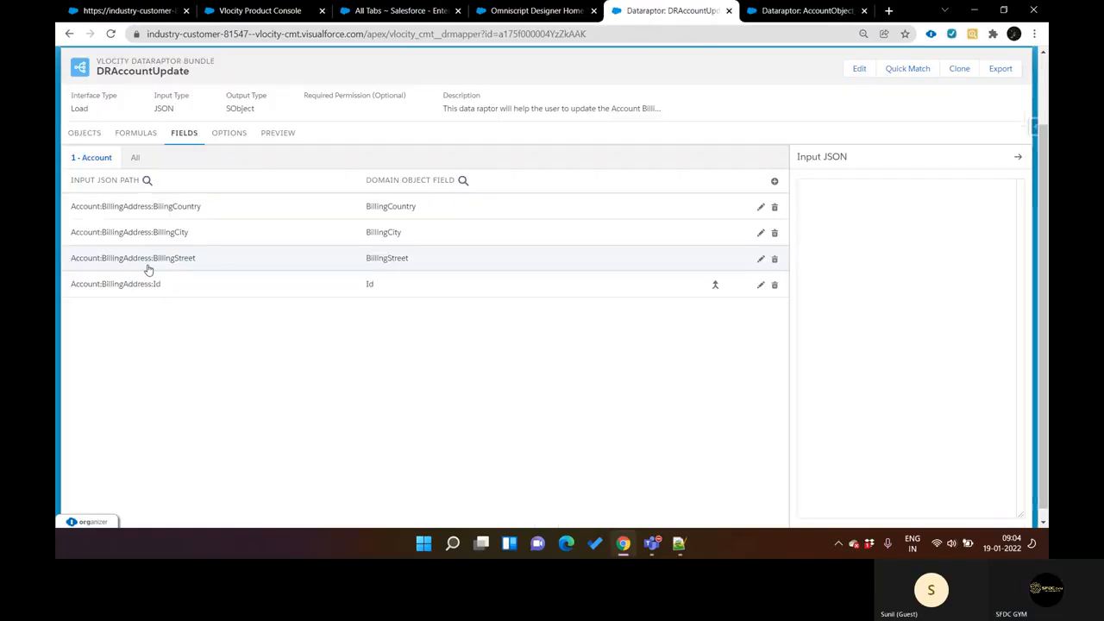
key("ctrl+Tab")
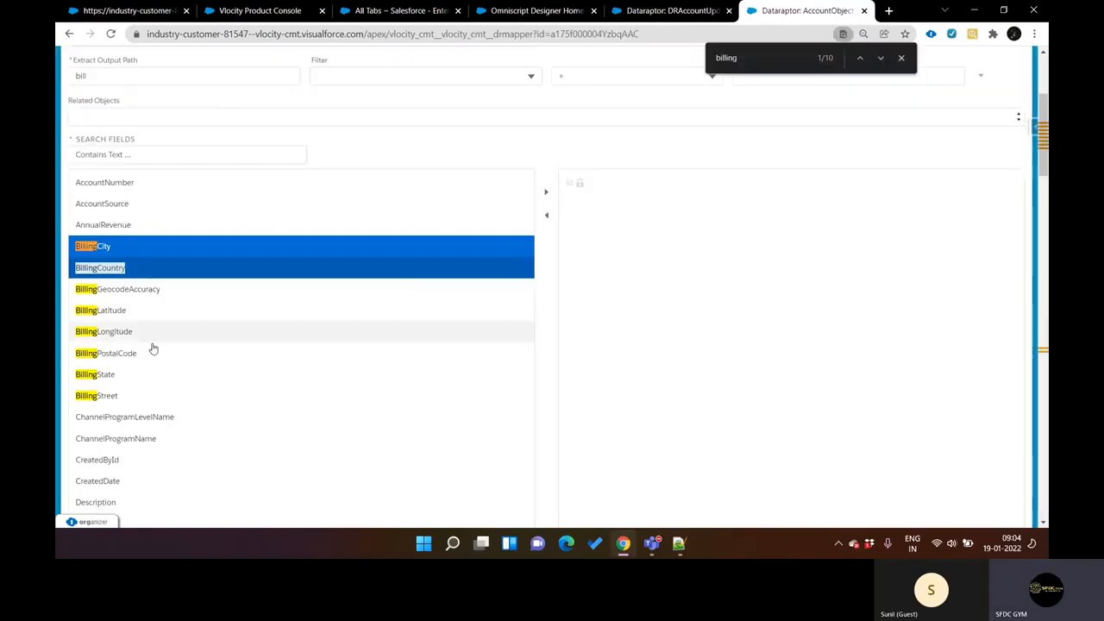
left_click(160, 397, "ctrl")
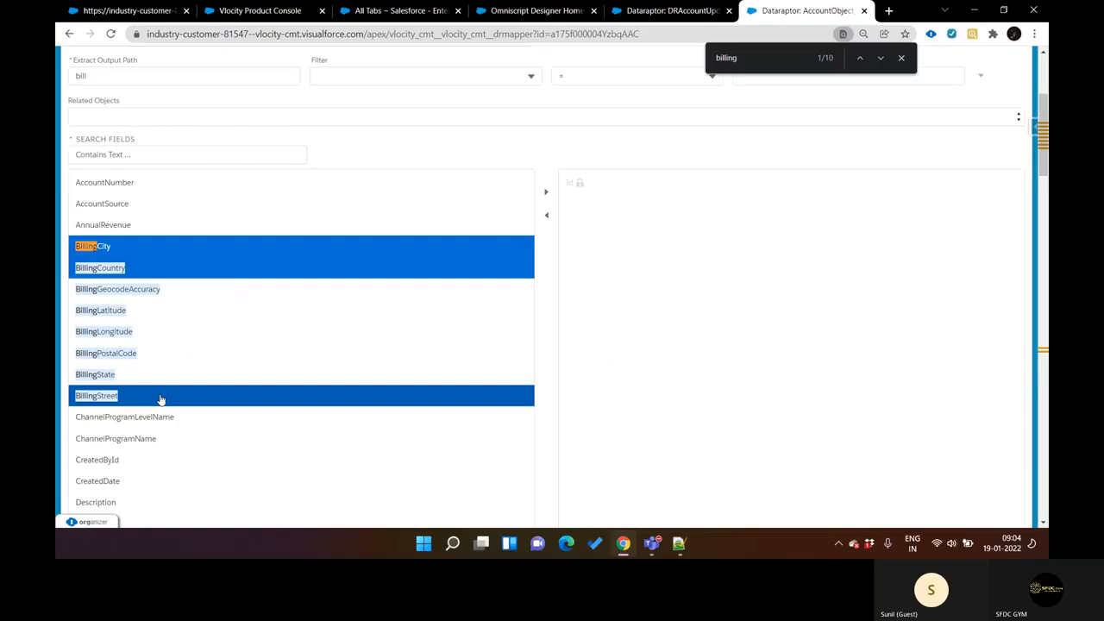
left_click(544, 199)
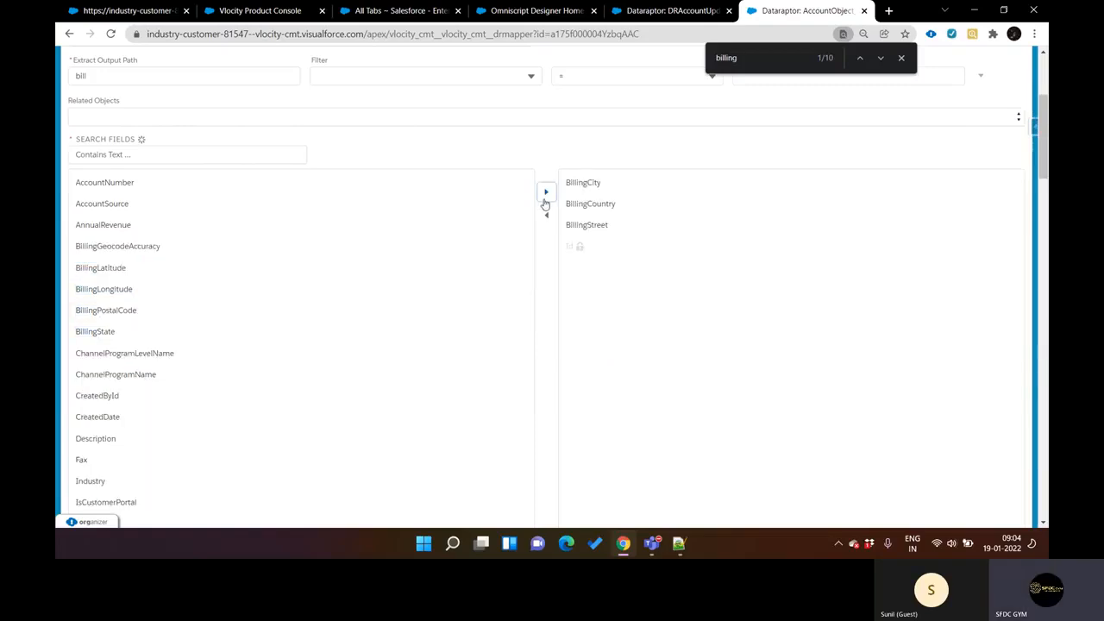
Step: Clear the extract output path of AccountObject_Turbo
scroll(518, 246, "up", 2)
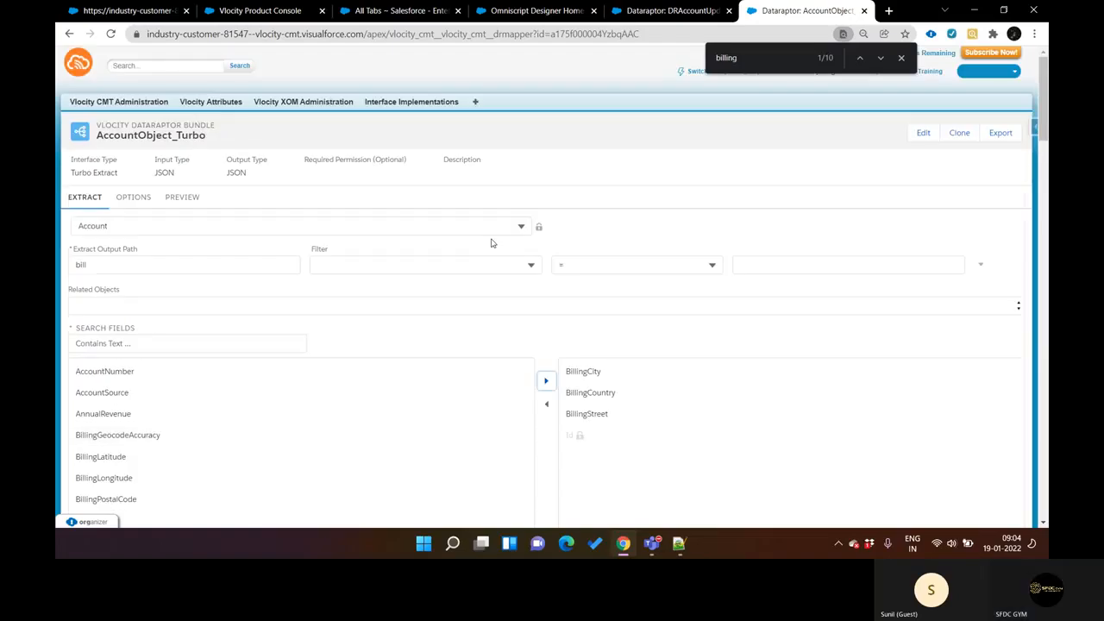
left_click(214, 271)
key("BackSpace")
key("BackSpace")
key("BackSpace")
key("BackSpace")
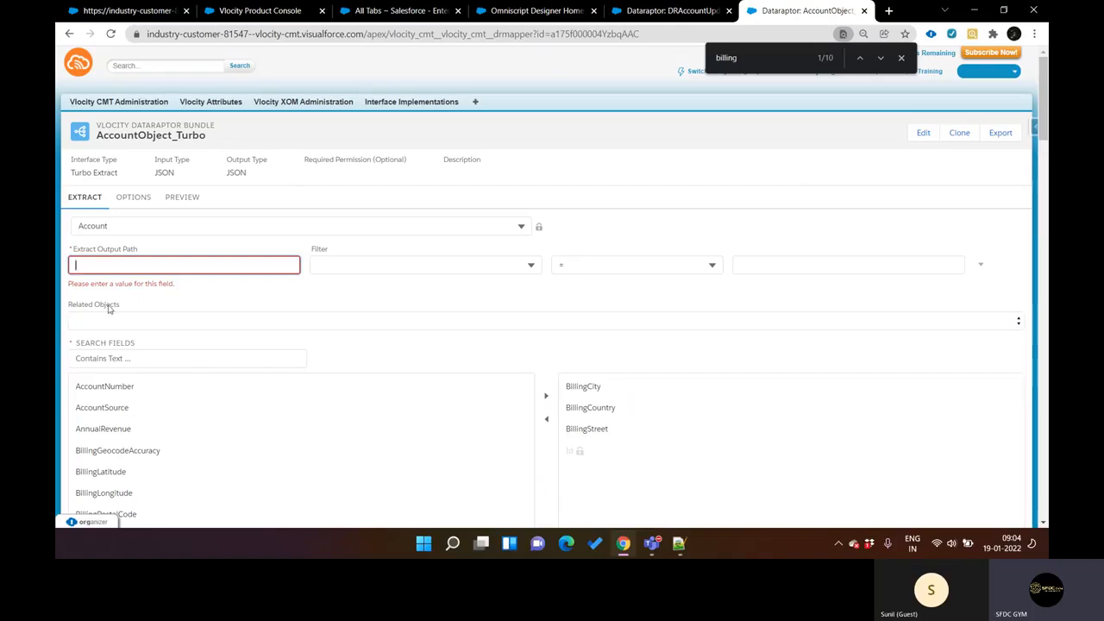
Step: Review the objects, formulas, field mappings and options of DRAccountUpdate
key("ctrl+shift+Tab")
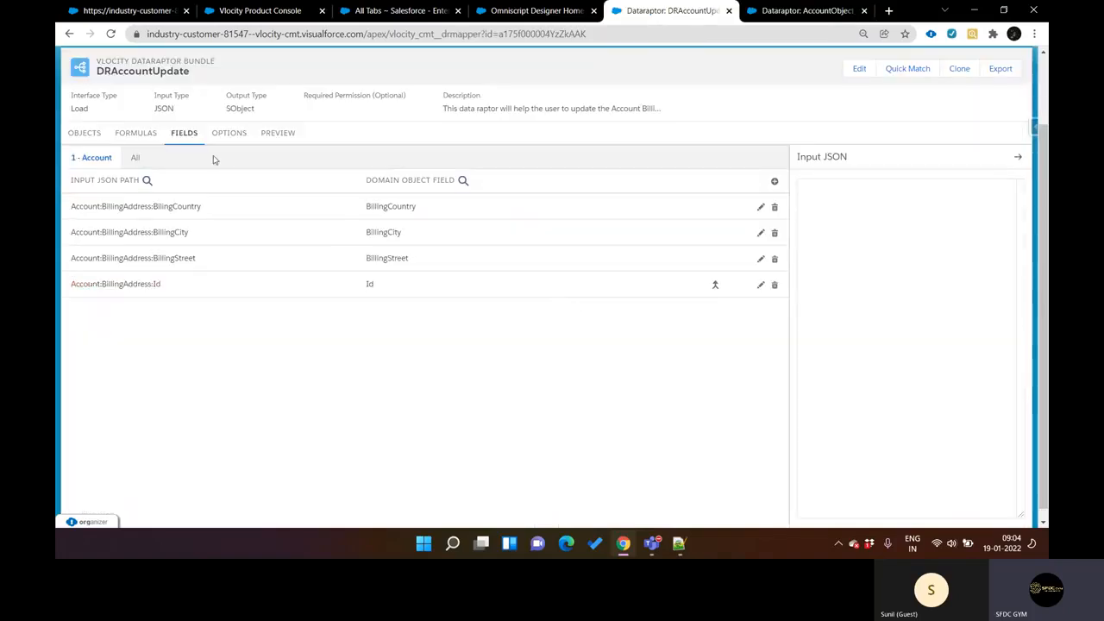
left_click(87, 133)
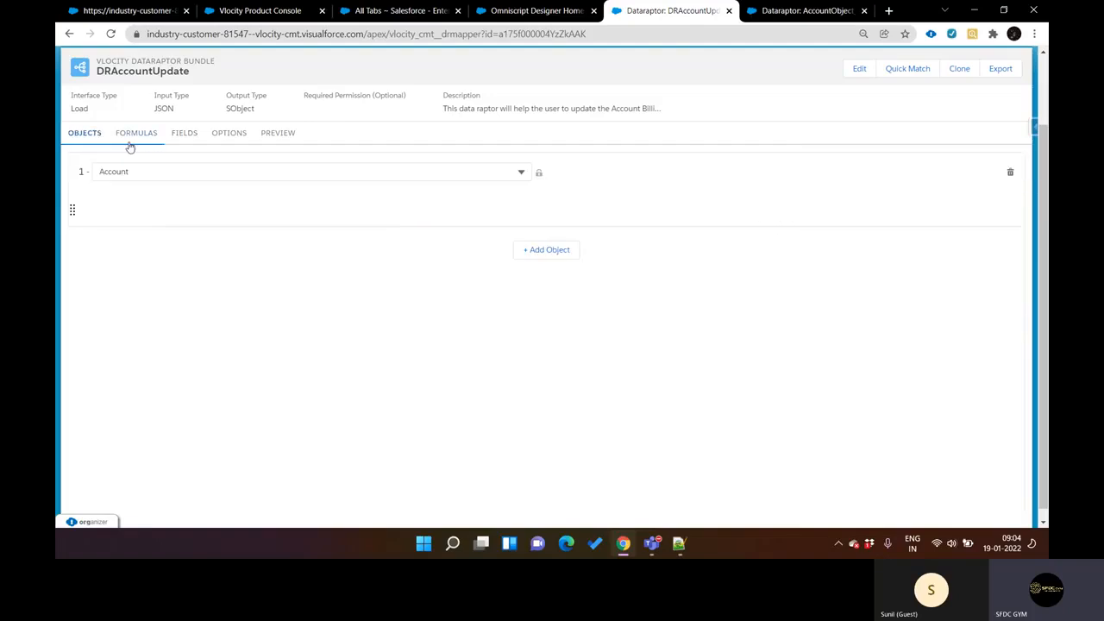
left_click(131, 138)
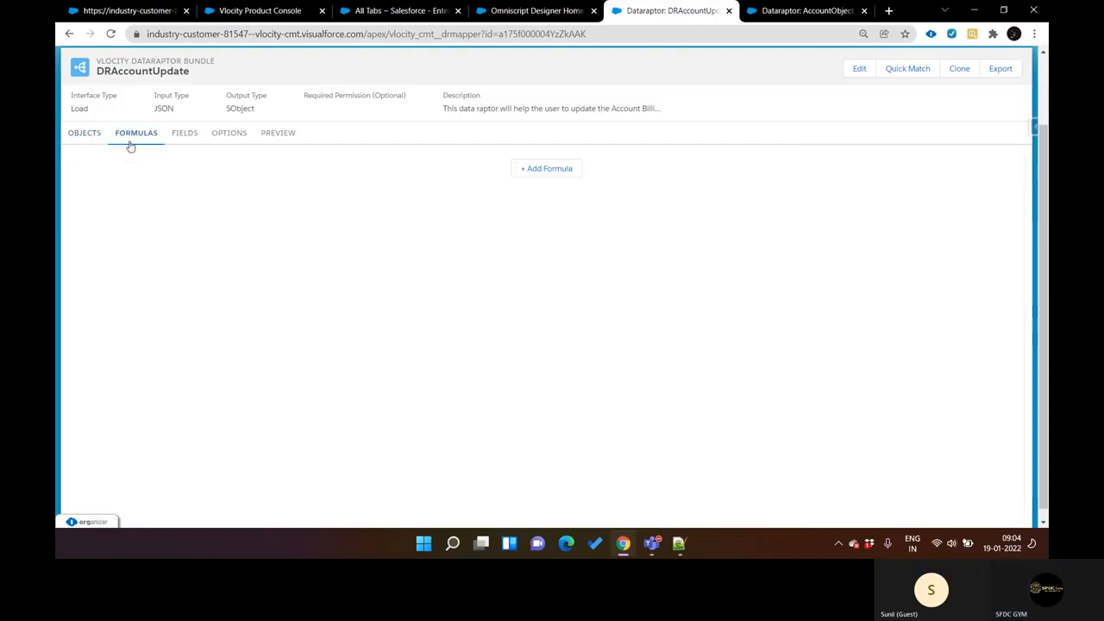
left_click(184, 138)
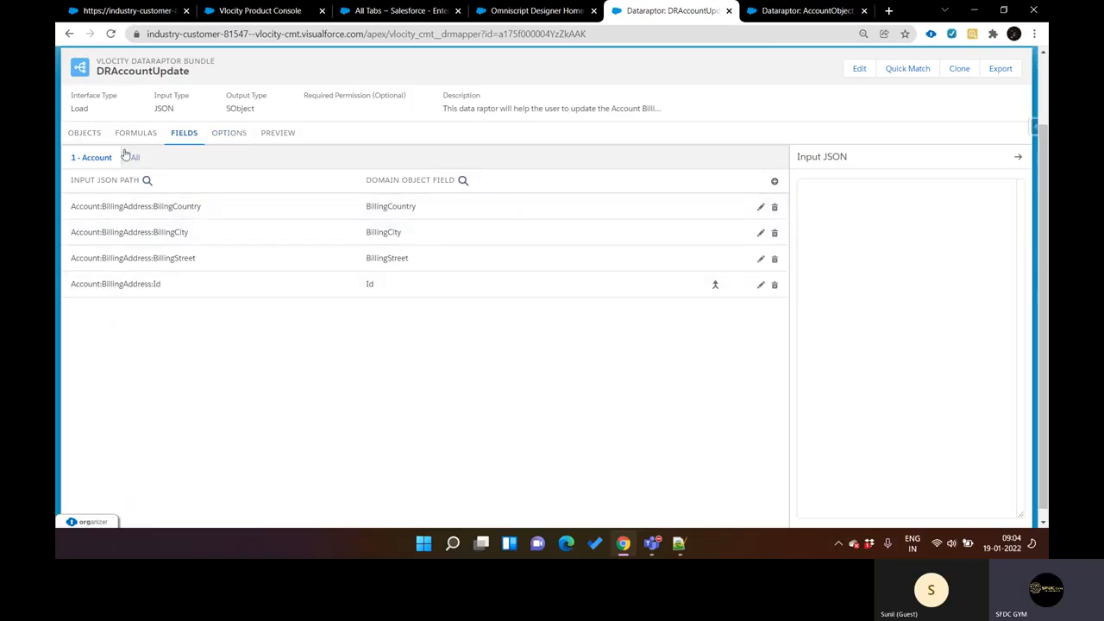
left_click(86, 139)
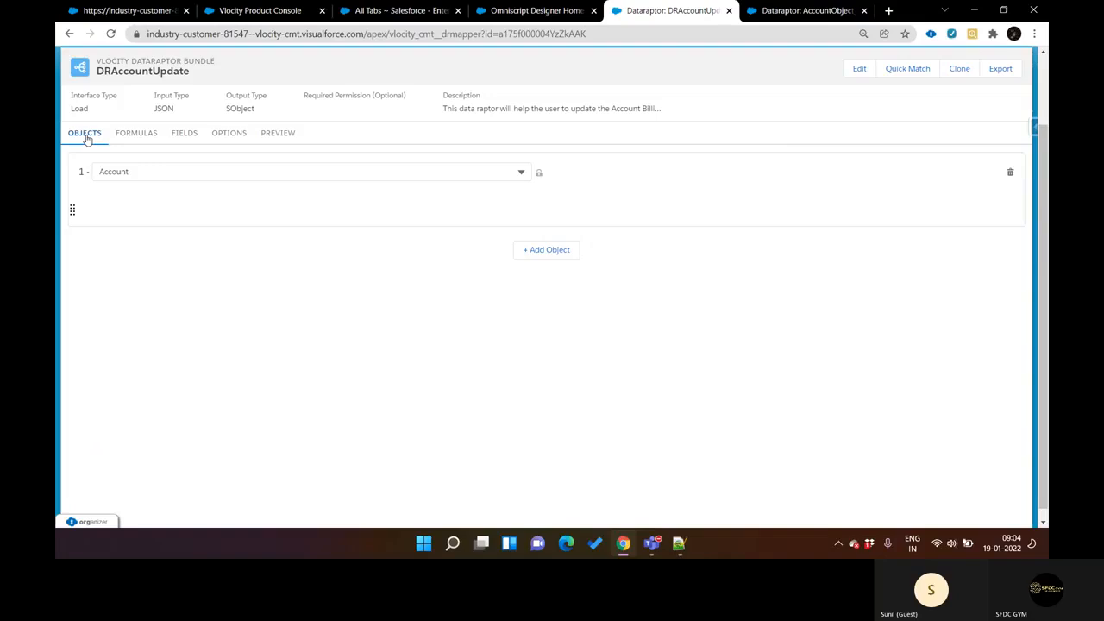
left_click(192, 144)
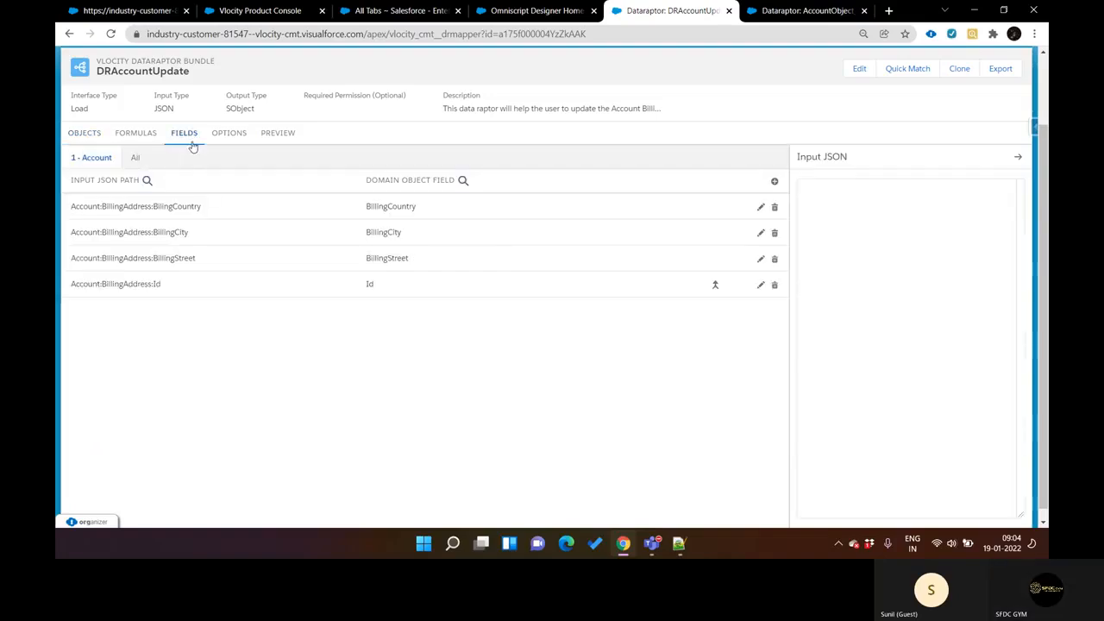
left_click(227, 142)
left_click(177, 135)
Step: Execute the previews of DRAccountUpdate and AccountObject_Turbo without adding input data, and compare their performance metrics
left_click(279, 135)
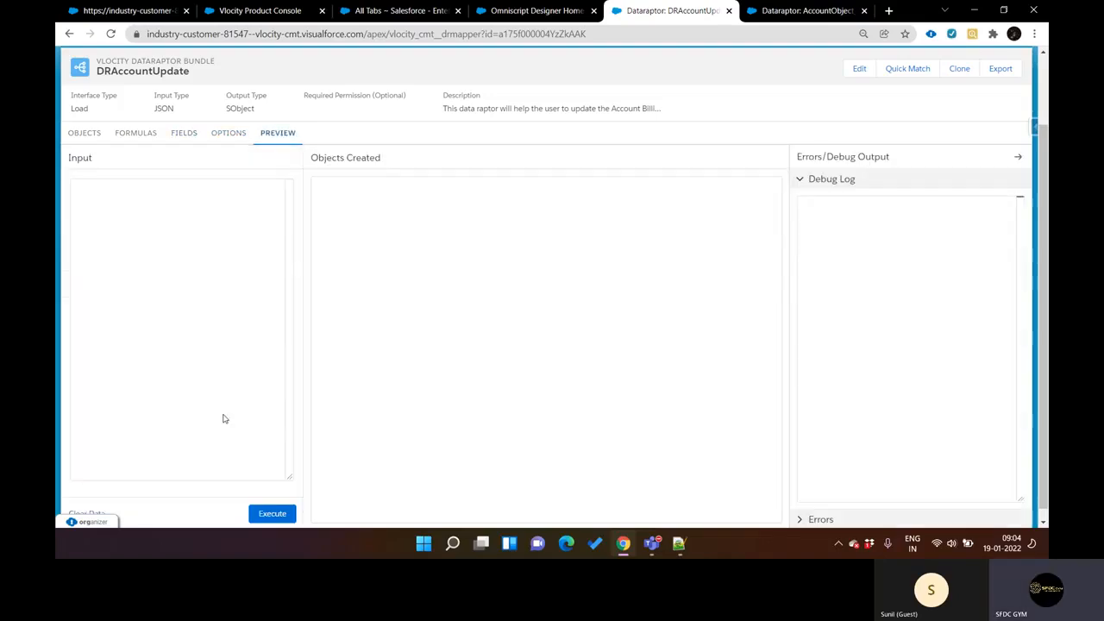
left_click(272, 515)
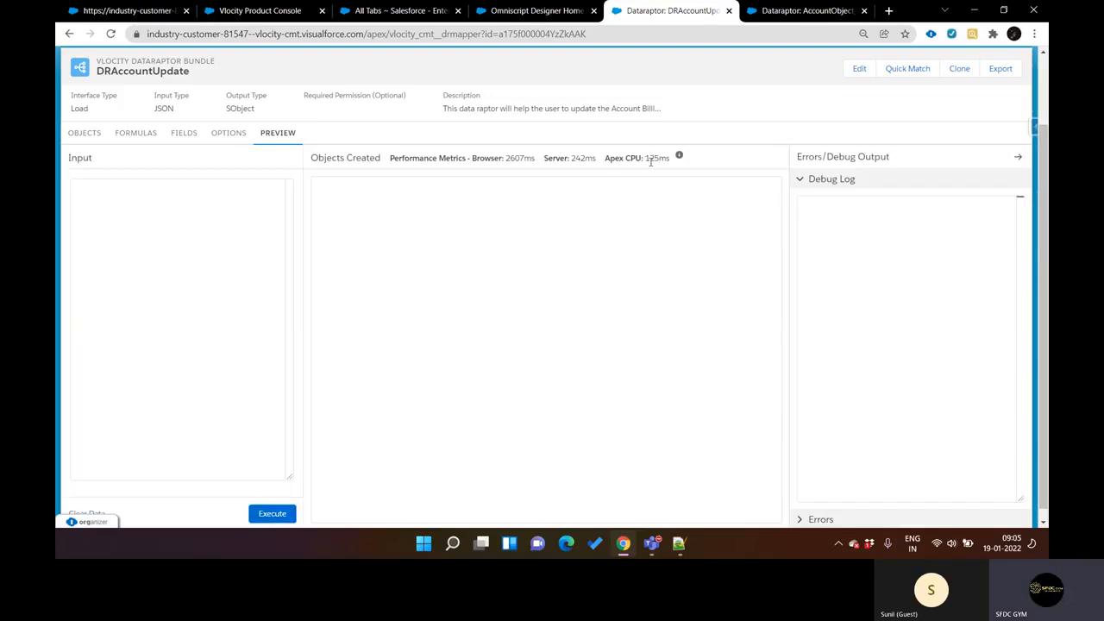
key("ctrl+Tab")
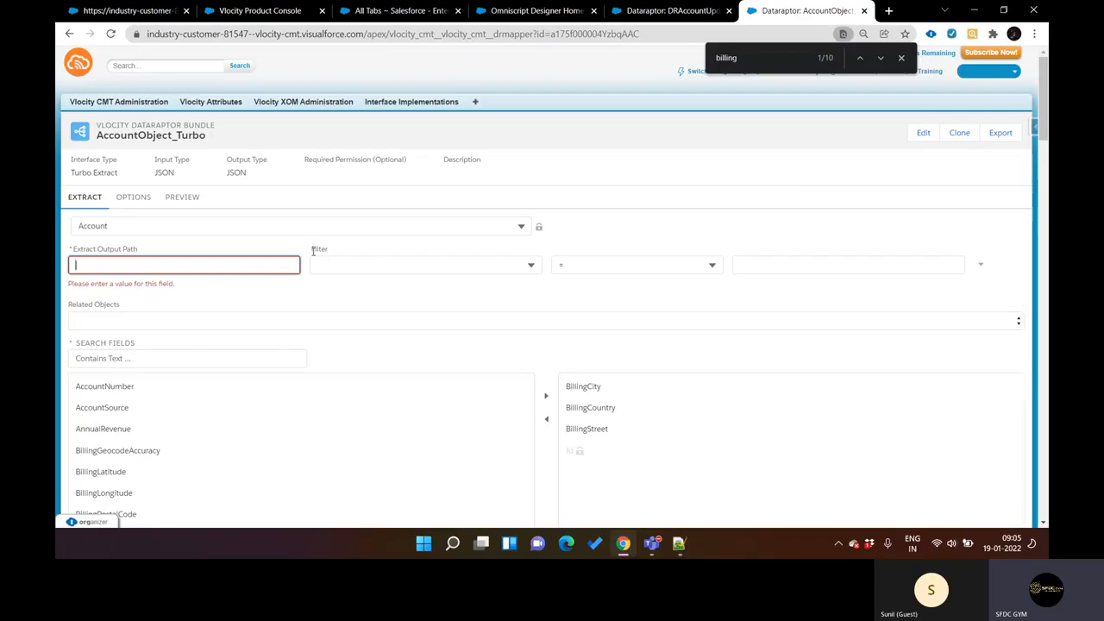
left_click(175, 204)
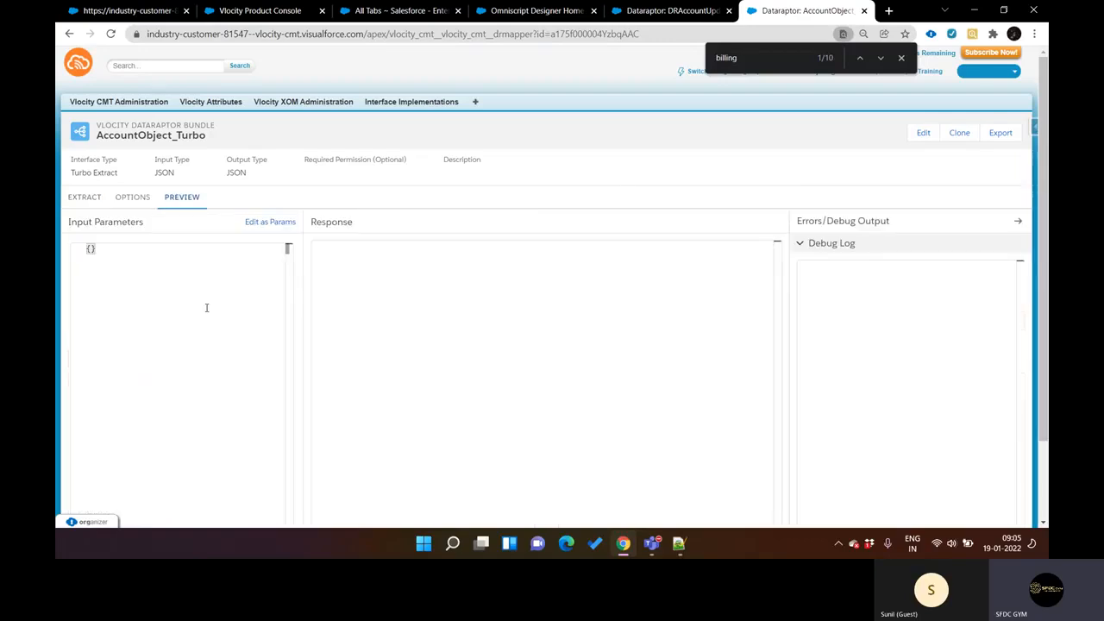
scroll(298, 355, "down", 2)
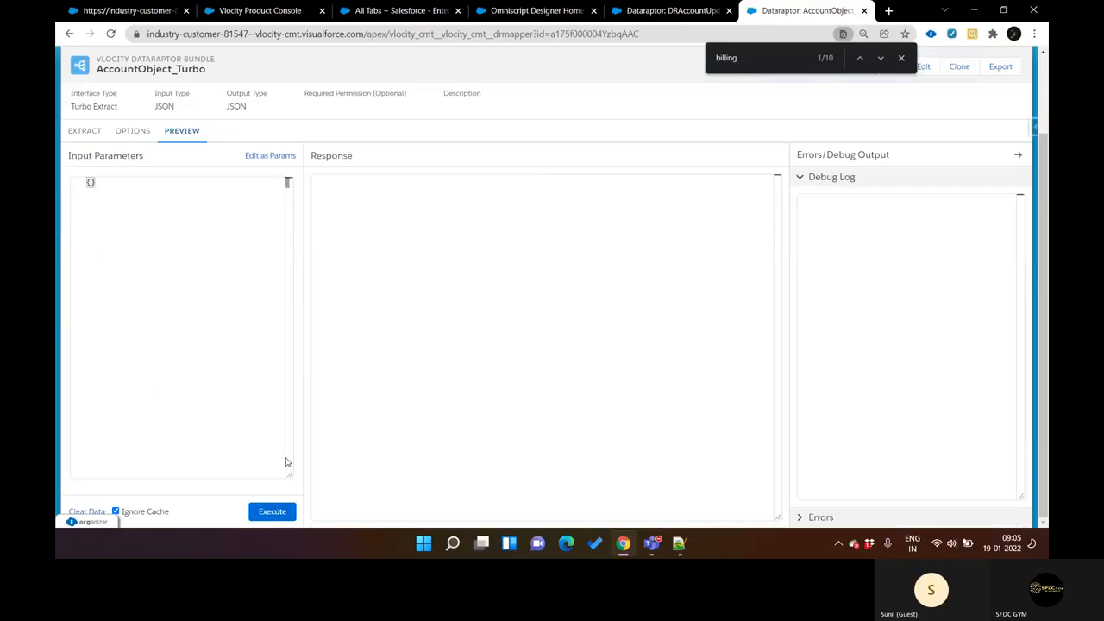
left_click(272, 512)
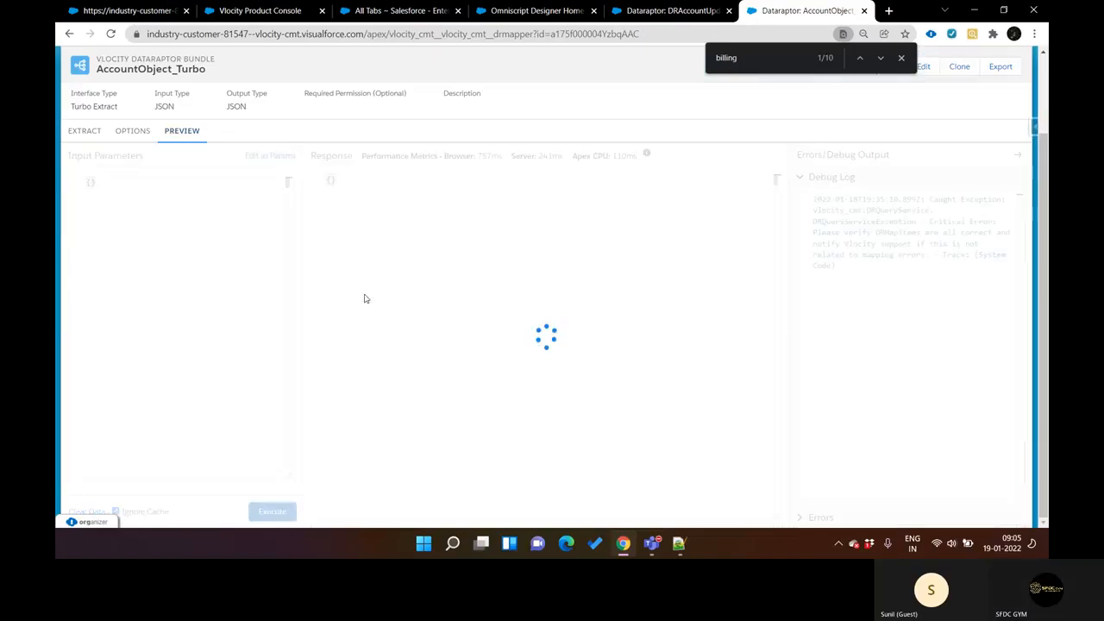
key("ctrl+shift+Tab")
key("ctrl+Tab")
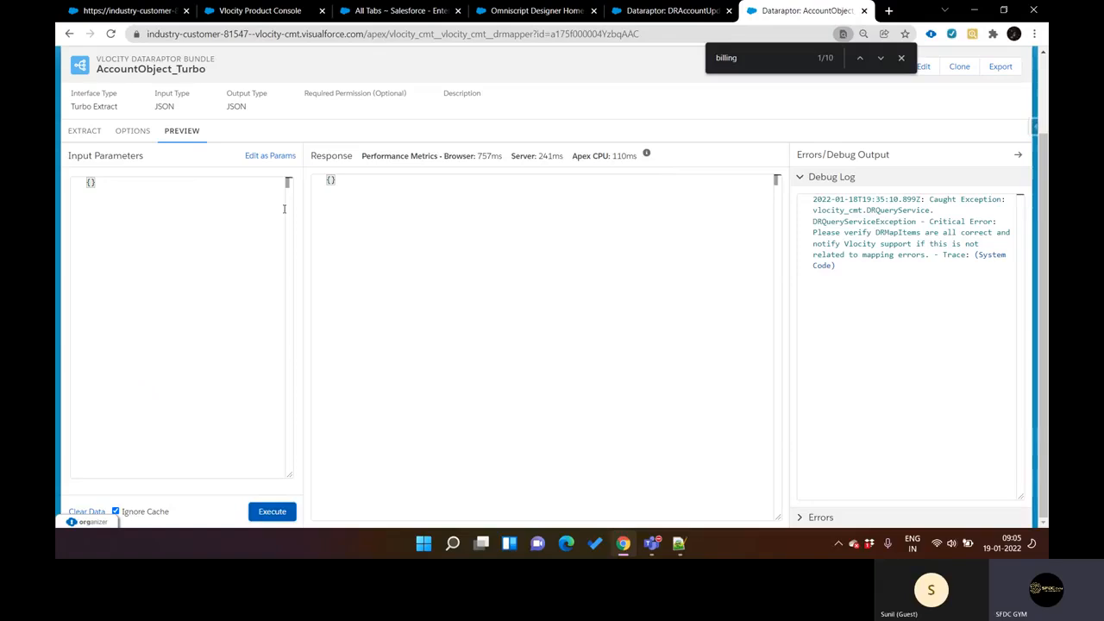
Step: Review AccountObject_Turbo's extract setup, and highlight the two SOQL query lines of the Extract notes in Notepad++
left_click(87, 139)
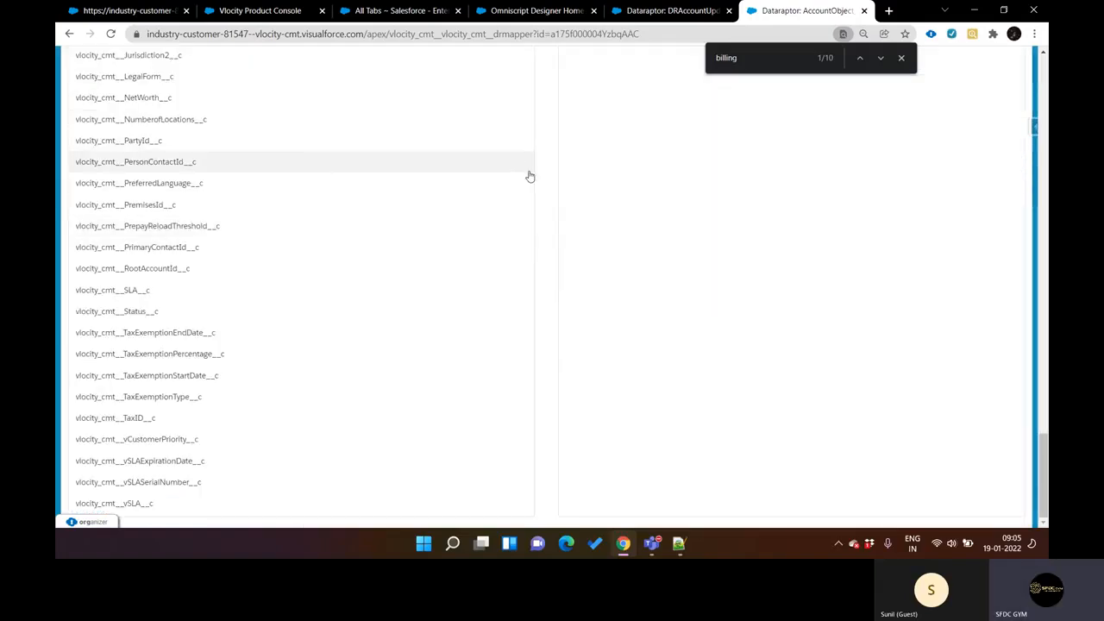
scroll(528, 174, "up", 5)
scroll(530, 176, "up", 8)
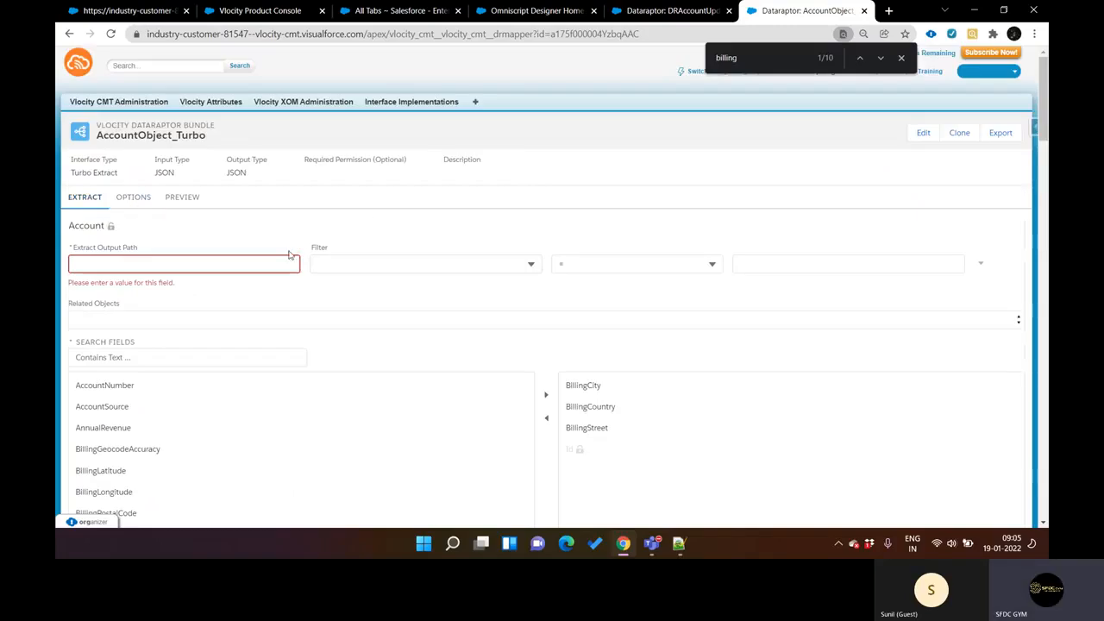
left_click(679, 543)
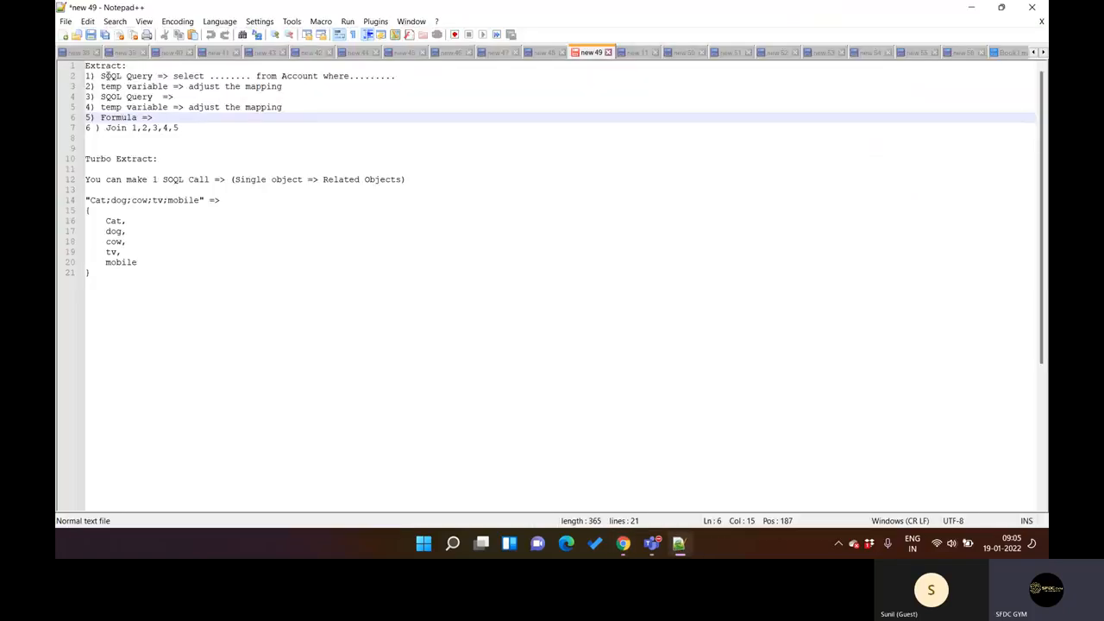
left_click_drag(107, 76, 341, 76)
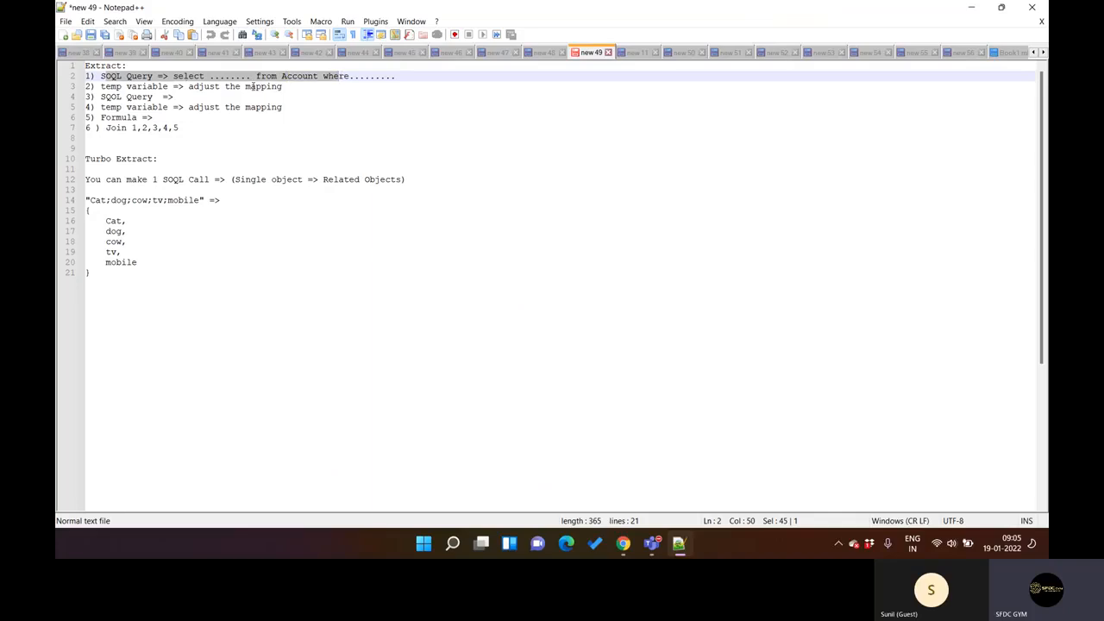
left_click_drag(96, 97, 177, 96)
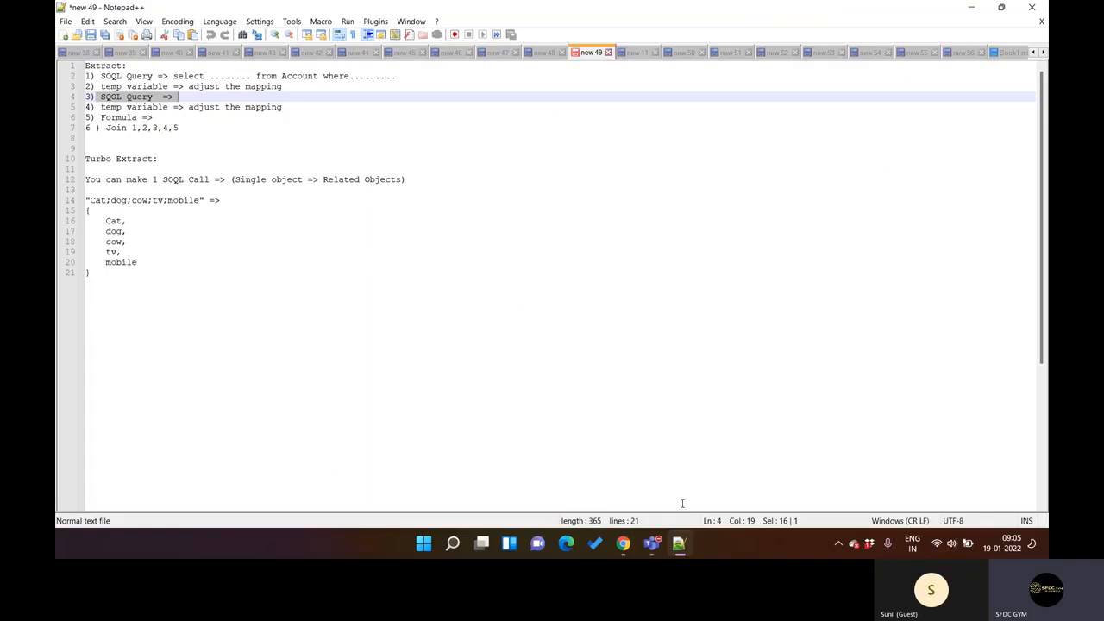
left_click(681, 543)
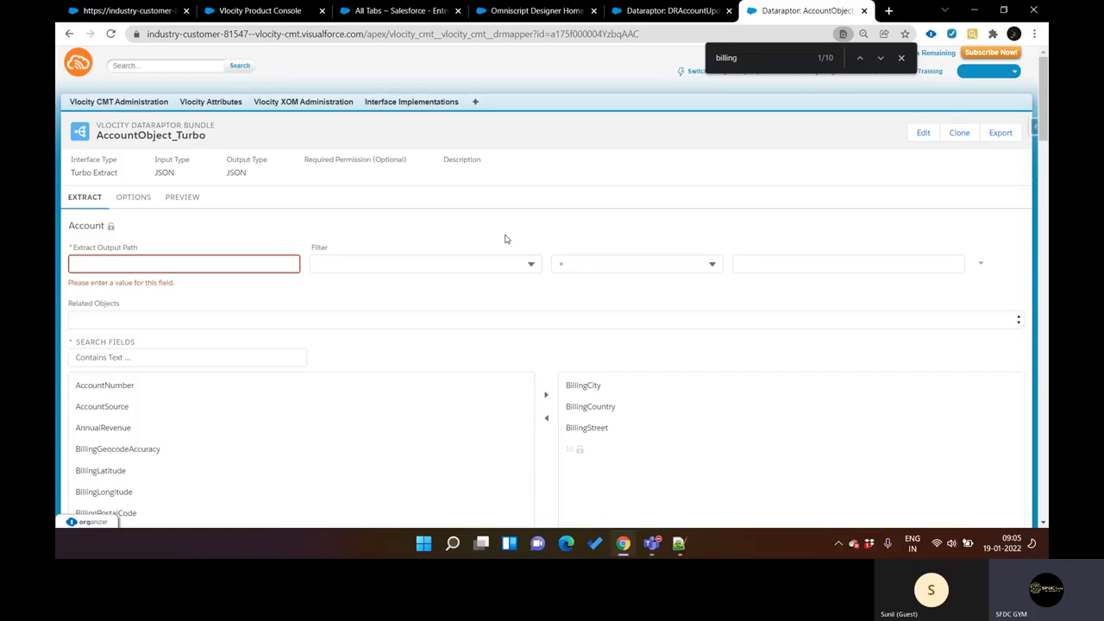
Step: Compare AccountObject_Turbo's preview response and extract section with the preview metrics of DRAccountUpdate
left_click(182, 197)
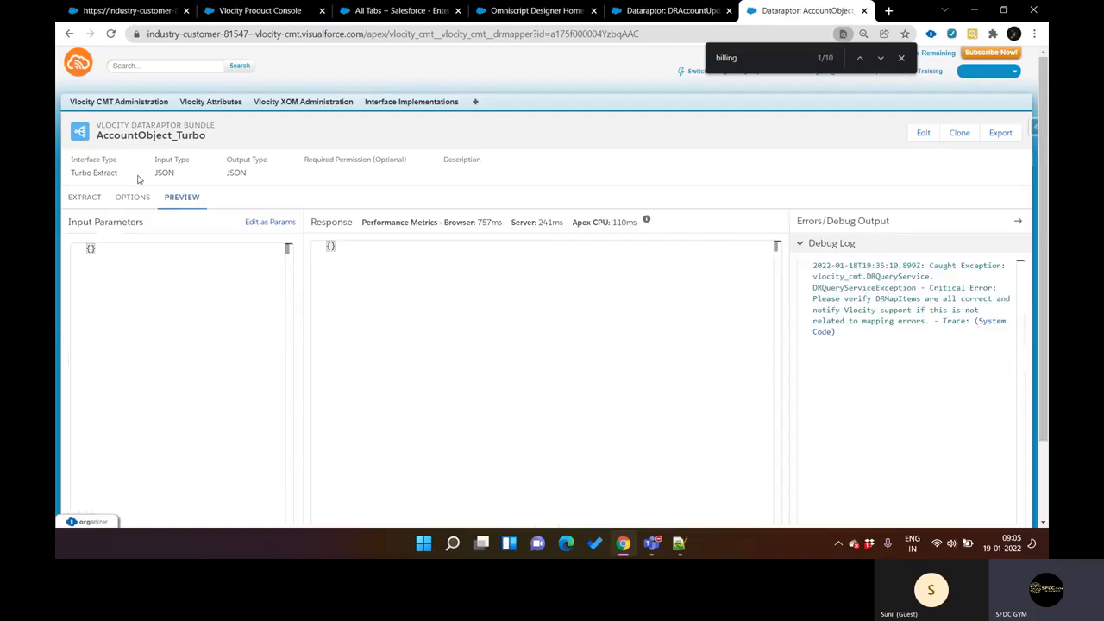
left_click(80, 198)
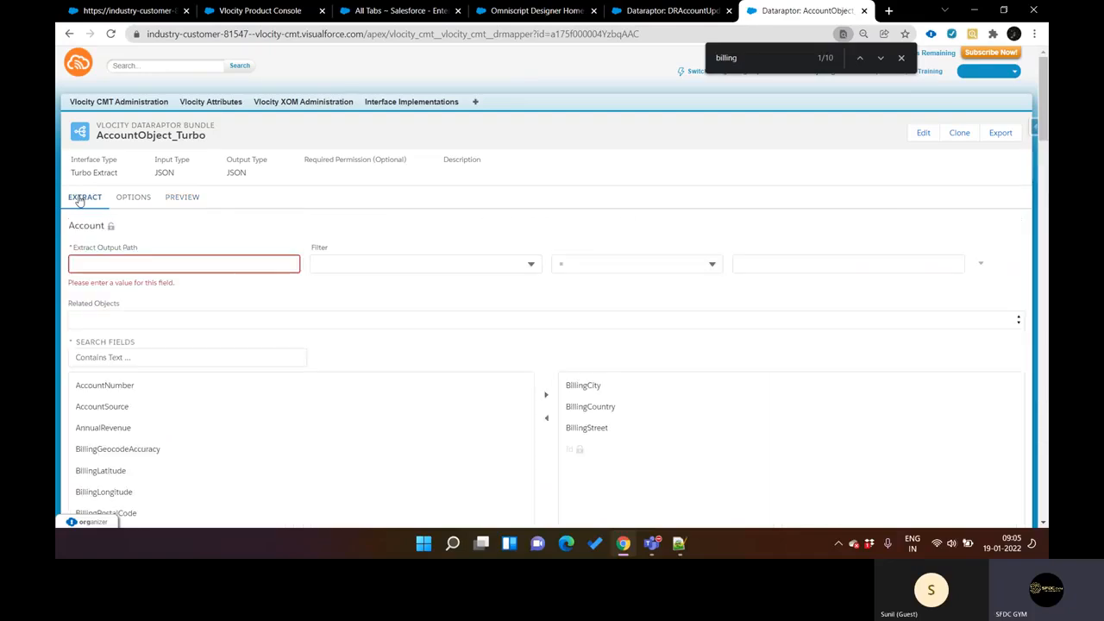
key("ctrl+shift+Tab")
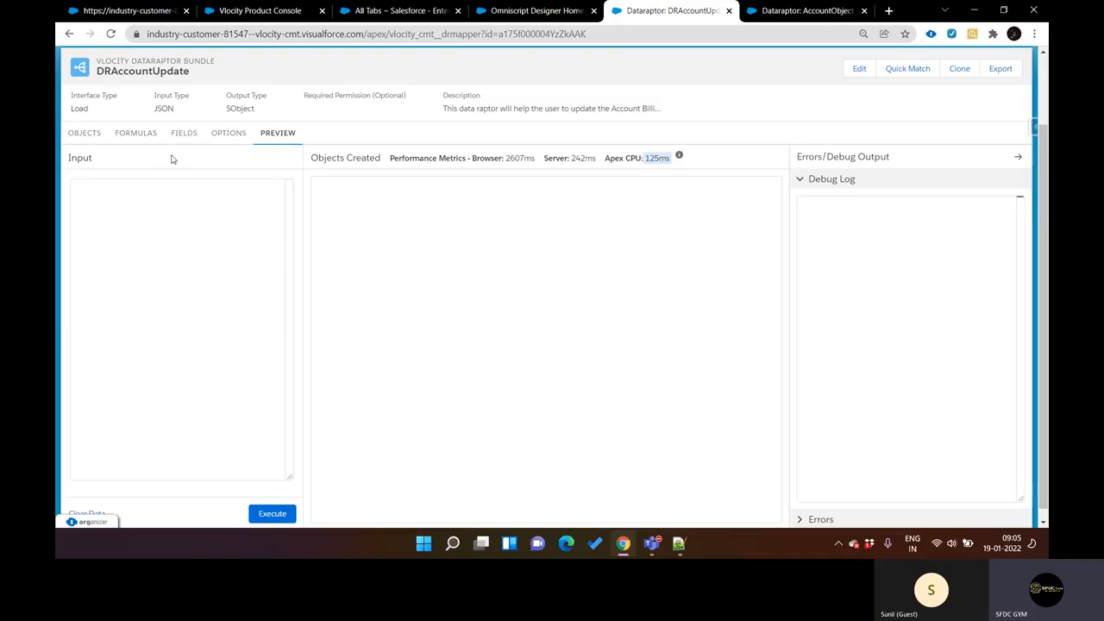
key("ctrl+Tab")
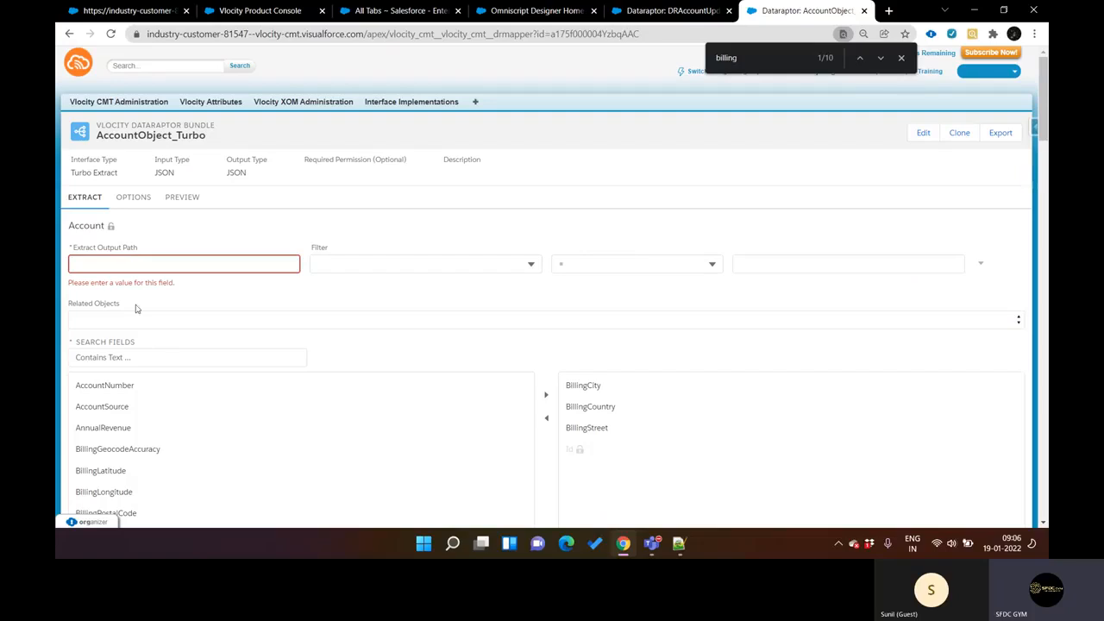
Step: Examine the available and selected Account fields, the options and the preview of AccountObject_Turbo
scroll(155, 406, "down", 5)
scroll(158, 407, "down", 15)
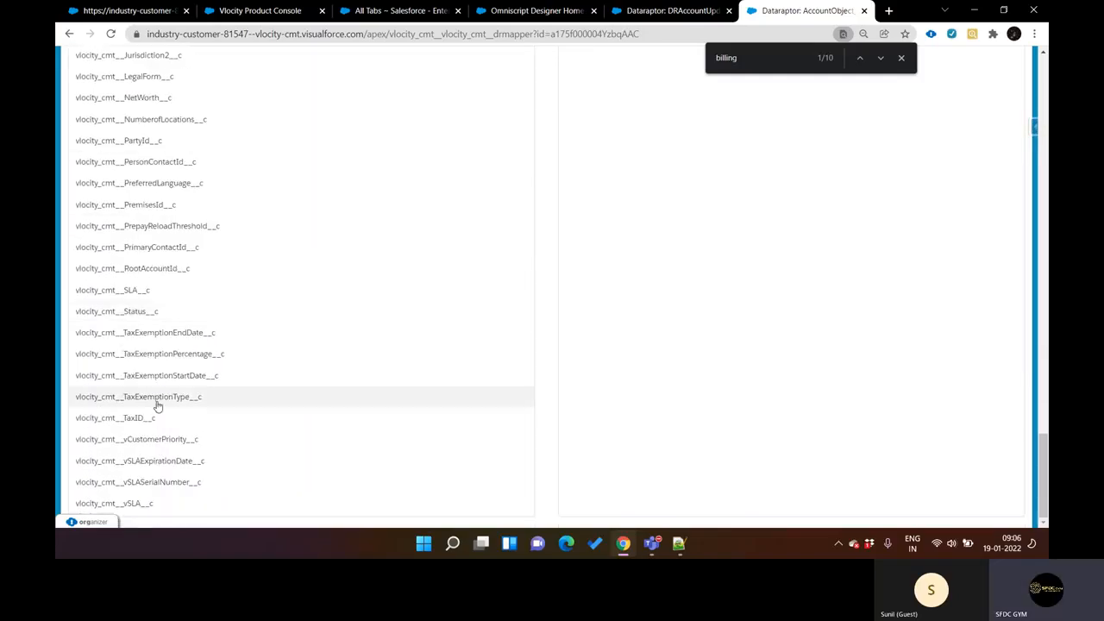
scroll(157, 406, "up", 15)
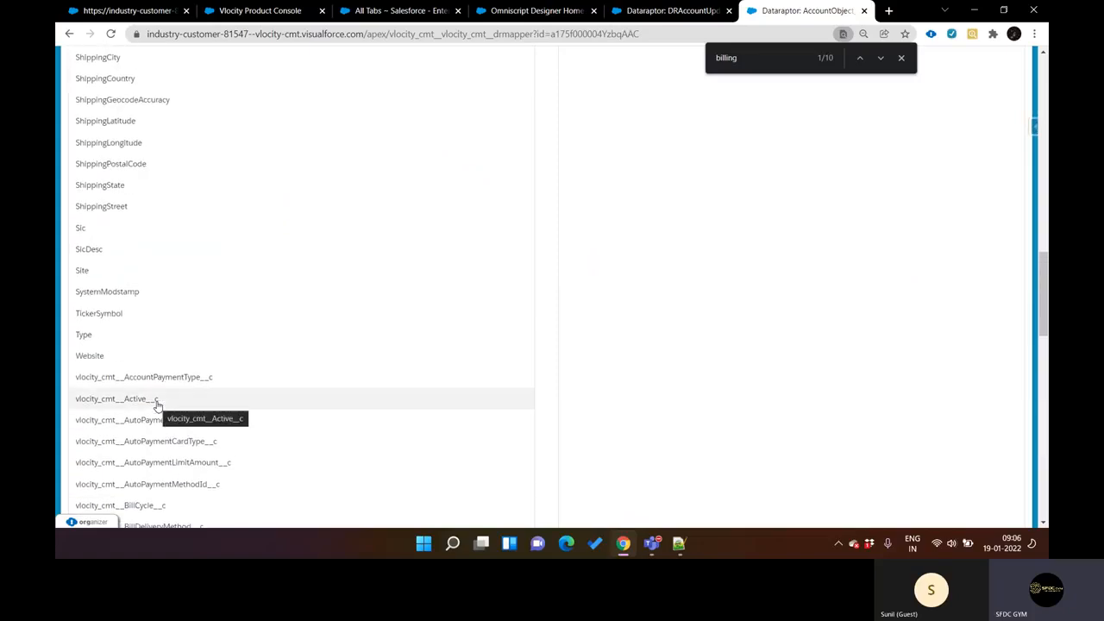
scroll(328, 268, "up", 15)
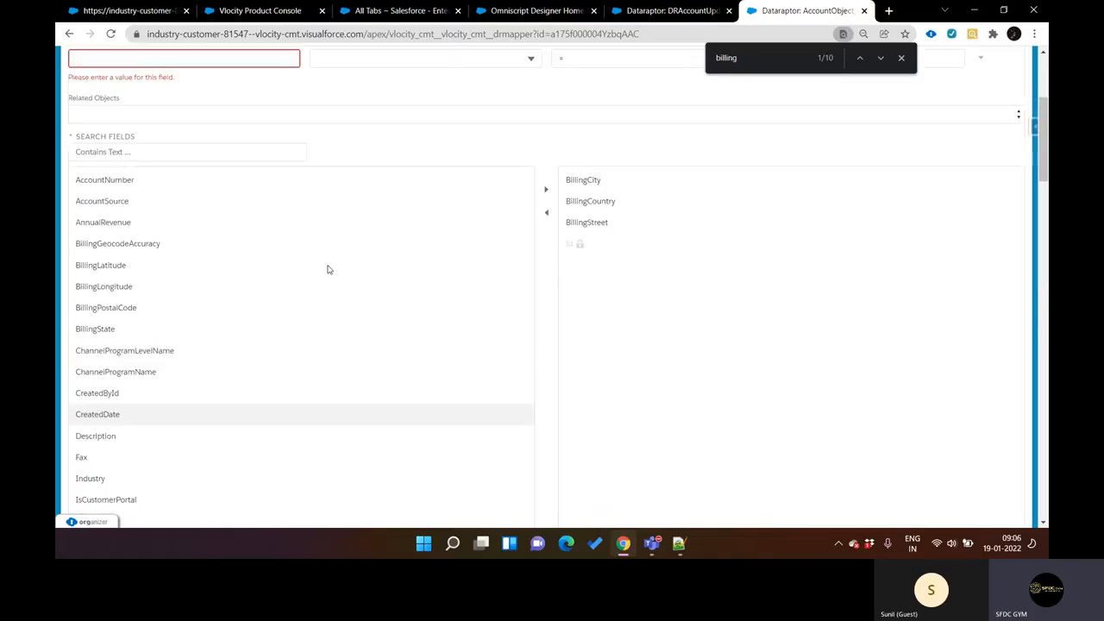
scroll(327, 270, "up", 3)
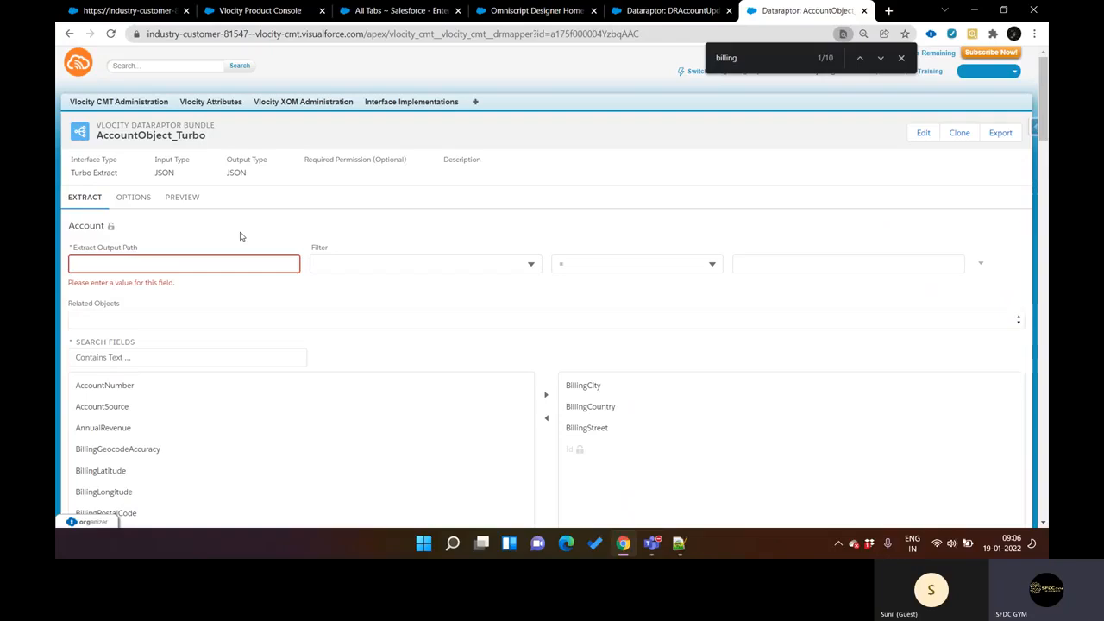
left_click(135, 198)
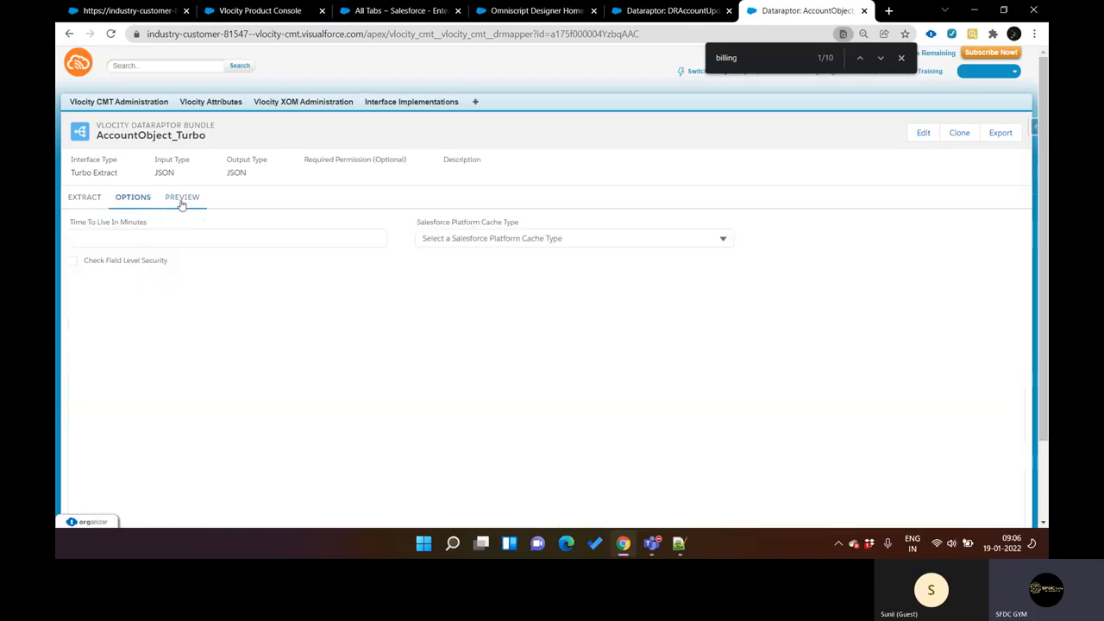
left_click(181, 199)
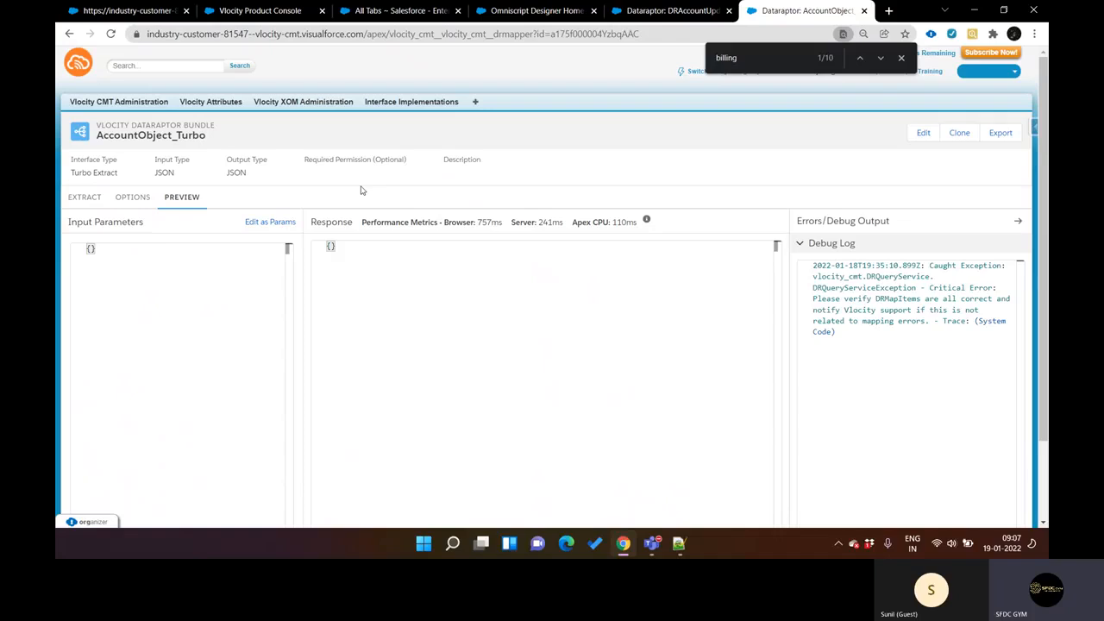
Step: Compare AccountObject_Turbo's extract section and selected Account fields with its preview response and debug log
left_click(85, 197)
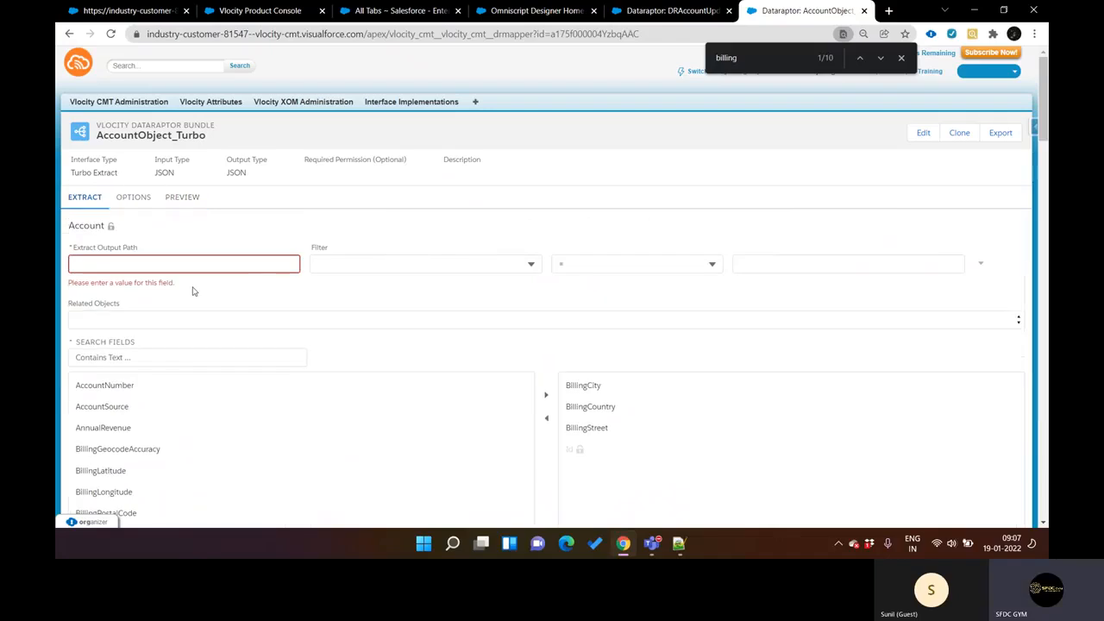
left_click(182, 198)
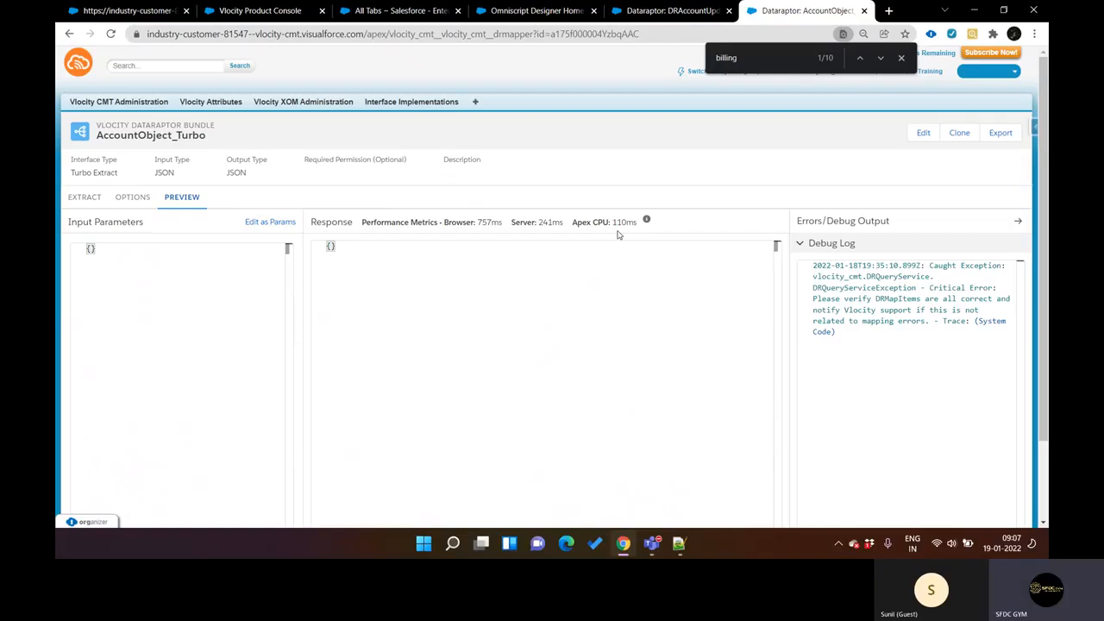
left_click(95, 197)
scroll(236, 239, "down", 6)
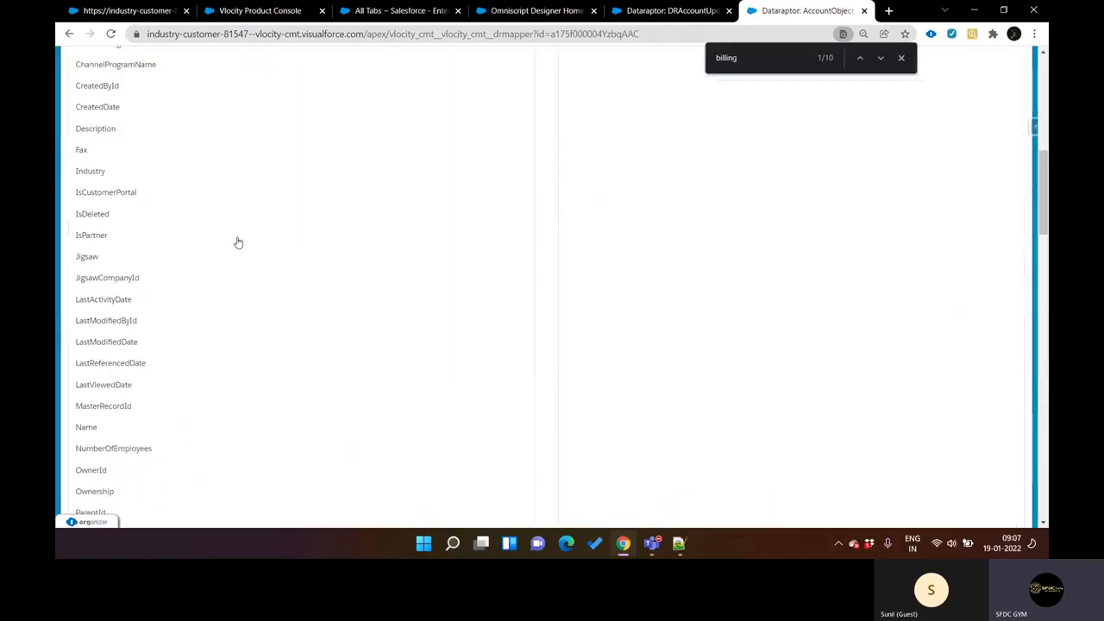
key("super+Tab")
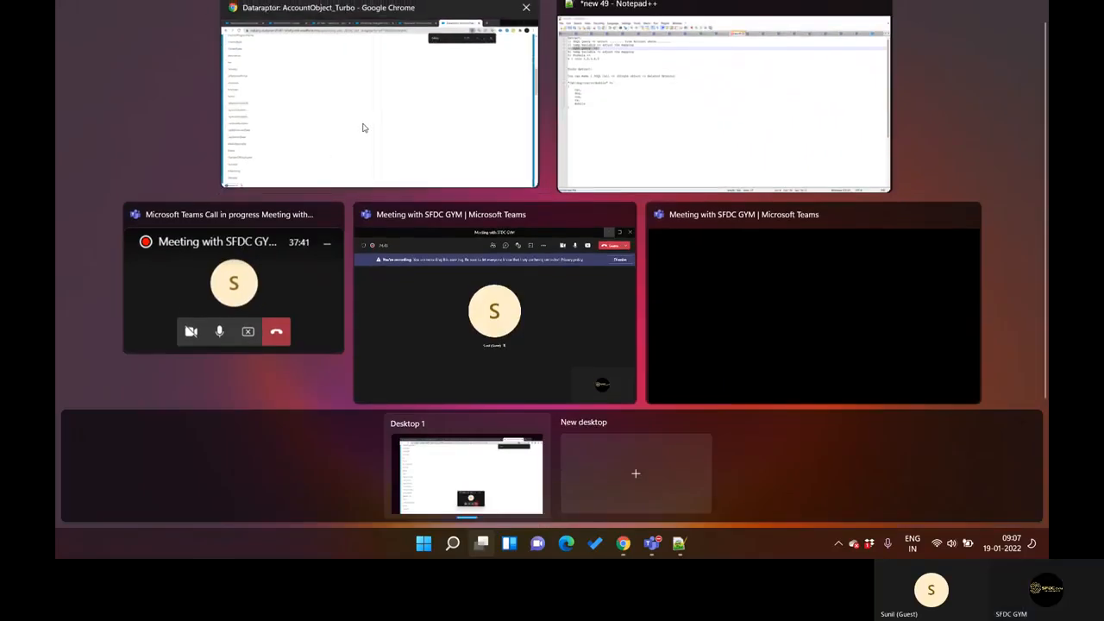
left_click(364, 127)
scroll(387, 228, "up", 6)
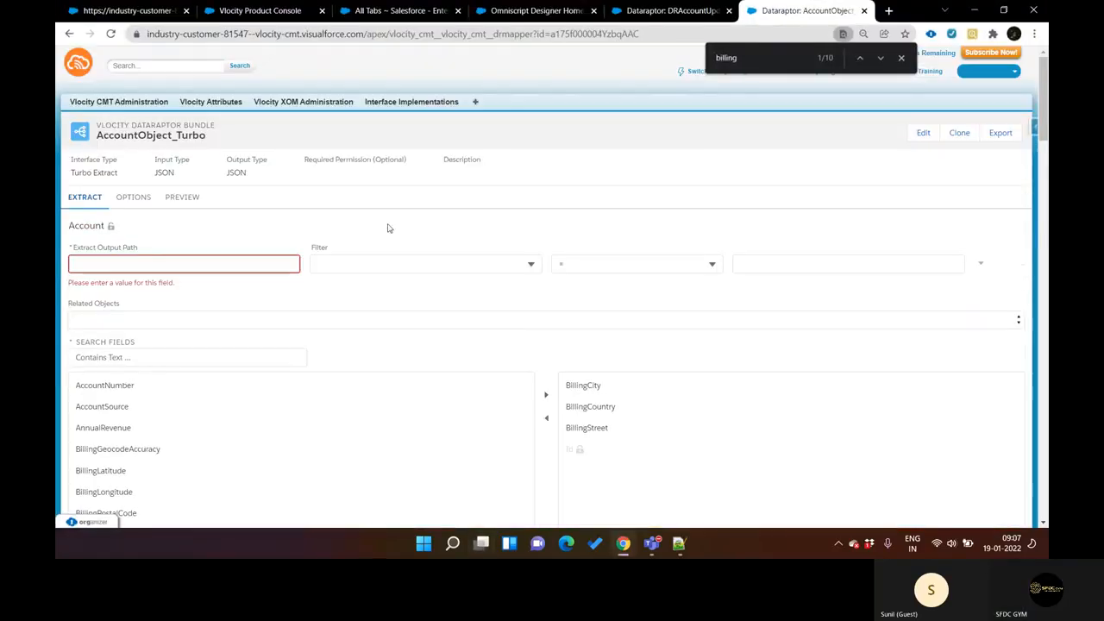
Step: Switch to DRAccountUpdate and review the objects it loads
key("ctrl+shift+Tab")
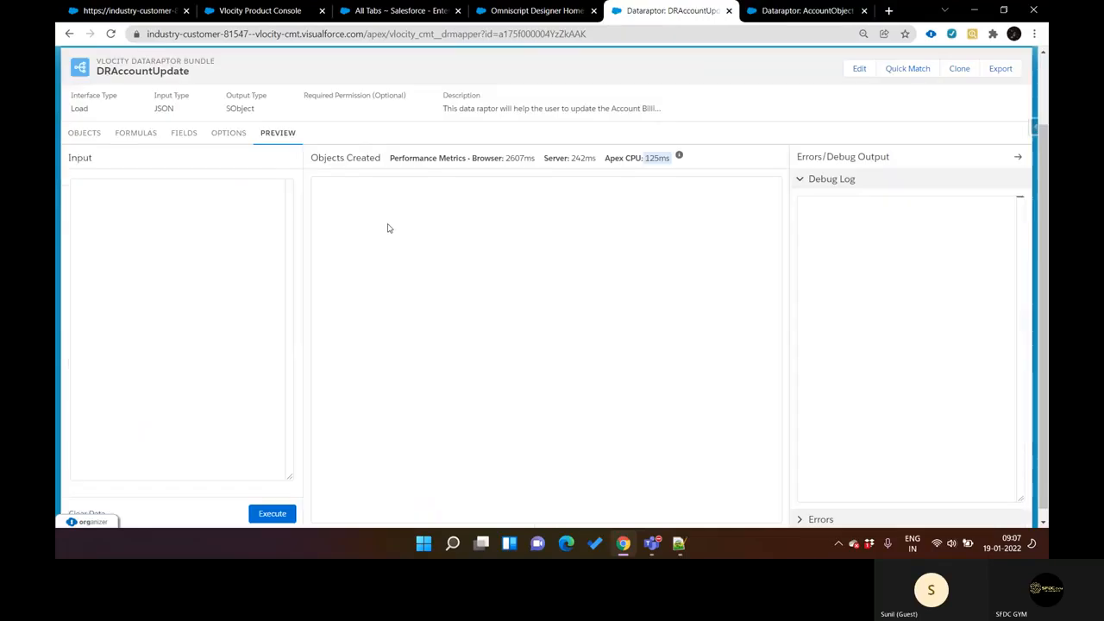
key("ctrl+shift+Tab")
key("ctrl+Tab")
key("ctrl+Tab")
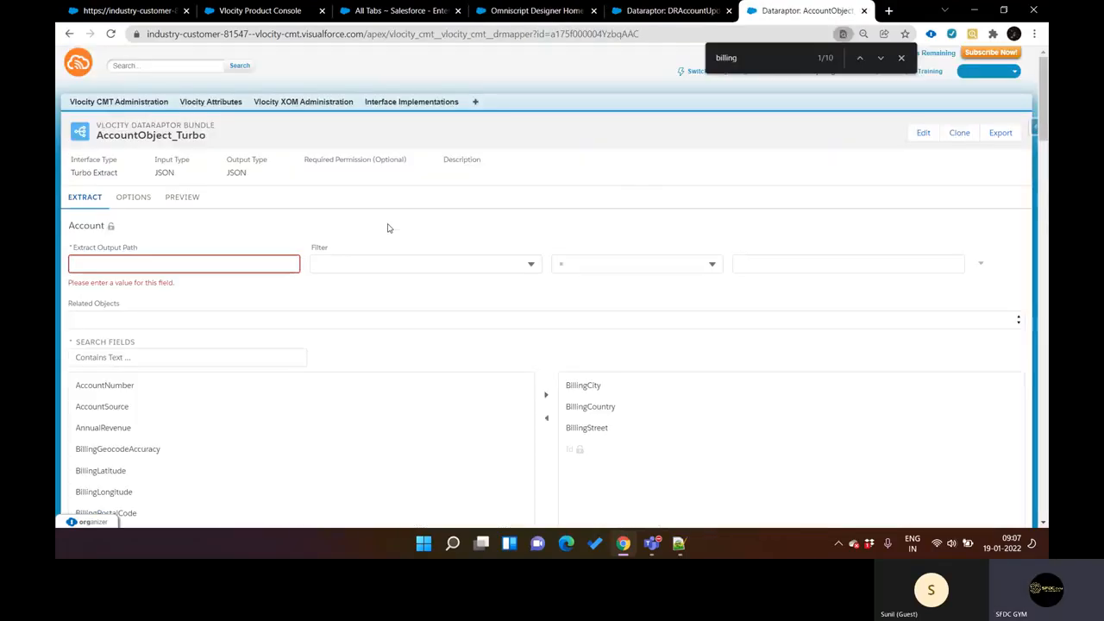
key("ctrl+shift+Tab")
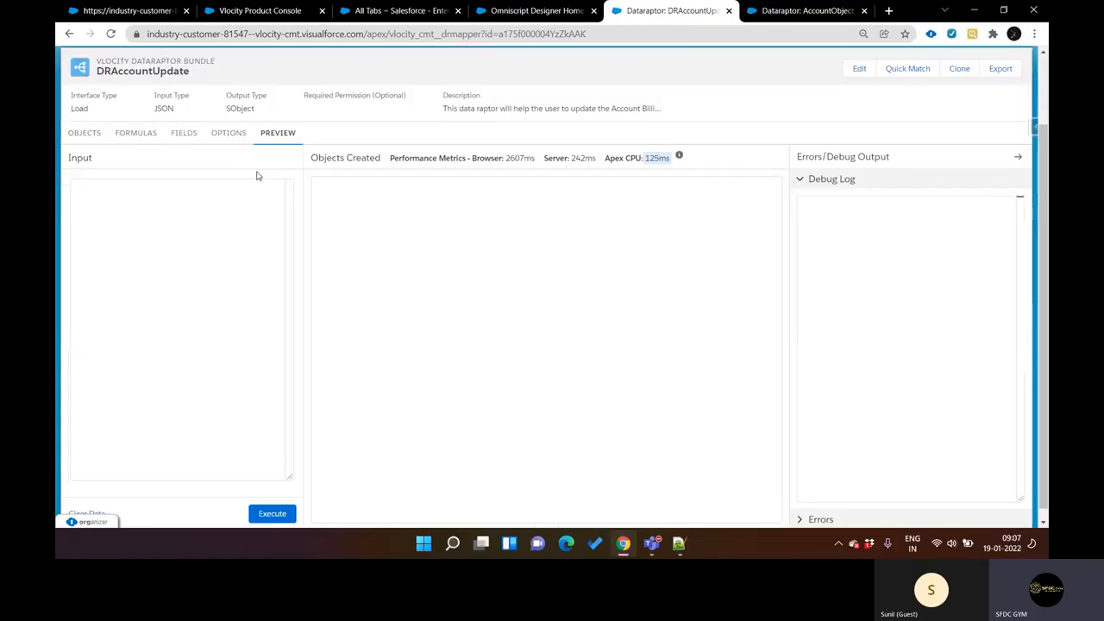
left_click(93, 135)
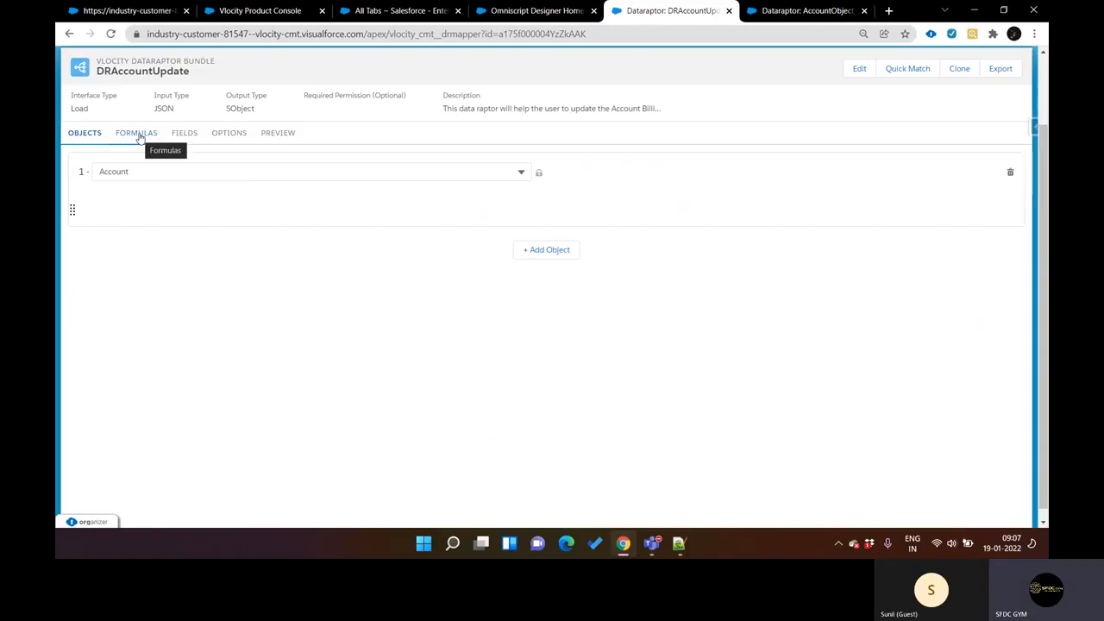
Step: Add a blank formula row to DRAccountUpdate and check which functions are suggested for "IS"
left_click(138, 134)
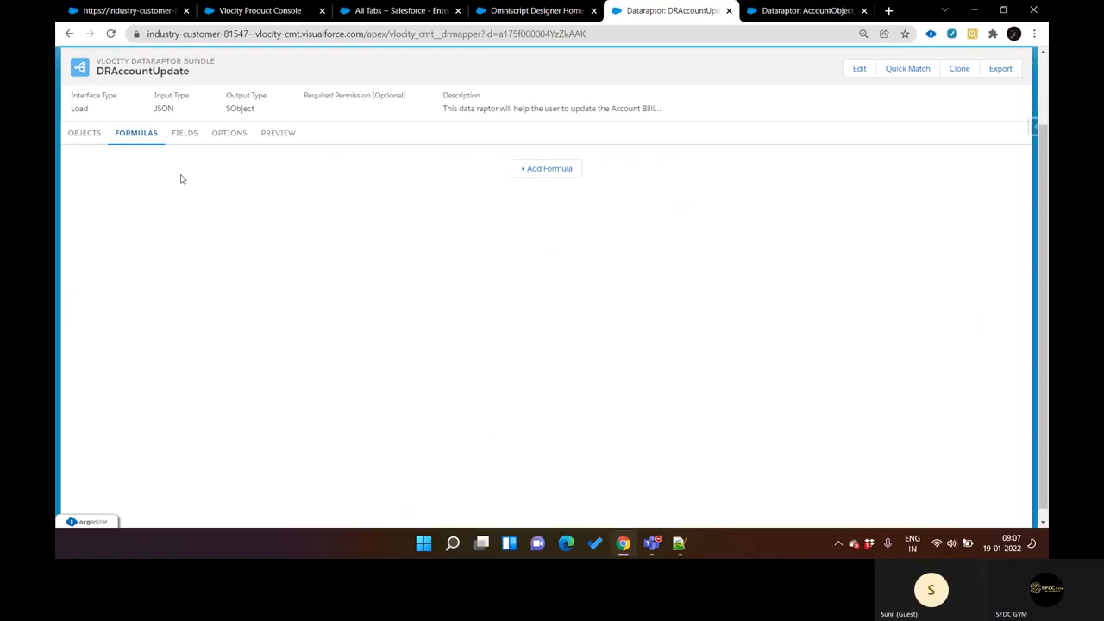
left_click(532, 169)
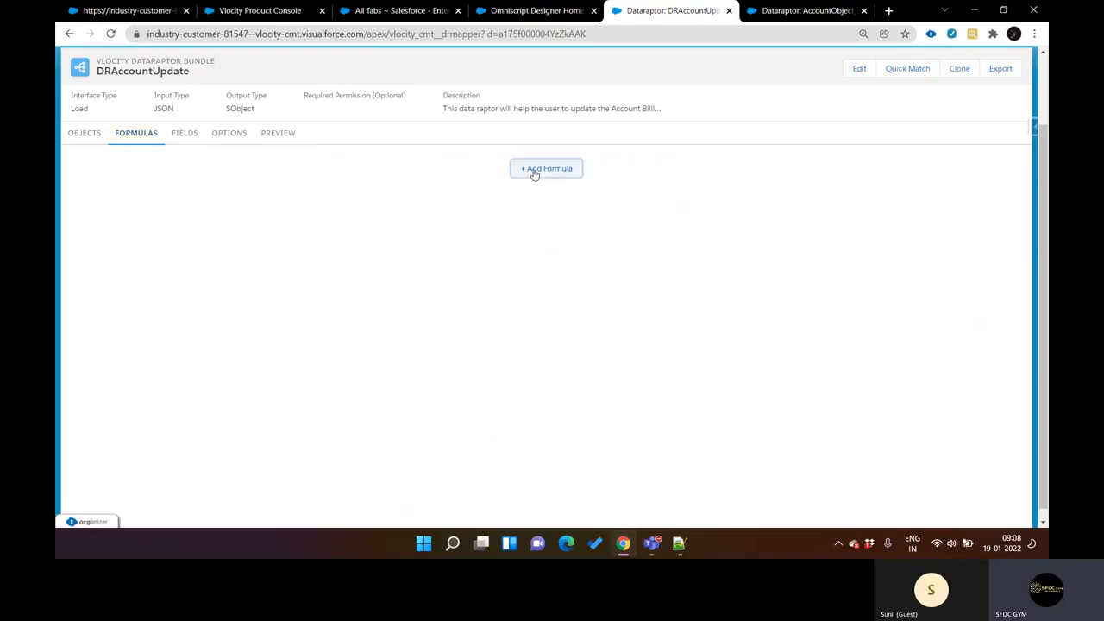
left_click(221, 189)
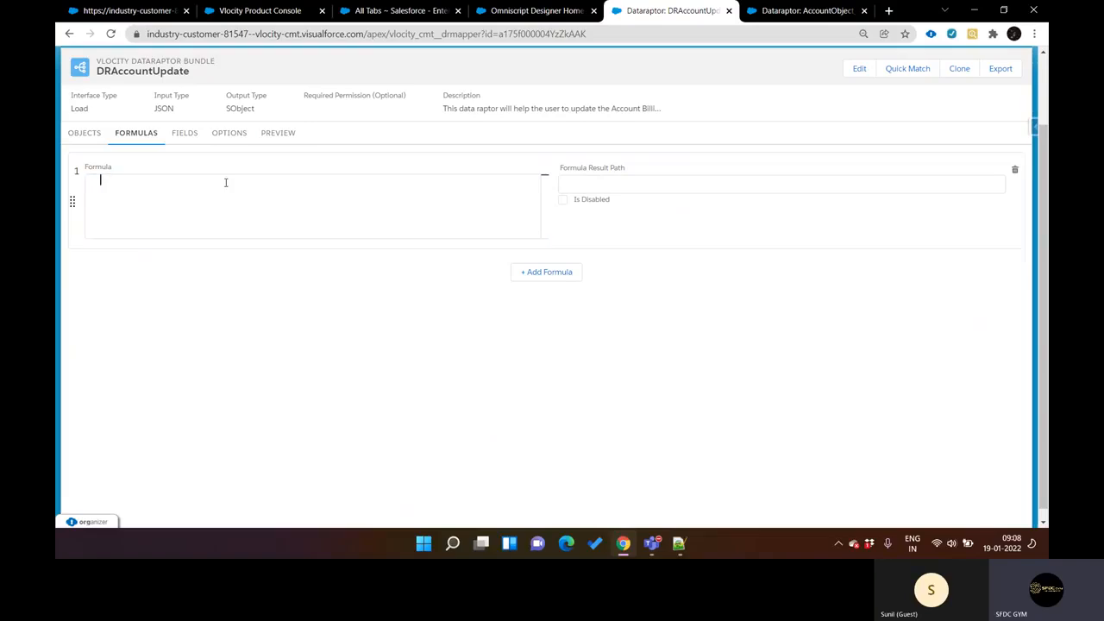
type("IS")
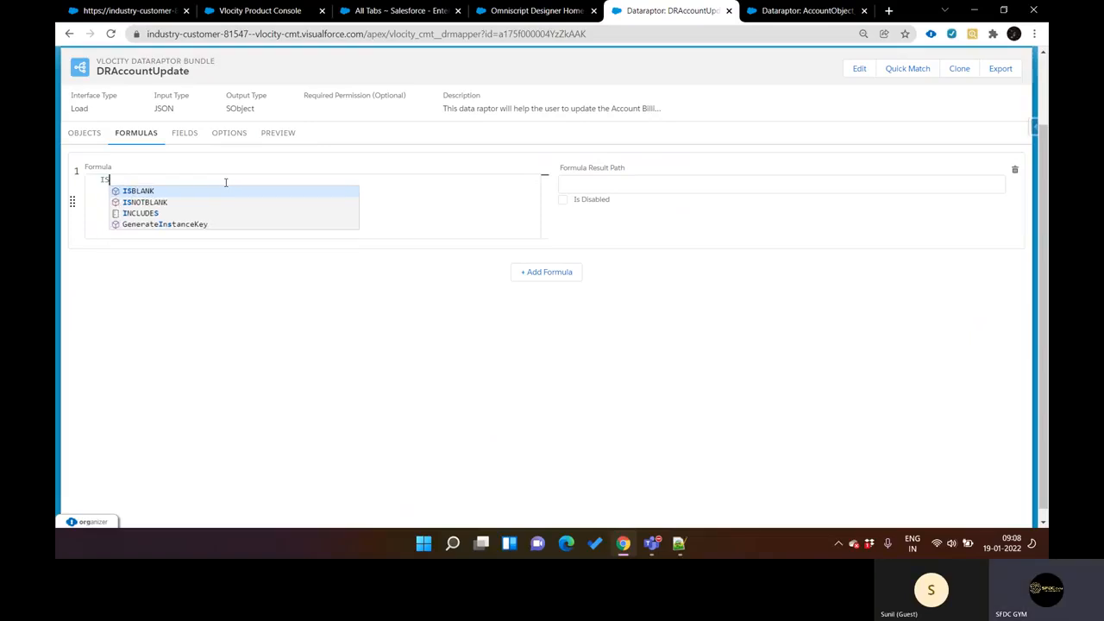
key("BackSpace")
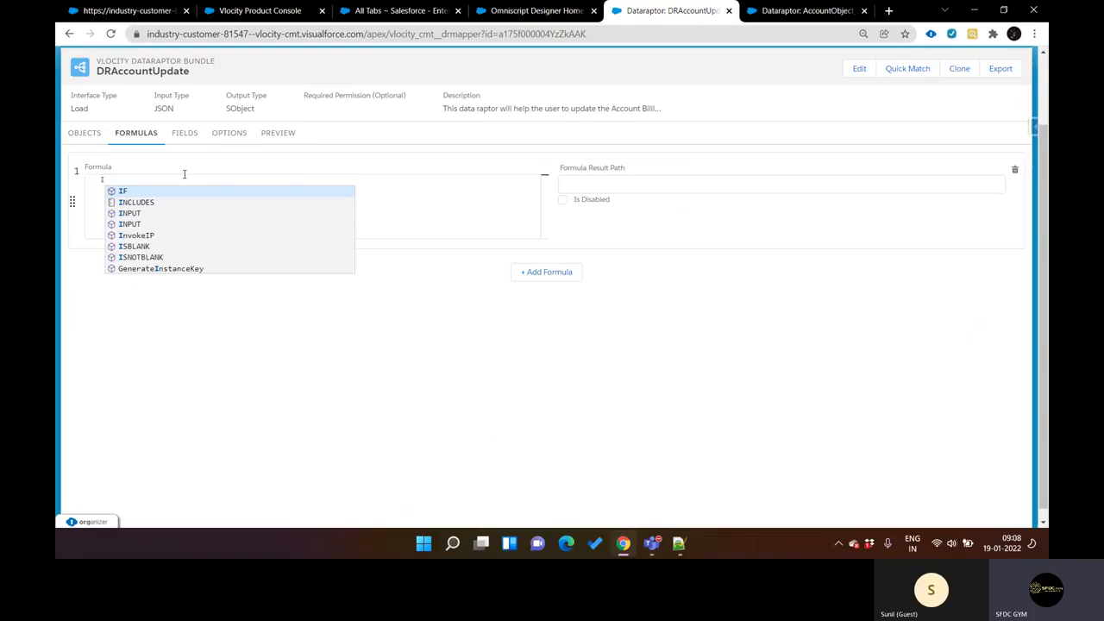
key("BackSpace")
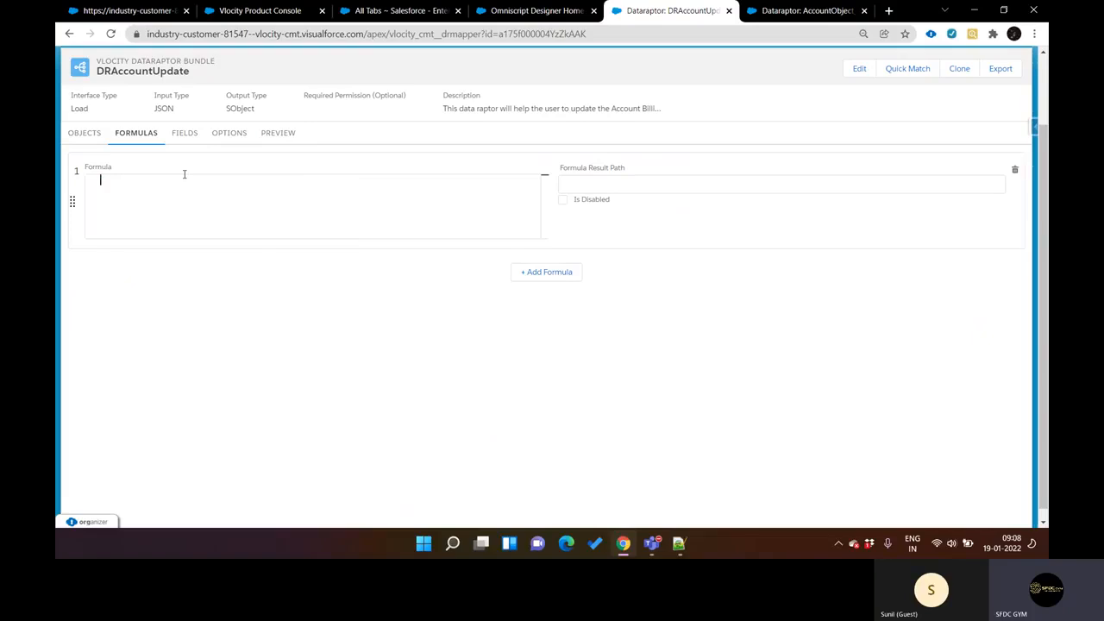
Step: In the Notepad++ notes, highlight the "Cat;dog;cow;tv;mobile" line and insert a blank line above the opening brace
left_click(678, 543)
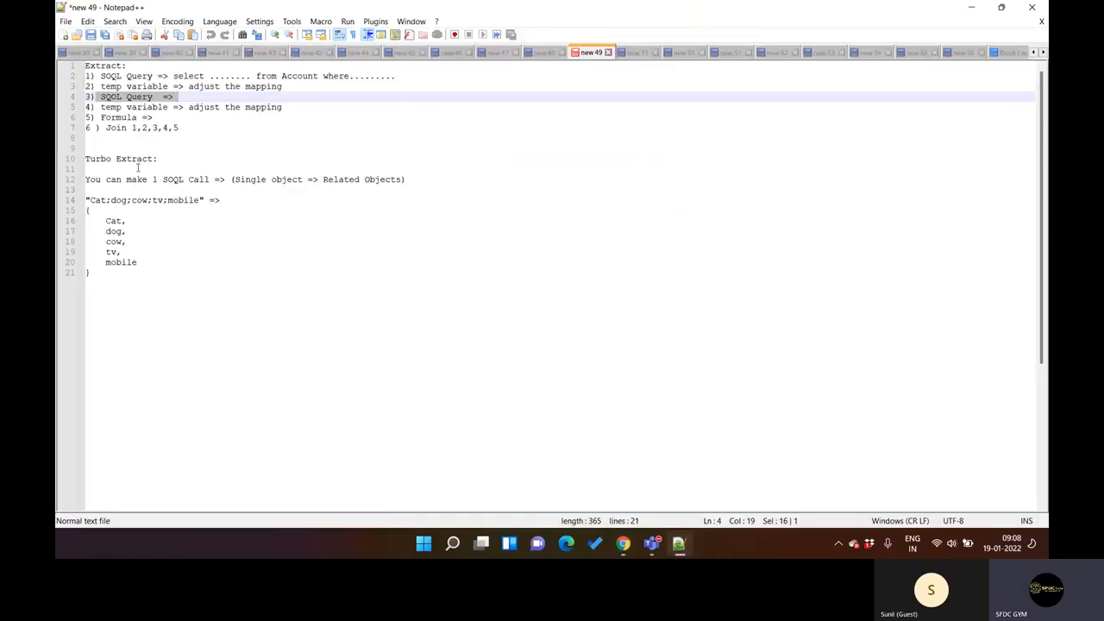
left_click_drag(91, 204, 200, 207)
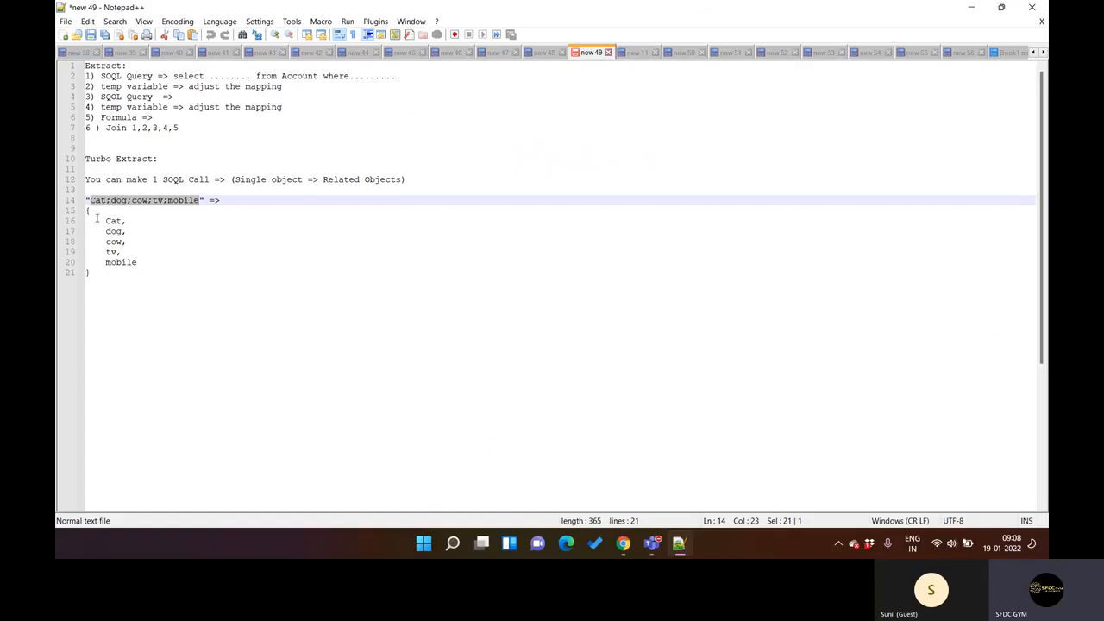
left_click_drag(222, 200, 85, 201)
left_click(87, 212)
key("Return")
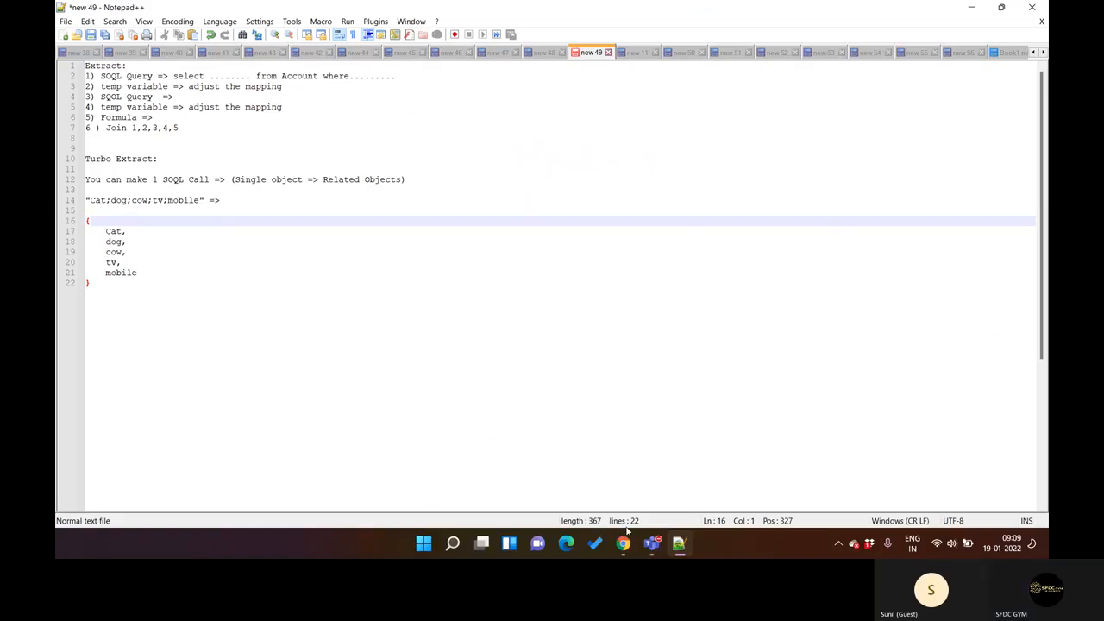
Step: Return to DRAccountUpdate in Chrome and review its preview, objects and formulas sections
left_click(673, 545)
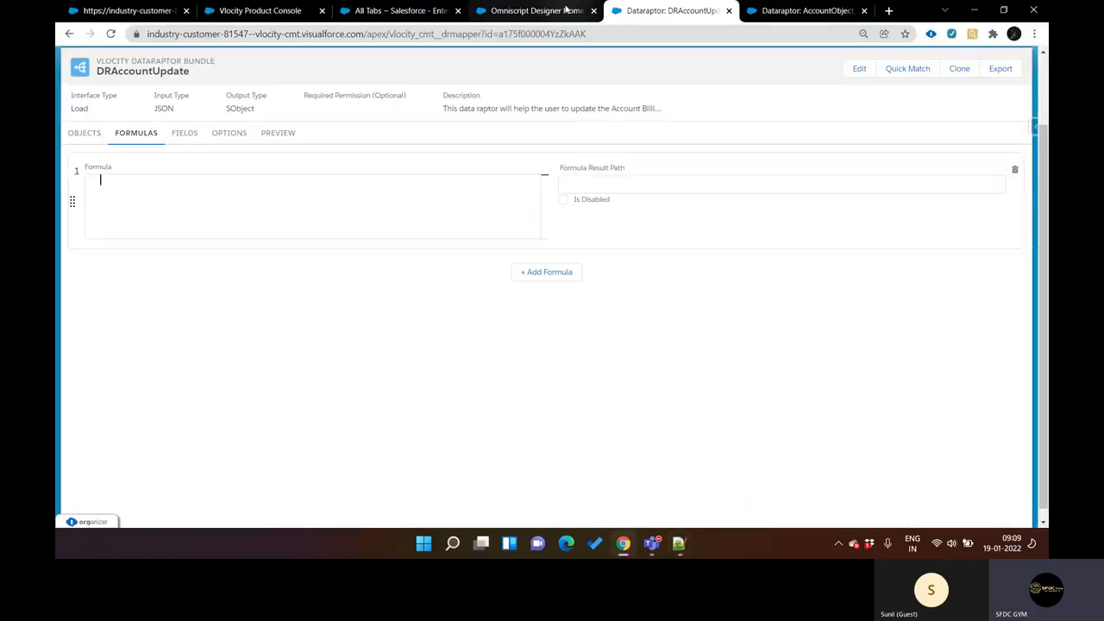
left_click(278, 133)
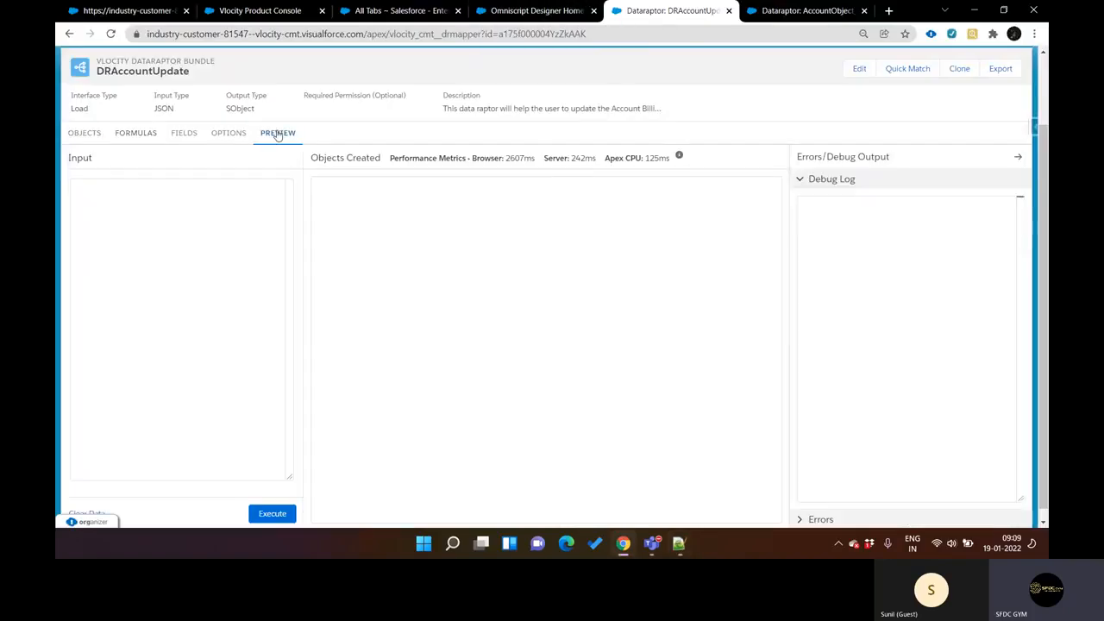
left_click(86, 134)
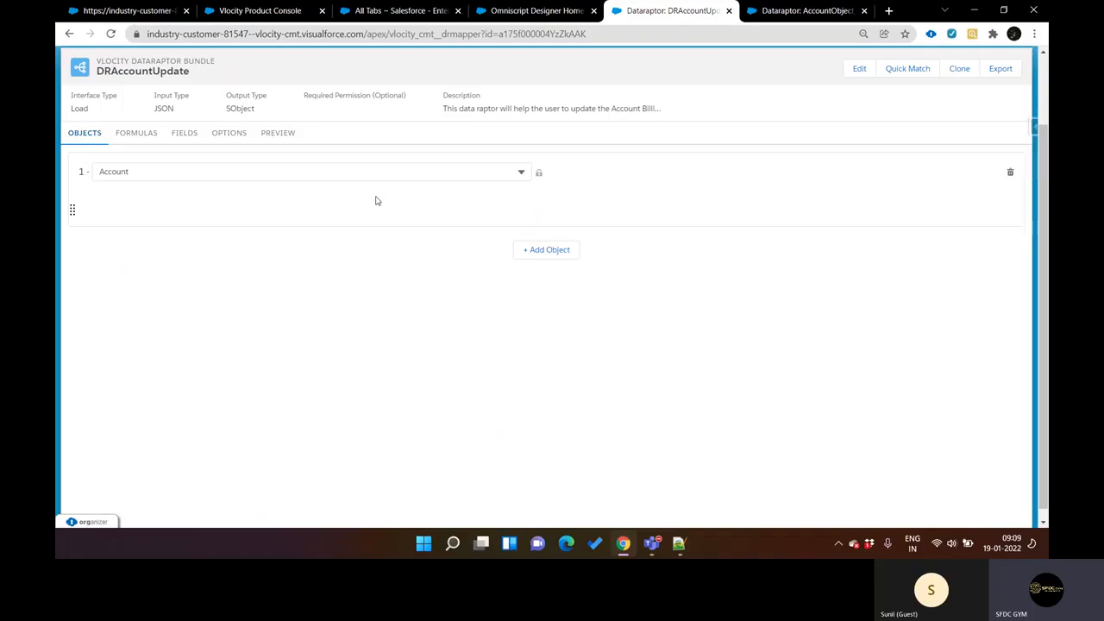
left_click(138, 133)
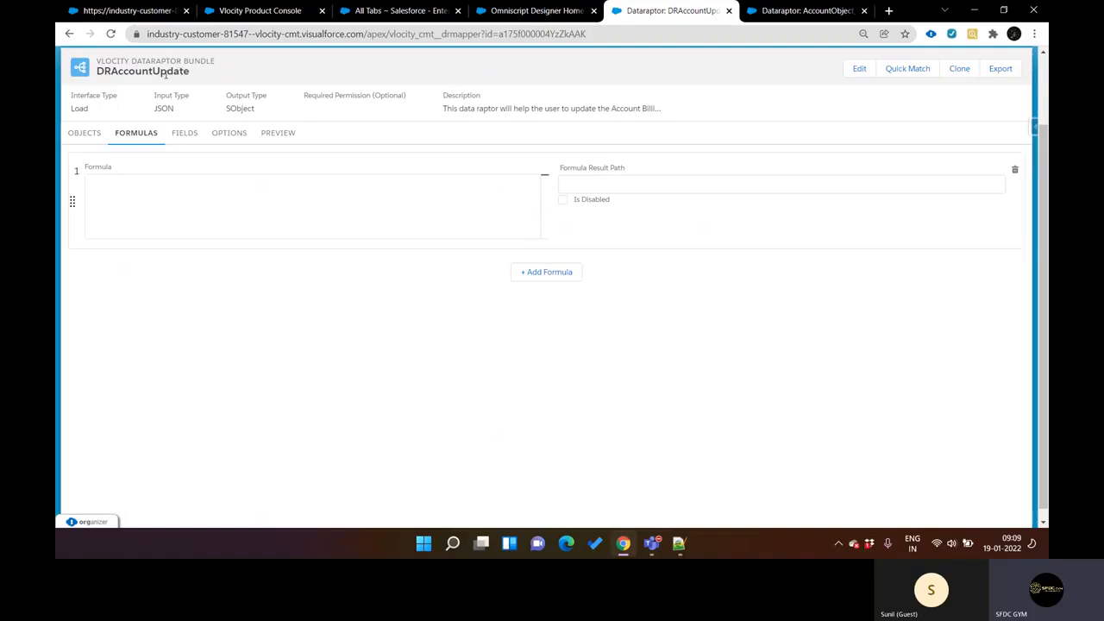
Step: Highlight the text Cat;dog;cow;tv;mobile in the Notepad++ notes as the transformation example
left_click(680, 544)
left_click(88, 200)
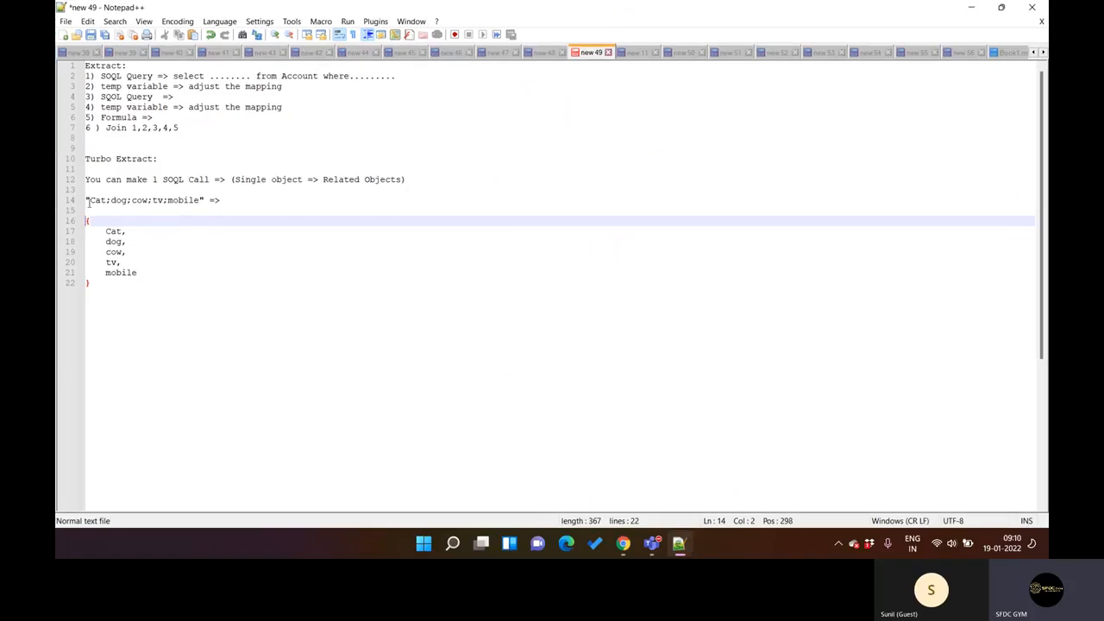
left_click_drag(89, 200, 197, 201)
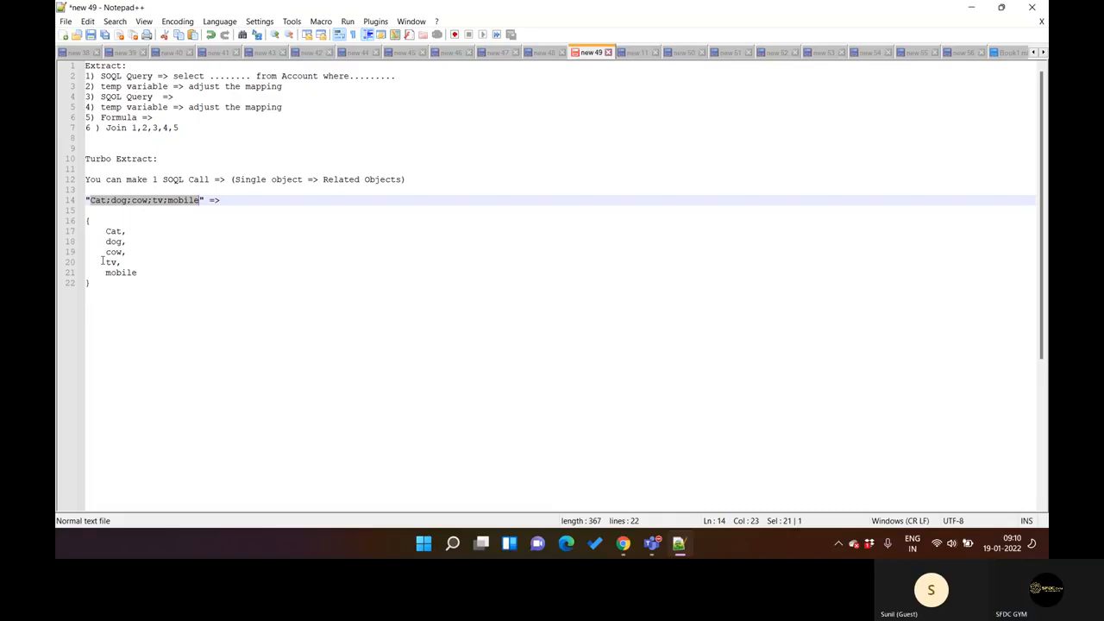
Step: In DRAccountUpdate's blank formula in Chrome, look up the functions suggested for "IS" and "A"
left_click(618, 543)
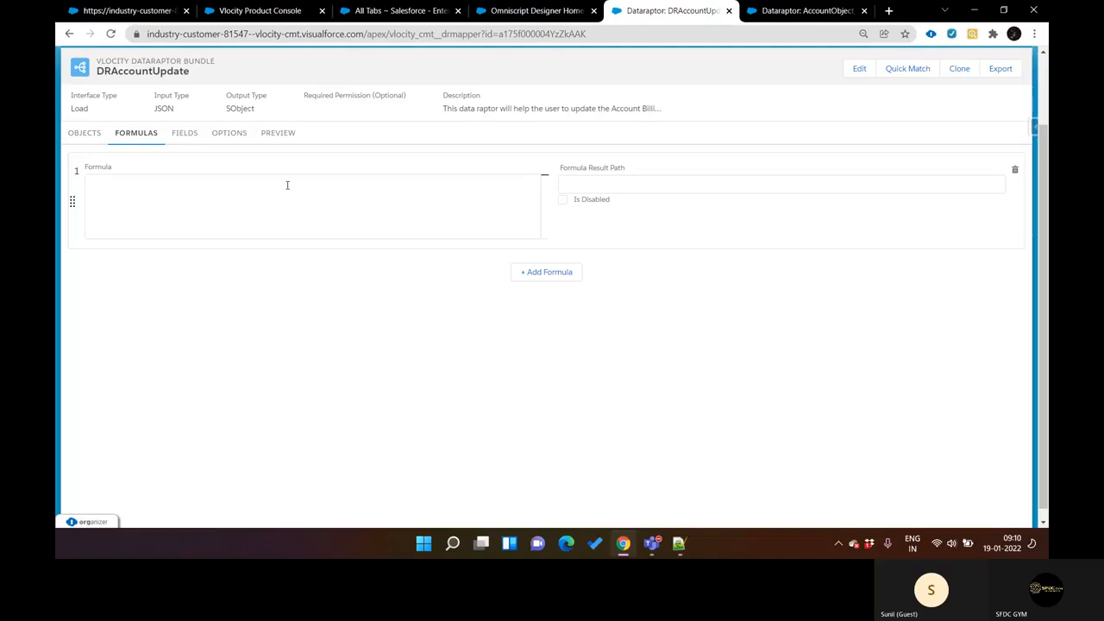
type("IS")
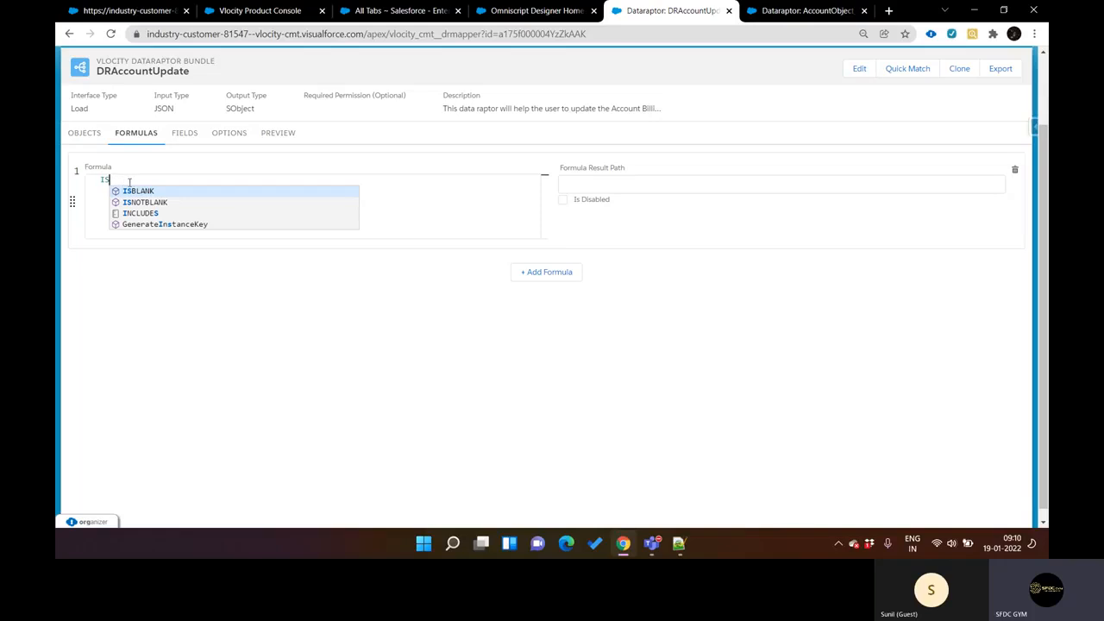
key("BackSpace")
key("BackSpace")
type("A")
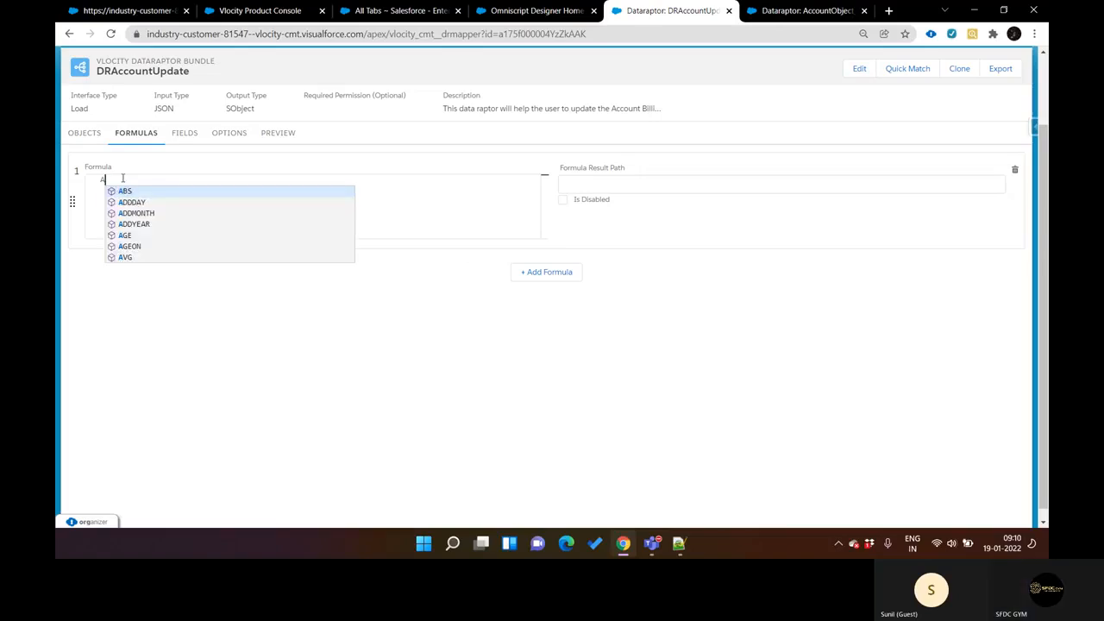
key("Escape")
key("BackSpace")
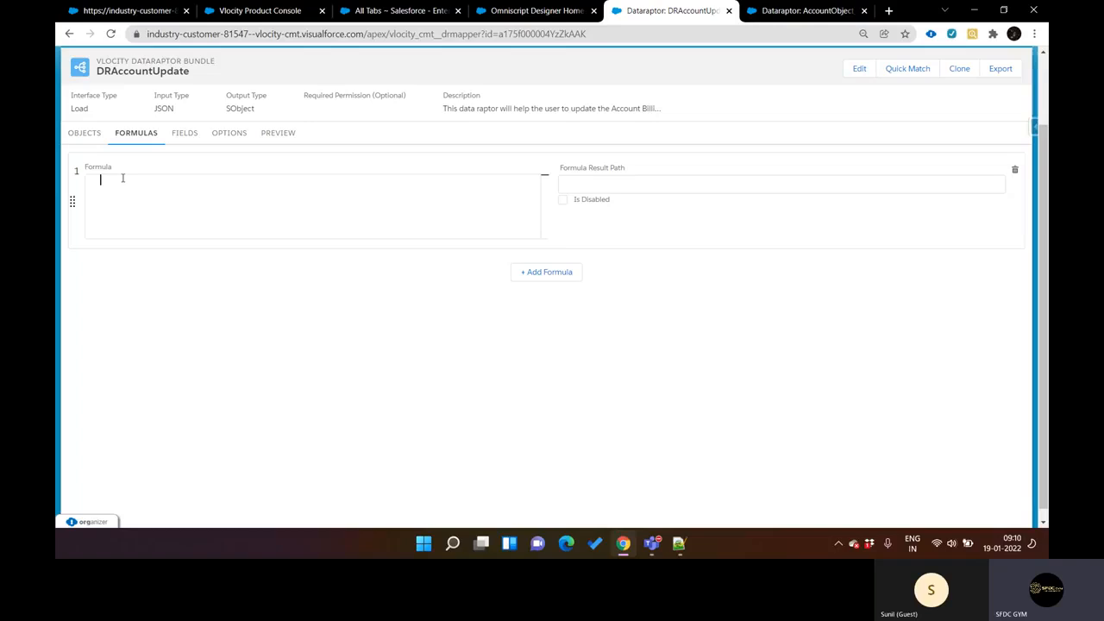
type("A")
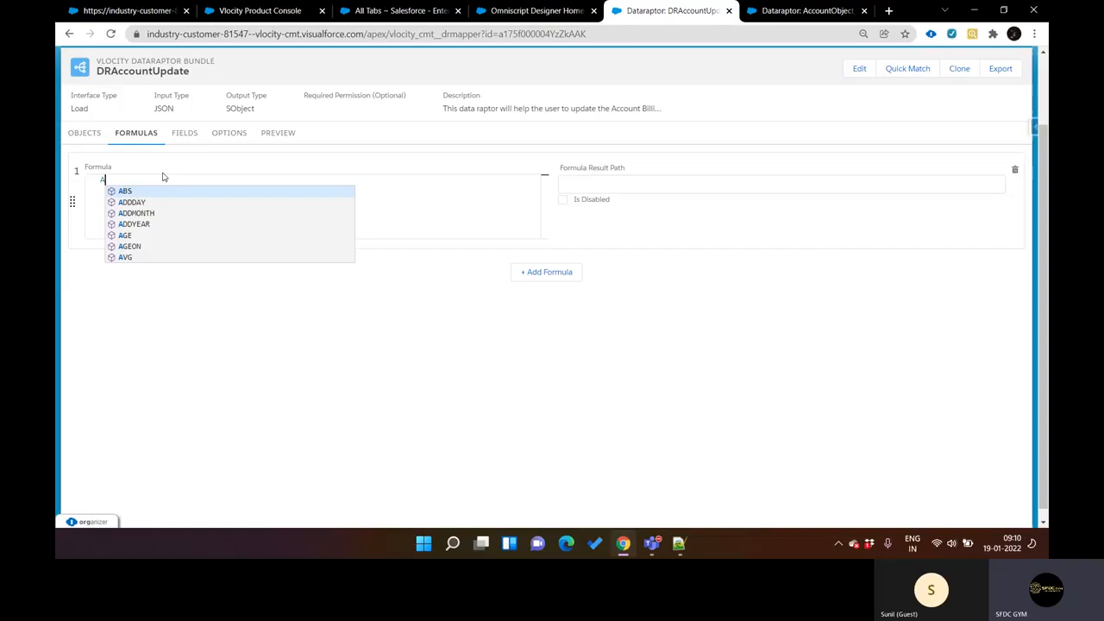
Step: Open the All Tabs page in a separate browser tab and find the OmniStudio DataRaptors entry by searching for "datara"
key("ctrl+shift+Tab")
left_click(474, 103)
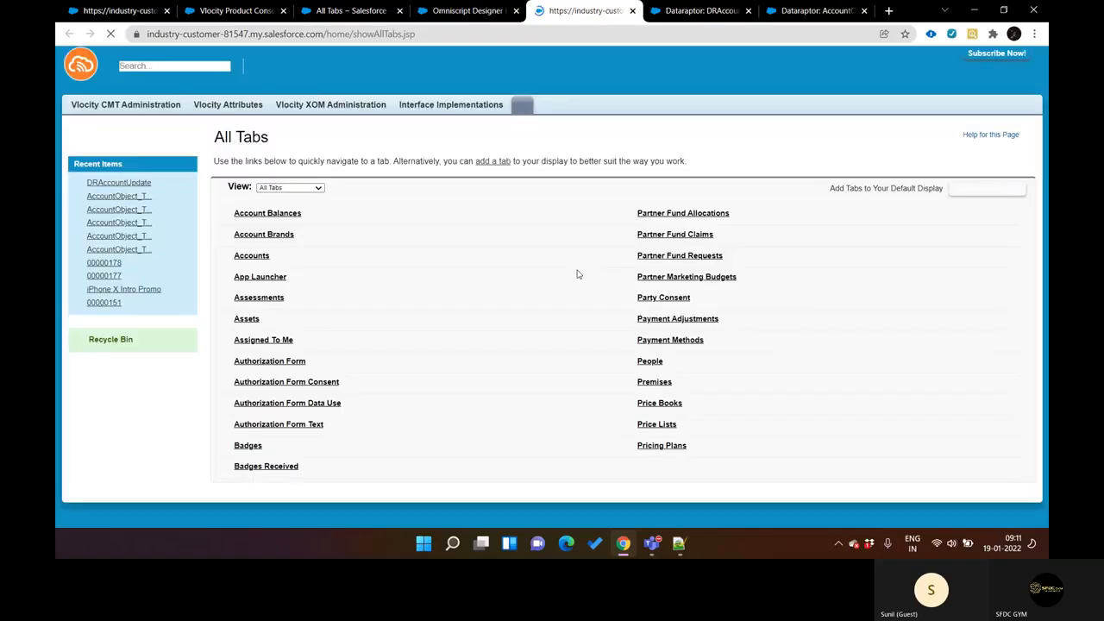
scroll(578, 274, "down", 5)
key("ctrl+f")
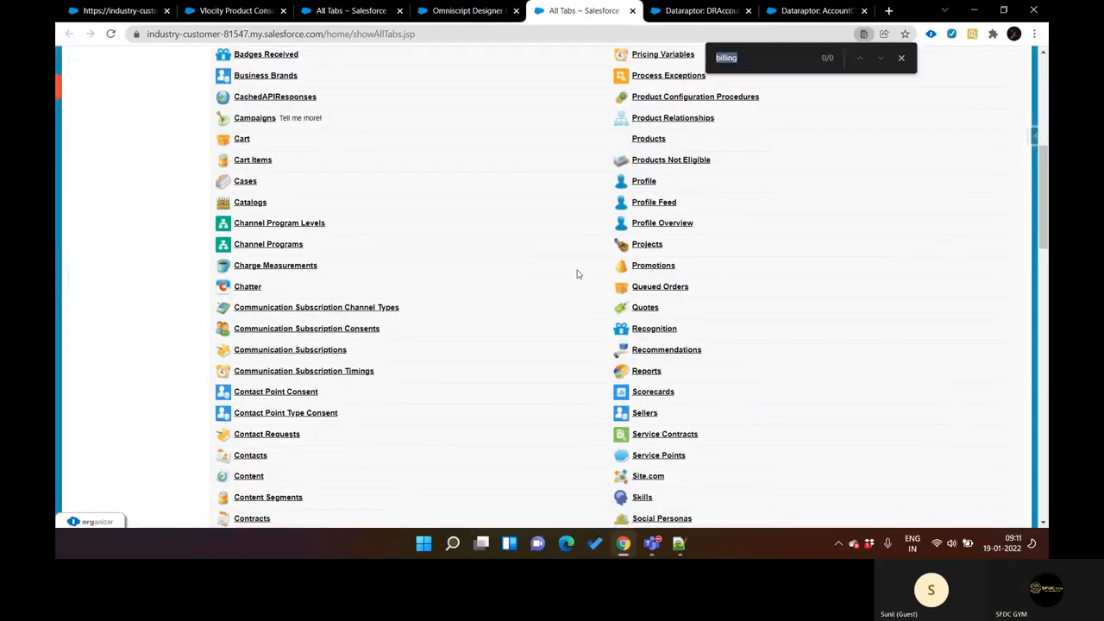
type("data")
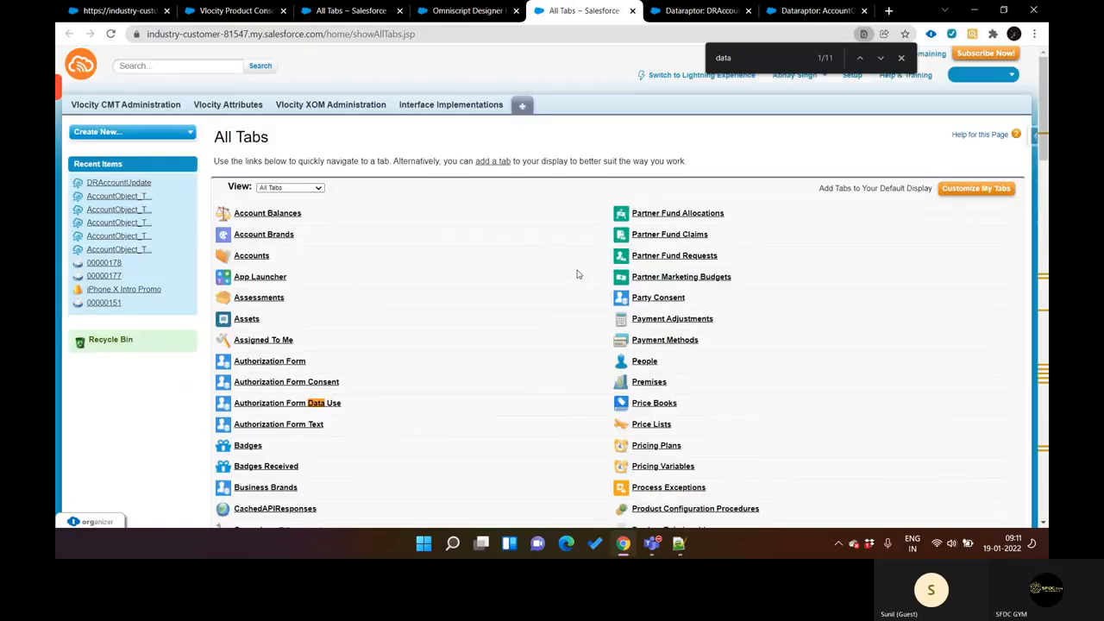
type("ra")
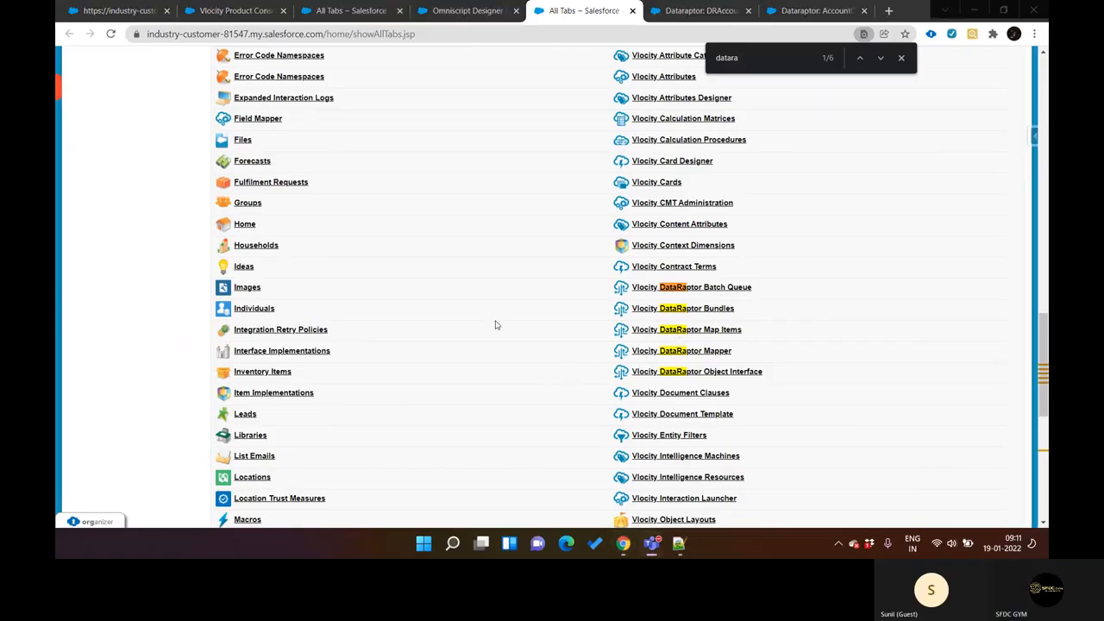
left_click(791, 68)
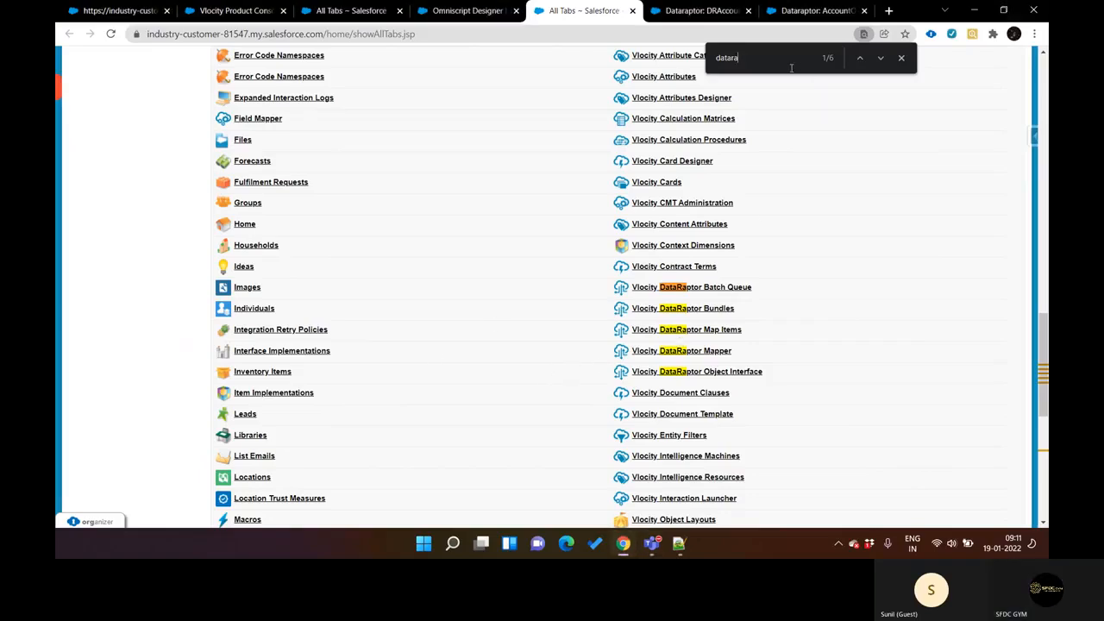
key("Return")
key("Return")
key("Return")
key("Return")
Step: View all Vlocity DataRaptor Object Interface records and its blank new-record form in a separate browser tab, and return to All Tabs
key("Return")
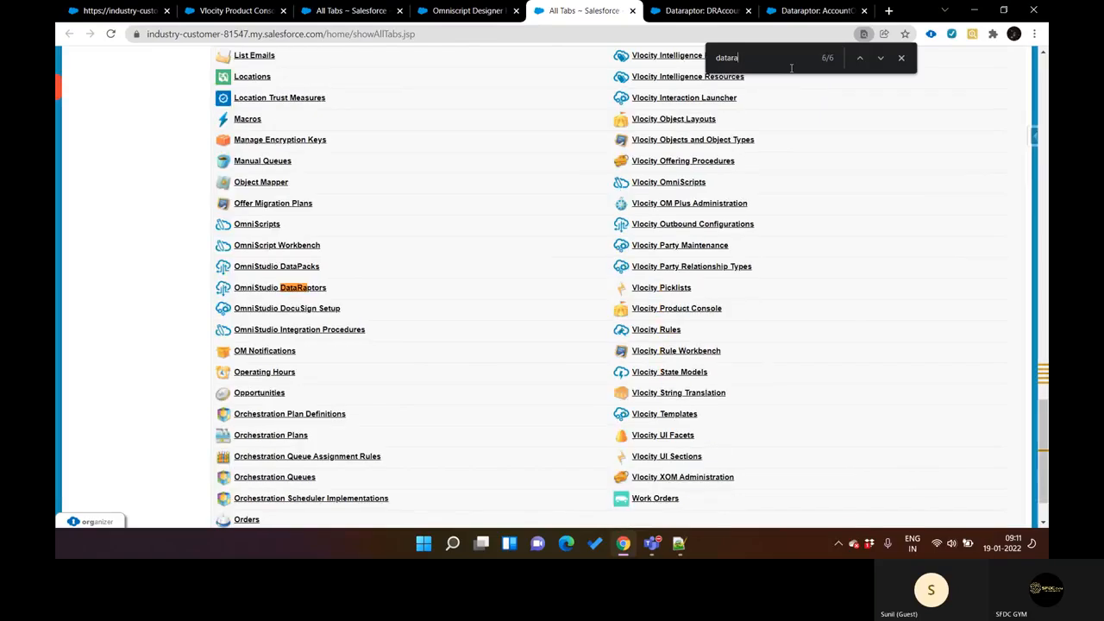
key("Return")
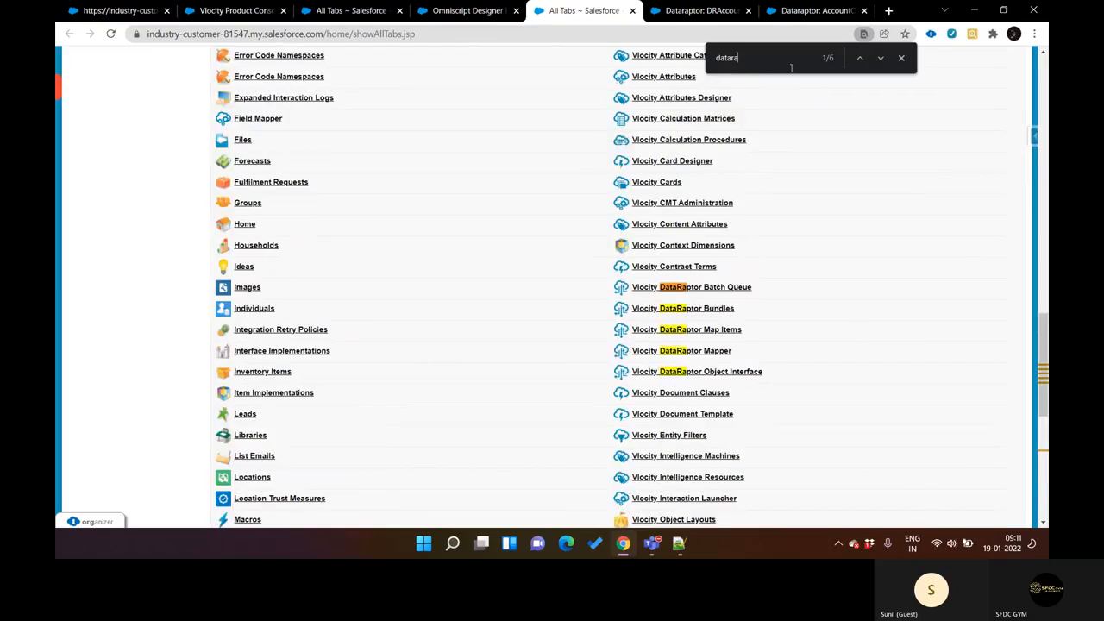
middle_click(738, 374)
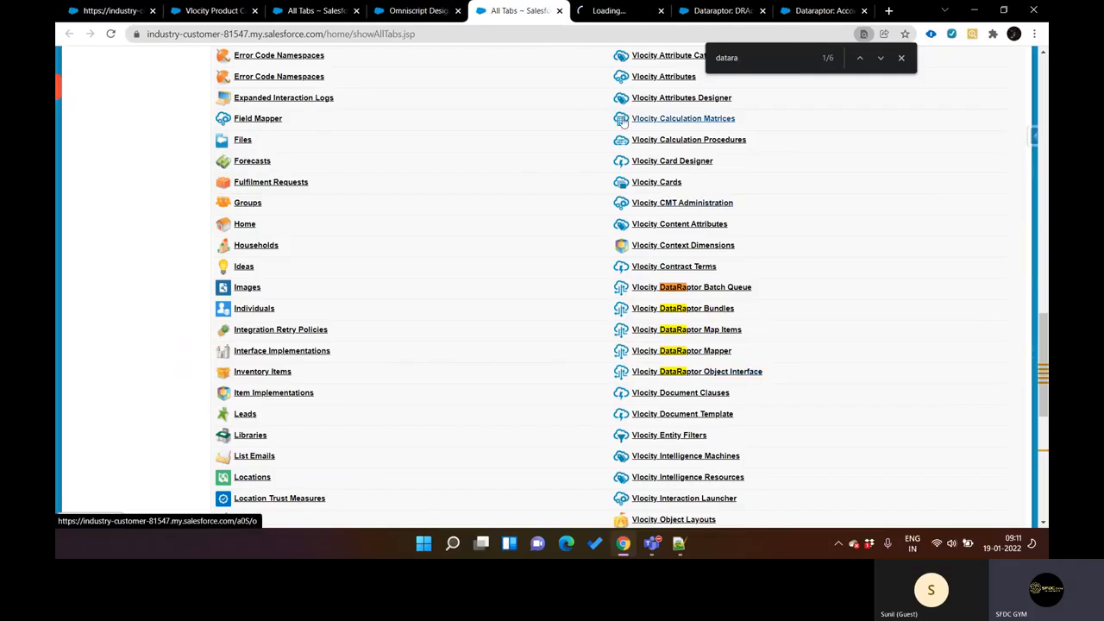
left_click(614, 11)
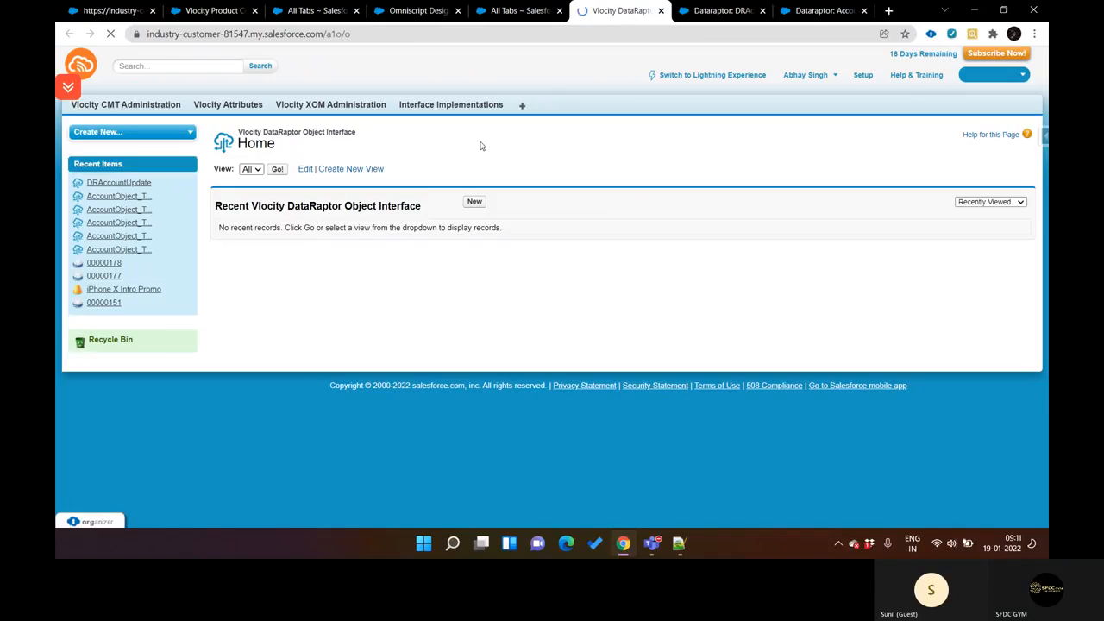
left_click(277, 169)
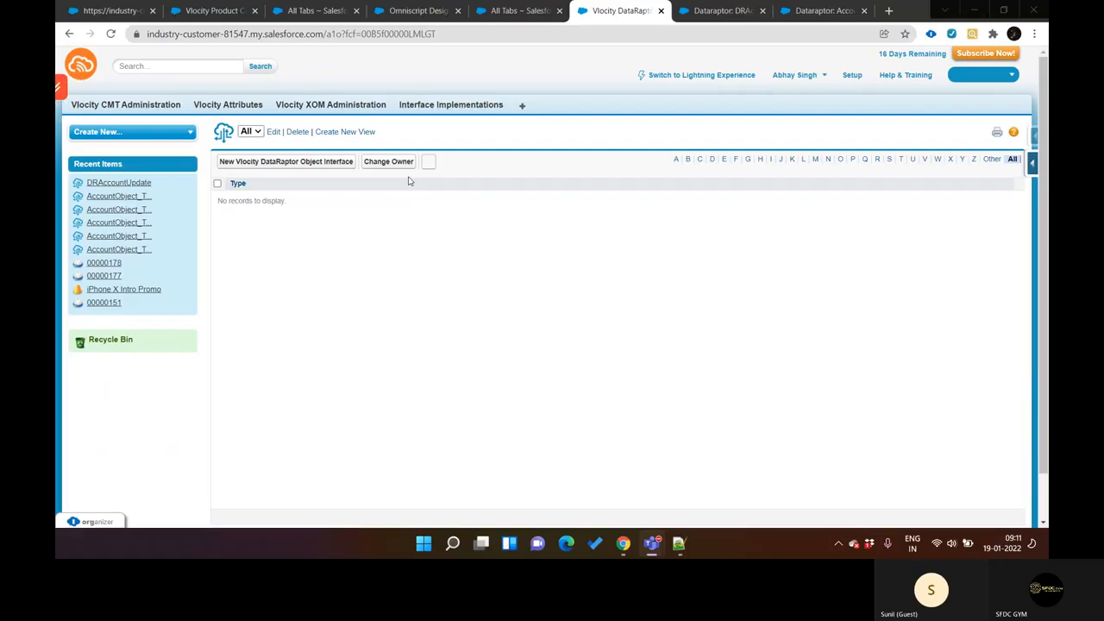
left_click(319, 162)
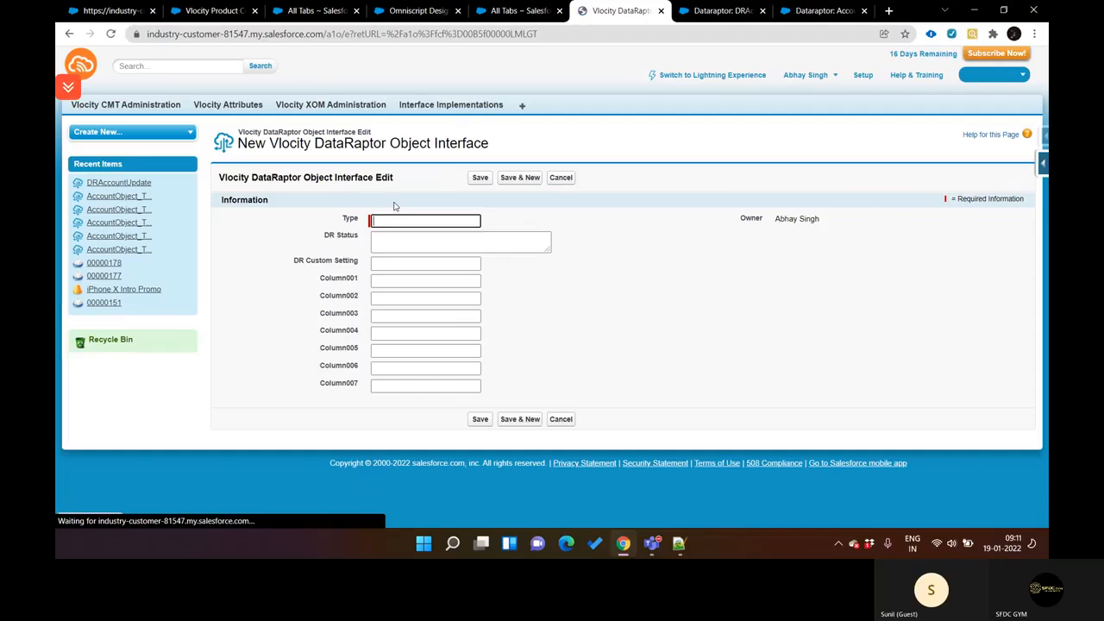
key("ctrl+shift+Tab")
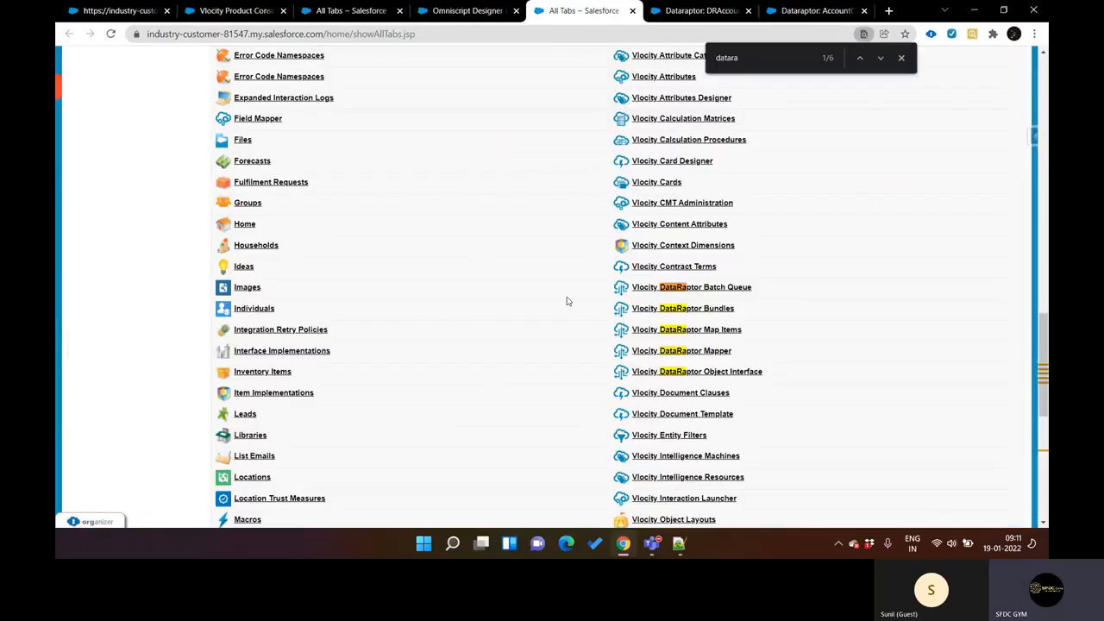
Step: Search the All Tabs page for "action" and go through each matching entry
scroll(637, 327, "down", 1)
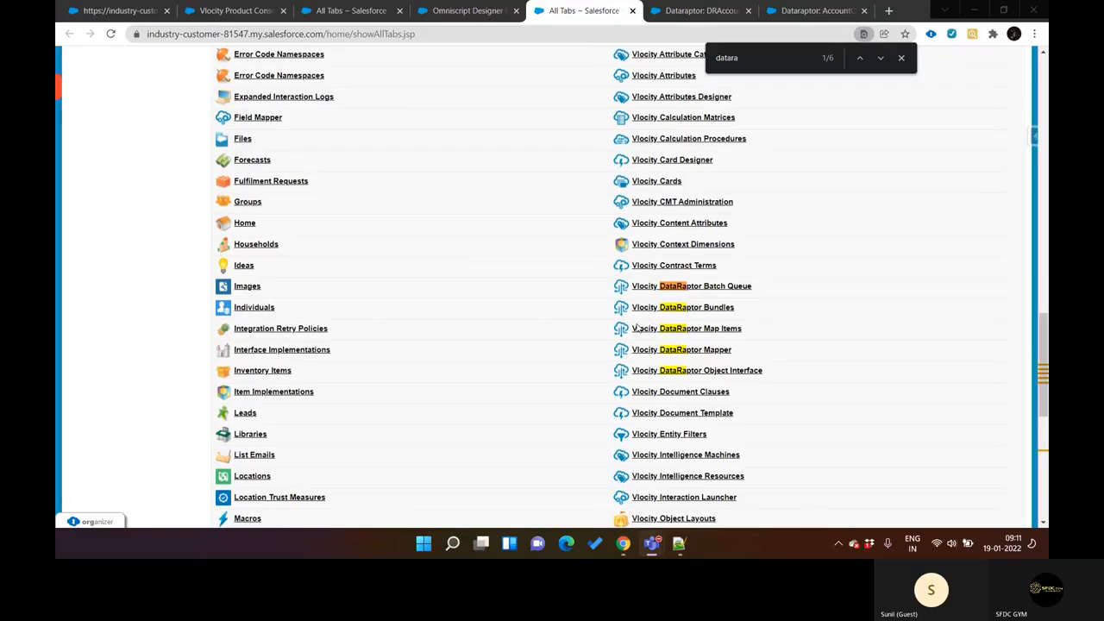
scroll(637, 327, "down", 5)
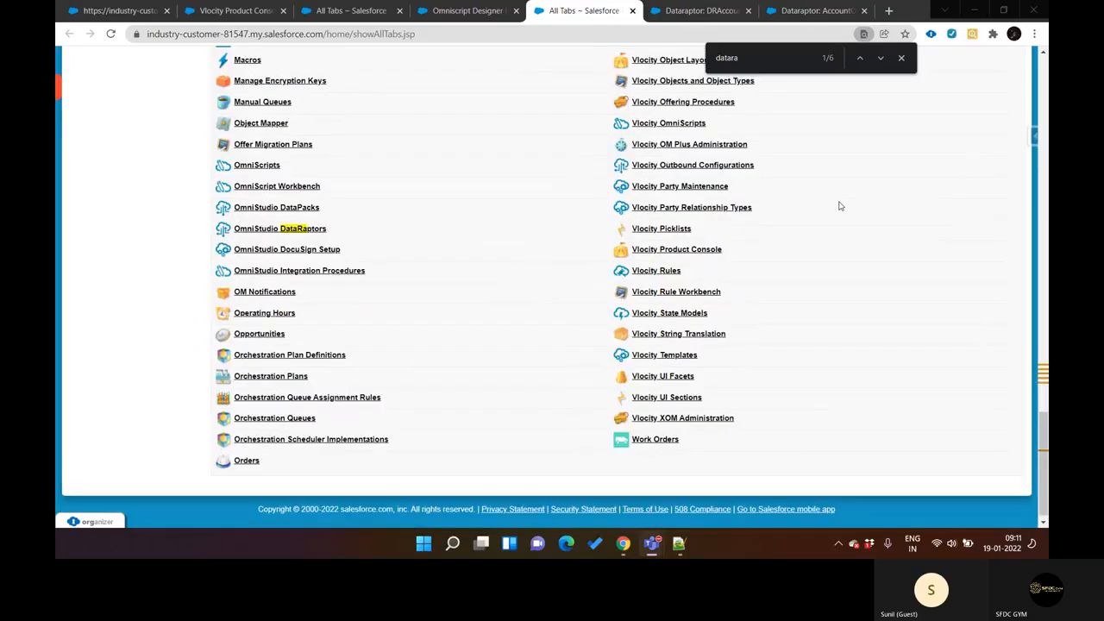
left_click(765, 64)
type("action")
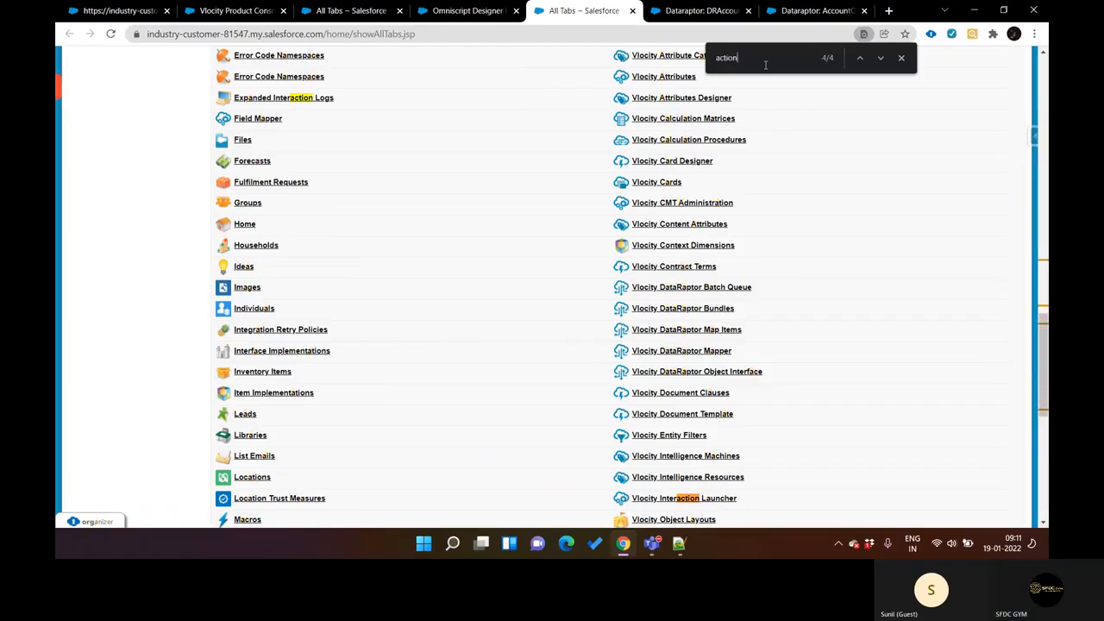
key("Return")
key("Return")
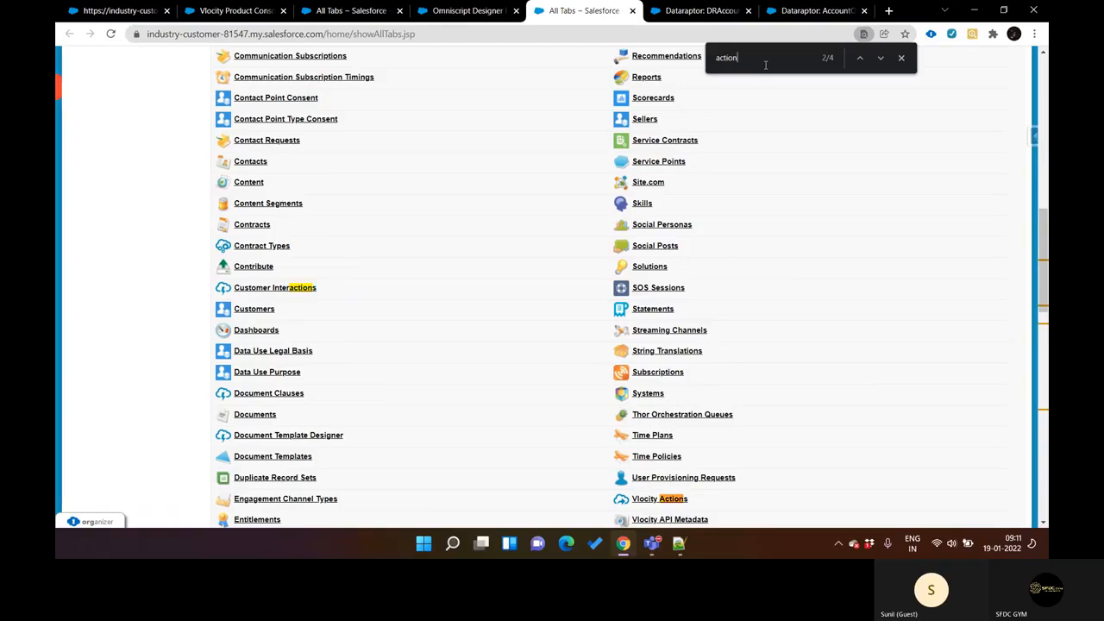
key("Return")
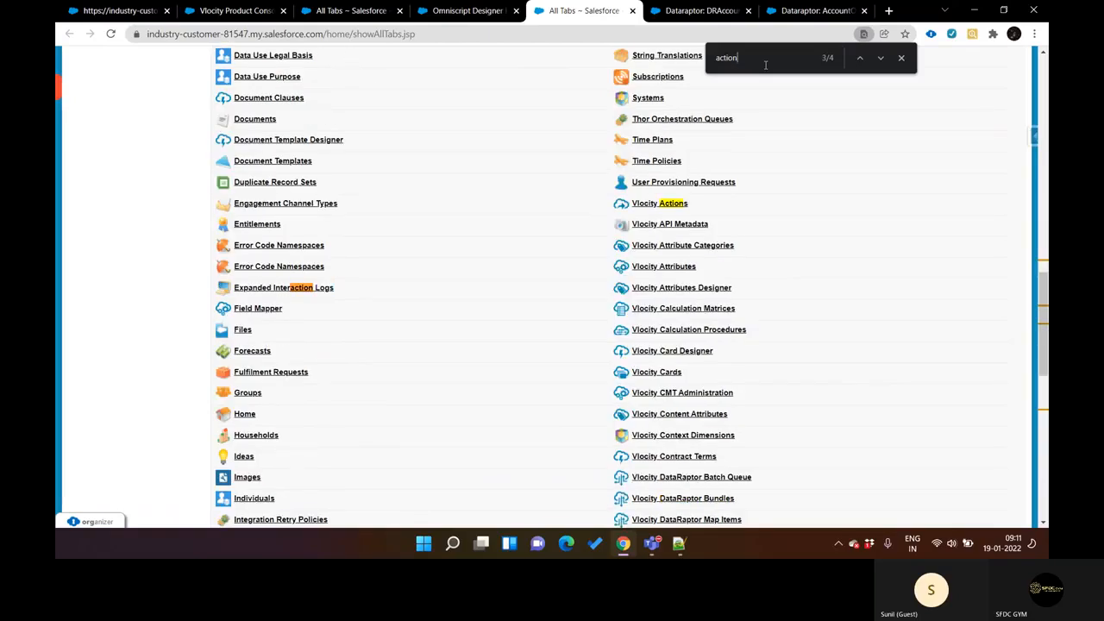
key("Return")
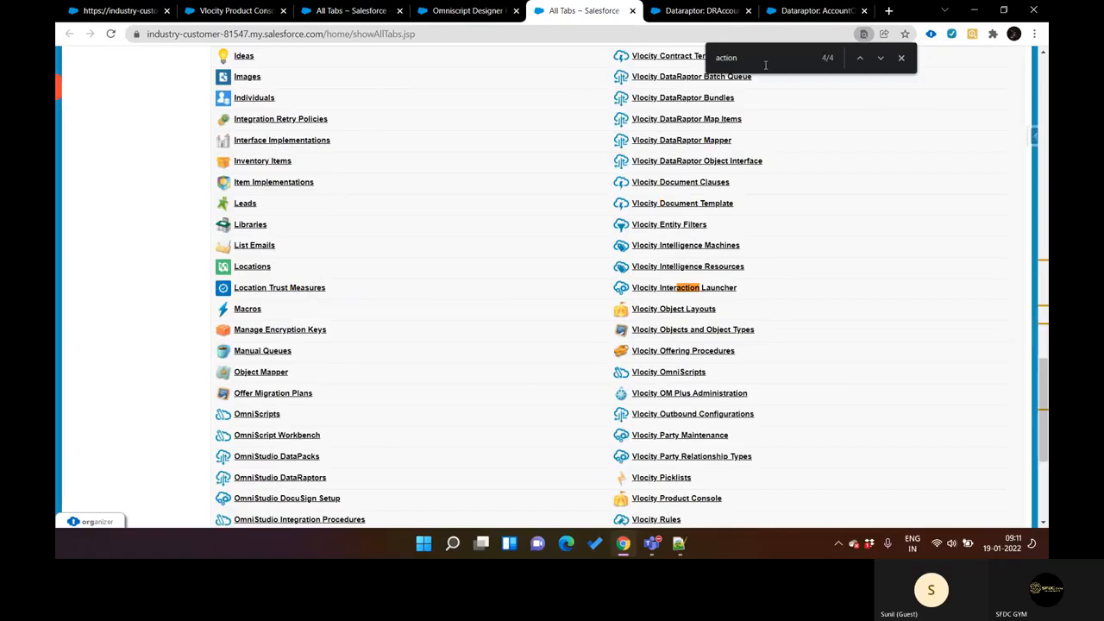
key("Return")
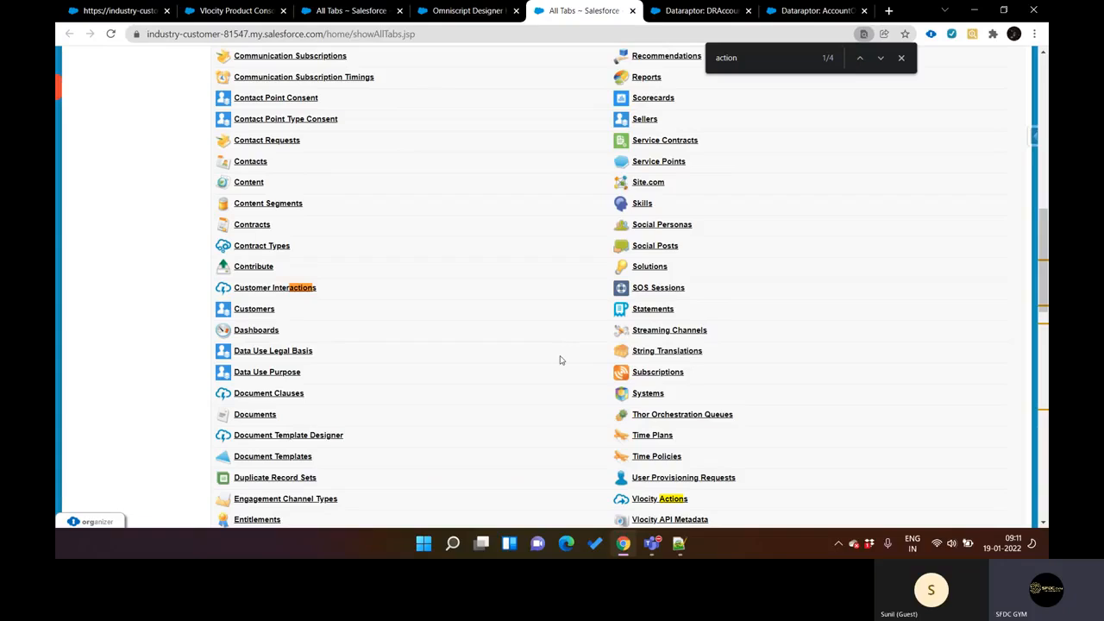
Step: Look through the full list of entries on the All Tabs page, including those around Vlocity Actions
scroll(561, 359, "down", 5)
scroll(559, 360, "down", 2)
scroll(560, 360, "up", 3)
scroll(559, 359, "down", 5)
scroll(560, 359, "up", 1)
scroll(559, 360, "down", 2)
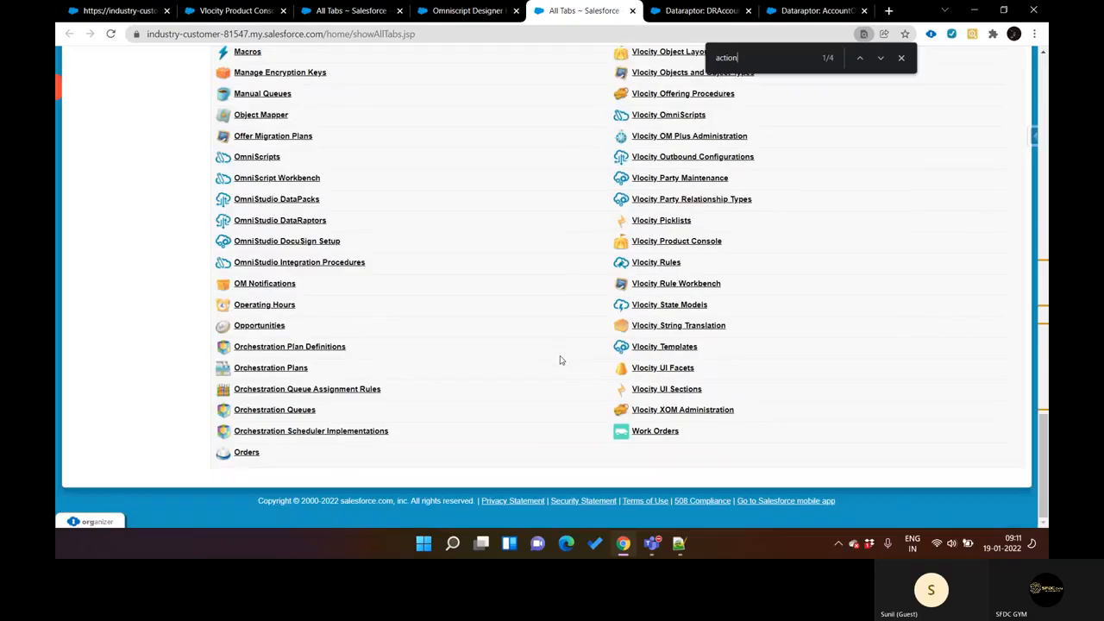
scroll(560, 360, "up", 3)
scroll(560, 360, "up", 2)
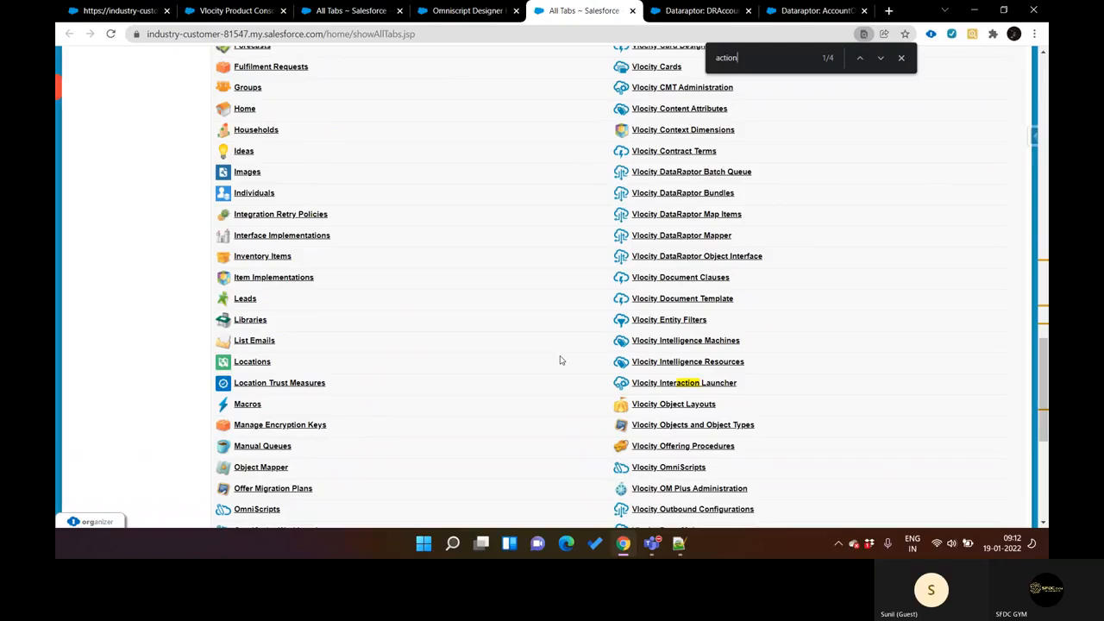
scroll(559, 360, "up", 1)
scroll(560, 359, "up", 1)
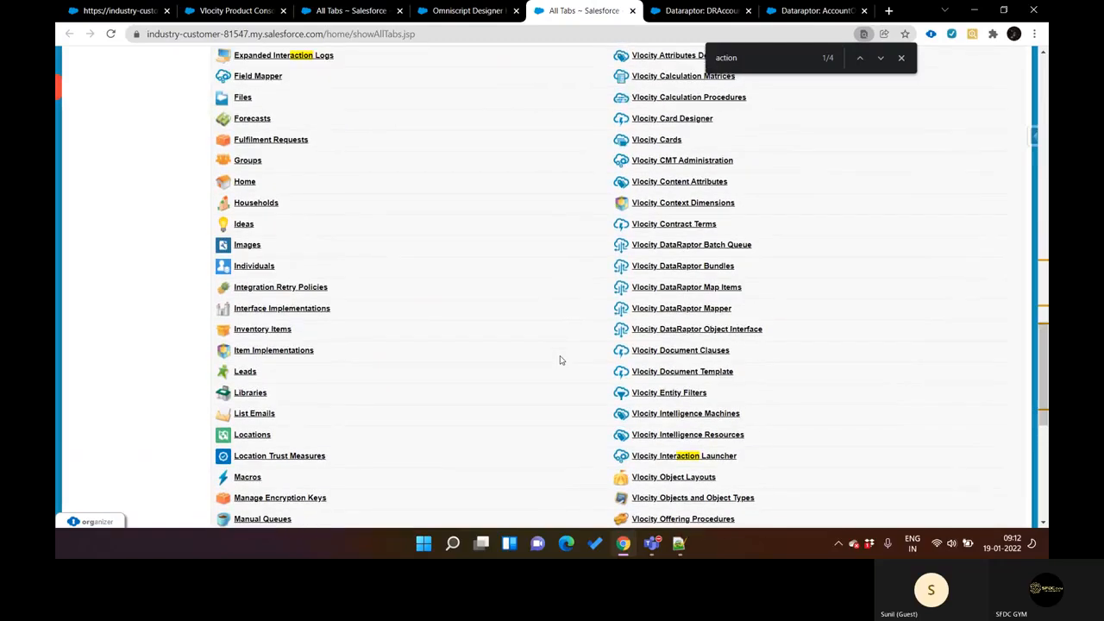
scroll(560, 360, "up", 2)
scroll(560, 360, "up", 4)
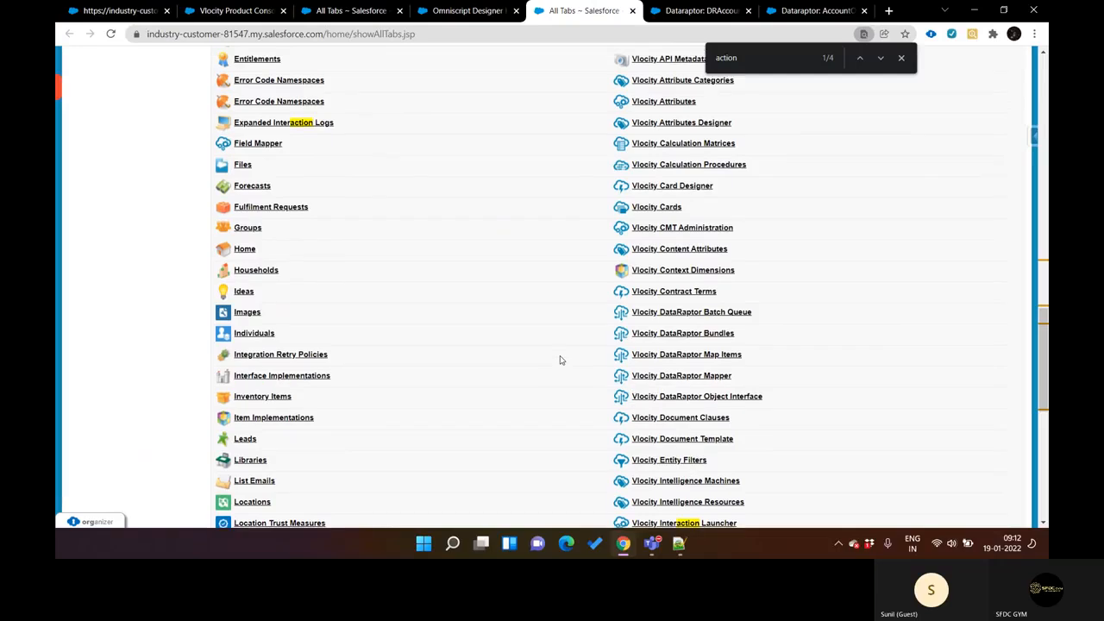
scroll(560, 360, "up", 10)
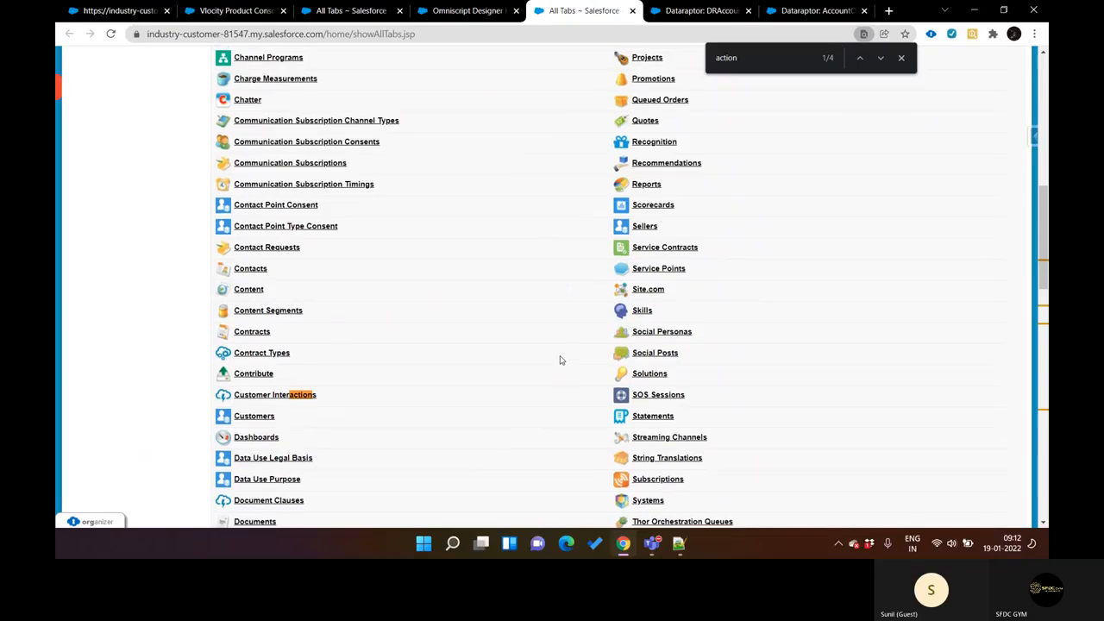
scroll(560, 360, "up", 2)
scroll(562, 361, "up", 8)
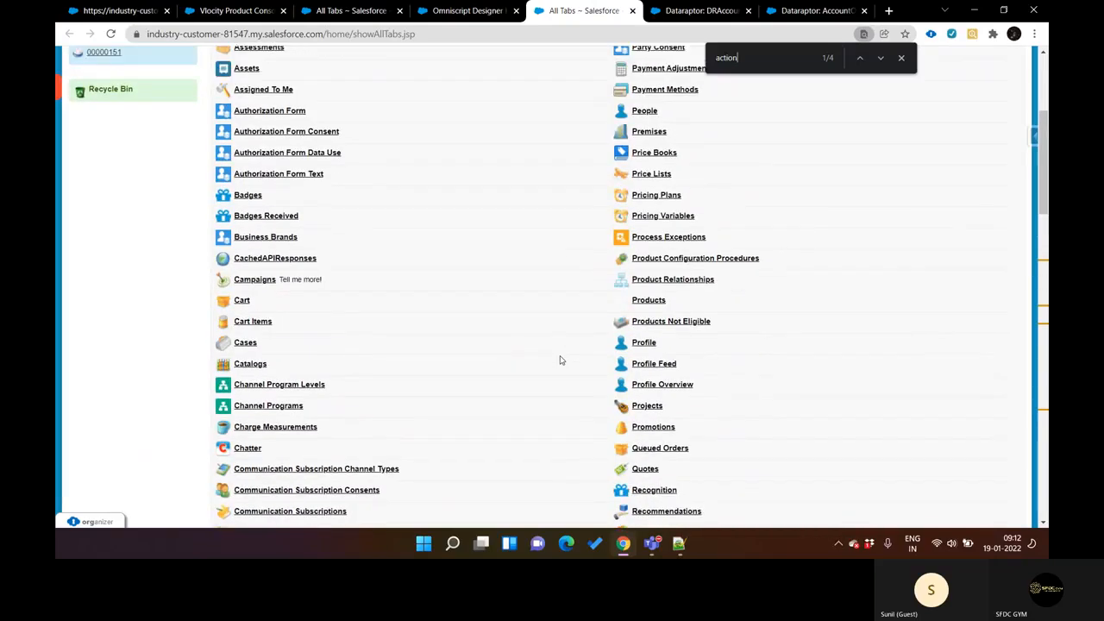
scroll(562, 360, "down", 11)
scroll(559, 359, "down", 6)
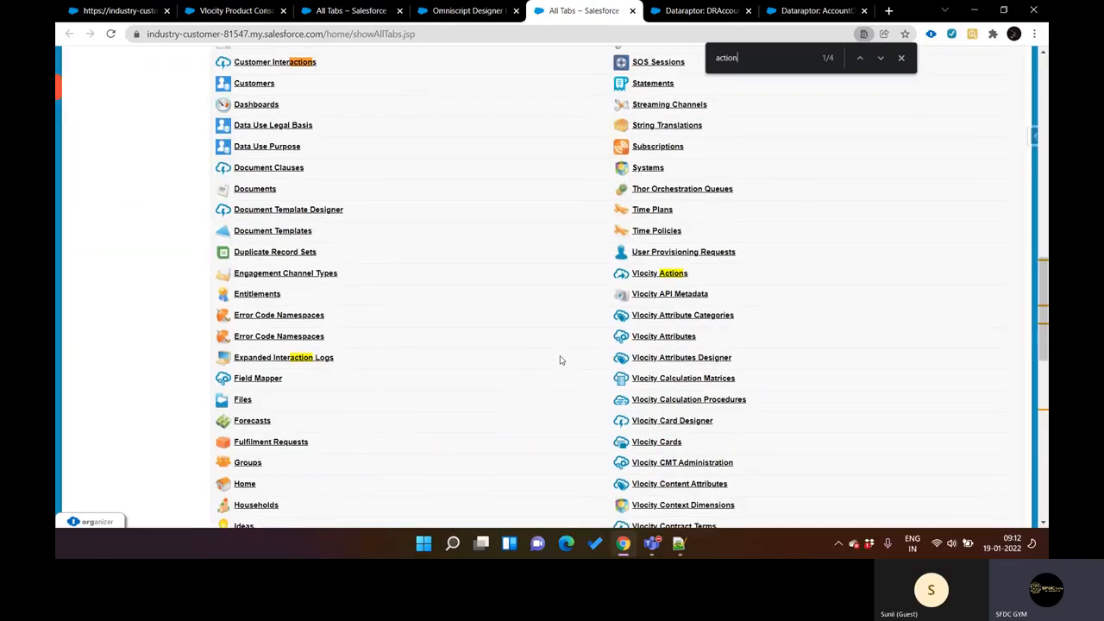
scroll(560, 360, "down", 6)
scroll(560, 360, "up", 4)
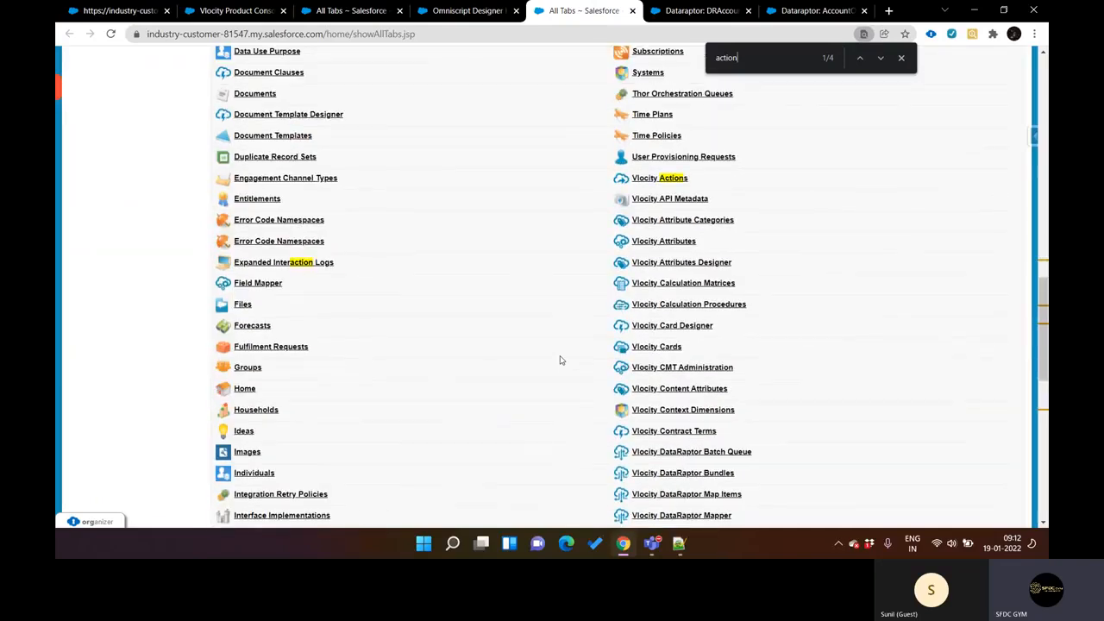
Step: Search the All Tabs page for "vlocity" and review the highlighted entries from Vlocity Actions down to Vlocity XOM Administration
key("ctrl+f")
key("Return")
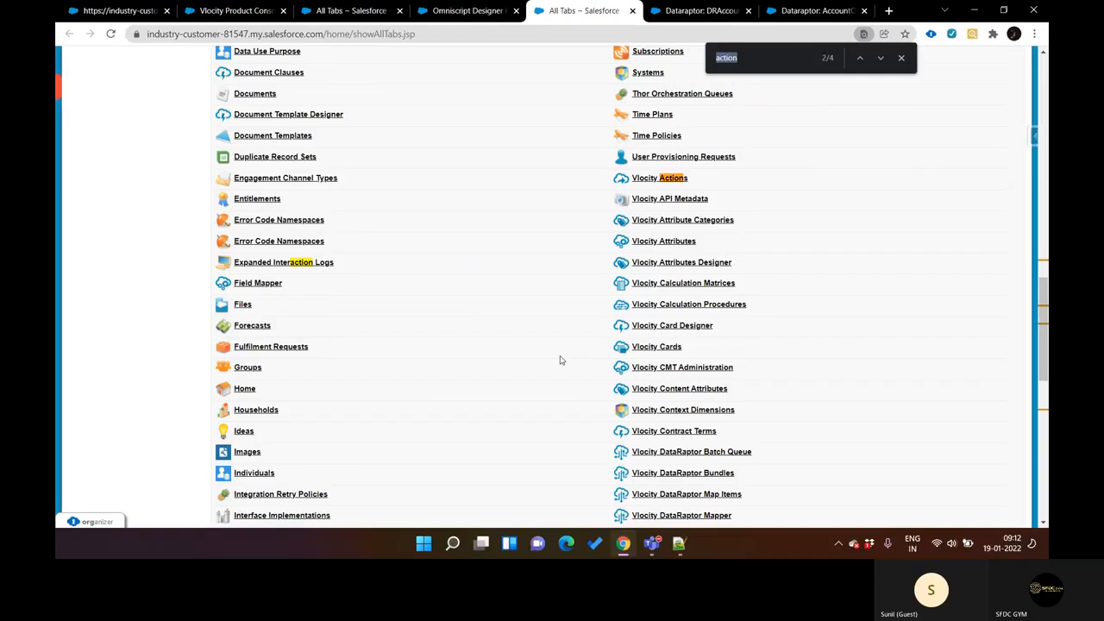
type("vlocity")
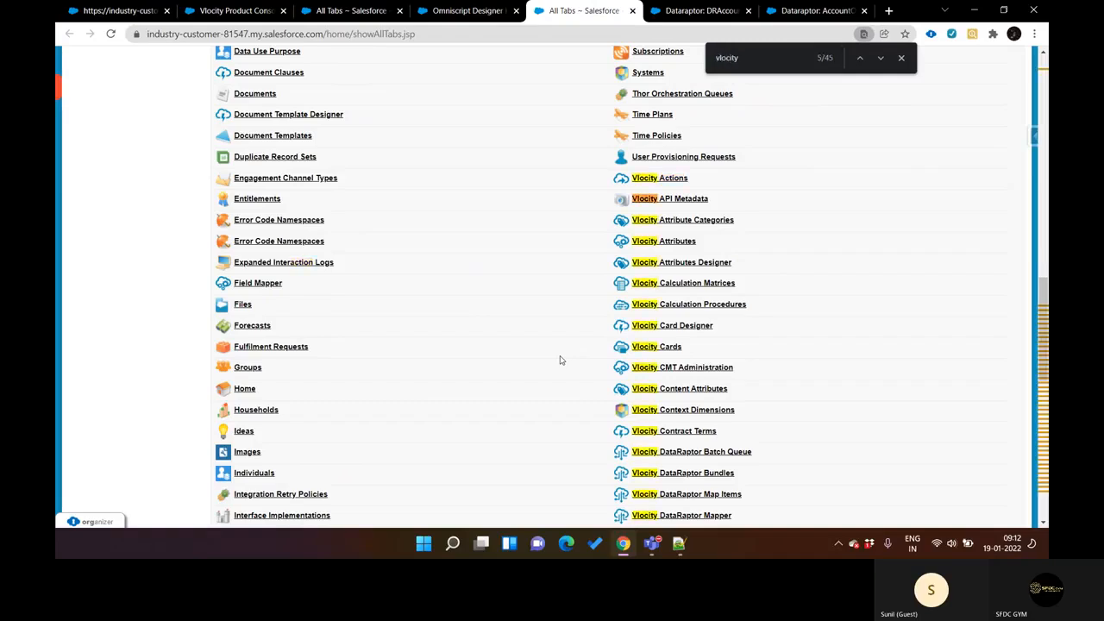
scroll(560, 359, "down", 1)
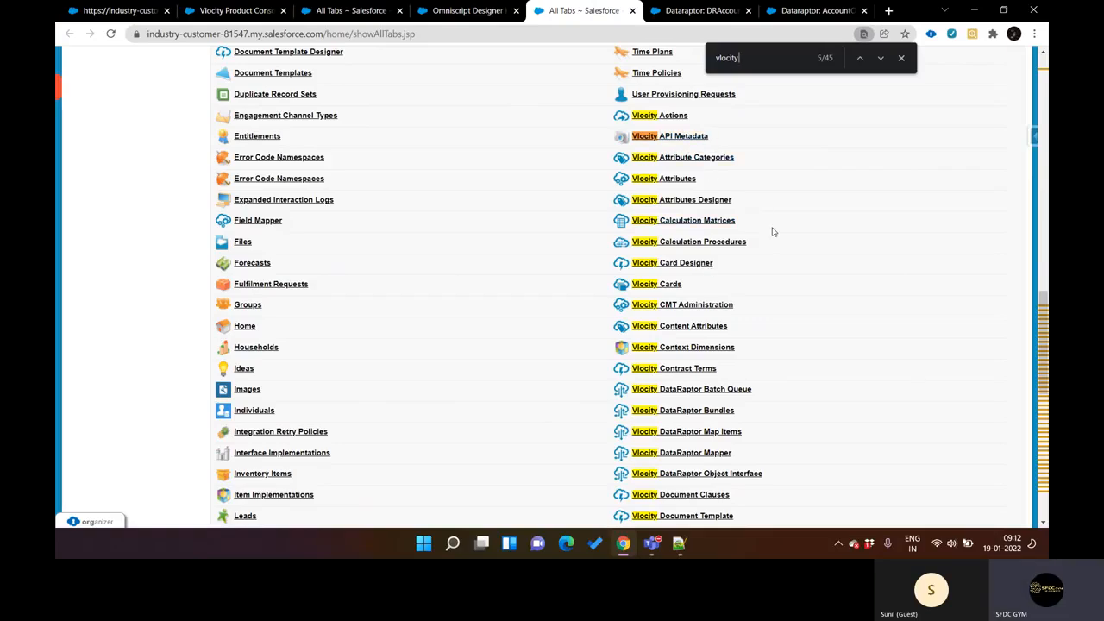
scroll(773, 231, "down", 2)
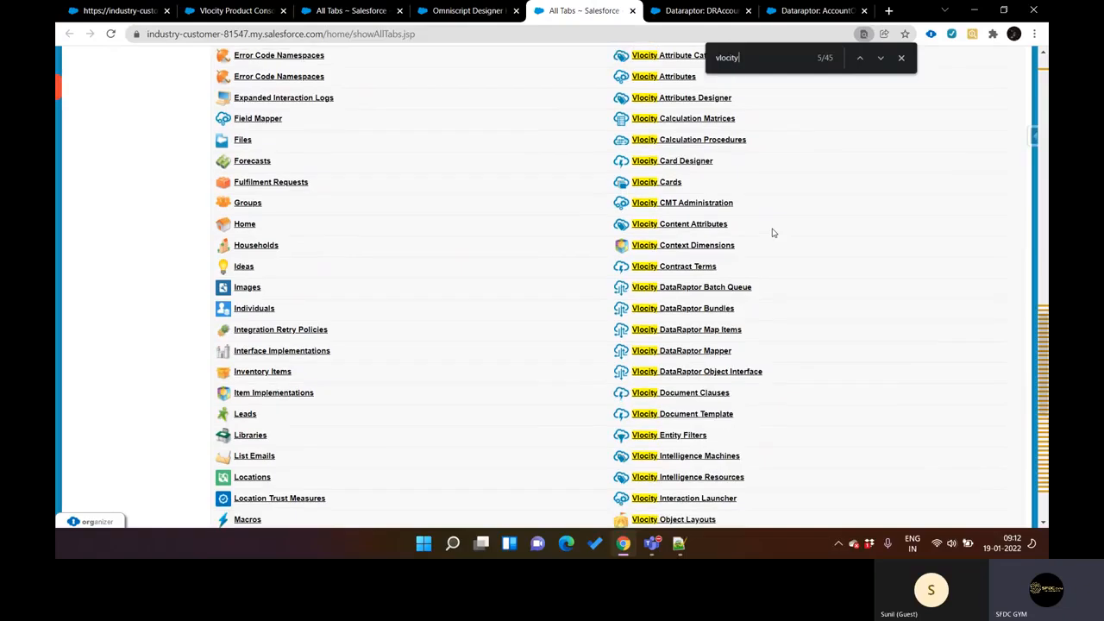
scroll(773, 233, "down", 2)
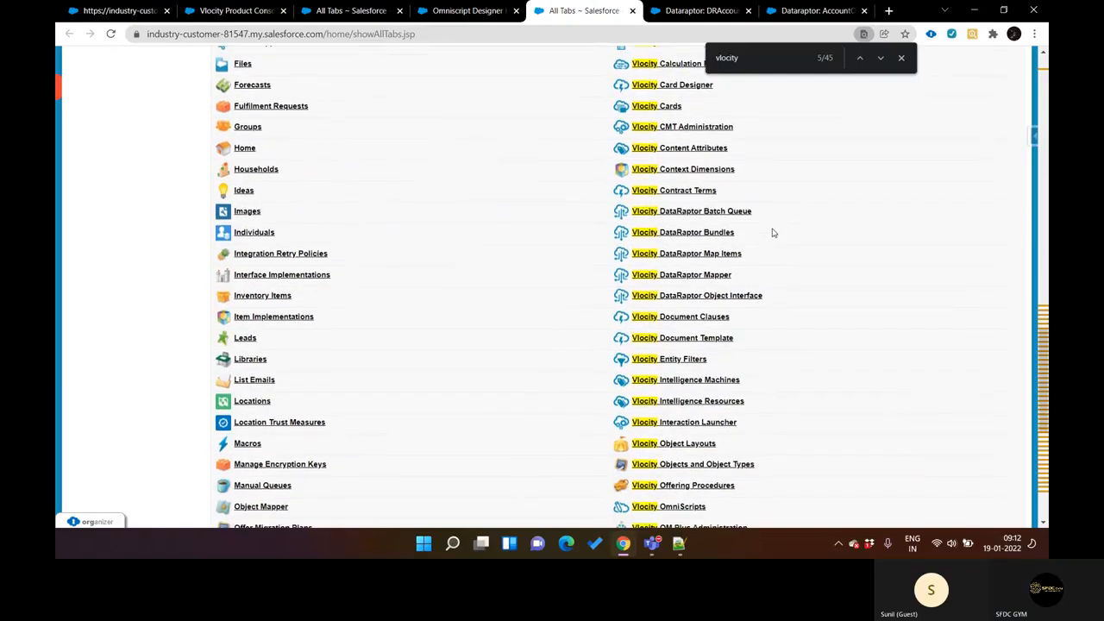
scroll(773, 233, "down", 1)
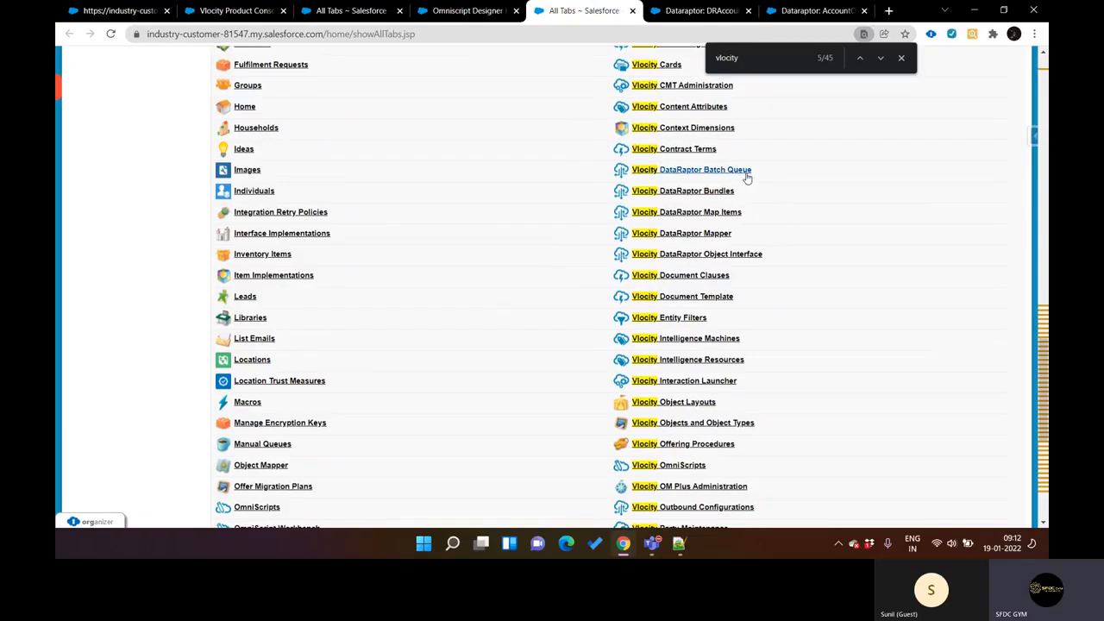
scroll(775, 271, "down", 2)
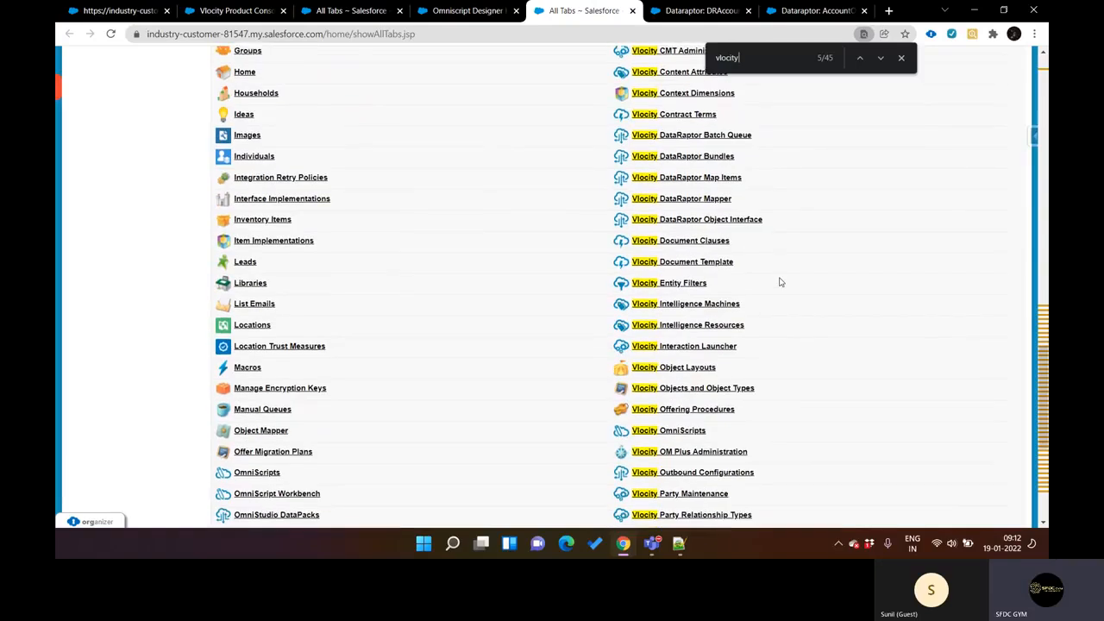
scroll(780, 282, "down", 1)
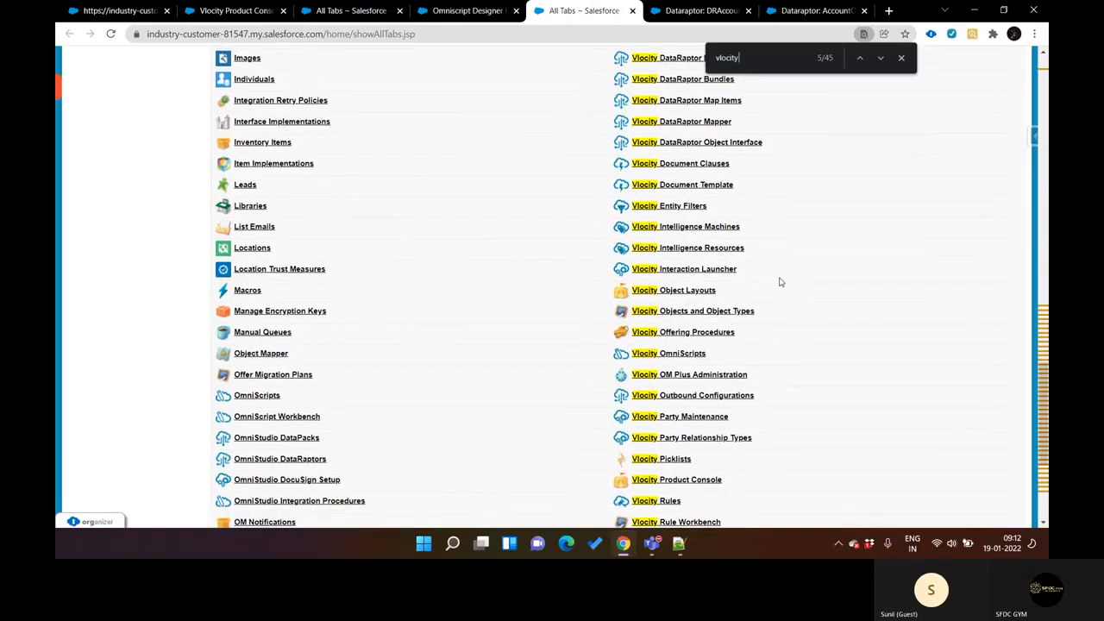
scroll(780, 282, "down", 2)
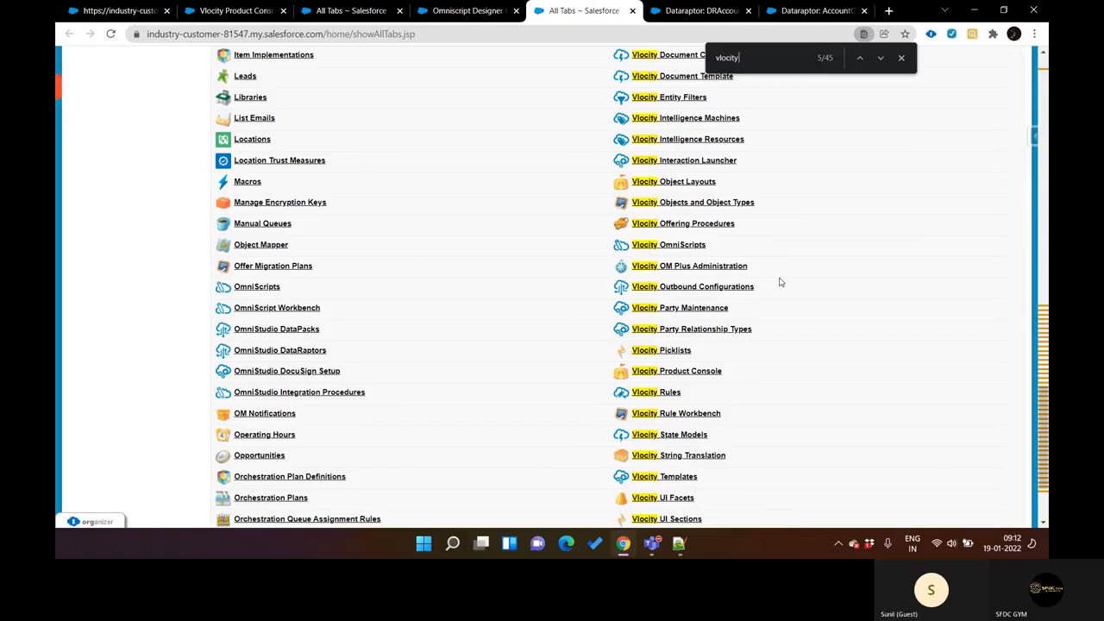
scroll(780, 282, "down", 1)
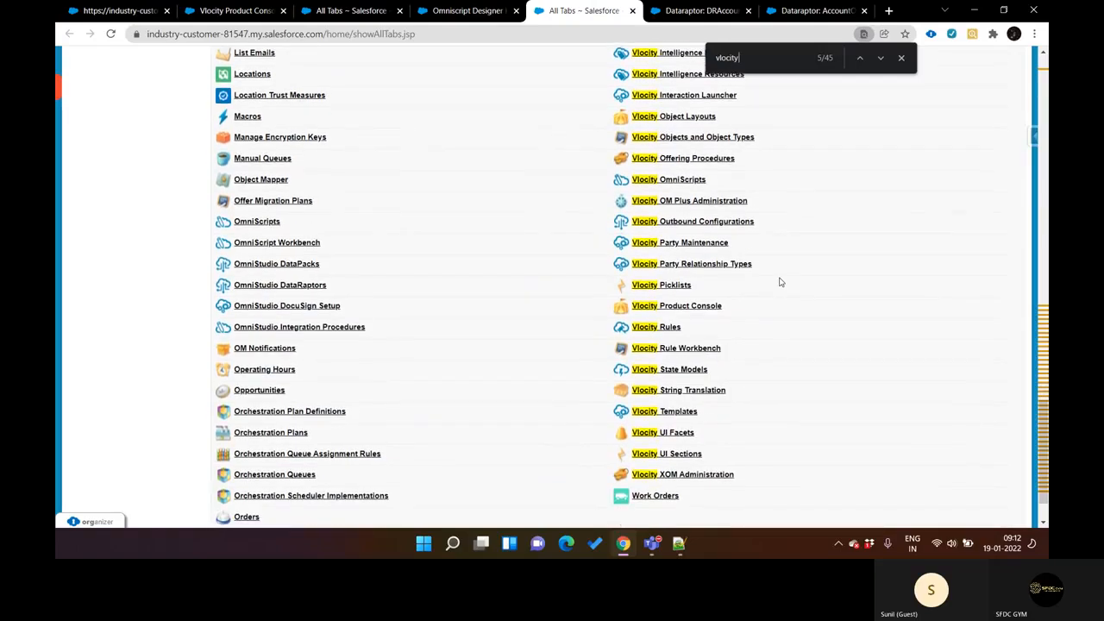
scroll(779, 282, "down", 1)
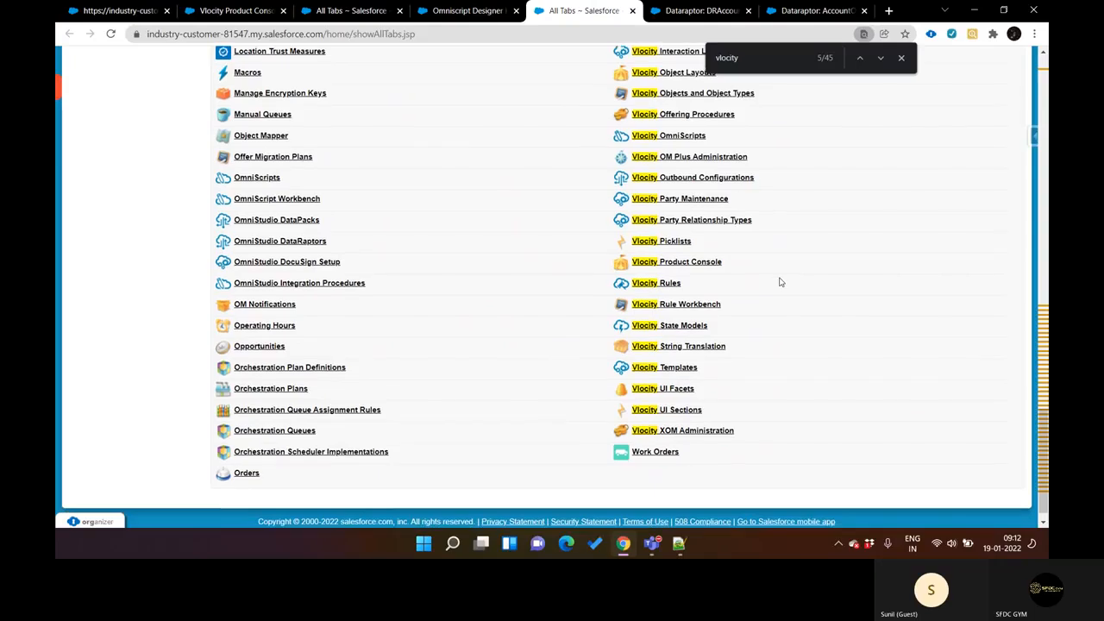
scroll(569, 284, "up", 15)
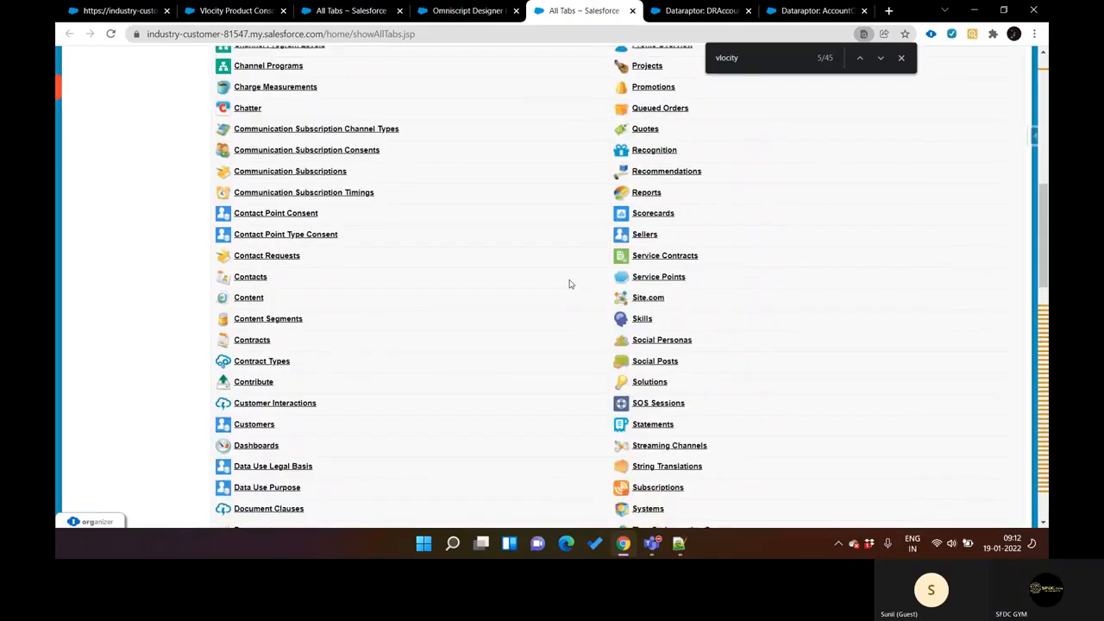
scroll(570, 284, "up", 5)
scroll(570, 284, "down", 13)
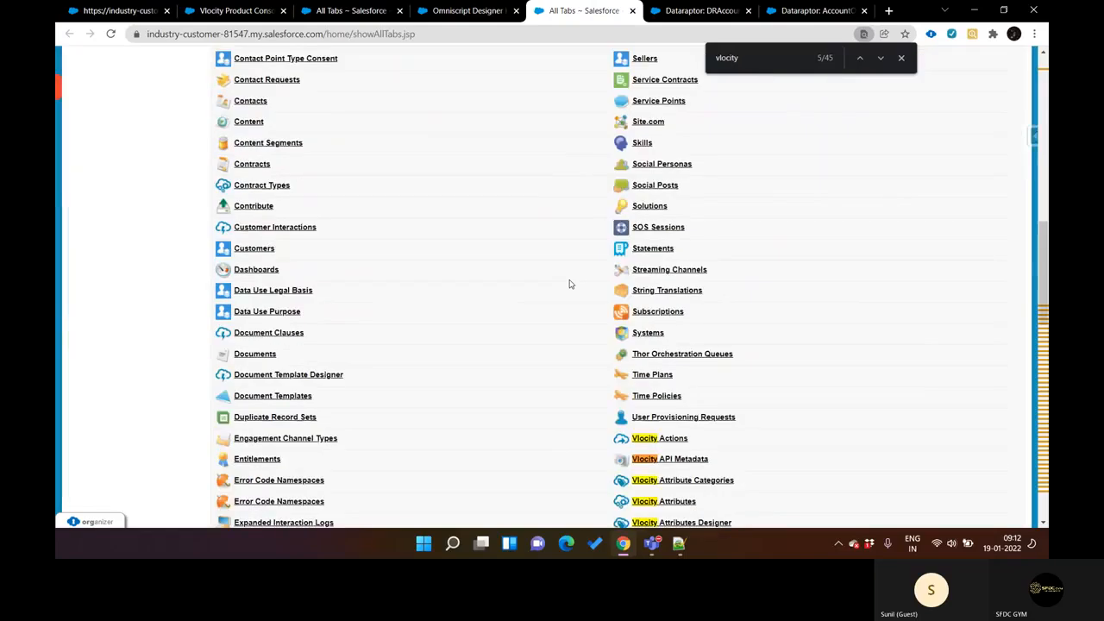
scroll(569, 284, "down", 1)
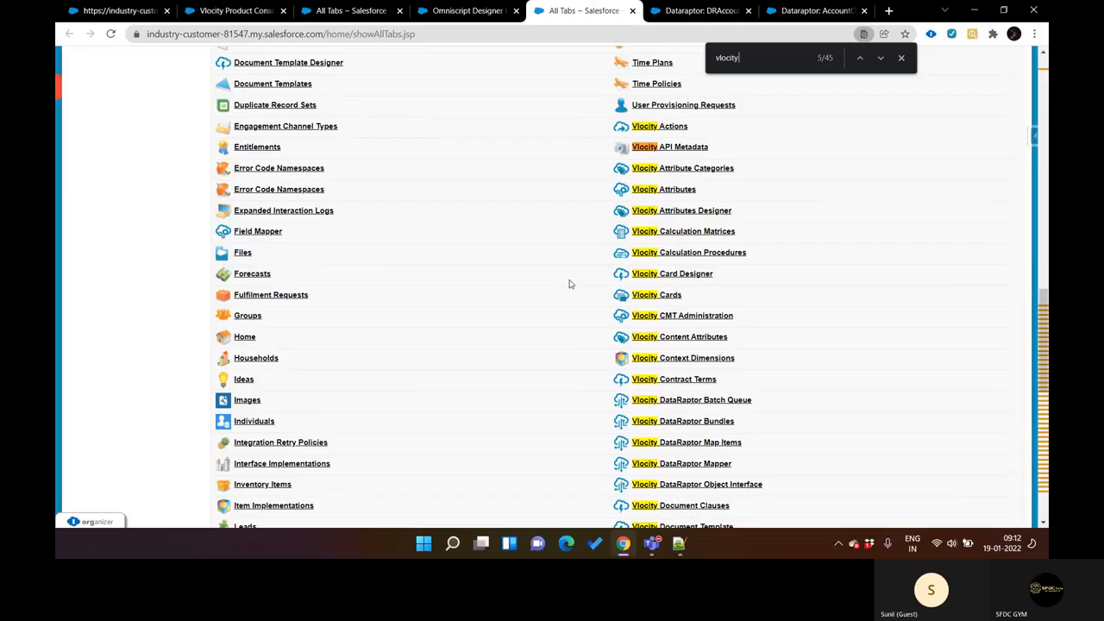
scroll(570, 284, "down", 4)
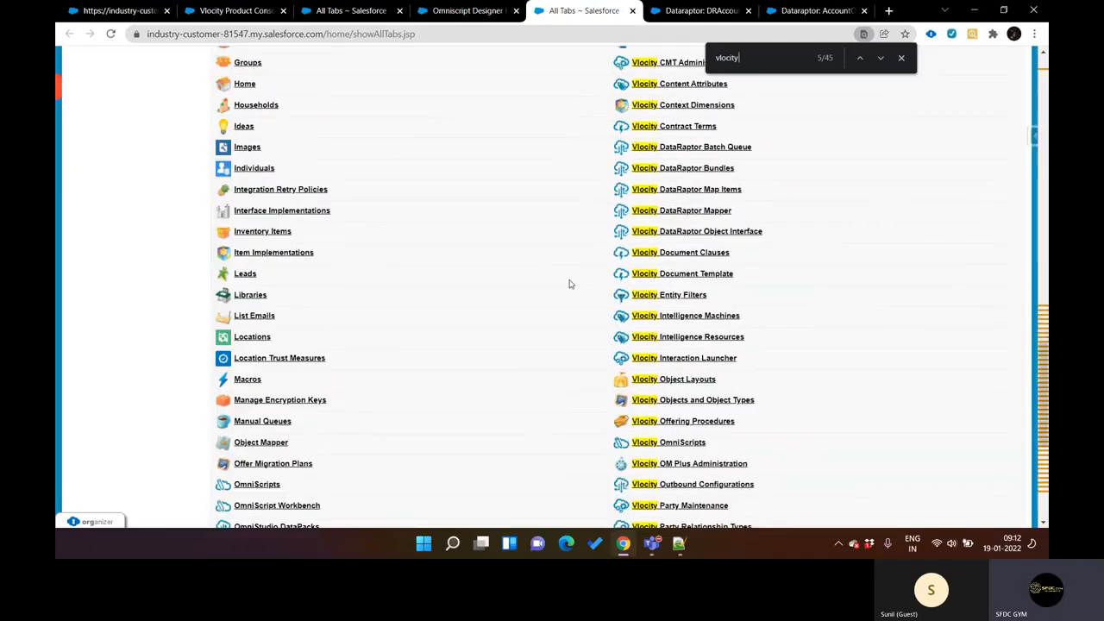
scroll(569, 283, "down", 3)
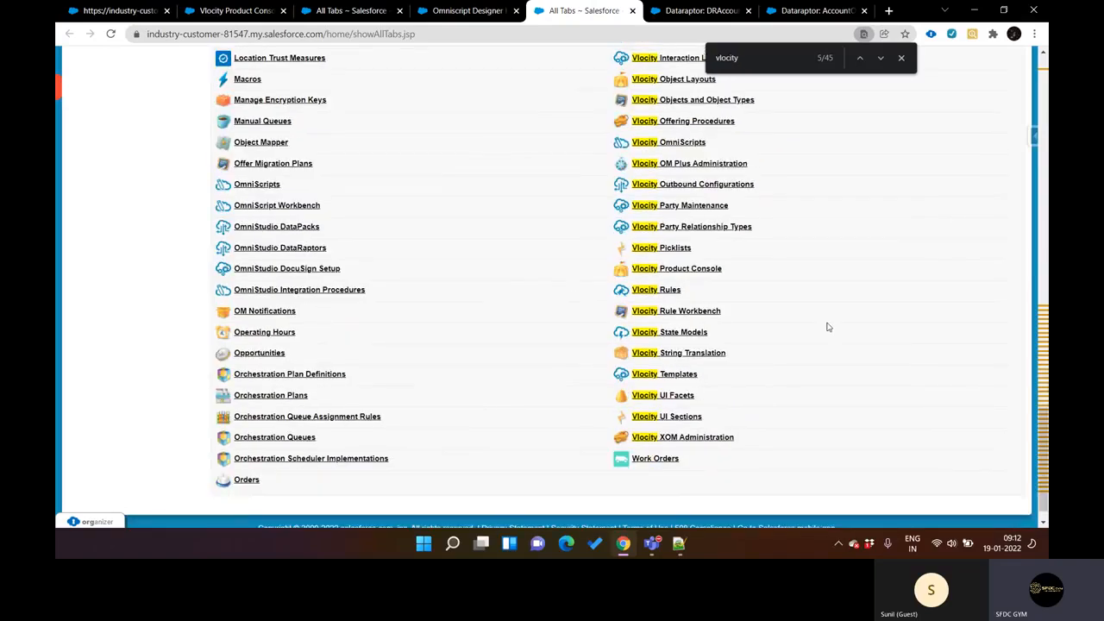
left_click(902, 396)
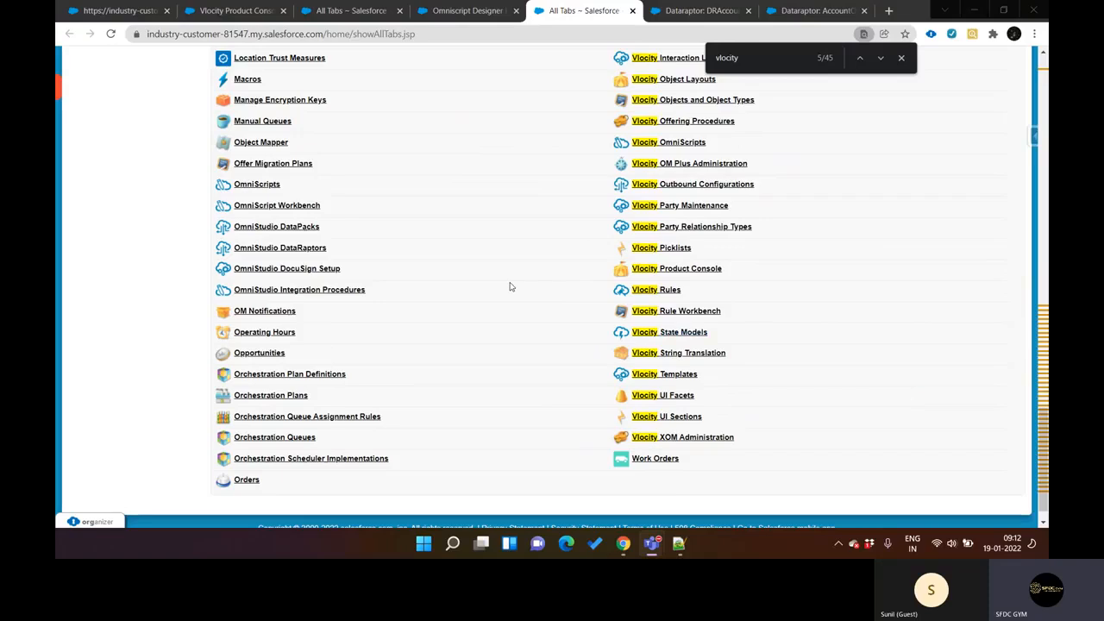
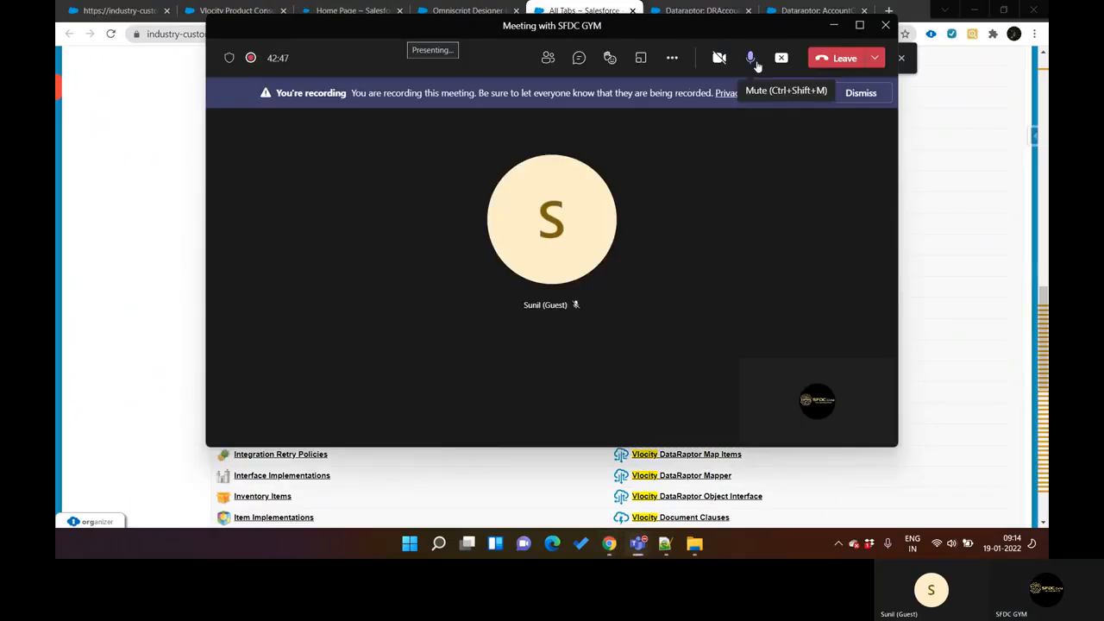
Step: Return to the Salesforce Setup home page, search Setup for "metada", and open the Custom Metadata Types list
left_click(961, 249)
key("ctrl+shift+Tab")
key("ctrl+shift+Tab")
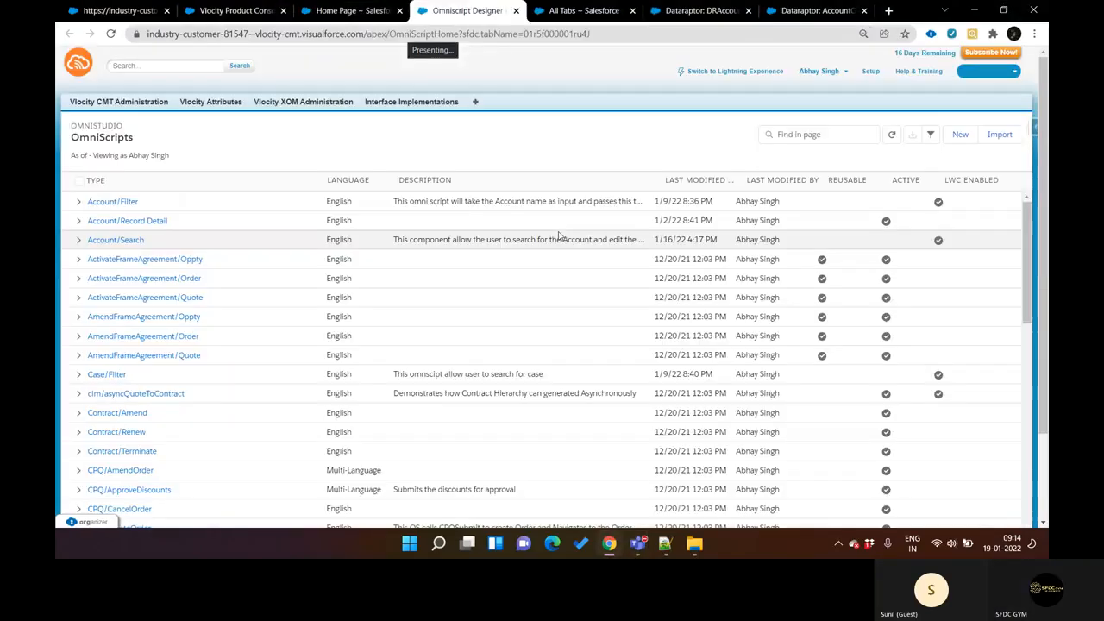
left_click(117, 133)
type("metada")
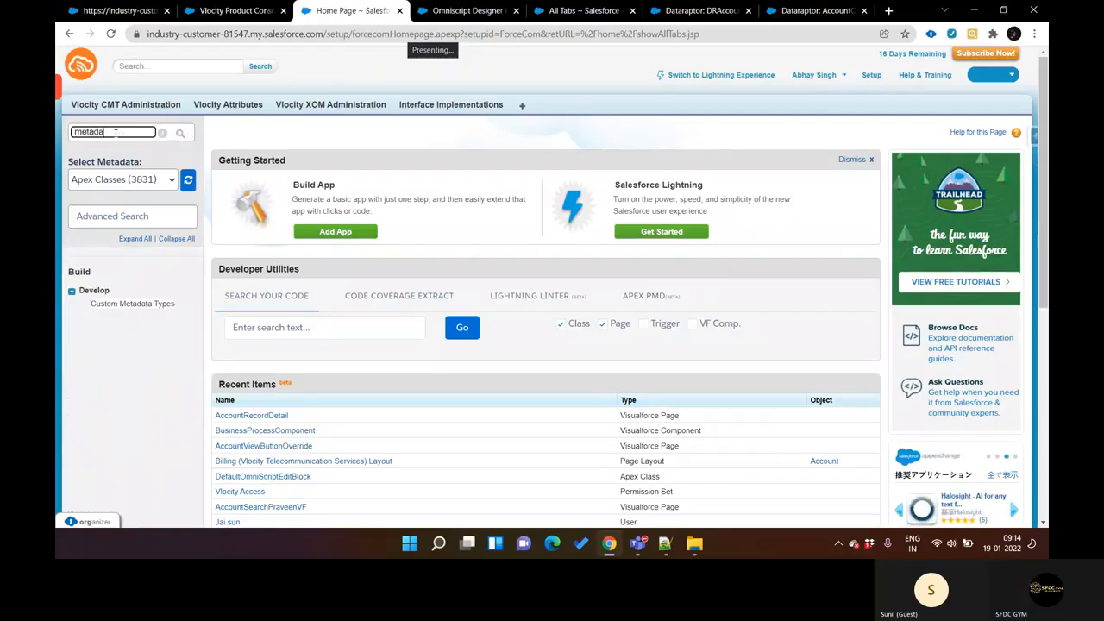
left_click(138, 304)
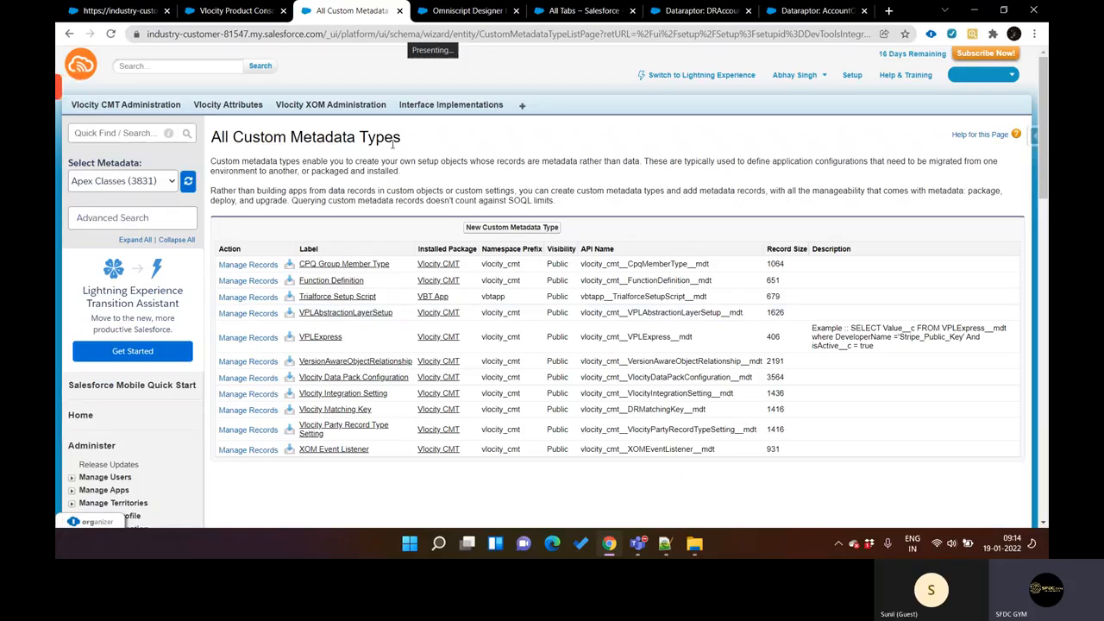
Step: Open the Function Definition custom metadata type to check its fields, and start a new Function Definition record from its managed records
left_click(317, 283)
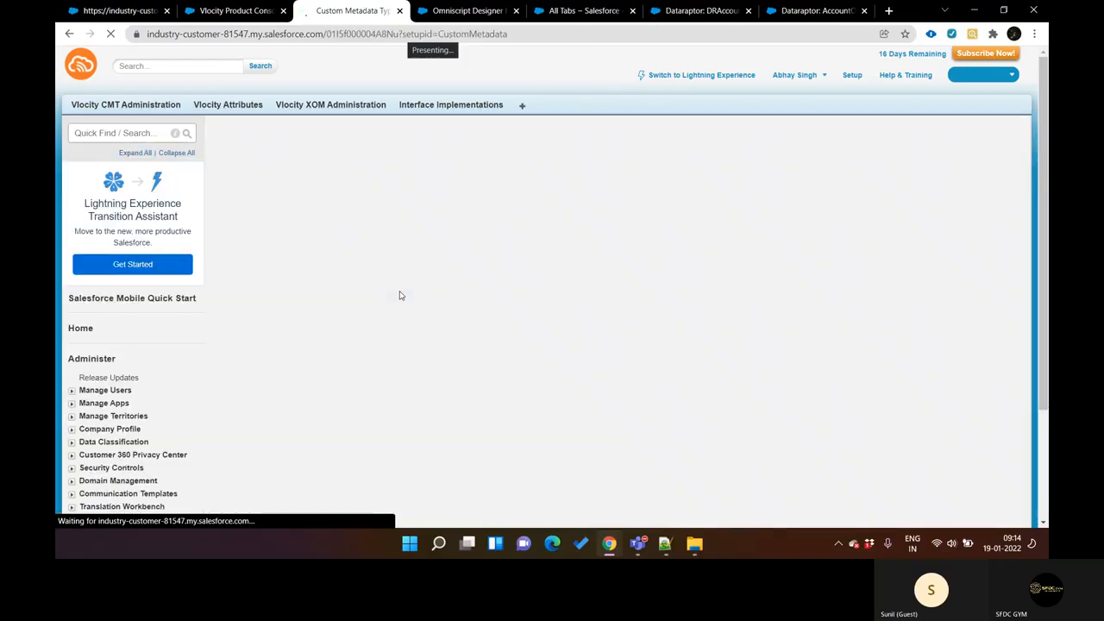
scroll(400, 295, "down", 5)
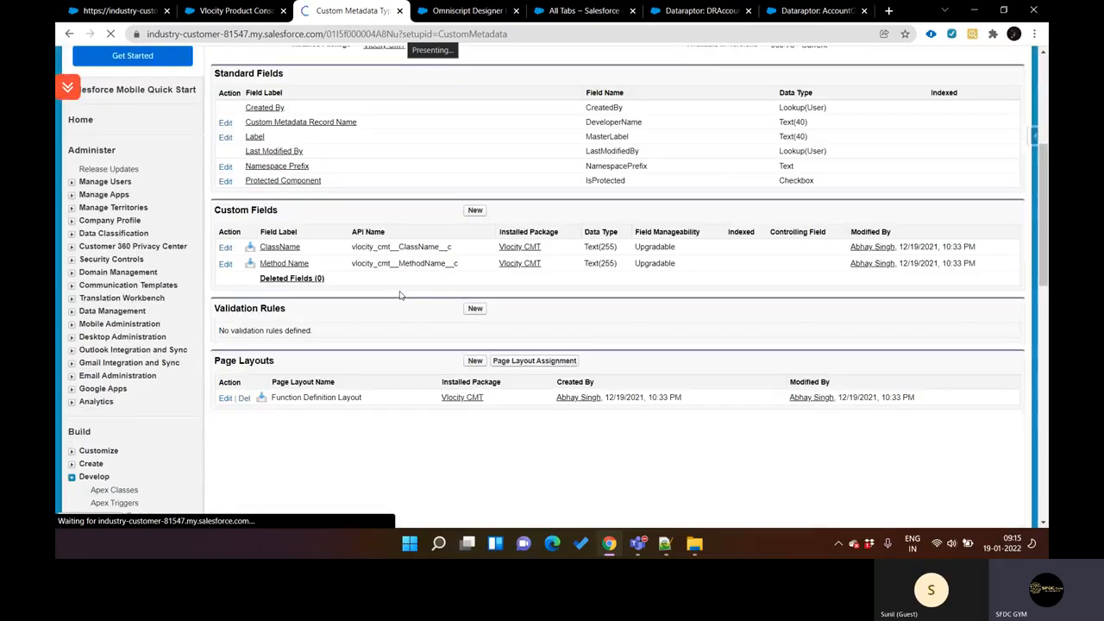
scroll(399, 296, "up", 4)
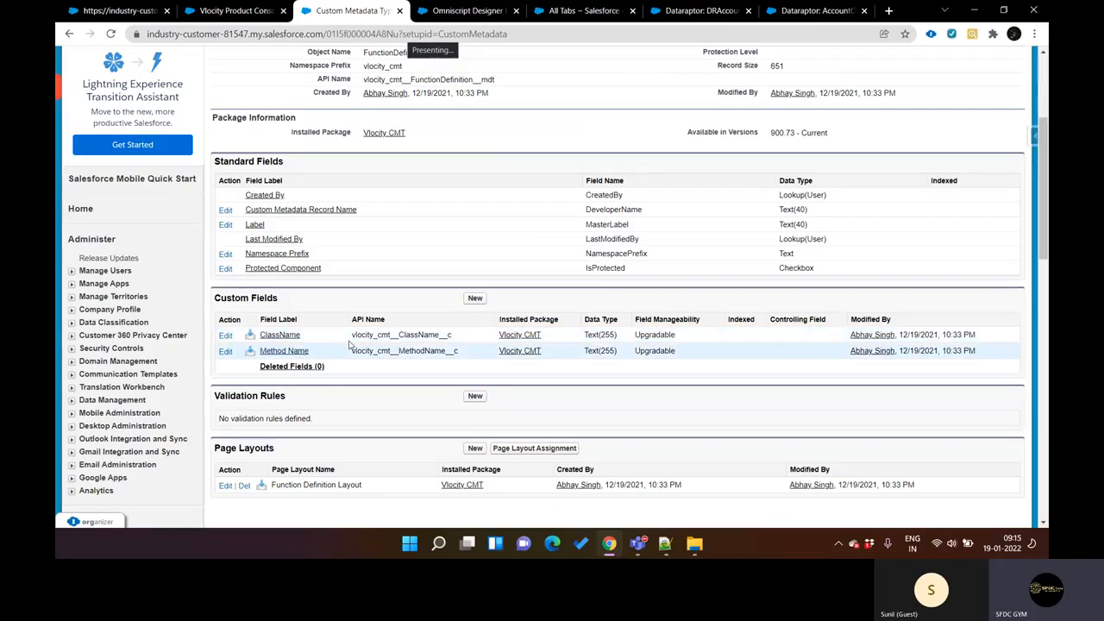
scroll(348, 347, "up", 4)
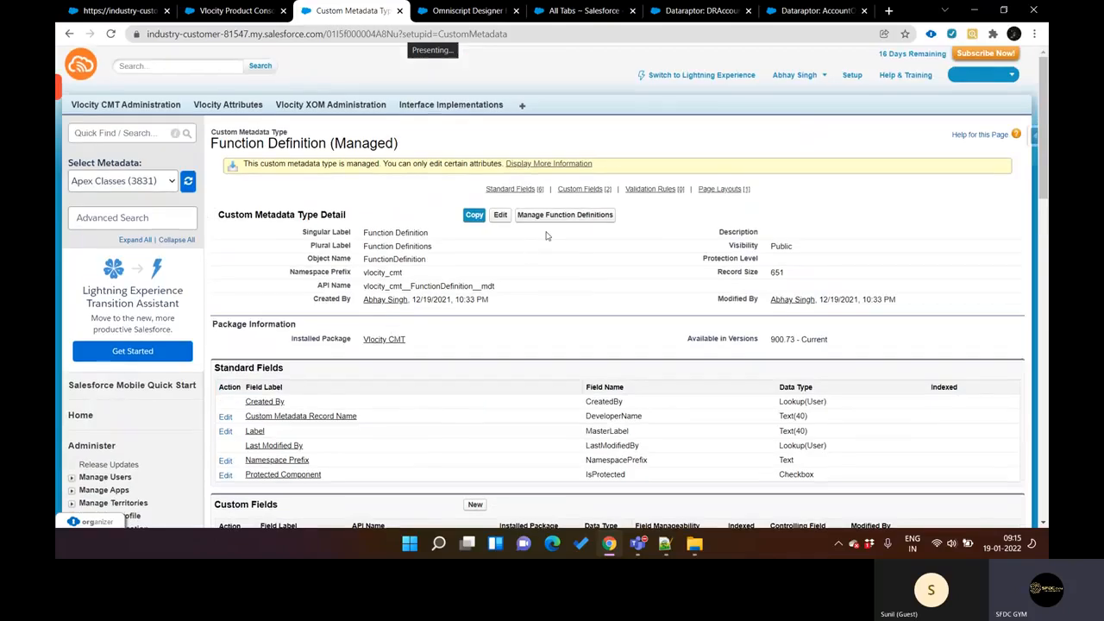
left_click(572, 215)
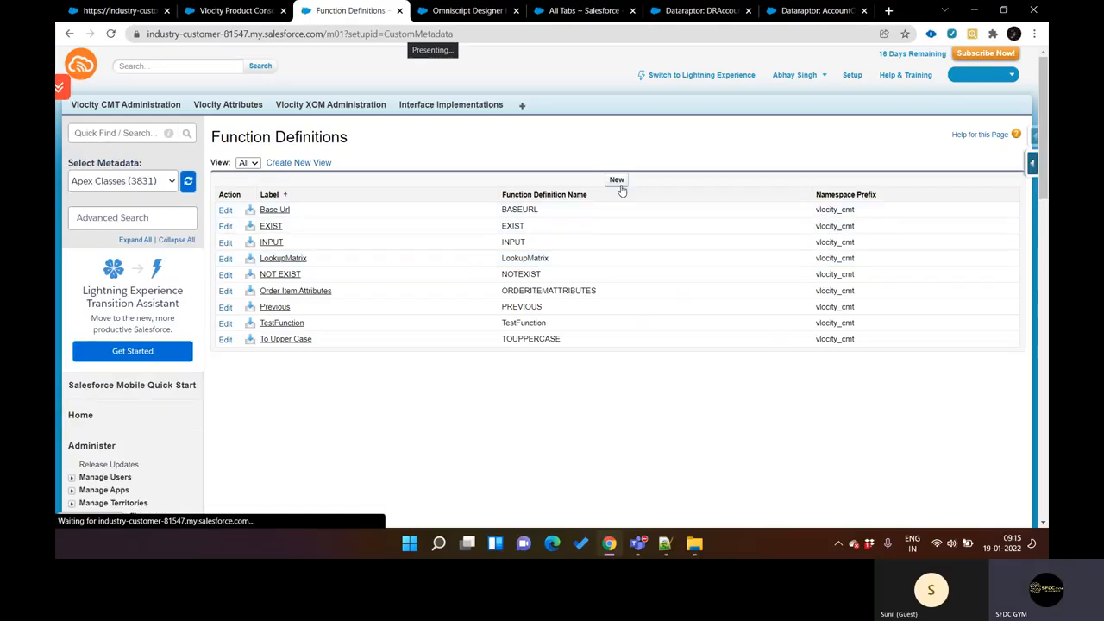
left_click(621, 190)
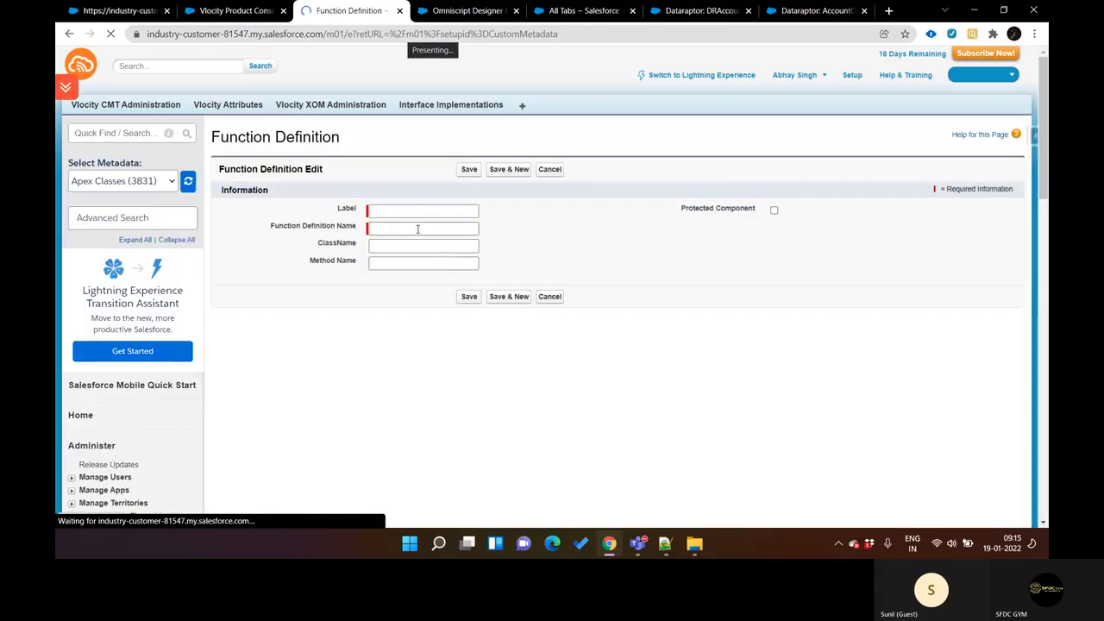
Step: View the DRAccountUpdate DataRaptor's formula and the semicolon-separated string example in the Notepad++ notes, and return to the browser
key("ctrl+Tab")
key("ctrl+Tab")
key("ctrl+Tab")
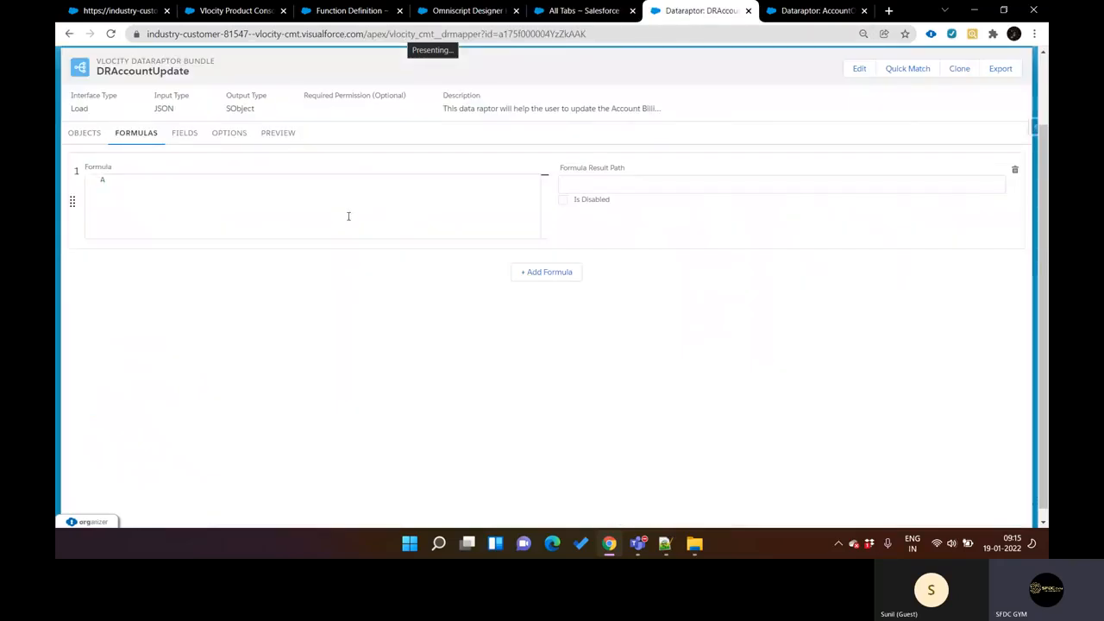
right_click(665, 543)
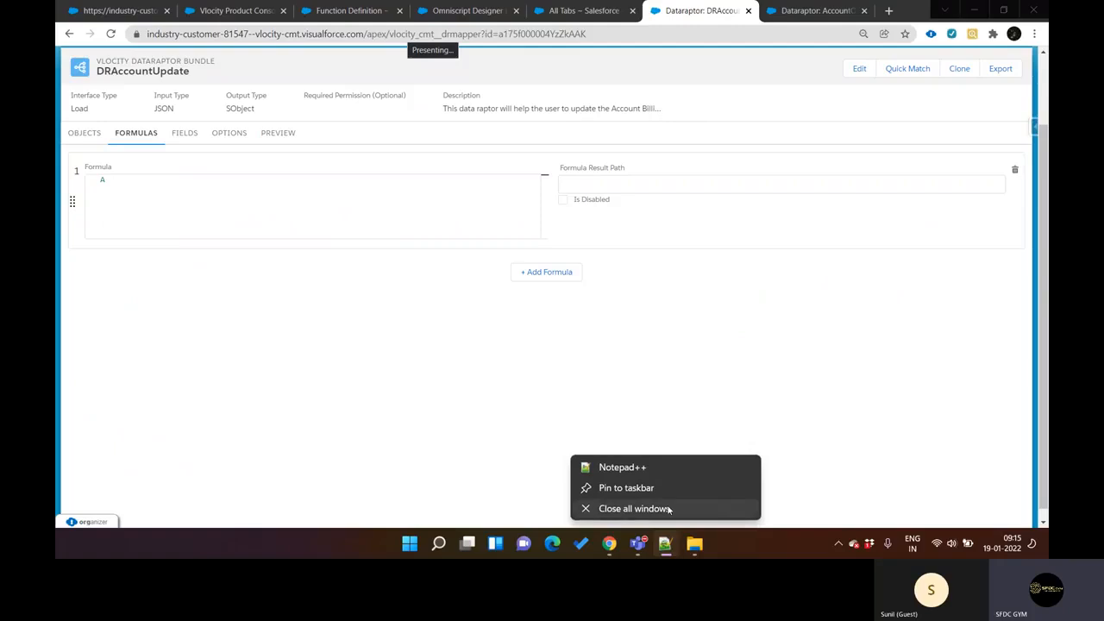
left_click(665, 544)
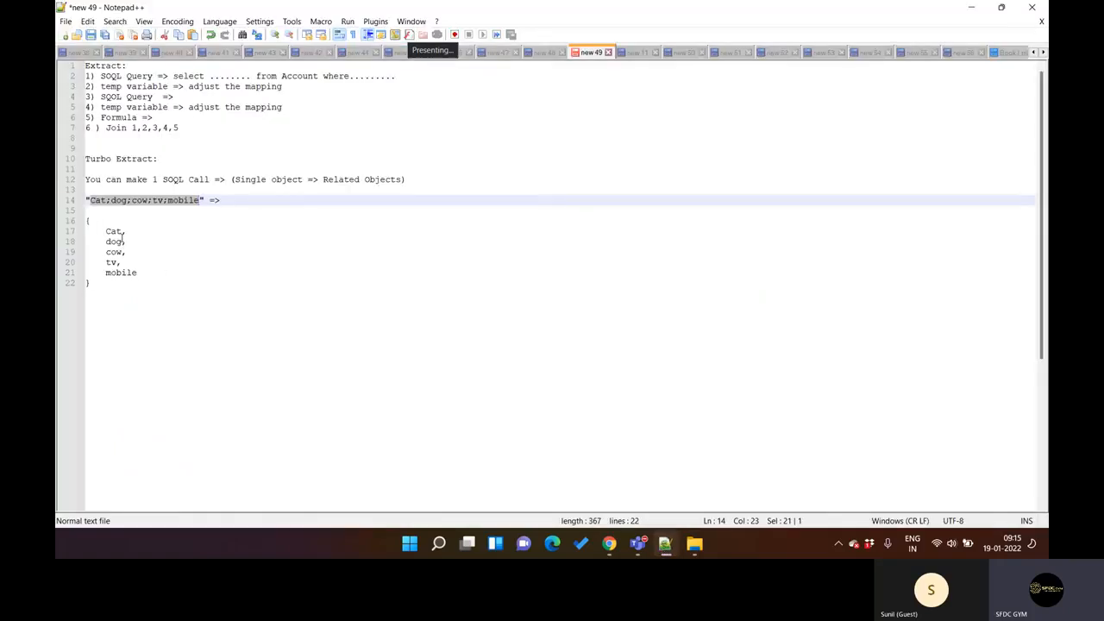
left_click(670, 553)
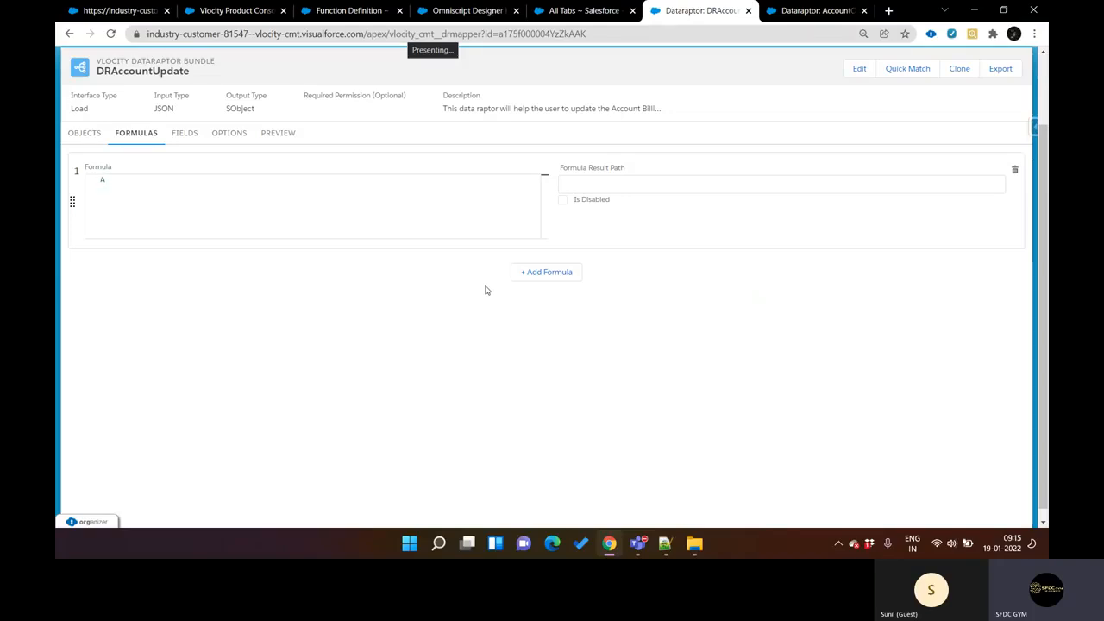
Step: Go back to the new Function Definition form and highlight its page heading
key("ctrl+Page_Up")
key("ctrl+Page_Up")
key("ctrl+Page_Up")
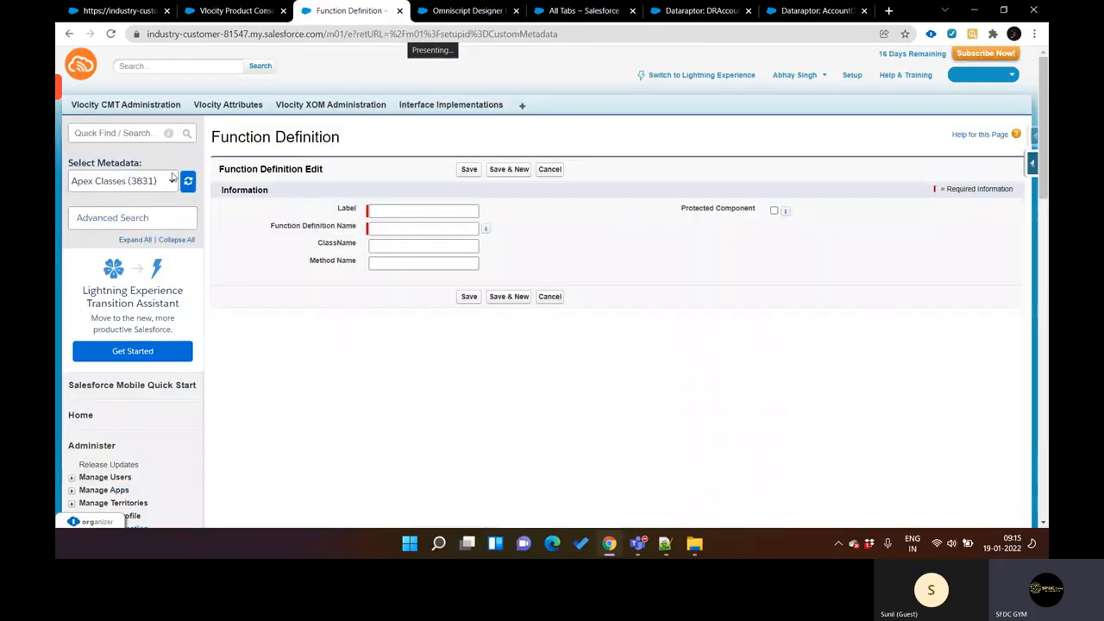
double_click(241, 137)
left_click_drag(241, 137, 302, 135)
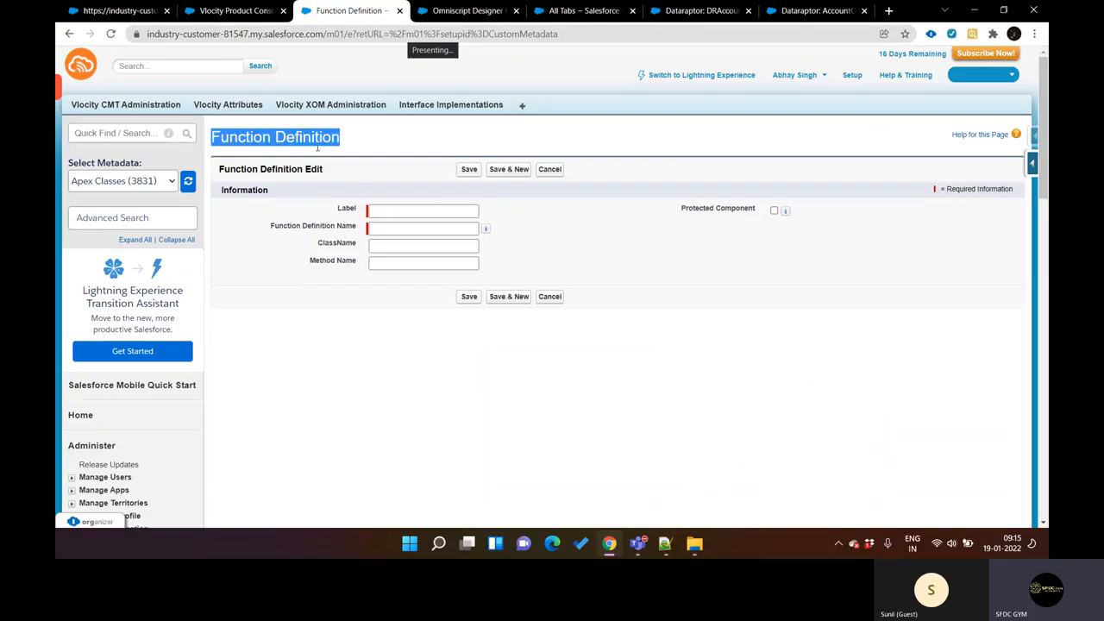
left_click(410, 145)
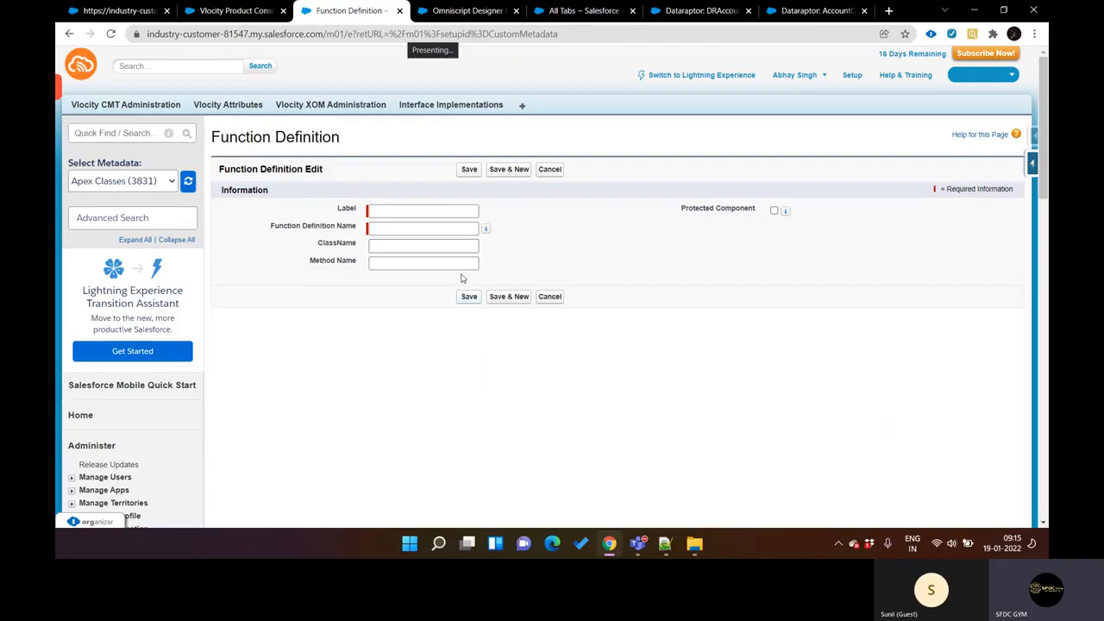
left_click(394, 209)
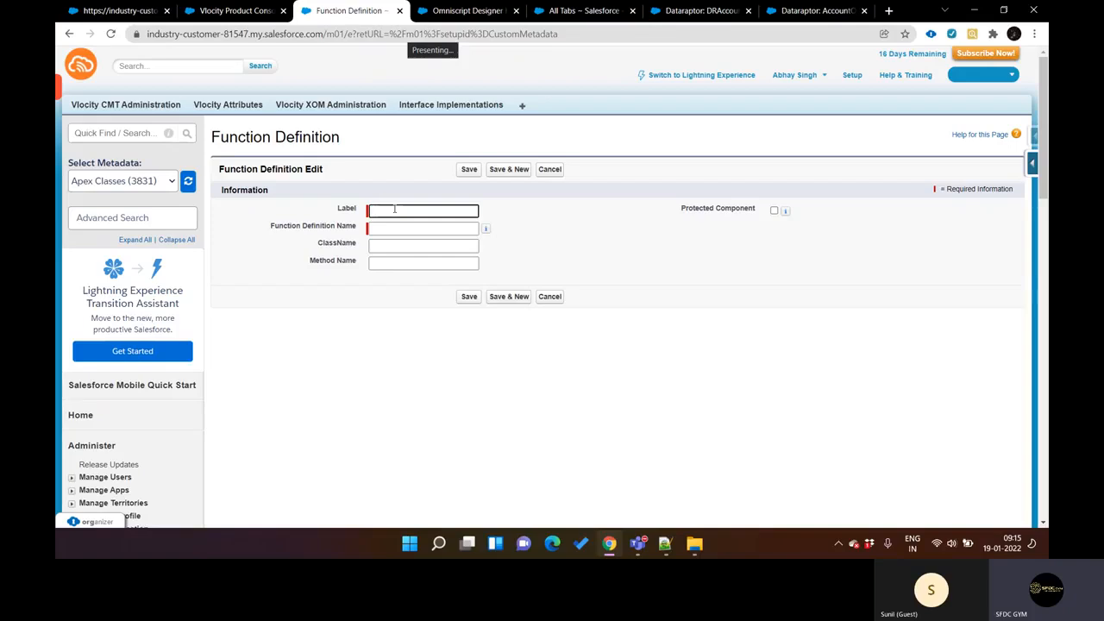
type("ARRAY")
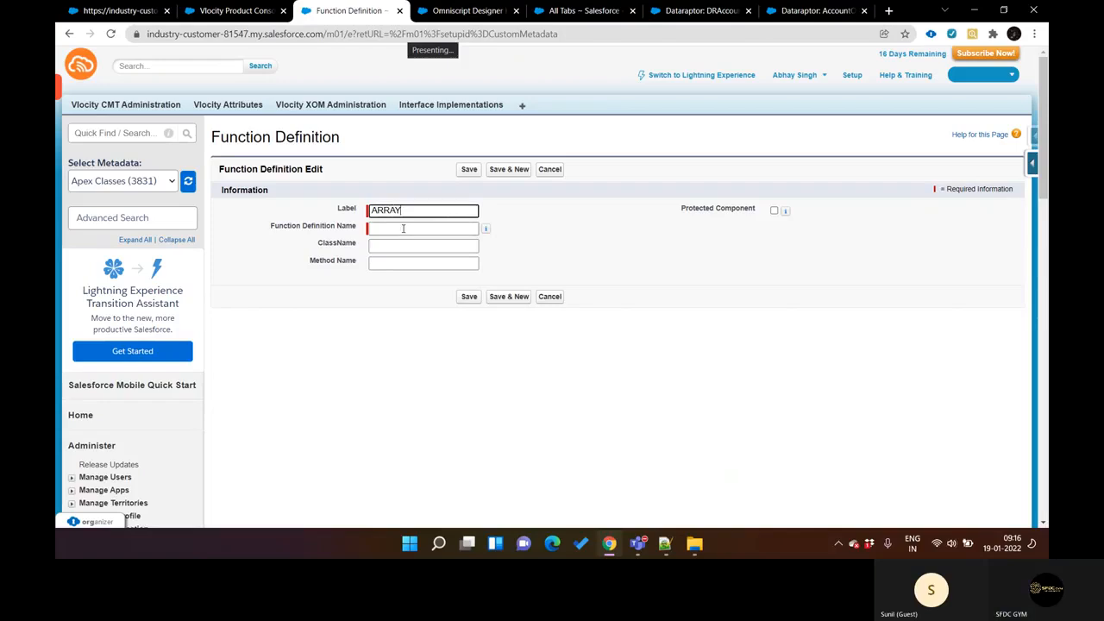
left_click(403, 228)
double_click(407, 214)
key("BackSpace")
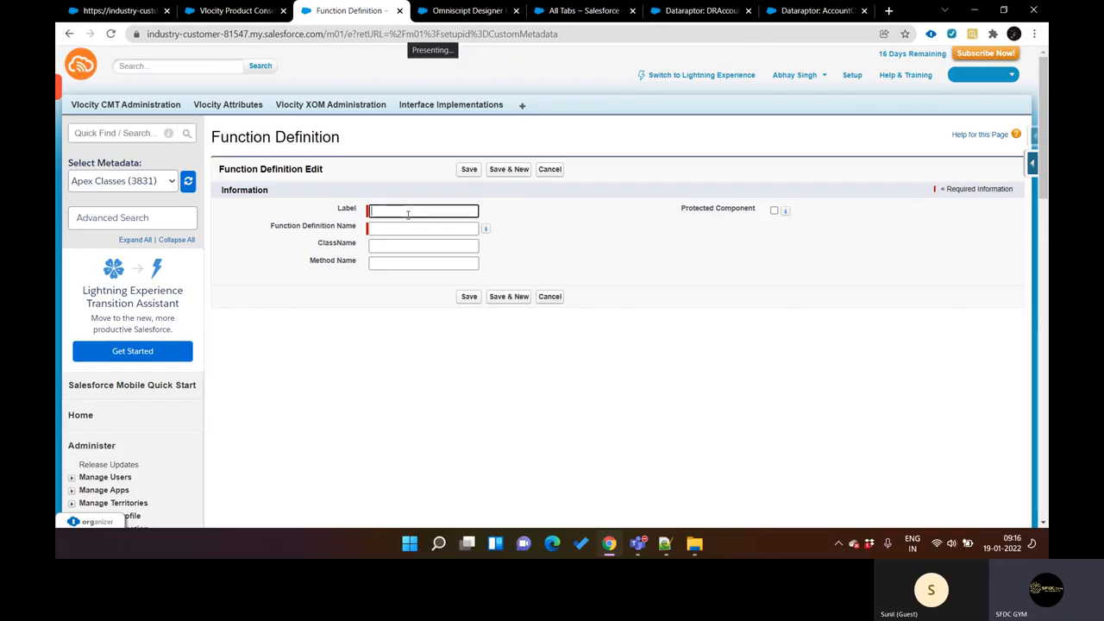
Step: Set the new function definition's label and name to SPLIT
type("SPLIT")
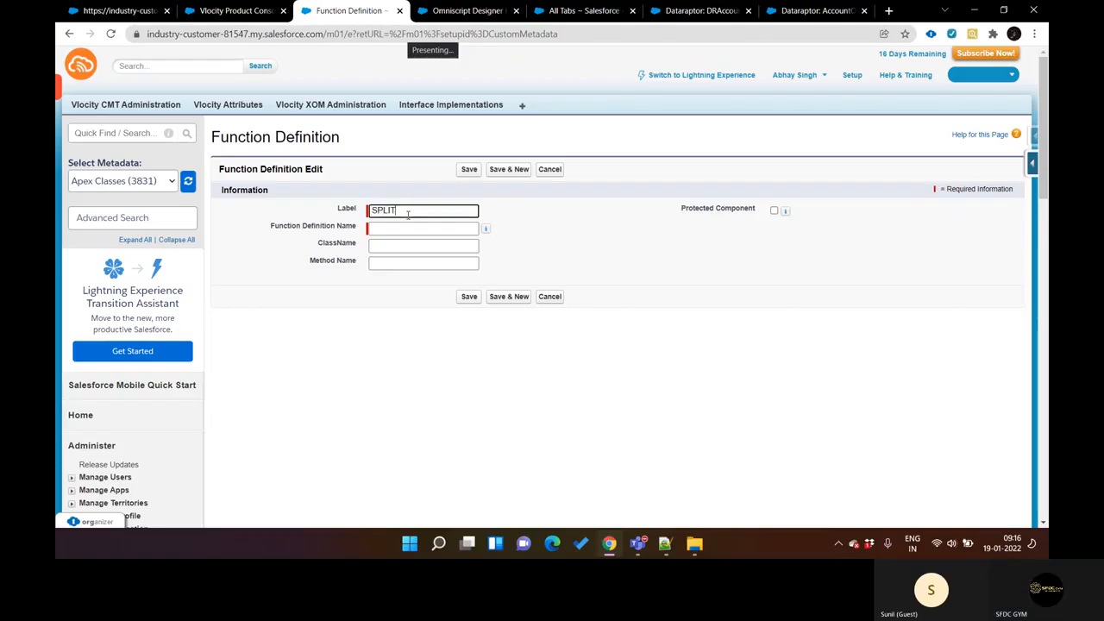
left_click(381, 228)
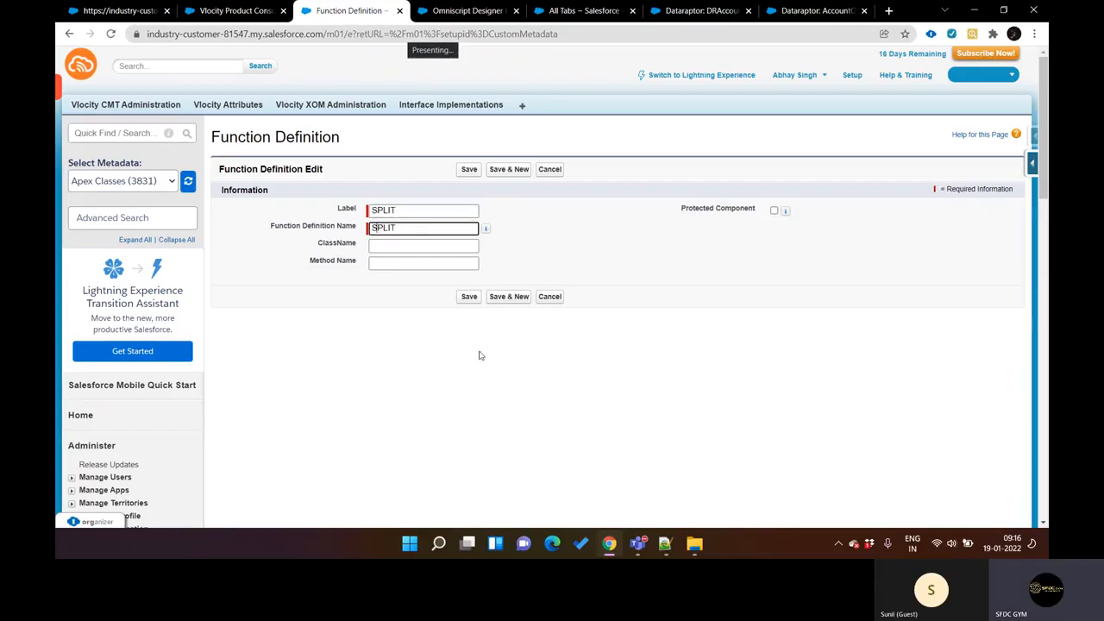
left_click(399, 248)
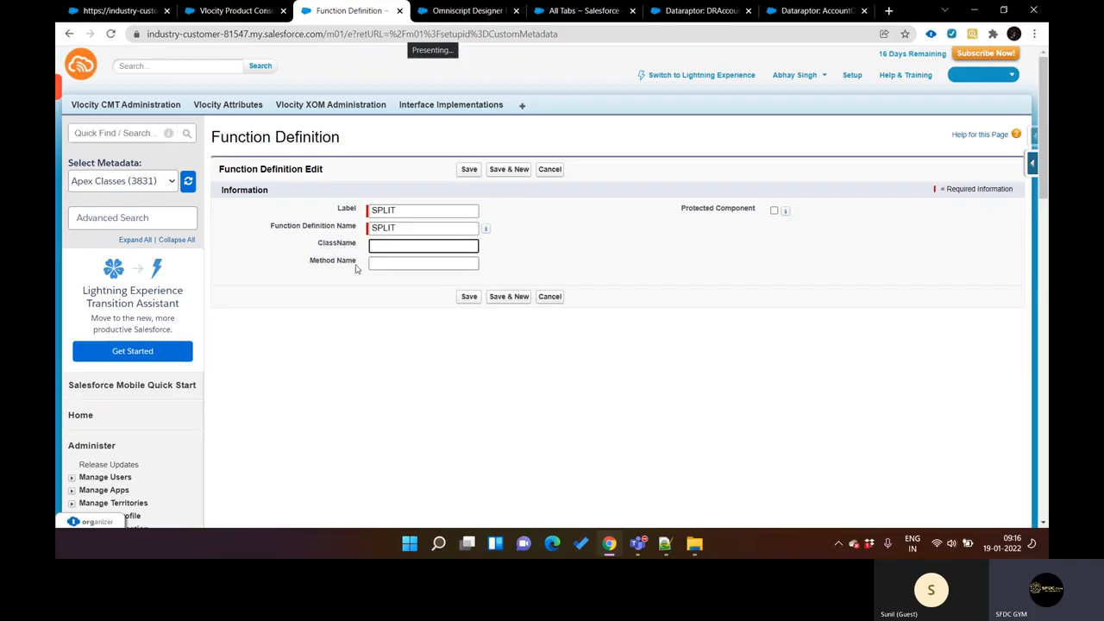
Step: Switch to the DRAccountUpdate DataRaptor and replace its formula text with SPLIT()
key("ctrl+Tab")
key("ctrl+Tab")
key("ctrl+shift+Tab")
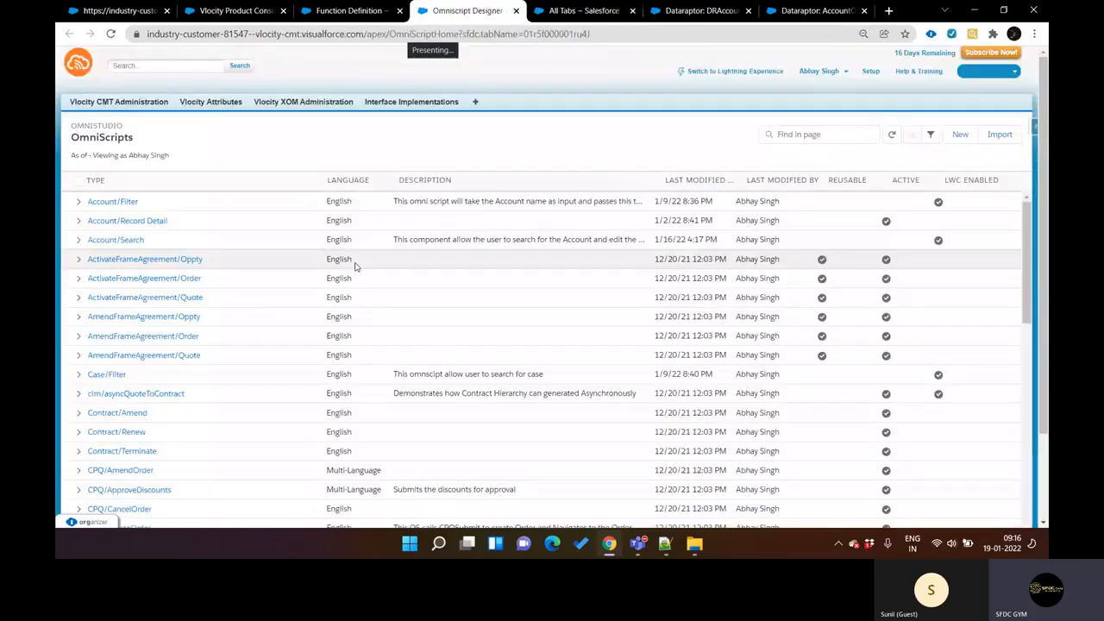
key("ctrl+Tab")
key("ctrl+Tab")
left_click(127, 193)
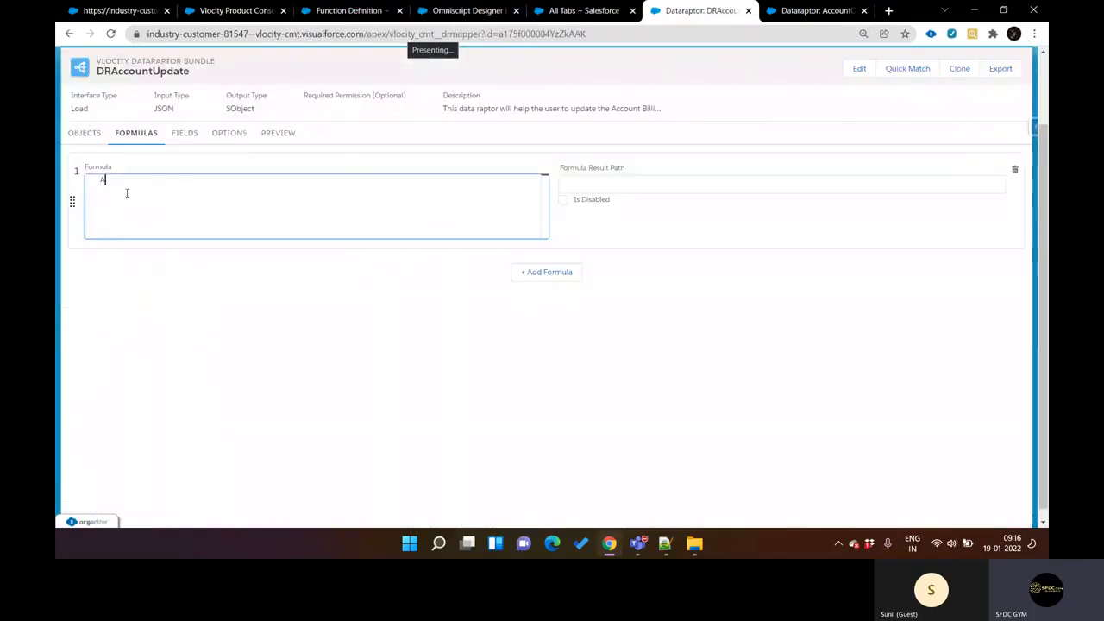
key("BackSpace")
type("SP")
key("BackSpace")
key("BackSpace")
key("BackSpace")
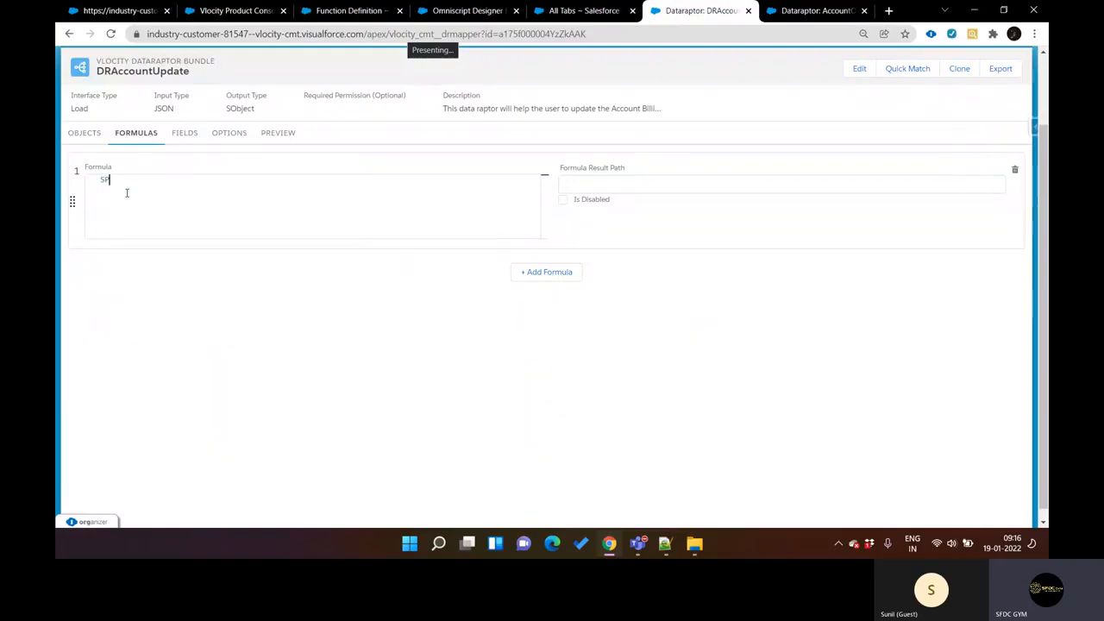
type("SP")
type("LIT()")
Step: Compare the SPLIT function definition's class and method fields with the formula in DRAccountUpdate
key("ctrl+shift+Tab")
key("ctrl+shift+Tab")
key("ctrl+shift+Tab")
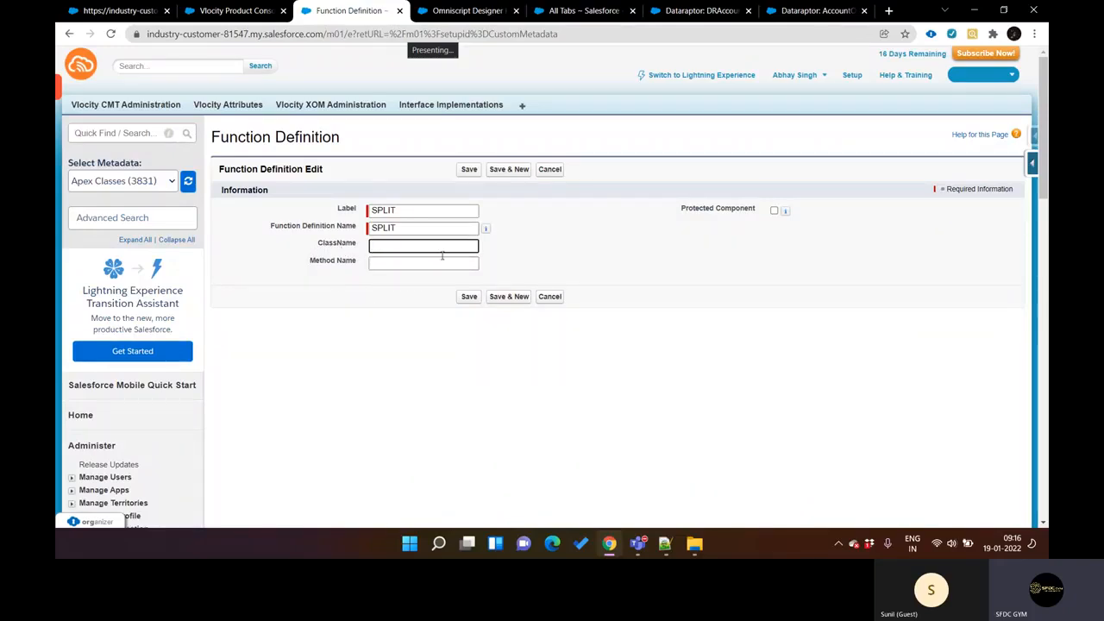
key("ctrl+Tab")
key("ctrl+Tab")
key("ctrl+Tab")
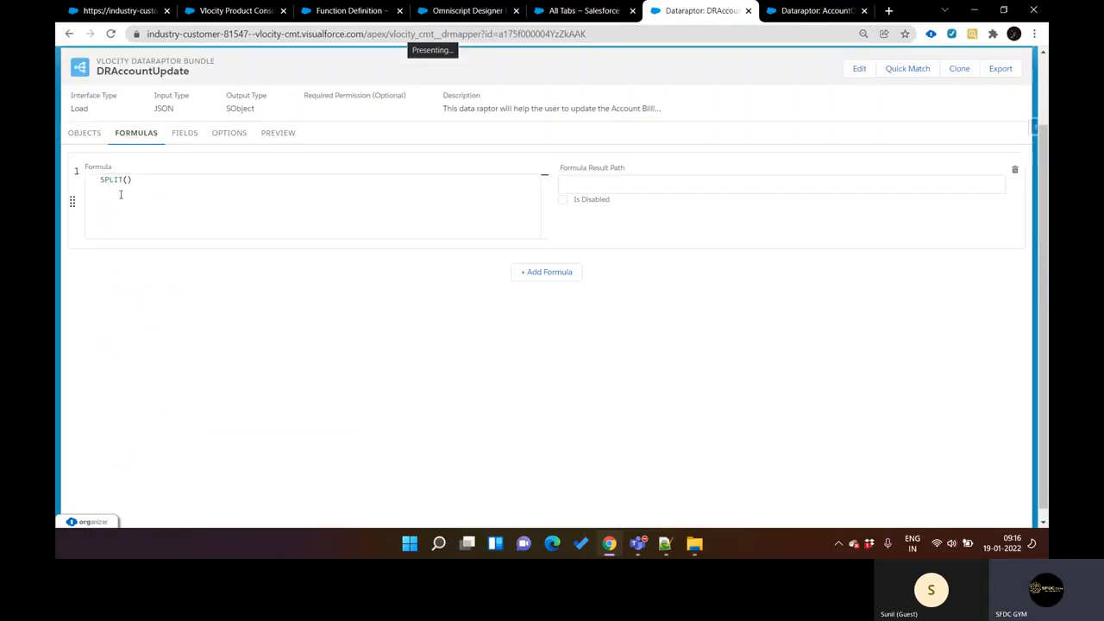
Step: Switch to Notepad++, bring up the splitString Apex class in "new 48", and examine its invokeMethod block
left_click(665, 544)
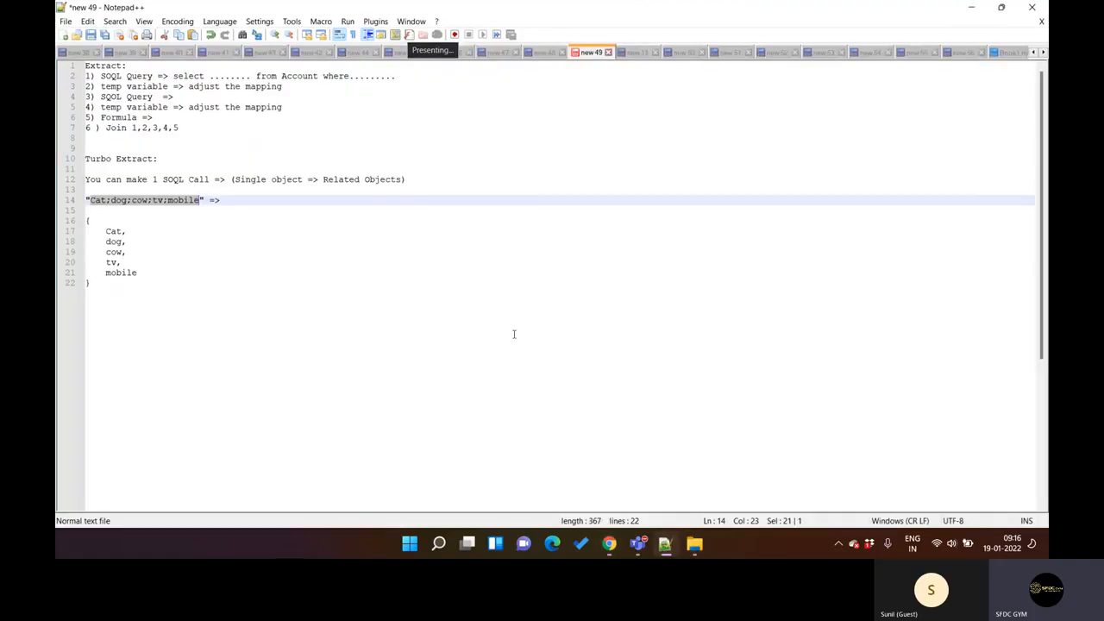
left_click(543, 53)
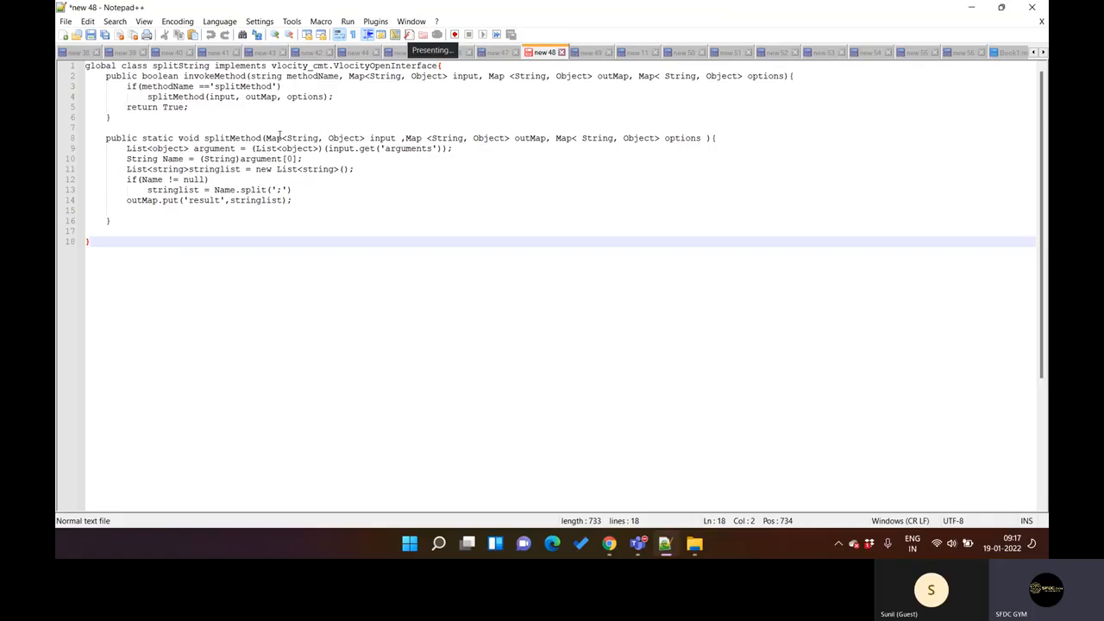
double_click(210, 78)
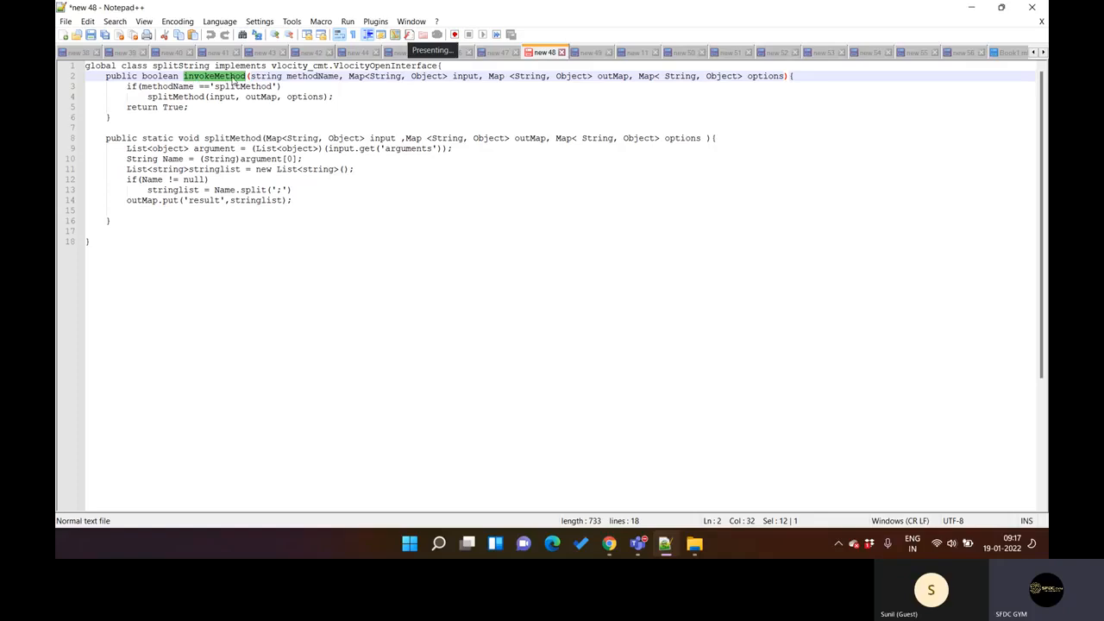
left_click_drag(106, 76, 121, 114)
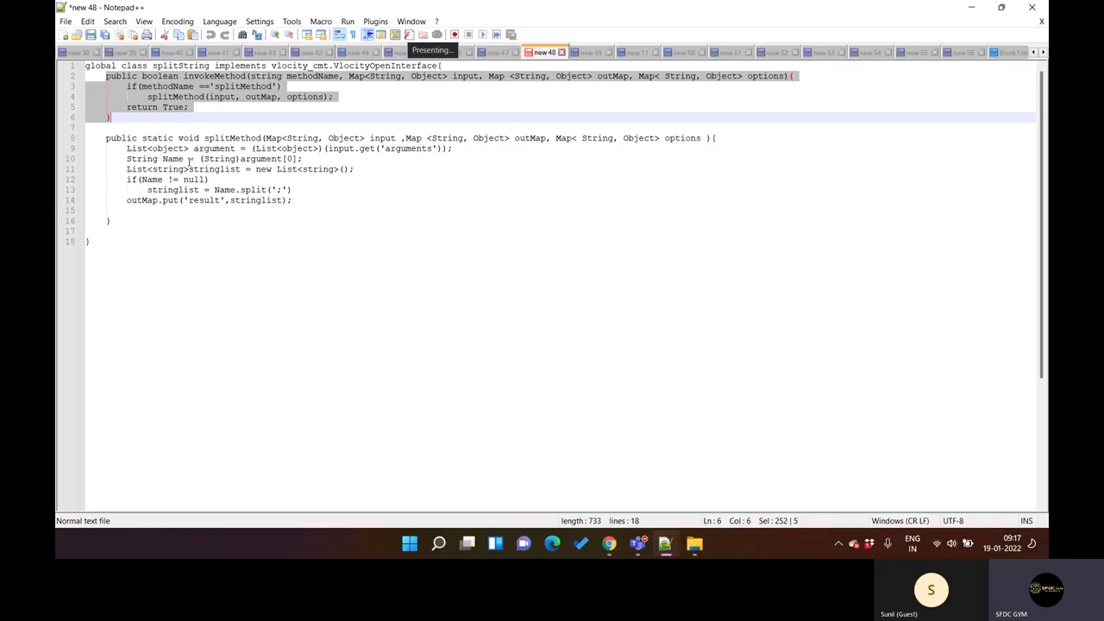
left_click(285, 127)
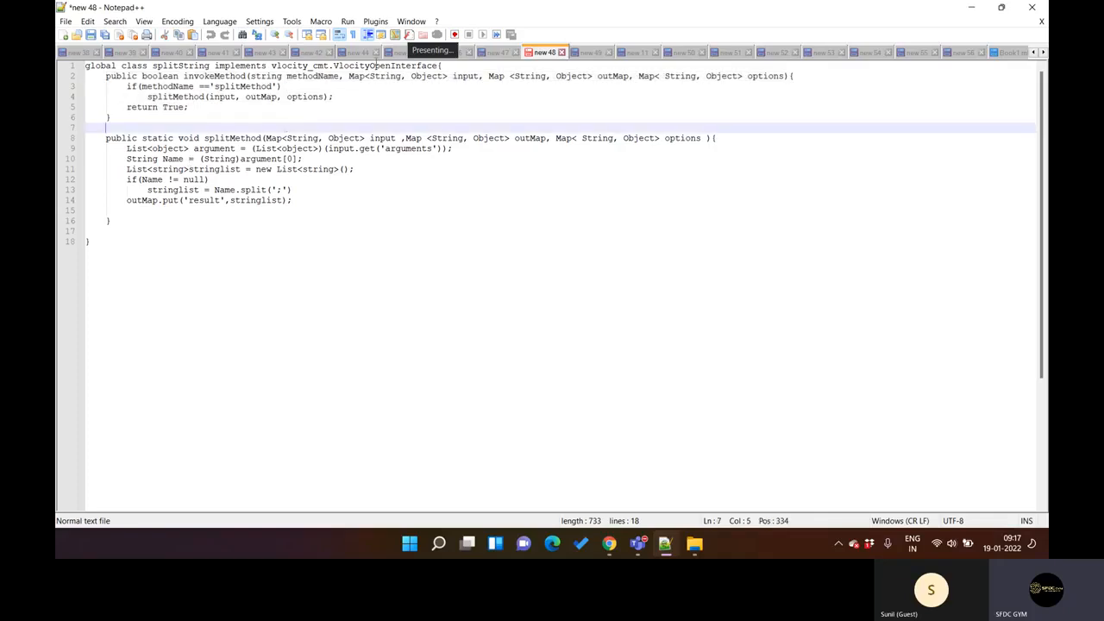
Step: Examine the splitString class declaration, highlighting VlocityOpenInterface, the vlocity_cmt namespace and the implements keyword
double_click(376, 66)
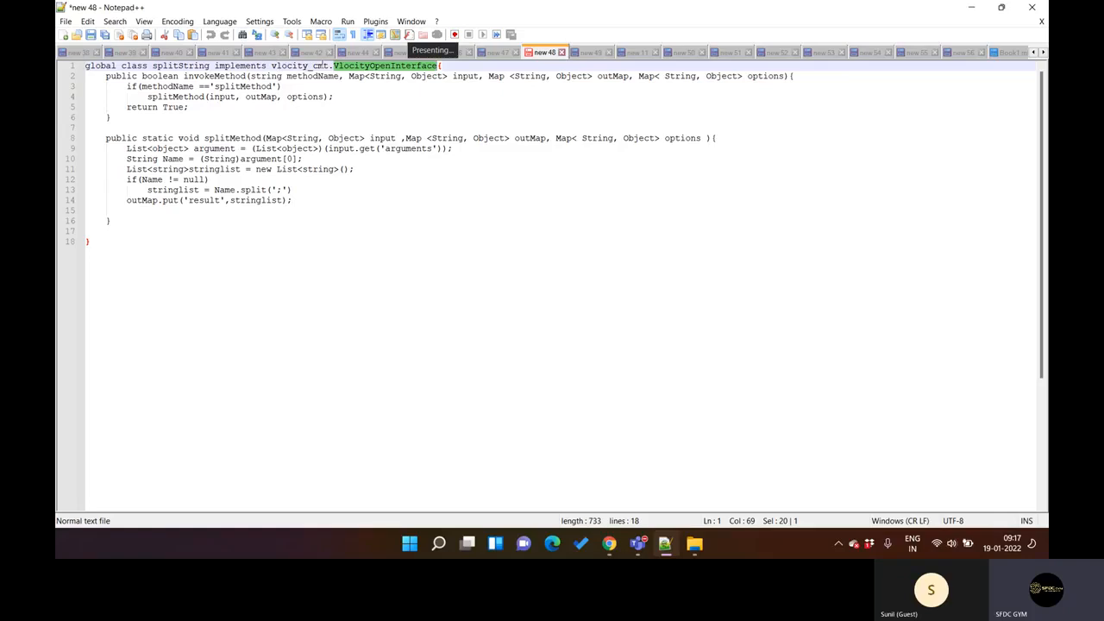
left_click_drag(316, 66, 324, 66)
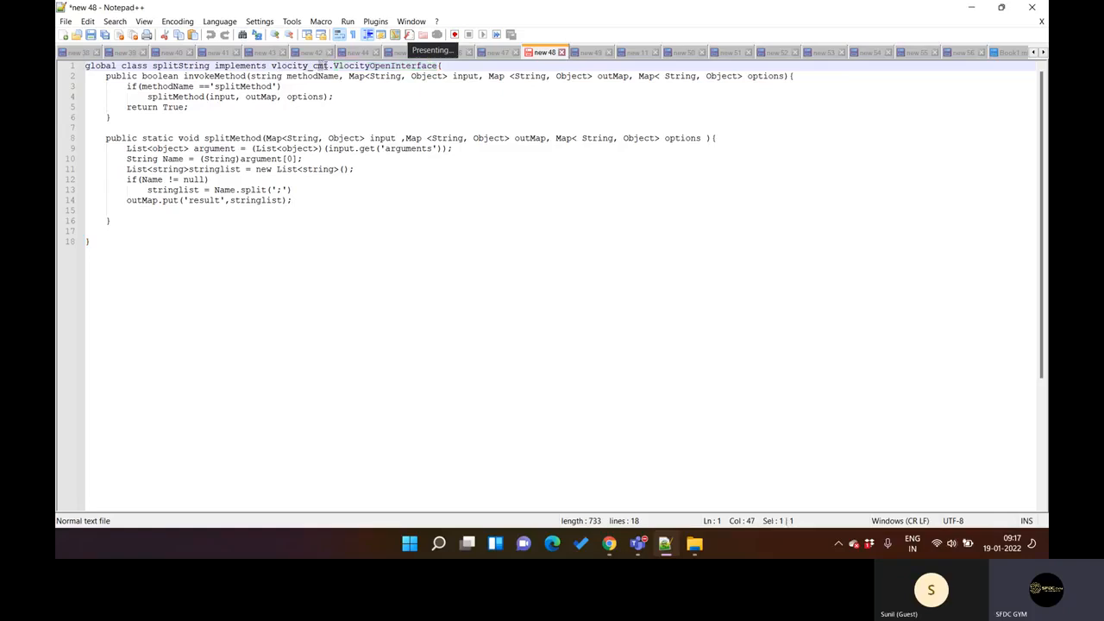
left_click(315, 65)
double_click(252, 66)
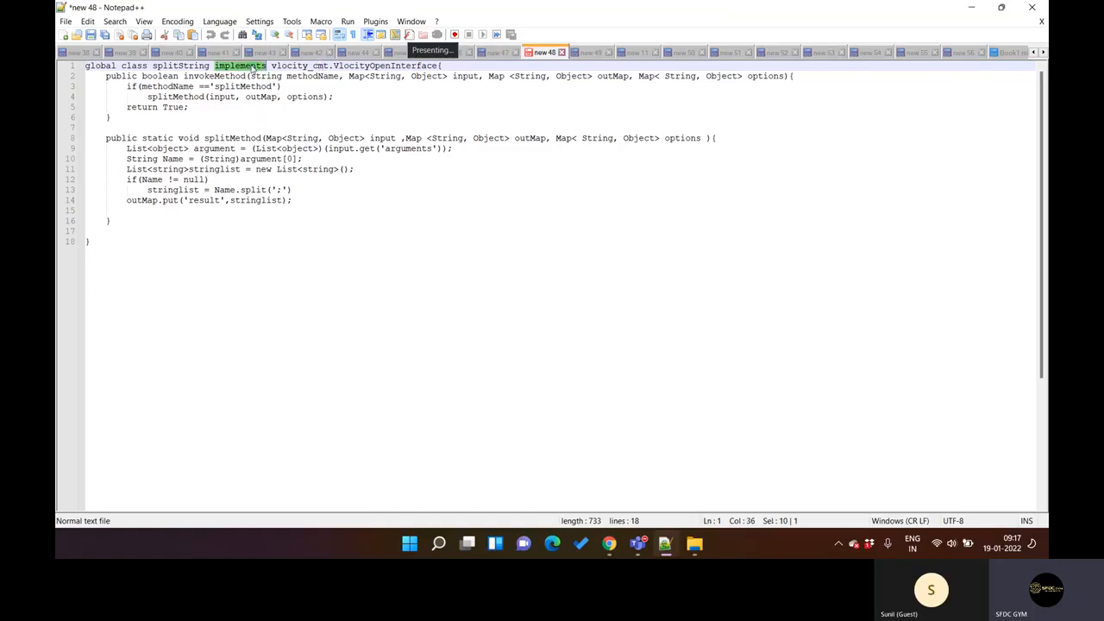
Step: Copy the class name splitString from the Apex code into the ClassName field of the SPLIT function definition in Chrome
double_click(171, 67)
key("ctrl+c")
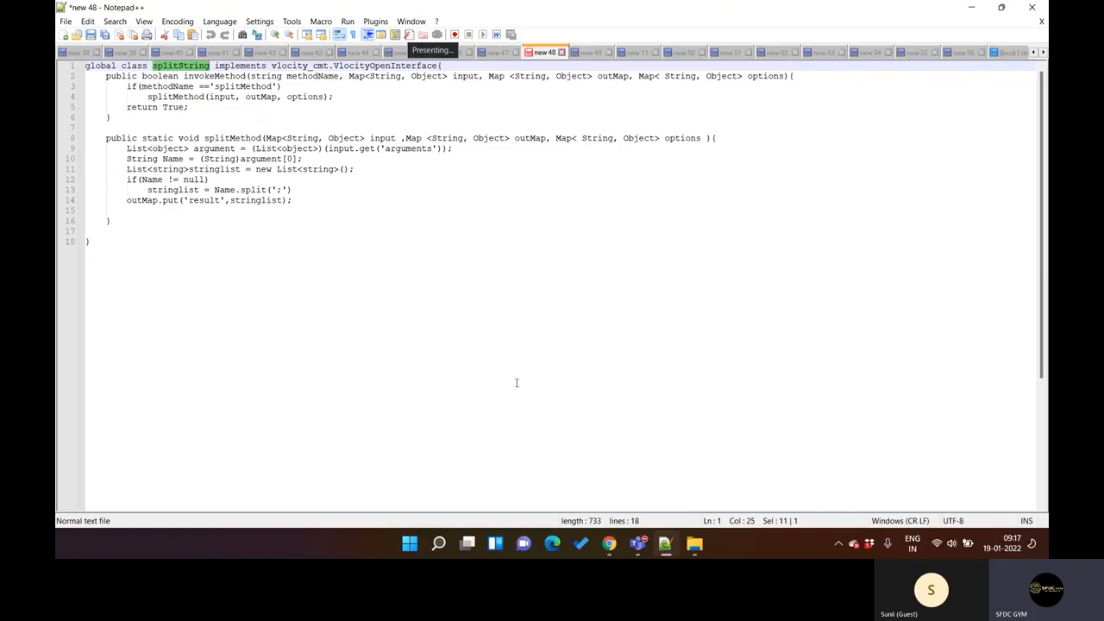
right_click(609, 544)
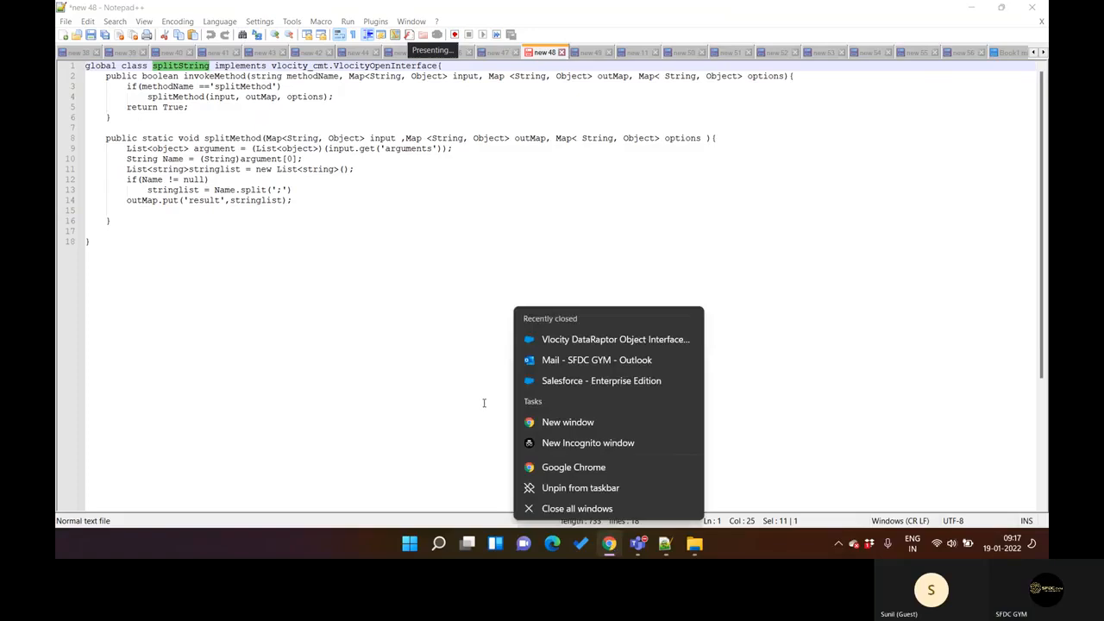
left_click(444, 393)
left_click(609, 544)
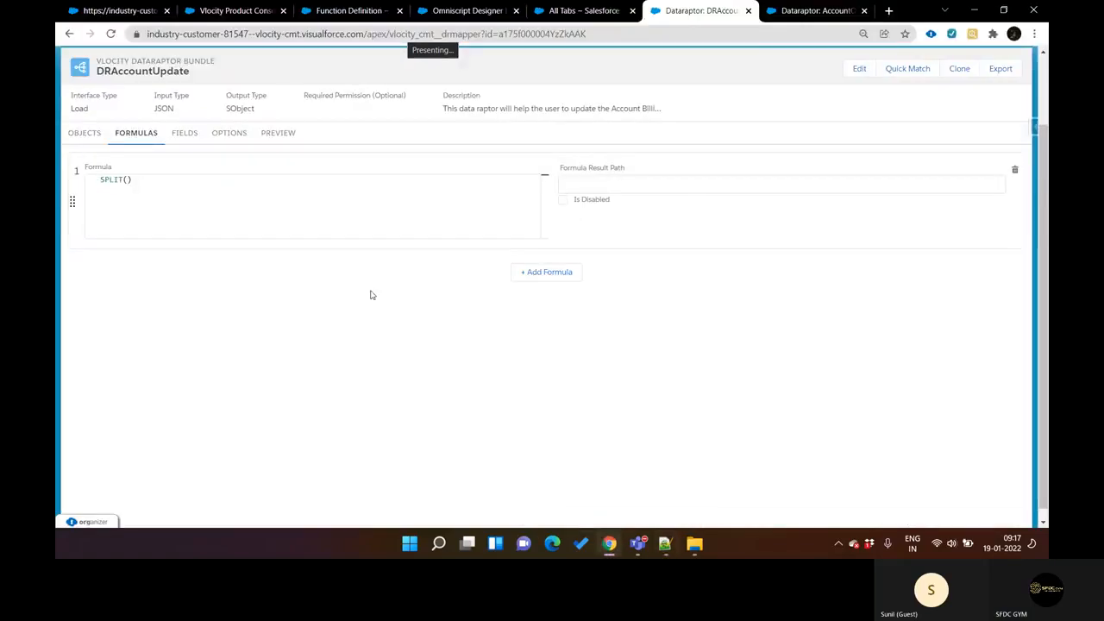
key("ctrl+shift+Tab")
key("ctrl+shift+Tab")
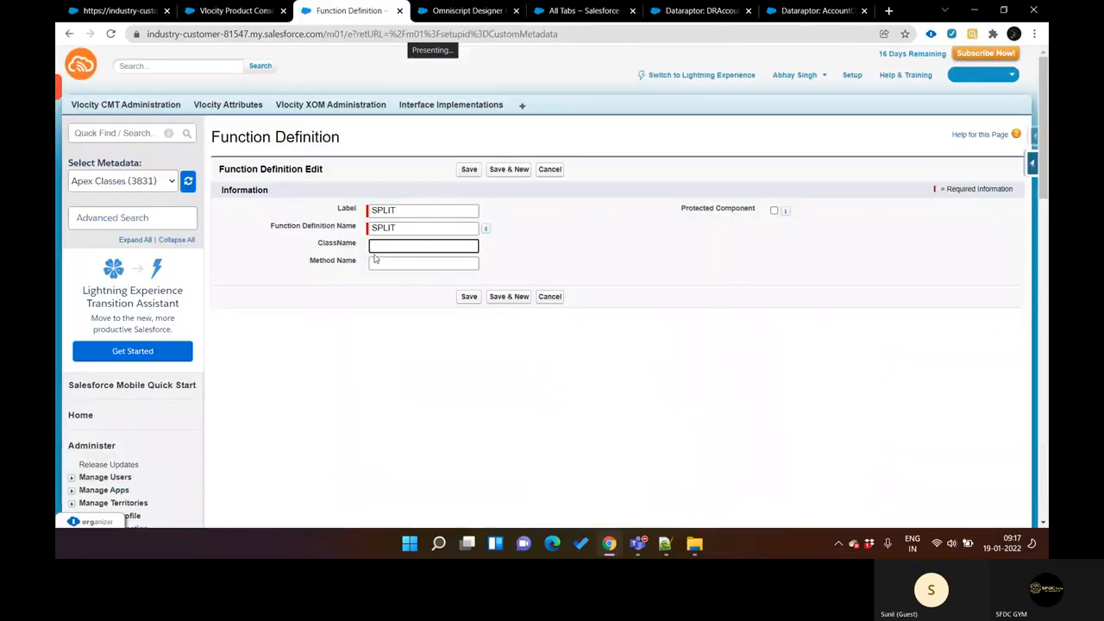
key("ctrl+v")
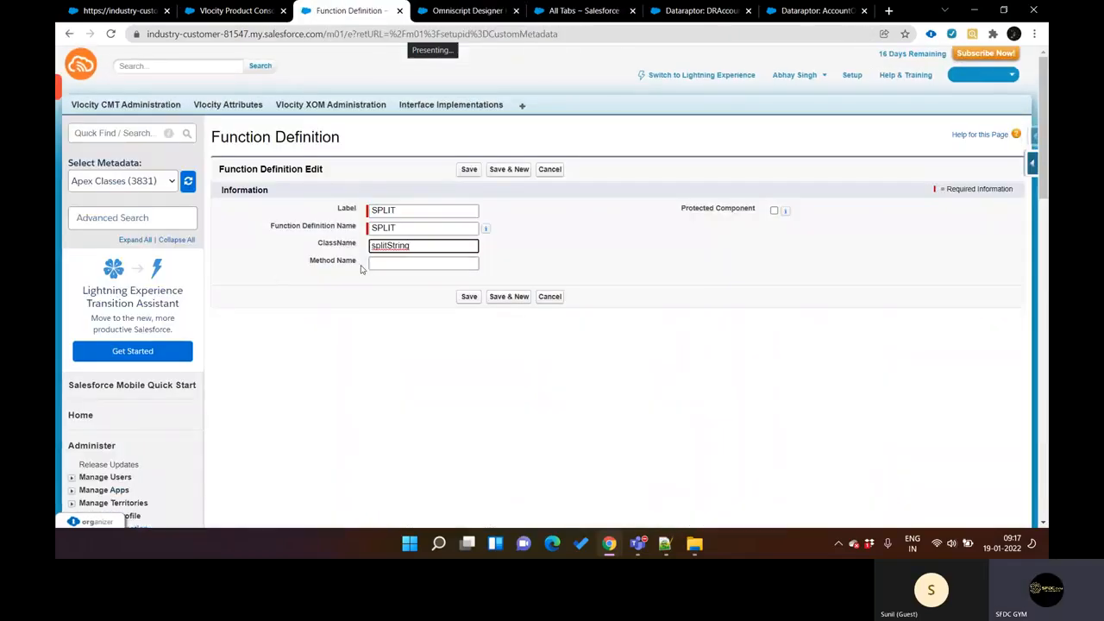
Step: Copy the method name splitMethod from the Apex code in Notepad++ into the function definition's Method Name field
left_click(664, 545)
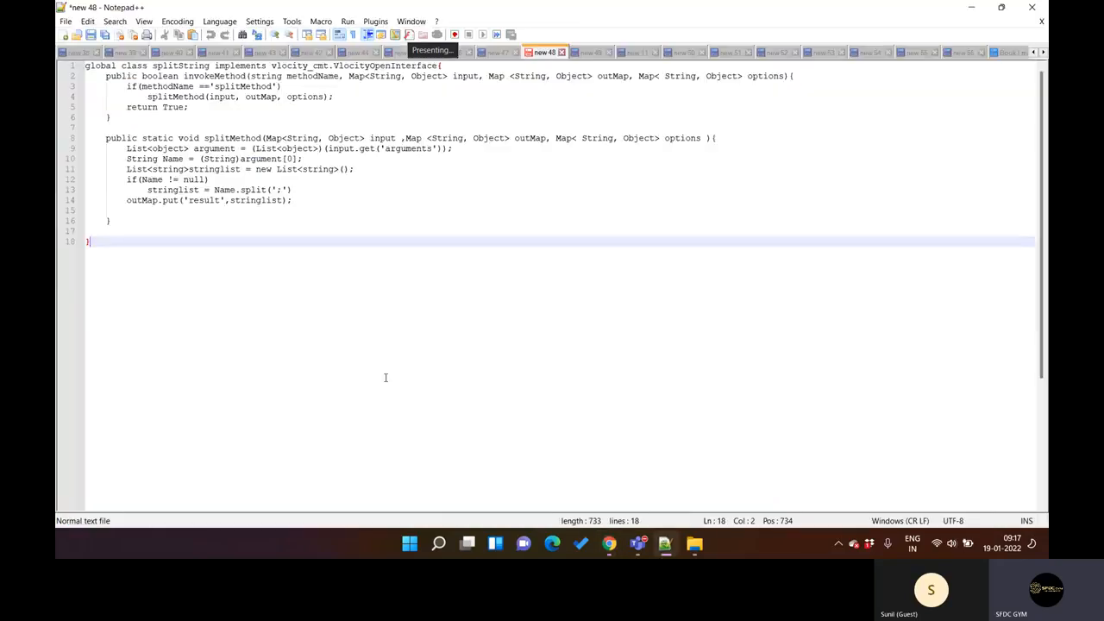
double_click(231, 138)
key("ctrl+c")
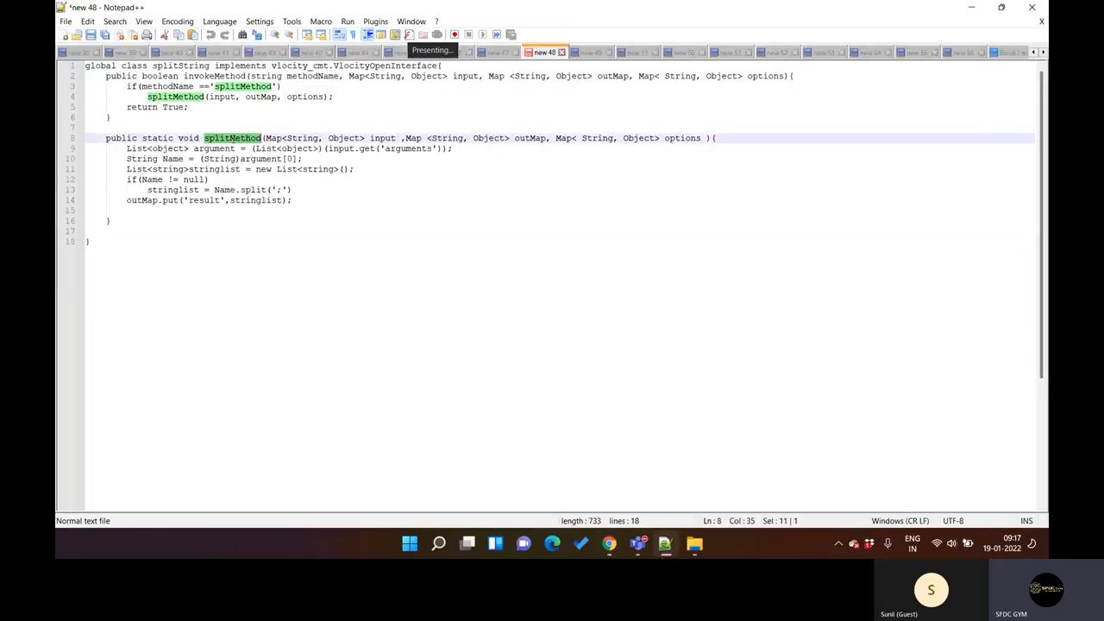
left_click(665, 542)
left_click(423, 264)
key("ctrl+v")
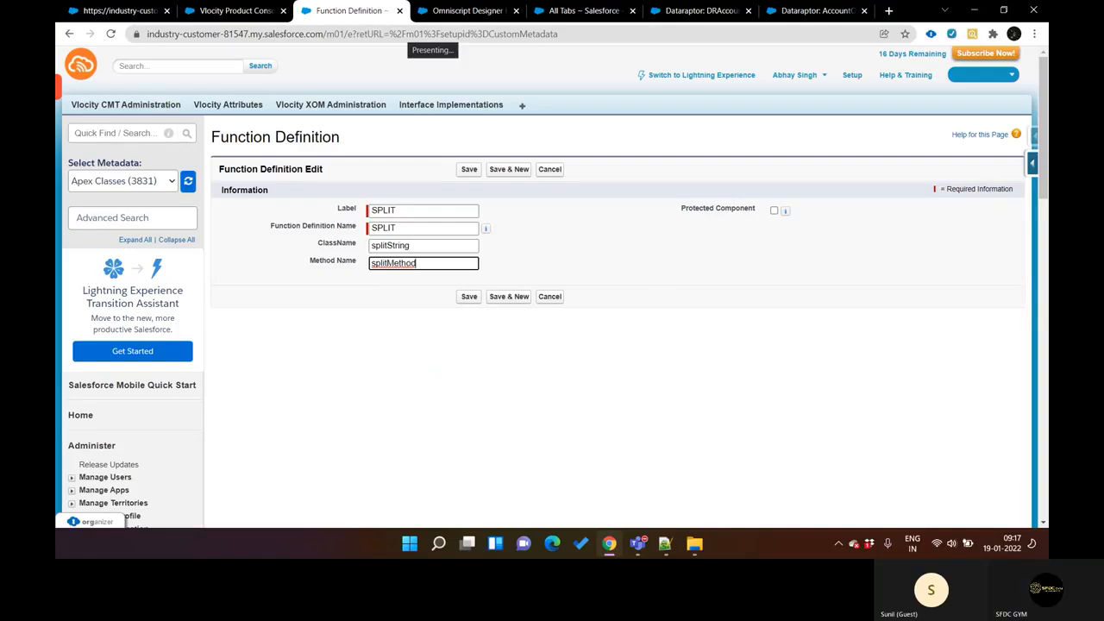
Step: Return to the Apex code in Notepad++ and examine the invokeMethod signature, highlighting methodName, input, outMap and options
left_click(664, 542)
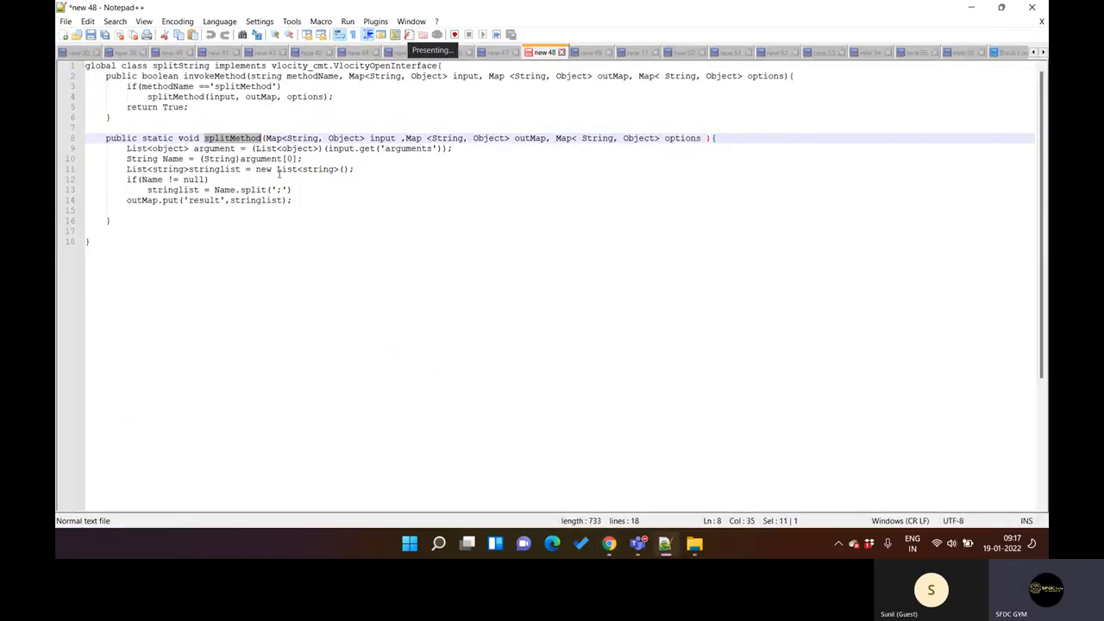
left_click(229, 87)
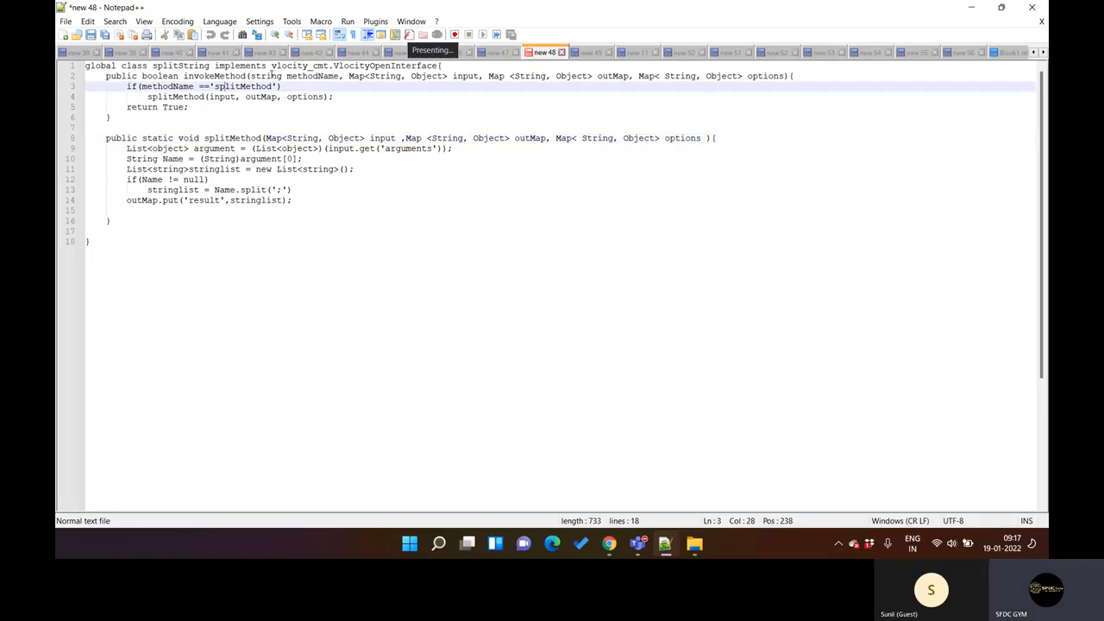
left_click(271, 76)
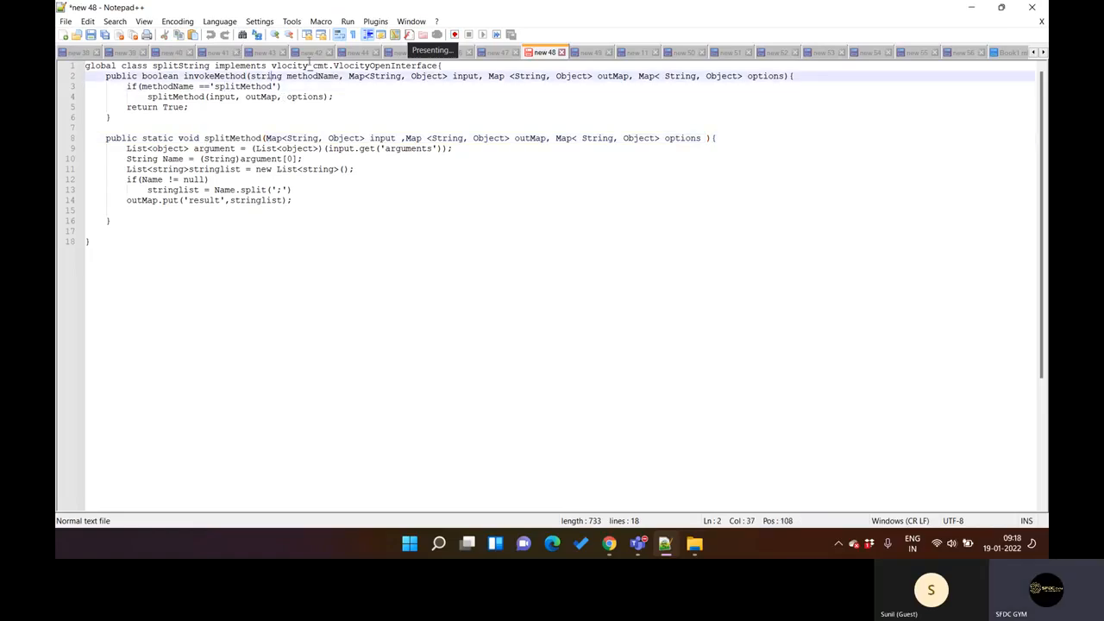
double_click(218, 76)
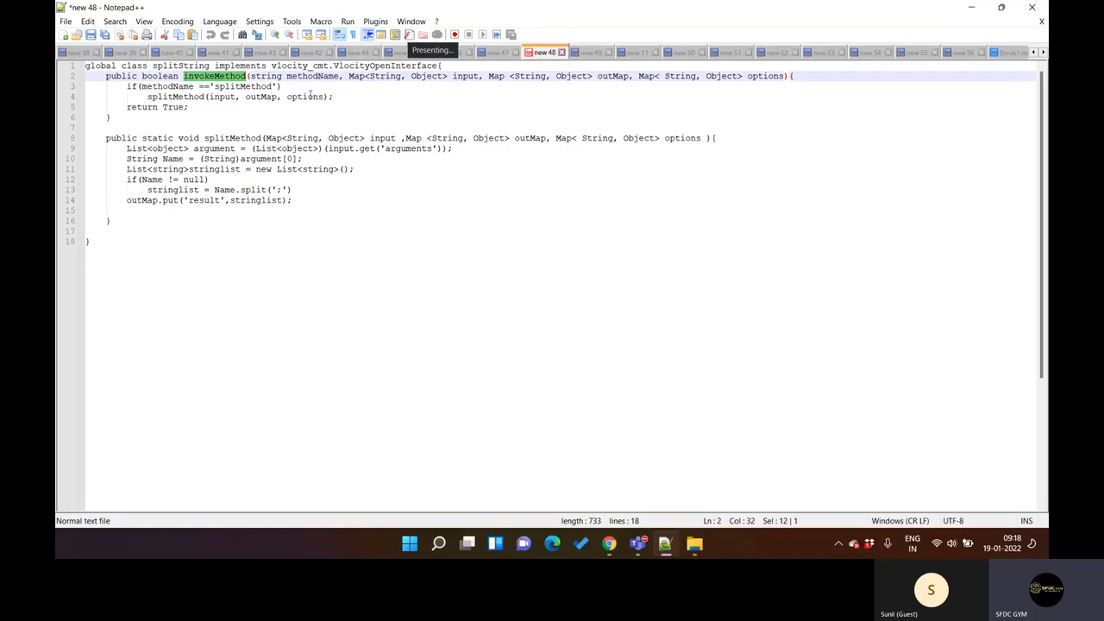
double_click(301, 78)
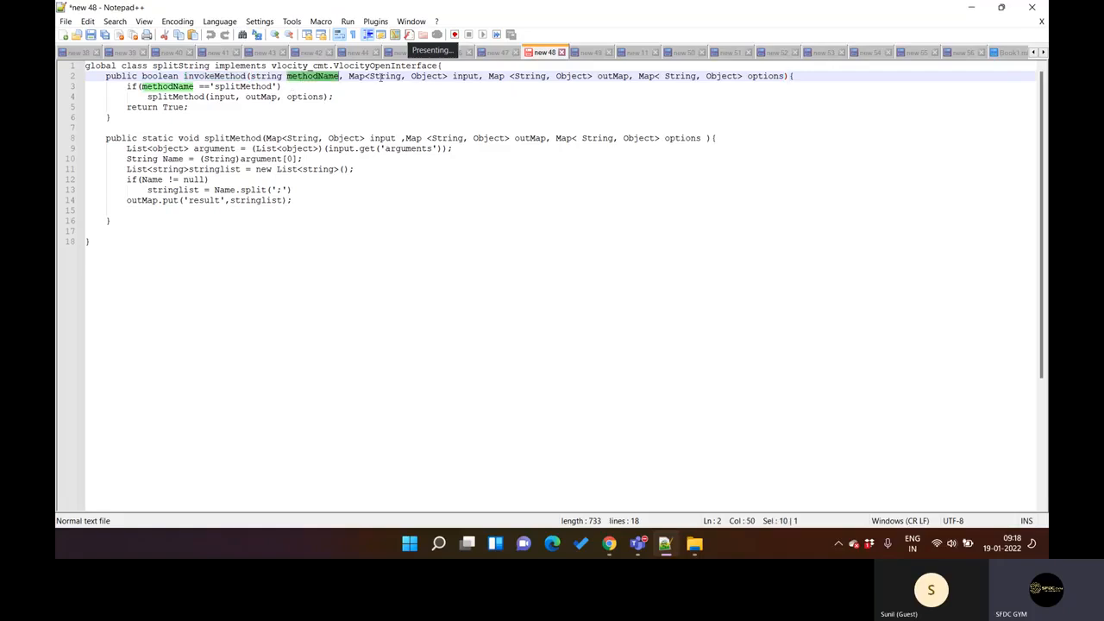
double_click(464, 79)
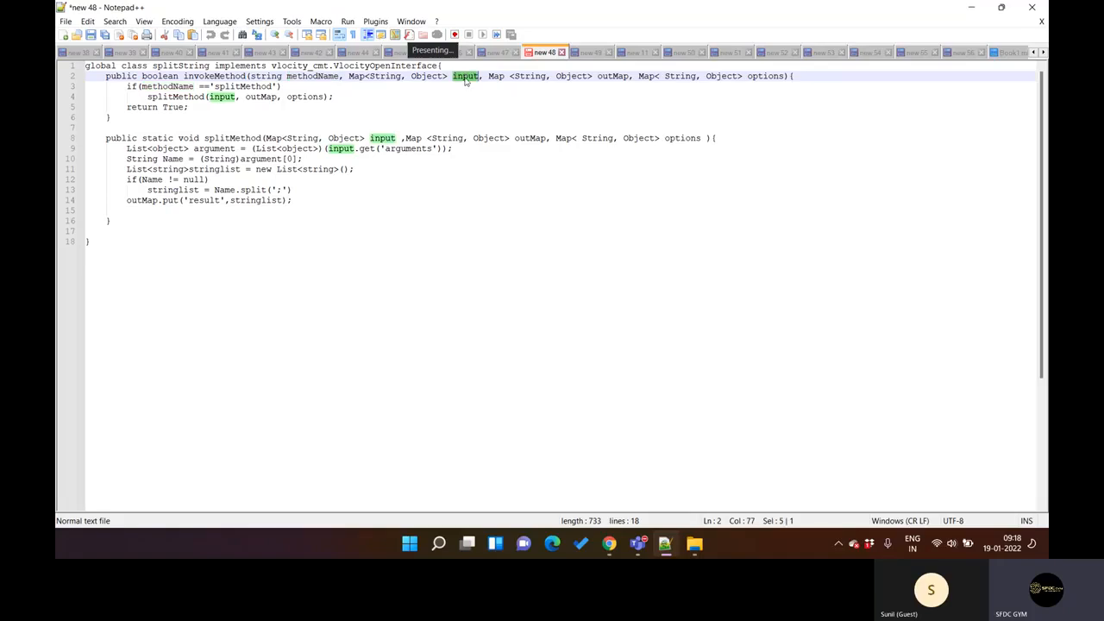
double_click(611, 80)
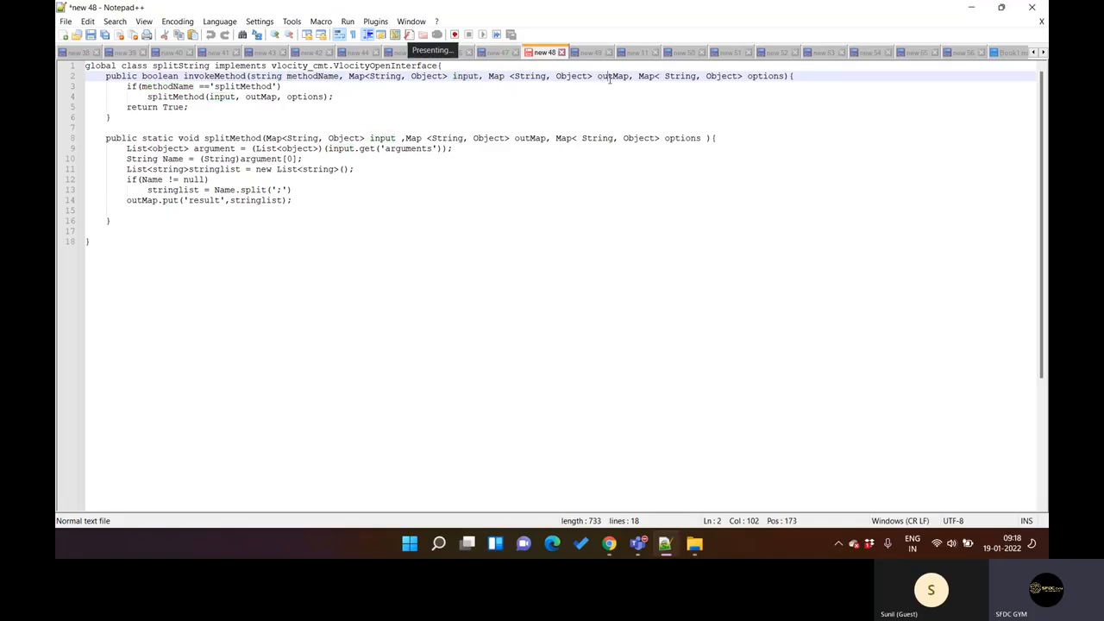
double_click(766, 77)
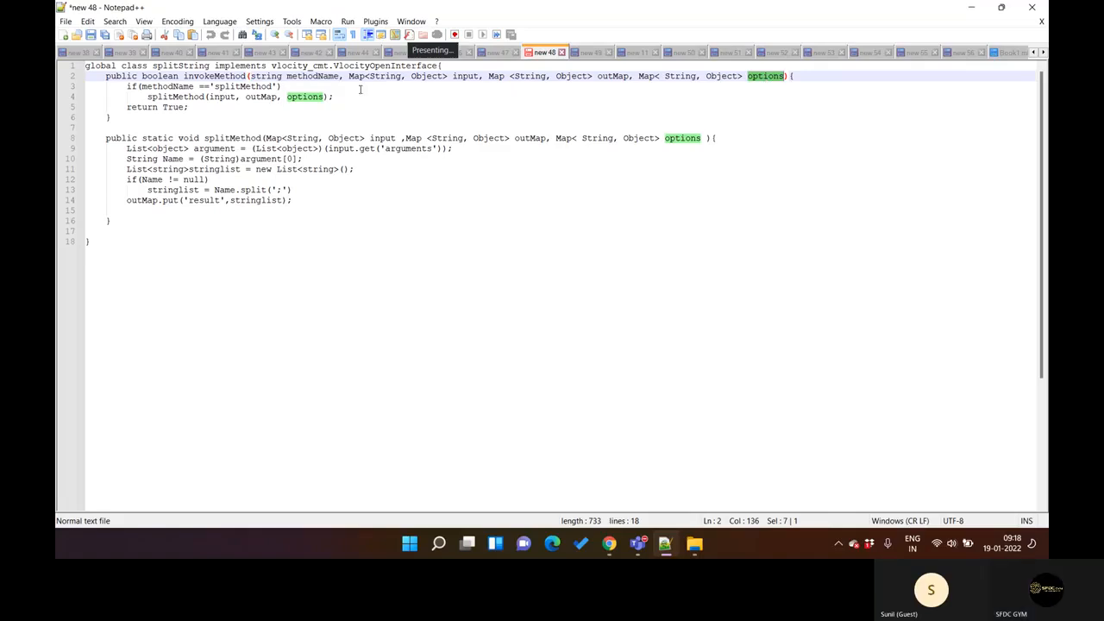
Step: Examine how invokeMethod compares methodName with 'splitMethod' and passes its parameters on to the splitMethod call
double_click(312, 76)
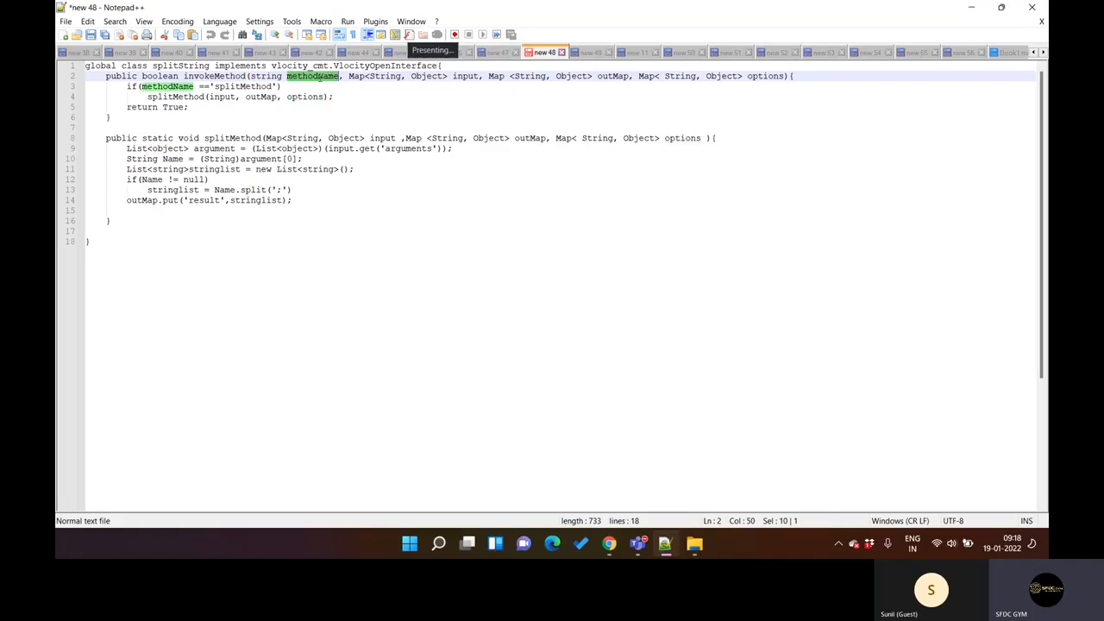
double_click(245, 87)
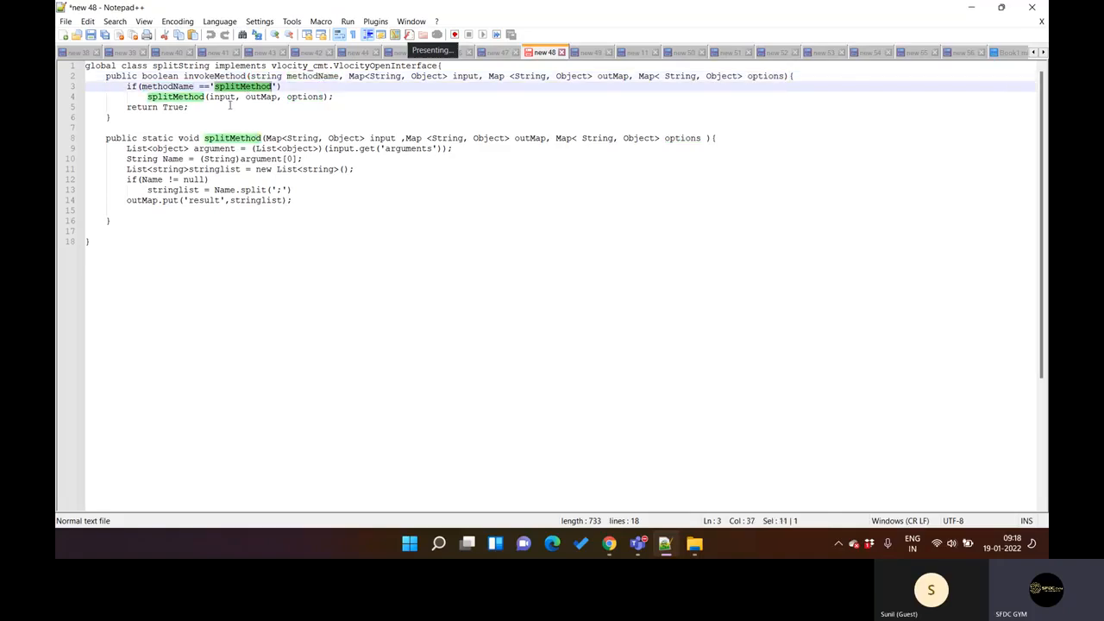
left_click(205, 97)
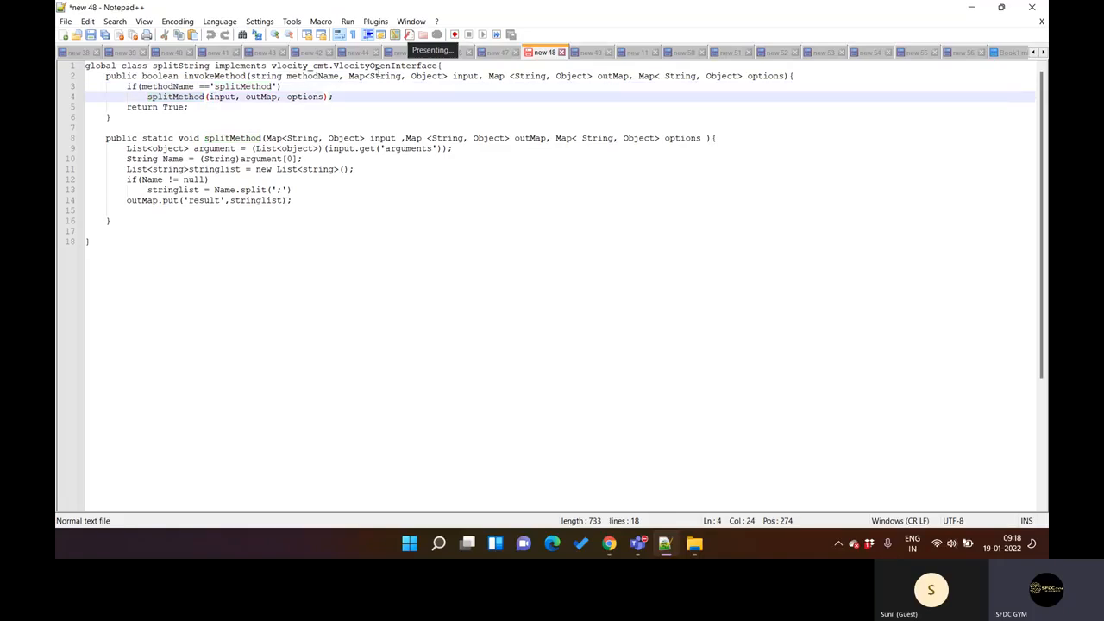
left_click(489, 85)
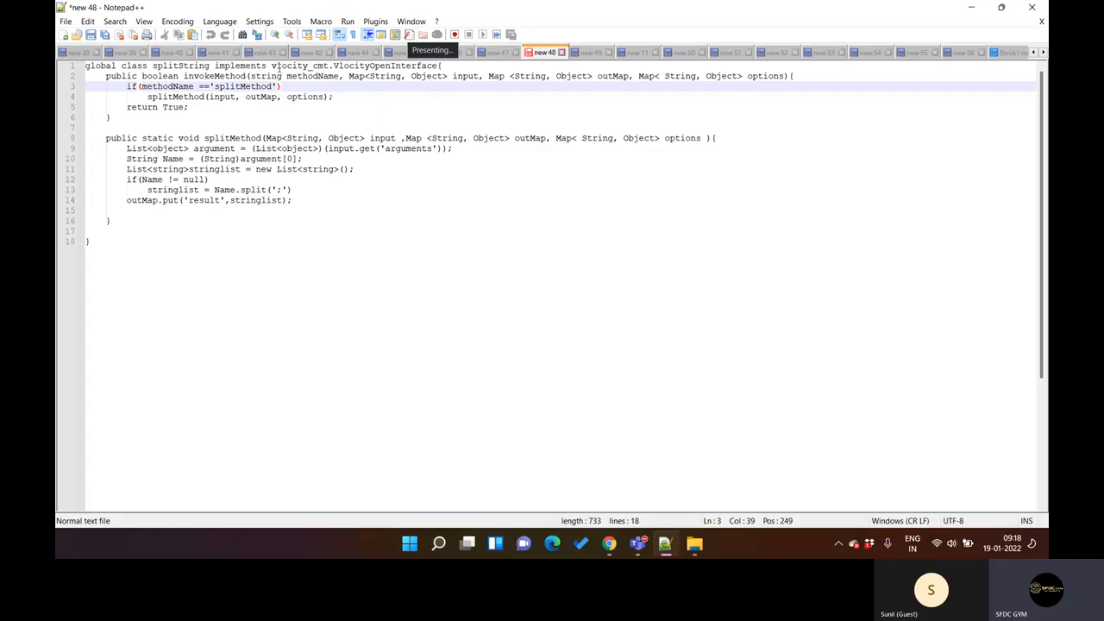
double_click(305, 96)
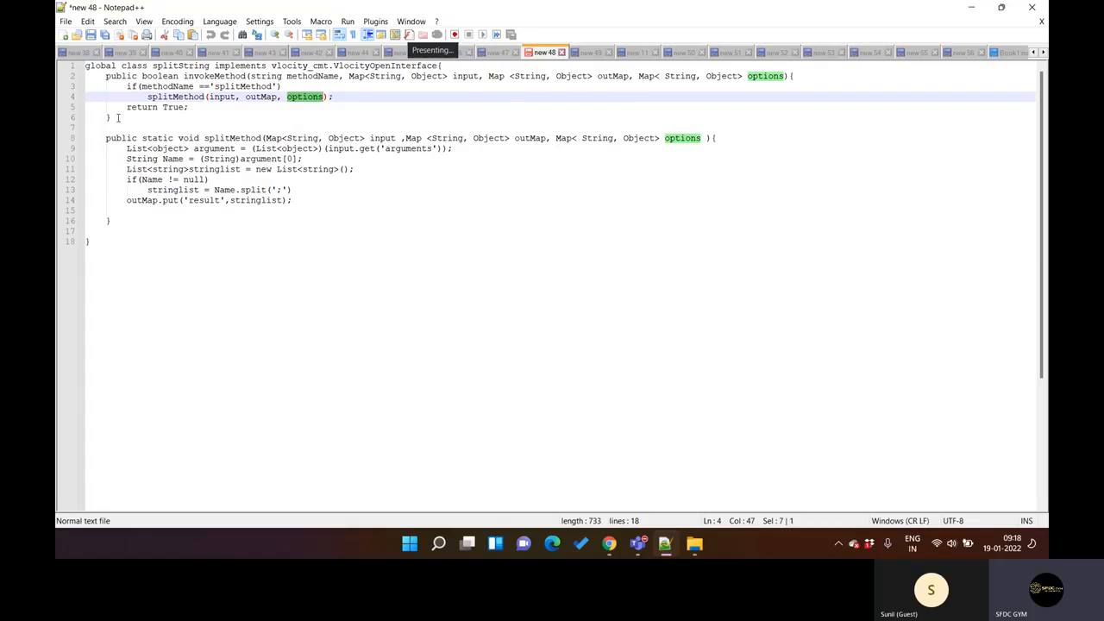
Step: Examine the splitMethod declaration and body against the options and input parameters passed in its call
left_click(73, 139)
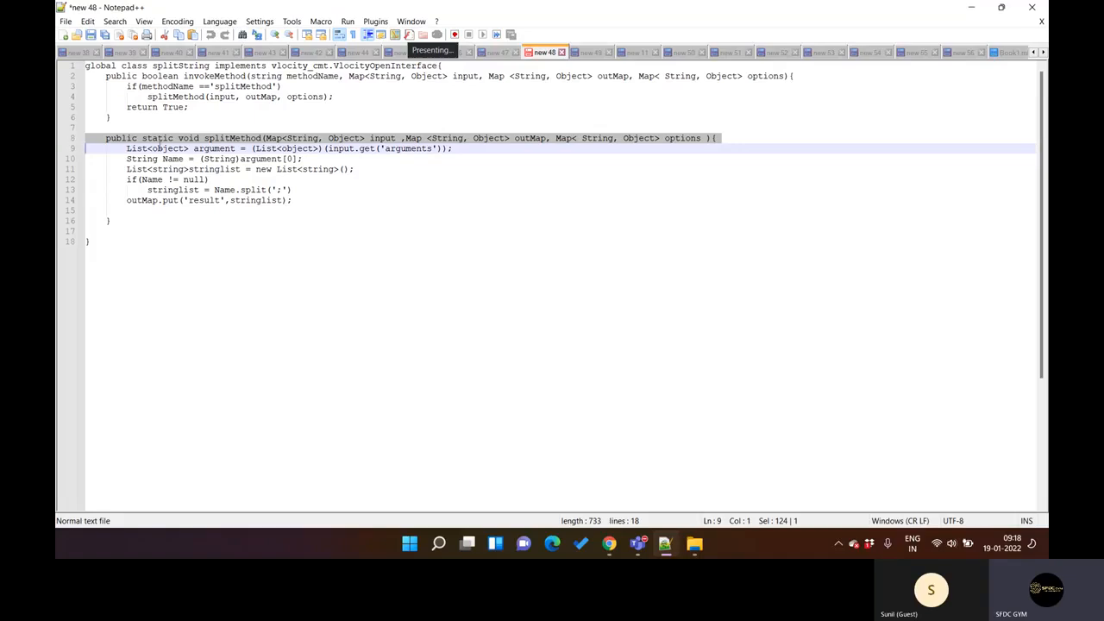
left_click(160, 145)
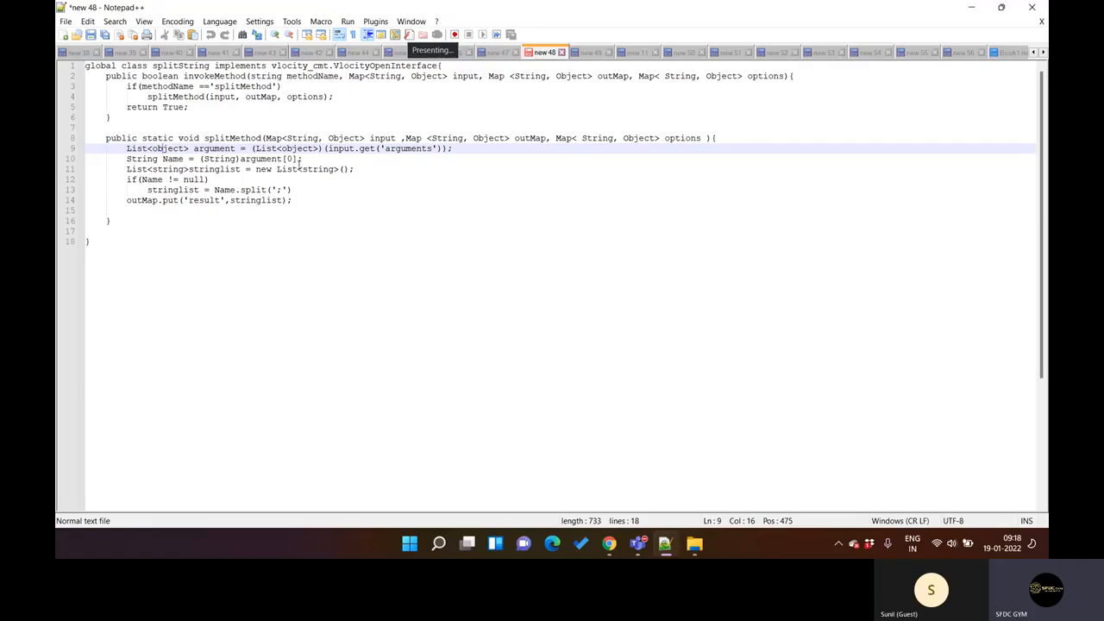
left_click_drag(106, 138, 138, 220)
left_click(138, 220)
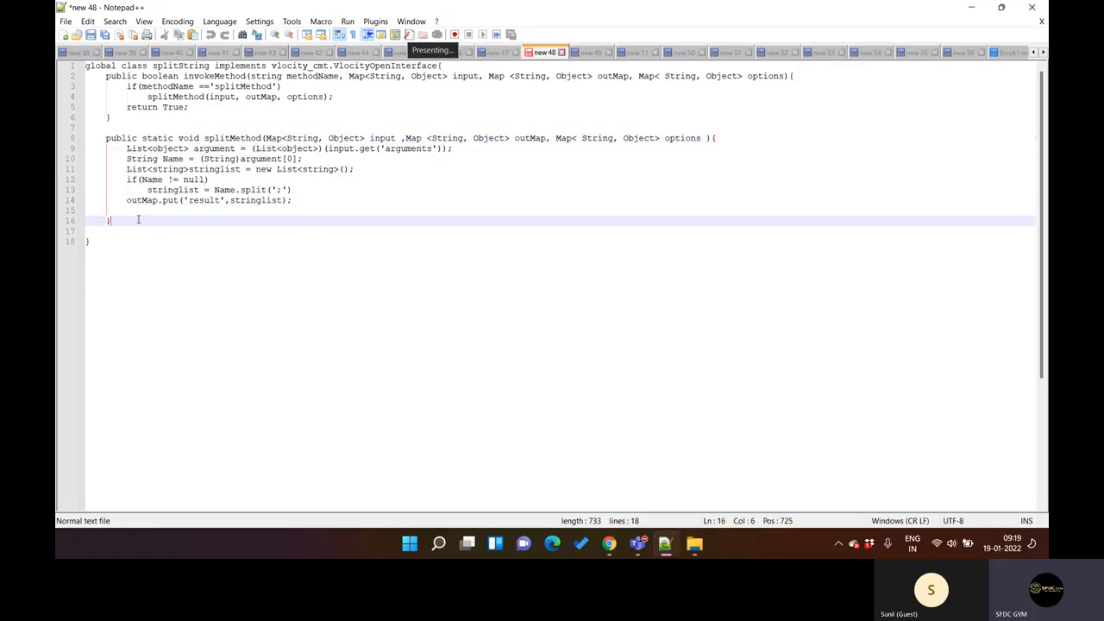
double_click(320, 96)
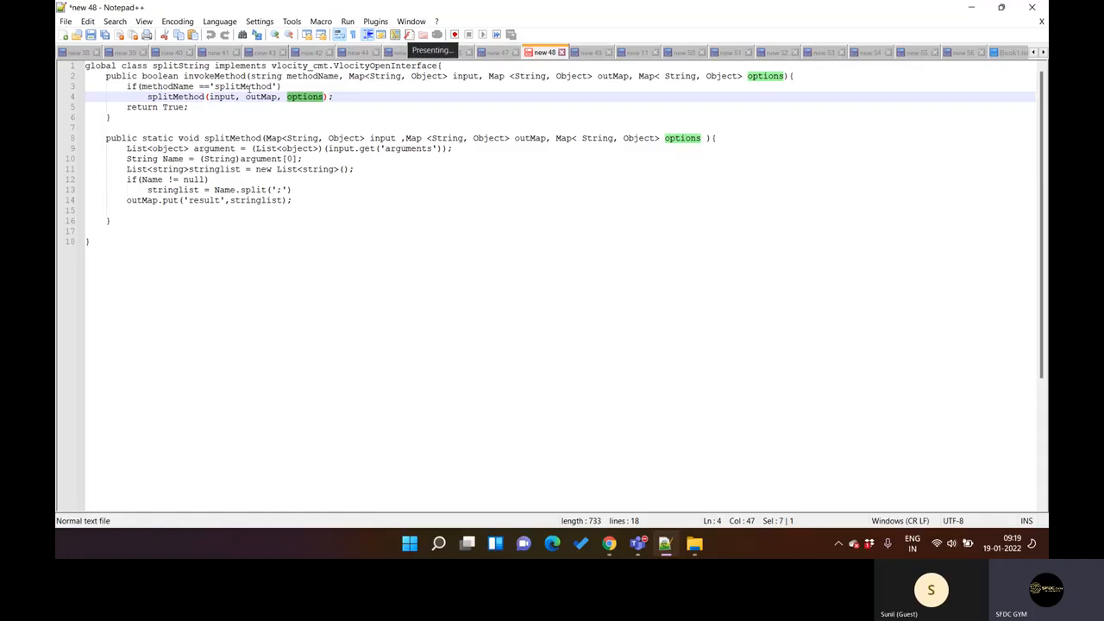
double_click(213, 97)
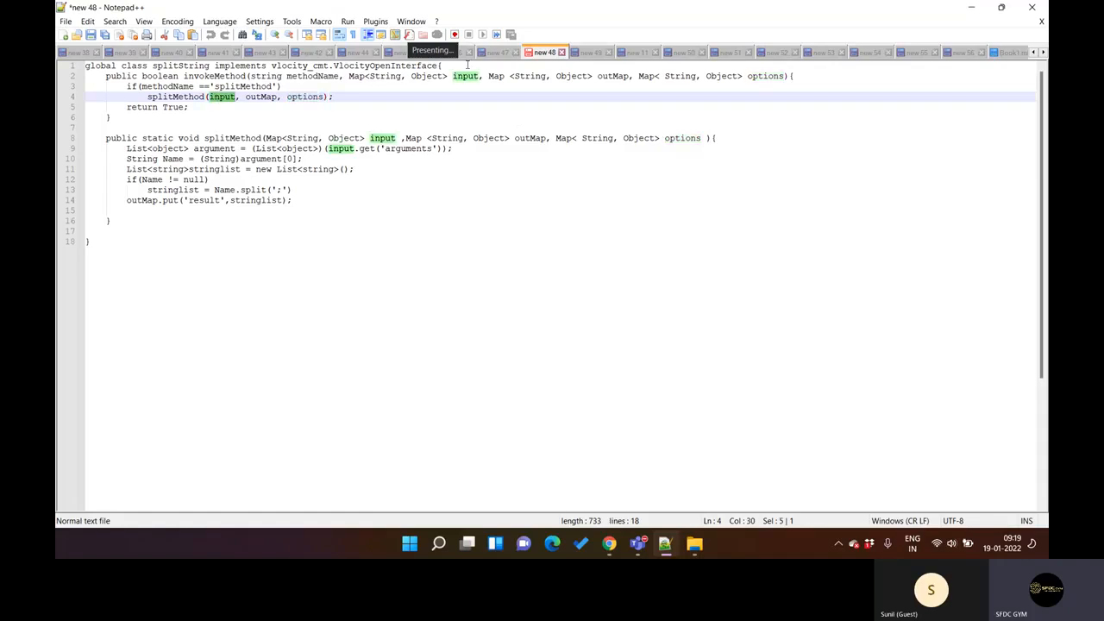
Step: Switch to Chrome and review the SPLIT function definition and the parentheses of the SPLIT() formula in DRAccountUpdate
left_click(609, 544)
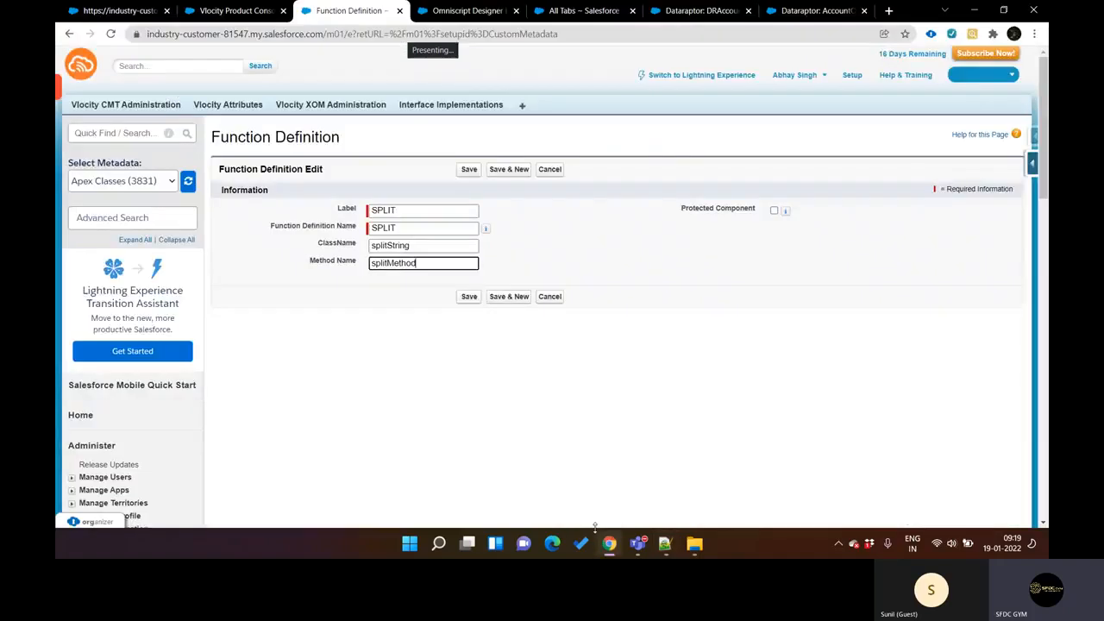
left_click(313, 75)
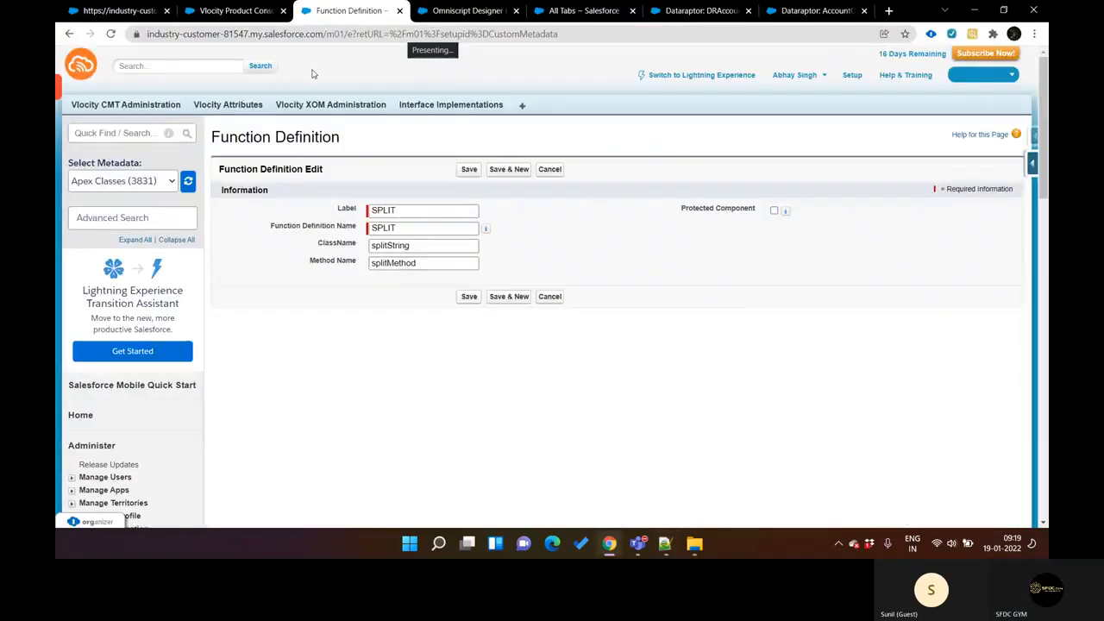
key("ctrl+Tab")
key("ctrl+Tab")
key("ctrl+Tab")
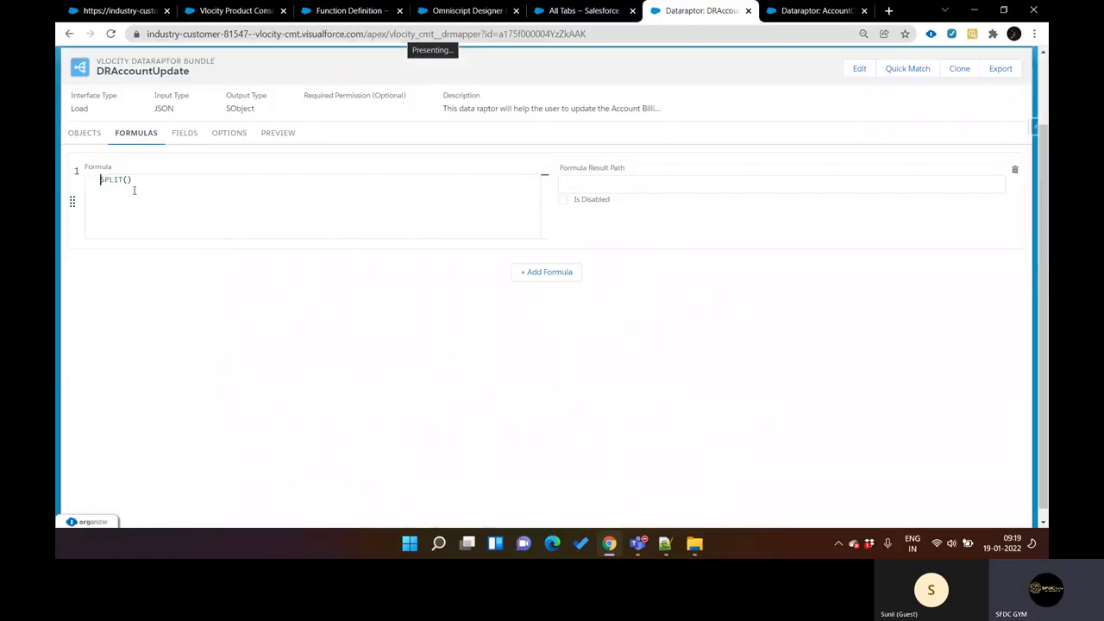
left_click(128, 181)
Step: Switch to Notepad++ and examine how splitMethod reads input.get('arguments') into the argument list and the Name string
left_click(665, 544)
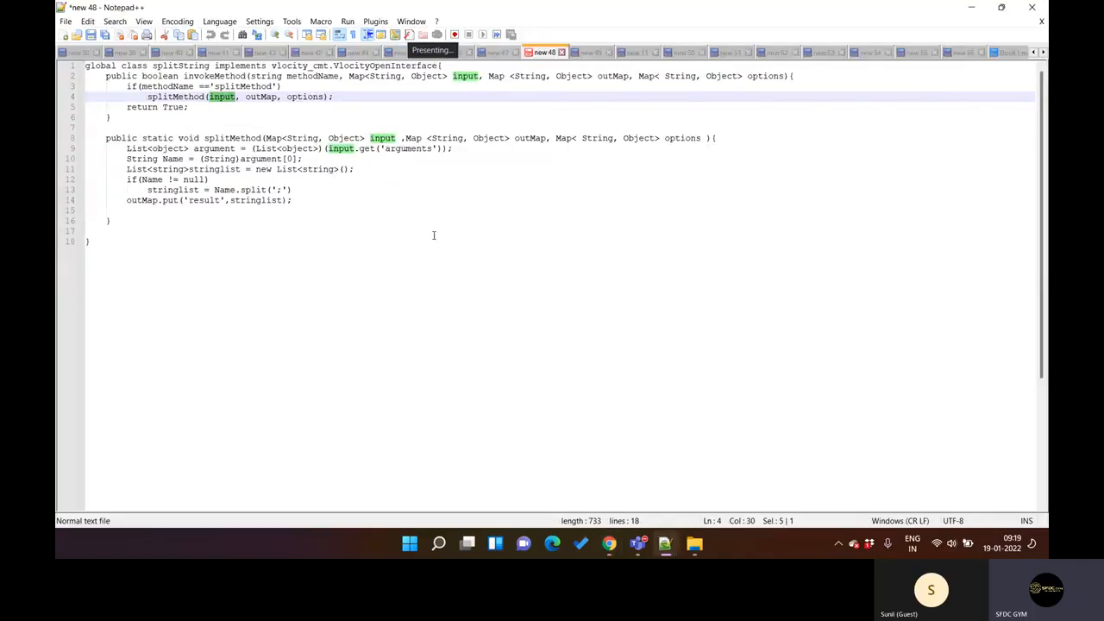
double_click(413, 149)
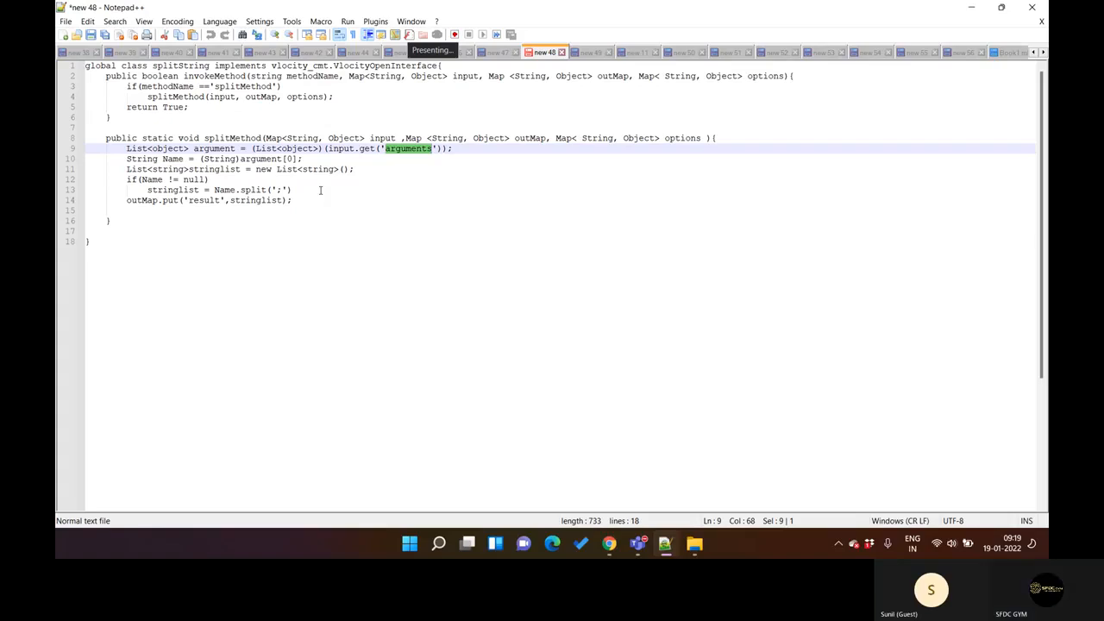
left_click_drag(328, 149, 442, 150)
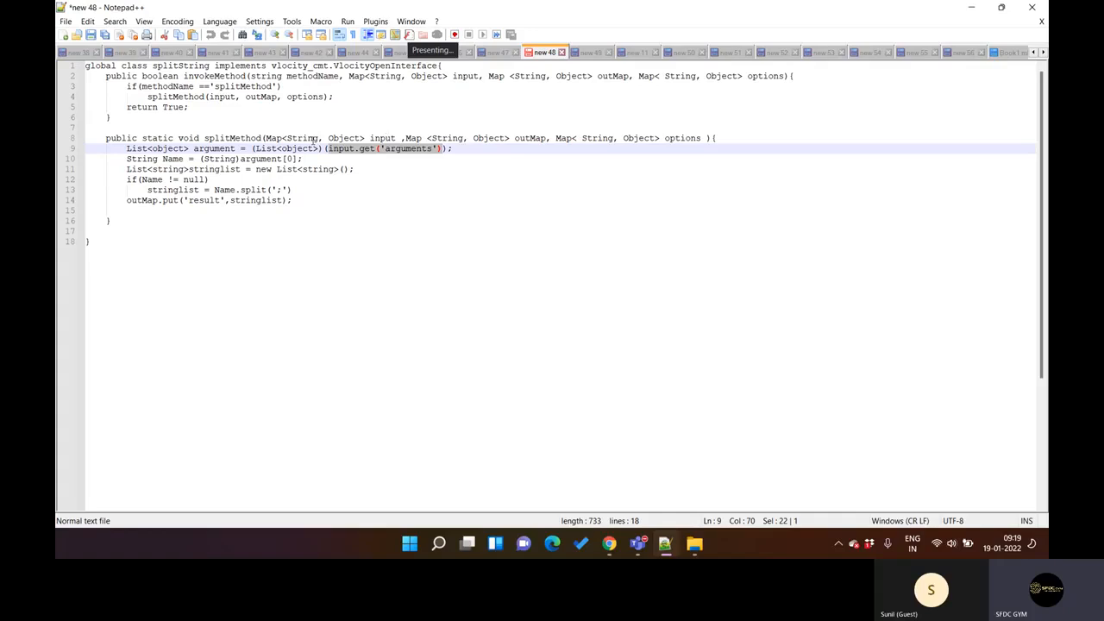
double_click(402, 151)
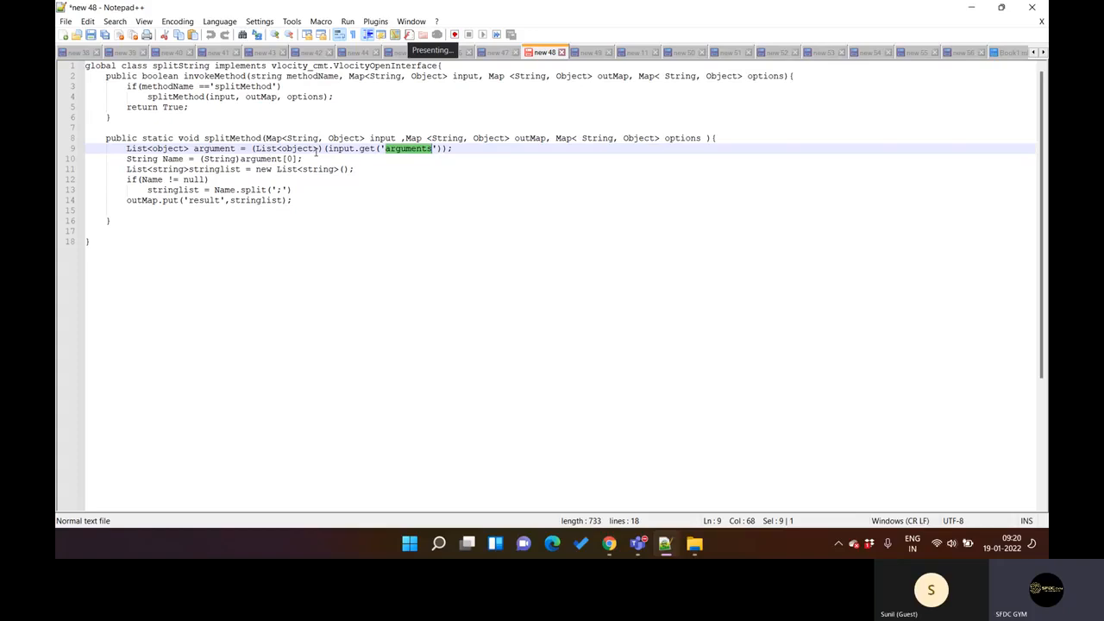
double_click(216, 149)
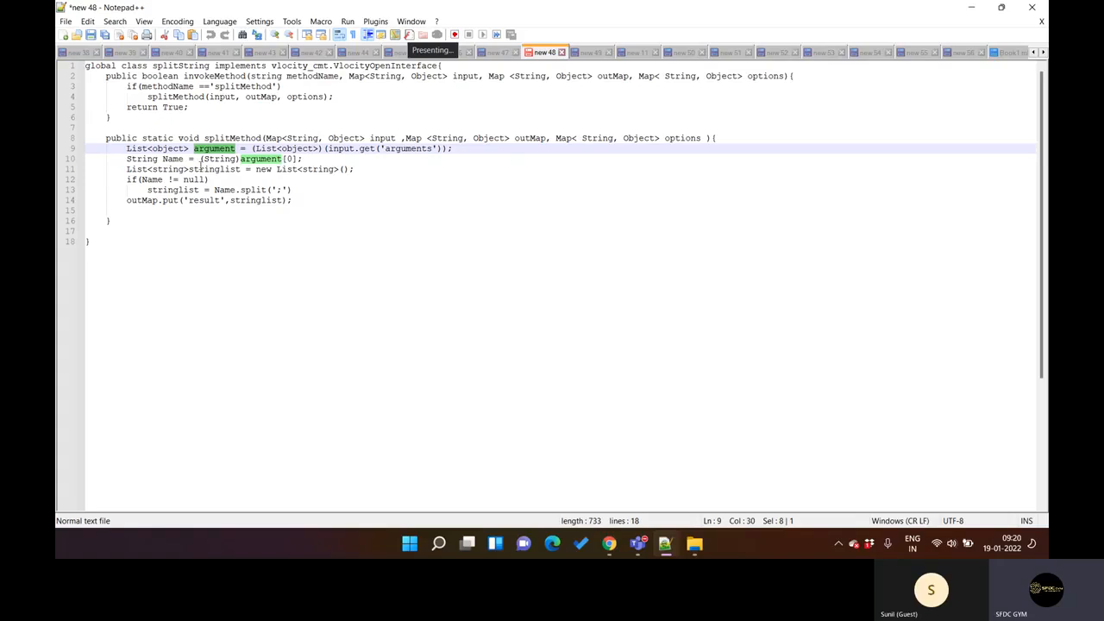
double_click(176, 159)
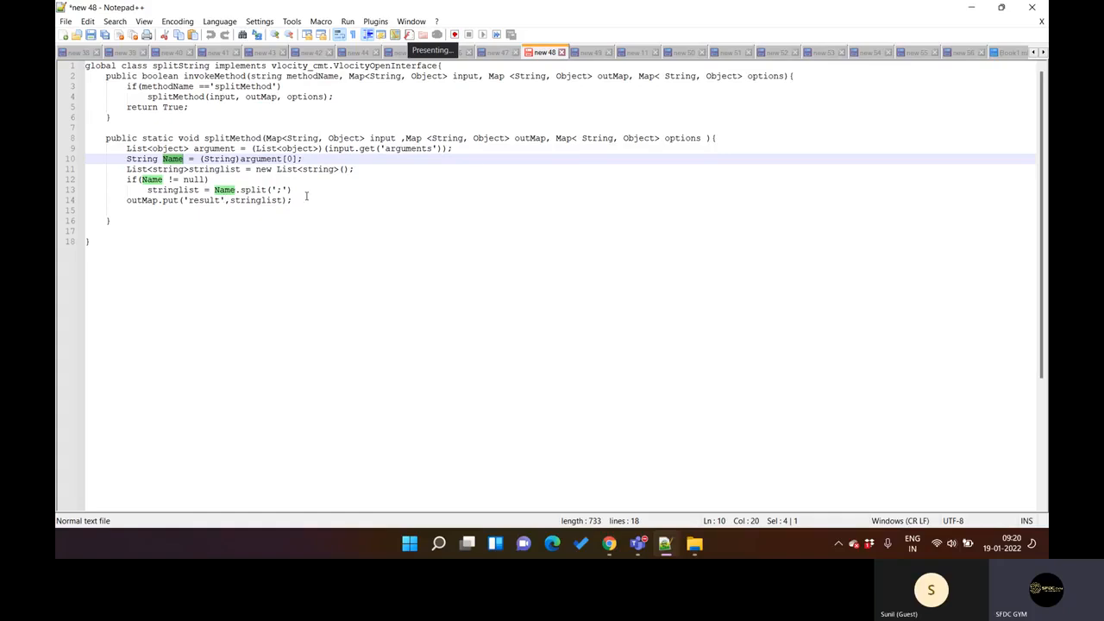
Step: Add the line system.debug('Value---'+input); at the start of the splitMethod body
left_click(727, 138)
key("Return")
key("Caps_Lock")
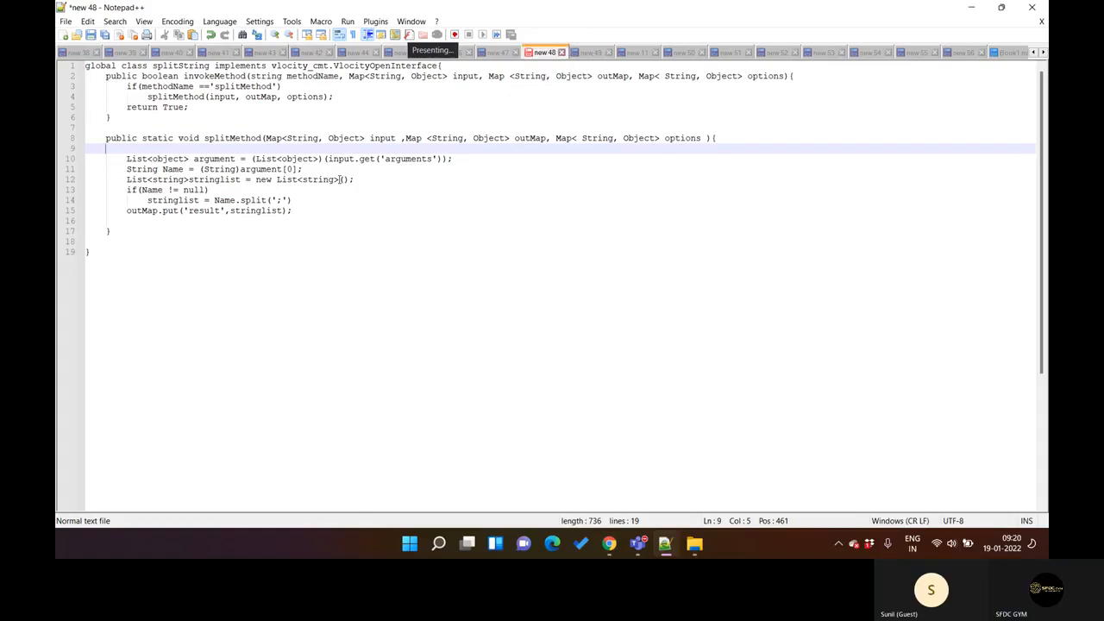
type("system.debug()")
type(";")
key("Left")
key("Left")
type("'")
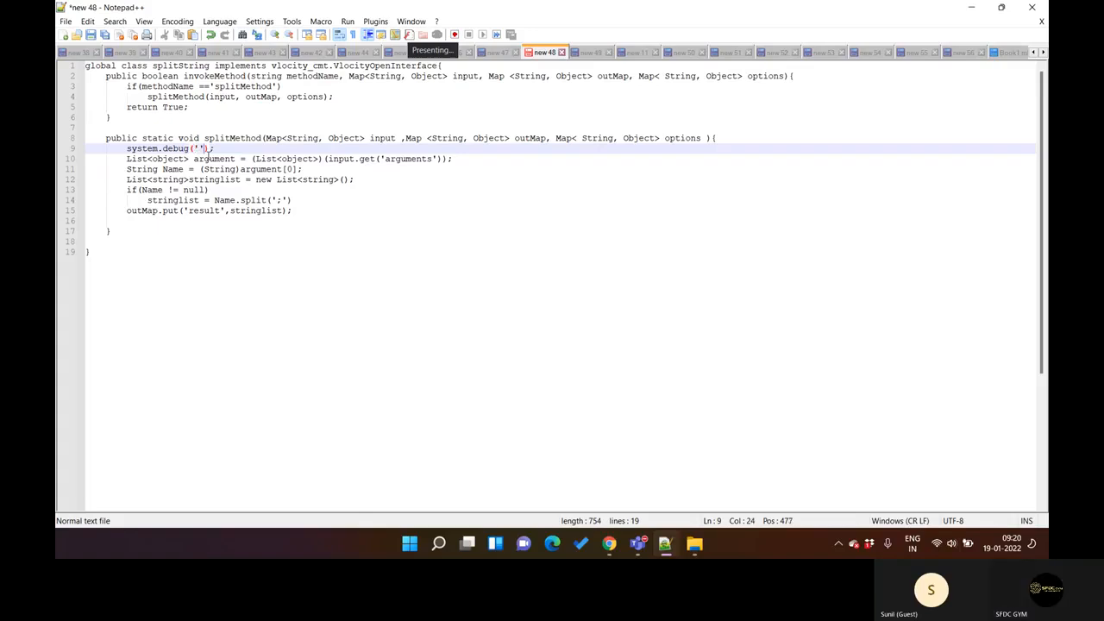
type("Valu")
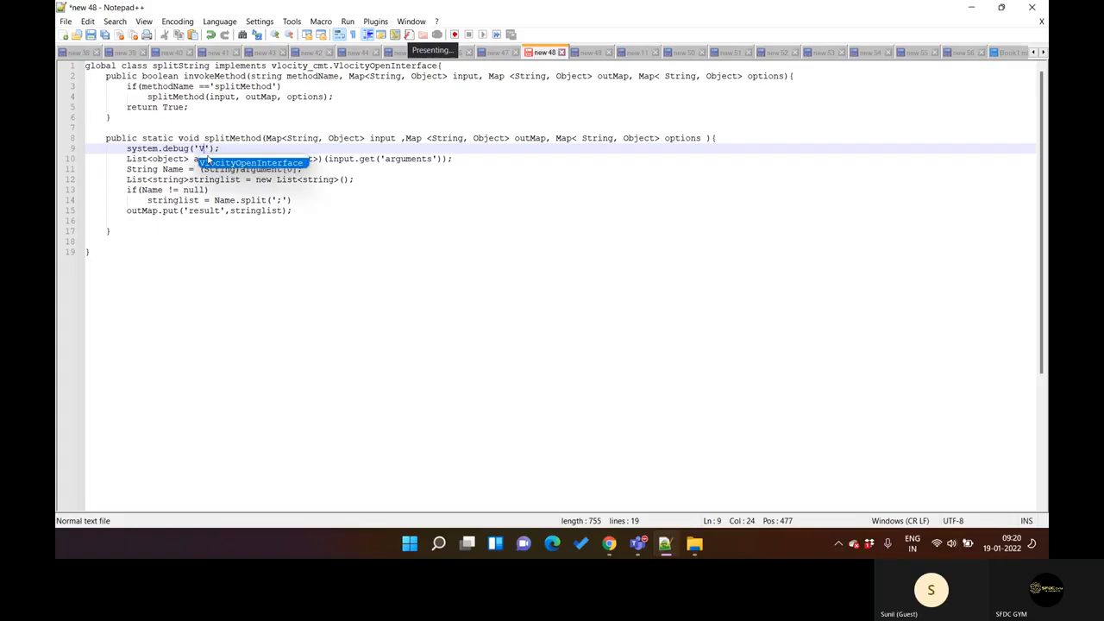
type("e---'")
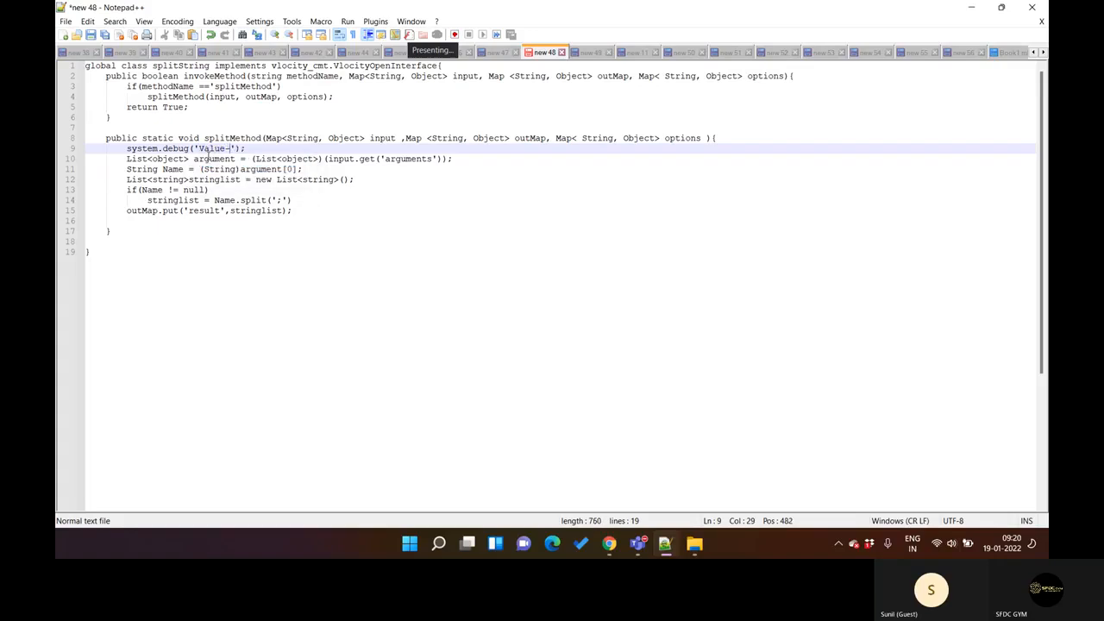
type("+")
double_click(393, 139)
key("ctrl+c")
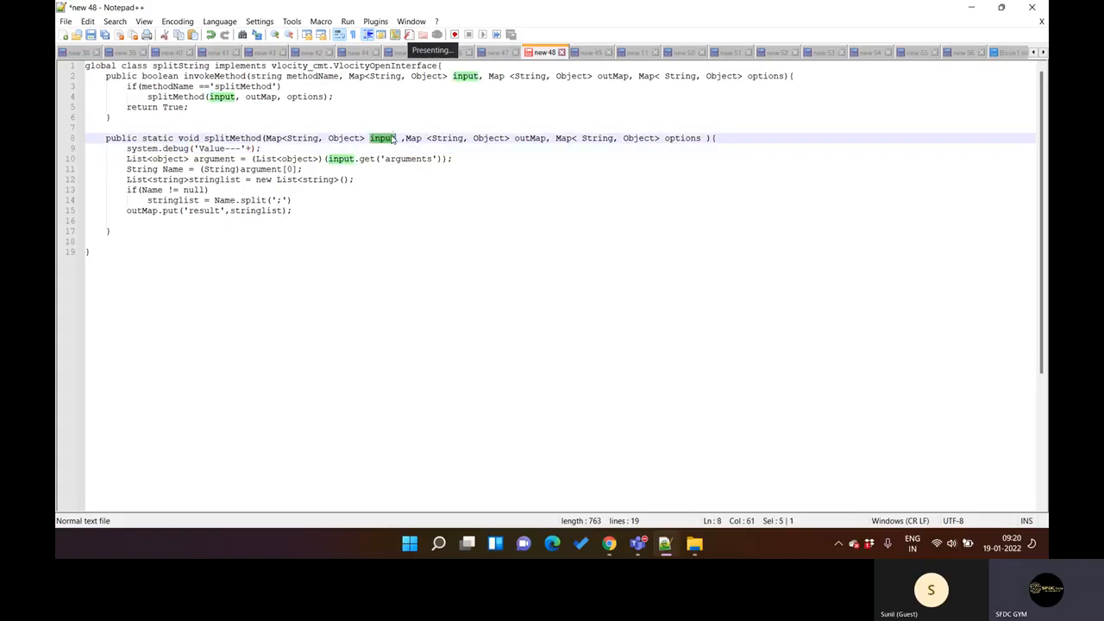
left_click(253, 147)
key("ctrl+v")
Step: Copy the entire splitString class code and switch to the Function Definition page in Chrome
left_click(369, 179)
key("ctrl+a")
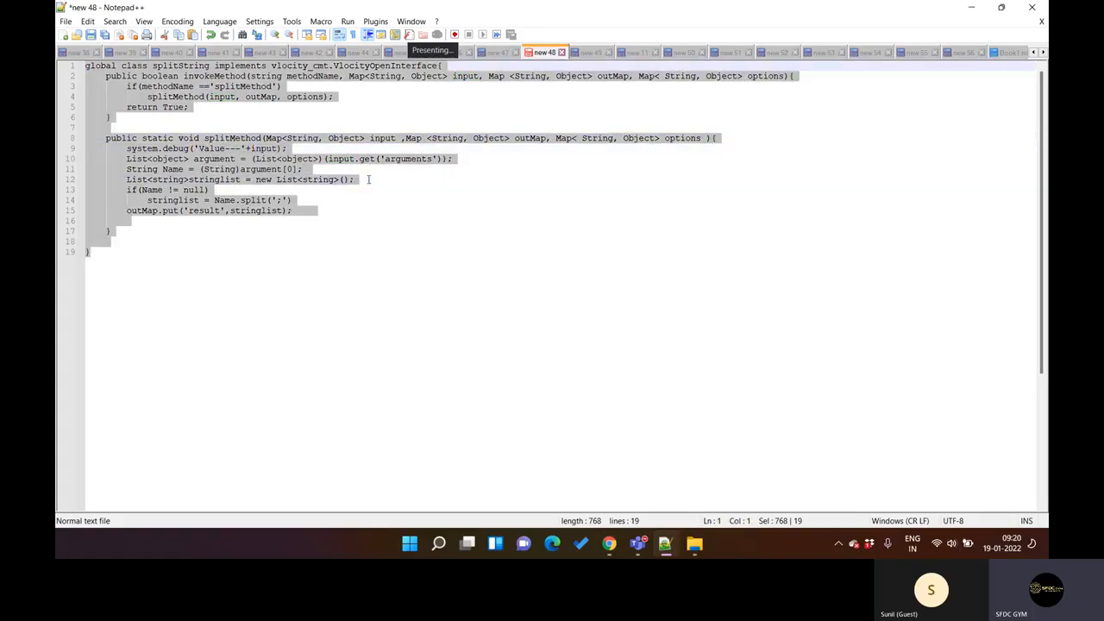
left_click(609, 545)
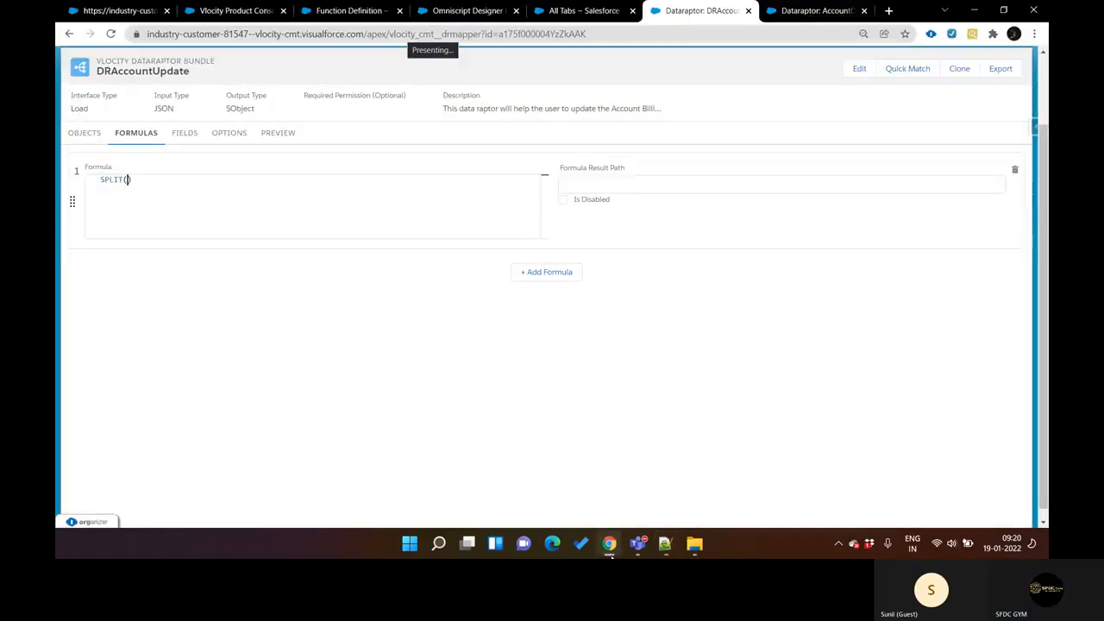
key("ctrl+shift+Tab")
key("ctrl+shift+Tab")
key("ctrl+shift+Tab")
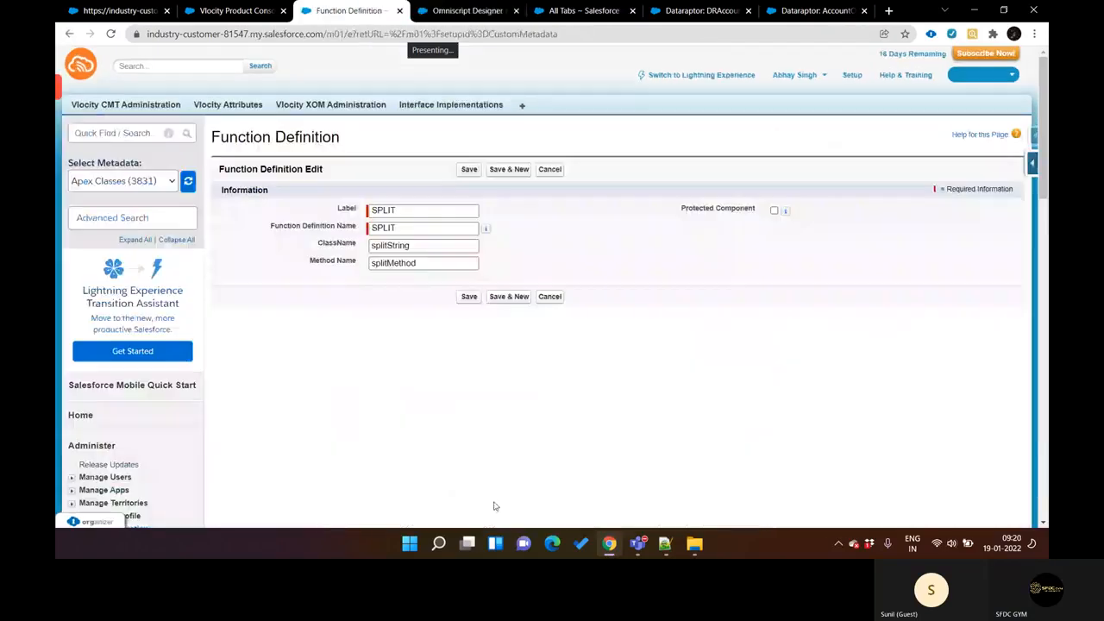
Step: Search Setup for "apex cl" and open the Apex Classes page in a new browser tab
left_click(117, 133)
type("apex c")
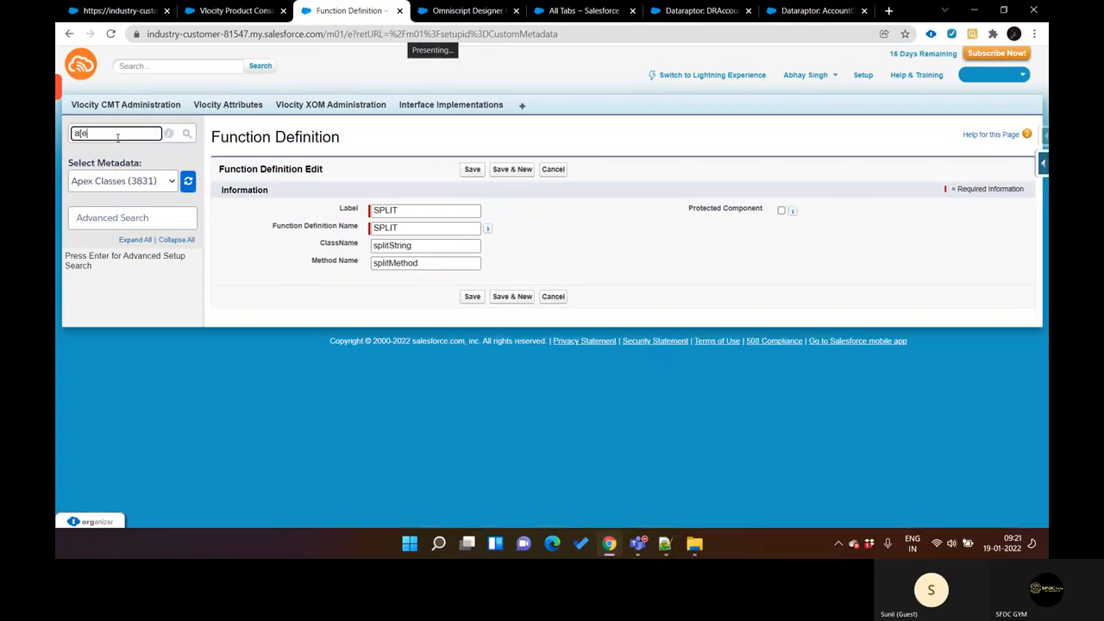
key("BackSpace")
key("BackSpace")
key("BackSpace")
key("BackSpace")
key("BackSpace")
key("BackSpace")
type("pex cl")
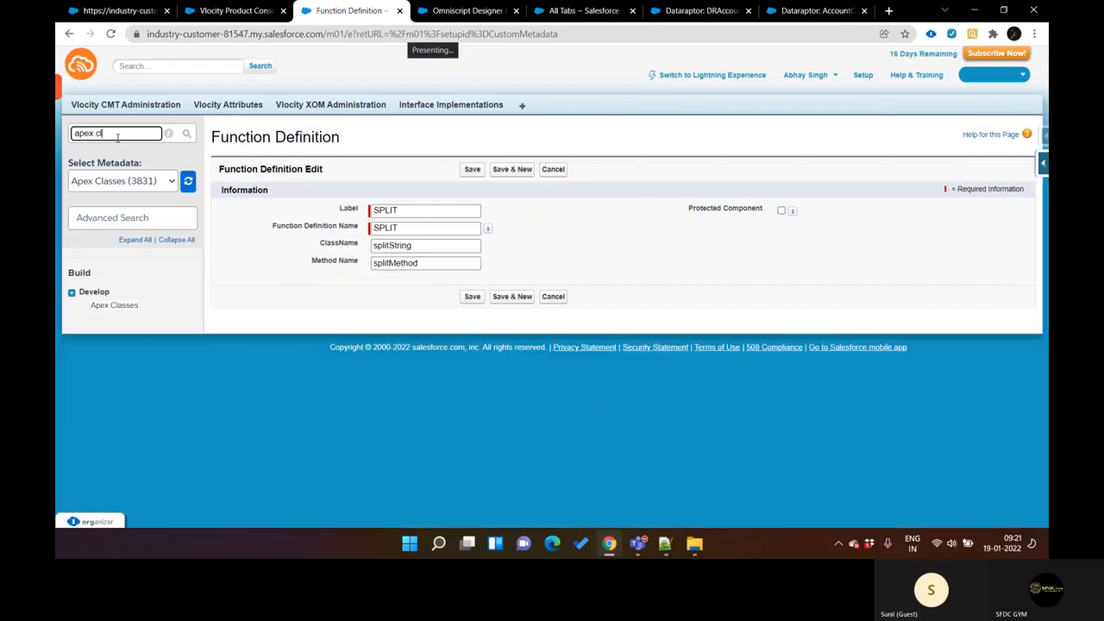
left_click(121, 306)
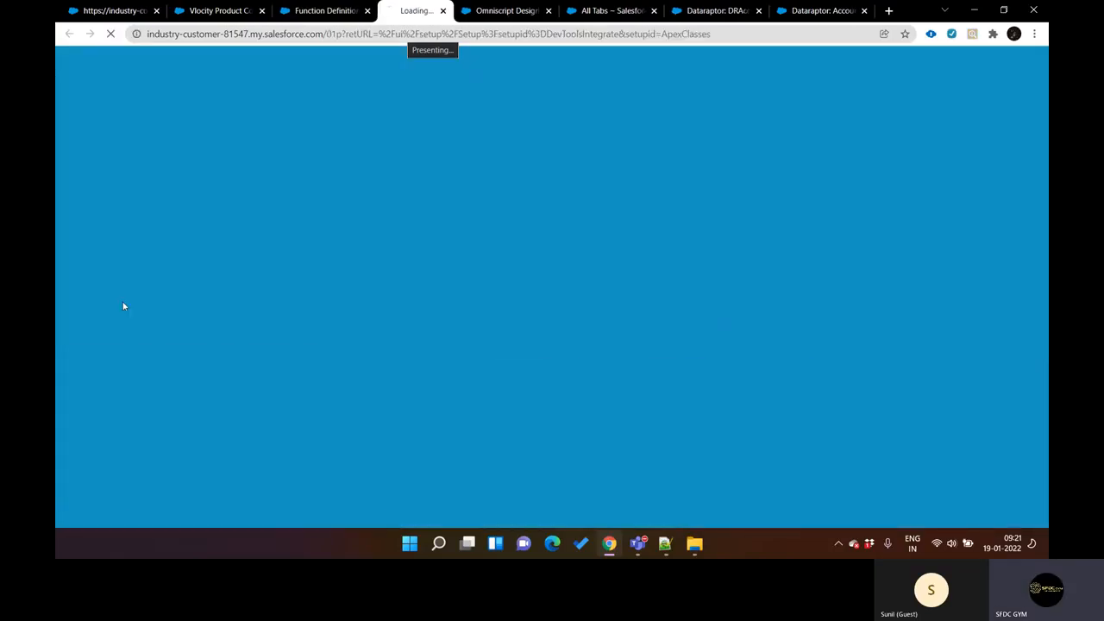
key("ctrl+Page_Up")
key("ctrl+Page_Down")
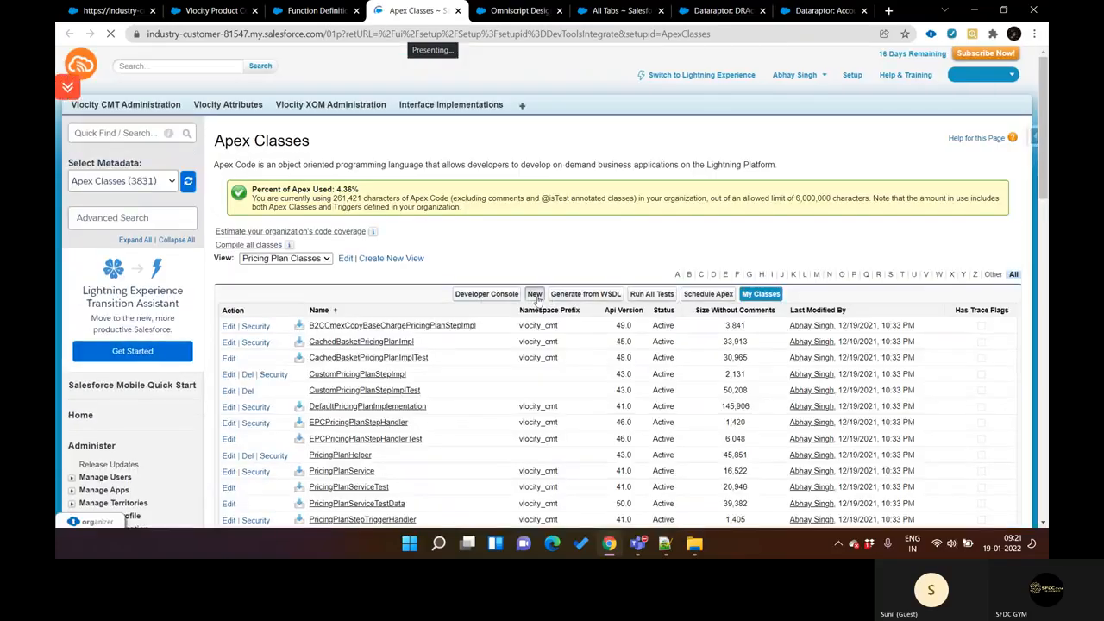
Step: Create a new Apex class from the copied splitString code, end the Name.split(';') line with a semicolon, and save it
left_click(535, 295)
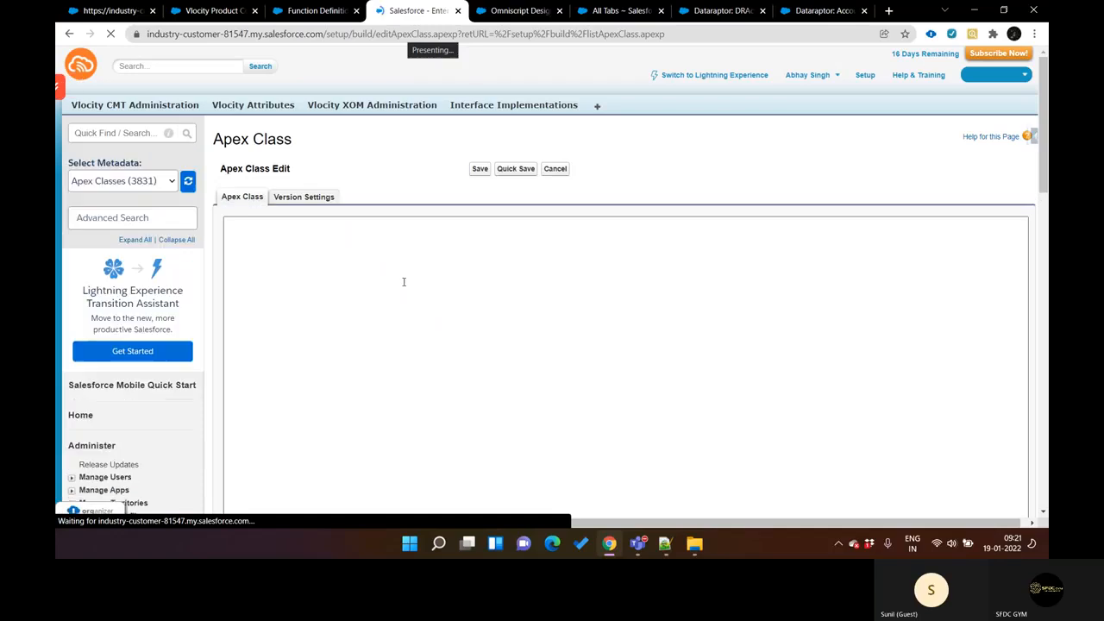
key("ctrl+v")
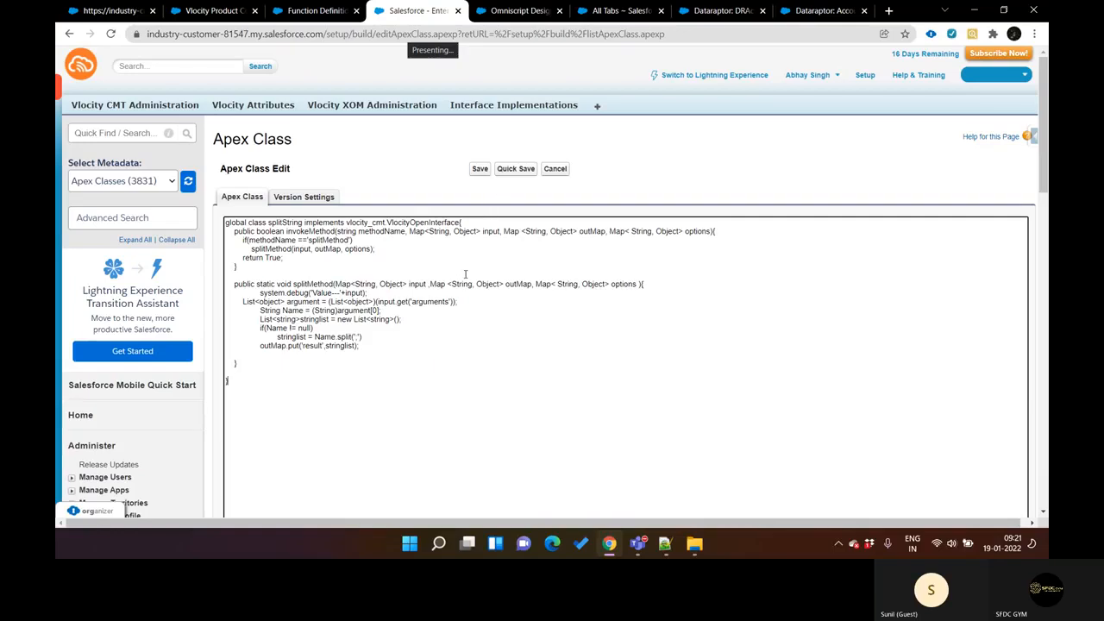
left_click(514, 171)
left_click(515, 171)
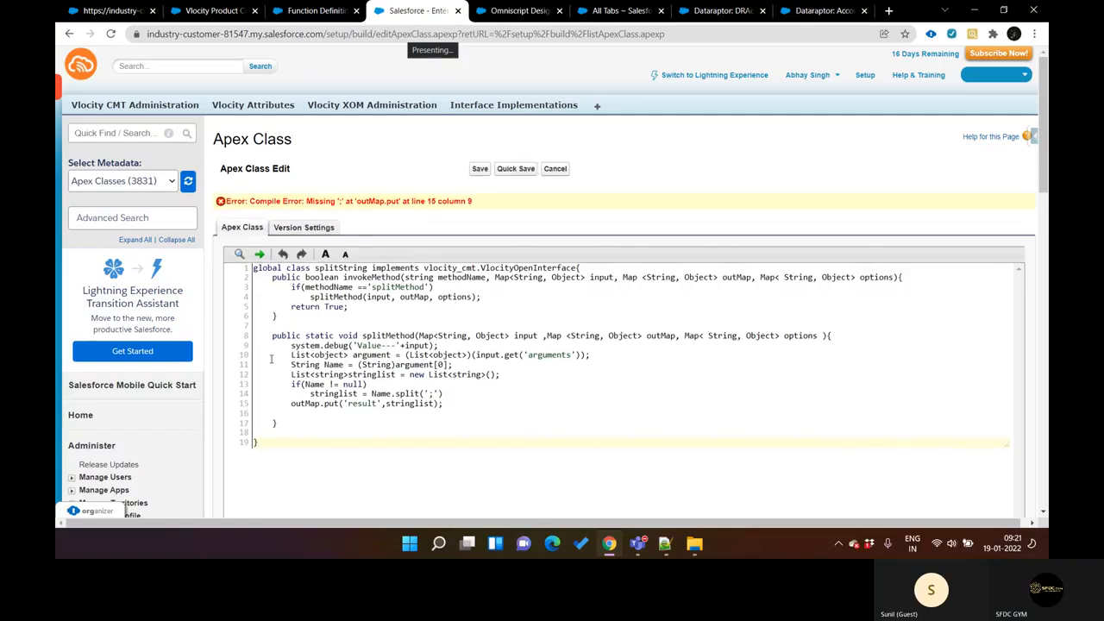
type(";")
key("ctrl+s")
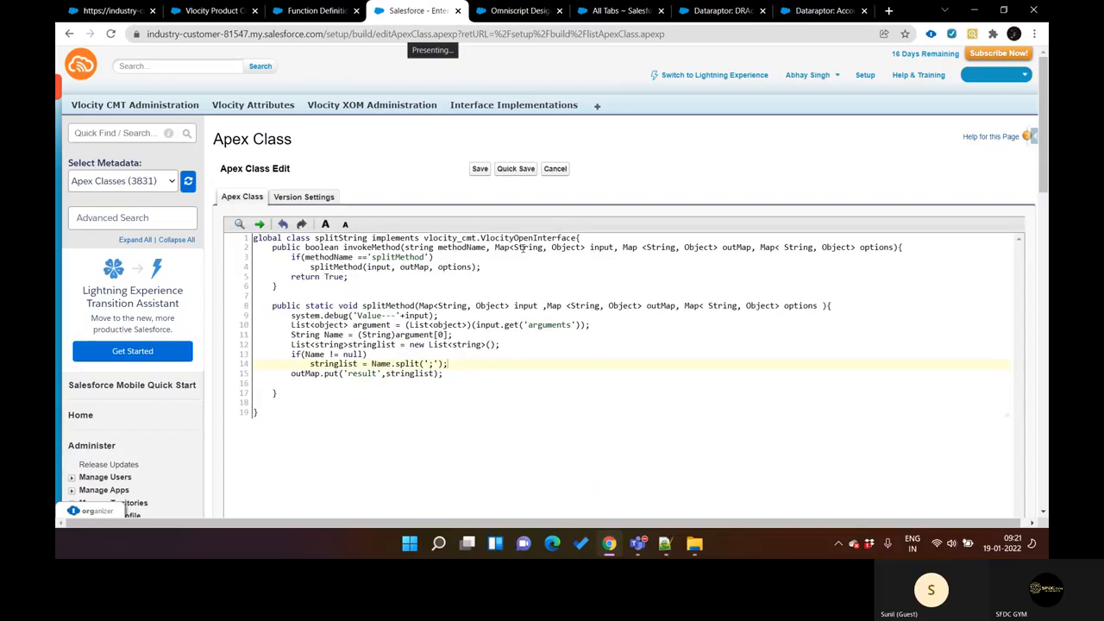
left_click(809, 75)
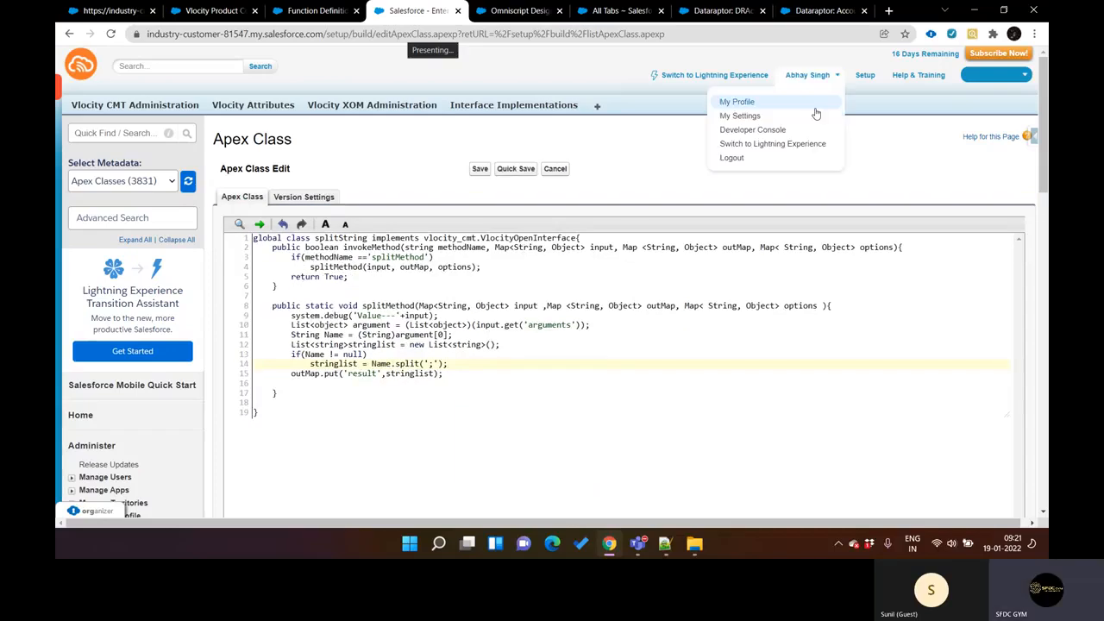
left_click(785, 130)
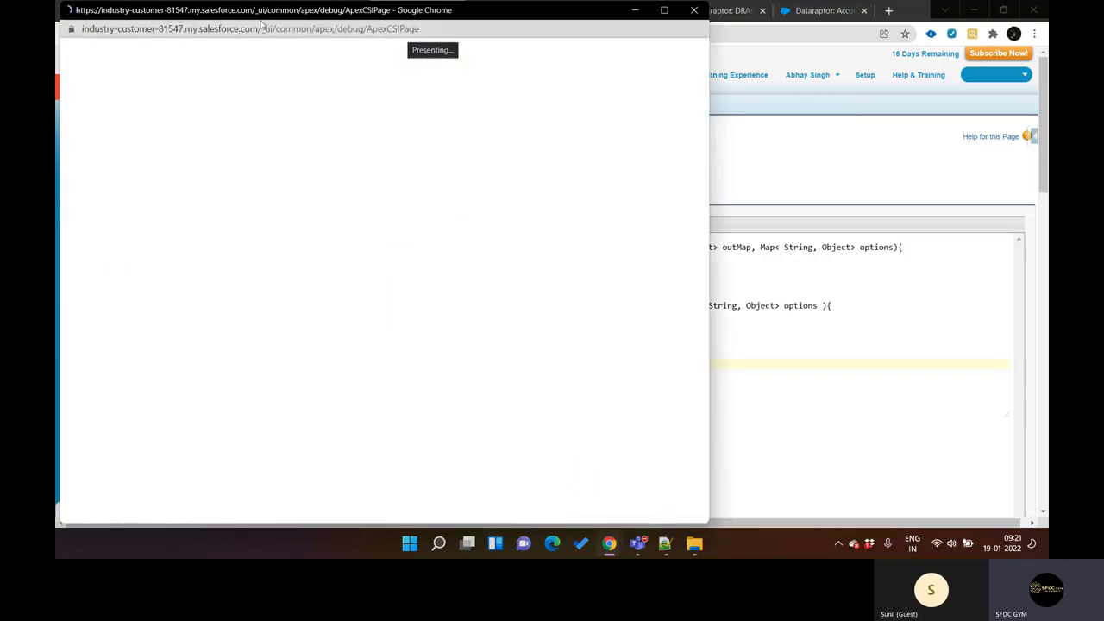
left_click_drag(264, 28, 293, 106)
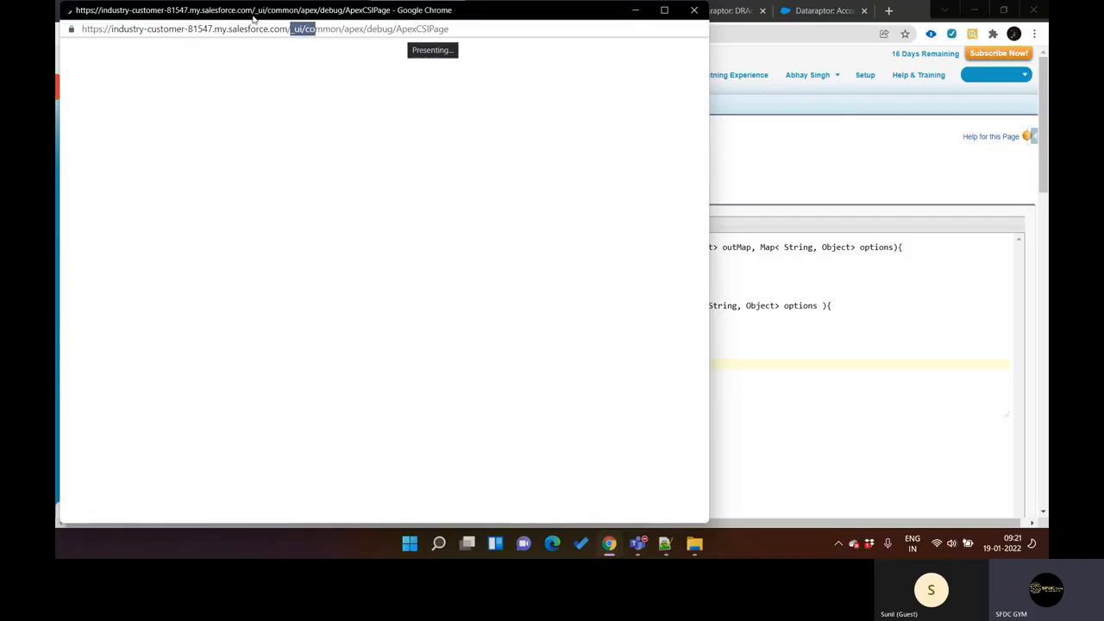
left_click_drag(257, 11, 338, 140)
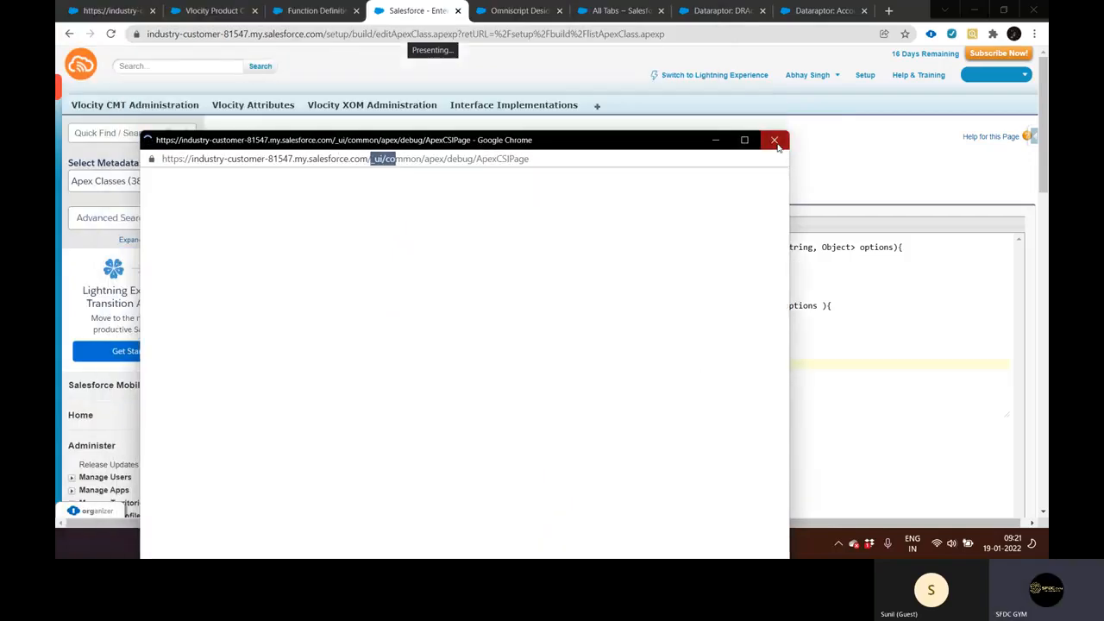
left_click(774, 139)
Step: Search Setup for "logs", open Debug Logs and renew the existing DEVELOPER_LOG user trace flag
left_click(111, 136)
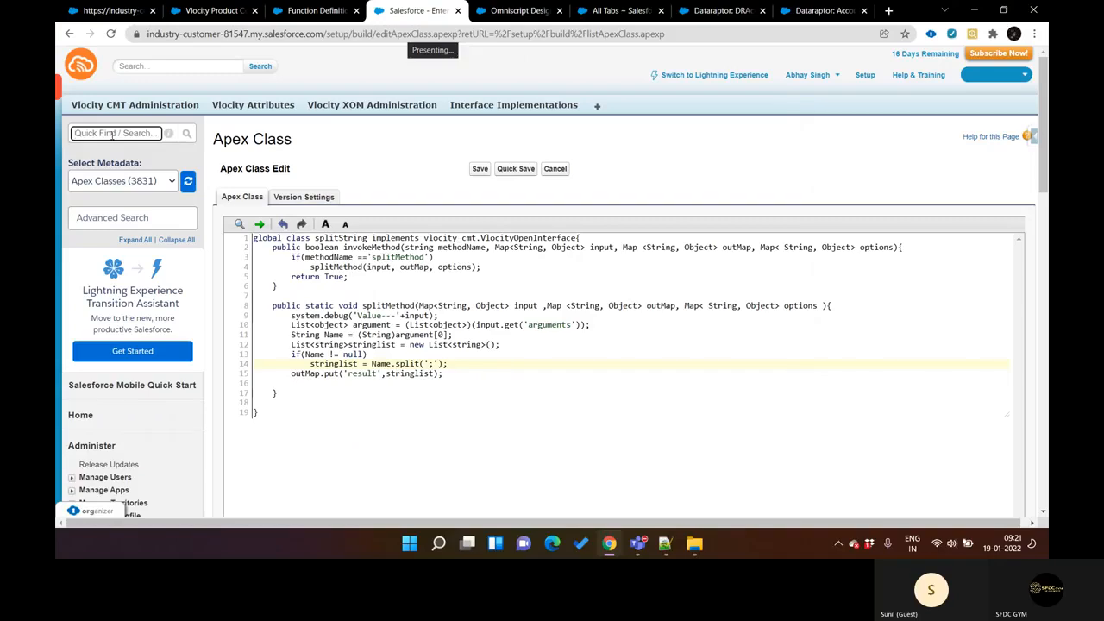
type("logs")
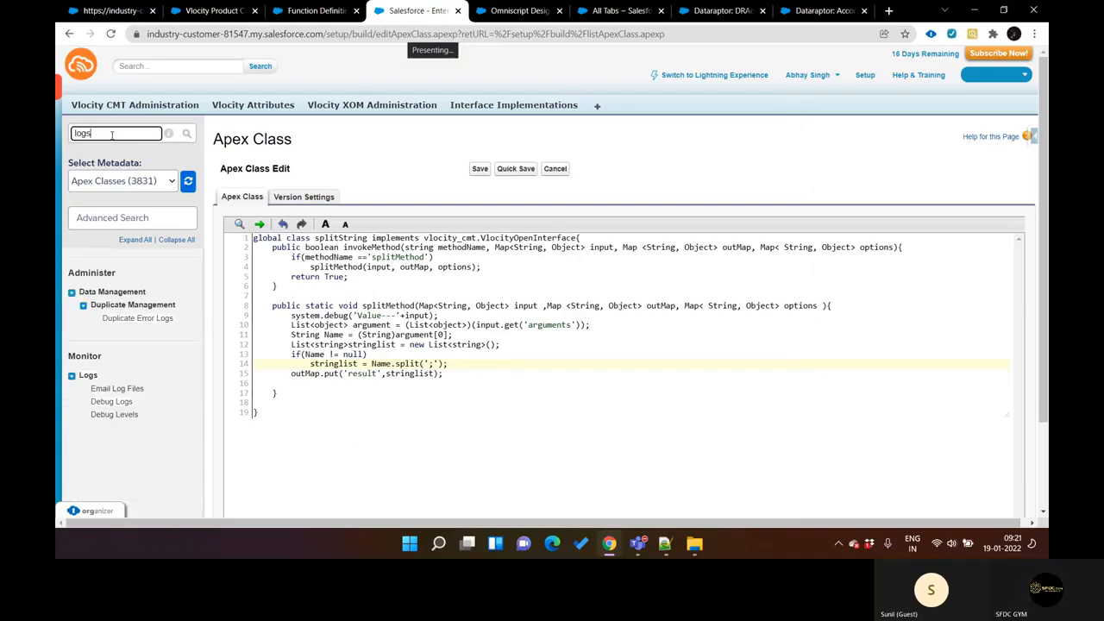
left_click(127, 402)
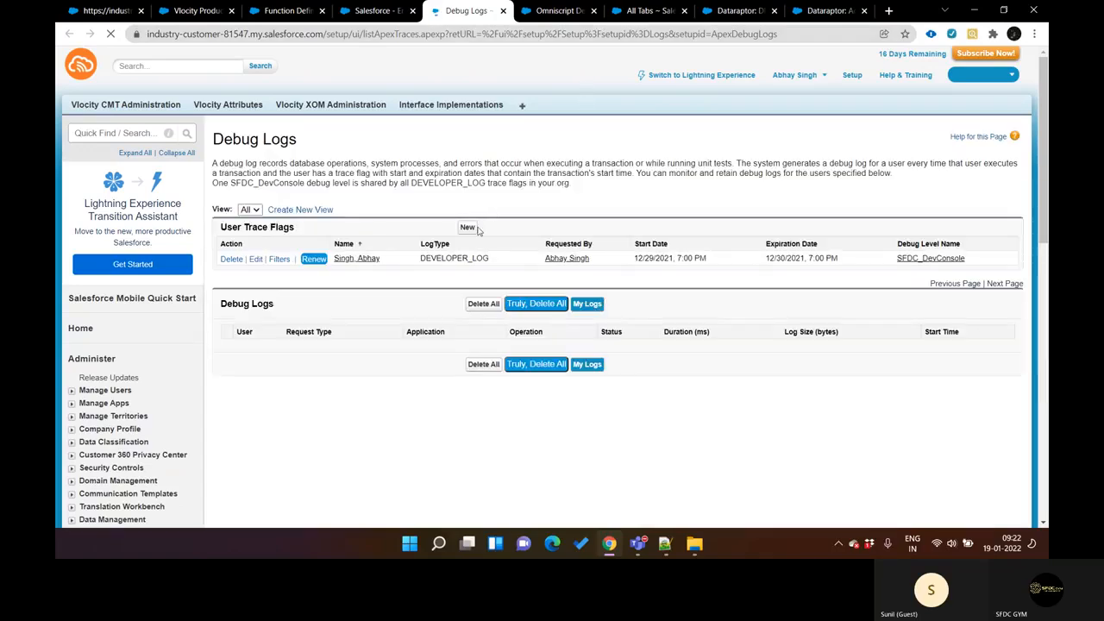
left_click(310, 260)
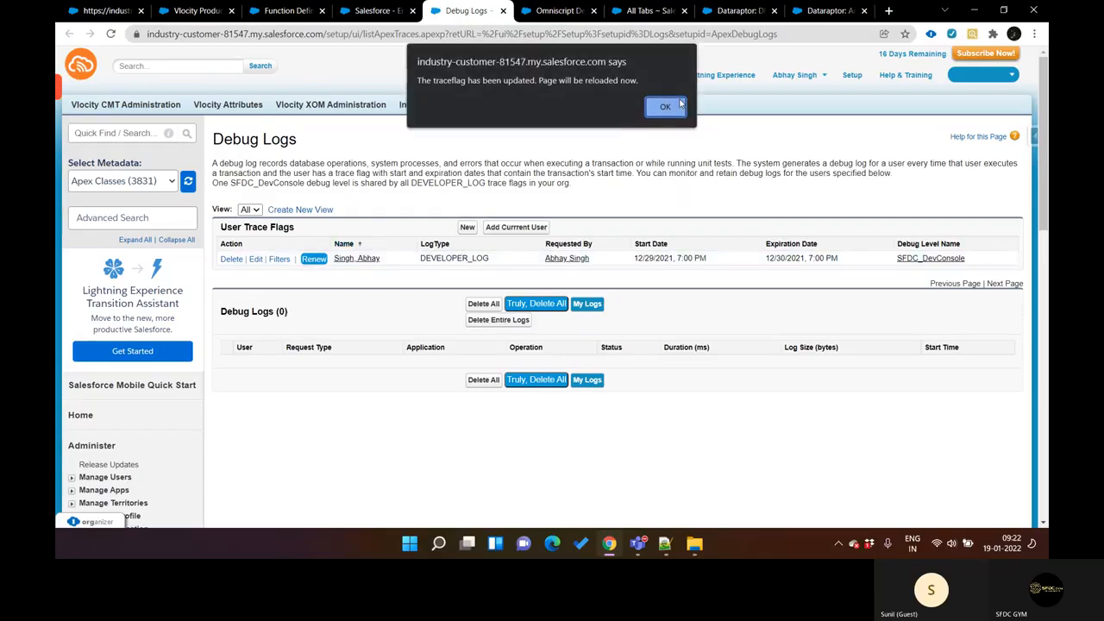
left_click(677, 105)
Step: Return to the SPLIT function definition, with class splitString and method splitMethod, and save it
key("ctrl+shift+Tab")
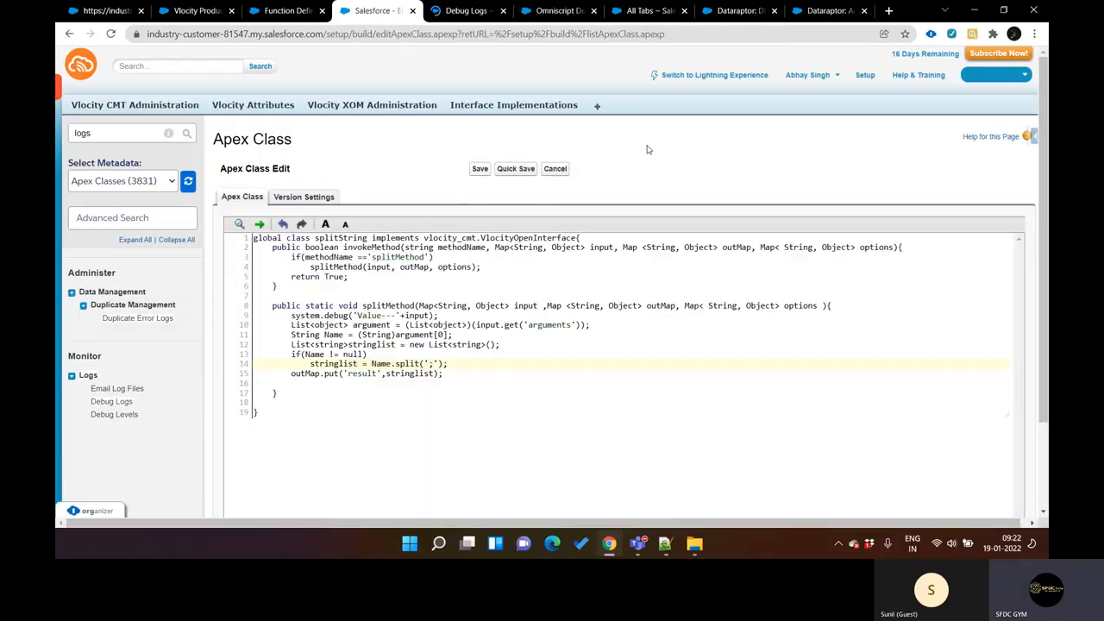
key("ctrl+shift+Tab")
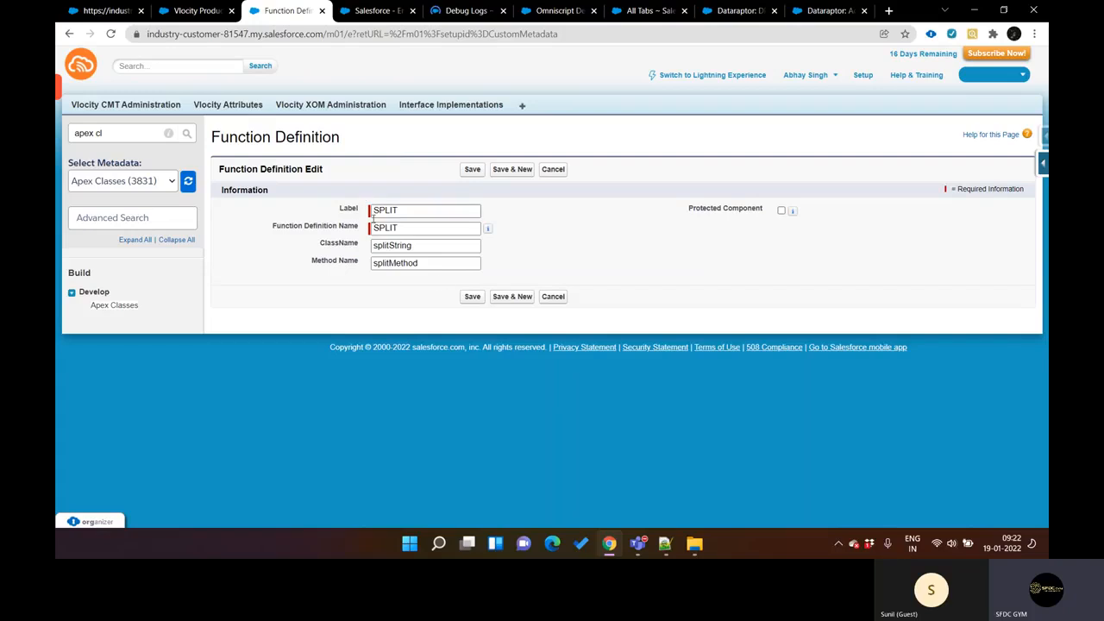
key("ctrl+Tab")
key("ctrl+shift+Tab")
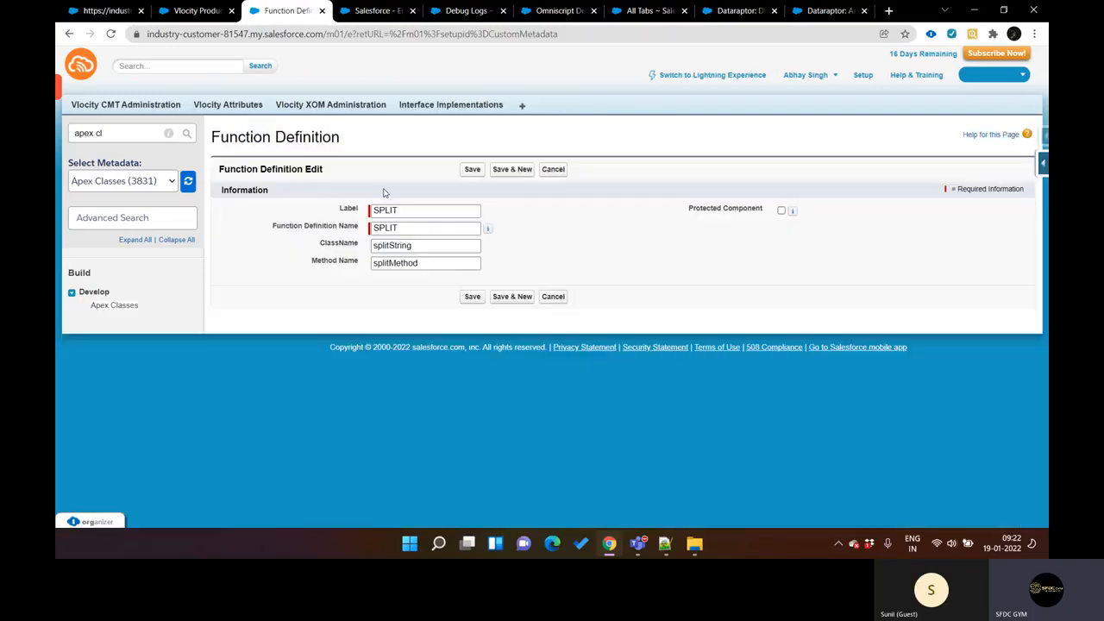
left_click(475, 169)
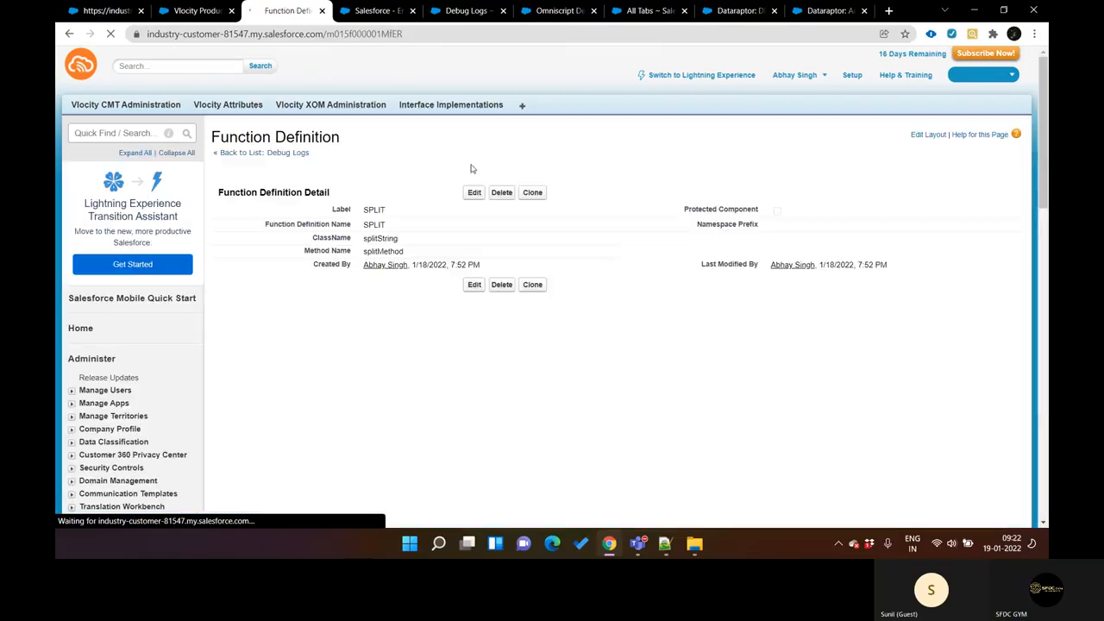
Step: Go back to the DRAccountUpdate DataRaptor, reload it and show its formulas
key("ctrl+Tab")
key("ctrl+Tab")
key("ctrl+Tab")
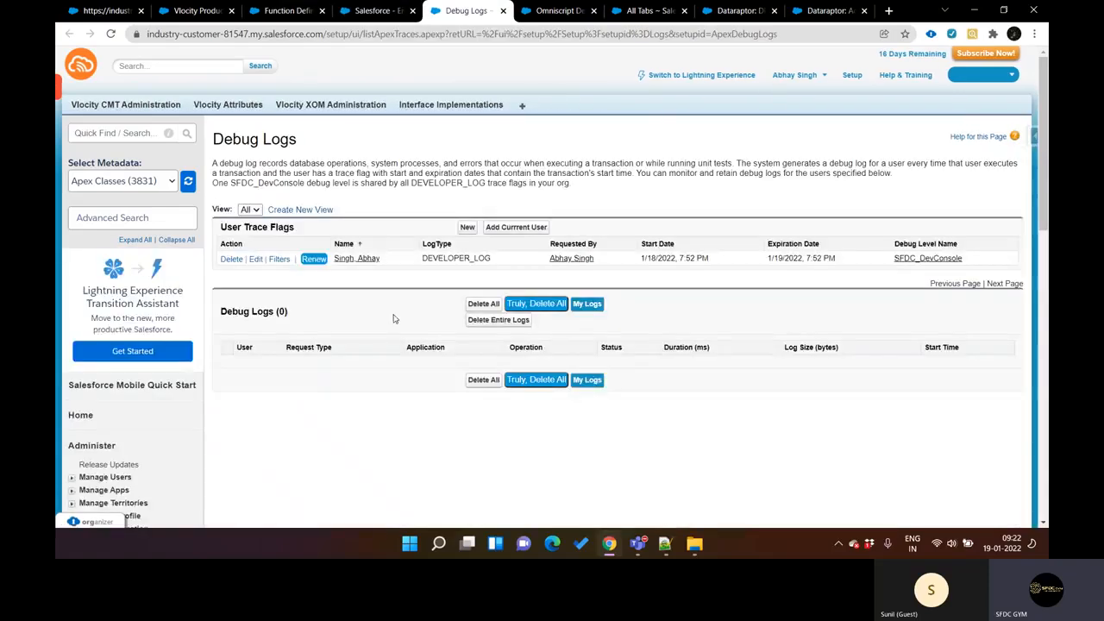
key("ctrl+shift+Tab")
key("ctrl+shift+Tab")
key("ctrl+shift+Tab")
key("ctrl+shift+Tab")
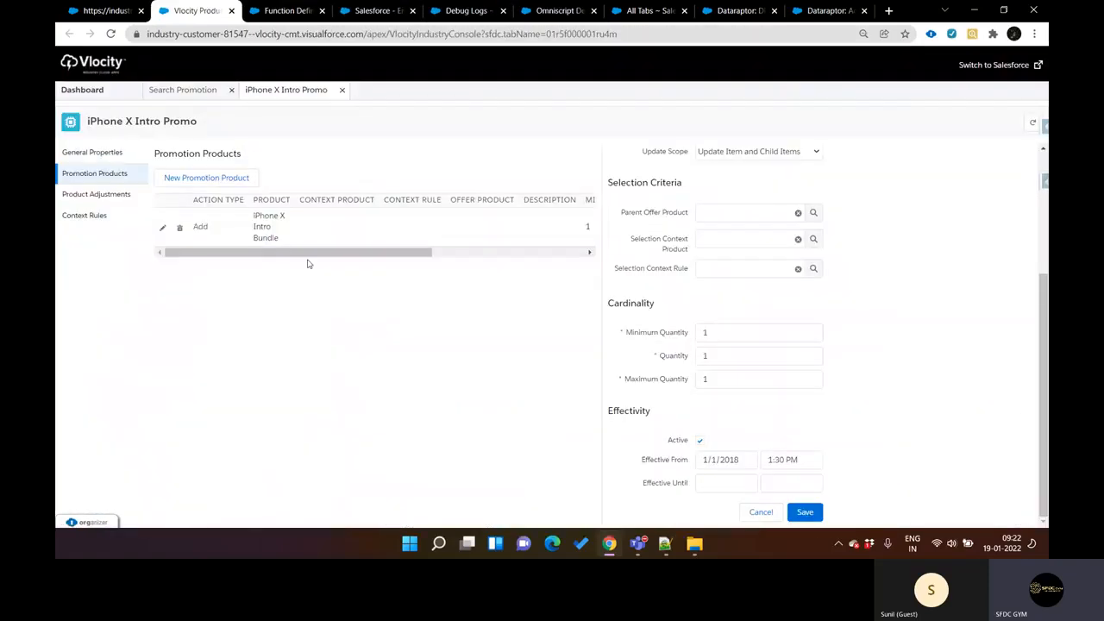
key("ctrl+Tab")
key("ctrl+Tab")
key("ctrl+Tab")
key("ctrl+Tab")
key("ctrl+Tab")
key("ctrl+Tab")
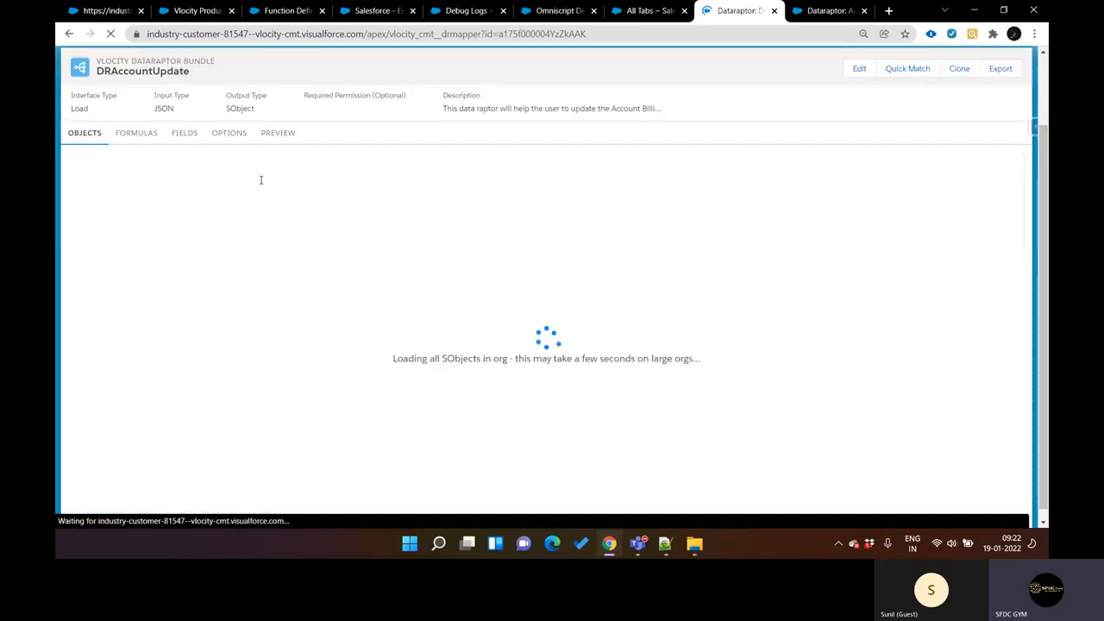
left_click(144, 140)
Step: Insert the SPLIT function in the first formula of DRAccountUpdate and clear its placeholder argument
left_click(148, 178)
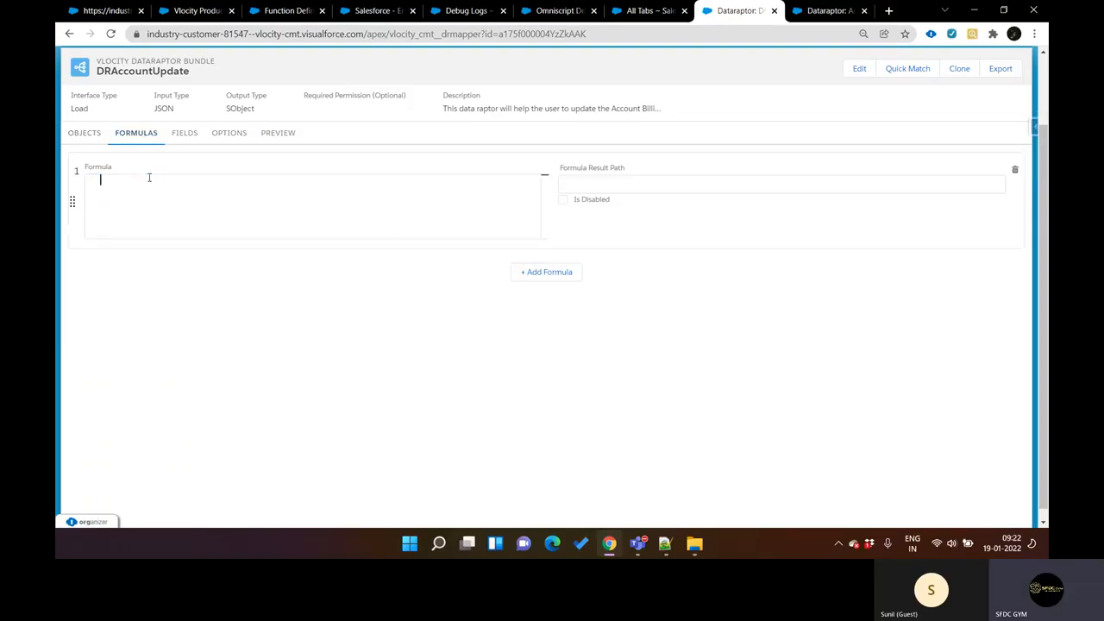
type("SP")
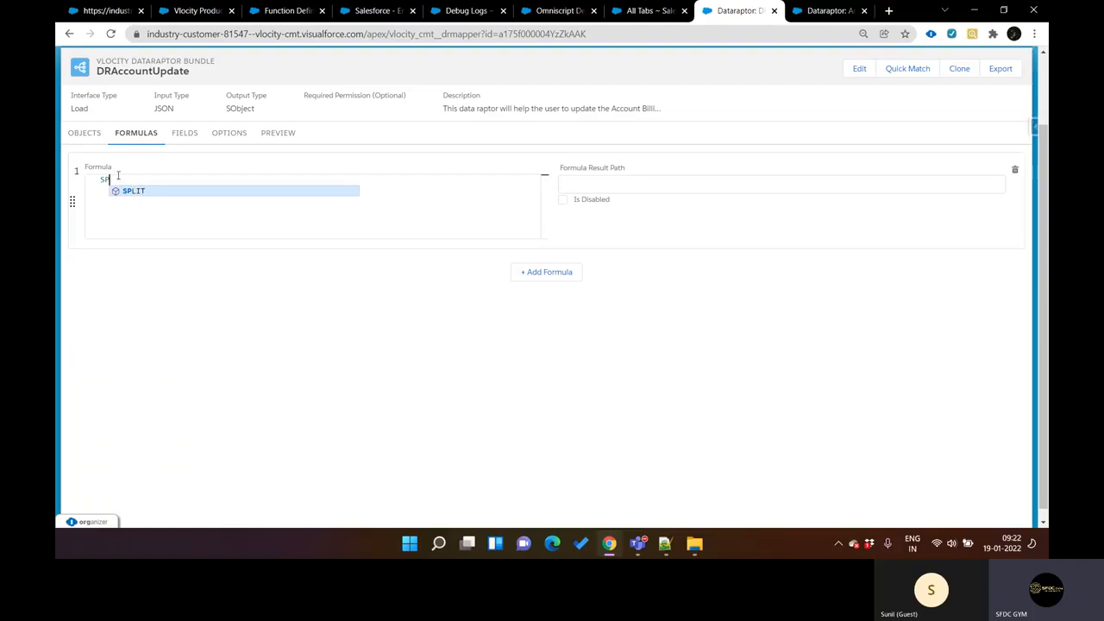
left_click(148, 191)
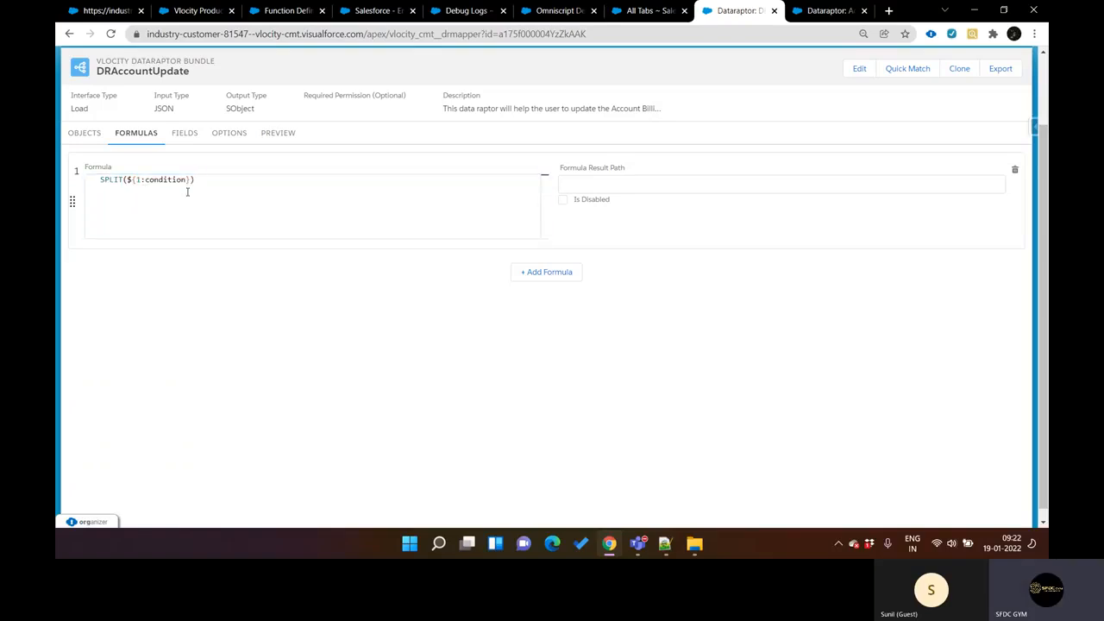
key("BackSpace")
key("BackSpace")
key("BackSpace")
key("BackSpace")
key("BackSpace")
key("BackSpace")
key("BackSpace")
key("BackSpace")
key("BackSpace")
key("BackSpace")
key("BackSpace")
key("BackSpace")
key("BackSpace")
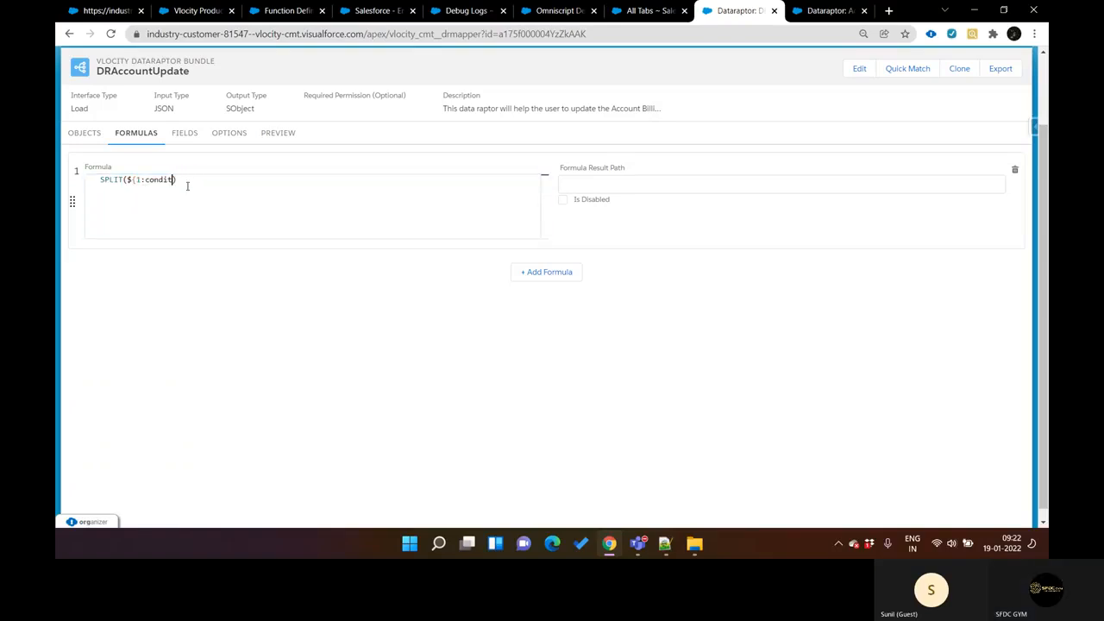
key("BackSpace")
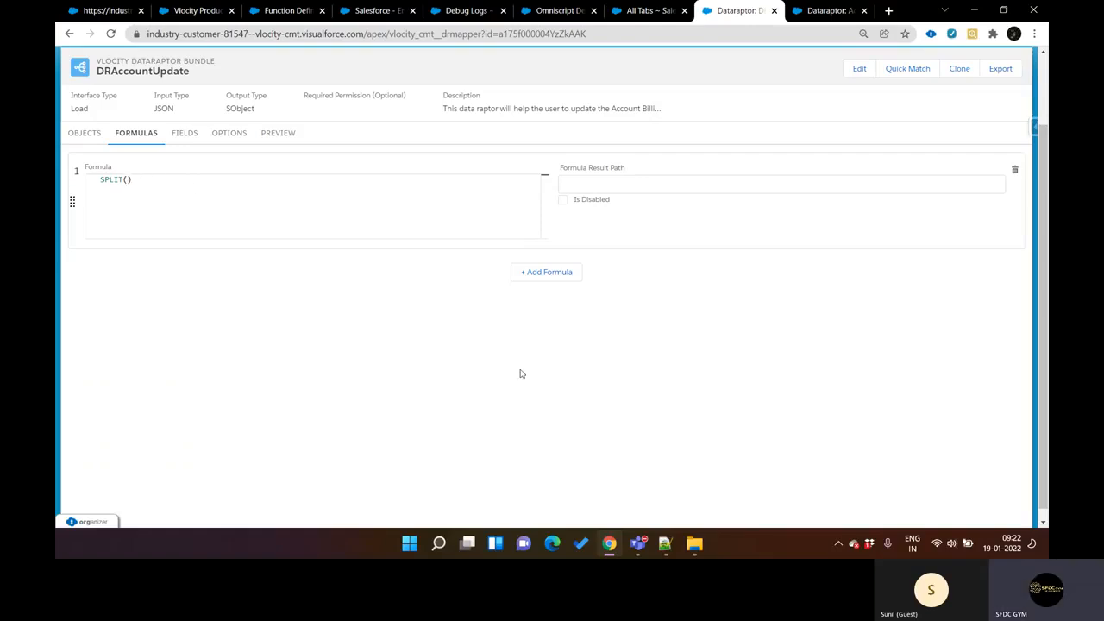
Step: Look up the sample text in the Notepad++ notes and enter "Cat;dog;cow;tv;mobile" as the quoted argument of SPLIT
left_click(665, 543)
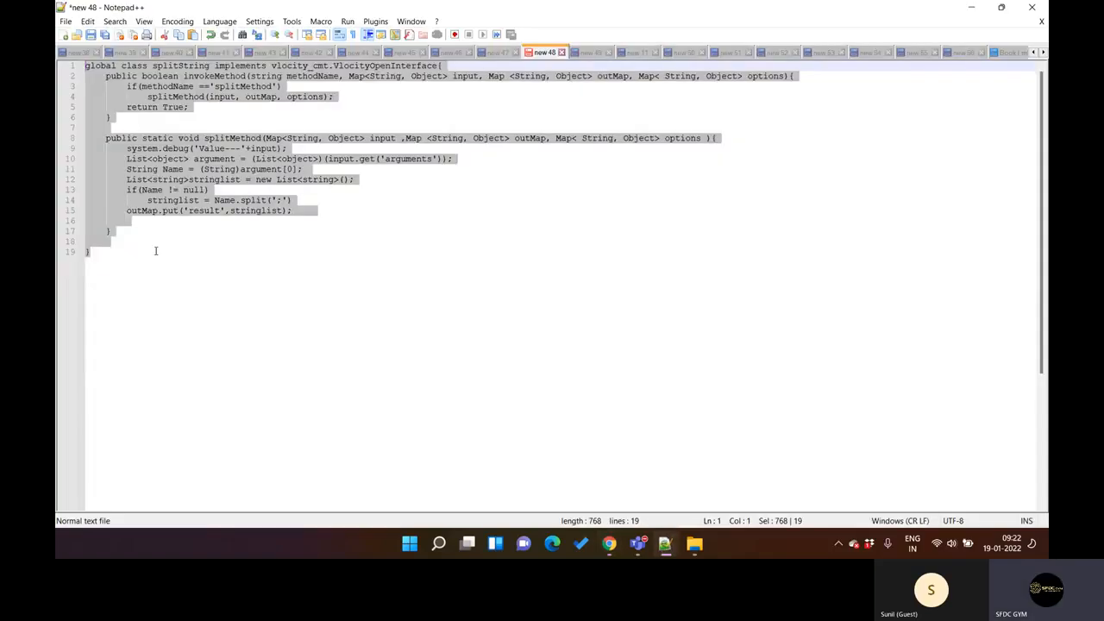
left_click(303, 367)
left_click(581, 55)
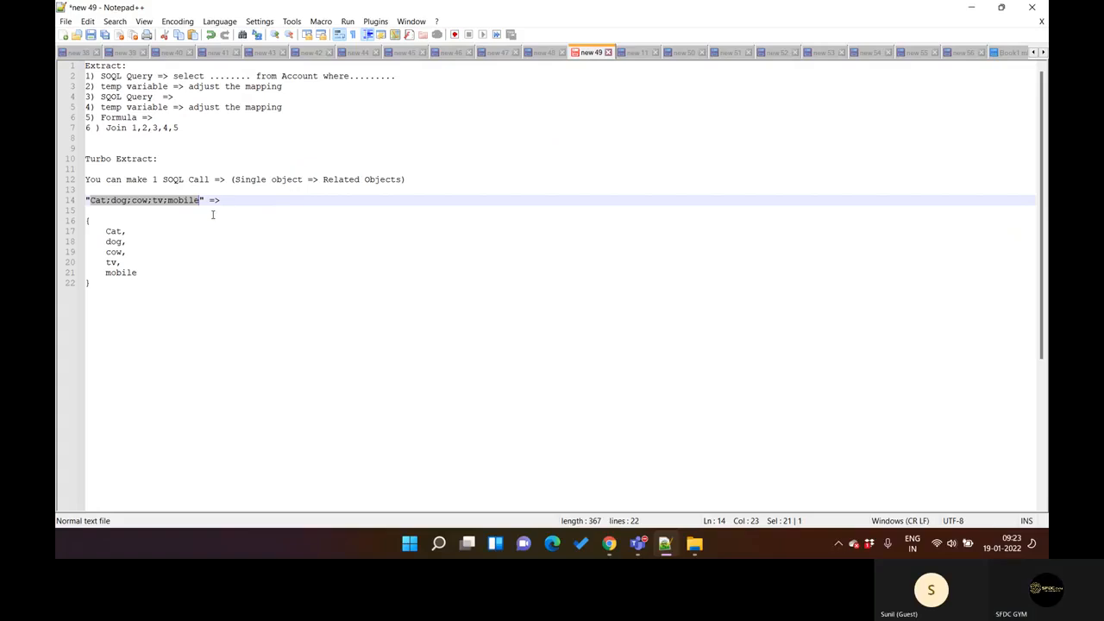
left_click(665, 542)
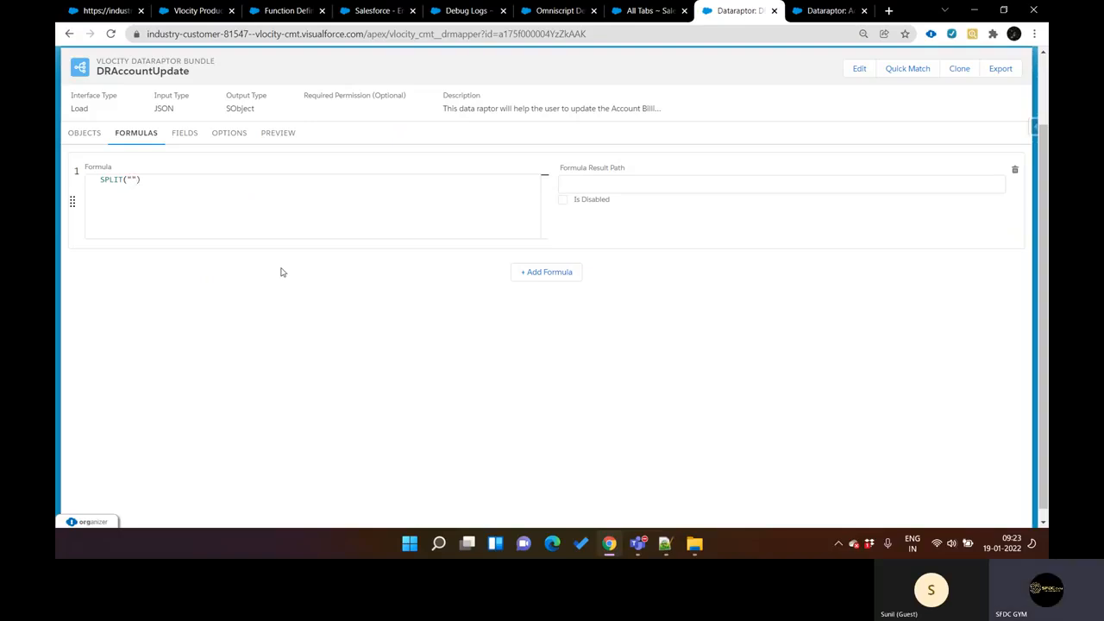
type("Cat;dog;cow;tv;mobile")
left_click(147, 180)
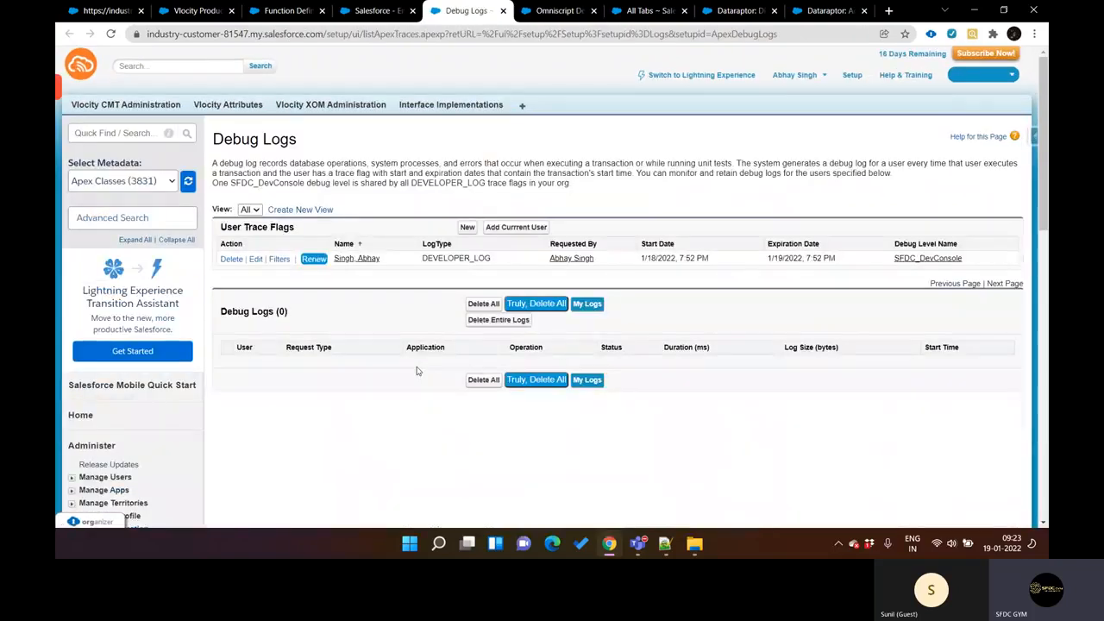
Step: Go to the Debug Logs page, list the current user's logs and delete them all
key("F5")
left_click(588, 307)
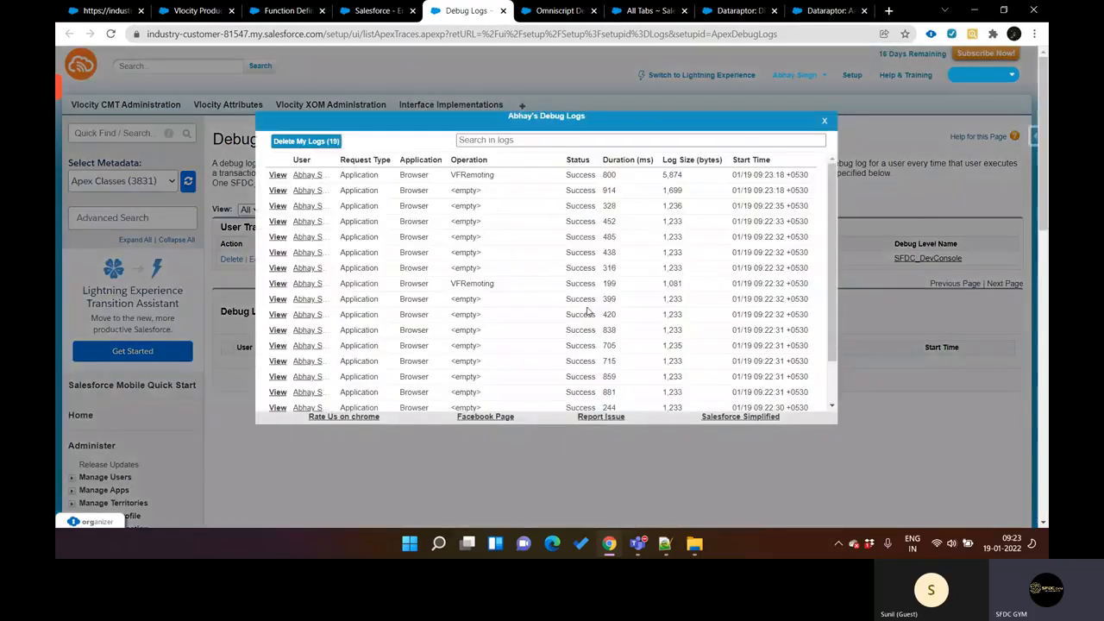
left_click(312, 141)
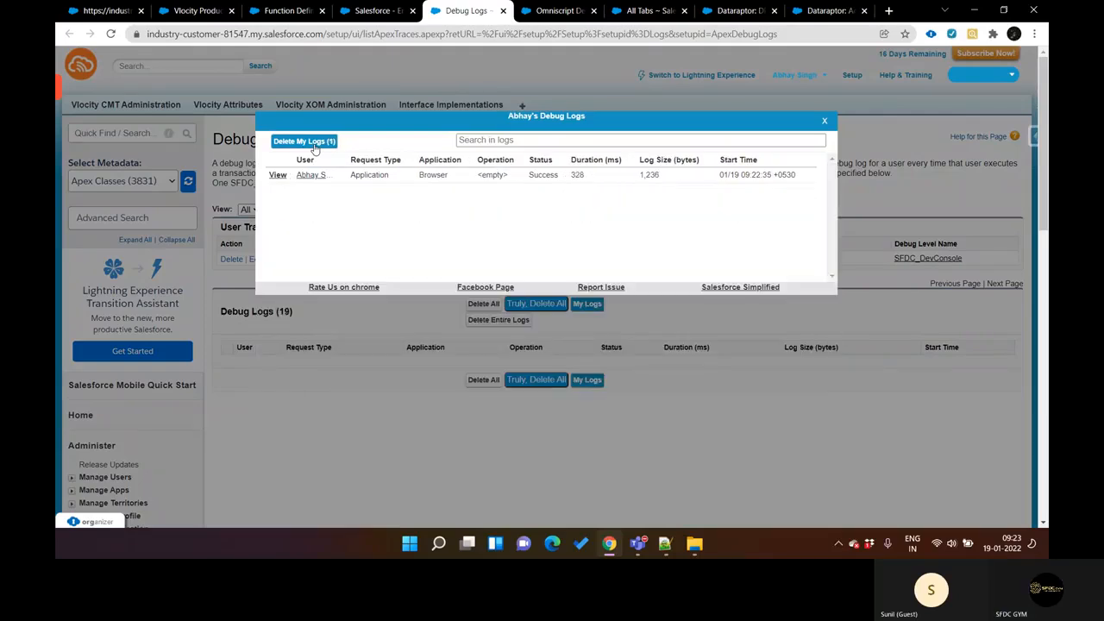
Step: Return to the DRAccountUpdate formulas and set the SPLIT formula's result path to myValue
key("ctrl+shift+Tab")
key("ctrl+shift+Tab")
key("ctrl+shift+Tab")
key("ctrl+Tab")
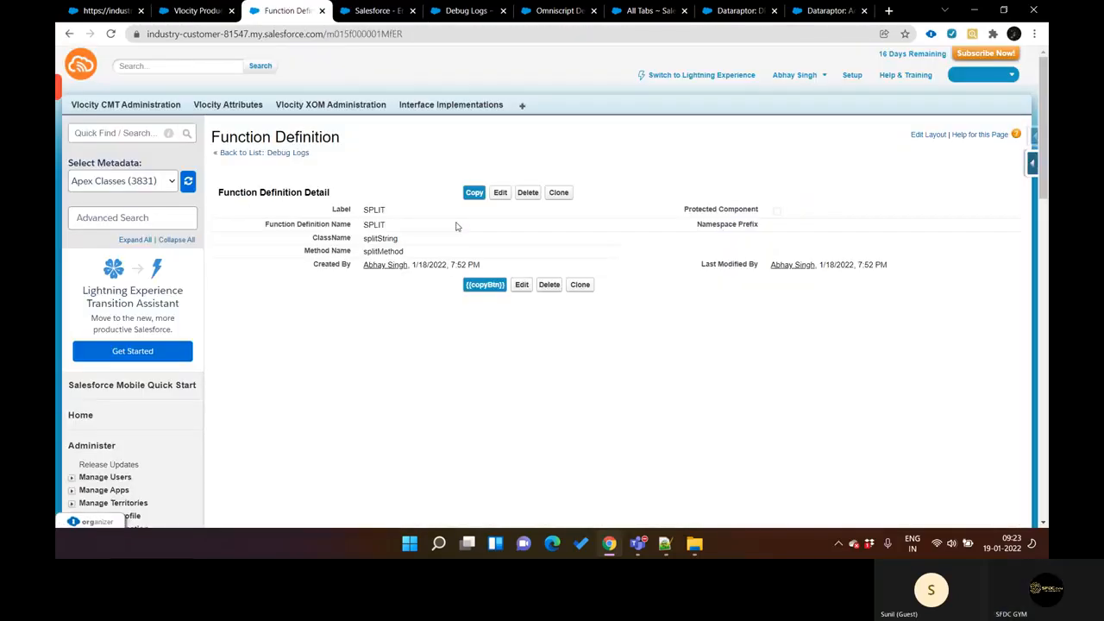
key("ctrl+Tab")
key("ctrl+Tab")
key("ctrl+Tab")
key("ctrl+Tab")
key("ctrl+Tab")
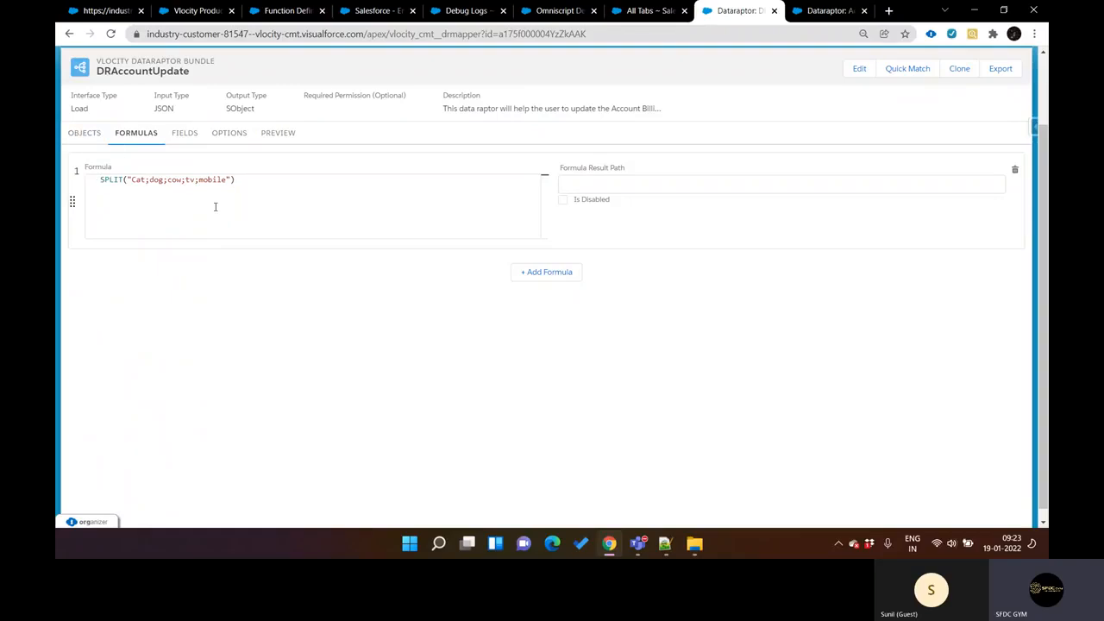
left_click(631, 183)
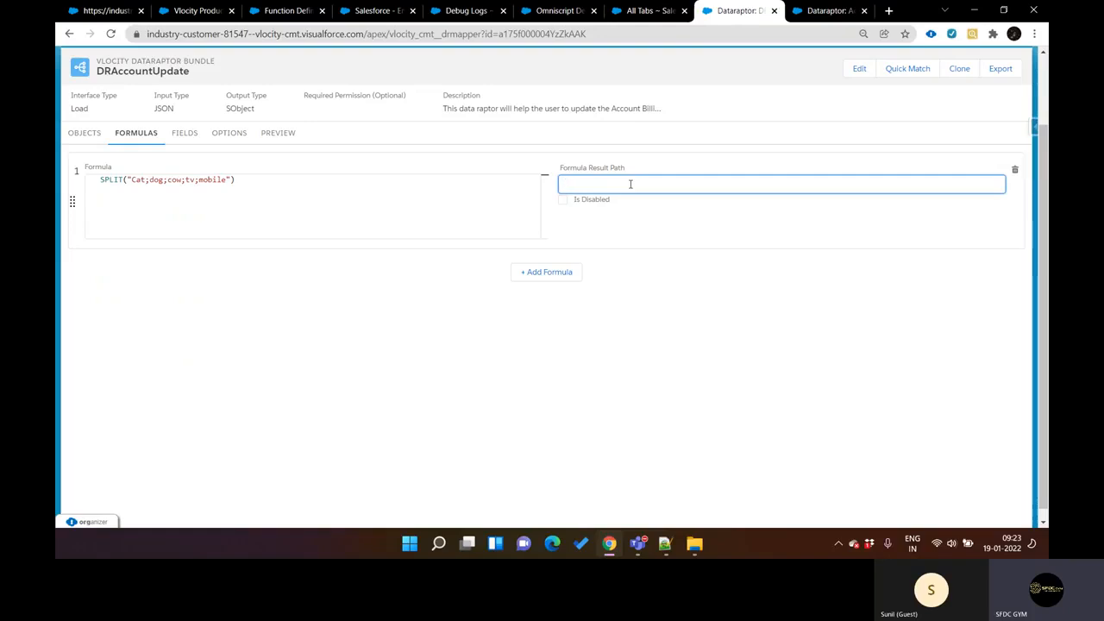
type("myValue")
left_click(648, 228)
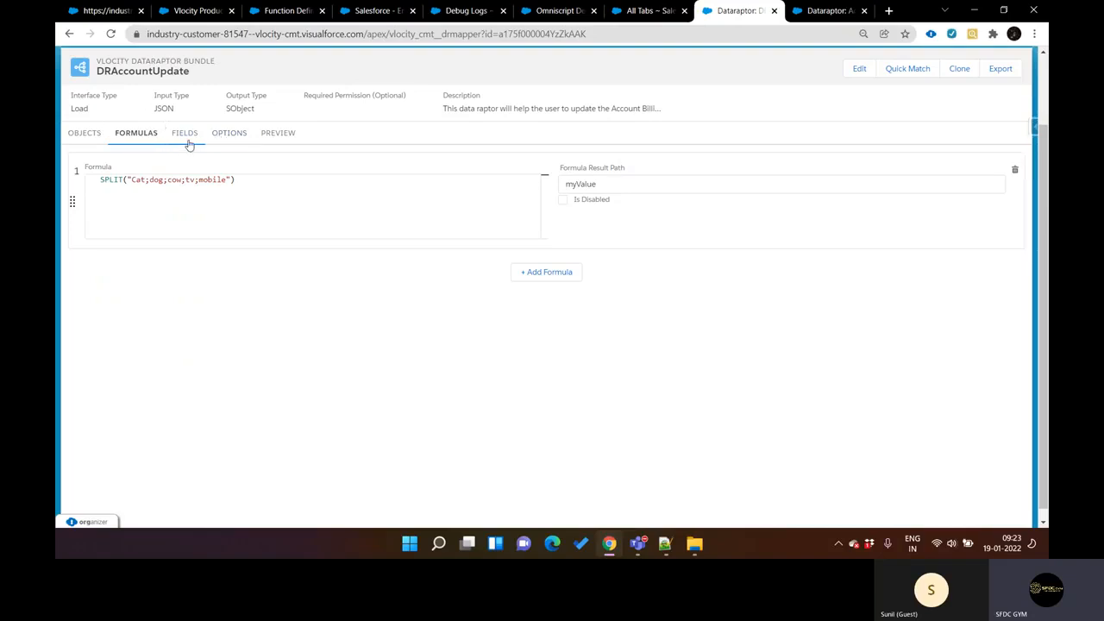
Step: Add an Account field mapping from input JSON path myValue to a new domain object field OutputValue
left_click(191, 137)
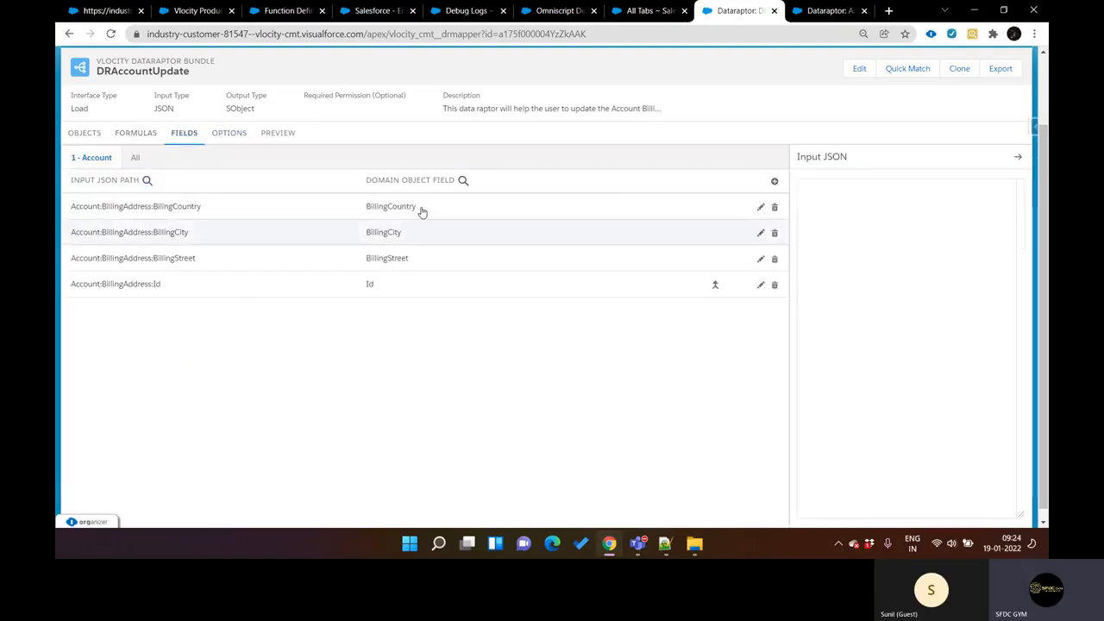
left_click(773, 182)
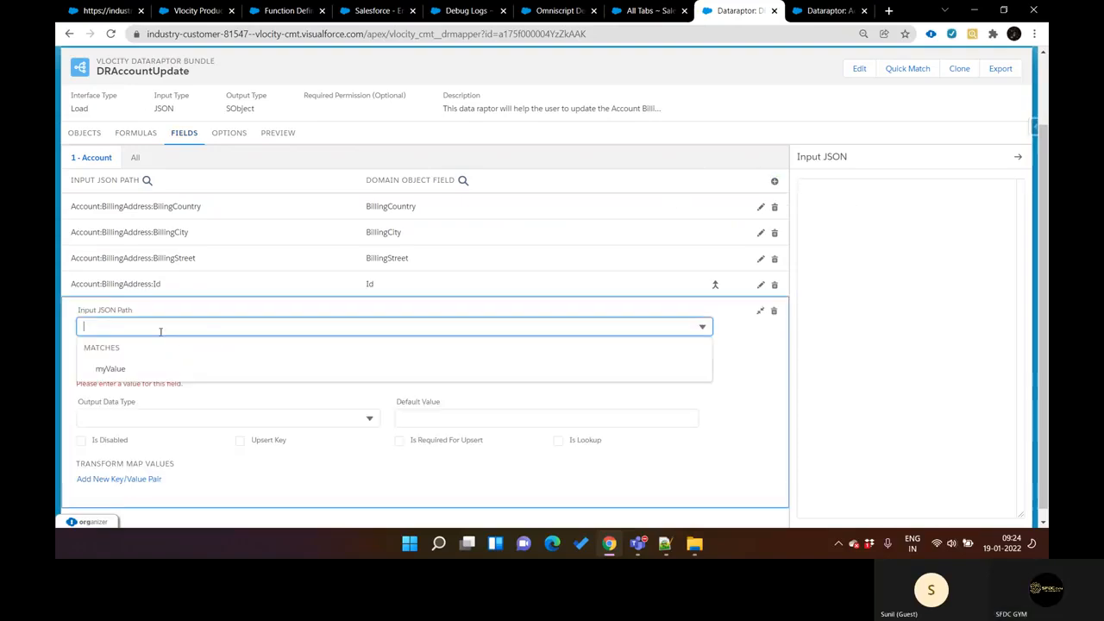
left_click(112, 368)
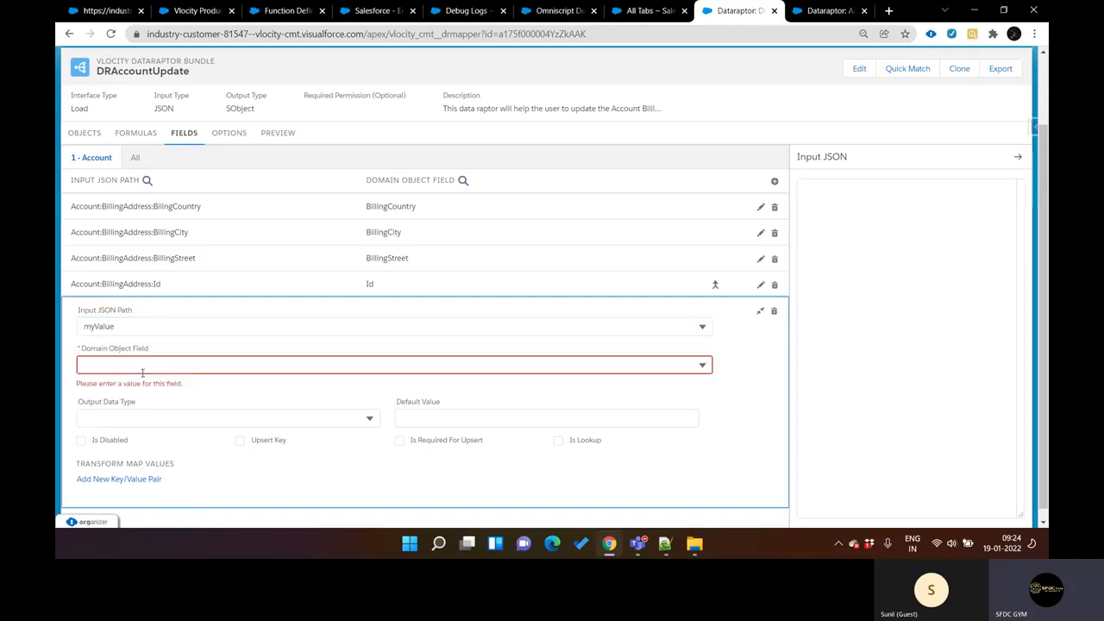
left_click(139, 366)
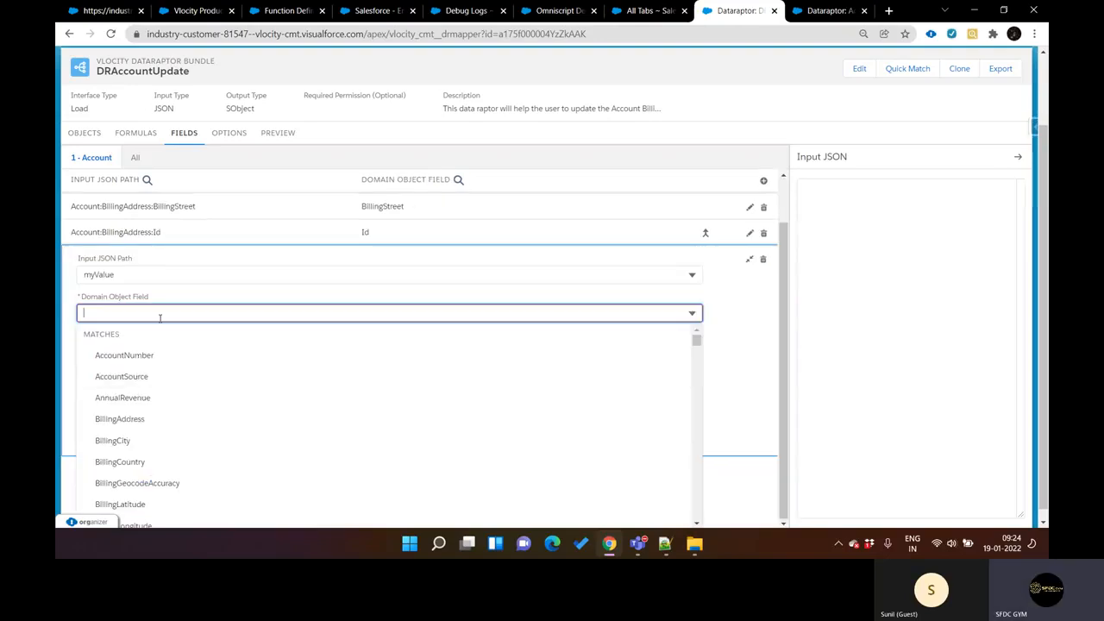
type("Out")
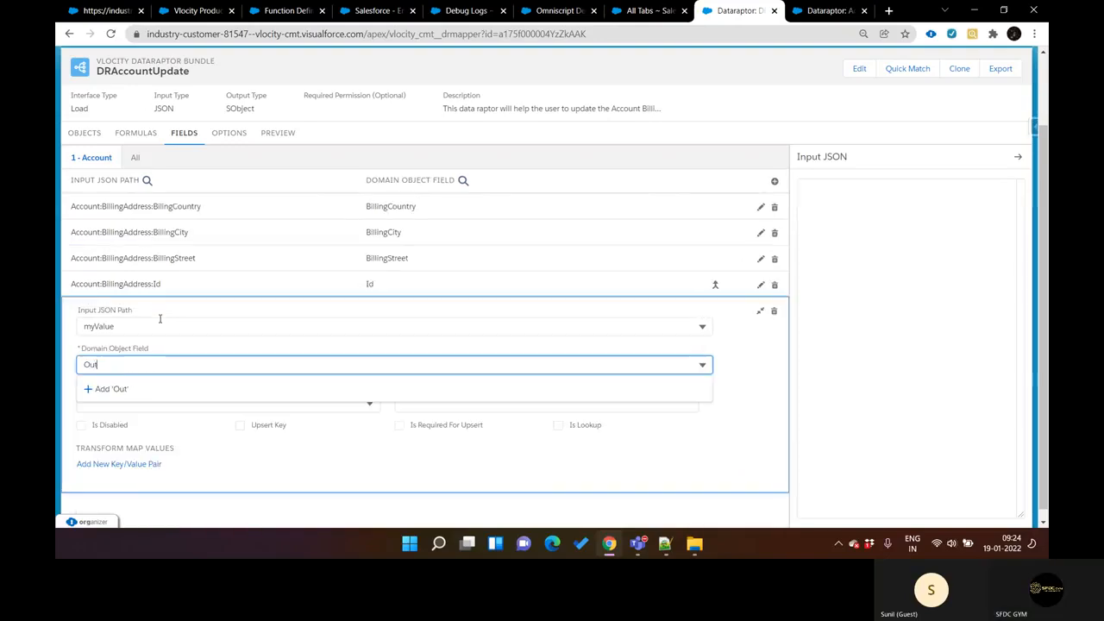
type("putValue")
left_click(143, 389)
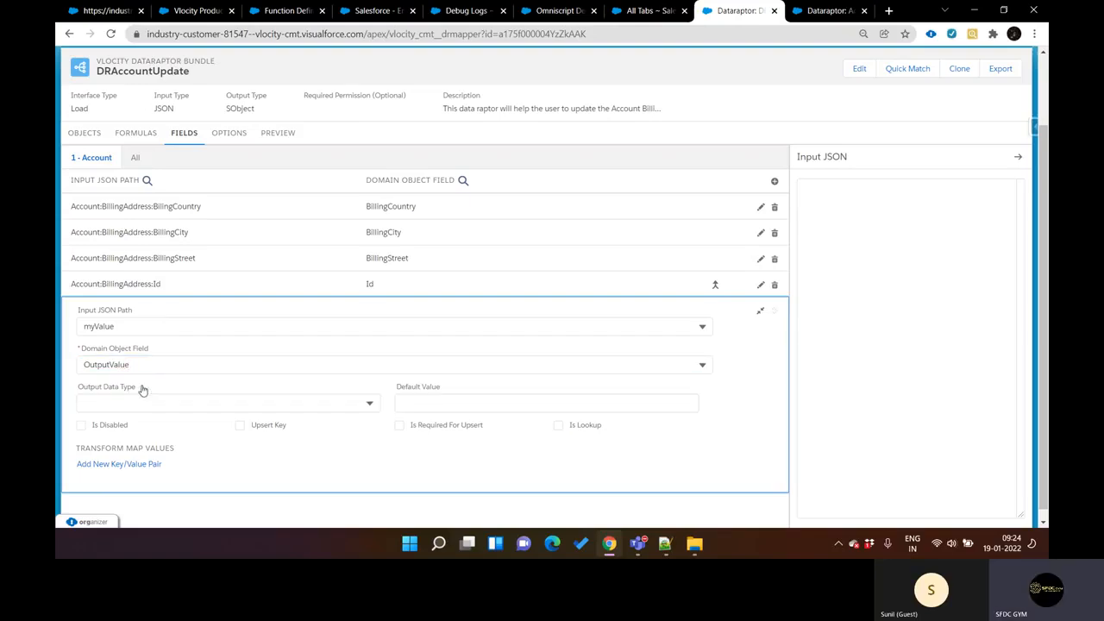
Step: Execute the DRAccountUpdate preview with empty input, check its output, and return to the object list
left_click(277, 132)
left_click(272, 514)
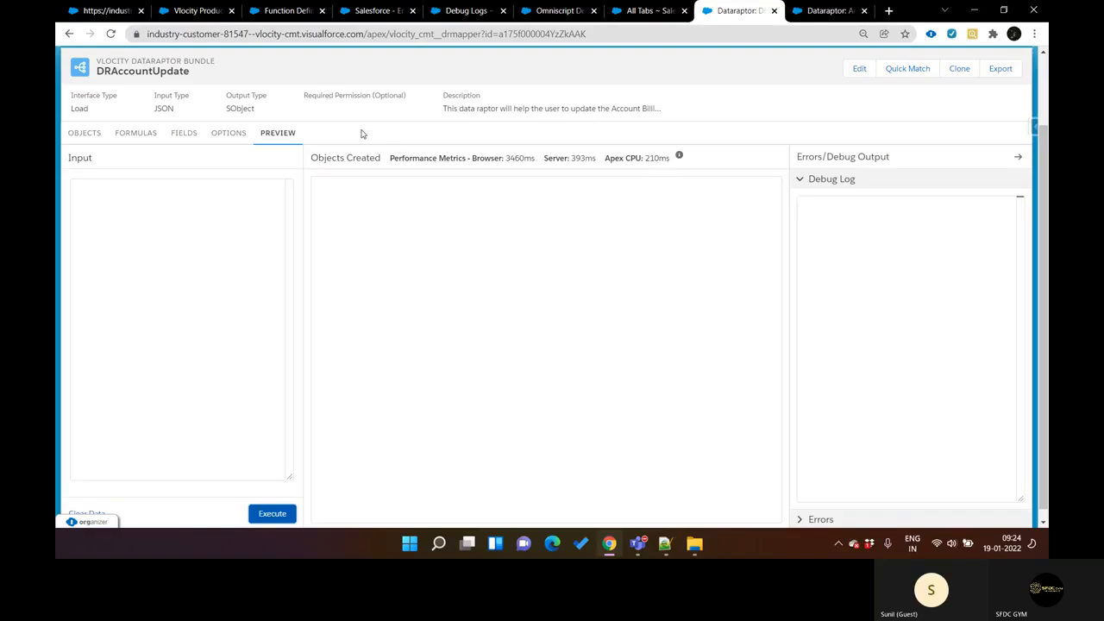
scroll(316, 321, "up", 2)
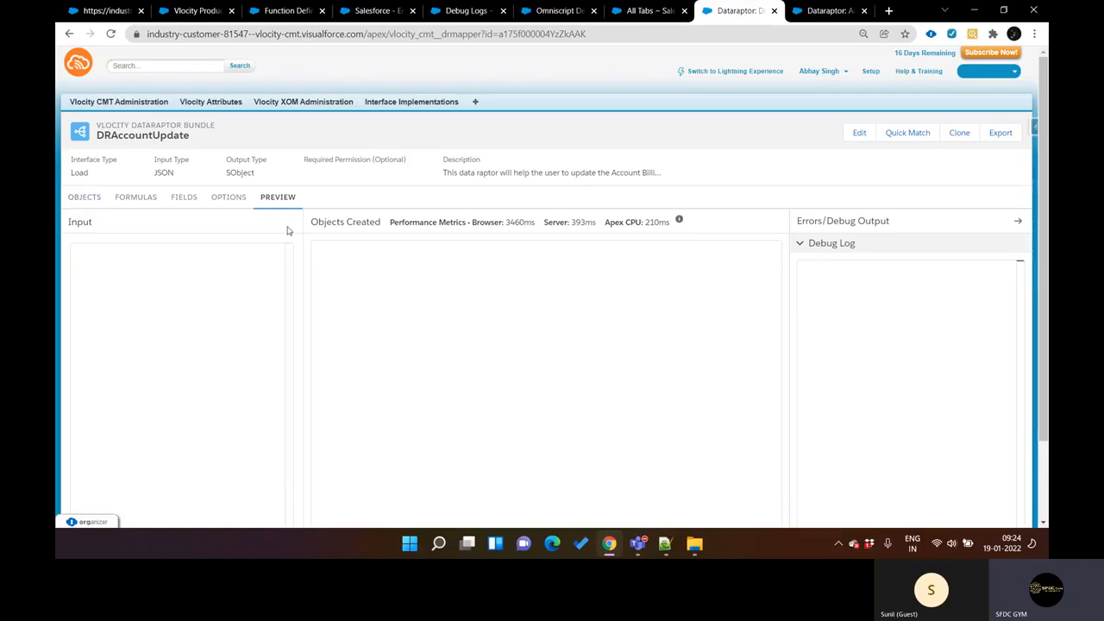
scroll(340, 307, "down", 2)
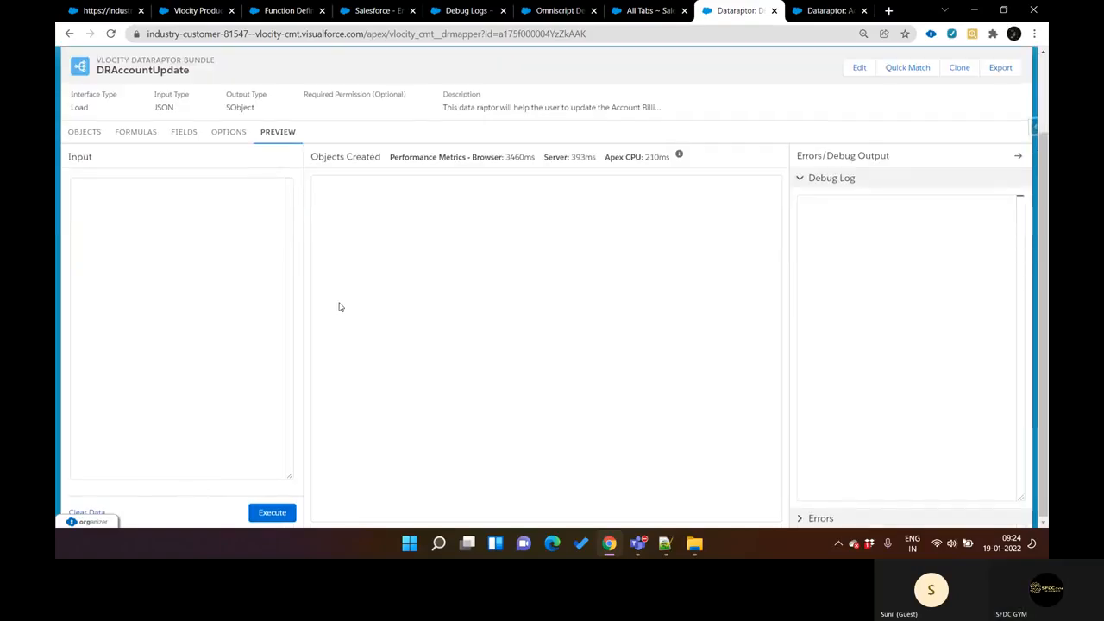
scroll(340, 307, "up", 2)
left_click(84, 196)
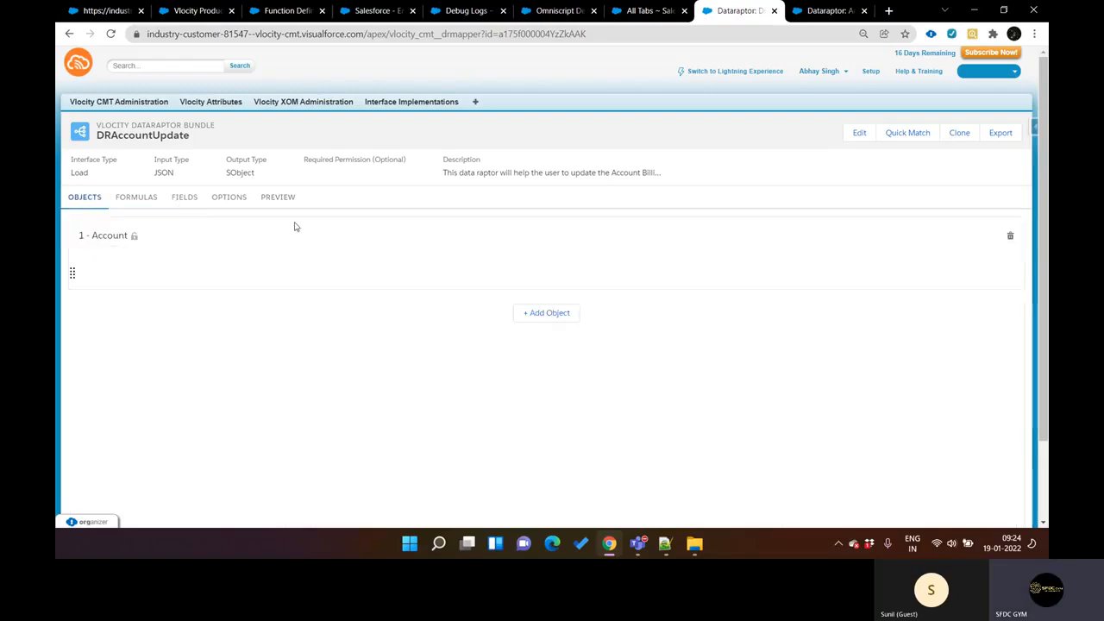
Step: Reload the Debug Logs page, list the current user's logs, and inspect the details of the most recent one
key("ctrl+Tab")
key("ctrl+shift+Tab")
key("ctrl+shift+Tab")
key("ctrl+shift+Tab")
key("ctrl+shift+Tab")
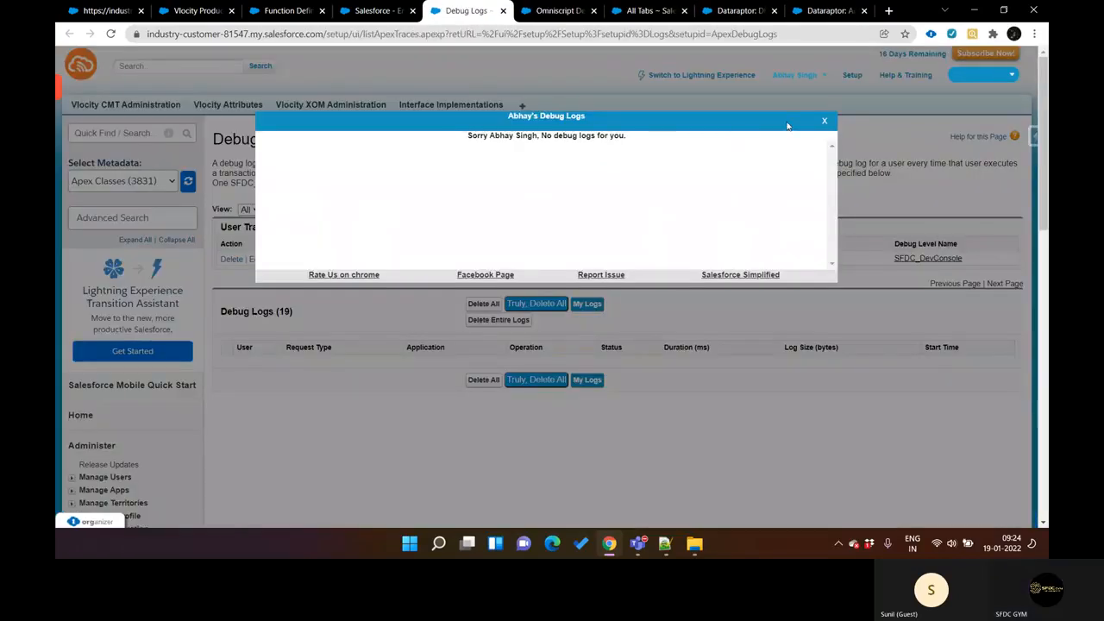
left_click(825, 122)
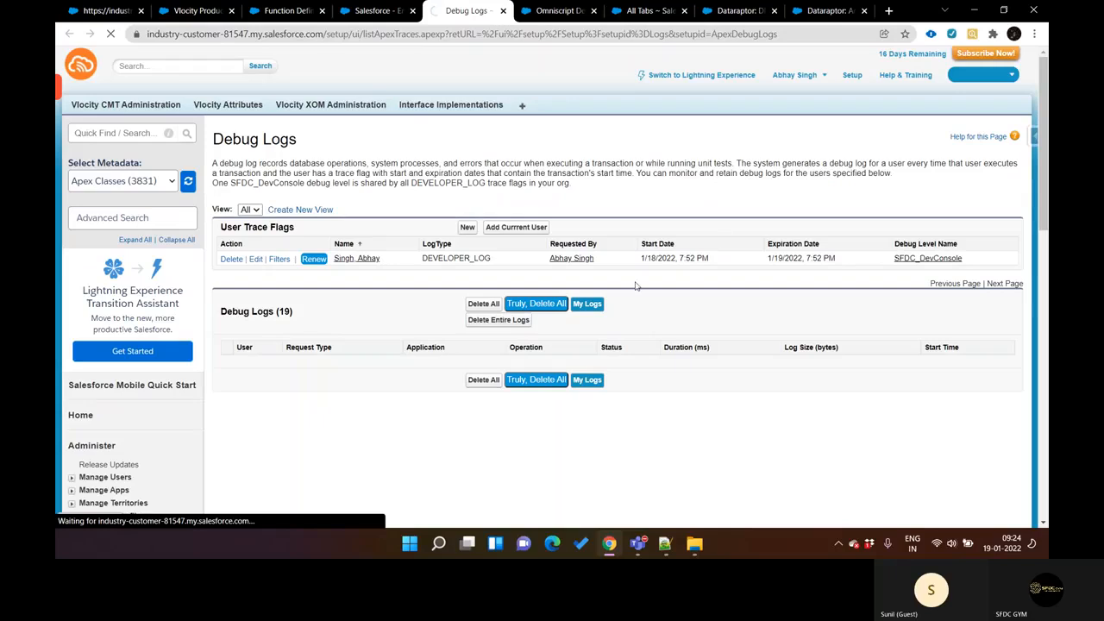
left_click(586, 304)
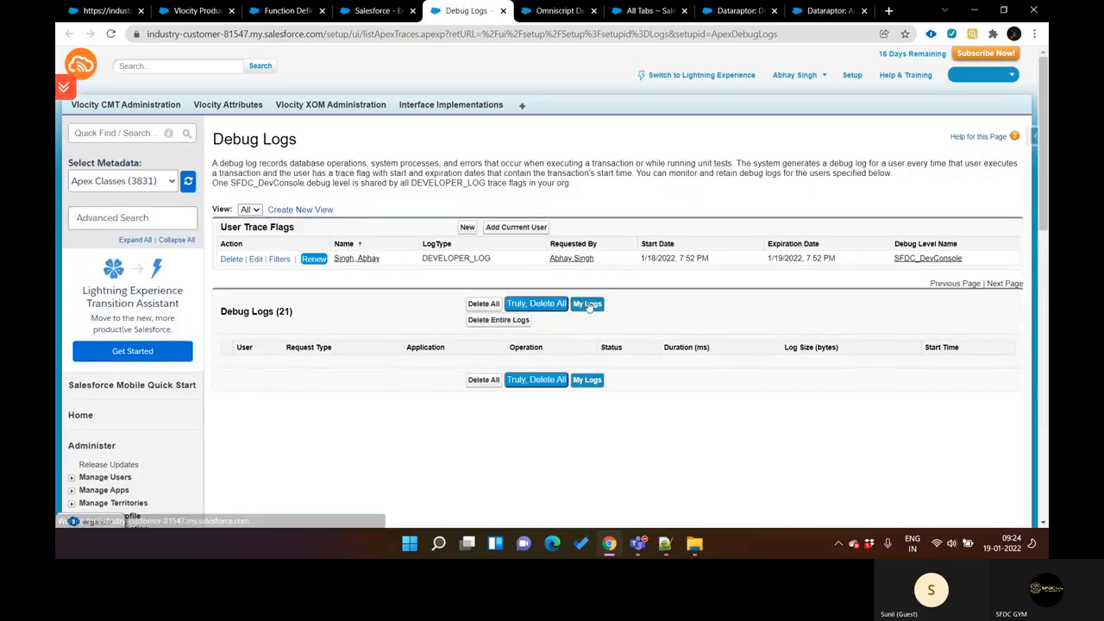
left_click(588, 304)
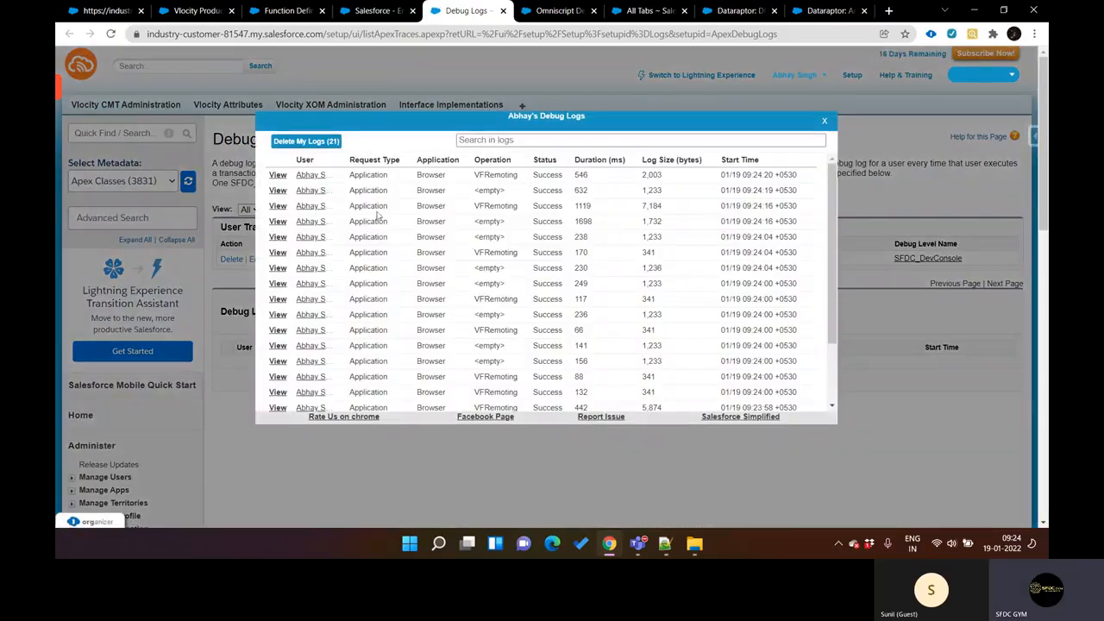
left_click(278, 175)
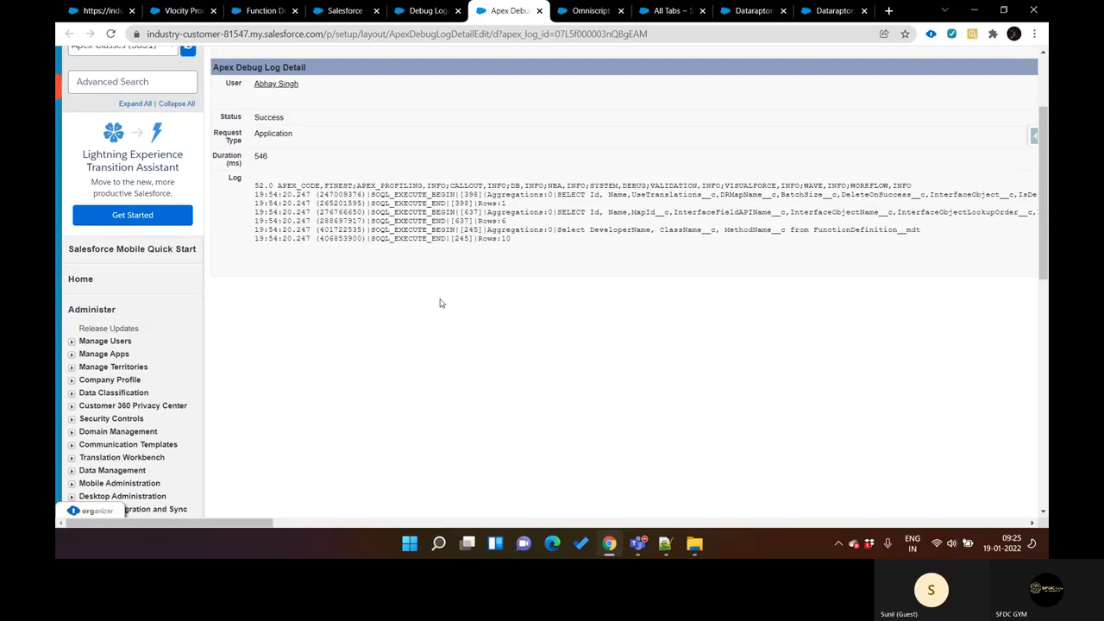
left_click(540, 11)
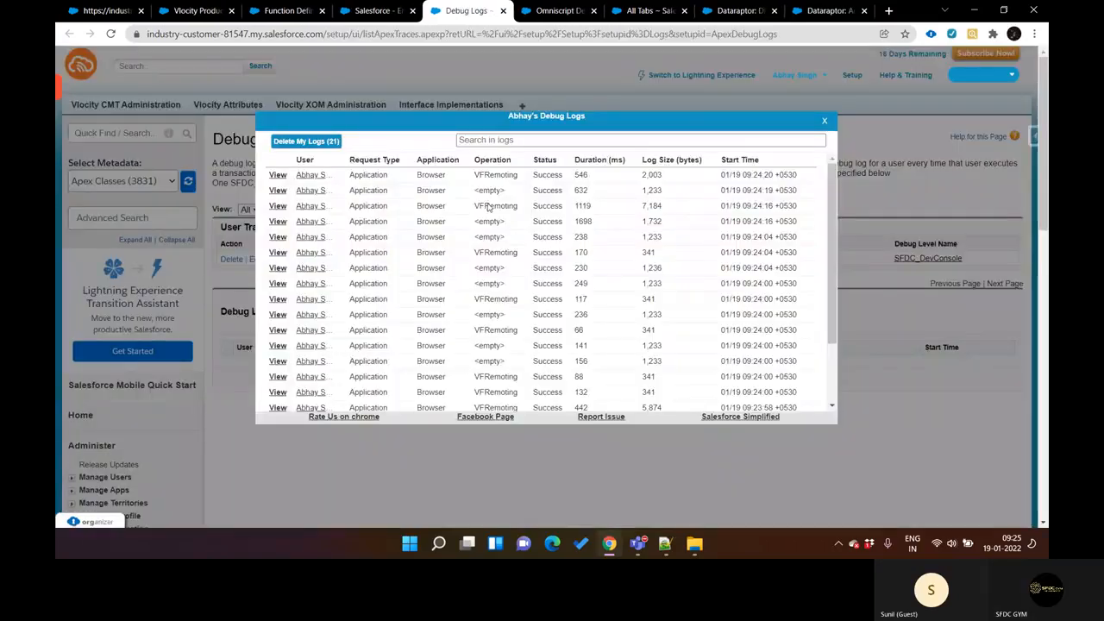
Step: Open the 7,184-byte VFRemoting debug log and read through its entries
left_click(278, 206)
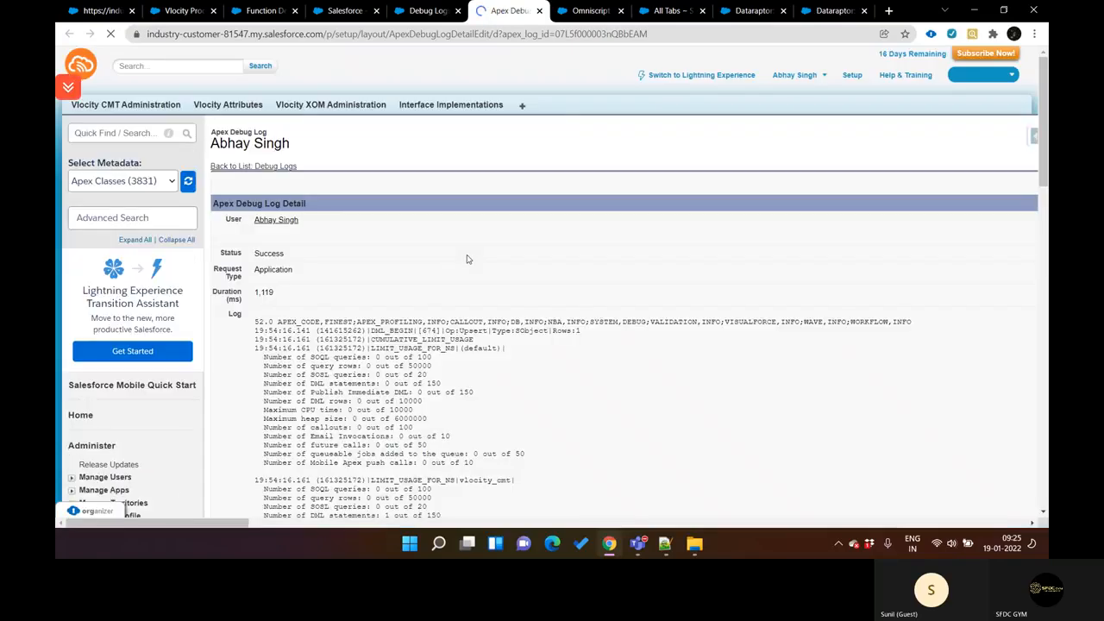
scroll(466, 259, "down", 5)
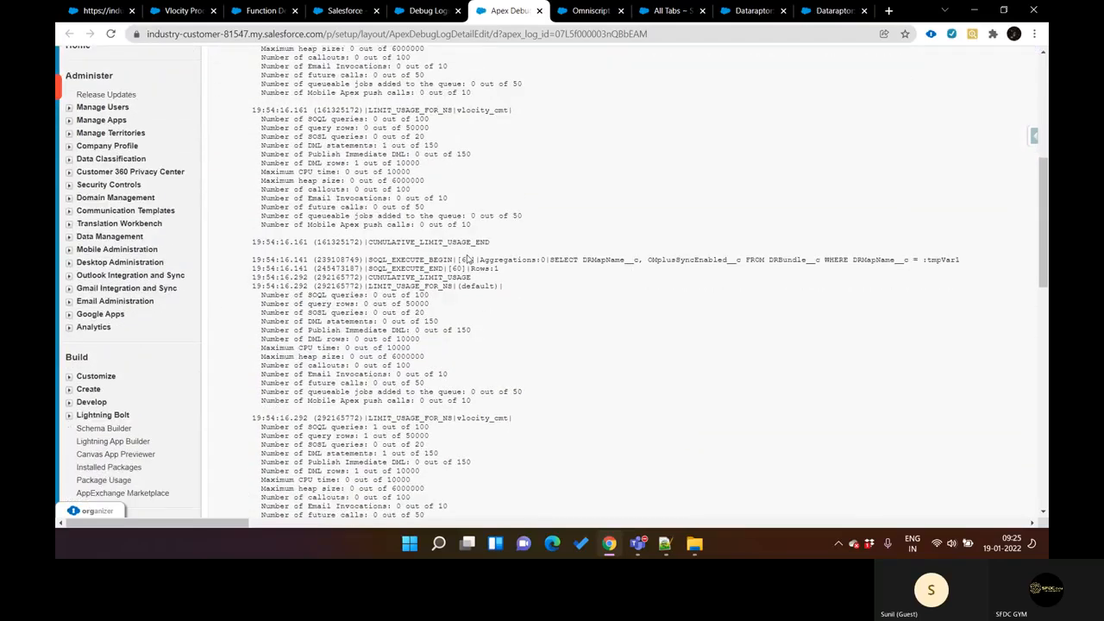
scroll(466, 258, "down", 5)
scroll(467, 254, "down", 4)
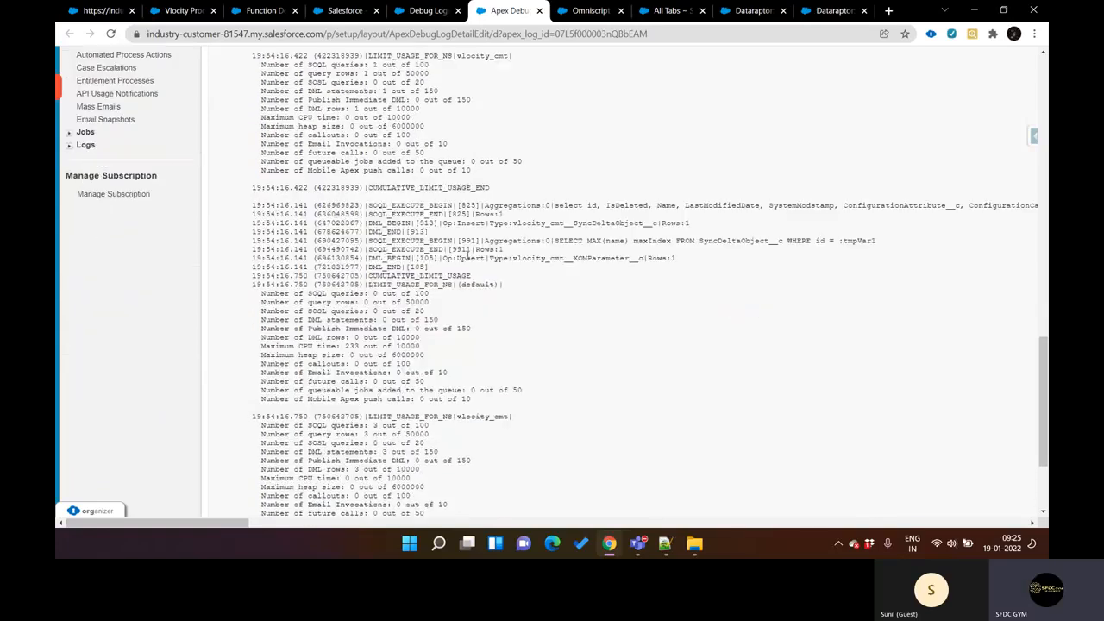
Step: Close the debug log detail and the OmniScripts list, and return to the DRAccountUpdate DataRaptor
scroll(470, 257, "up", 5)
scroll(468, 256, "up", 8)
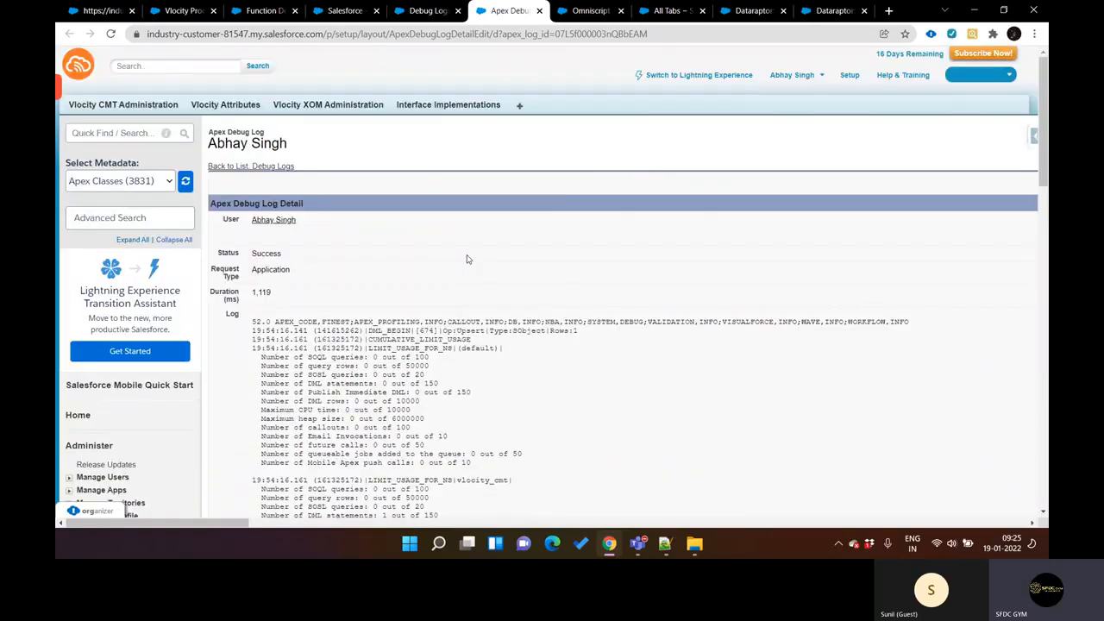
key("ctrl+w")
key("ctrl+Tab")
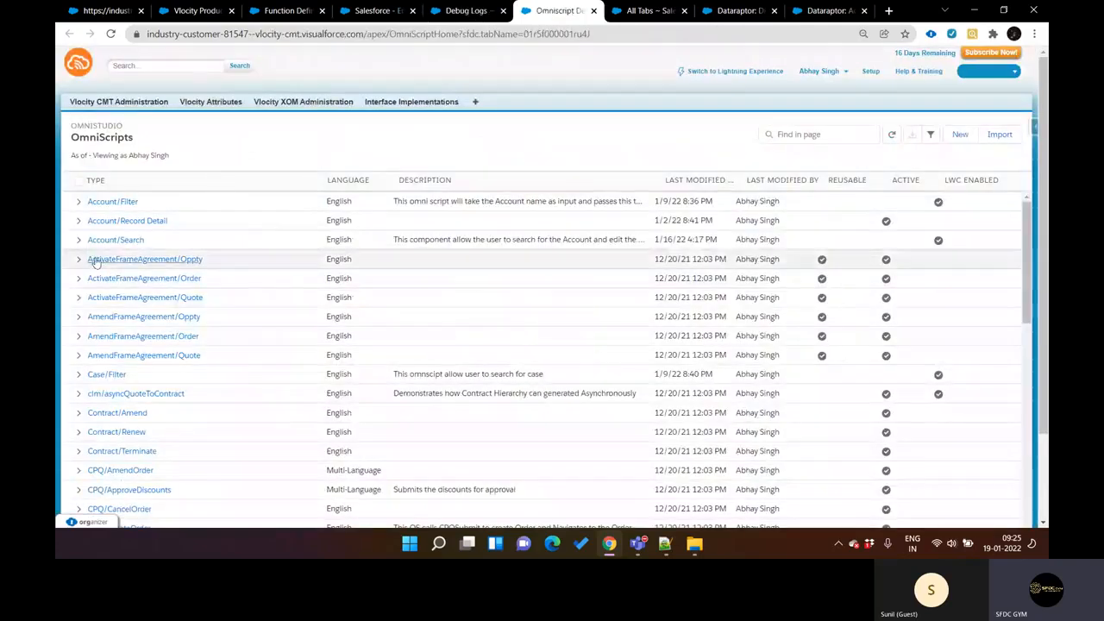
scroll(175, 383, "down", 2)
scroll(175, 383, "up", 2)
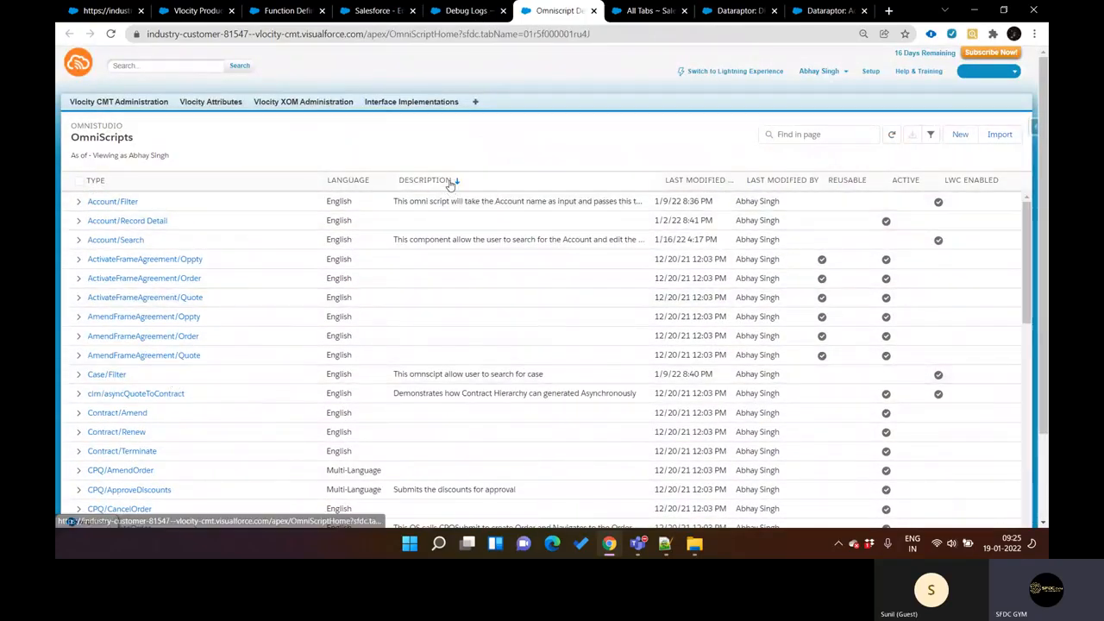
key("ctrl+w")
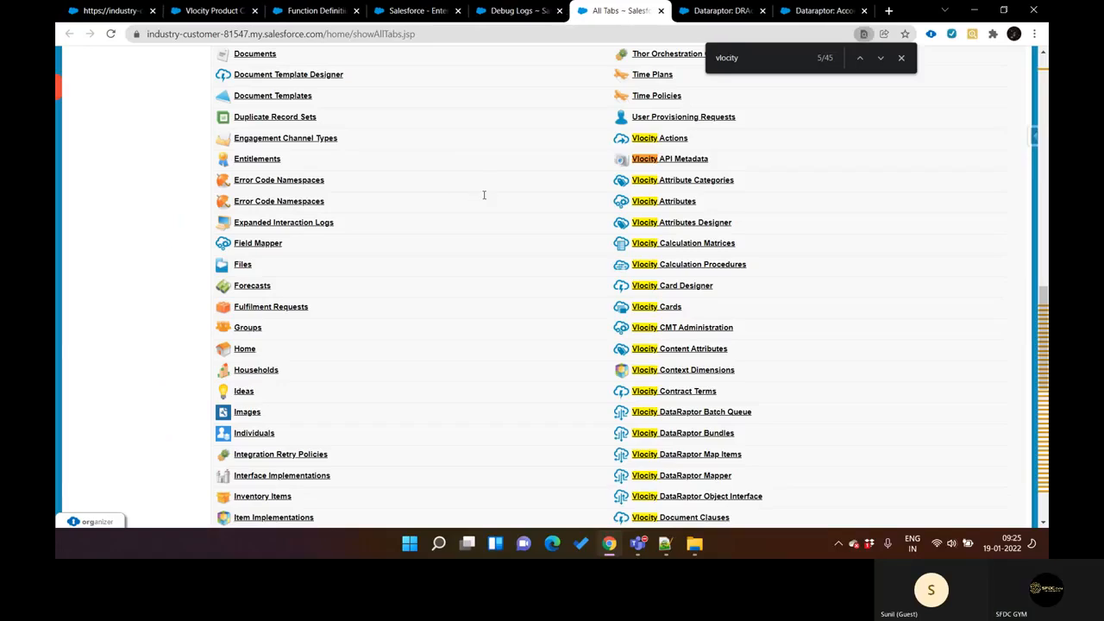
key("ctrl+shift+Tab")
key("ctrl+Tab")
key("ctrl+Tab")
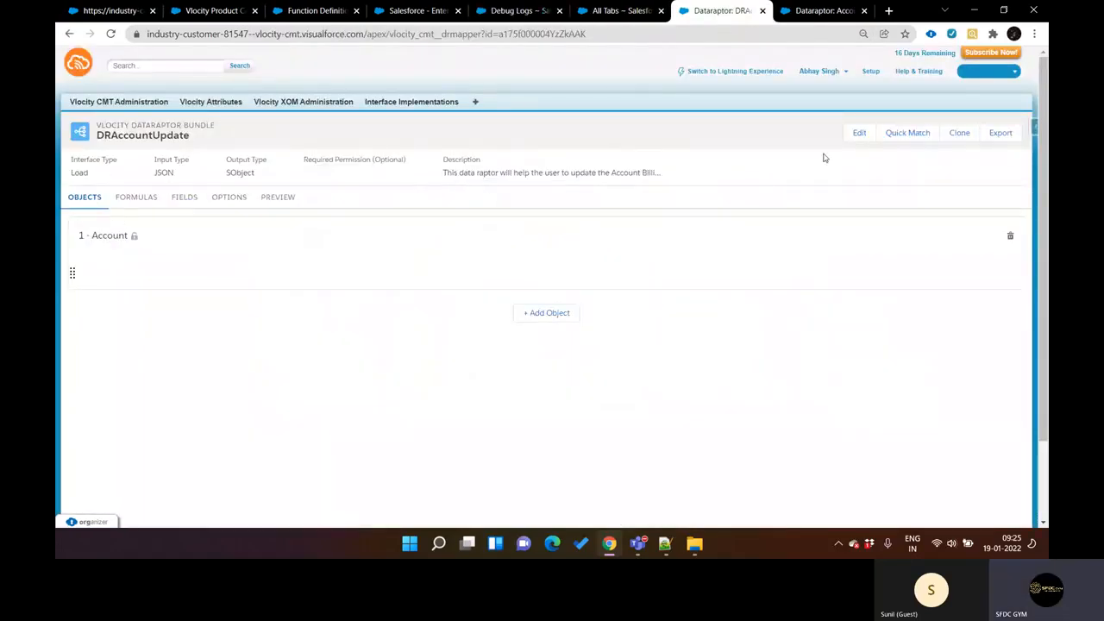
Step: Change DRAccountUpdate's interface type to Extract with JSON output and save the DataRaptor
left_click(849, 129)
left_click(483, 247)
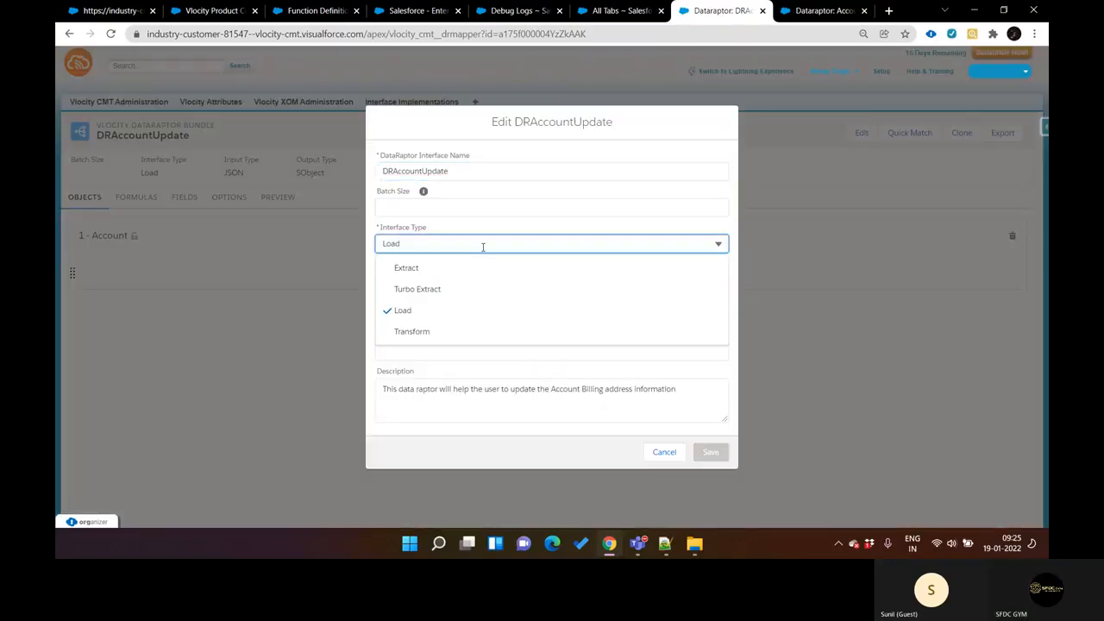
left_click(481, 268)
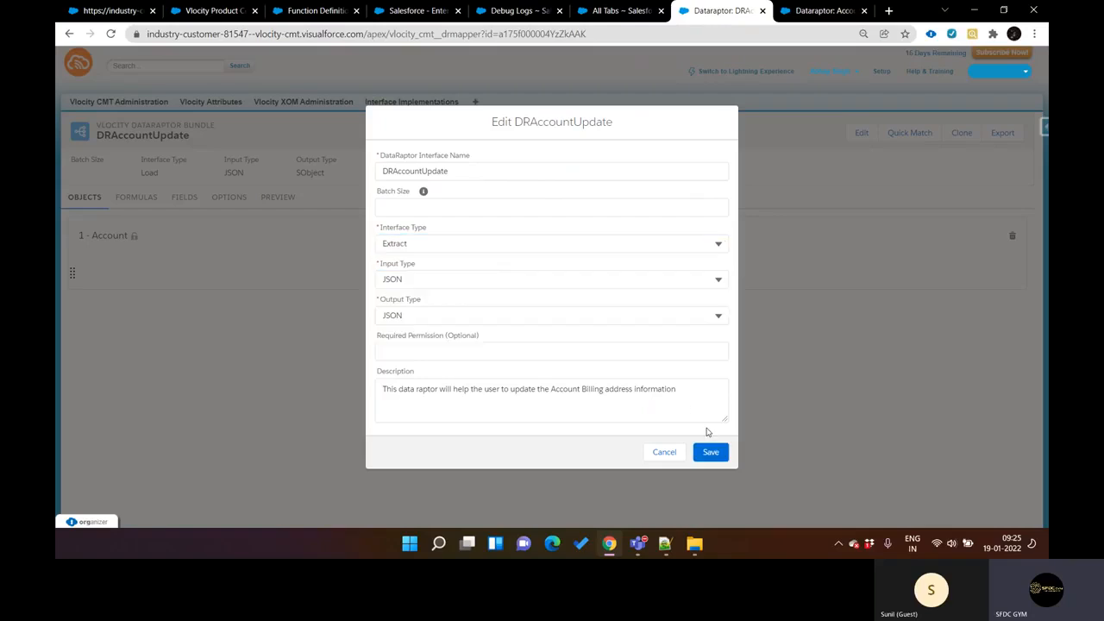
left_click(711, 453)
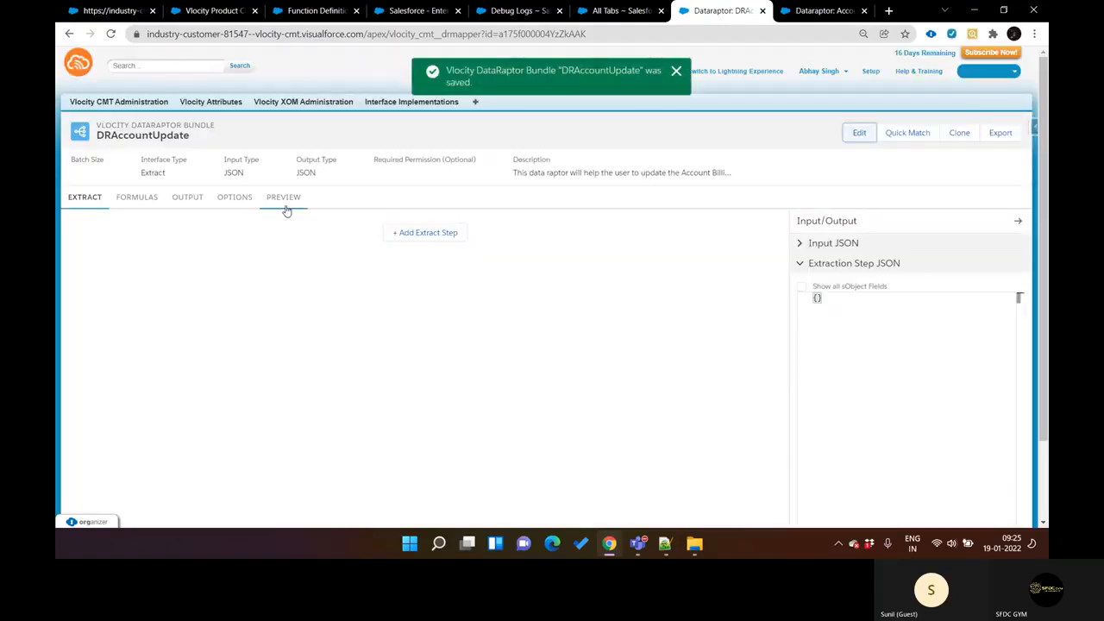
Step: Review the preview, formula, output mapping, options and extract pages of DRAccountUpdate
left_click(286, 201)
left_click(134, 198)
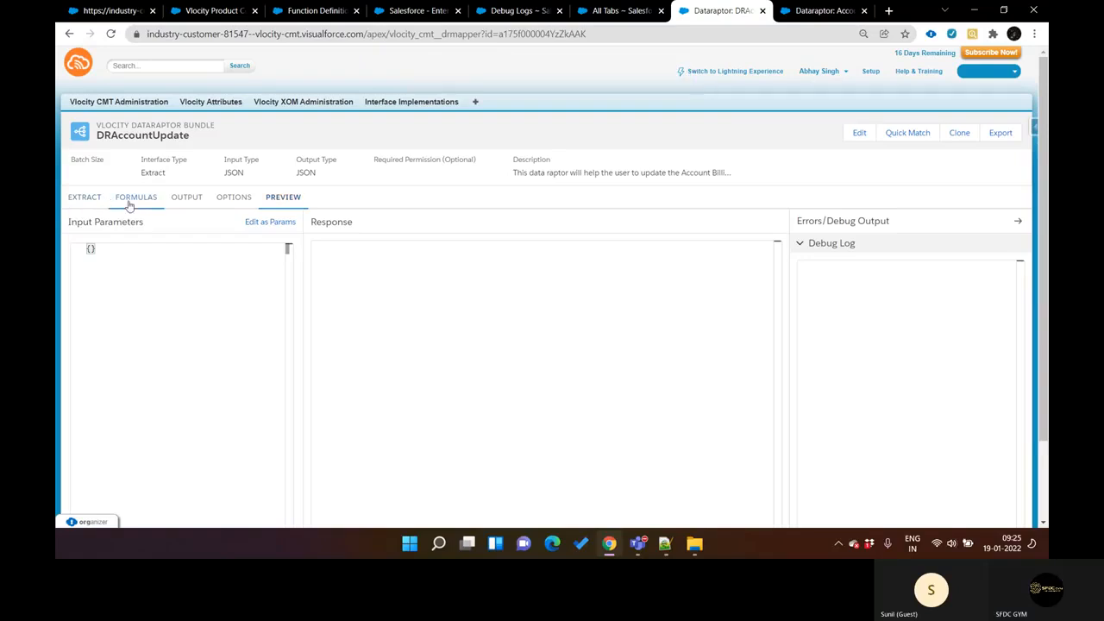
left_click(180, 201)
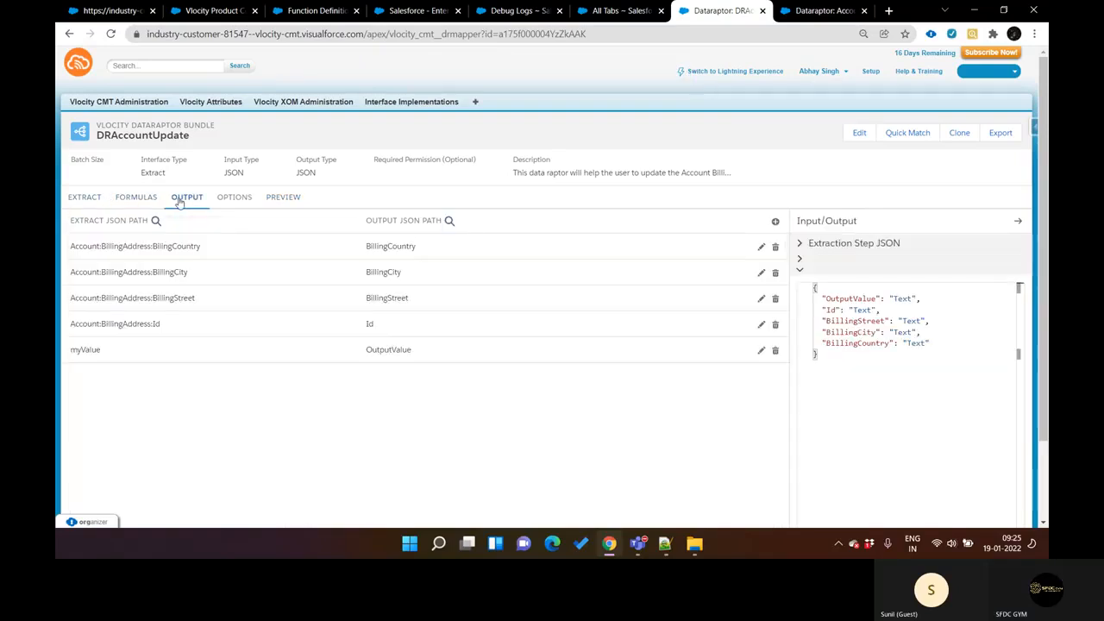
left_click(224, 198)
left_click(78, 200)
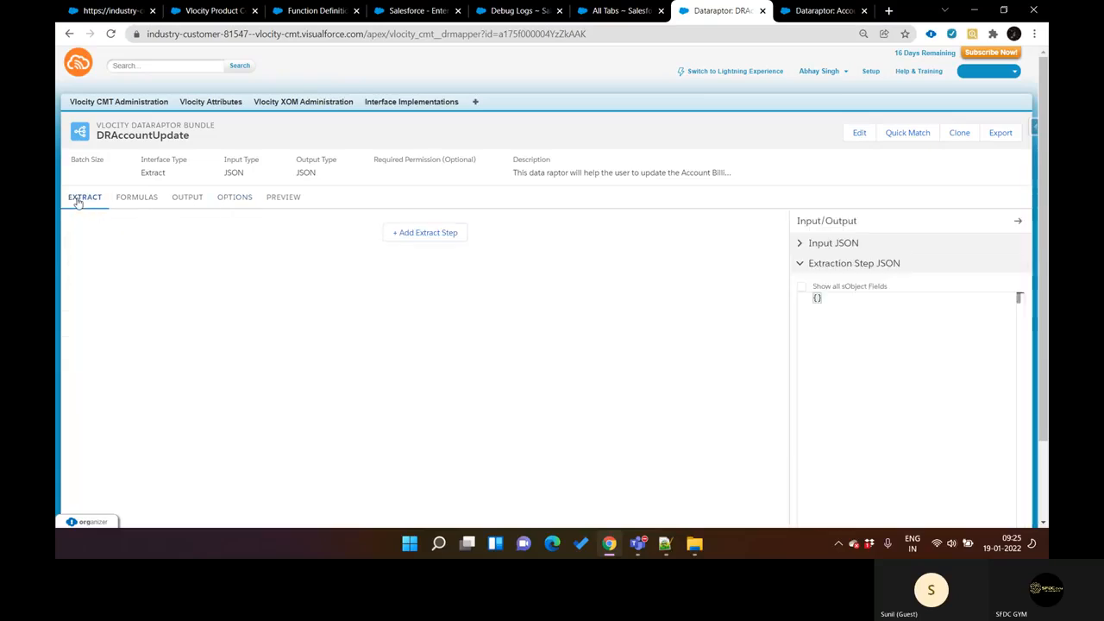
left_click(143, 199)
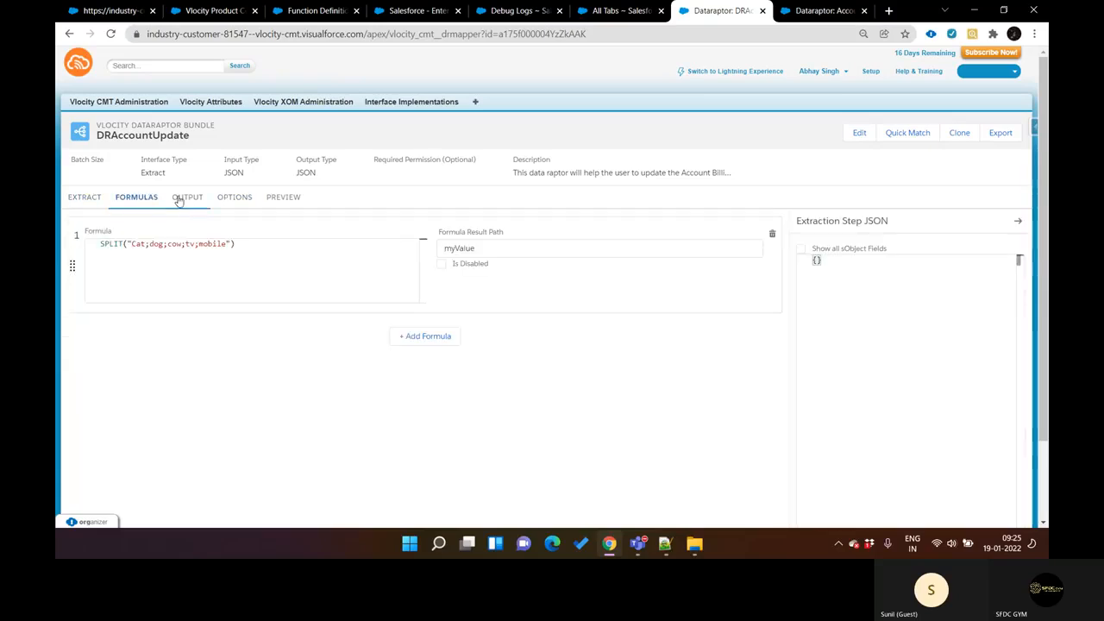
left_click(183, 198)
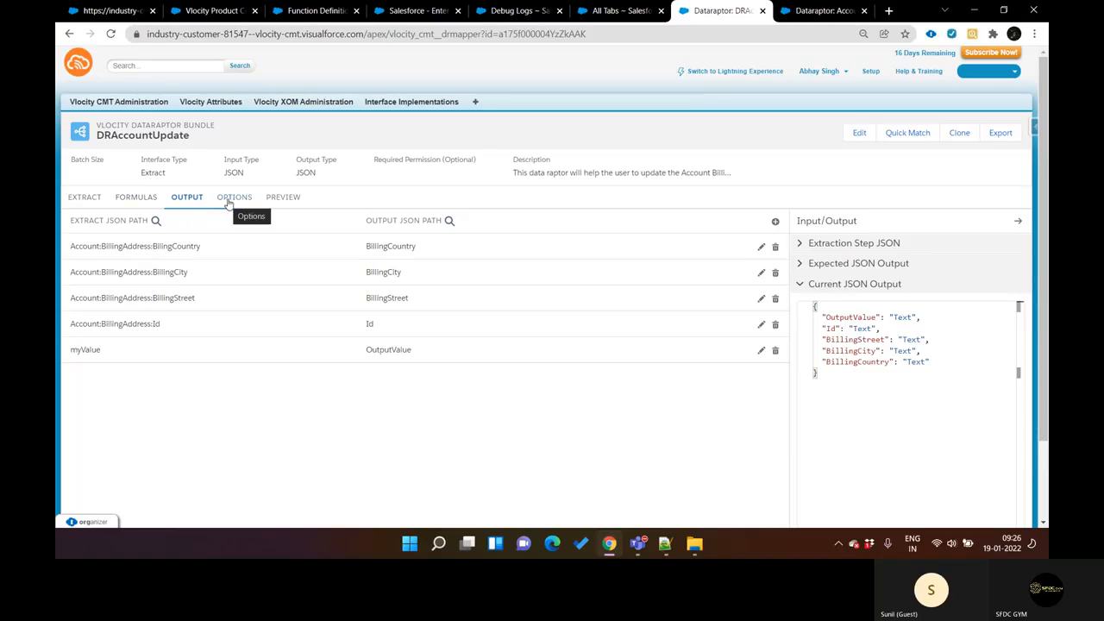
Step: Add an extract step for the Account object with the extract output path Account
left_click(76, 200)
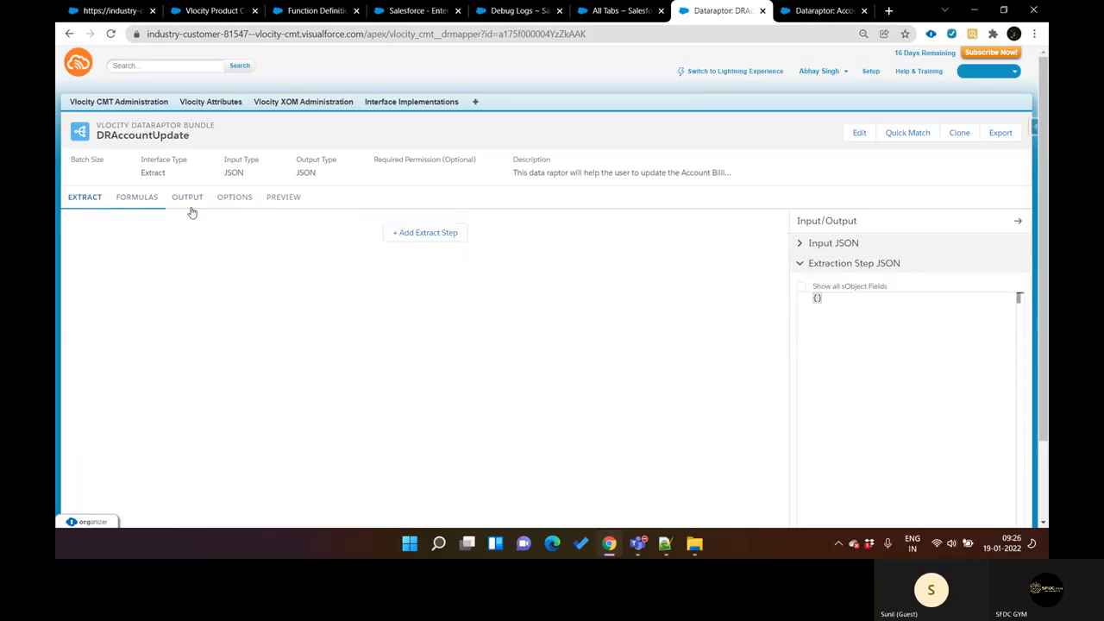
left_click(389, 235)
left_click(259, 237)
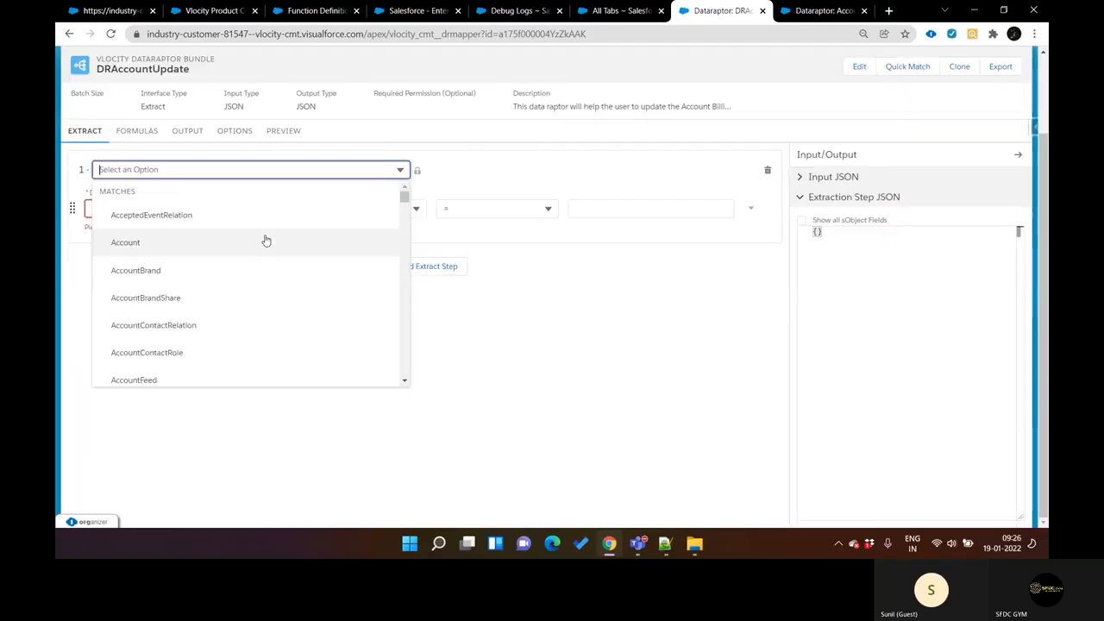
left_click(238, 248)
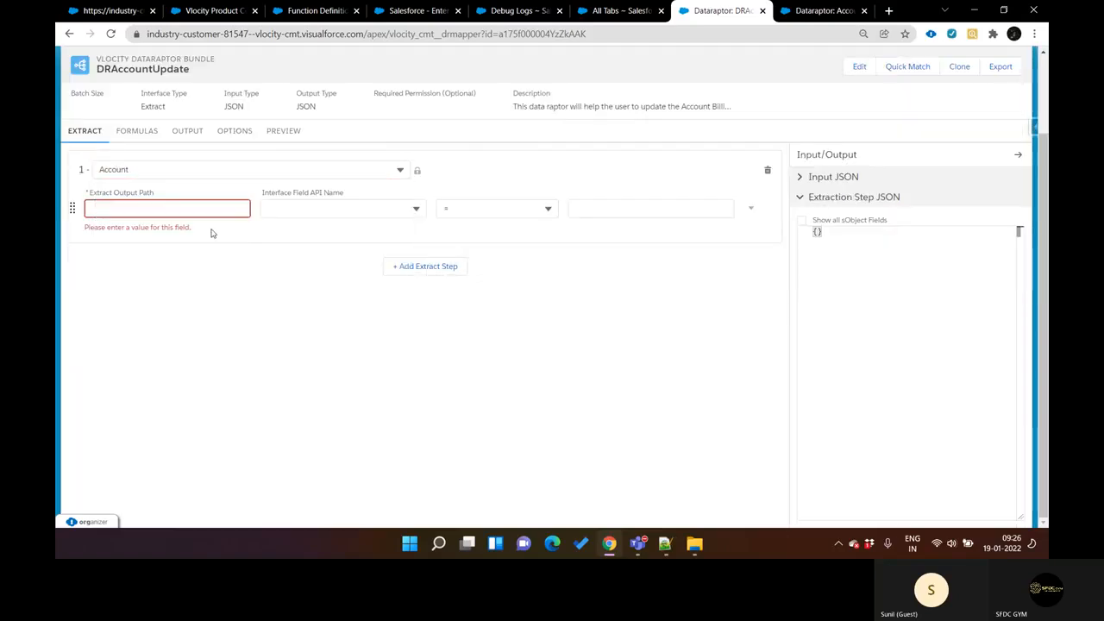
left_click(201, 207)
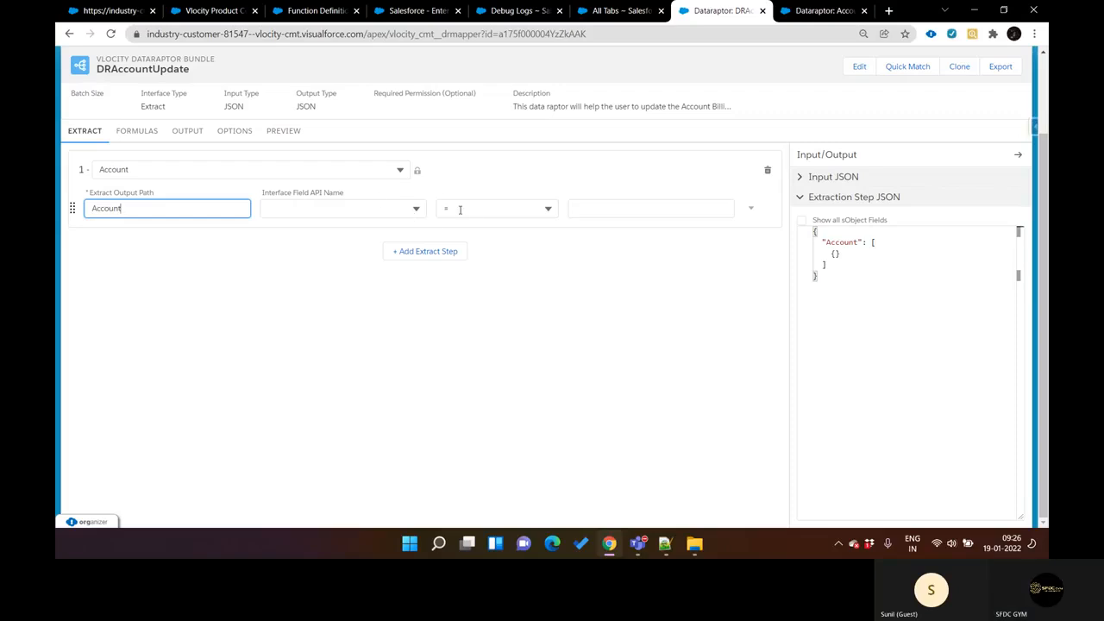
Step: Filter the Account extract step on the Id field with the <> operator and an empty value
left_click(401, 207)
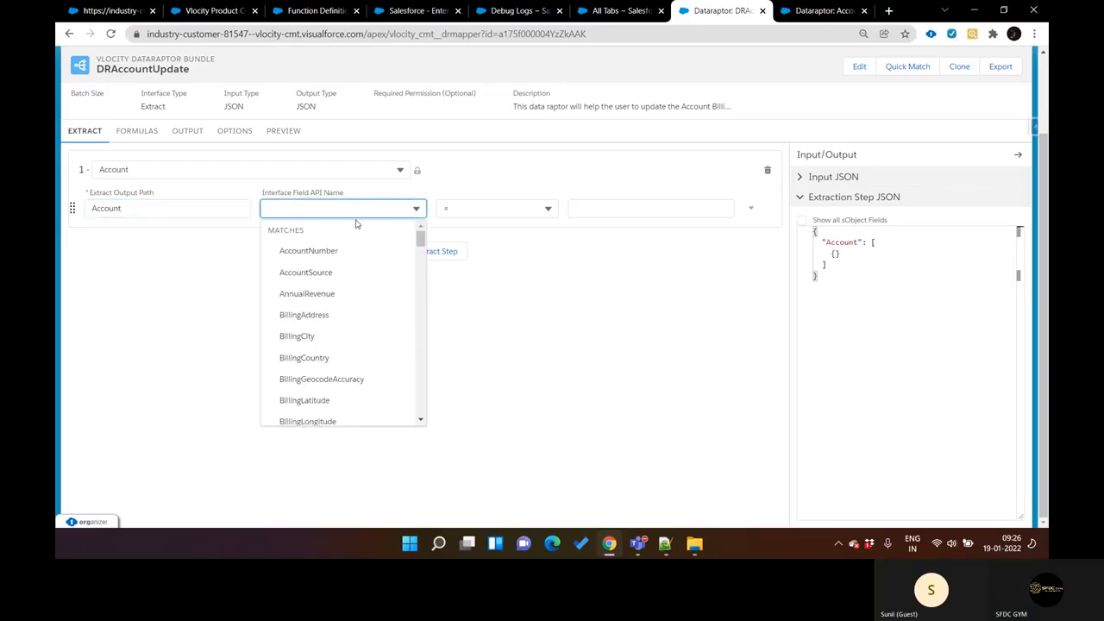
type("Id")
left_click(353, 273)
left_click(500, 210)
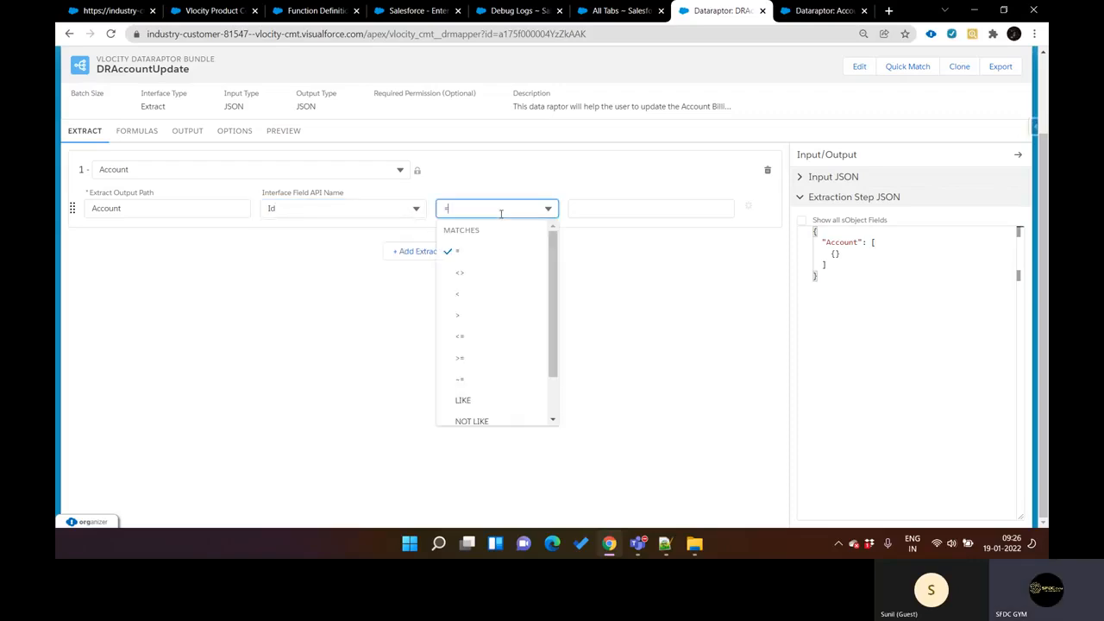
left_click(483, 273)
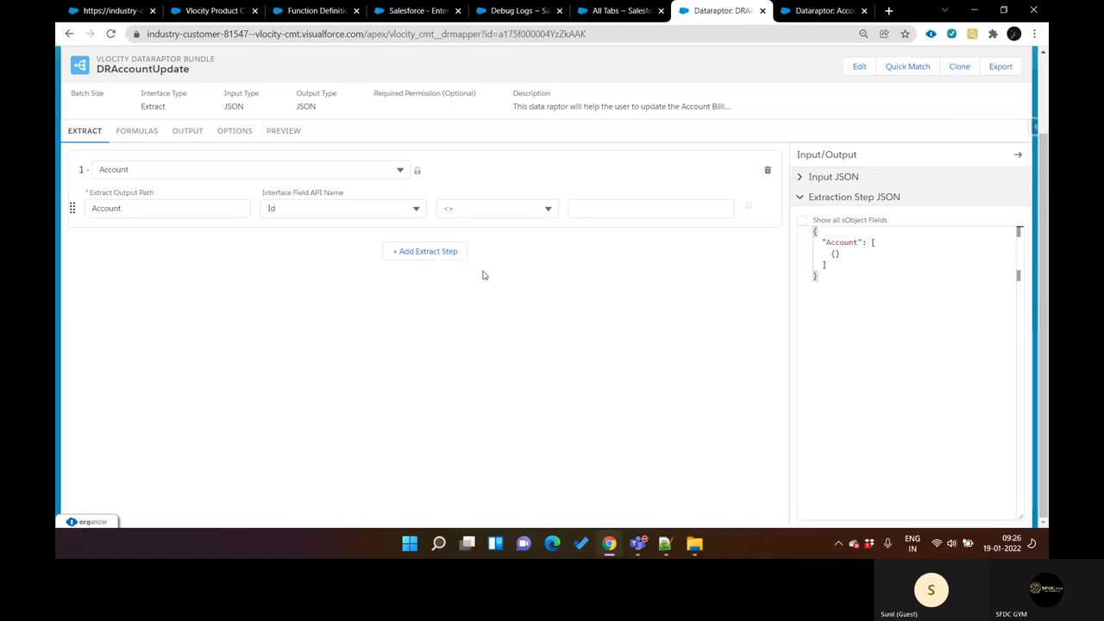
Step: Execute the DRAccountUpdate preview with empty input and inspect its debug log and errors
left_click(282, 131)
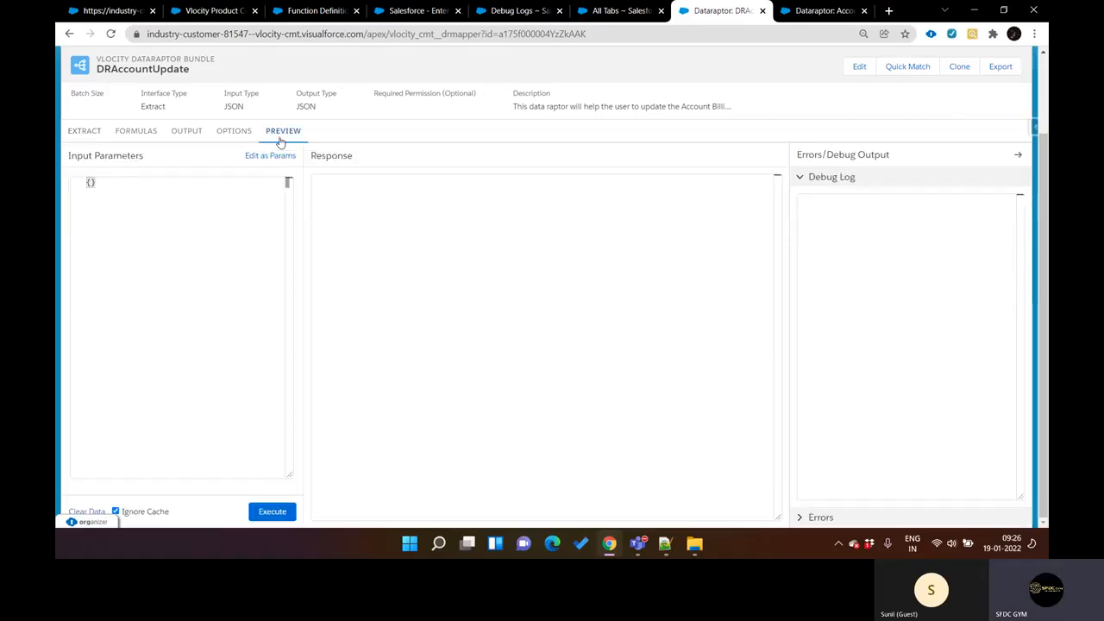
left_click(285, 510)
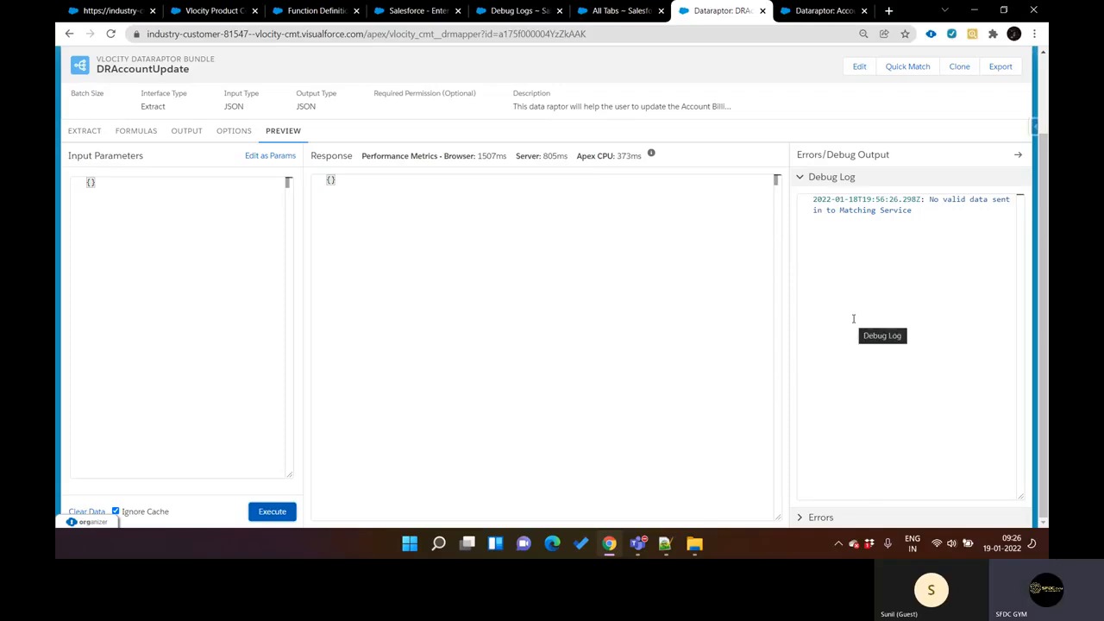
left_click(815, 517)
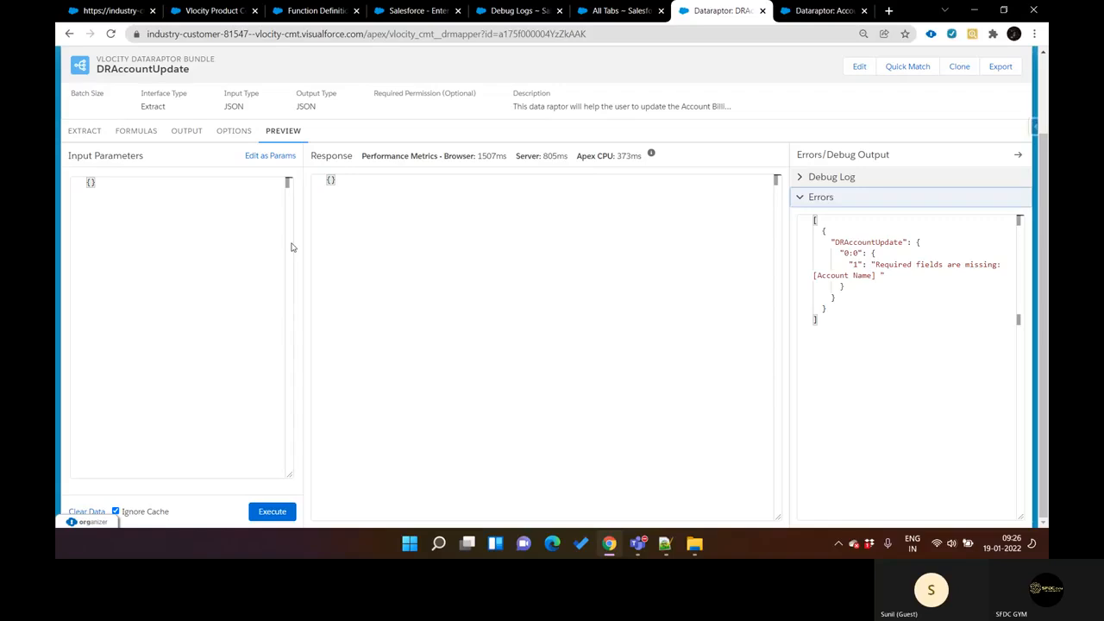
Step: Change the Account extract step's filter to the Name field with the = operator
left_click(86, 131)
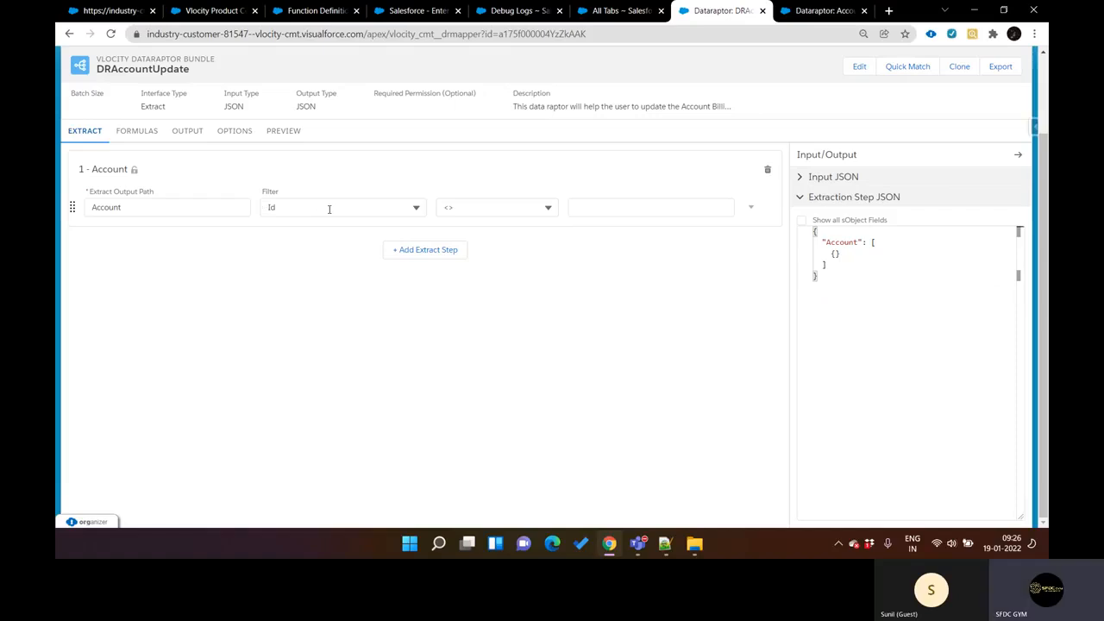
left_click(328, 209)
type("name")
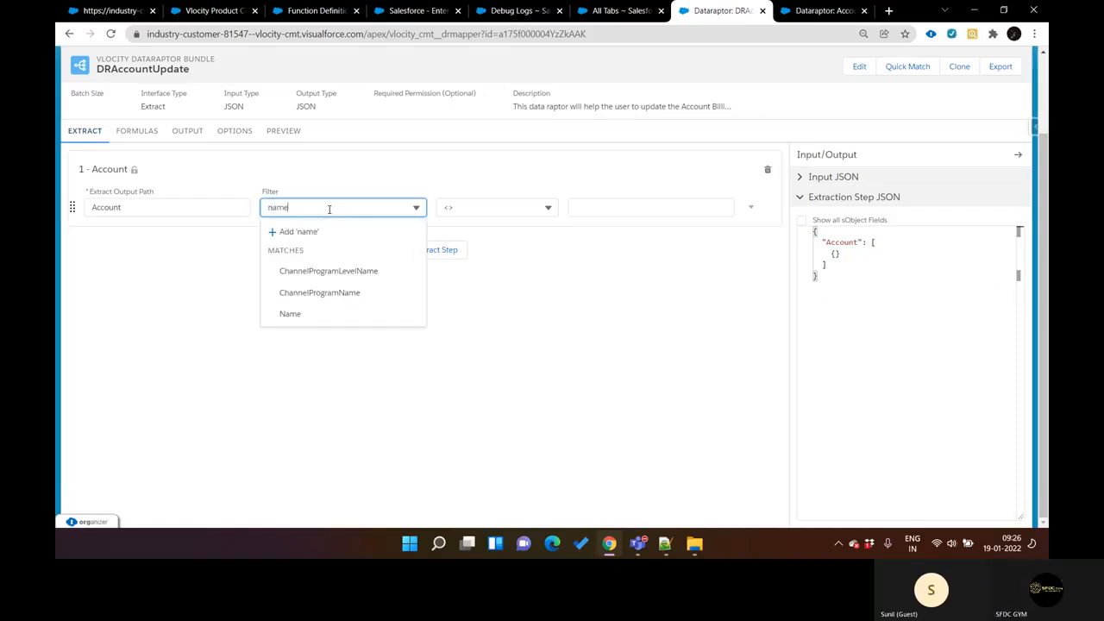
left_click(325, 314)
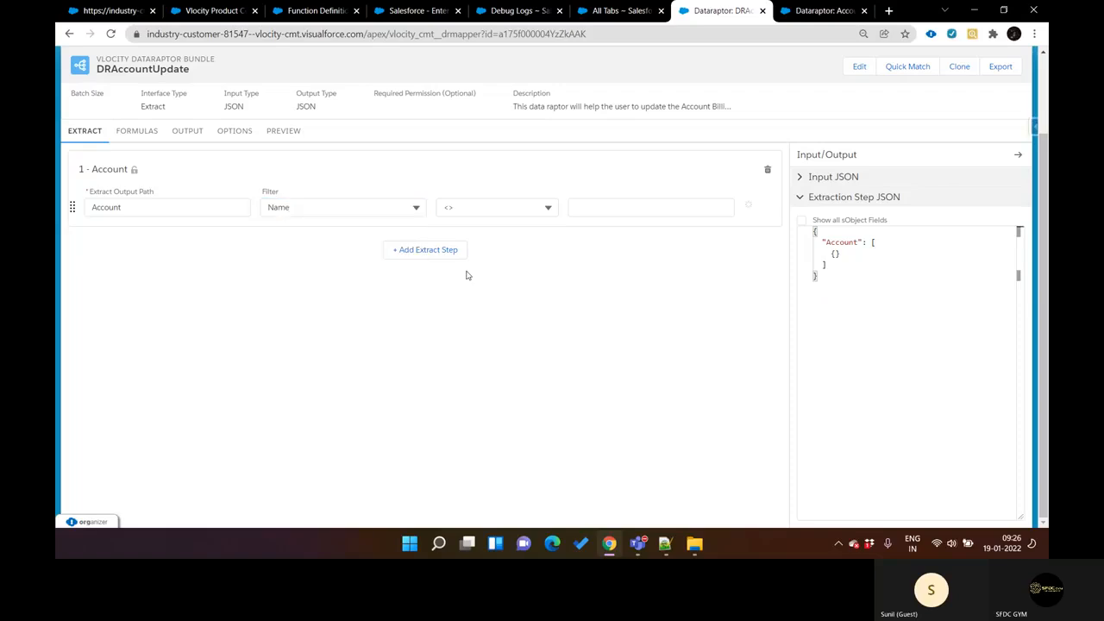
left_click(500, 207)
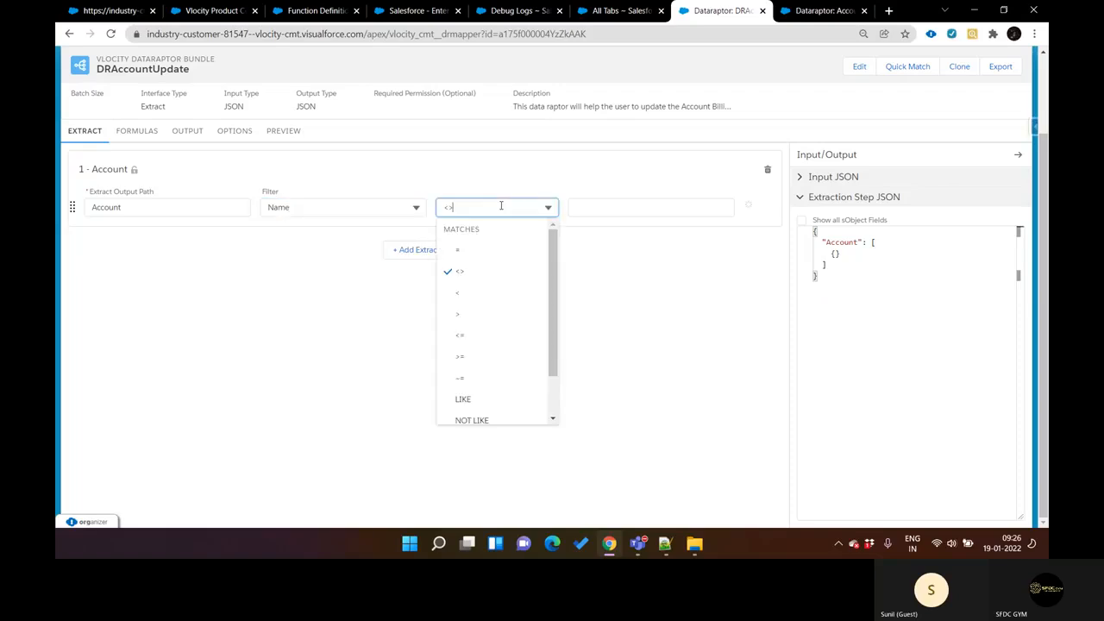
left_click(484, 250)
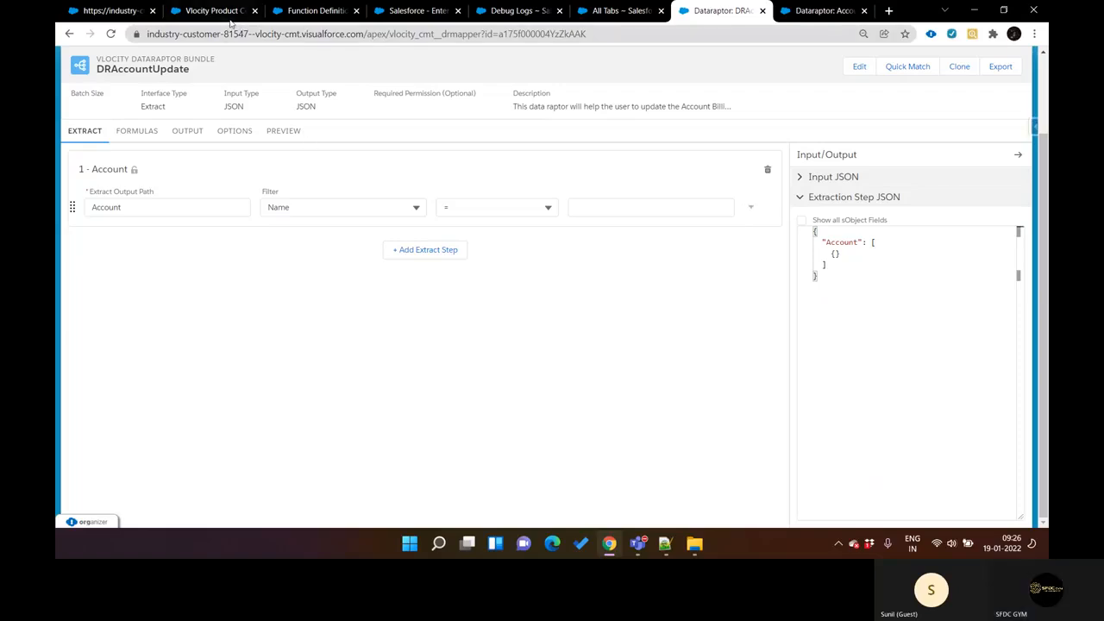
Step: Go to the SPLIT function definition page and open Setup in a new browser tab
left_click(226, 12)
left_click(112, 10)
key("ctrl+Tab")
key("ctrl+Tab")
key("ctrl+Tab")
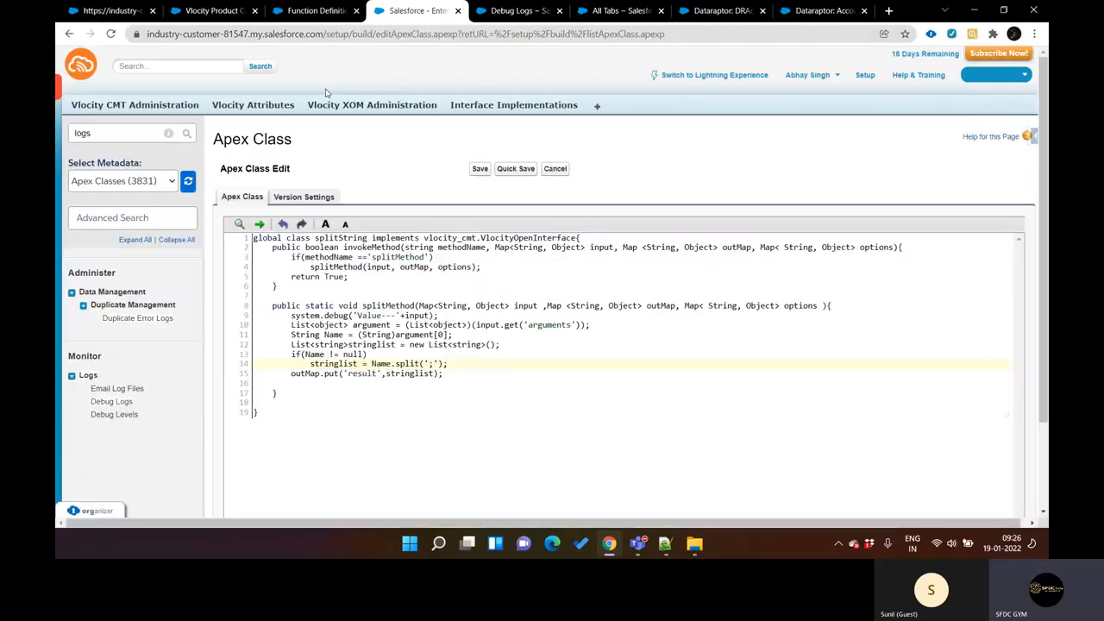
key("ctrl+shift+Tab")
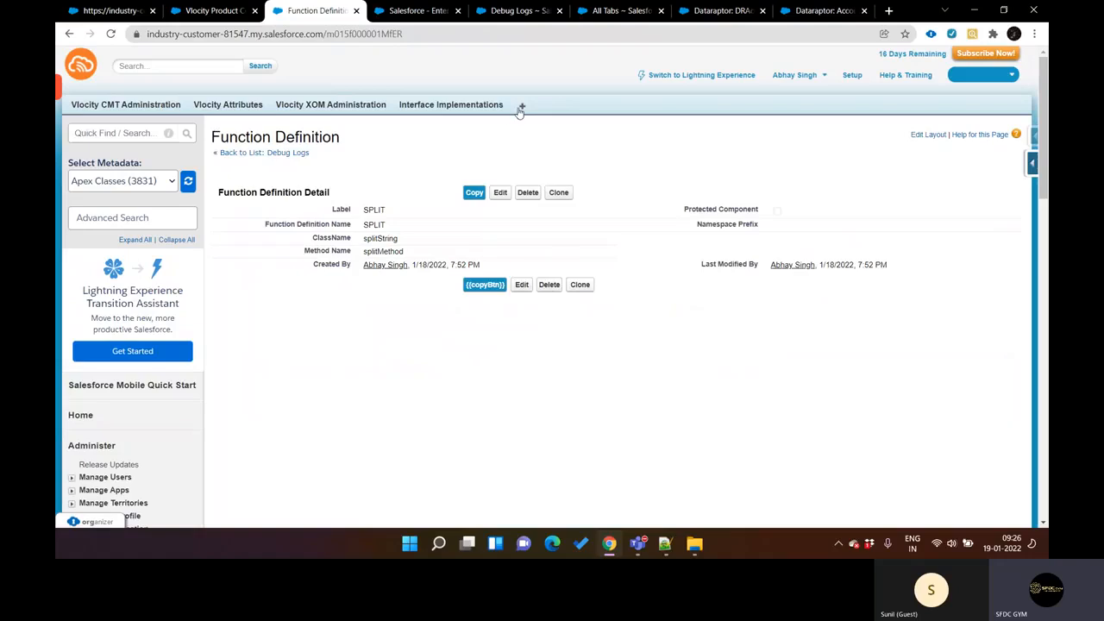
left_click(851, 76)
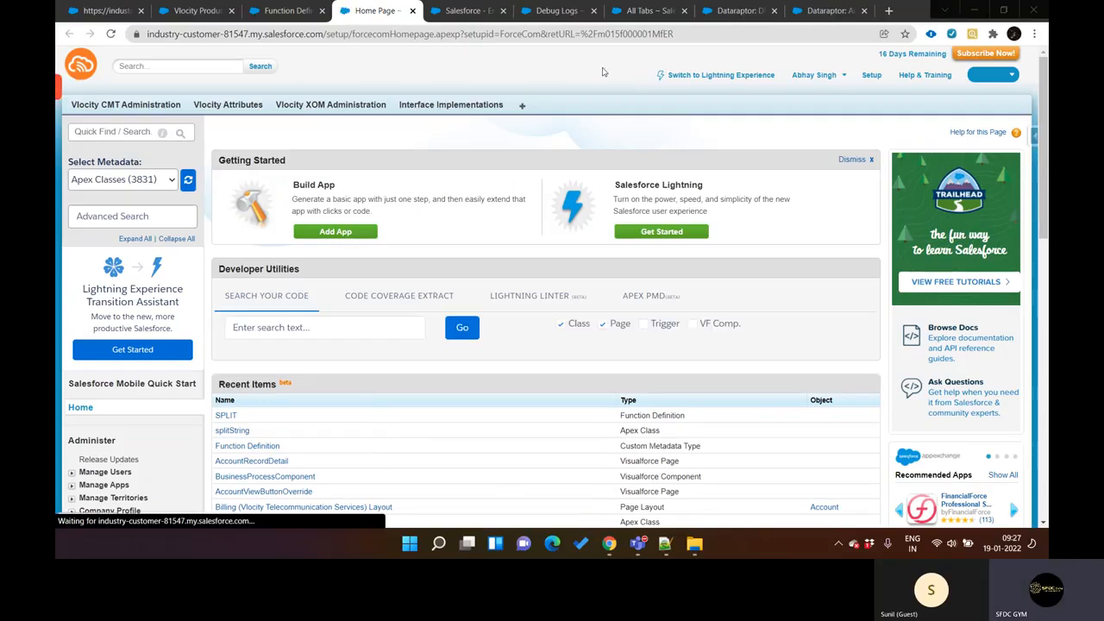
Step: Open the Accounts home page from the list of all tabs
scroll(294, 386, "down", 3)
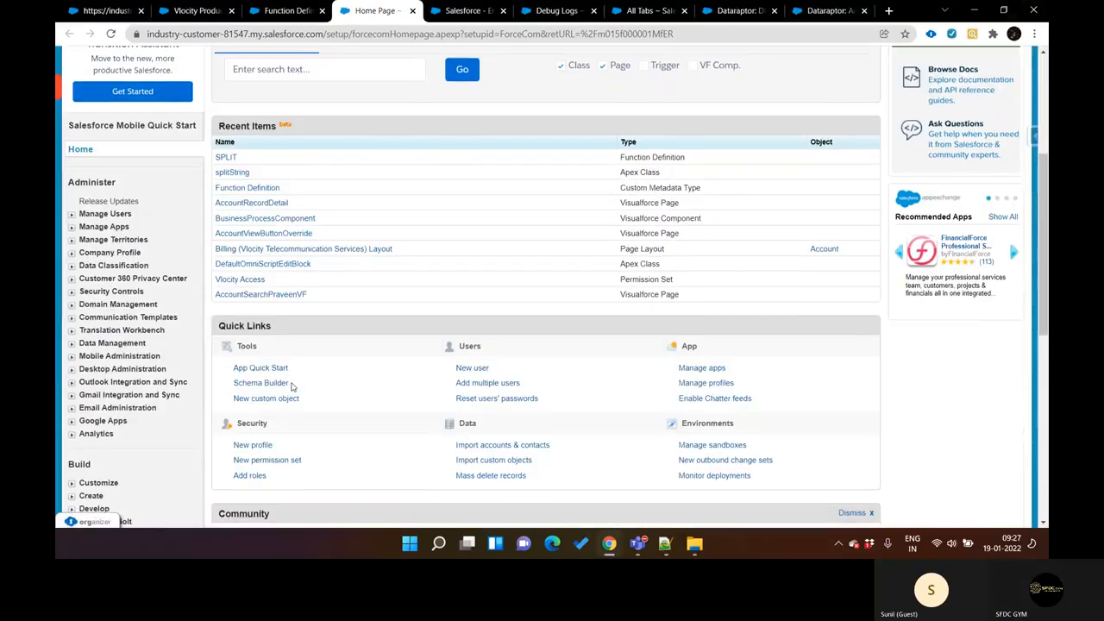
scroll(291, 387, "up", 3)
left_click(523, 81)
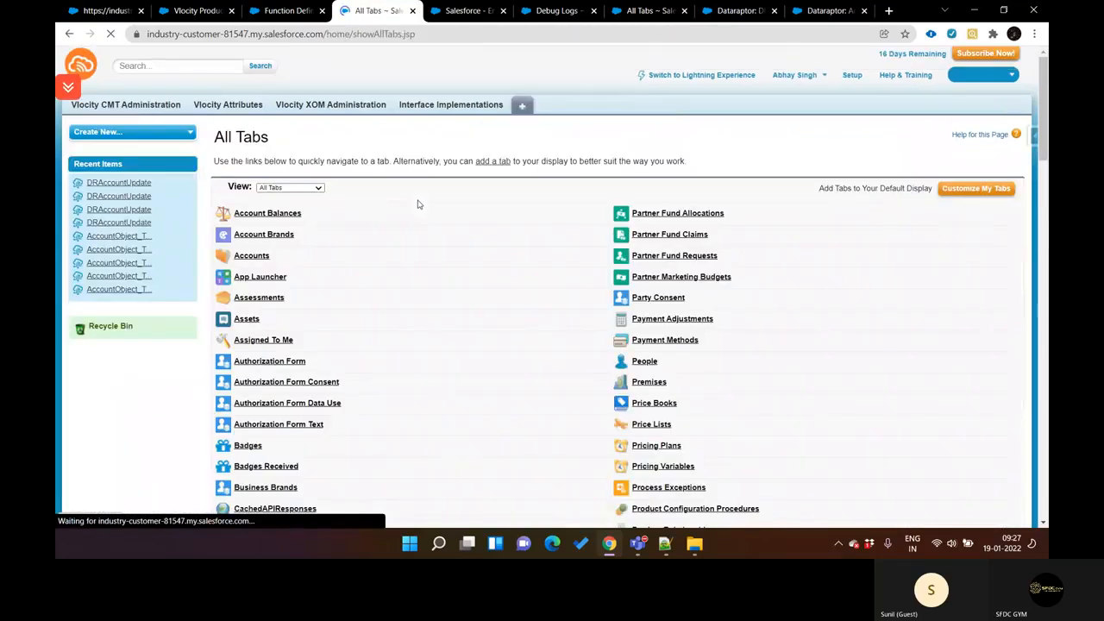
left_click(254, 256)
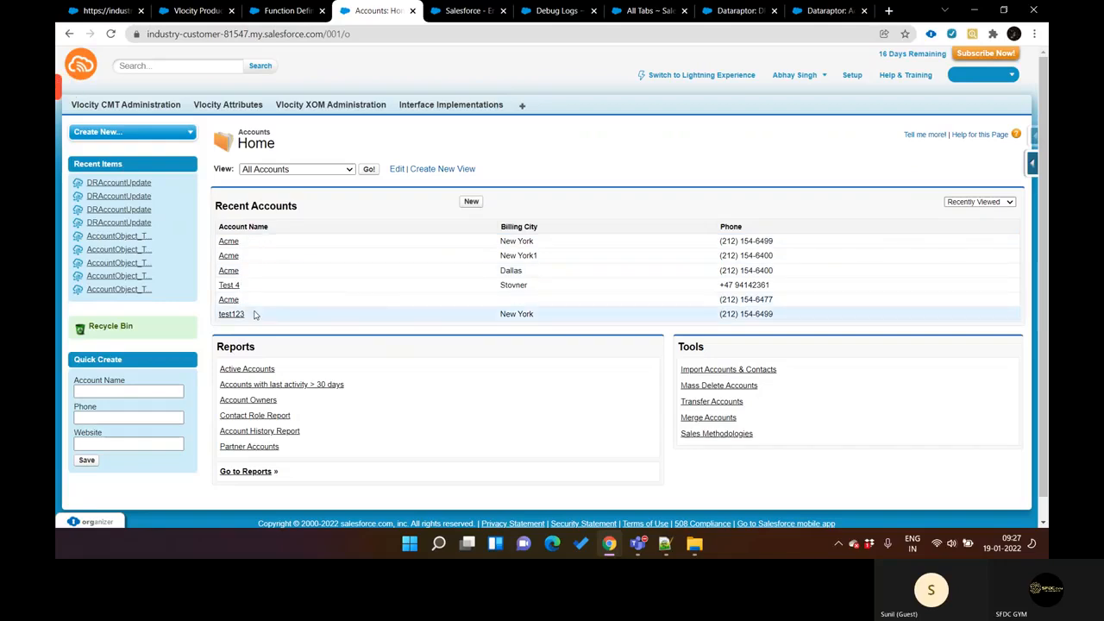
Step: Copy the account name test123 from the recent accounts and set it as the Account extract step's filter value in DRAccountUpdate
left_click_drag(257, 314, 219, 314)
left_click(184, 18)
key("ctrl+Tab")
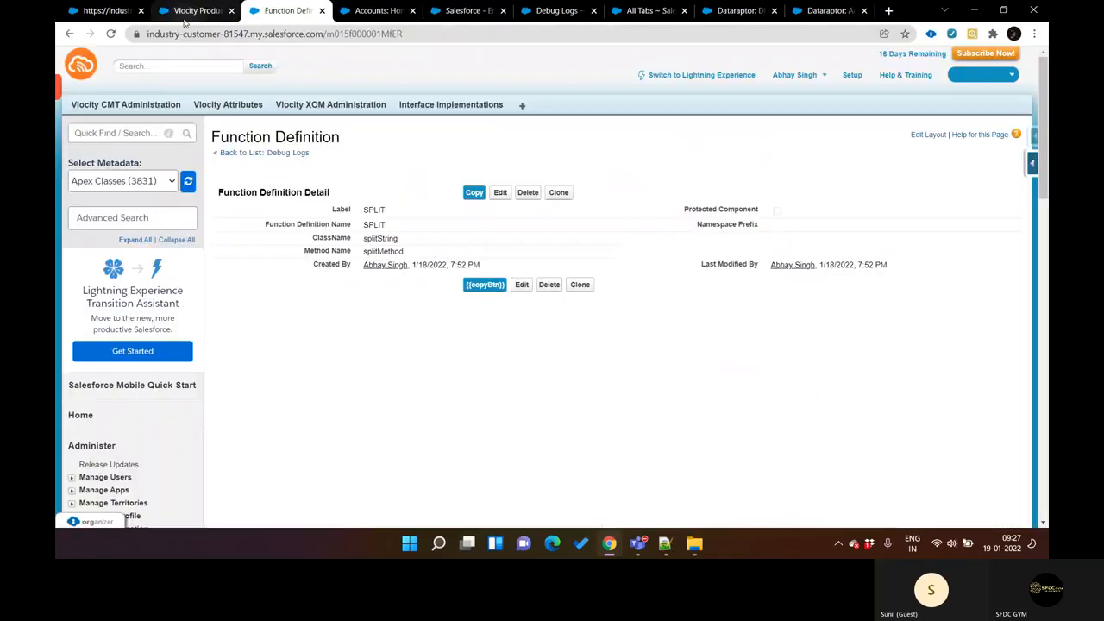
key("ctrl+Tab")
key("ctrl+Tab")
key("ctrl+Tab")
key("ctrl+Tab")
key("ctrl+Tab")
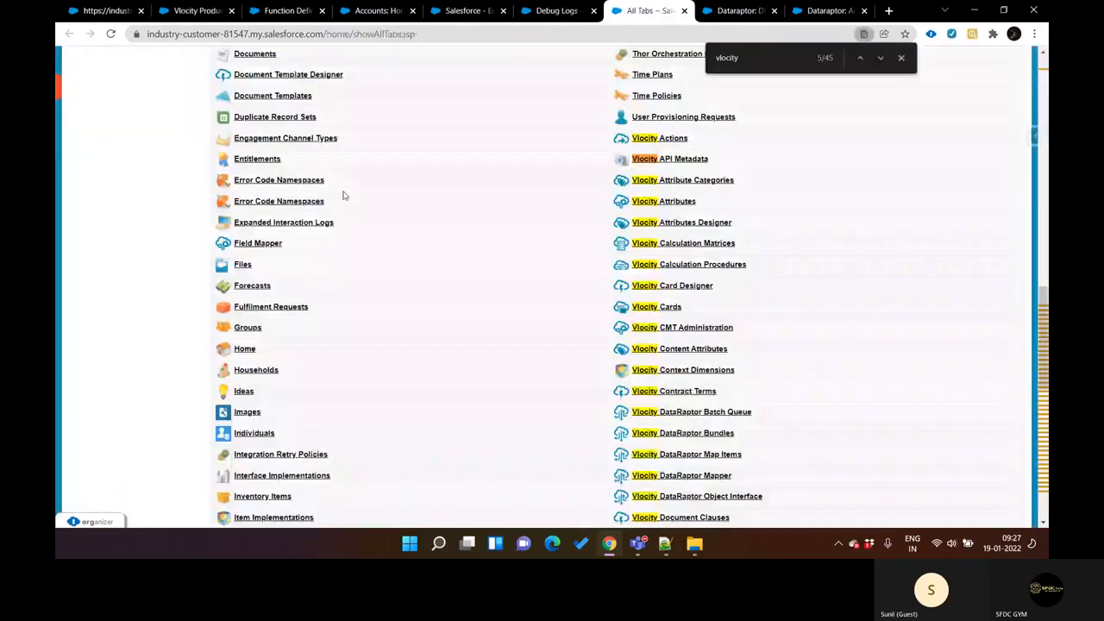
left_click(598, 209)
type("test123")
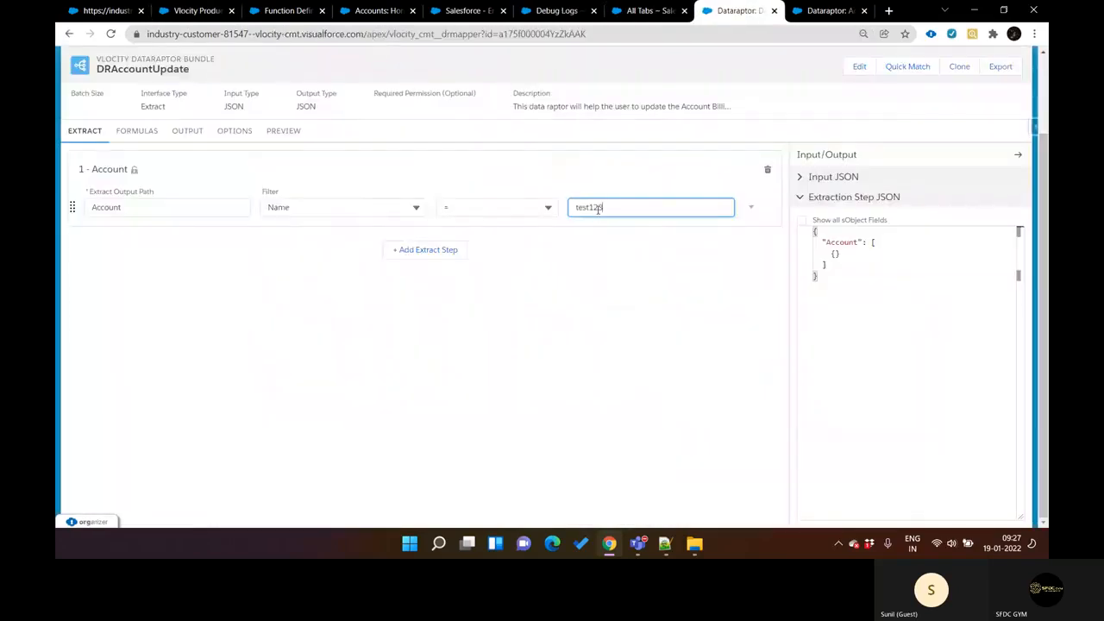
Step: Execute the DRAccountUpdate preview and check the errors against its options, output mappings, formula and Account filter
left_click(288, 135)
left_click(272, 511)
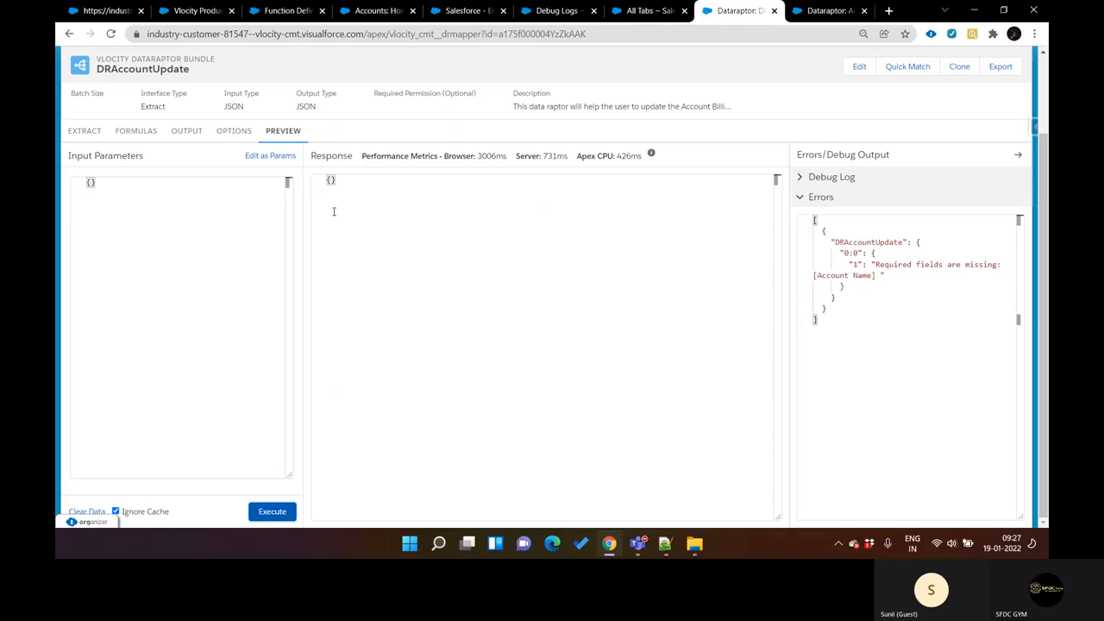
left_click(233, 131)
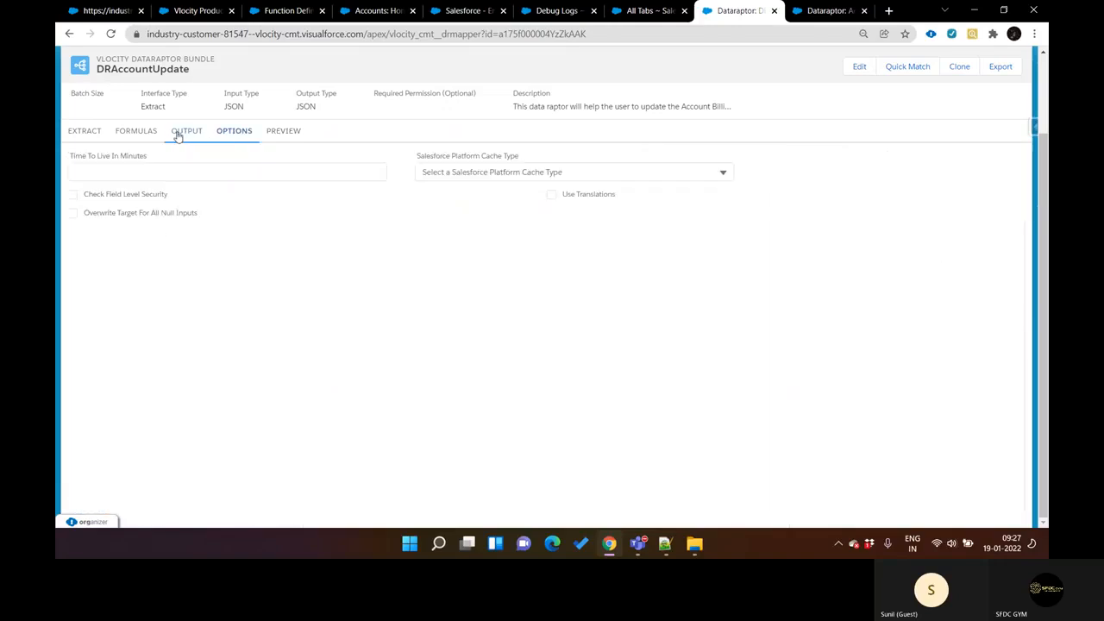
left_click(178, 137)
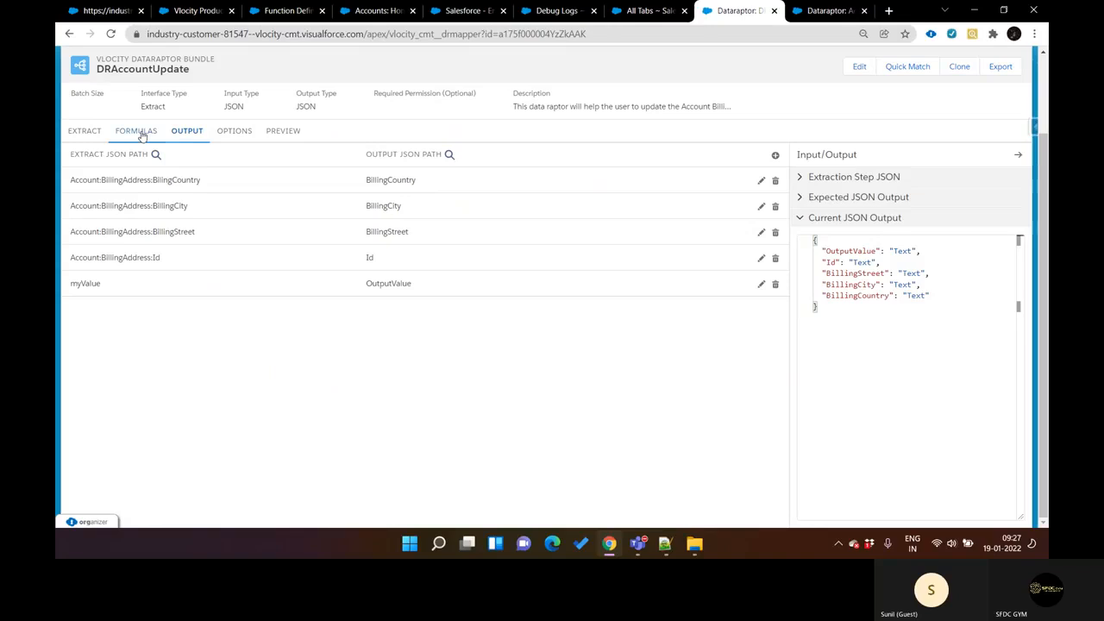
left_click(141, 132)
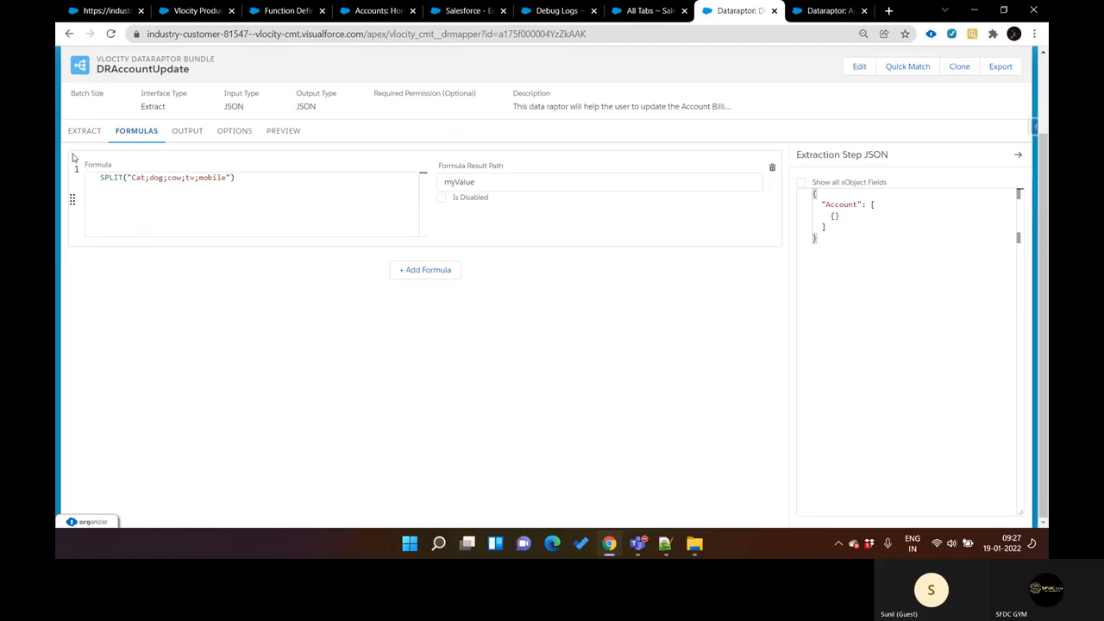
left_click(92, 131)
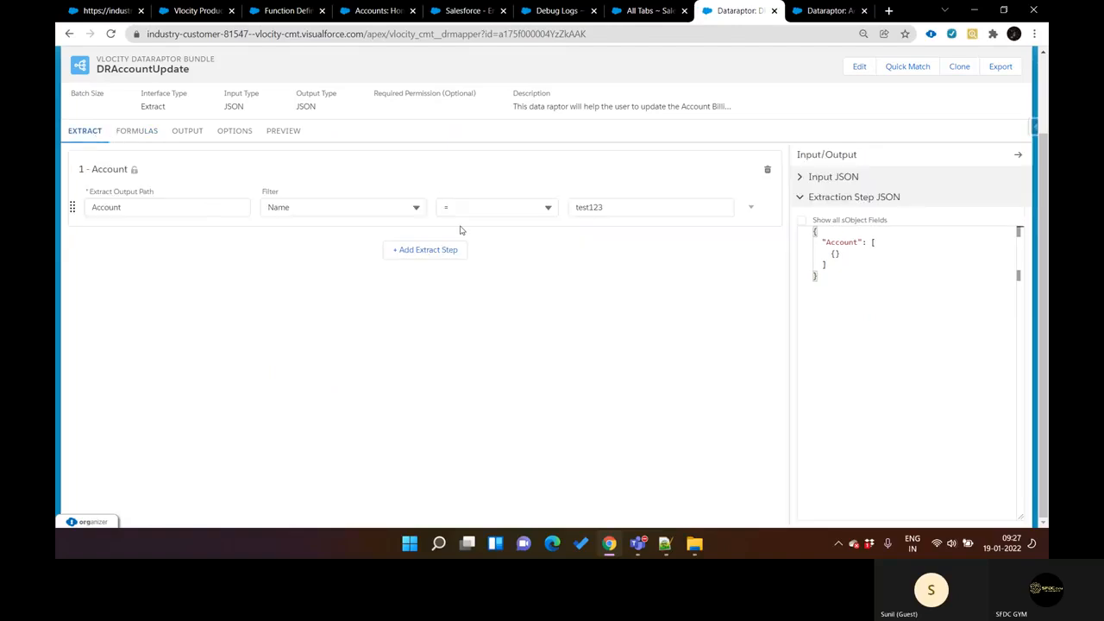
left_click(284, 134)
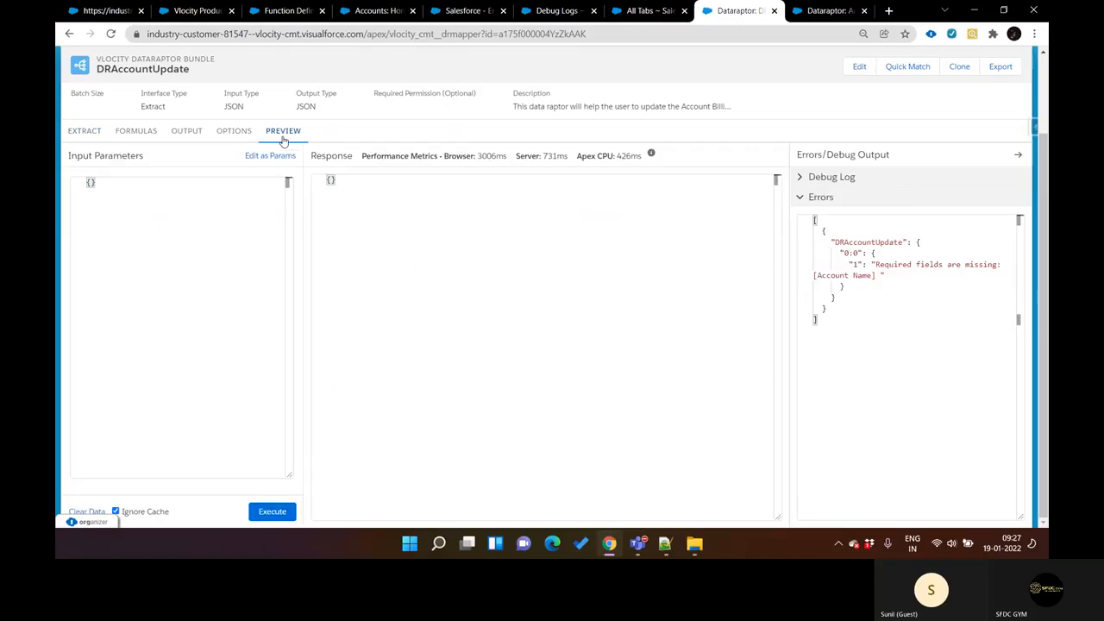
left_click(232, 137)
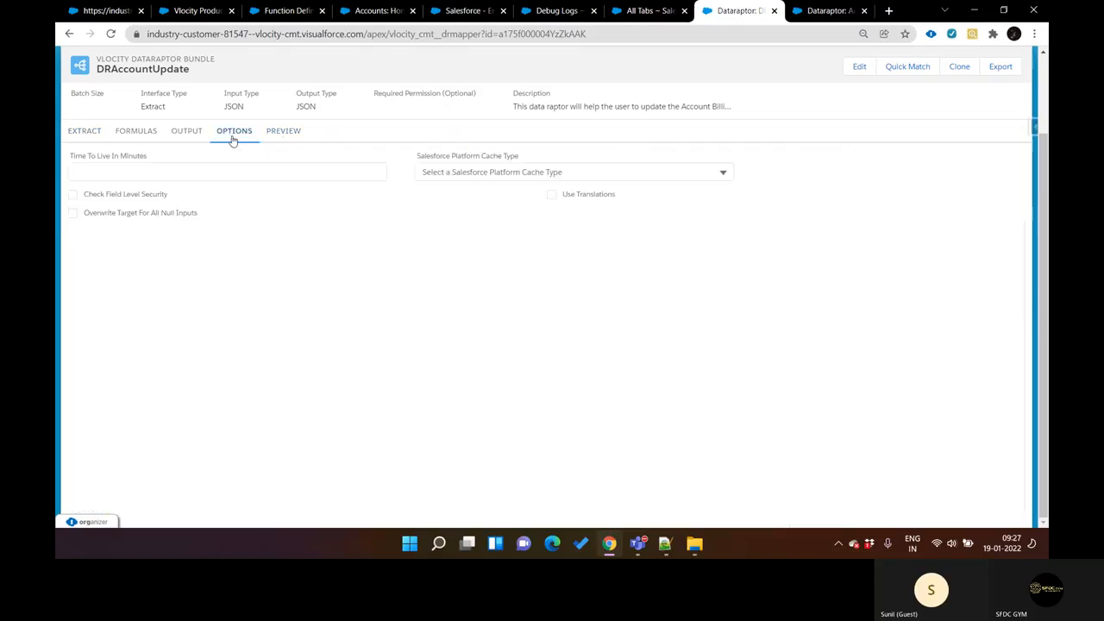
left_click(173, 135)
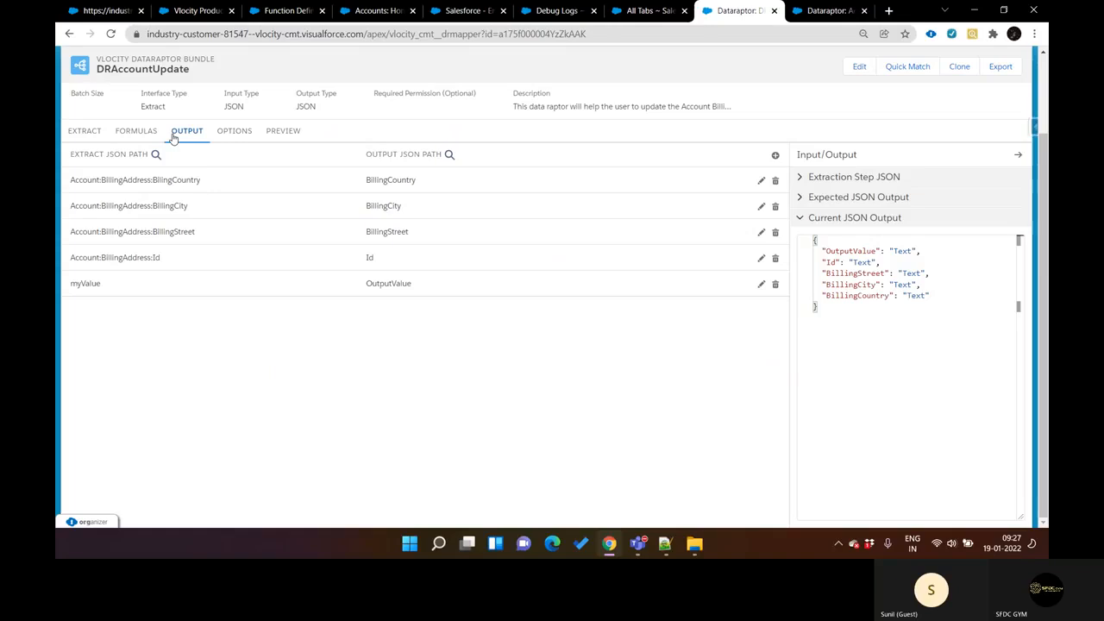
left_click(152, 135)
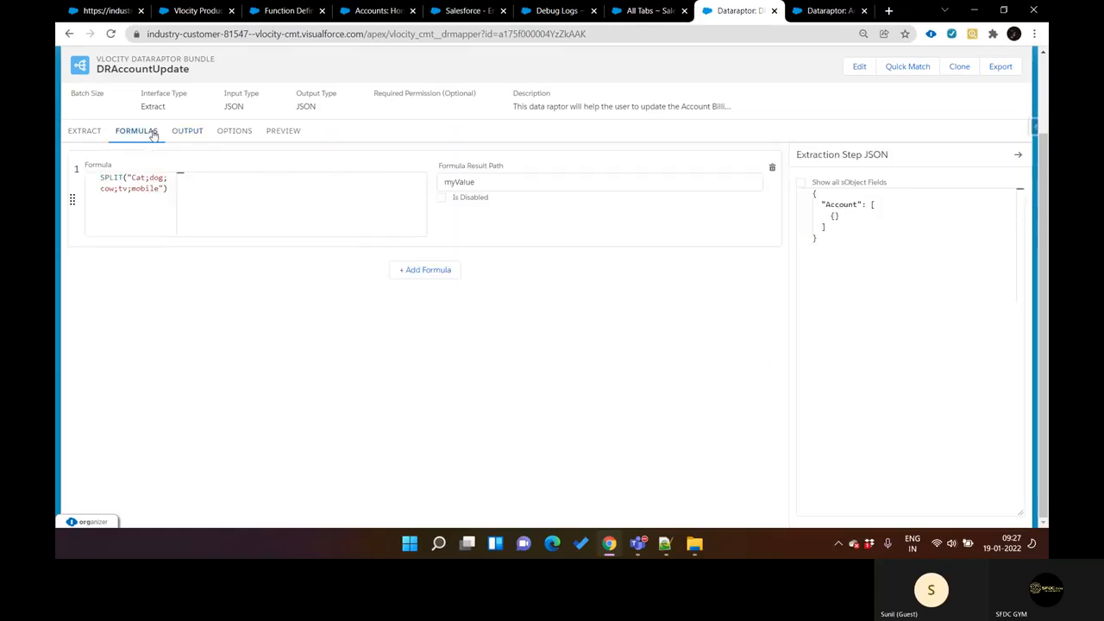
left_click(298, 135)
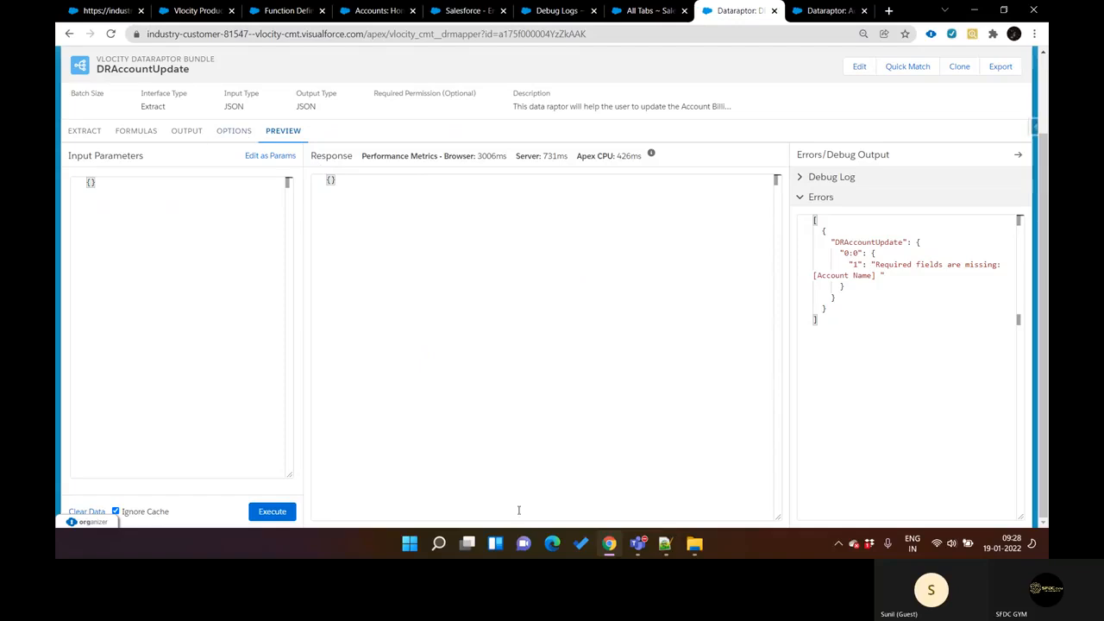
Step: Switch to Notepad++ to review the splitString class code in the new 48 note, and return to the browser
left_click(665, 556)
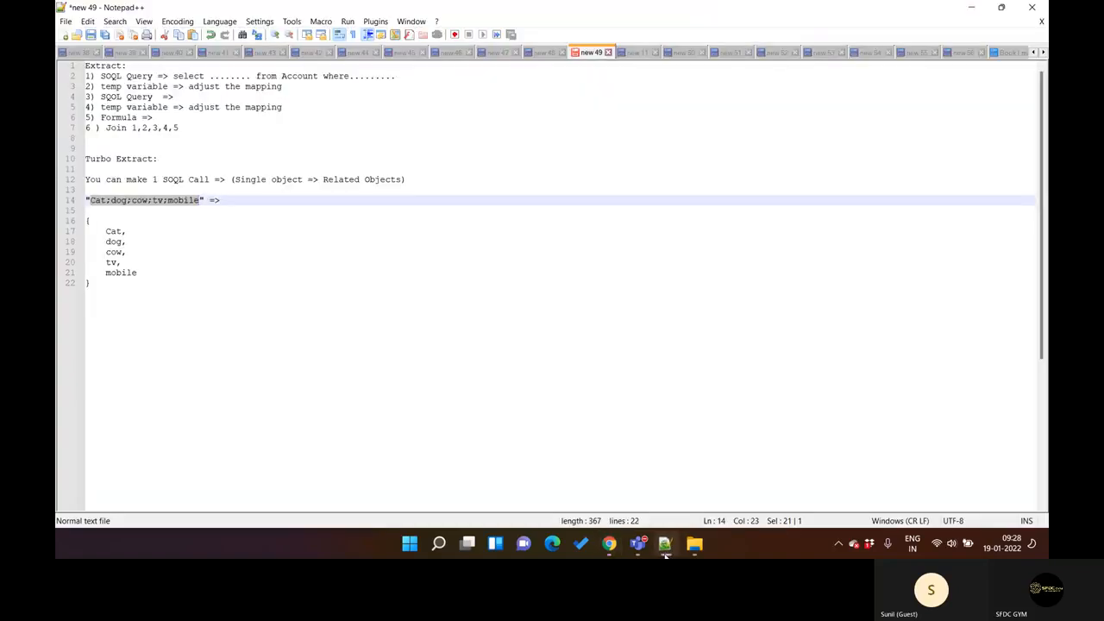
left_click(544, 53)
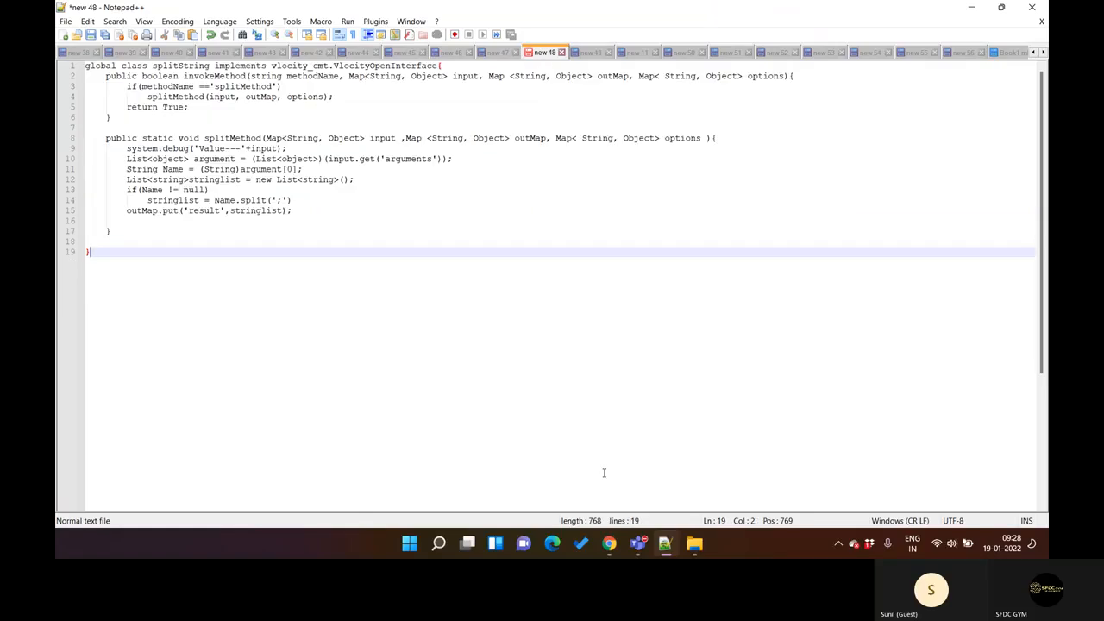
left_click(665, 548)
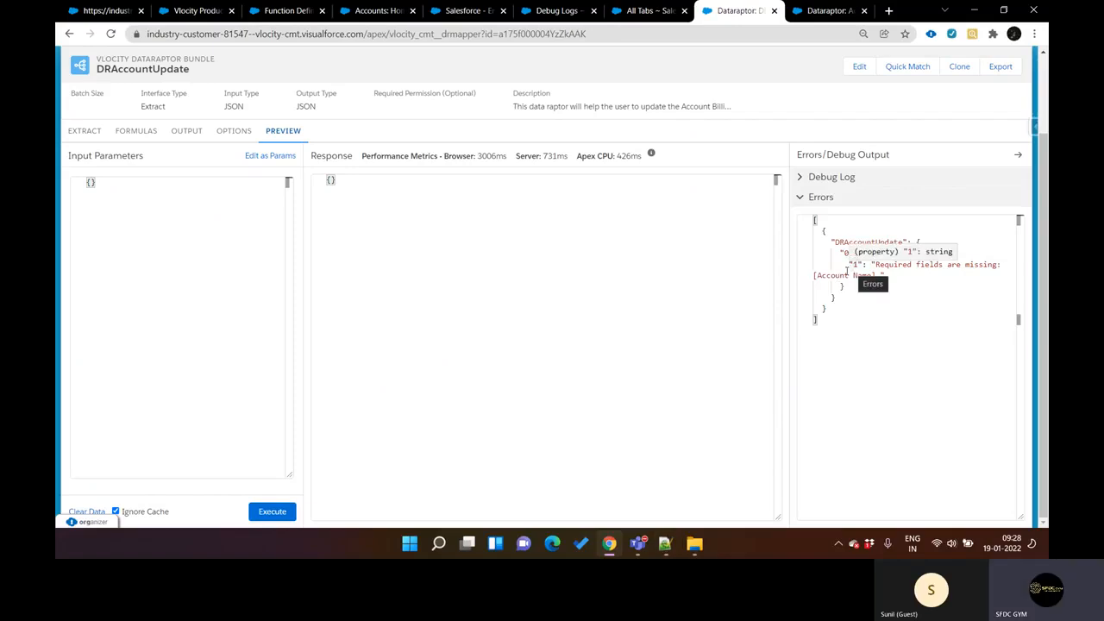
Step: Delete the SPLIT formula, try to delete the myValue to OutputValue mapping, and execute the DRAccountUpdate preview again
left_click(136, 136)
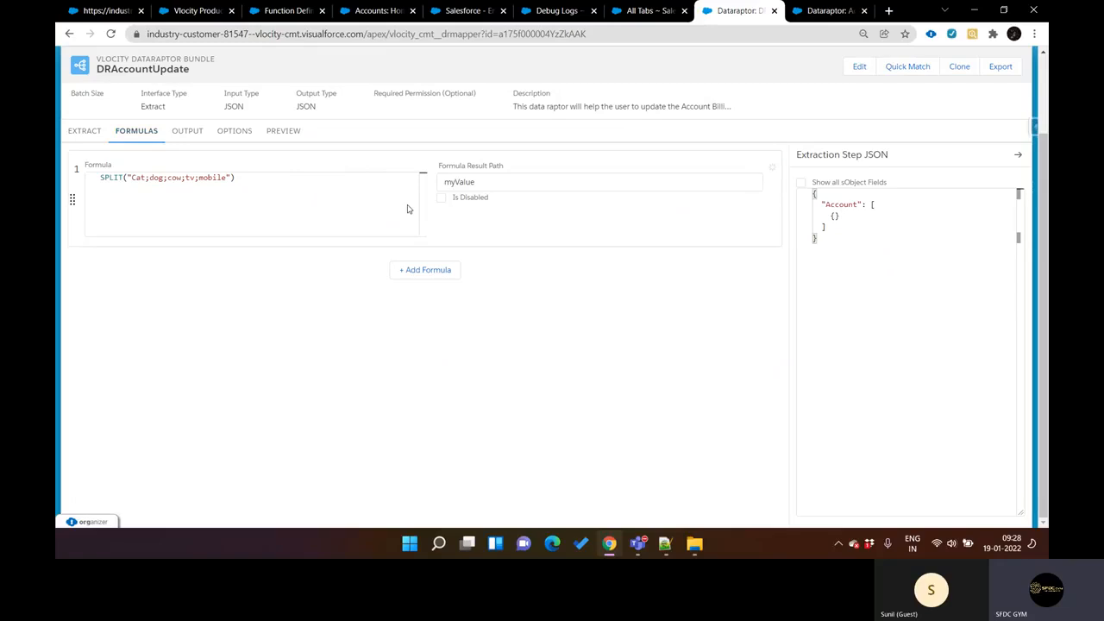
left_click(195, 137)
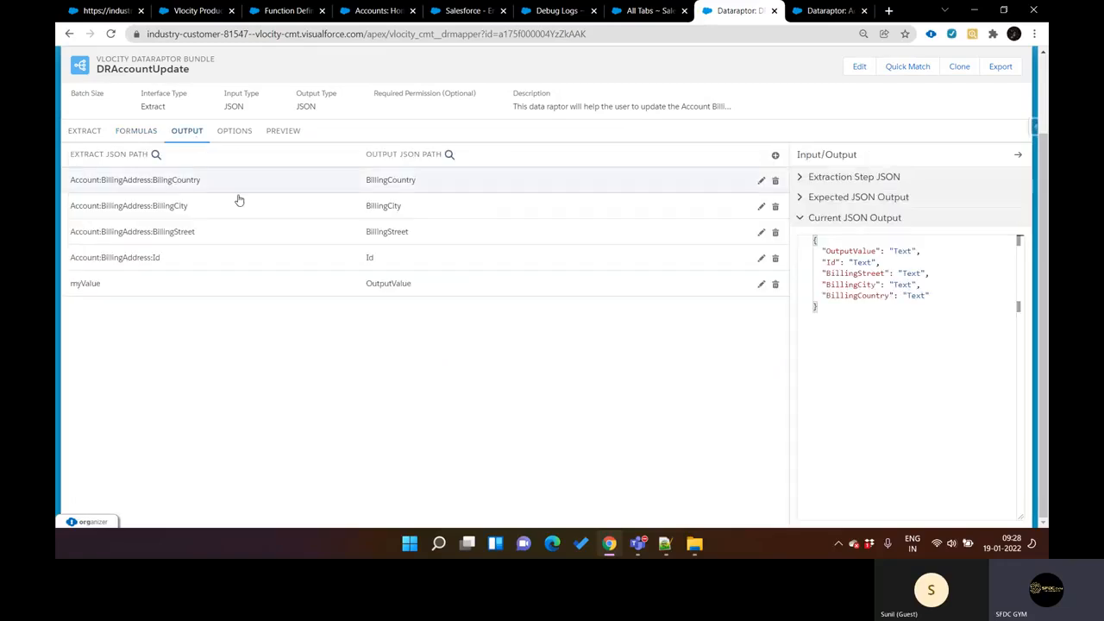
left_click(776, 285)
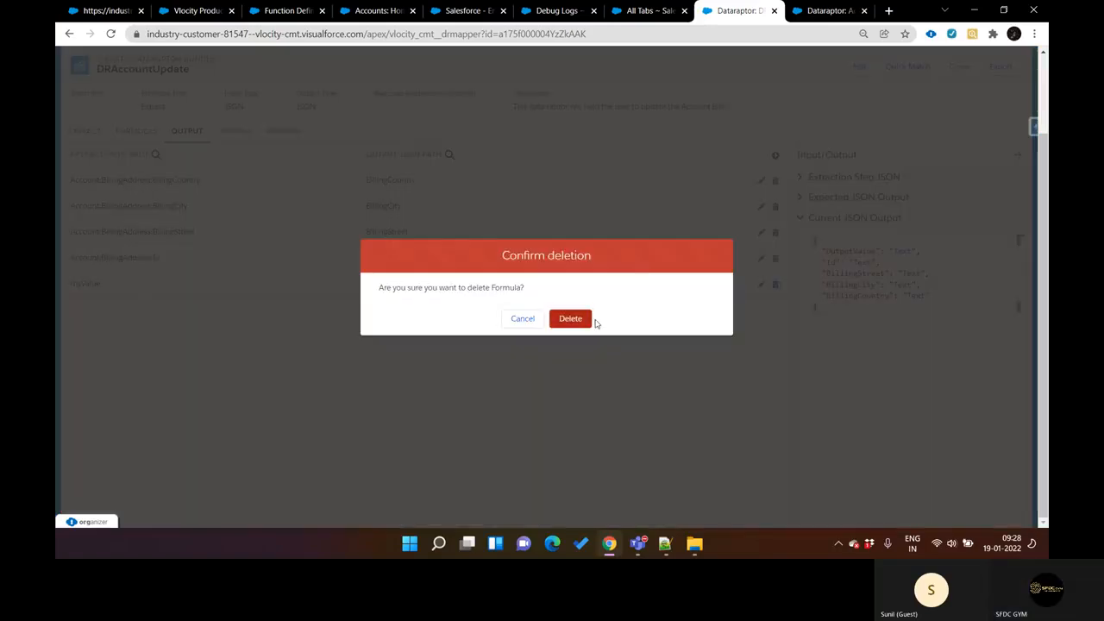
left_click(572, 321)
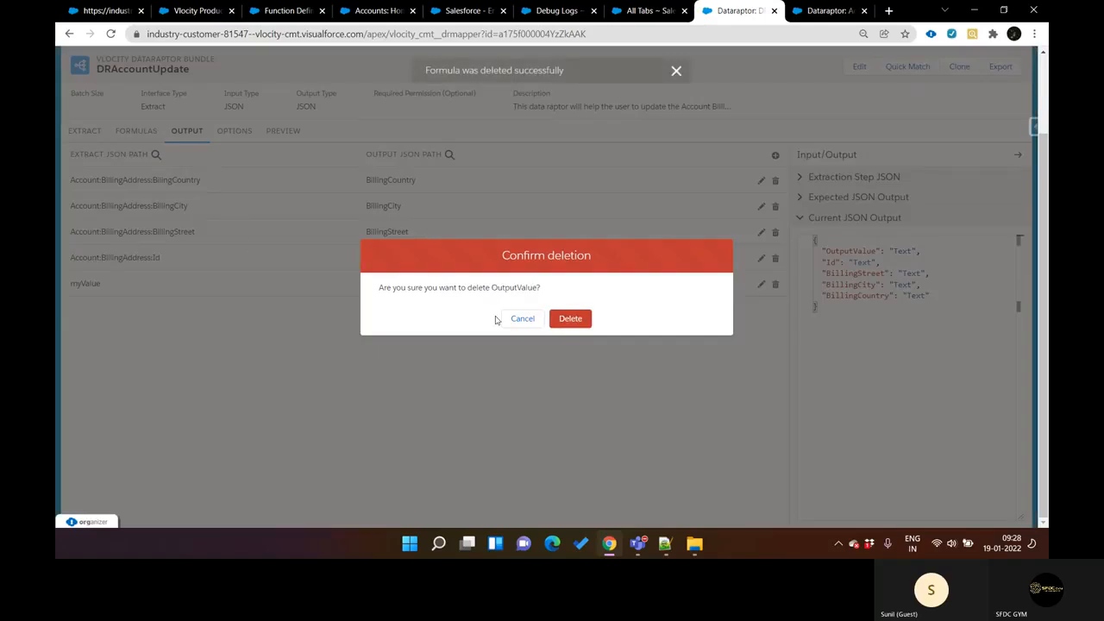
left_click(580, 319)
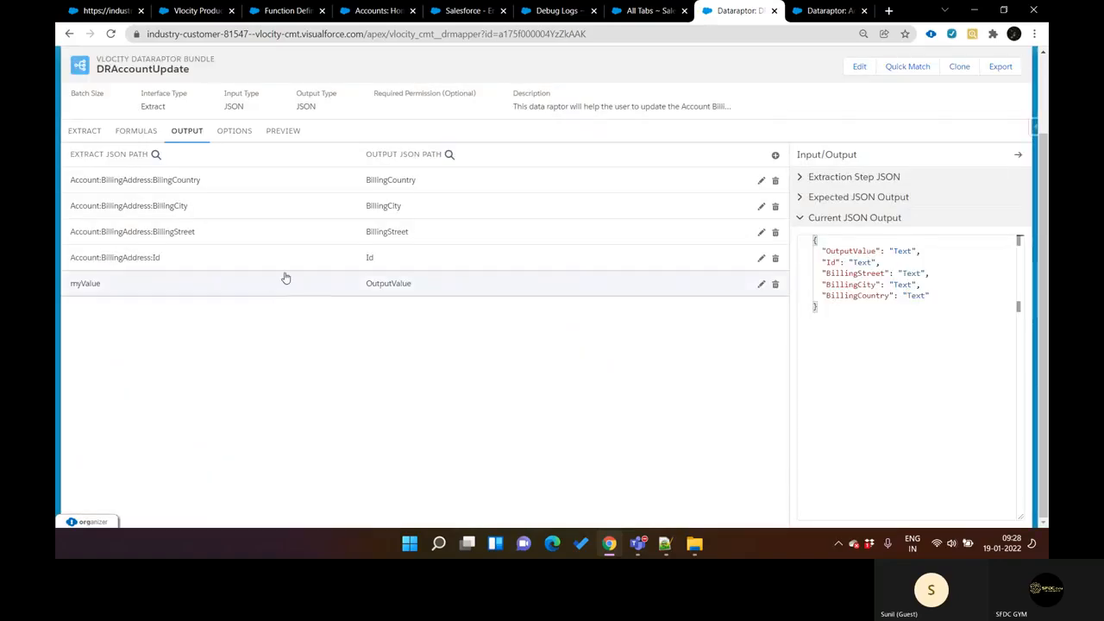
left_click(280, 131)
left_click(271, 511)
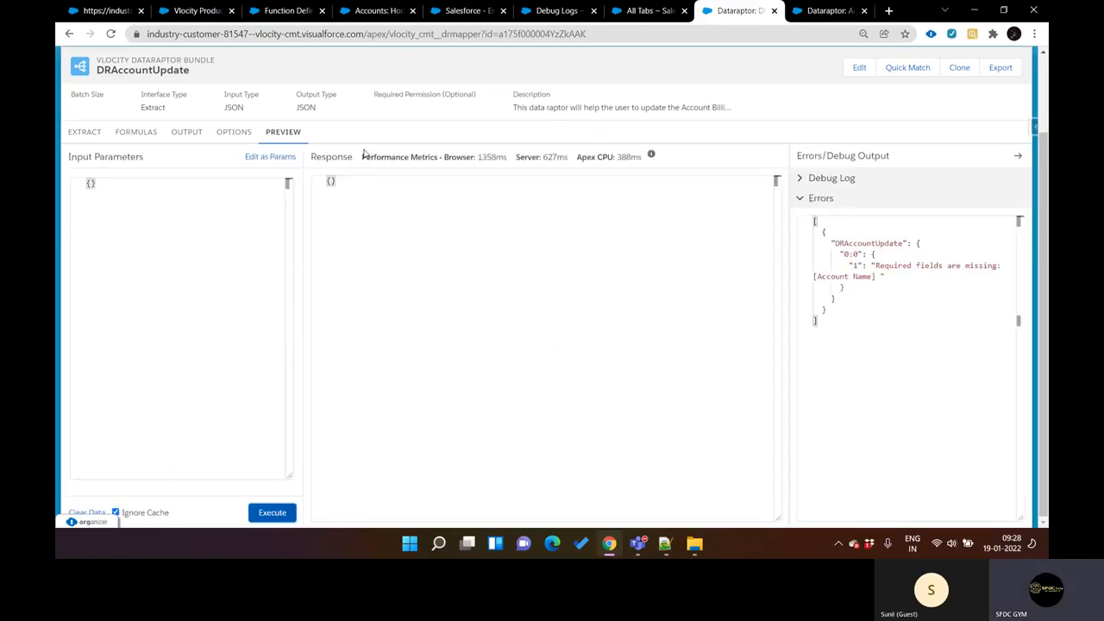
Step: Open the list of all tabs in a new browser tab, search it for "data" and open OmniStudio DataRaptors
scroll(364, 154, "up", 2)
left_click(476, 101)
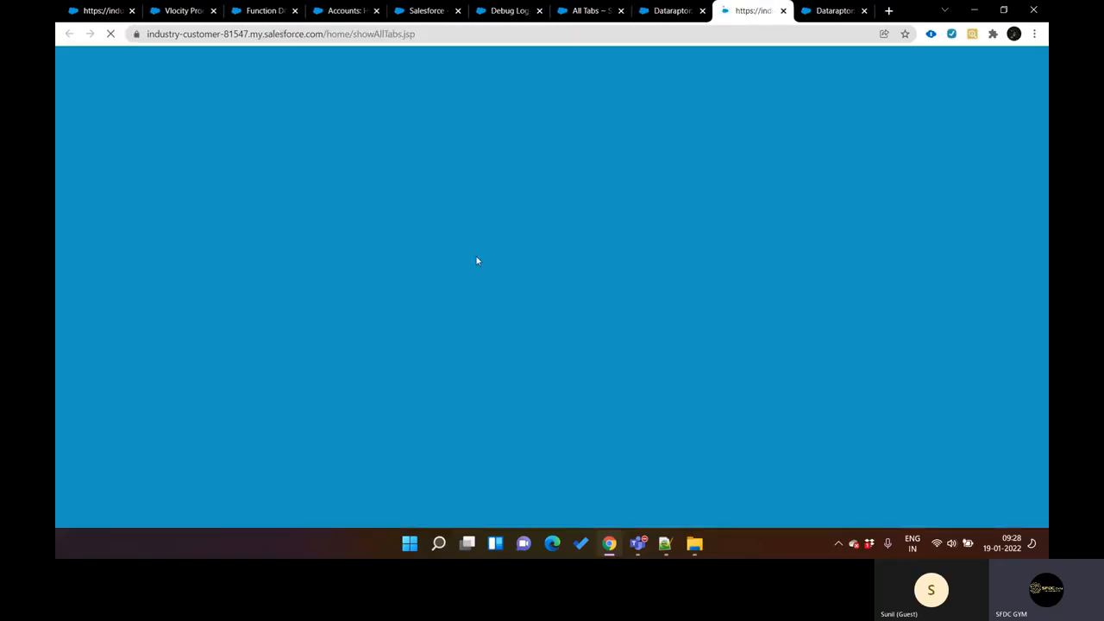
key("ctrl+shift+Tab")
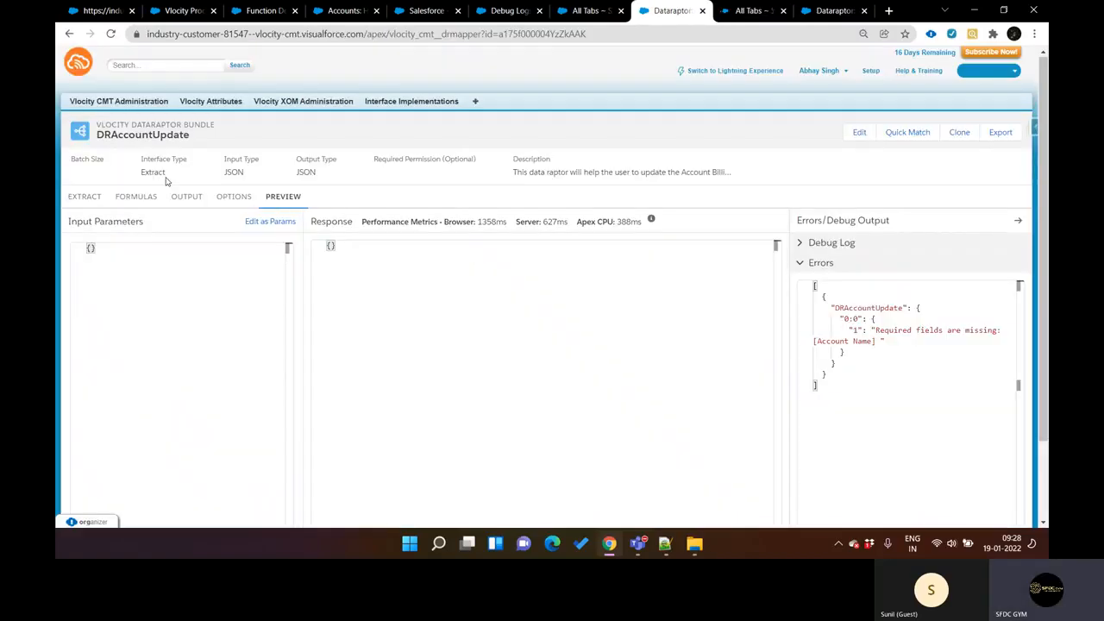
key("ctrl+Tab")
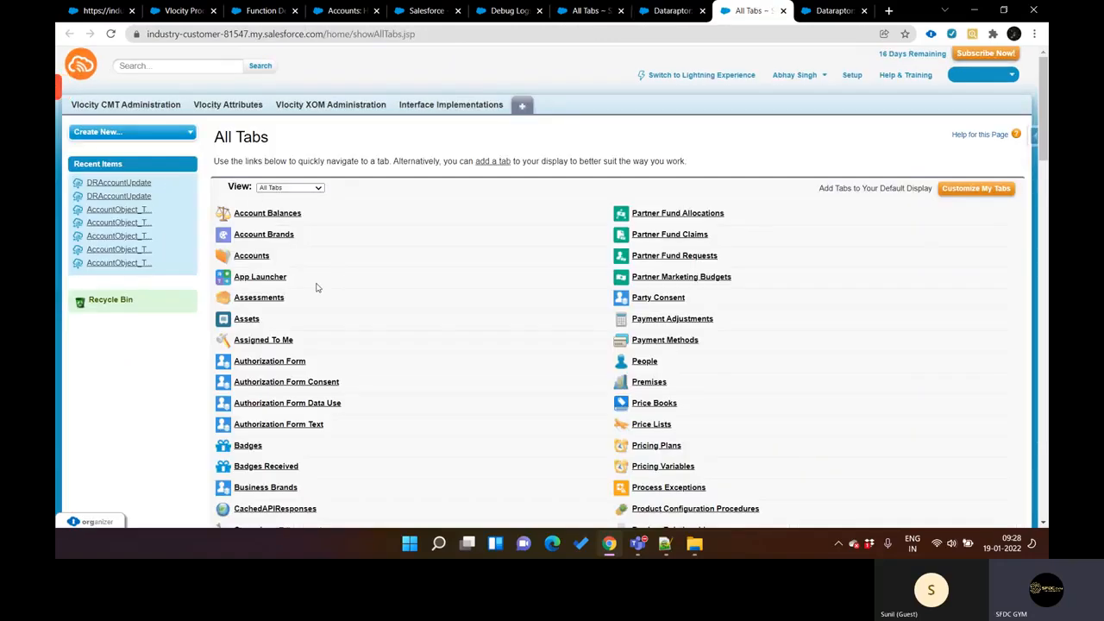
key("ctrl+f")
type("data")
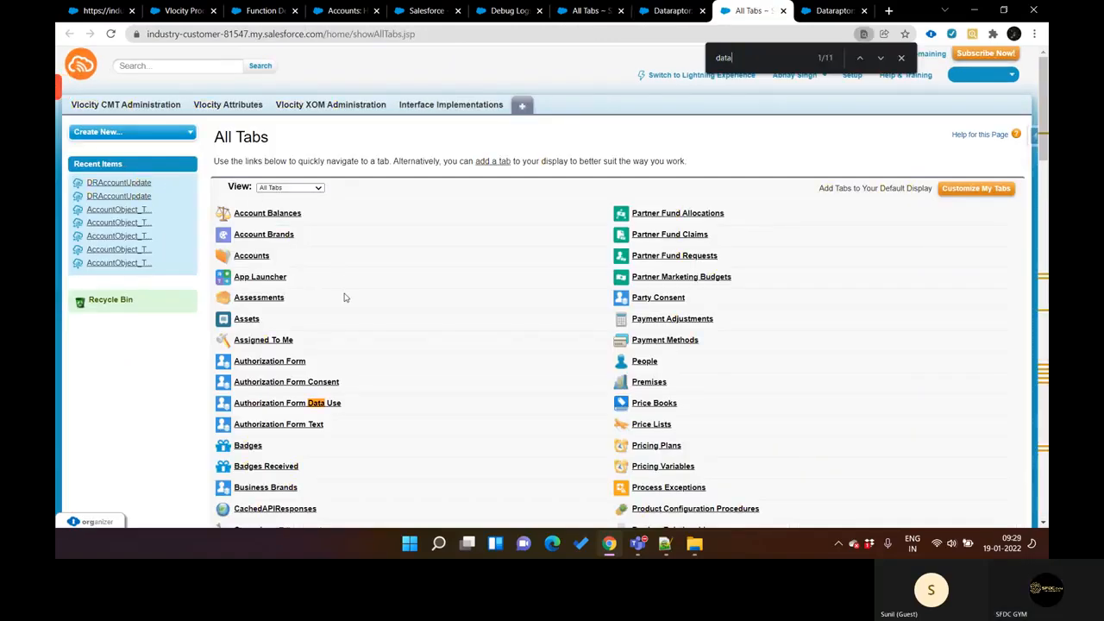
type("loa")
key("ctrl+a")
type("data")
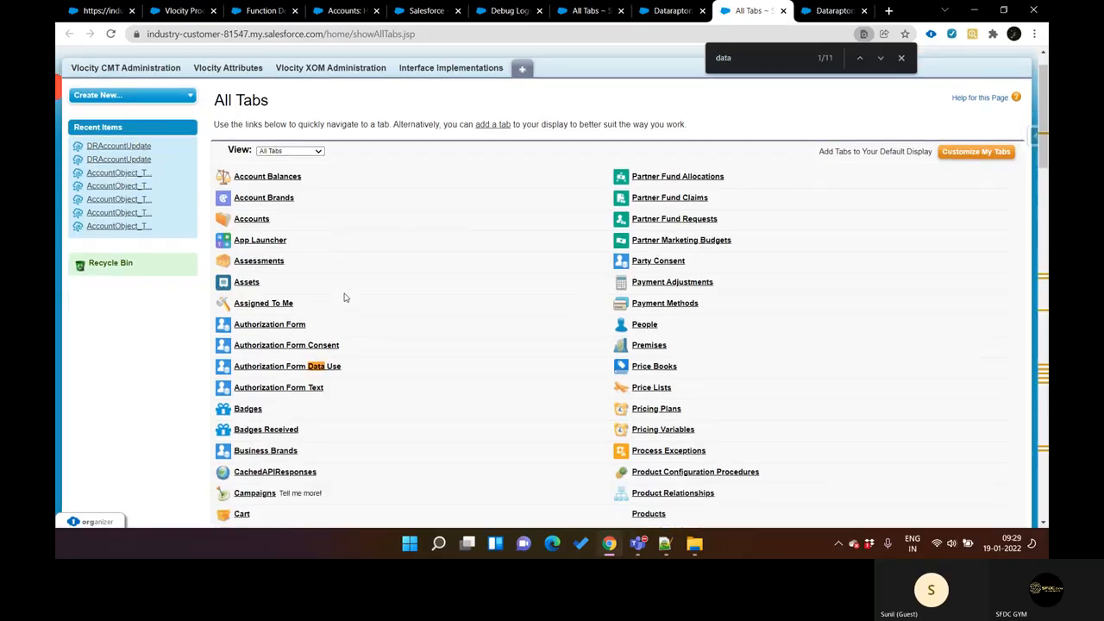
scroll(345, 297, "down", 10)
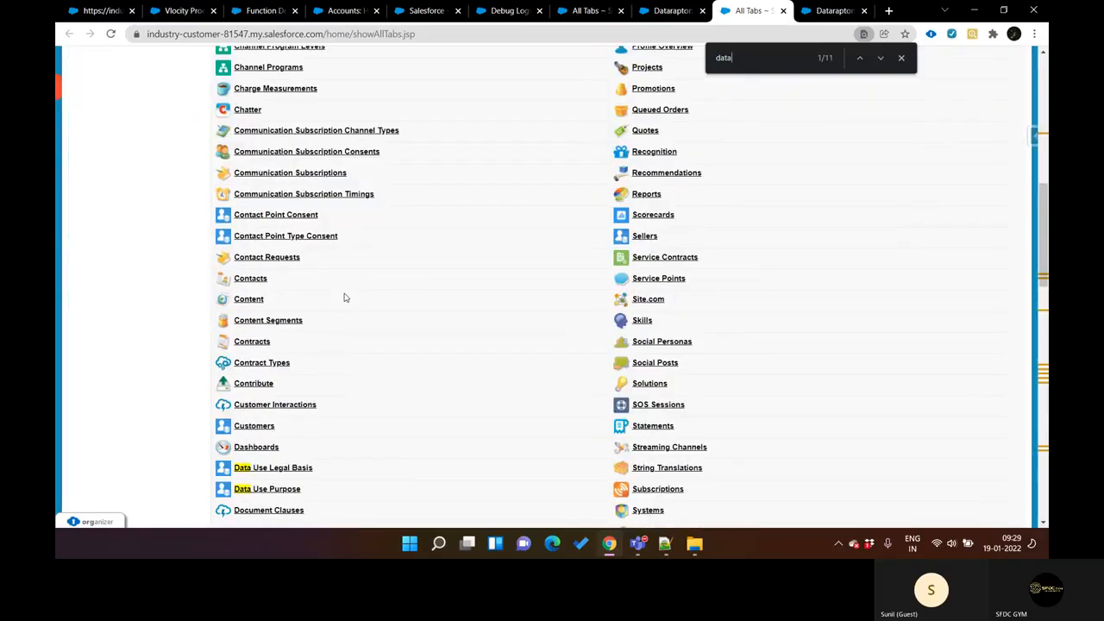
scroll(344, 298, "down", 5)
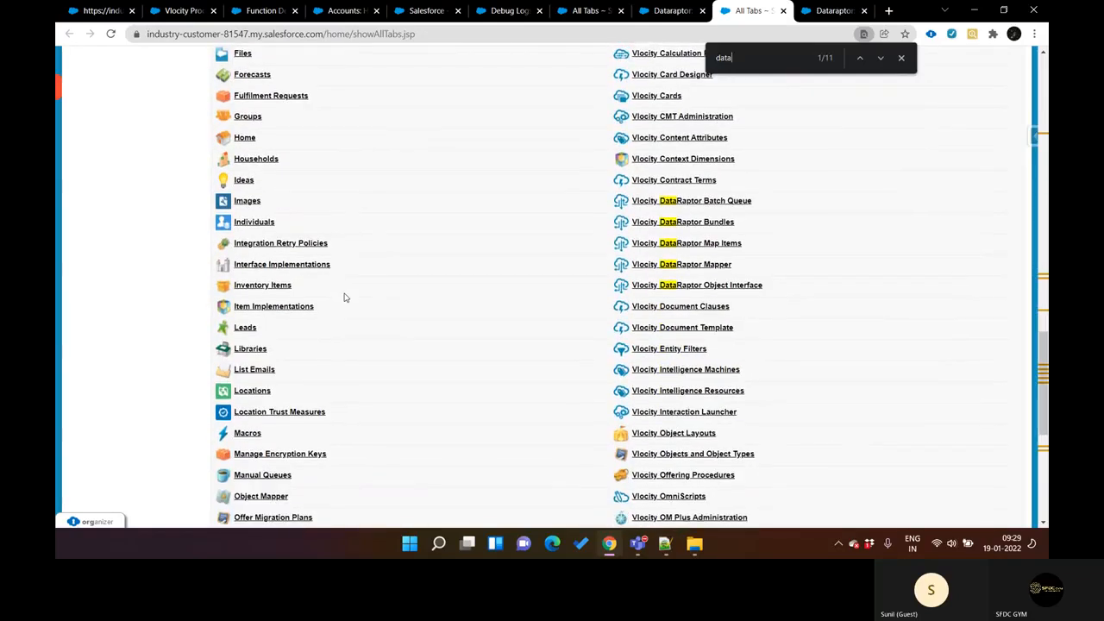
scroll(386, 349, "down", 3)
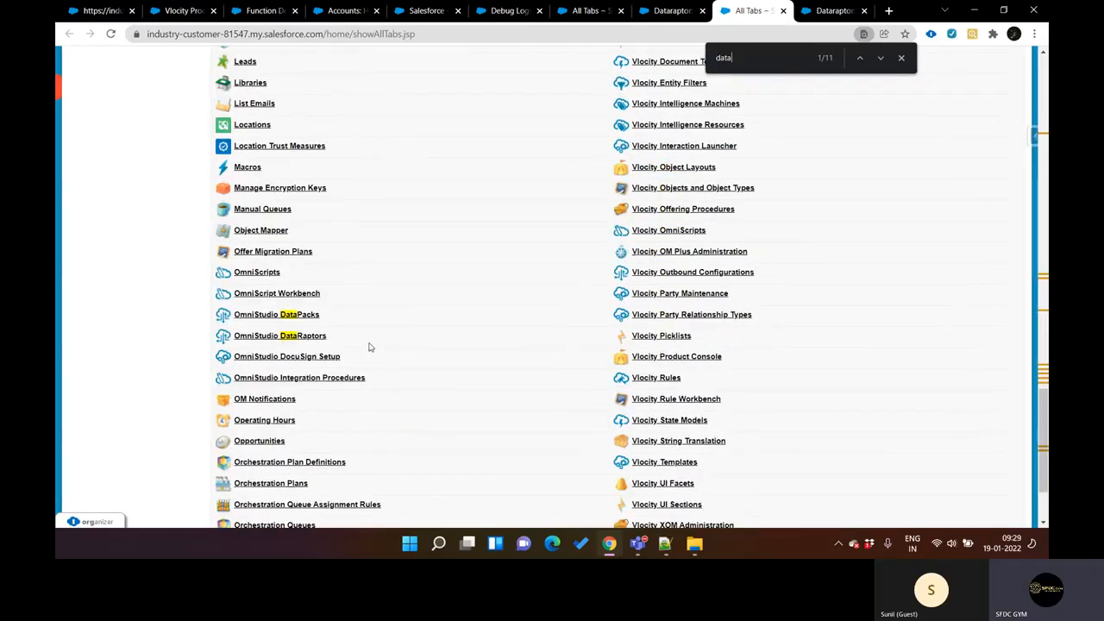
left_click(301, 336)
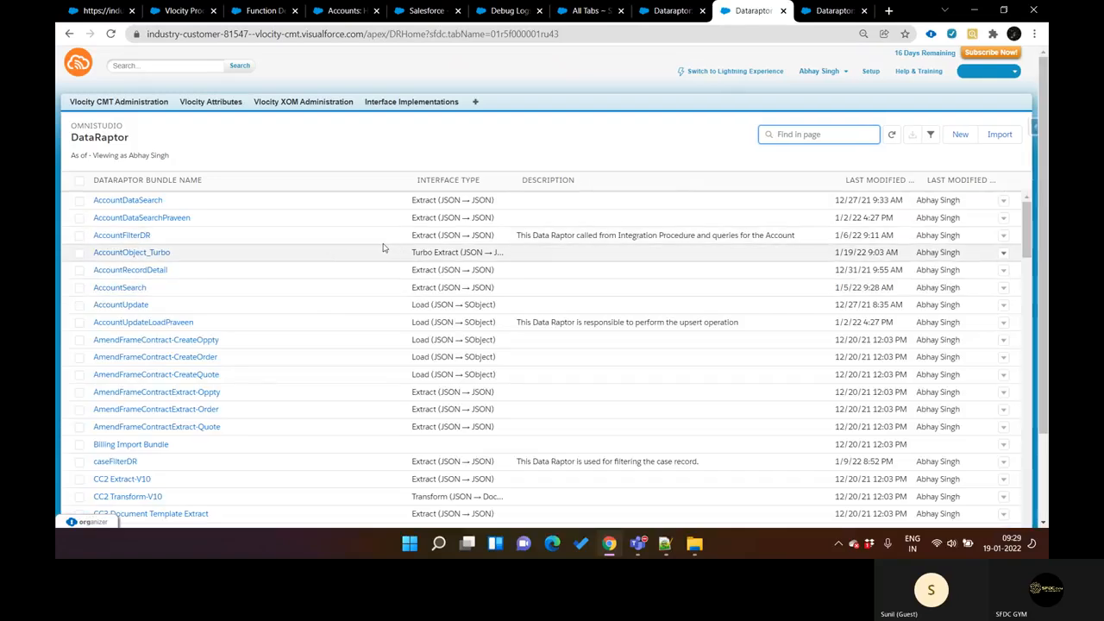
Step: View the extract steps of the AccountDataSearch DataRaptor, and open the preview of the AccountRecordDetail DataRaptor
left_click(139, 204)
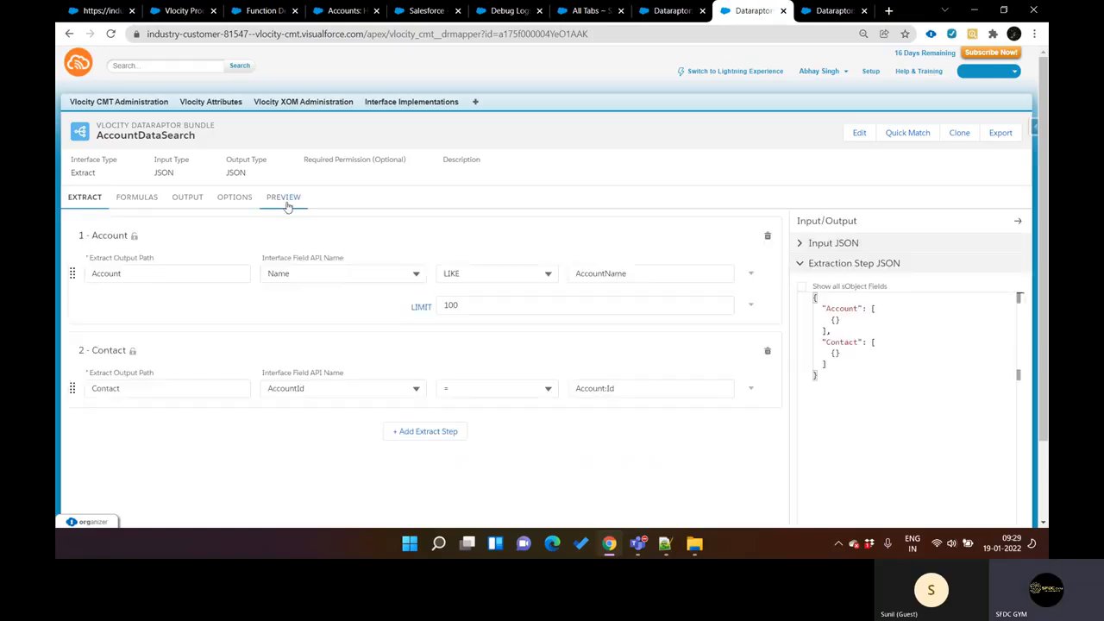
left_click(69, 34)
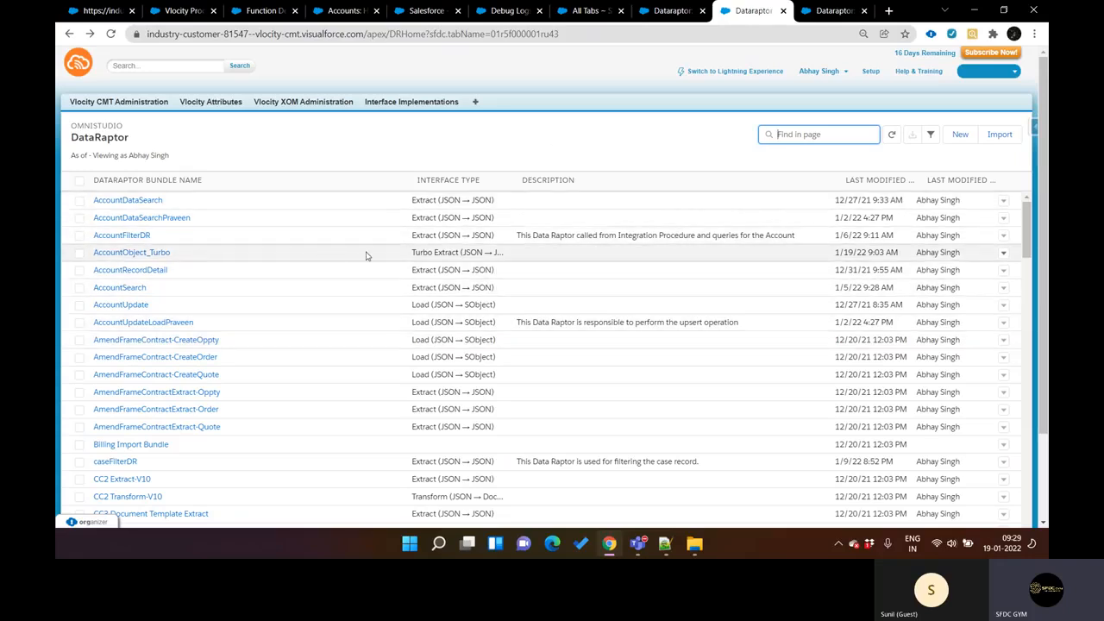
left_click(134, 273)
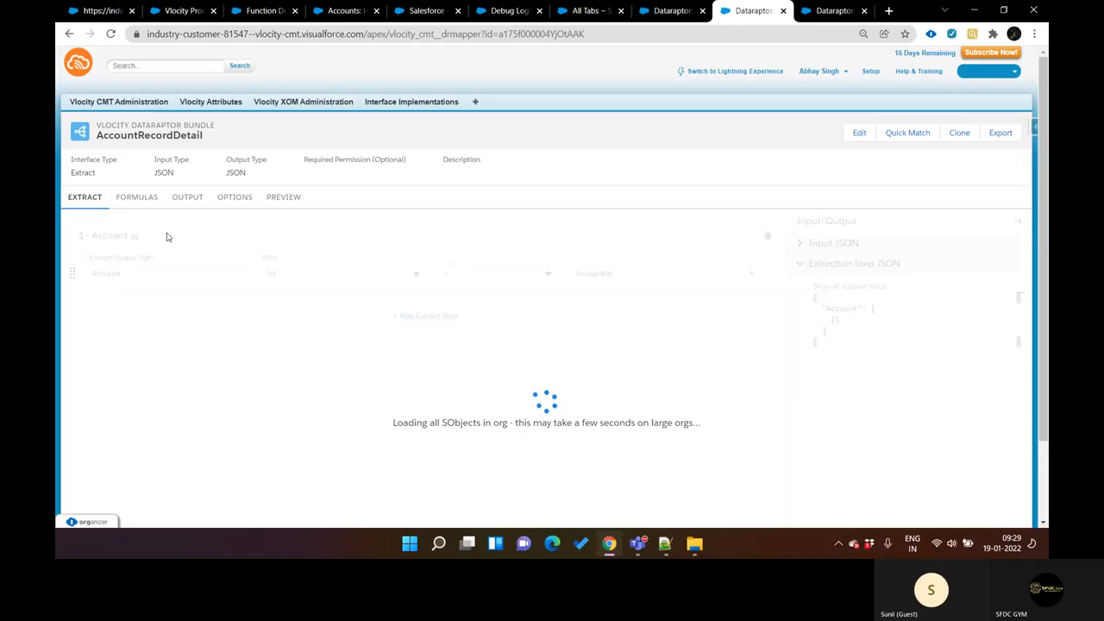
left_click(276, 198)
scroll(213, 355, "down", 1)
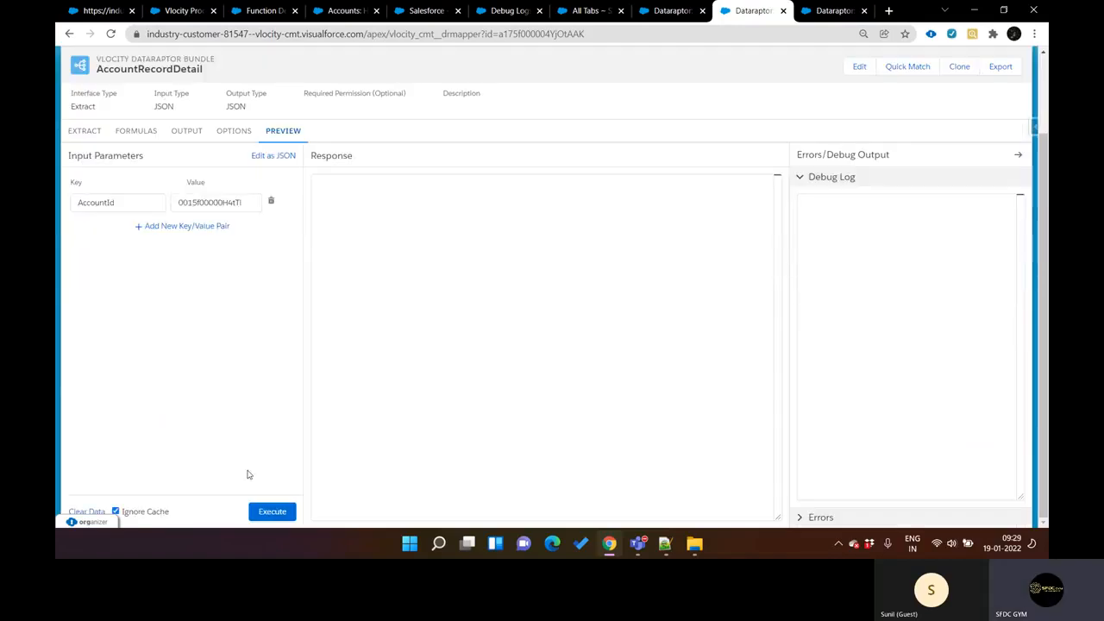
Step: Execute the AccountRecordDetail preview, and add a new formula to the DataRaptor containing an empty SPLIT() call
left_click(272, 511)
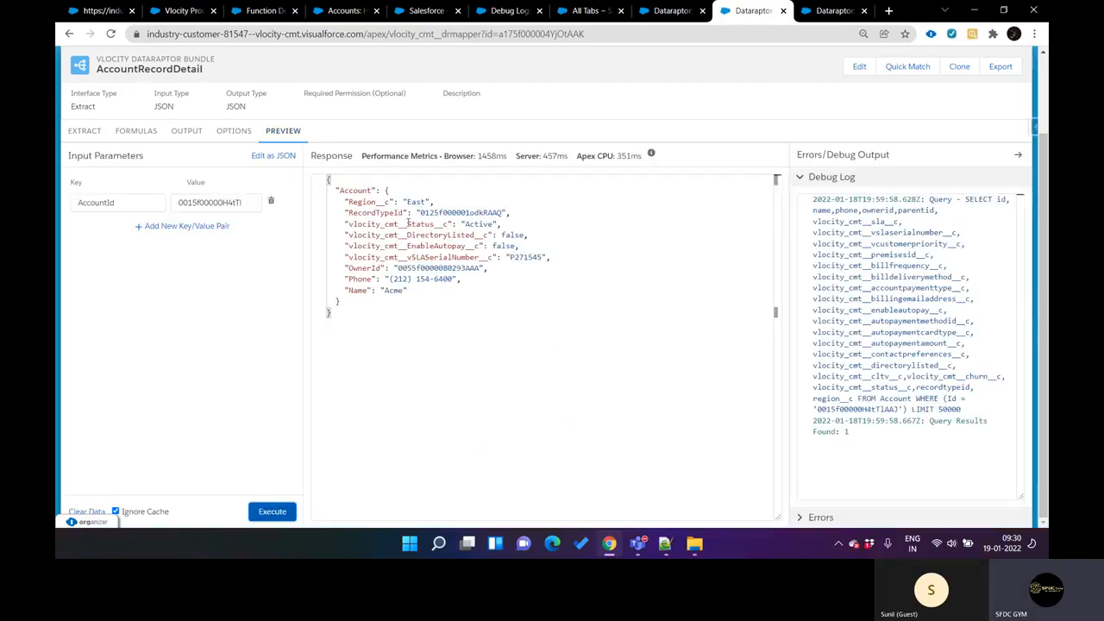
left_click(128, 138)
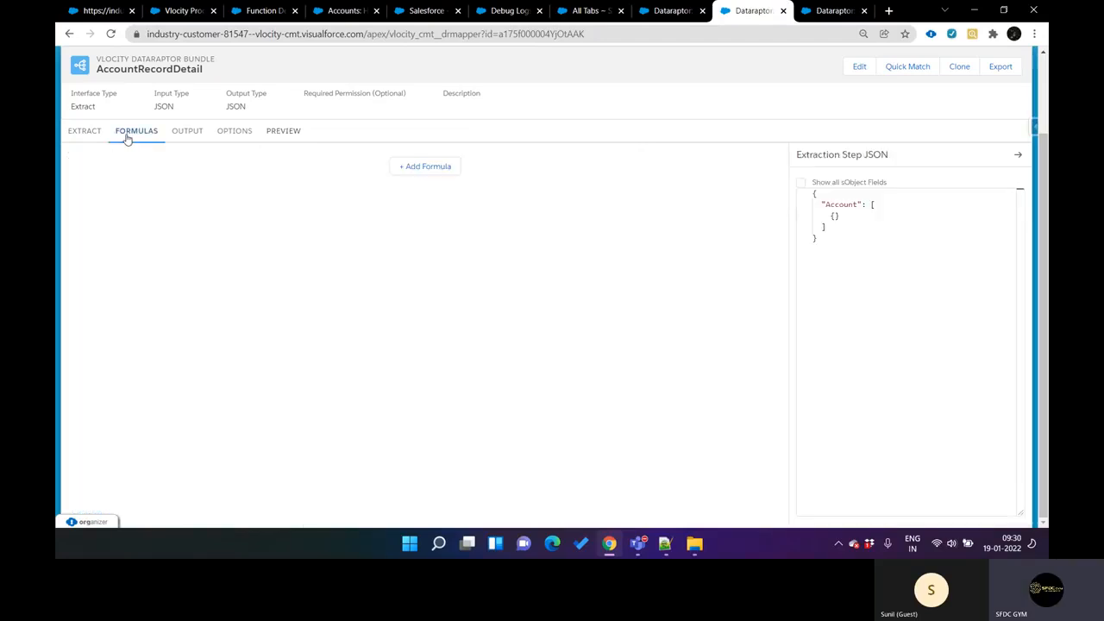
left_click(426, 167)
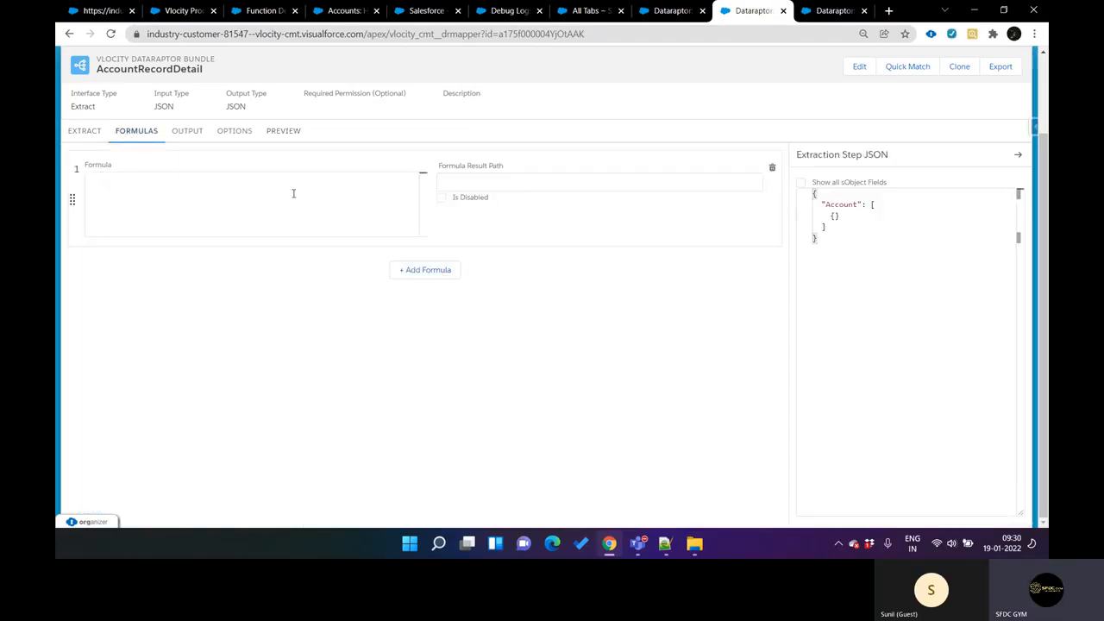
type("SP")
key("Return")
key("BackSpace")
key("BackSpace")
key("BackSpace")
key("BackSpace")
key("BackSpace")
key("BackSpace")
key("BackSpace")
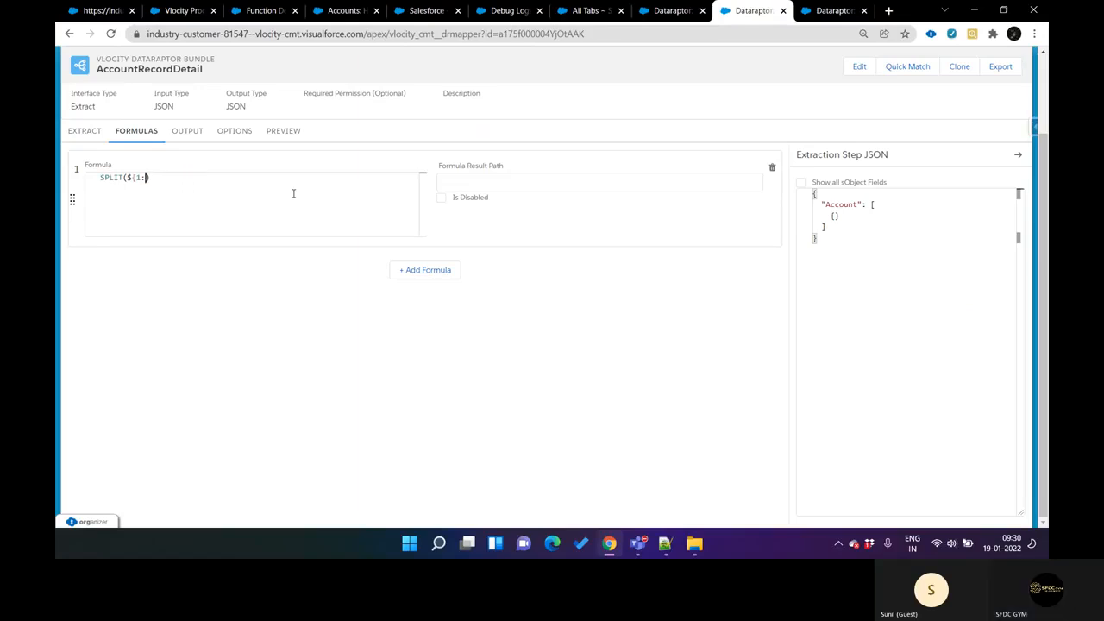
key("BackSpace")
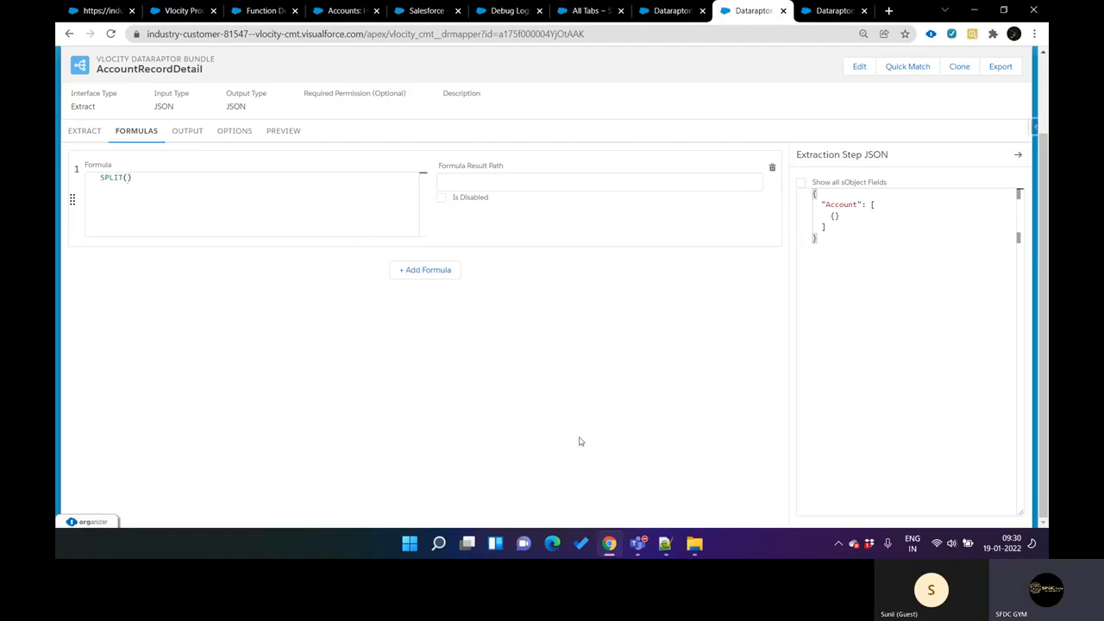
Step: Insert the quoted "Cat;dog;cow;tv;mobile" string from the Notepad++ new 49 note as the SPLIT argument, with myValue as the formula result path
left_click(665, 543)
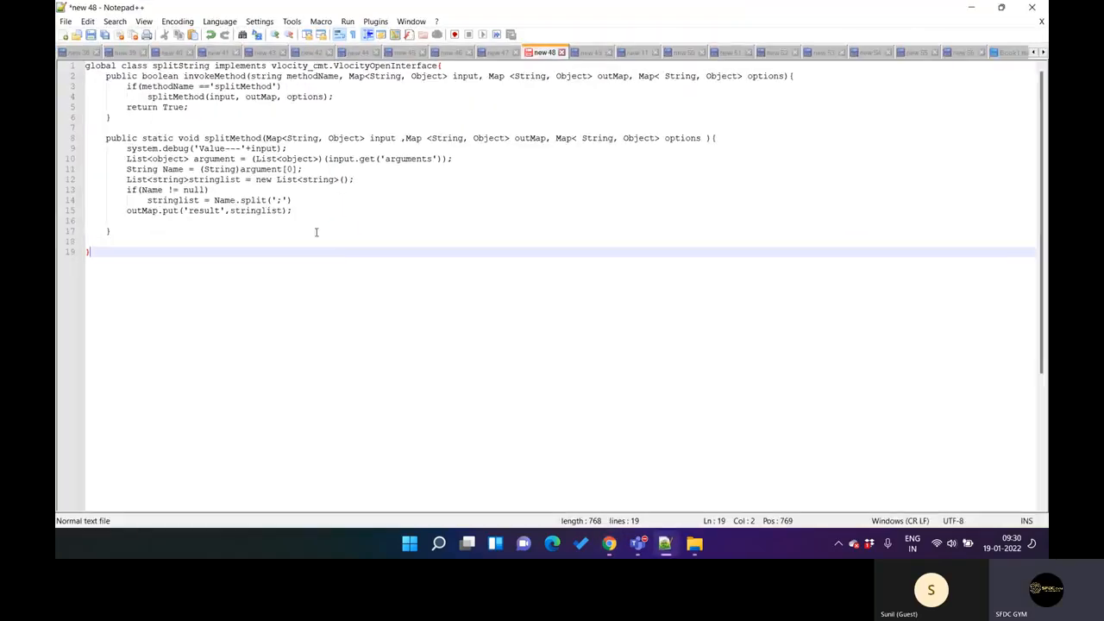
left_click(583, 53)
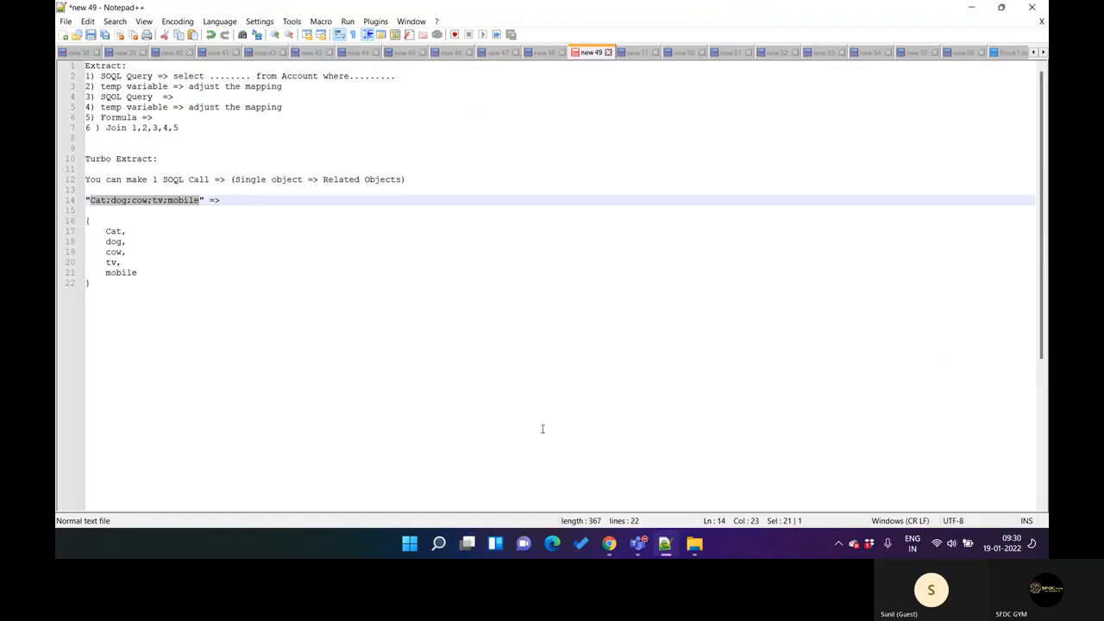
key("alt+Tab")
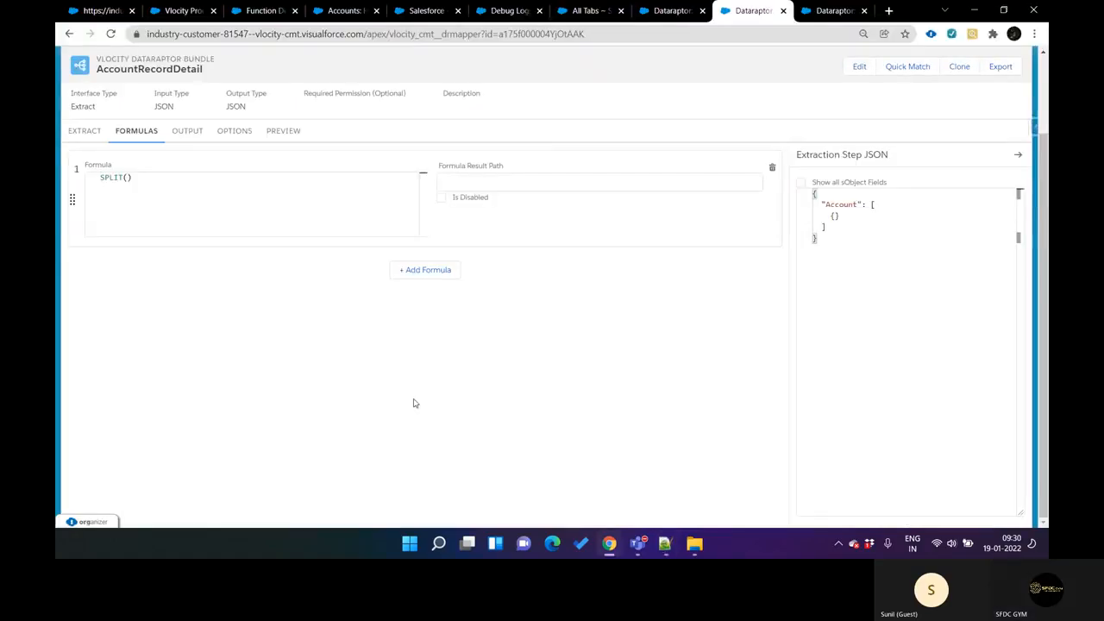
type("Cat;dog;cow;tv;mobile")
left_click(565, 179)
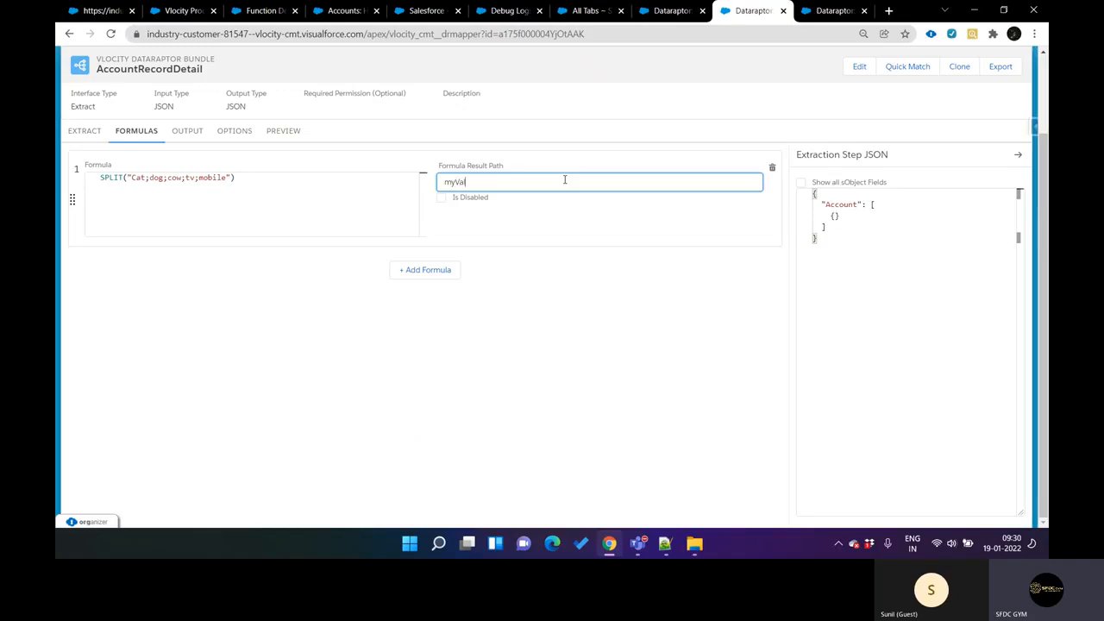
left_click_drag(514, 183, 320, 156)
Step: Add a new output mapping to AccountRecordDetail with myValue as its extract JSON path
left_click(234, 132)
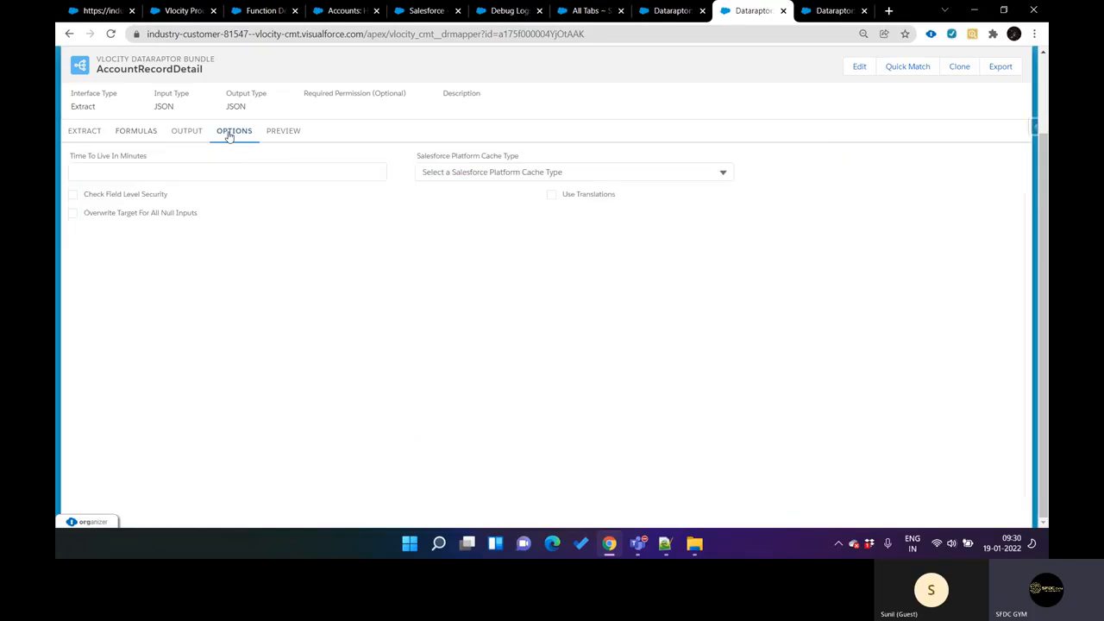
left_click(183, 139)
scroll(411, 290, "up", 5)
scroll(410, 292, "down", 1)
scroll(411, 290, "down", 3)
scroll(411, 291, "up", 5)
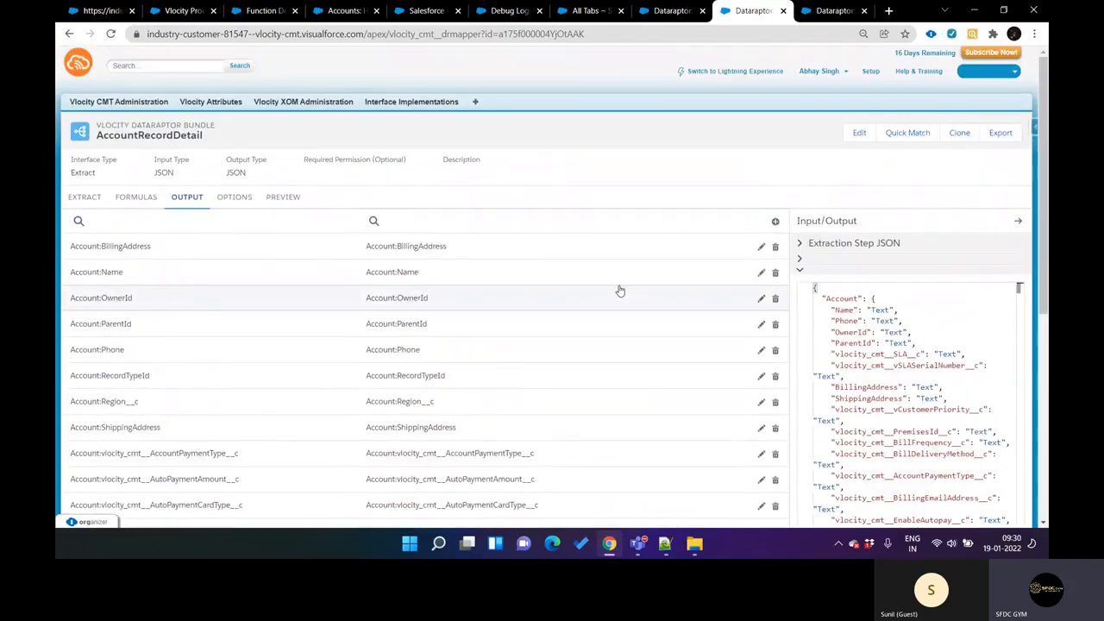
left_click(775, 221)
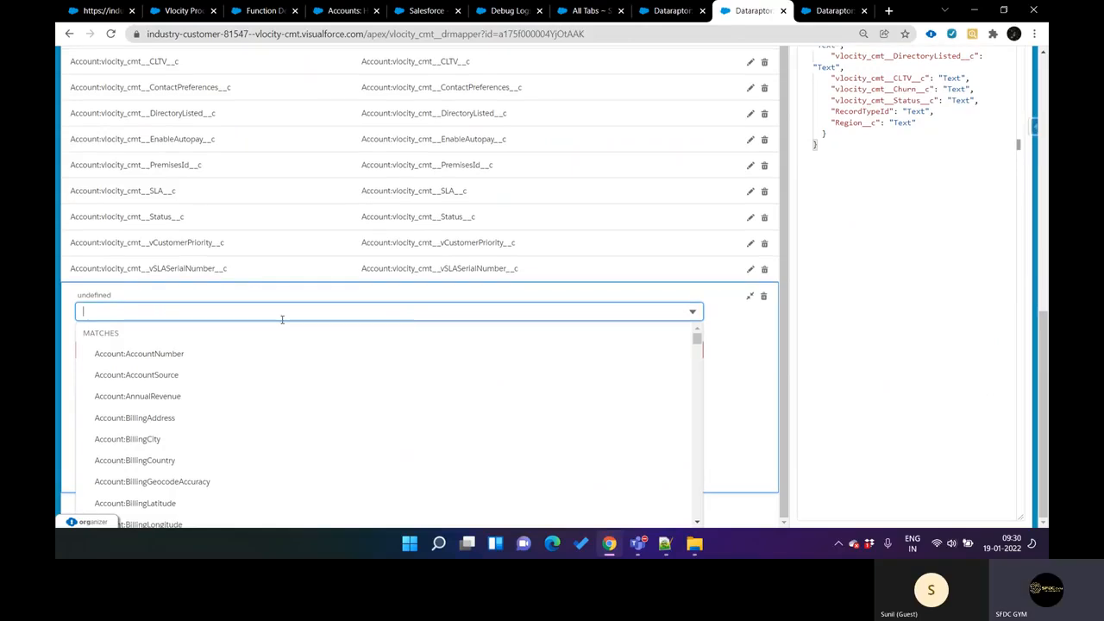
type("My")
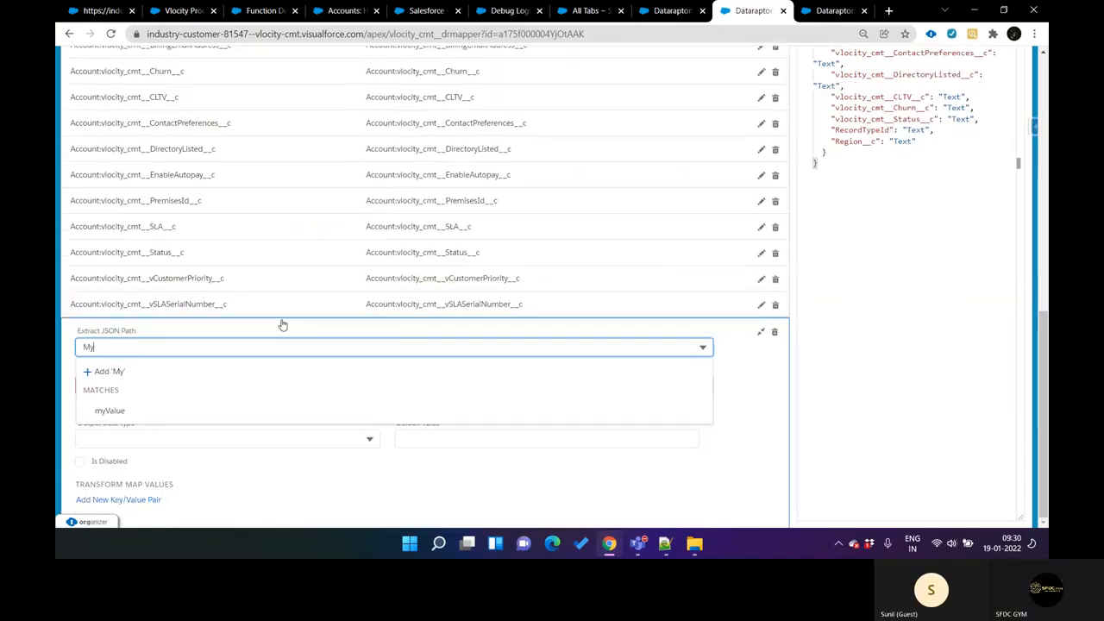
left_click(185, 410)
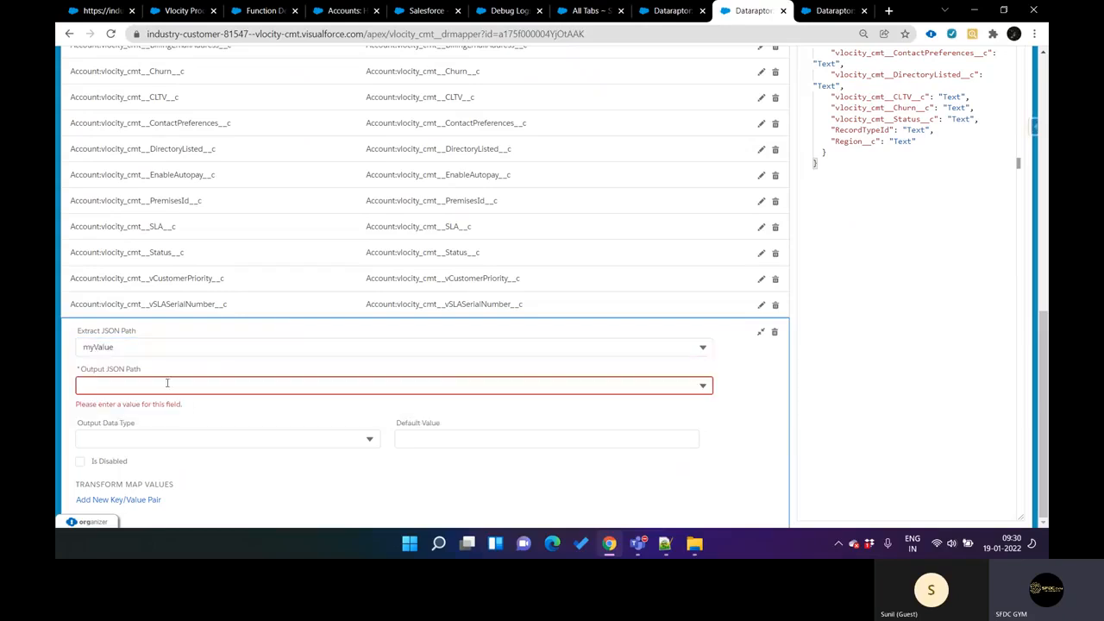
Step: Set the output JSON path of the myValue mapping to the new entry DataValue
left_click(170, 386)
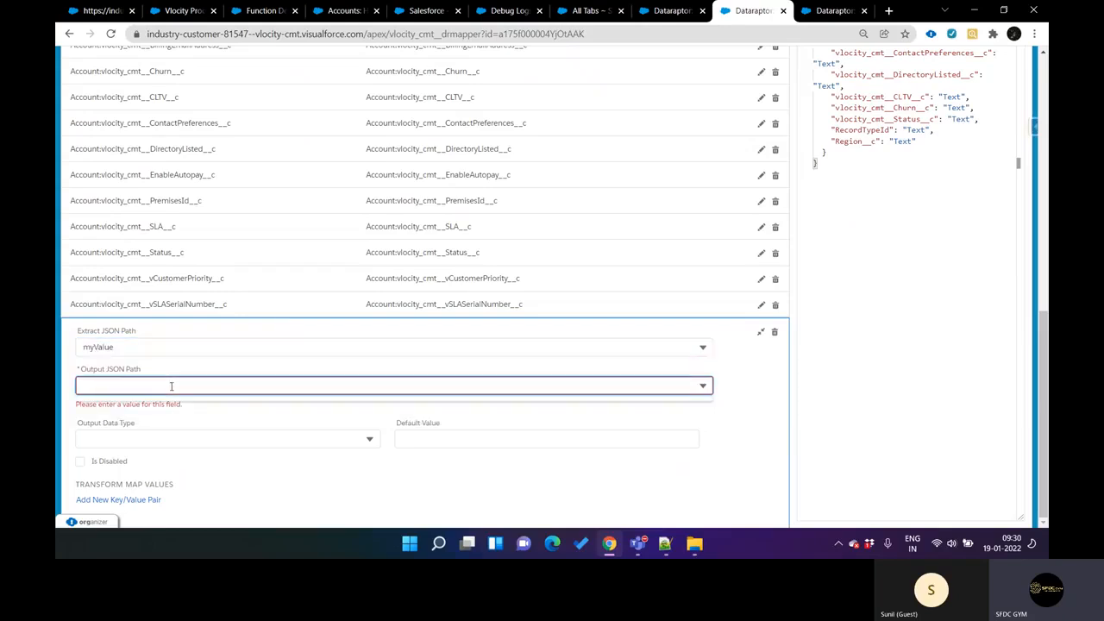
type("My")
key("BackSpace")
key("BackSpace")
type("DataValue")
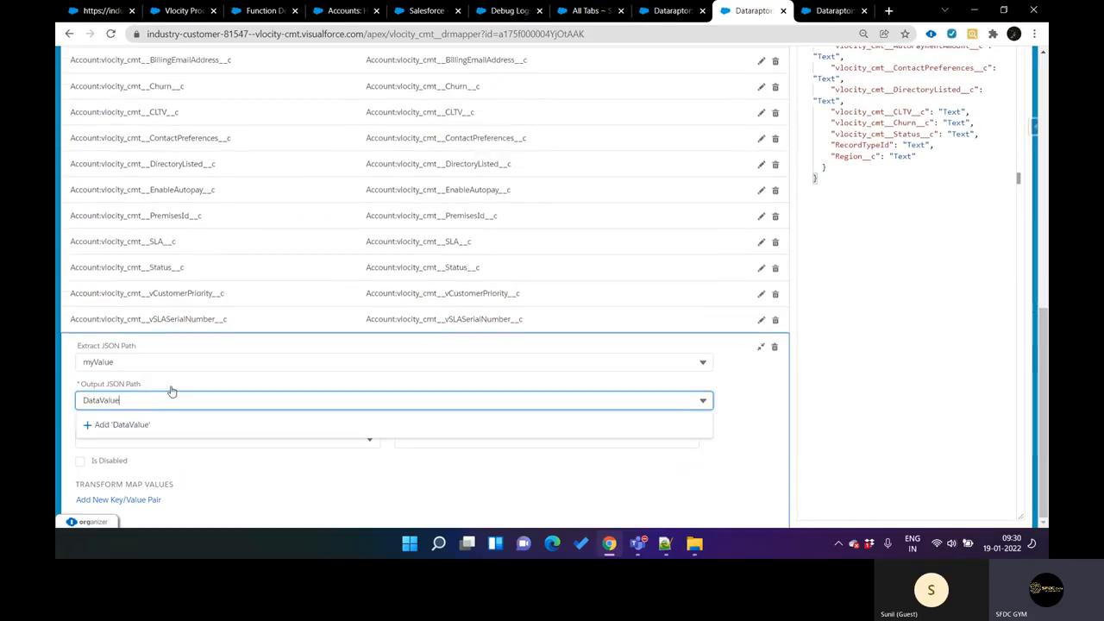
left_click(175, 426)
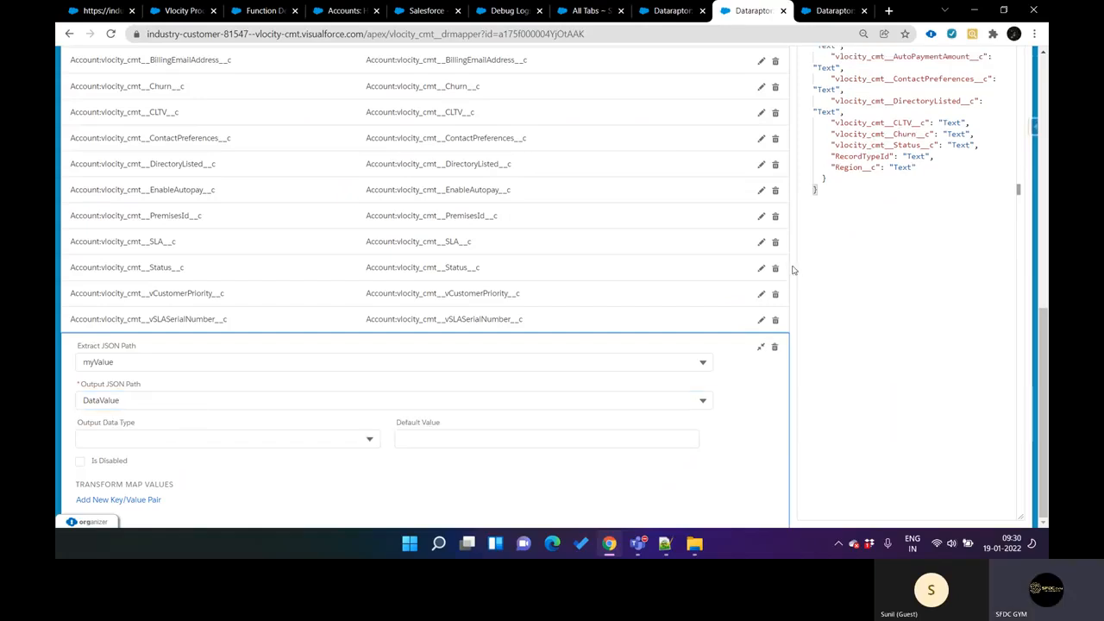
scroll(794, 270, "up", 15)
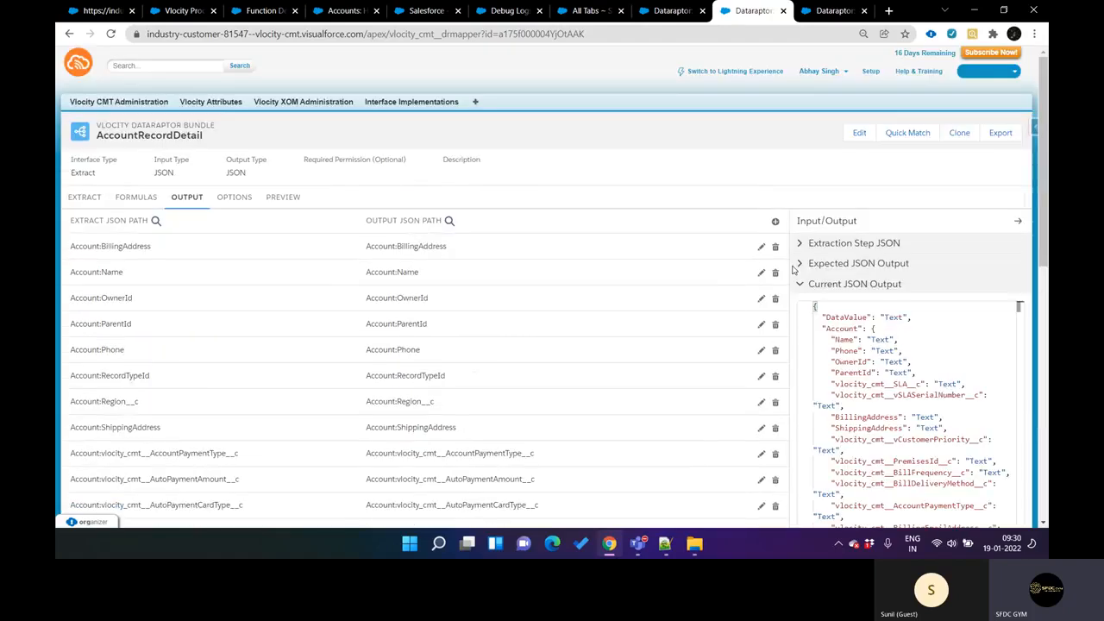
Step: Execute the AccountRecordDetail preview again and highlight the DataValue list in the response
left_click(282, 197)
scroll(169, 460, "down", 1)
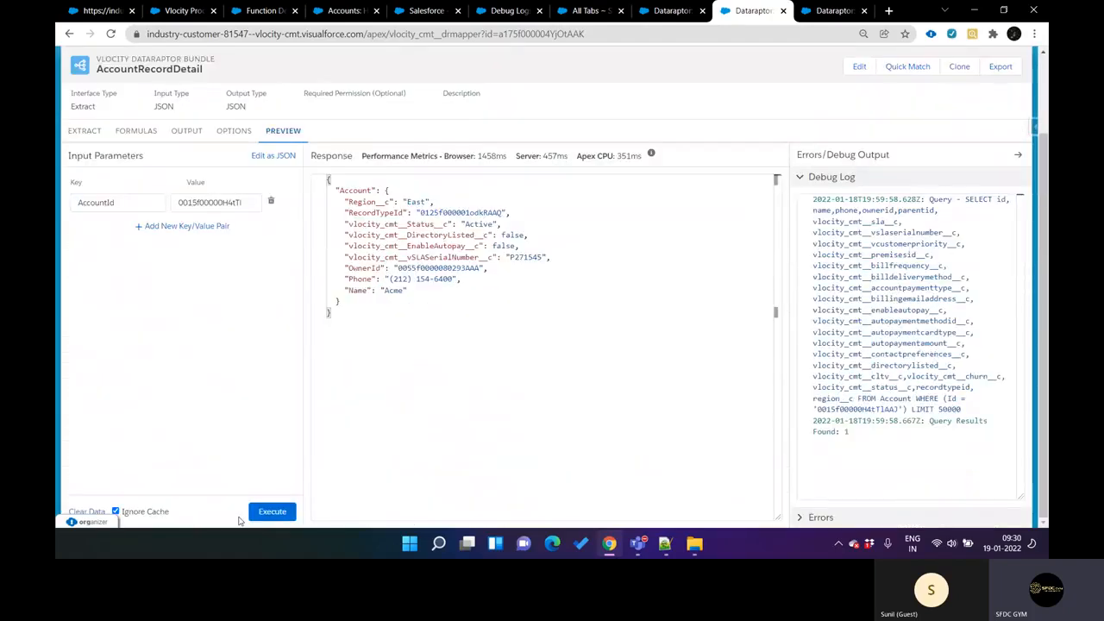
left_click(272, 514)
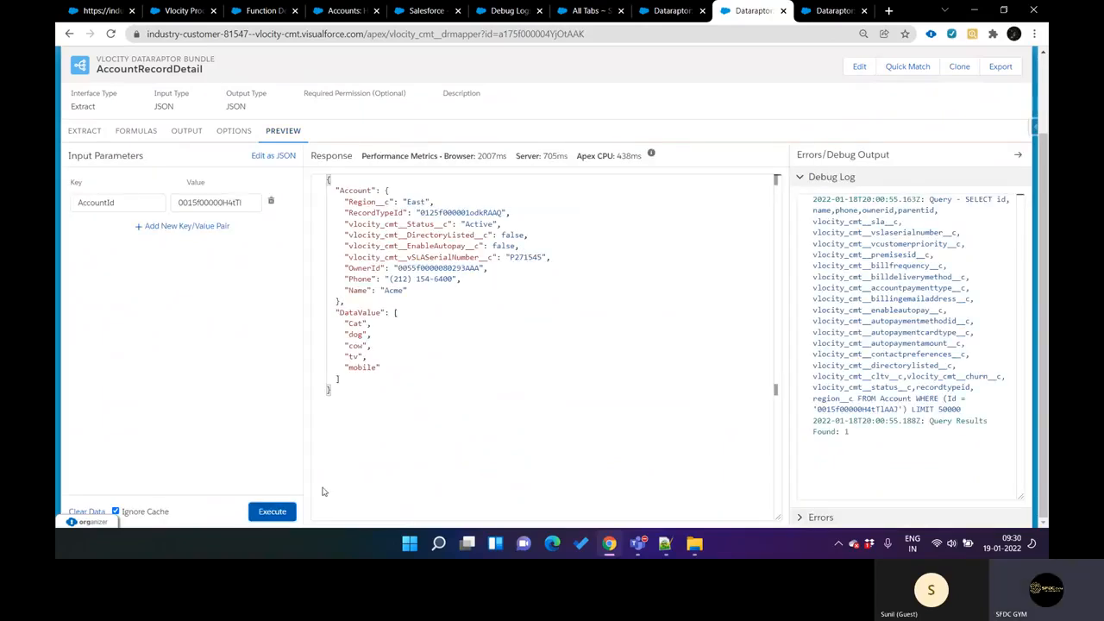
double_click(346, 315)
left_click_drag(346, 323, 380, 368)
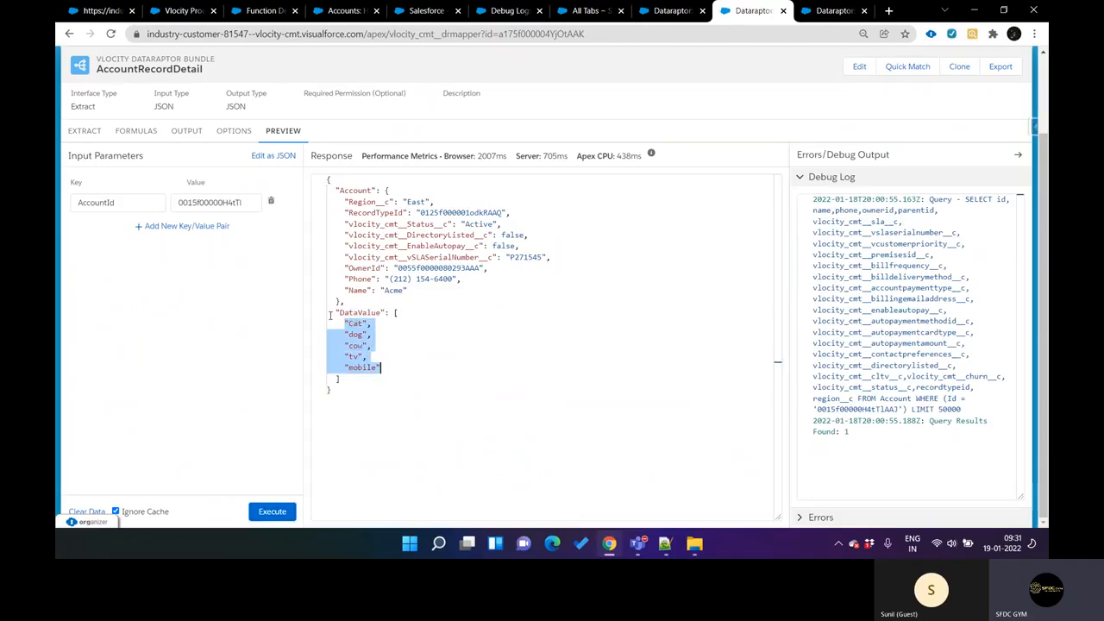
Step: Return to the Debug Logs page in its browser tab, reload it and open the list of own logs
left_click(292, 87)
key("ctrl+shift+Tab")
key("ctrl+shift+Tab")
key("ctrl+shift+Tab")
key("ctrl+shift+Tab")
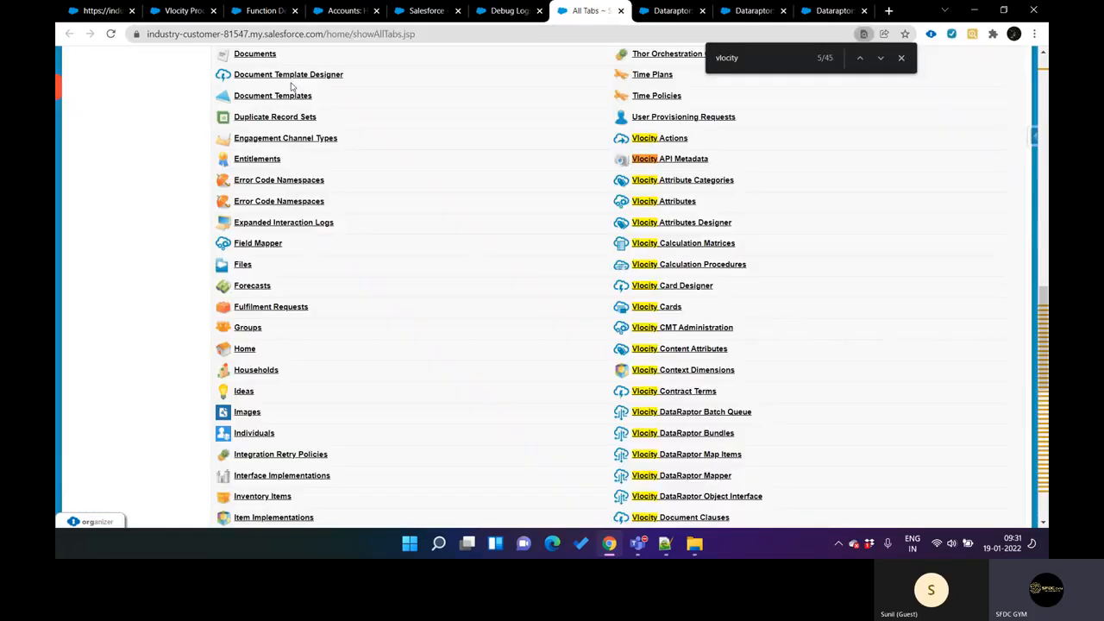
key("ctrl+Tab")
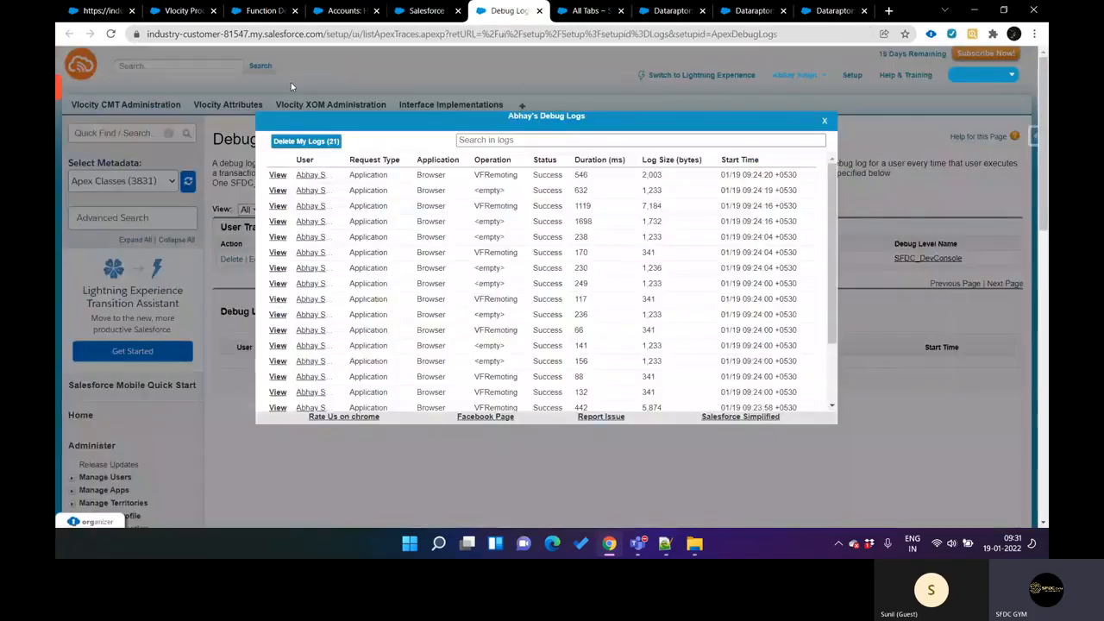
left_click(825, 125)
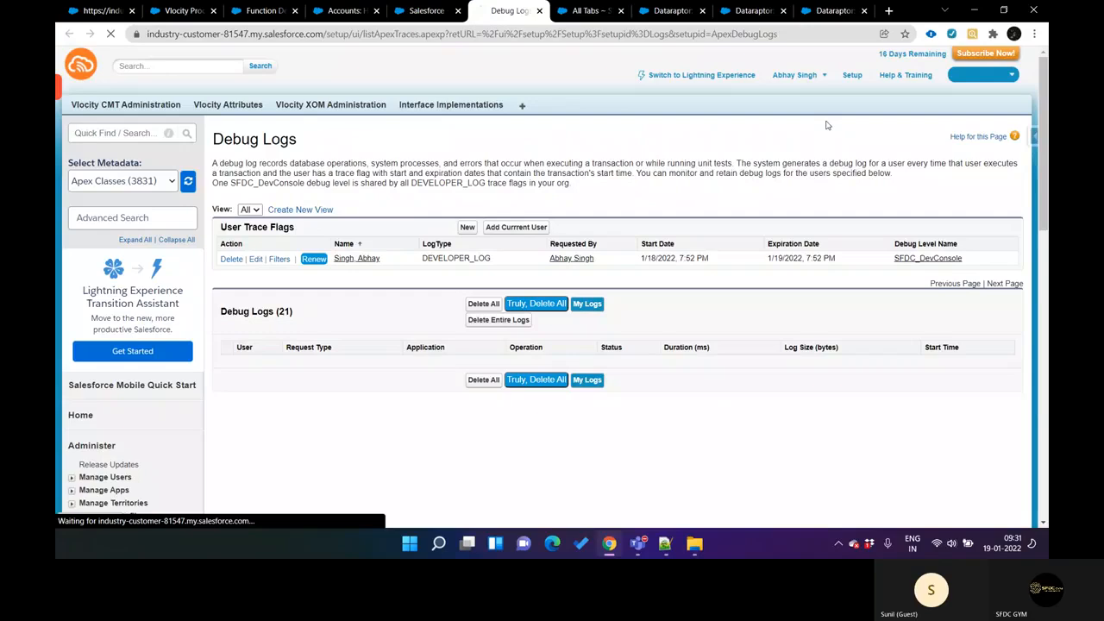
left_click(587, 304)
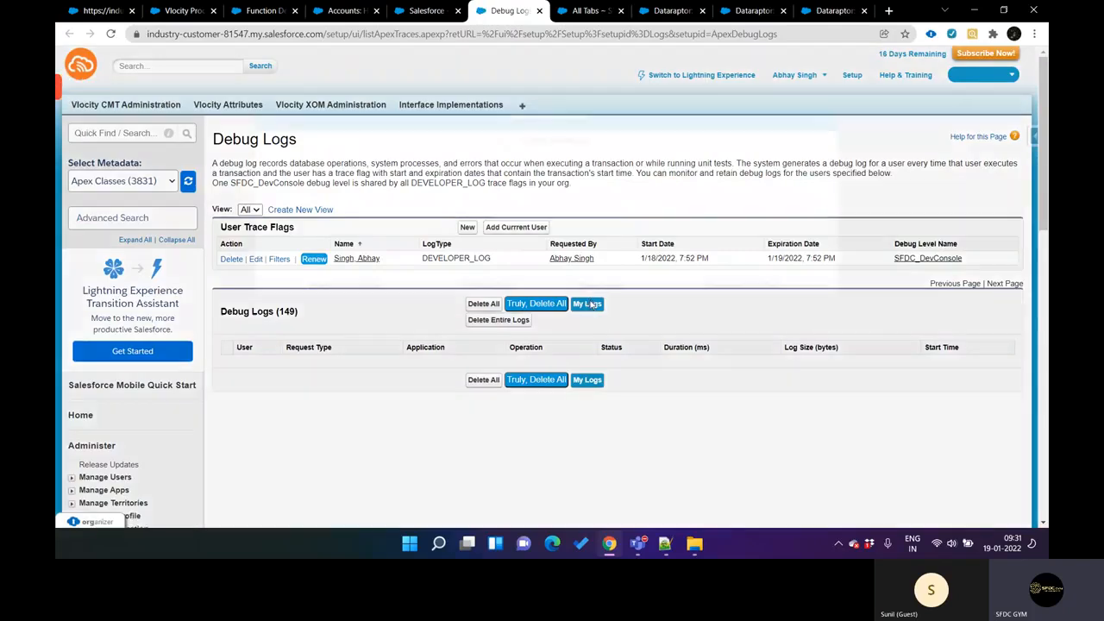
left_click(589, 304)
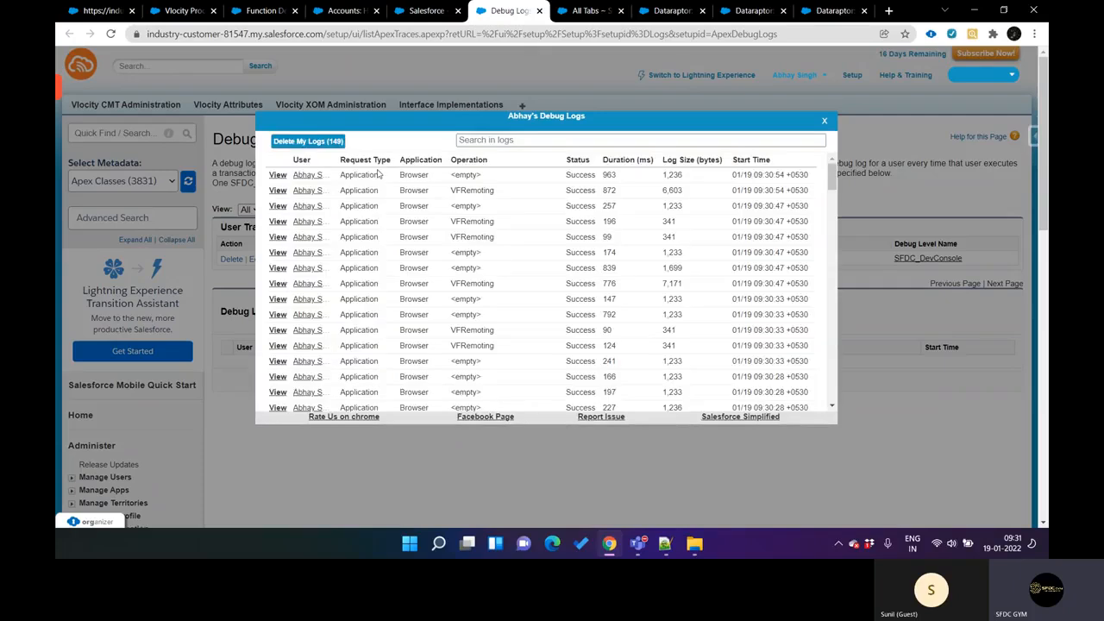
Step: Open the 09:30:54 VFRemoting log and highlight the arguments value in its USER_DEBUG line
left_click(277, 191)
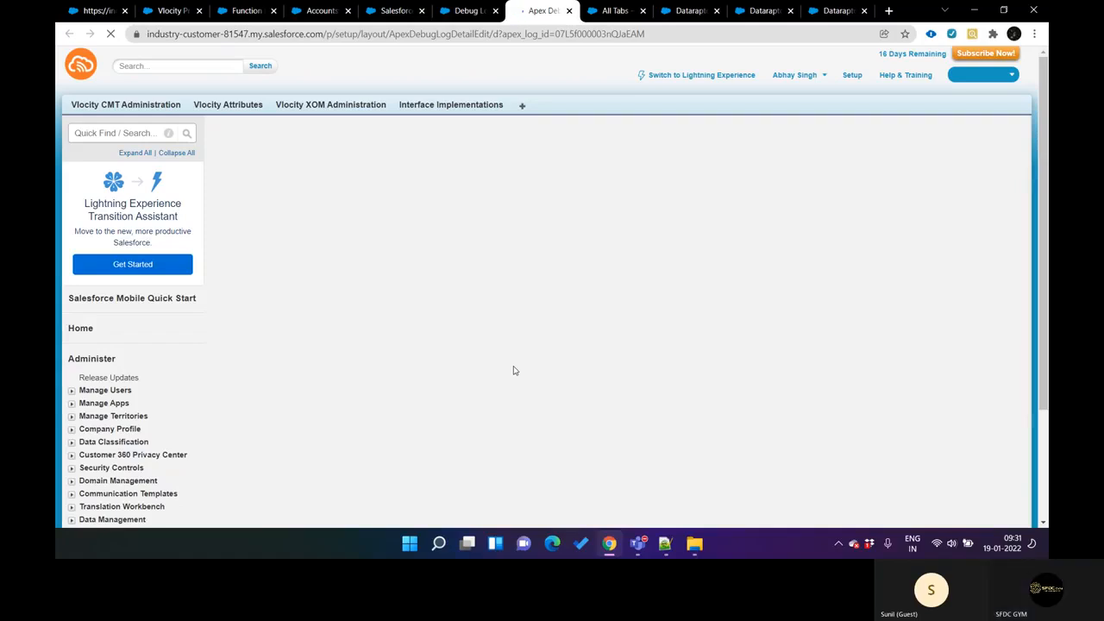
scroll(513, 371, "down", 3)
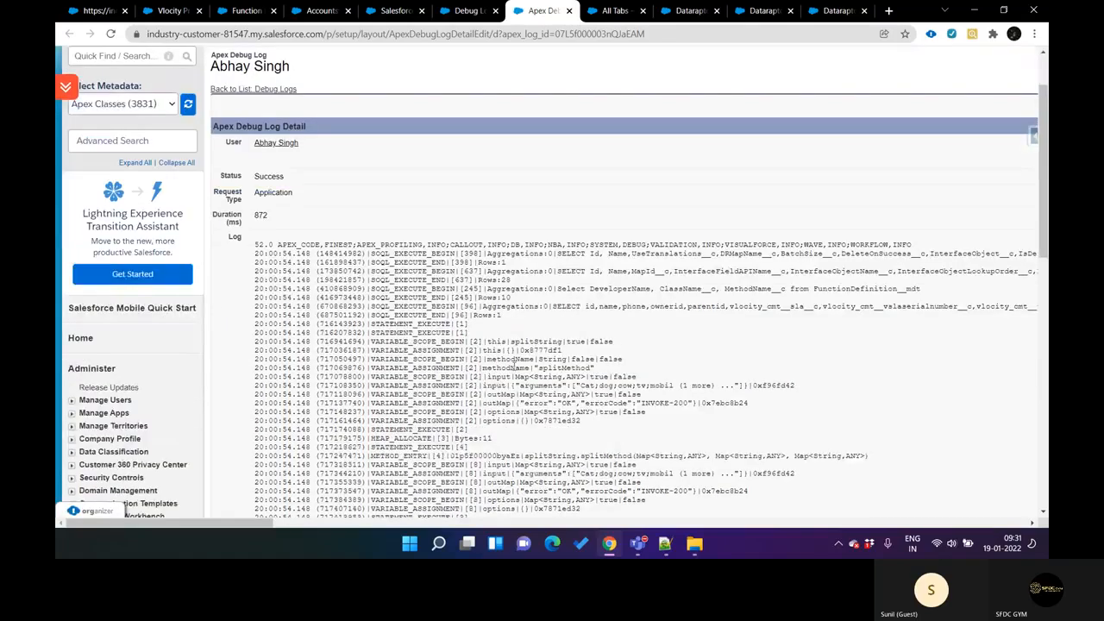
scroll(513, 367, "down", 2)
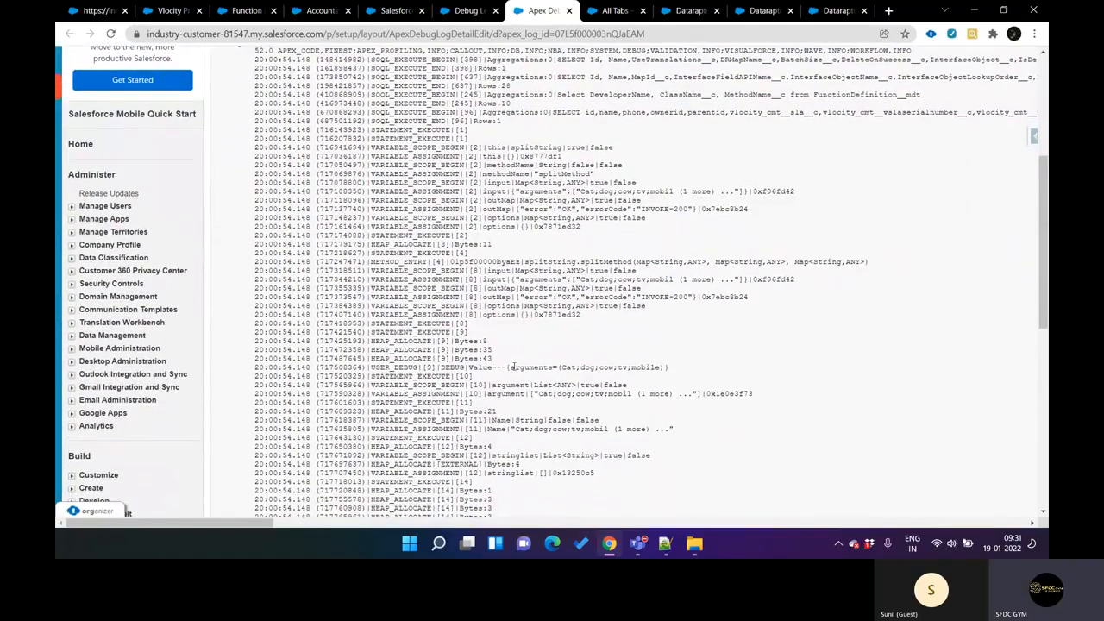
scroll(535, 345, "down", 1)
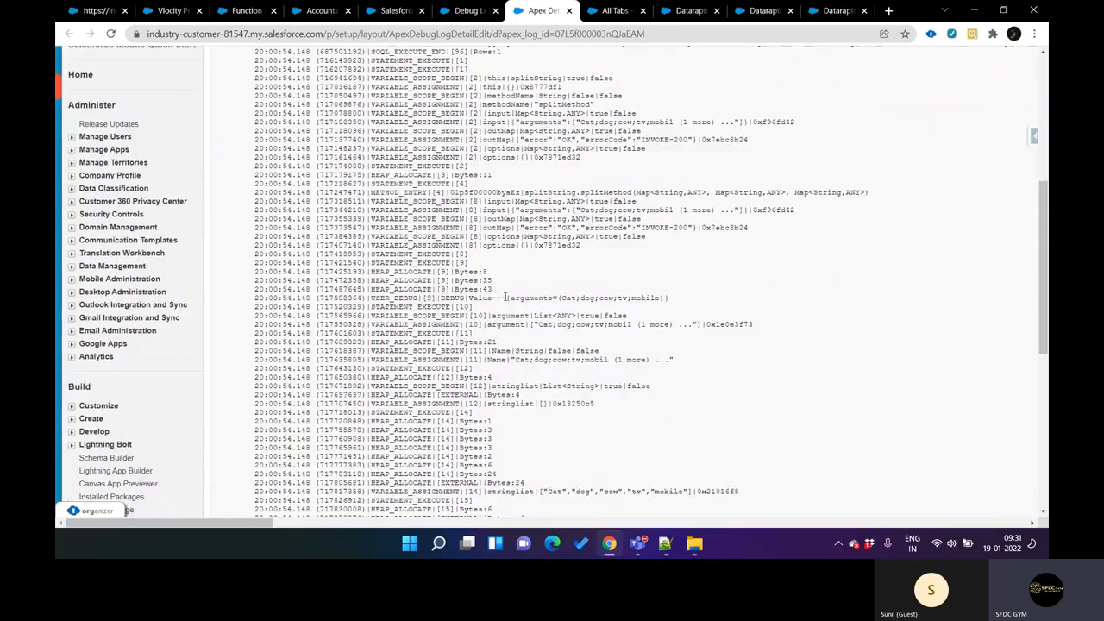
left_click_drag(508, 298, 671, 300)
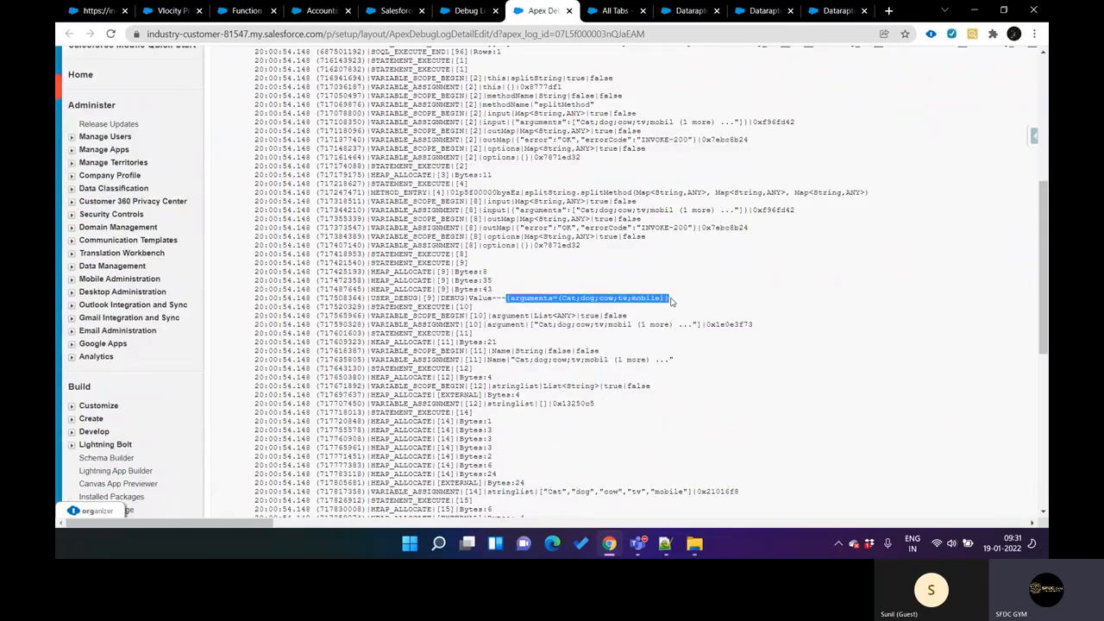
Step: Switch to the new 48 note in Notepad++ and highlight the input variable in the system.debug line of splitMethod
left_click(665, 543)
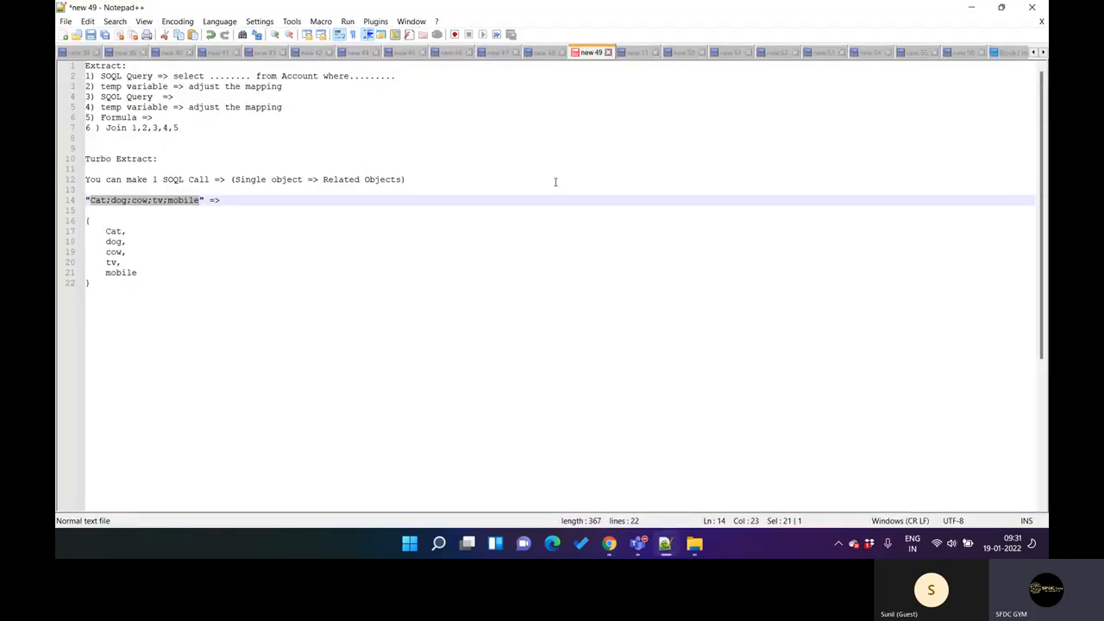
left_click(542, 52)
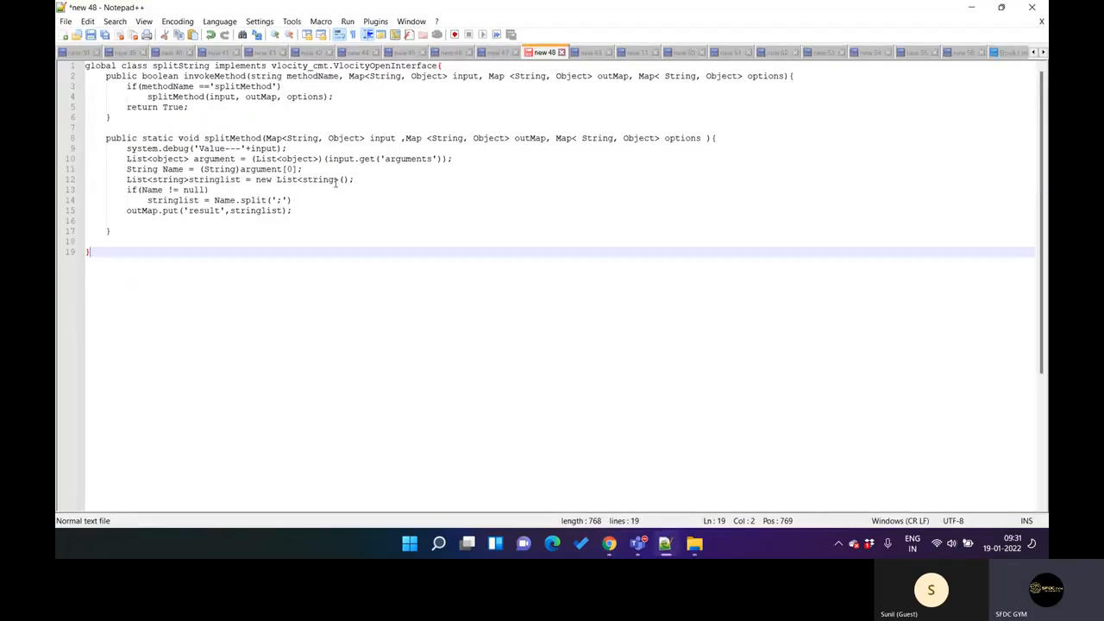
double_click(262, 148)
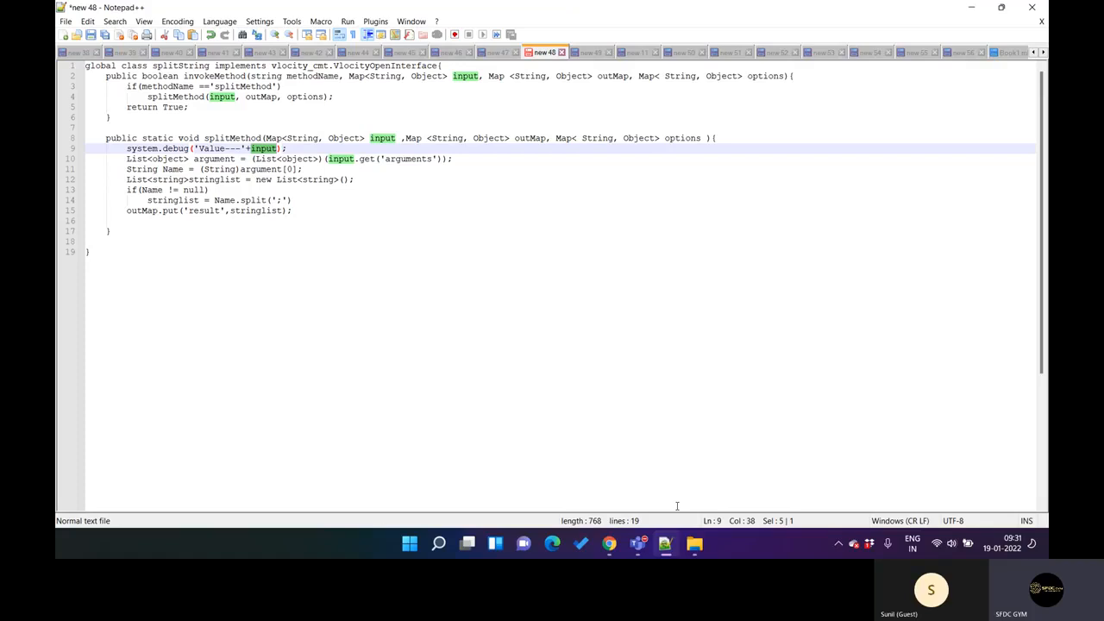
right_click(665, 545)
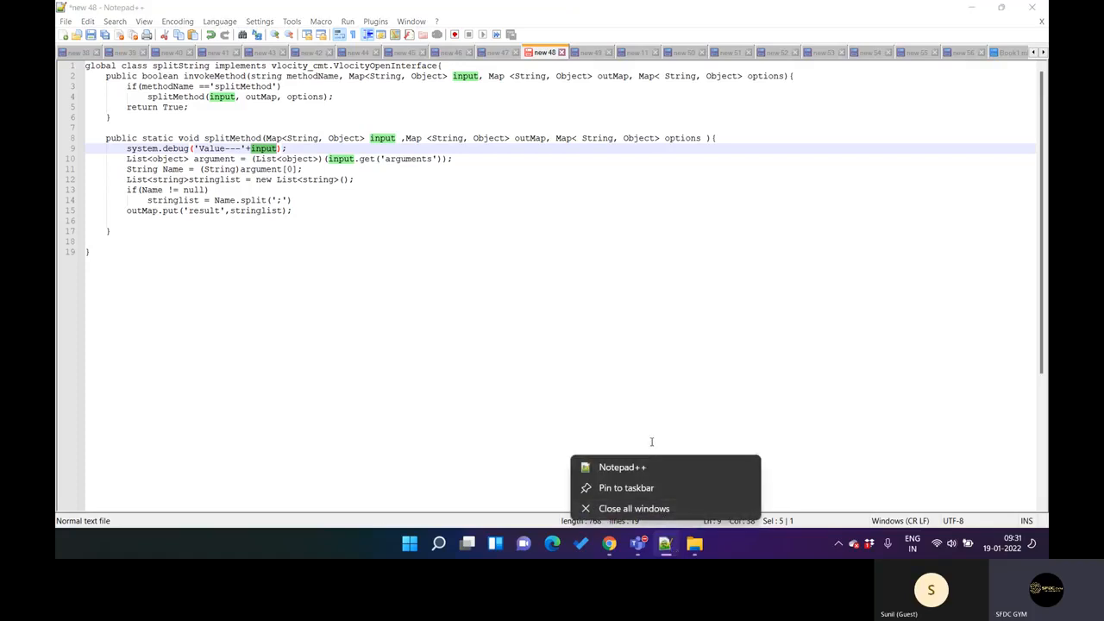
Step: Switch to the debug log in Chrome and highlight the arguments map, its key and its list value in the USER_DEBUG line
left_click(664, 550)
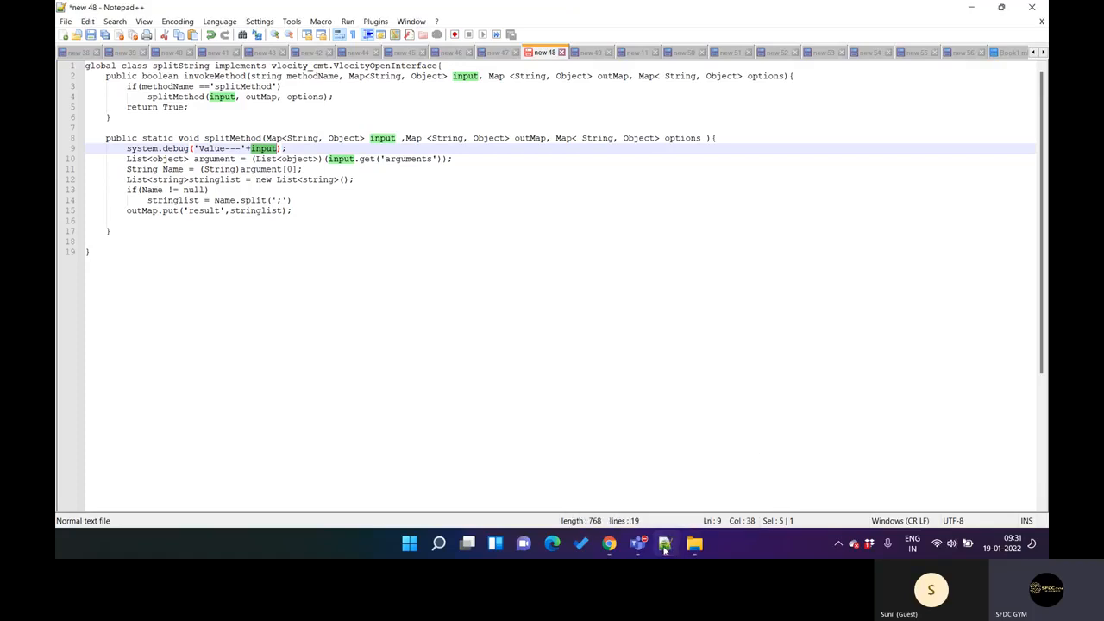
left_click(609, 545)
left_click_drag(506, 298, 670, 299)
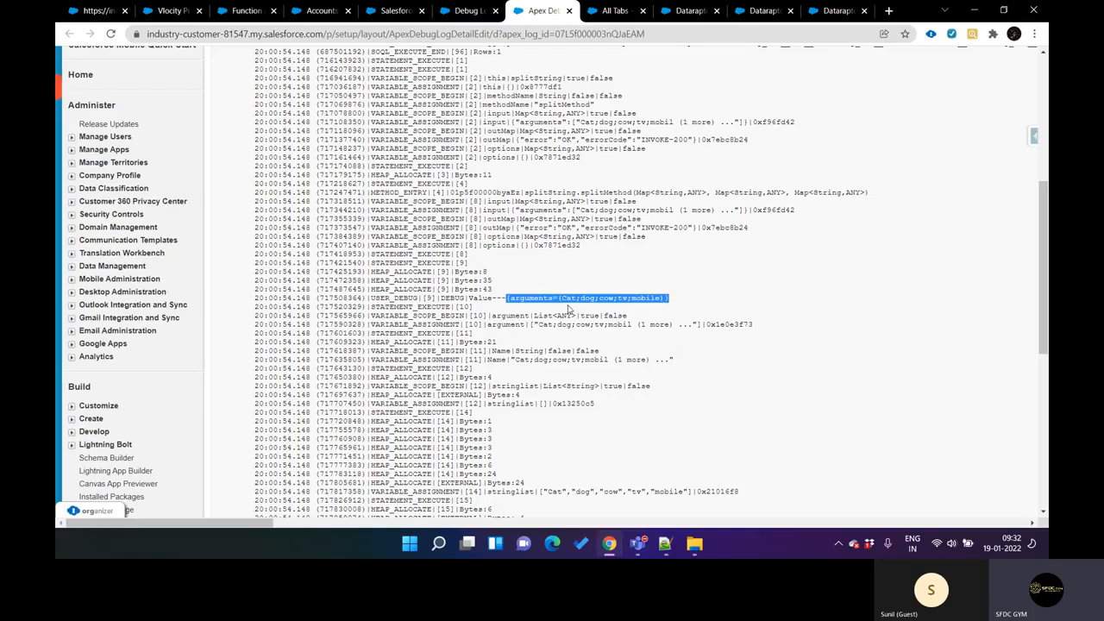
double_click(534, 299)
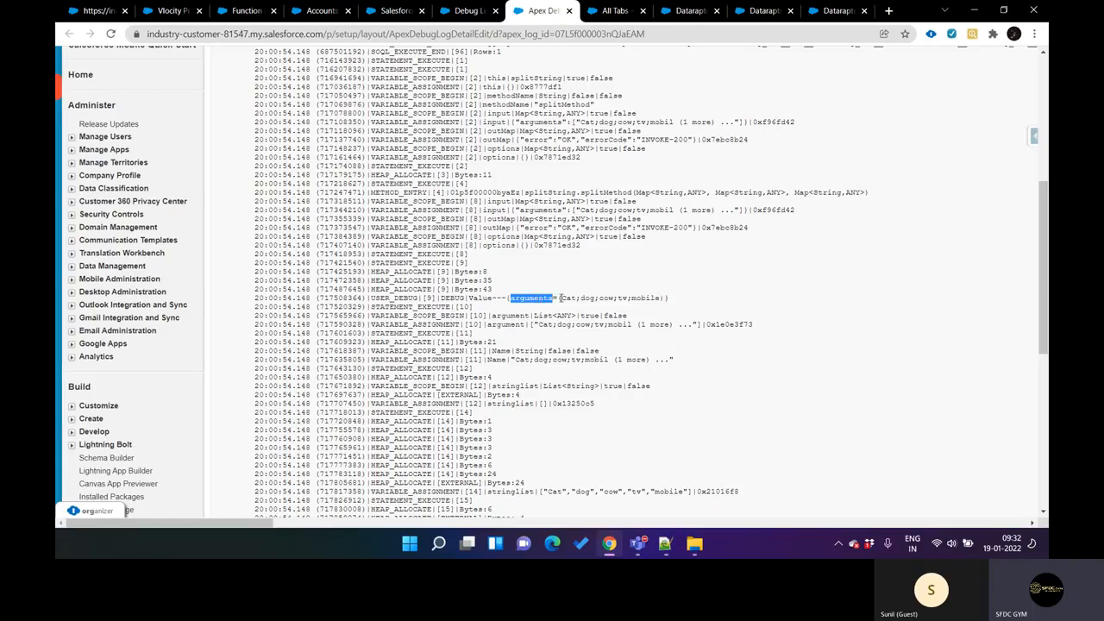
left_click(559, 298)
scroll(559, 300, "up", 1)
scroll(558, 299, "up", 1)
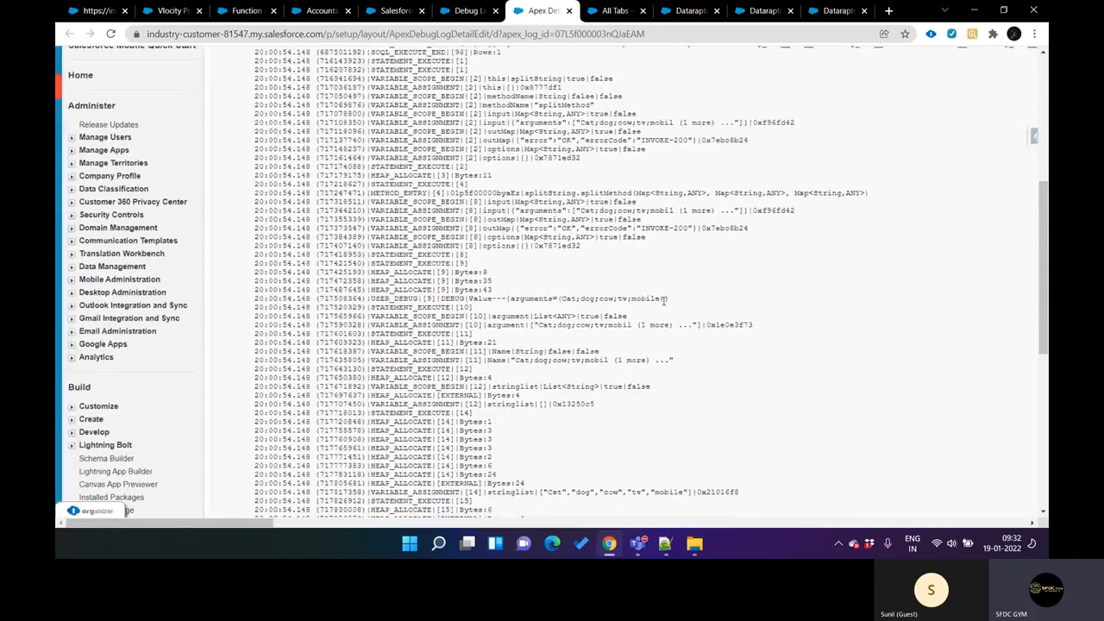
left_click_drag(664, 299, 558, 299)
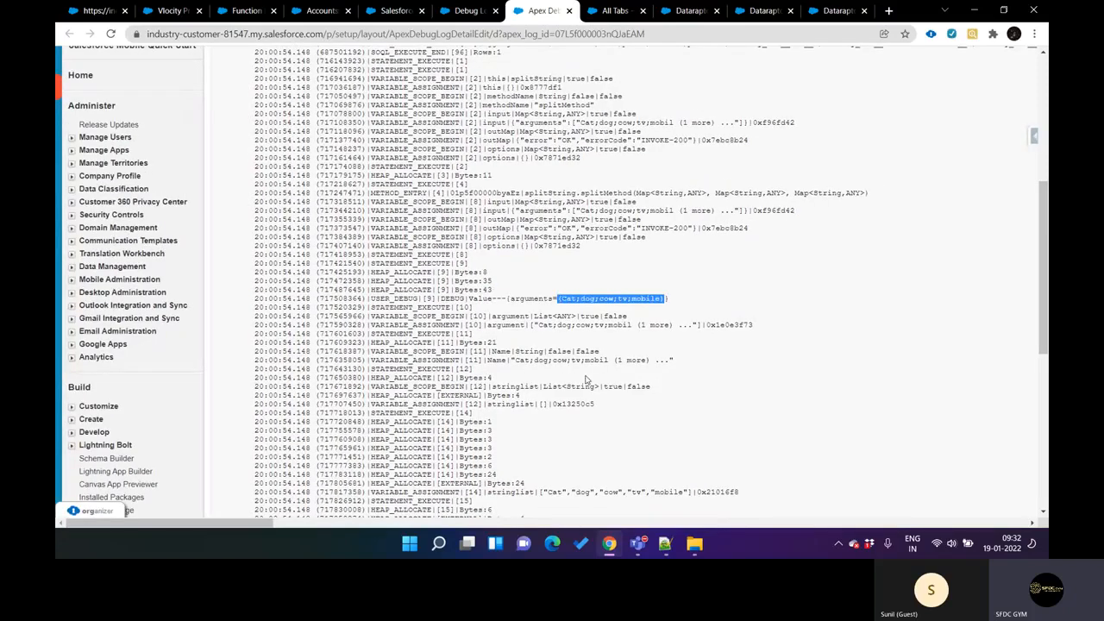
Step: Switch to Notepad++ and highlight the List<object> cast and the argument variable on line 10 of splitMethod
left_click(664, 543)
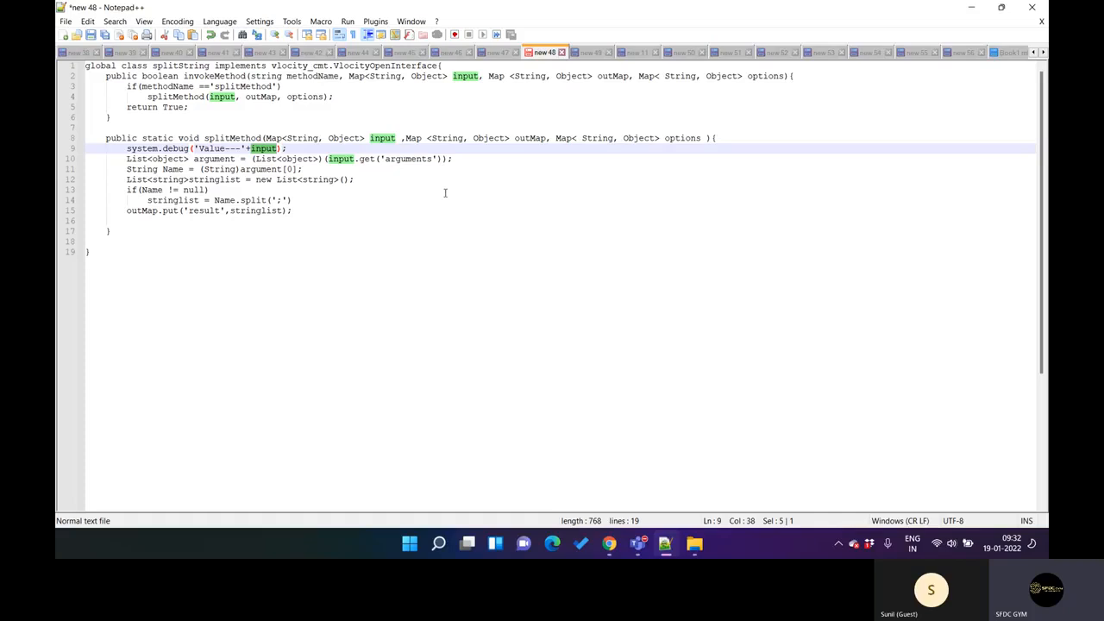
left_click_drag(252, 159, 309, 158)
double_click(209, 158)
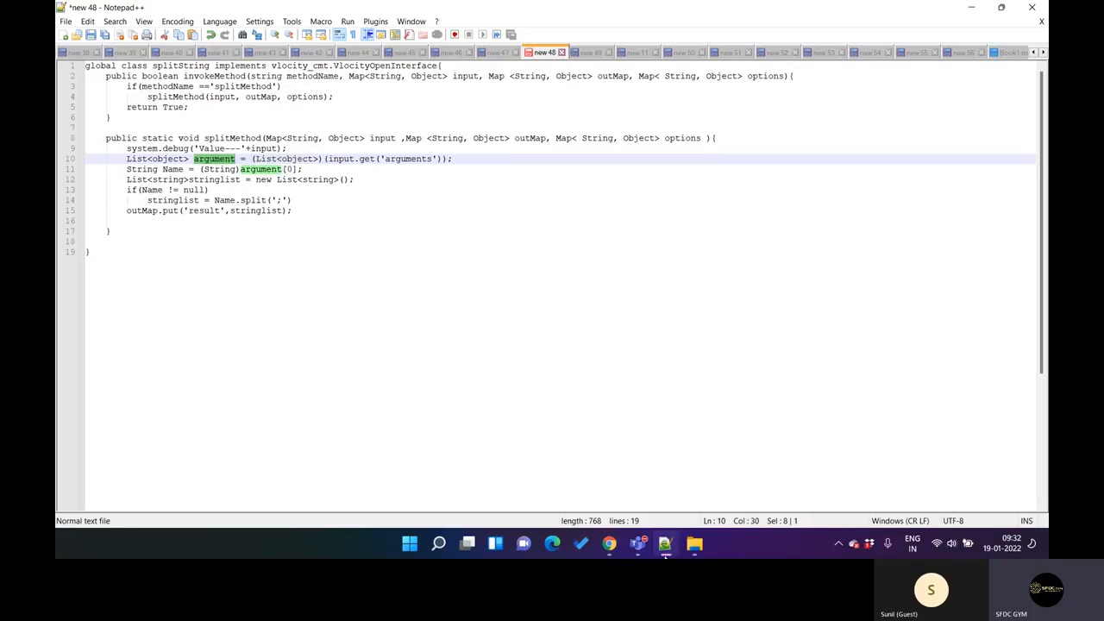
Step: Return to the debug log in Chrome and highlight the Cat;dog;cow;tv;mobile list in the USER_DEBUG line
left_click(609, 543)
left_click(602, 297)
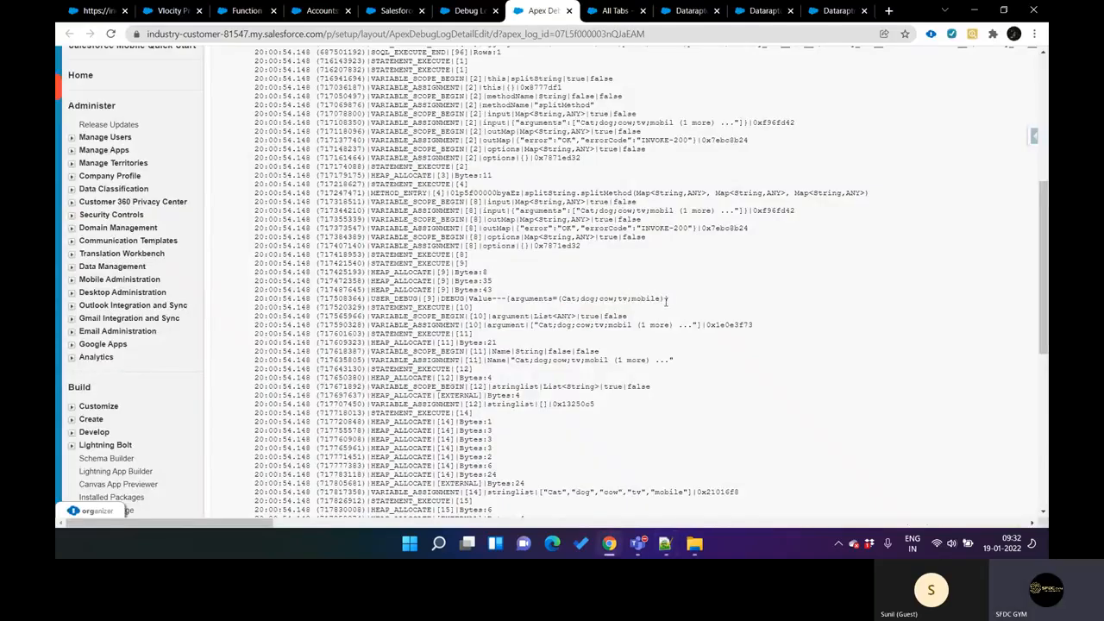
left_click_drag(664, 299, 560, 299)
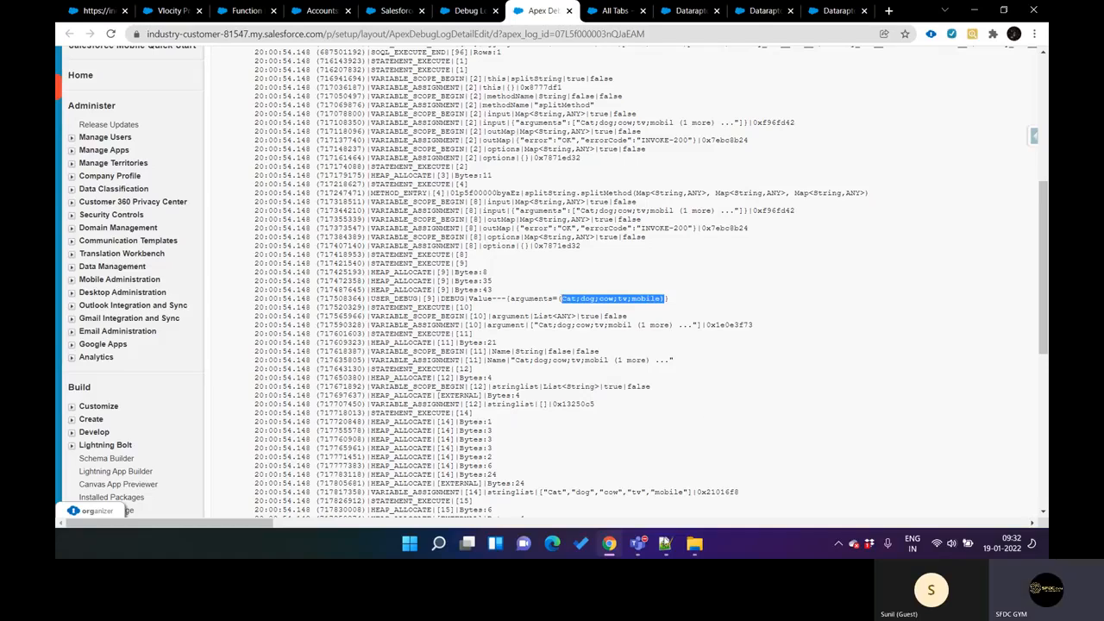
Step: Highlight the Name variable on line 11 of the splitMethod code in Notepad++, then go back to Chrome
left_click(665, 544)
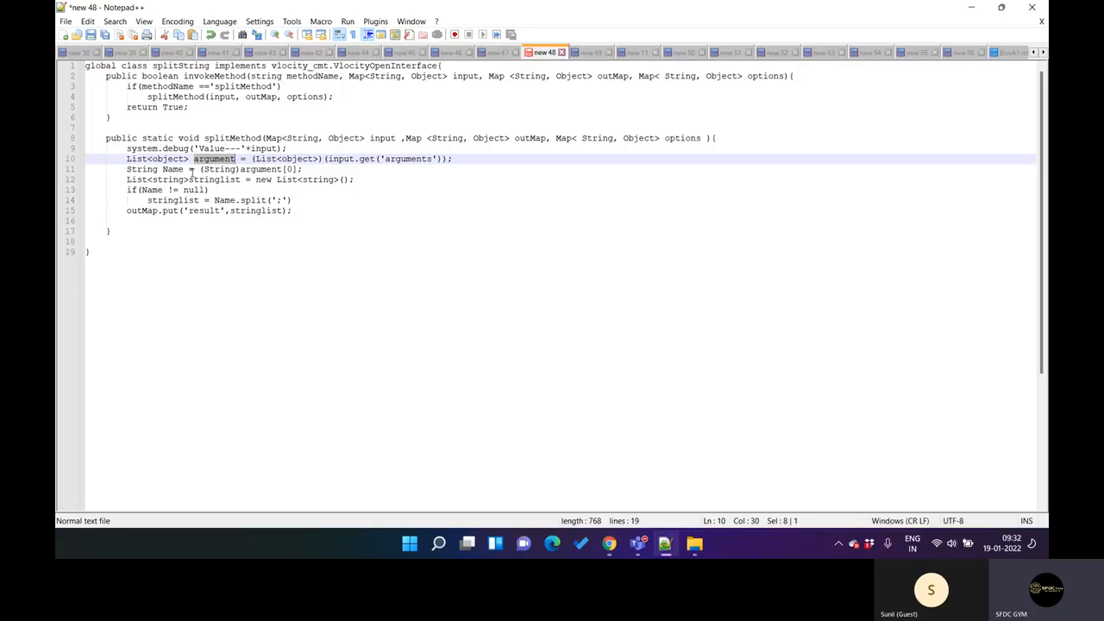
double_click(172, 169)
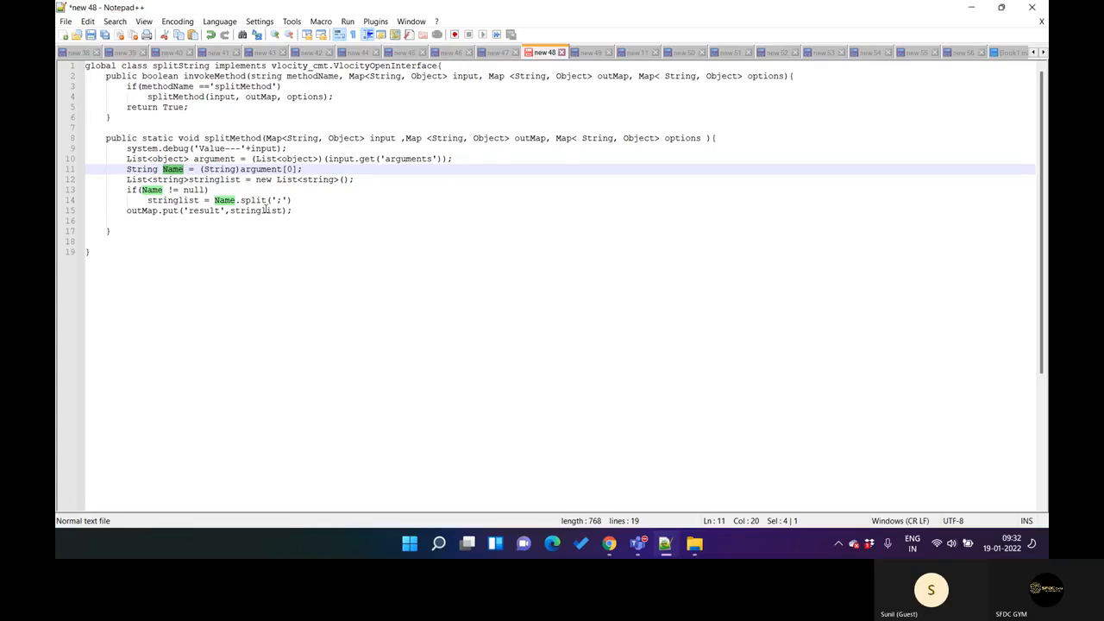
left_click(664, 544)
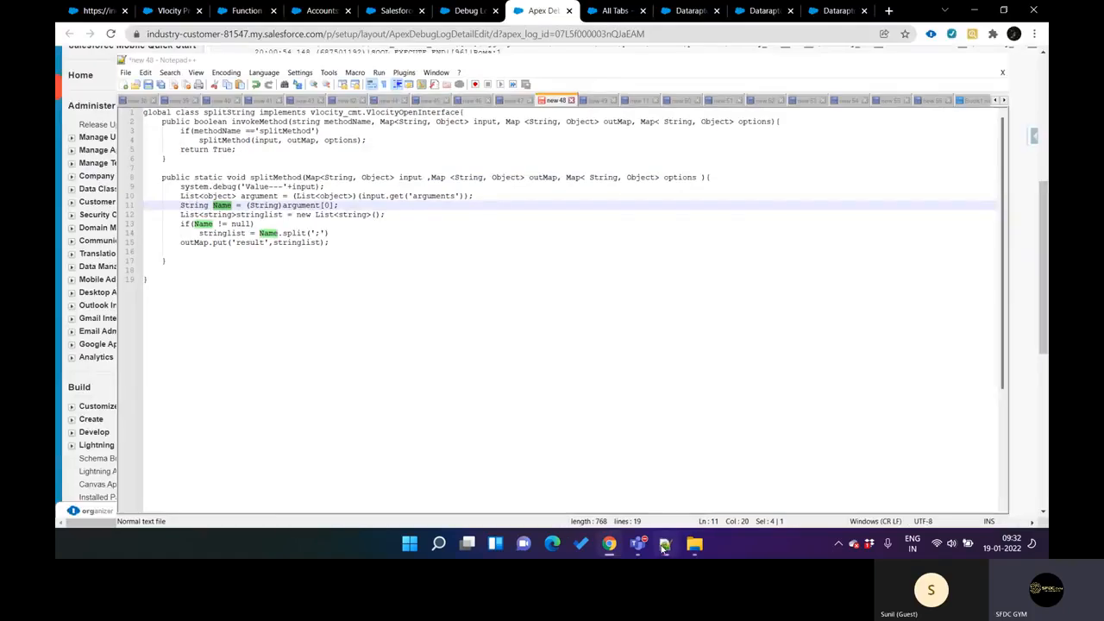
Step: Close the list of own logs on the Debug Logs page and return to the open Apex debug log
scroll(566, 400, "up", 6)
scroll(565, 402, "down", 6)
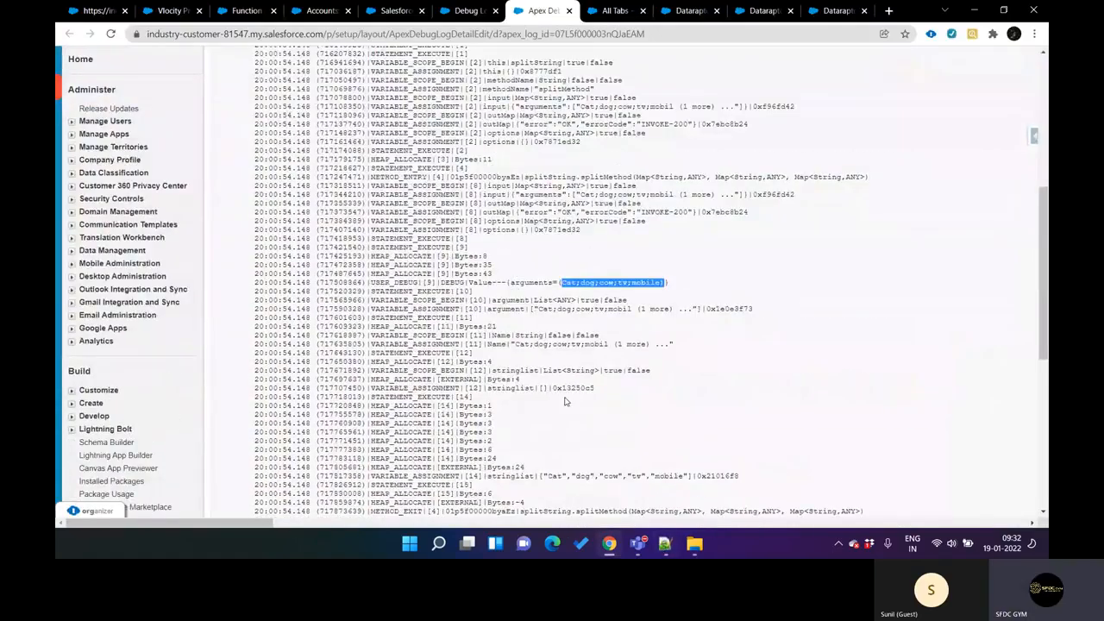
key("ctrl+shift+Tab")
key("ctrl+shift+Tab")
key("ctrl+shift+Tab")
key("ctrl+shift+Tab")
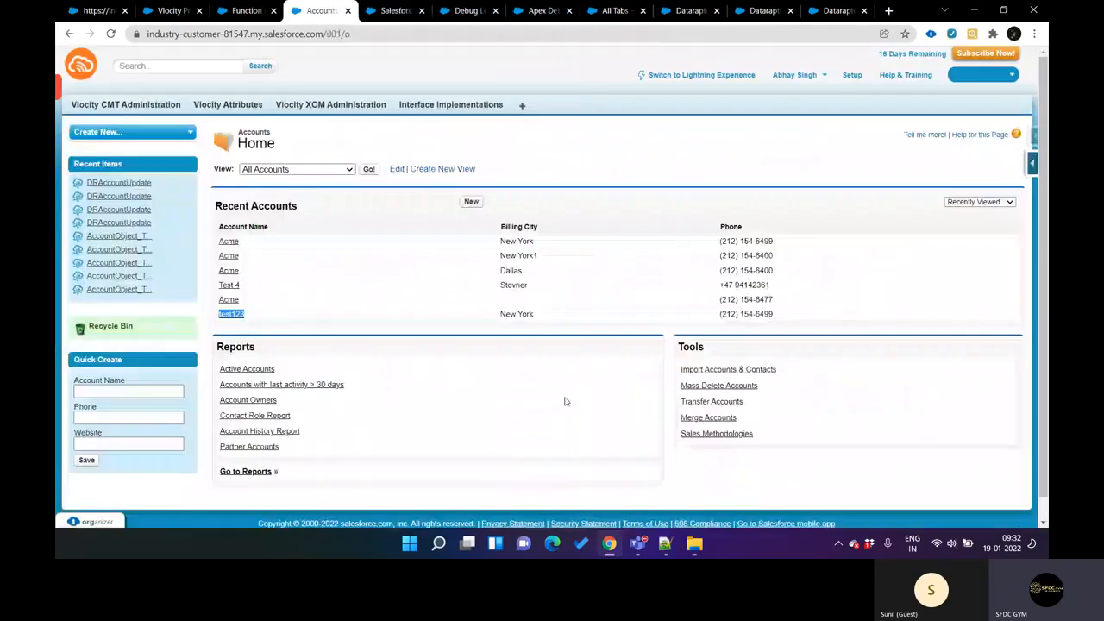
key("ctrl+shift+Tab")
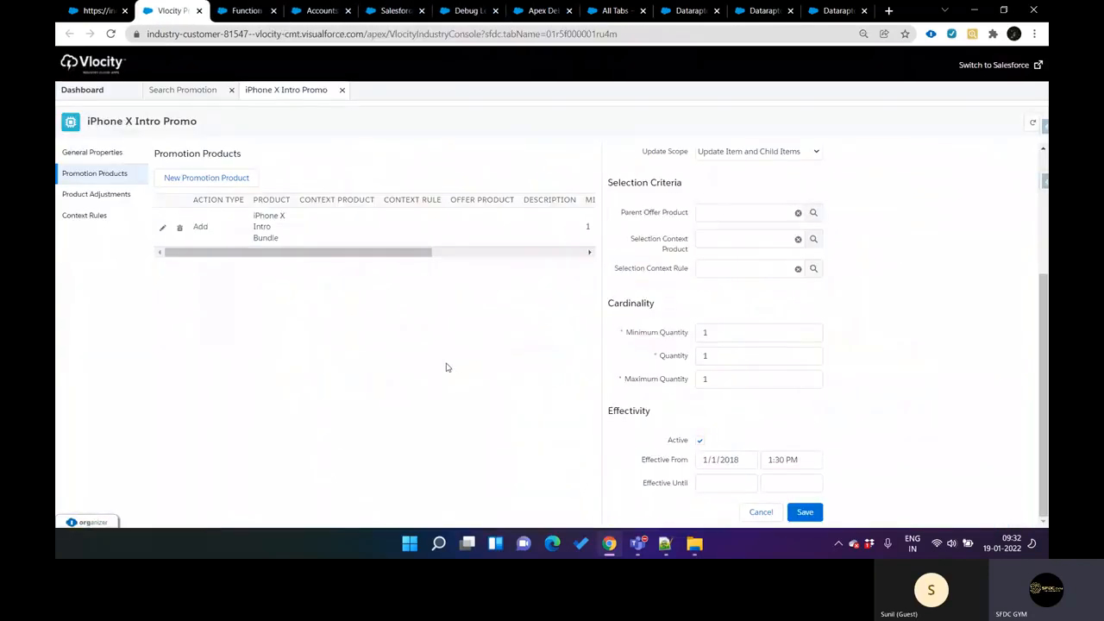
key("ctrl+Tab")
key("ctrl+Tab")
key("ctrl+Tab")
key("ctrl+Tab")
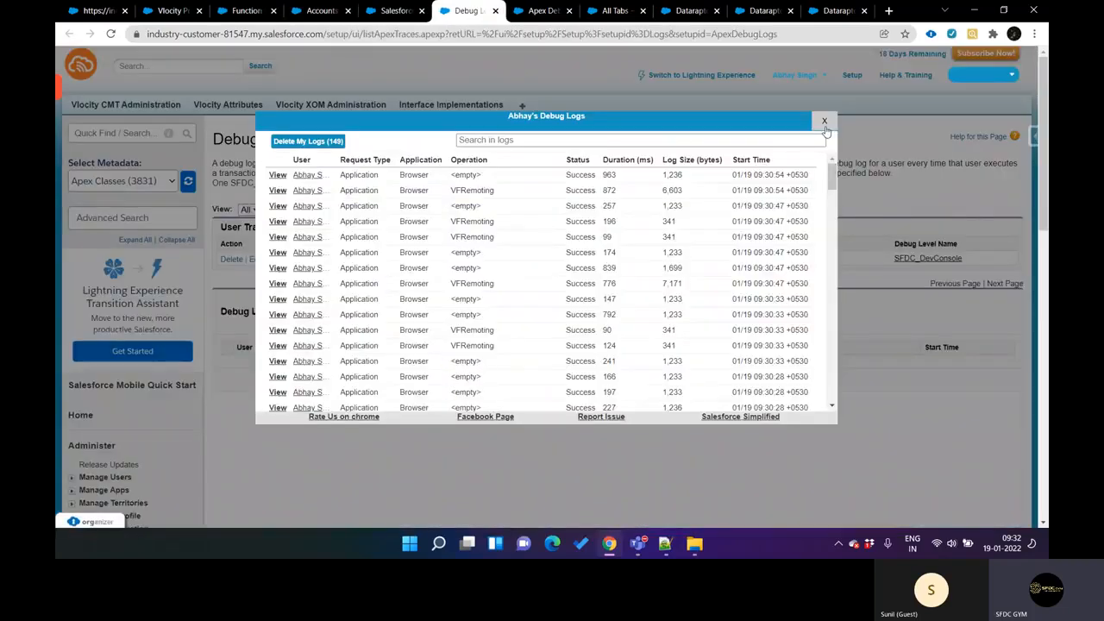
left_click(825, 122)
key("ctrl+Tab")
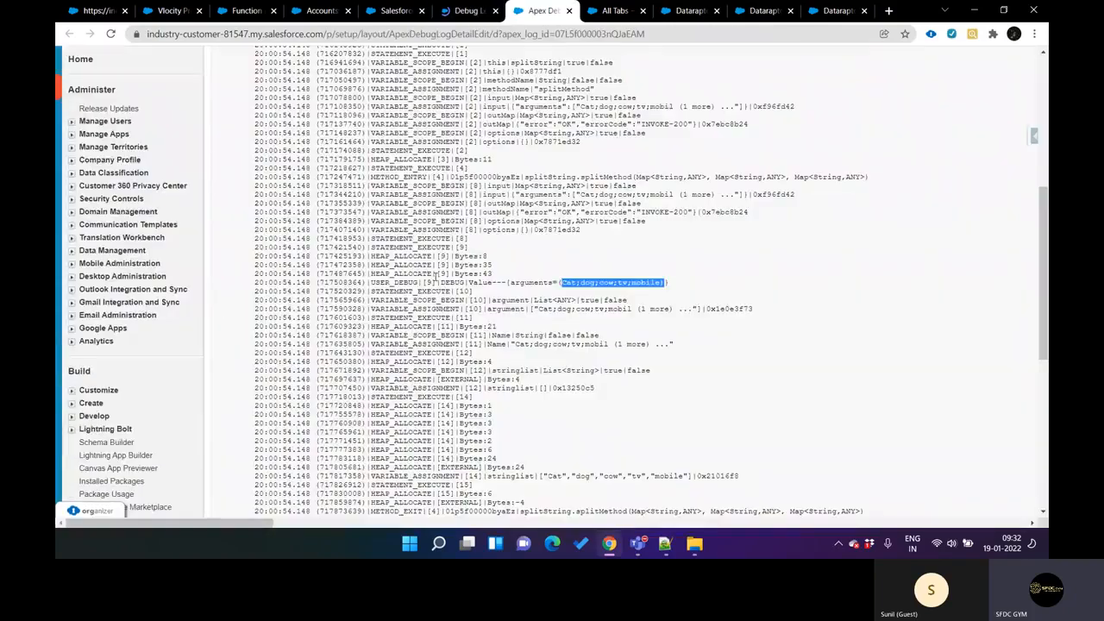
Step: Leave the debug log and show the formulas of the DRAccountUpdate and AccountRecordDetail DataRaptors in their browser tabs
scroll(435, 279, "up", 4)
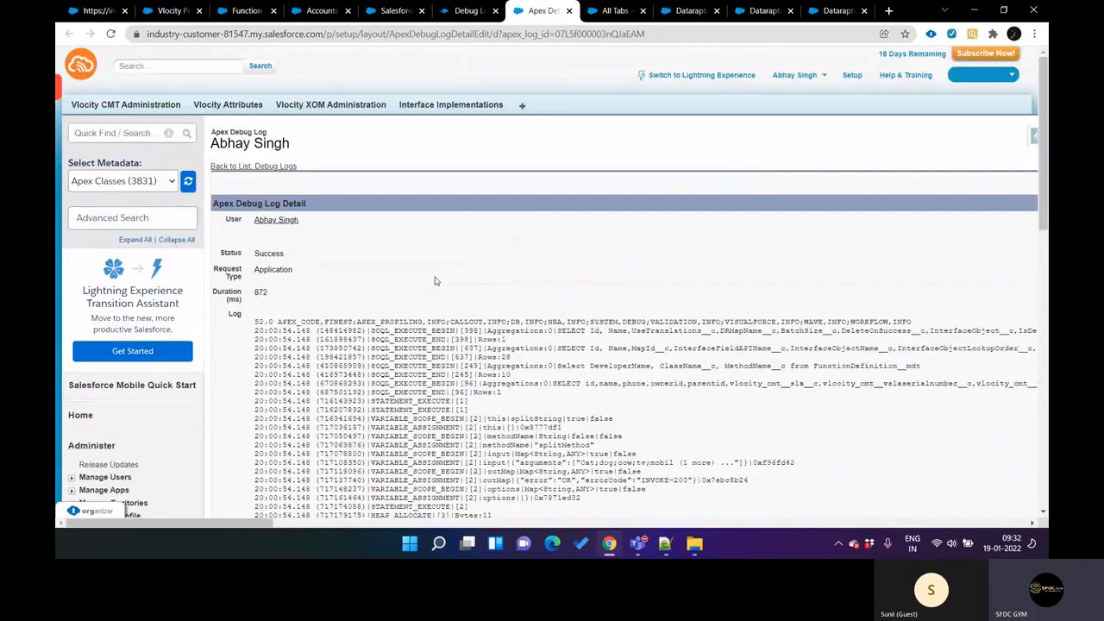
scroll(436, 279, "down", 1)
scroll(435, 281, "down", 2)
scroll(436, 281, "up", 2)
key("ctrl+Tab")
key("ctrl+Tab")
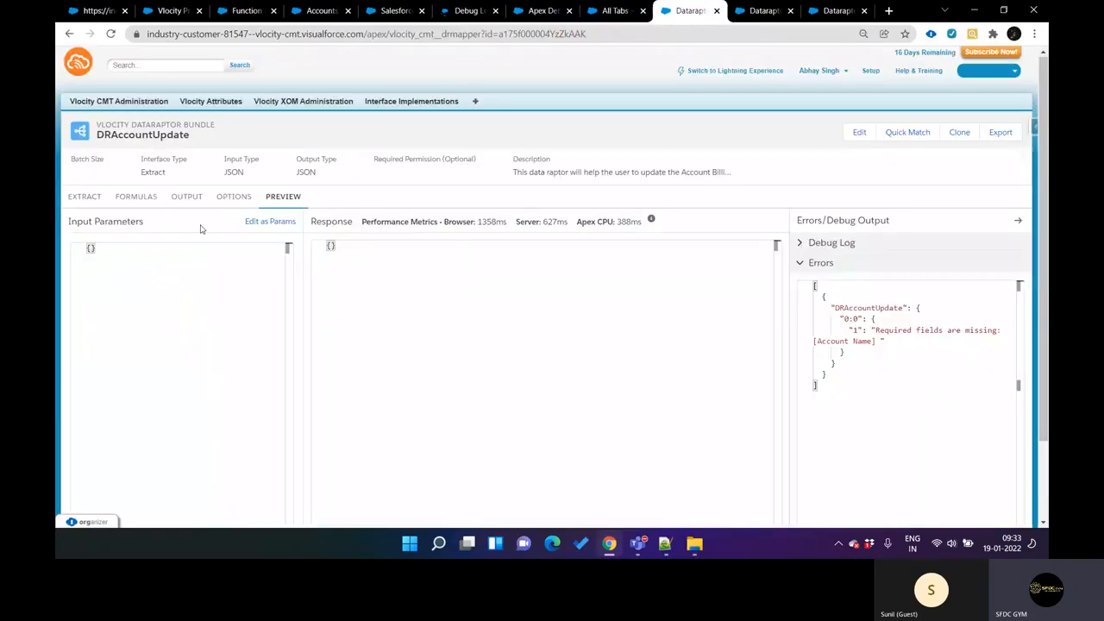
left_click(138, 210)
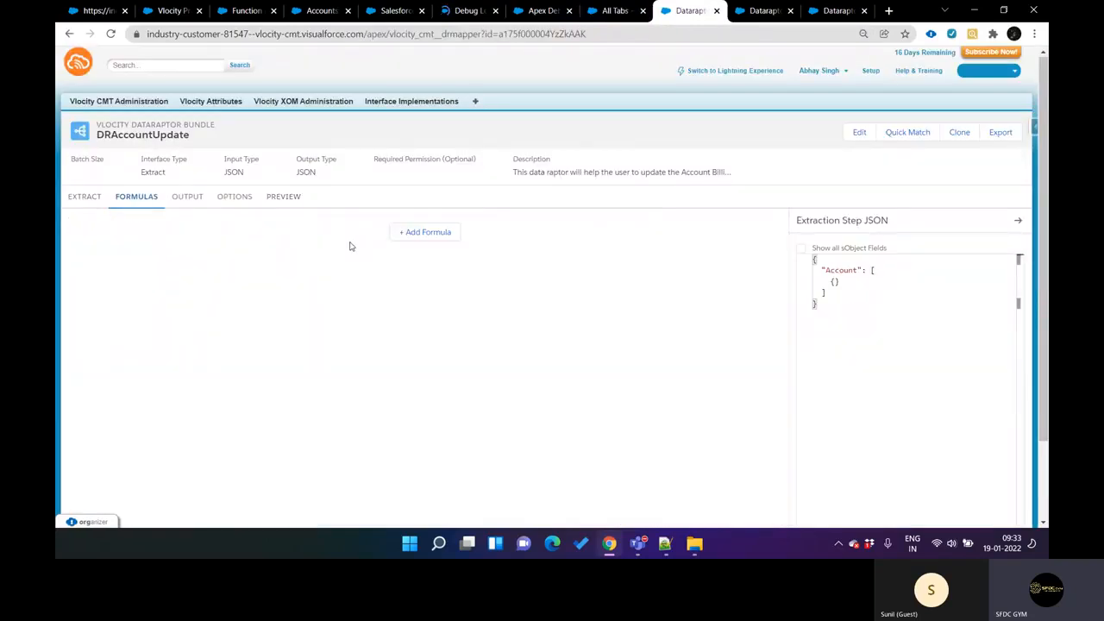
key("ctrl+Tab")
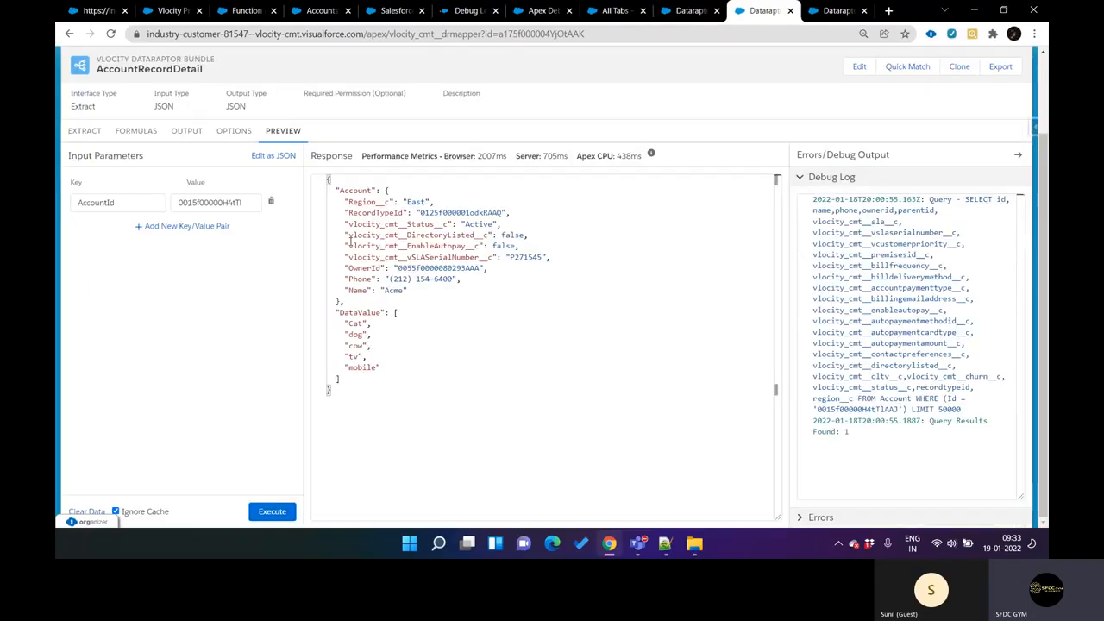
left_click(149, 139)
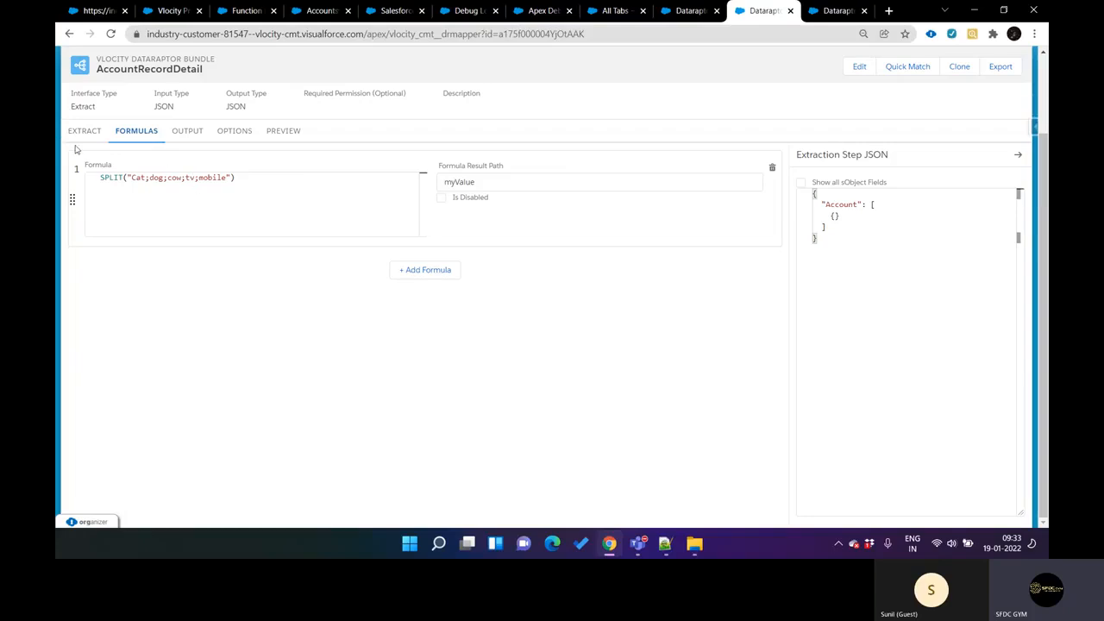
Step: Highlight the Apex CPU metric in the AccountRecordDetail preview and return to the formulas
left_click(277, 135)
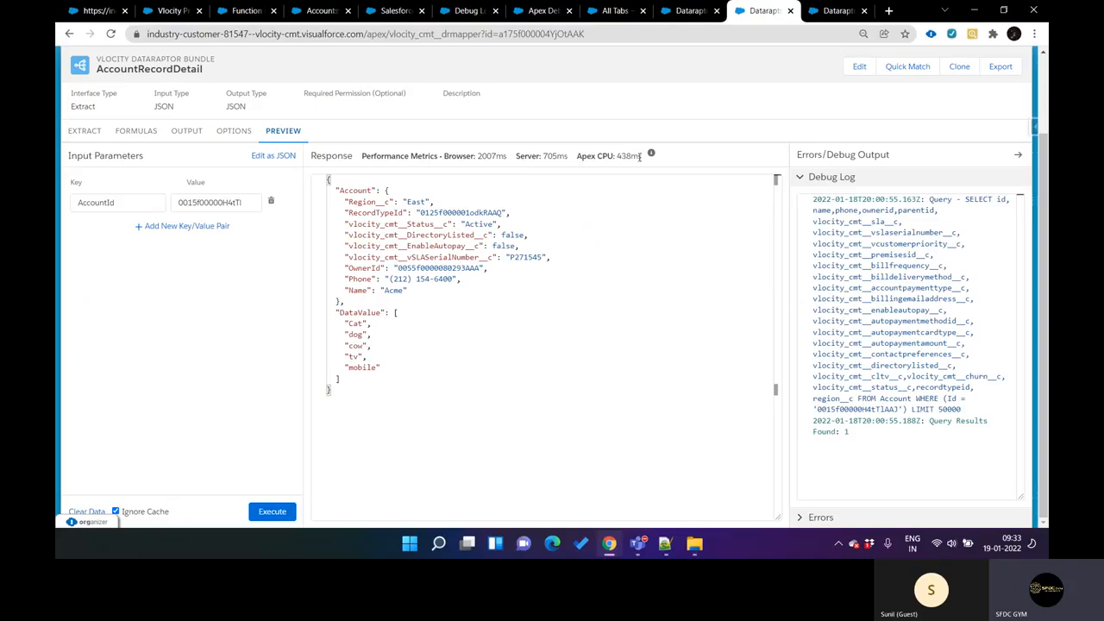
left_click_drag(640, 156, 577, 156)
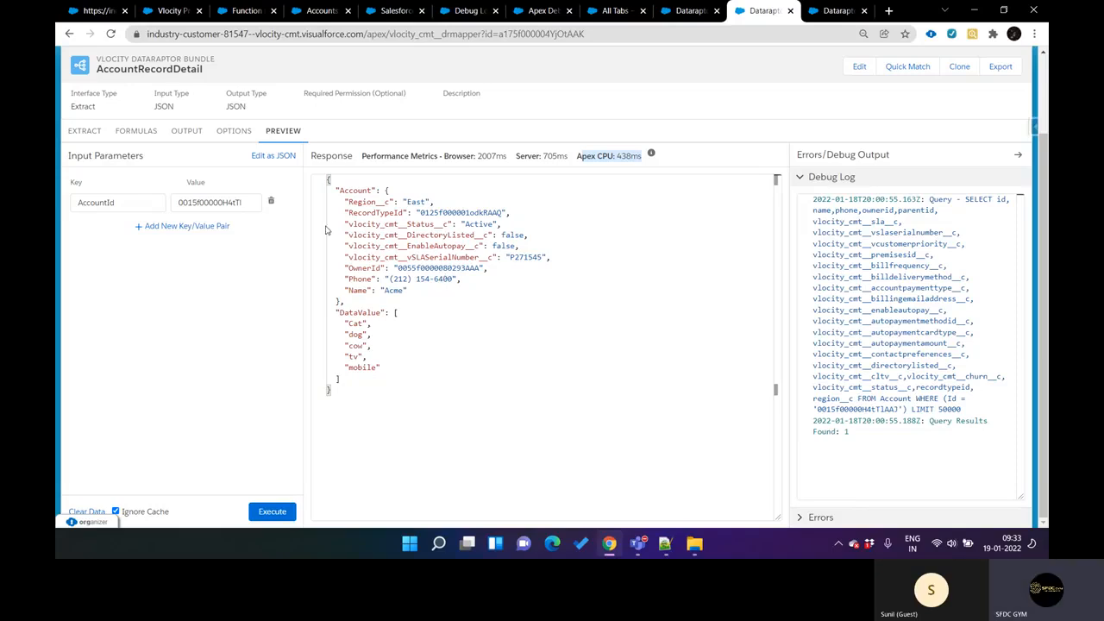
left_click(136, 133)
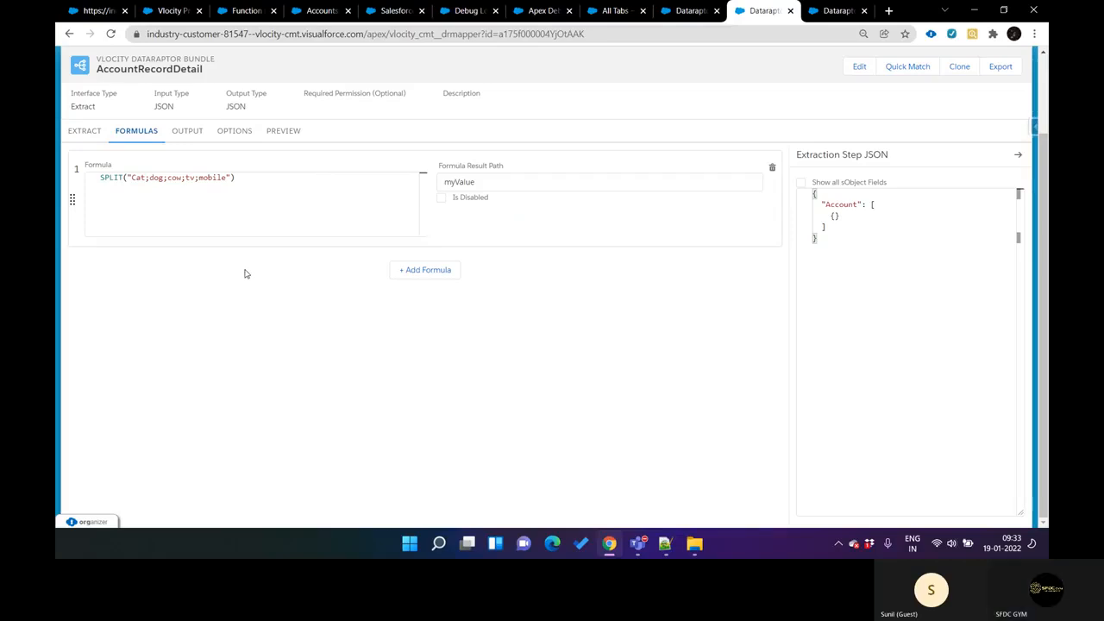
Step: Reopen the AccountRecordDetail preview and highlight the whole response, the DataValue key and its list of values
left_click(274, 136)
left_click_drag(336, 190, 361, 401)
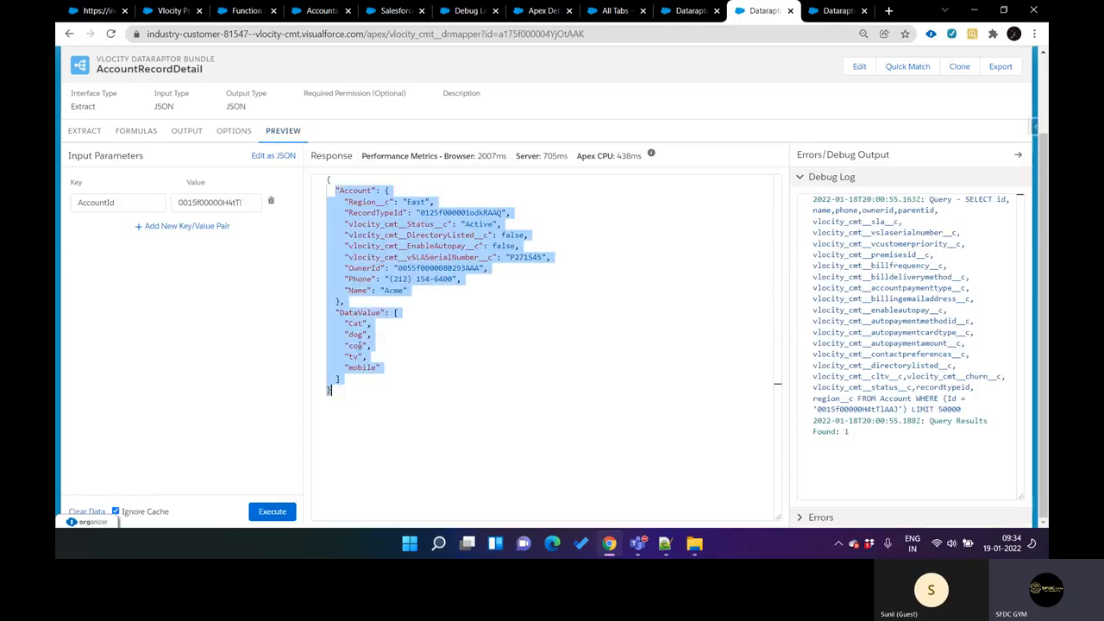
double_click(354, 314)
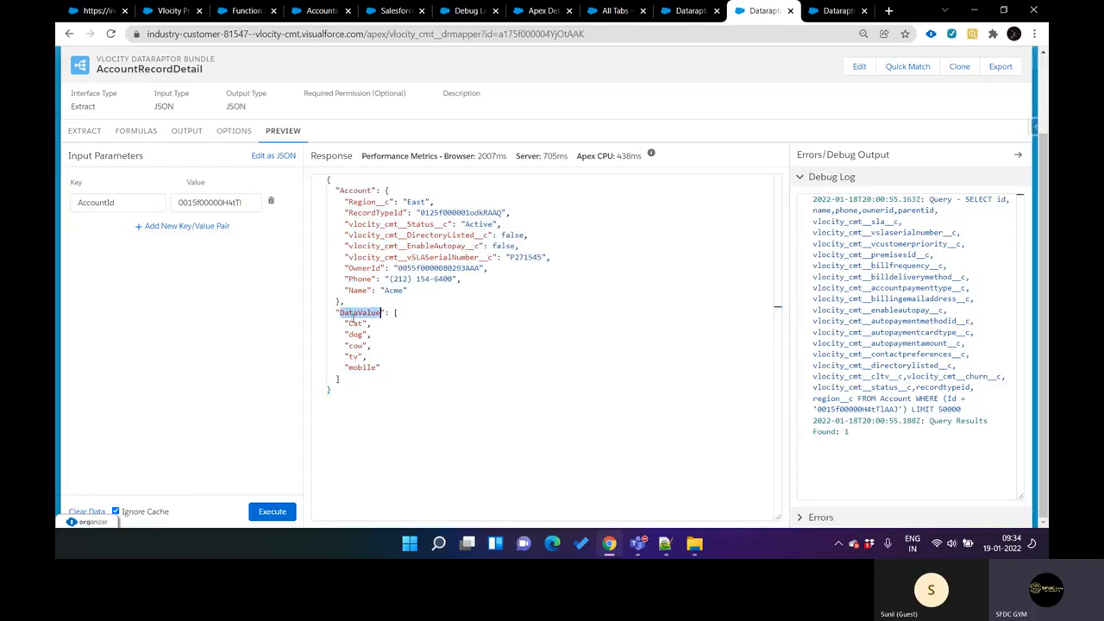
left_click_drag(400, 313, 391, 364)
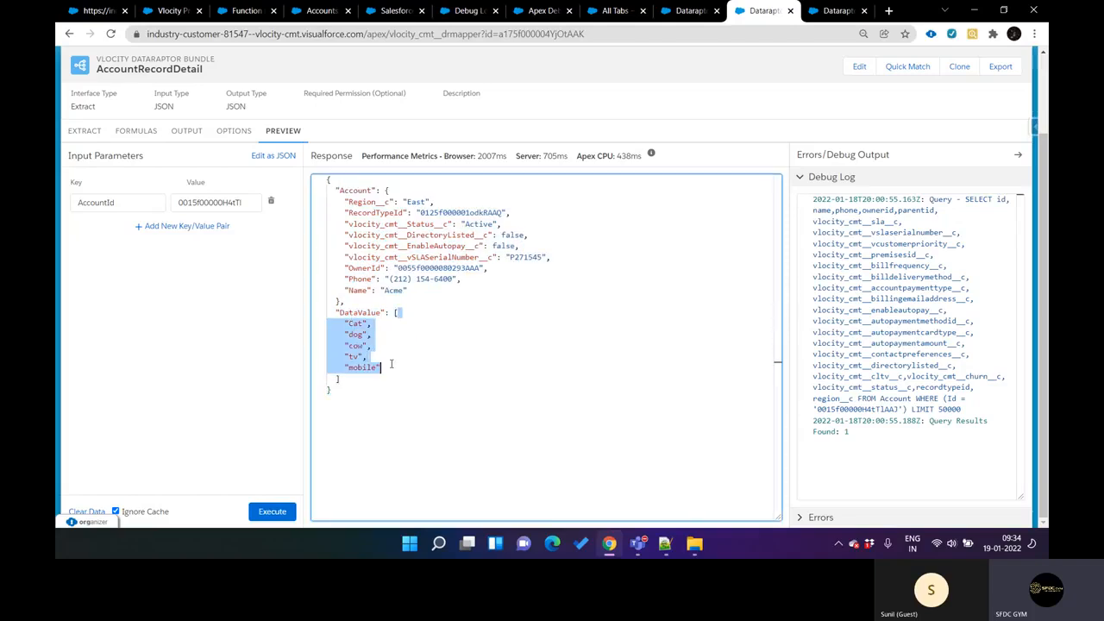
left_click(391, 364)
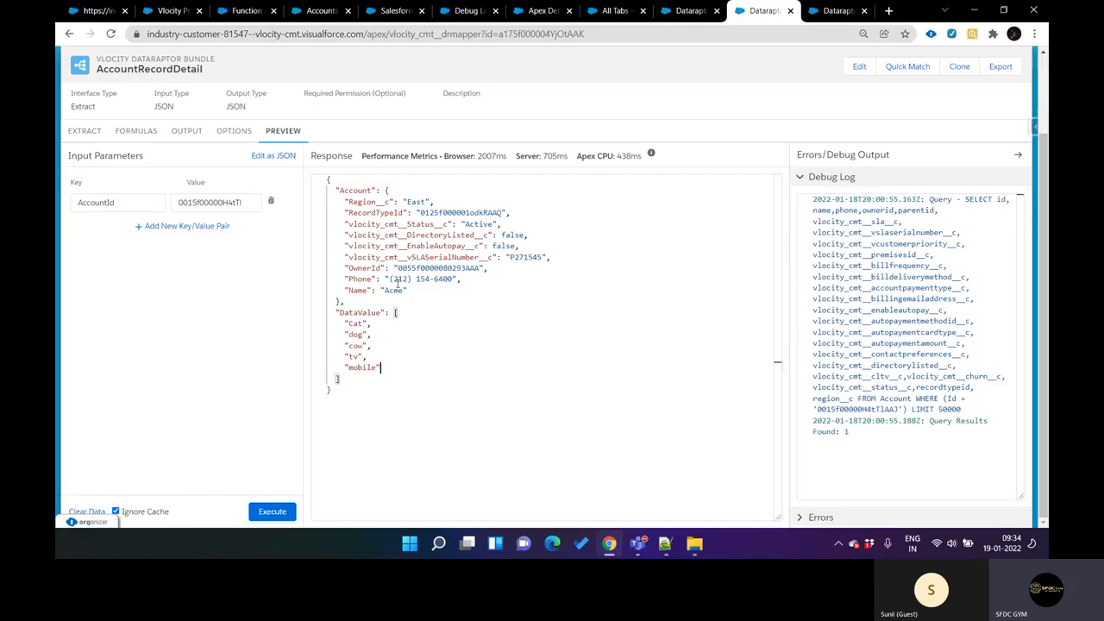
left_click(396, 193)
Step: Show the SPLIT formula again, then switch to the Function Definition browser tab and highlight its page heading
left_click(136, 138)
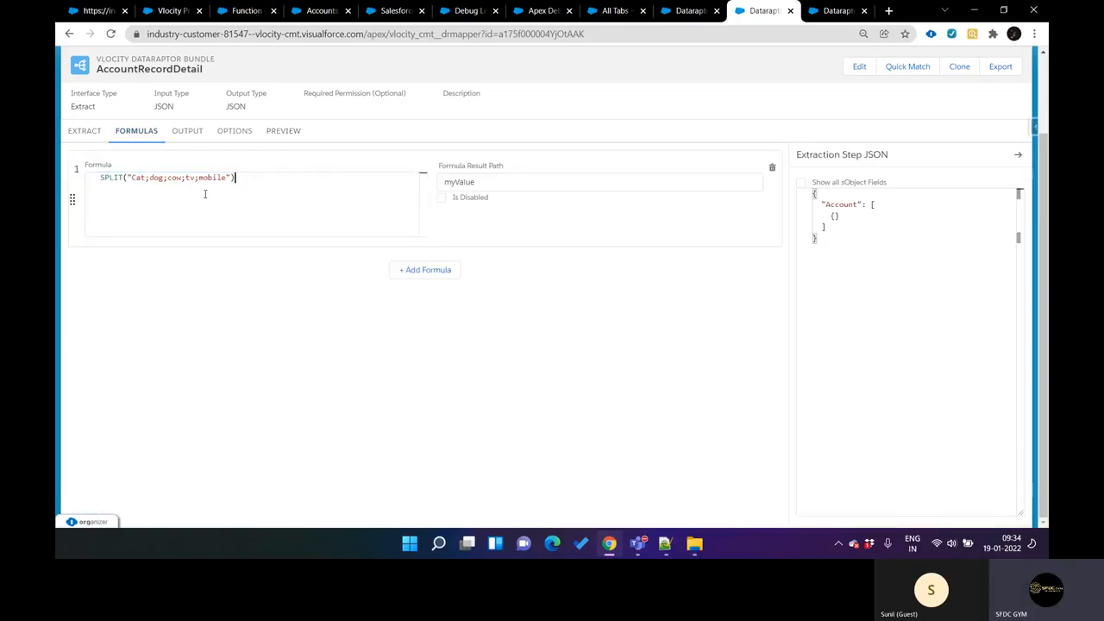
left_click(244, 10)
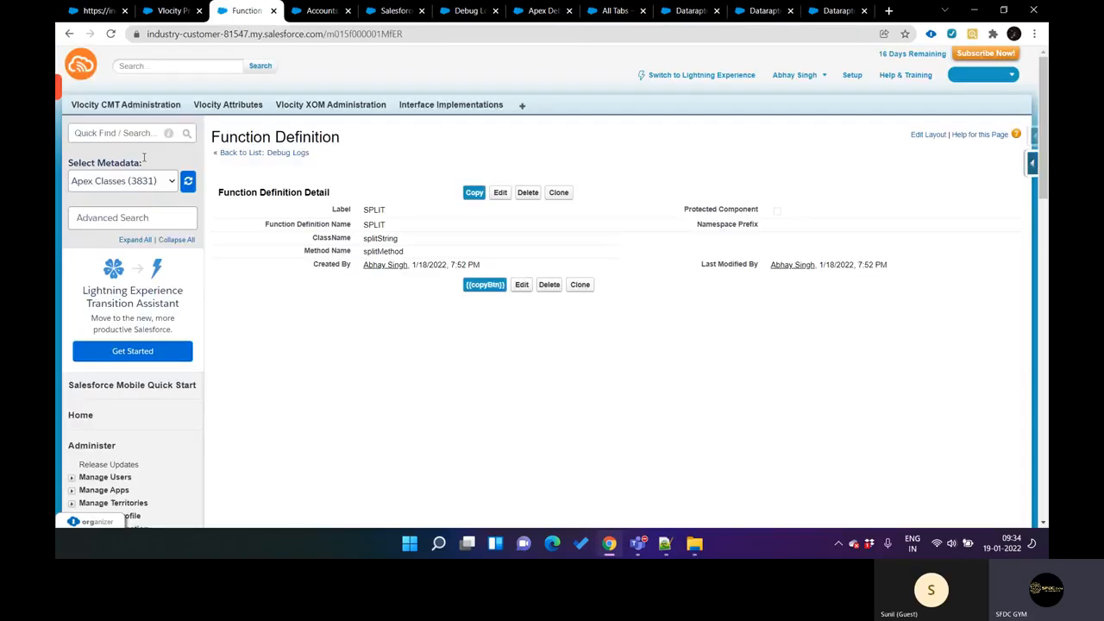
triple_click(238, 135)
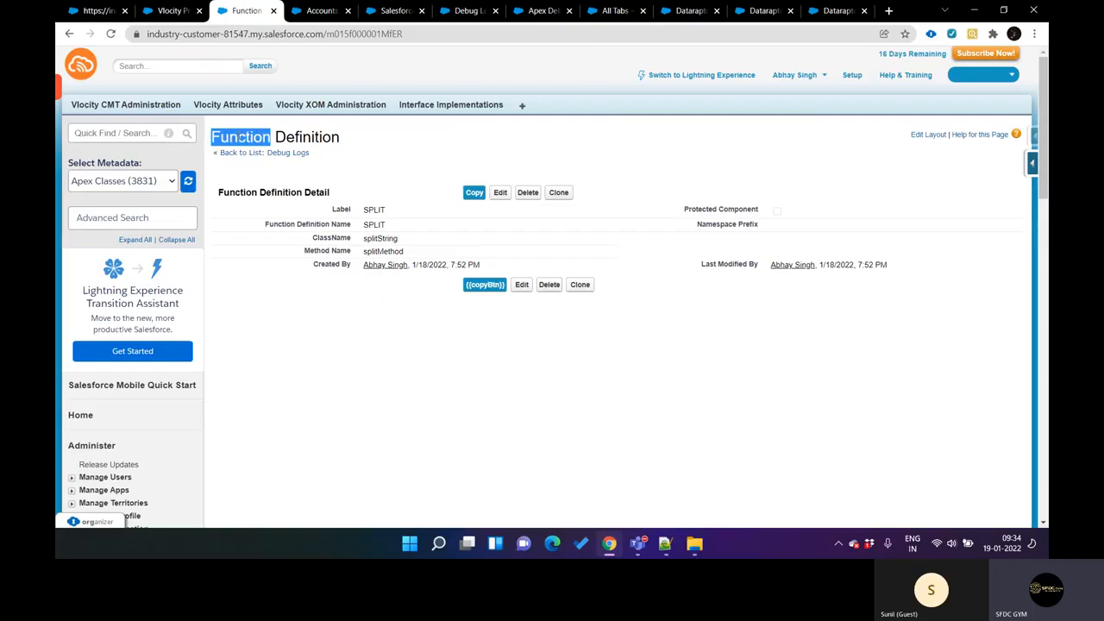
Step: Return to the AccountRecordDetail formulas in their browser tab and highlight the SPLIT function name in the formula
key("ctrl+Tab")
key("ctrl+Tab")
key("ctrl+Tab")
key("ctrl+Tab")
key("ctrl+Tab")
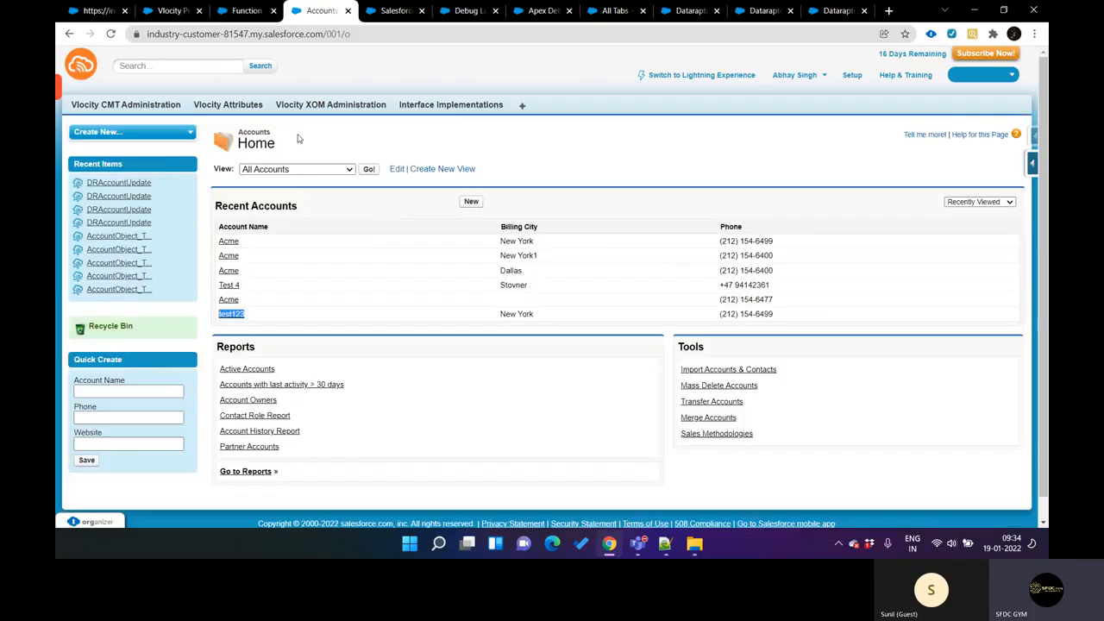
key("ctrl+Tab")
key("ctrl+Tab")
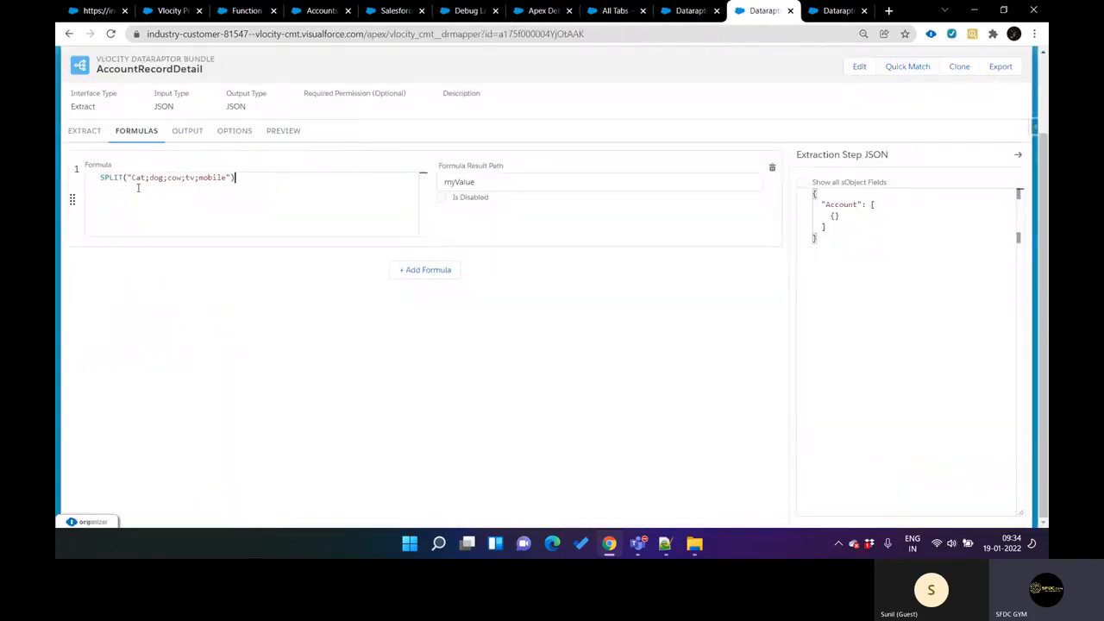
double_click(102, 180)
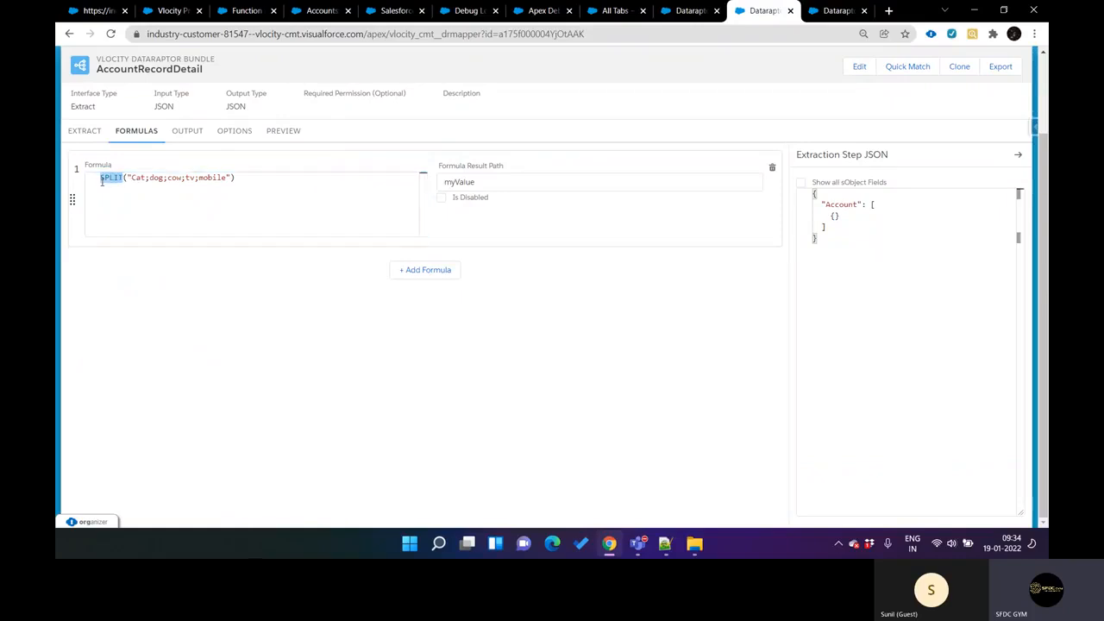